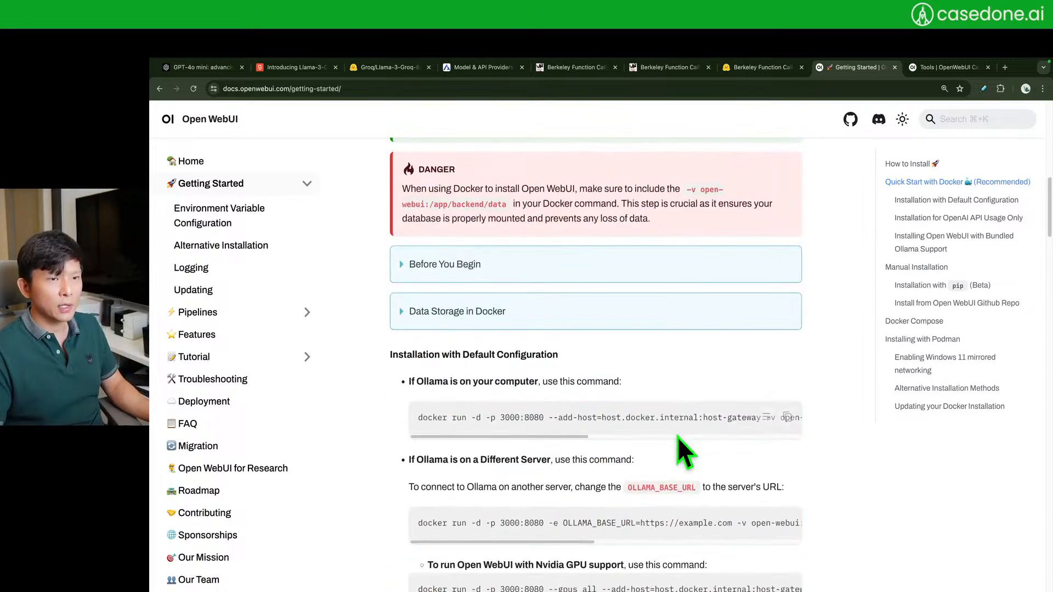
# - Scroll to the bundled-Ollama install section and select the CPU-only docker run command
pyautogui.scroll(-7, 735, 338)
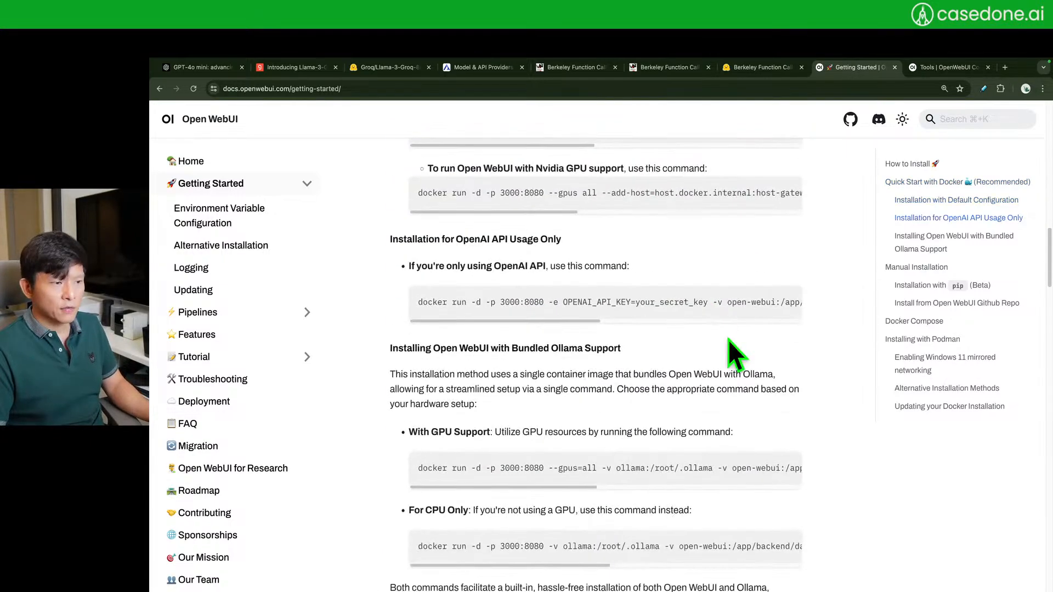
pyautogui.scroll(-1, 774, 271)
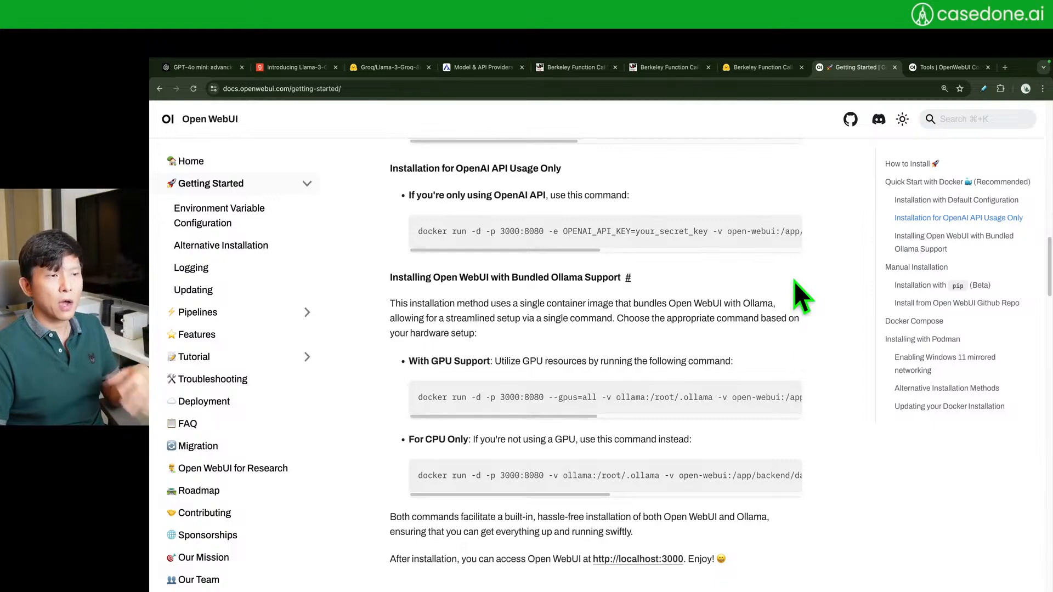
pyautogui.scroll(-4, 794, 280)
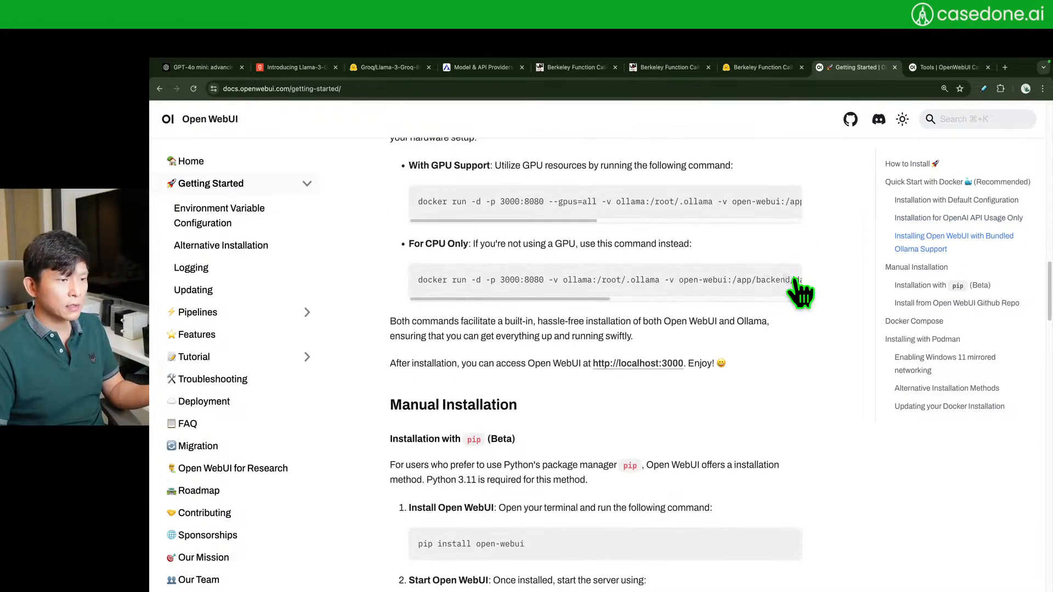
pyautogui.scroll(3, 795, 281)
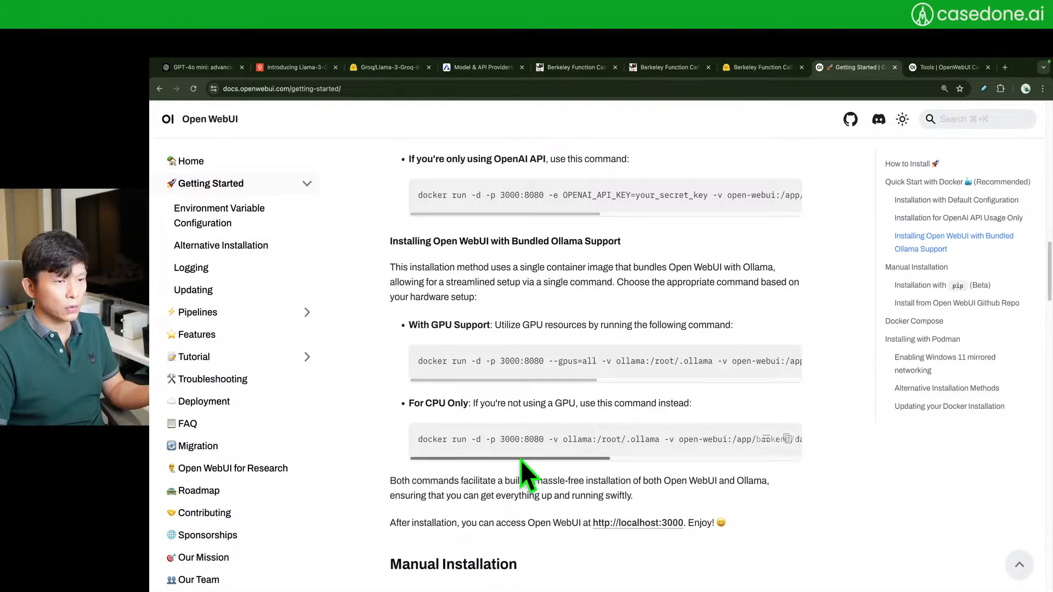
pyautogui.moveTo(505, 461); pyautogui.dragTo(432, 464)
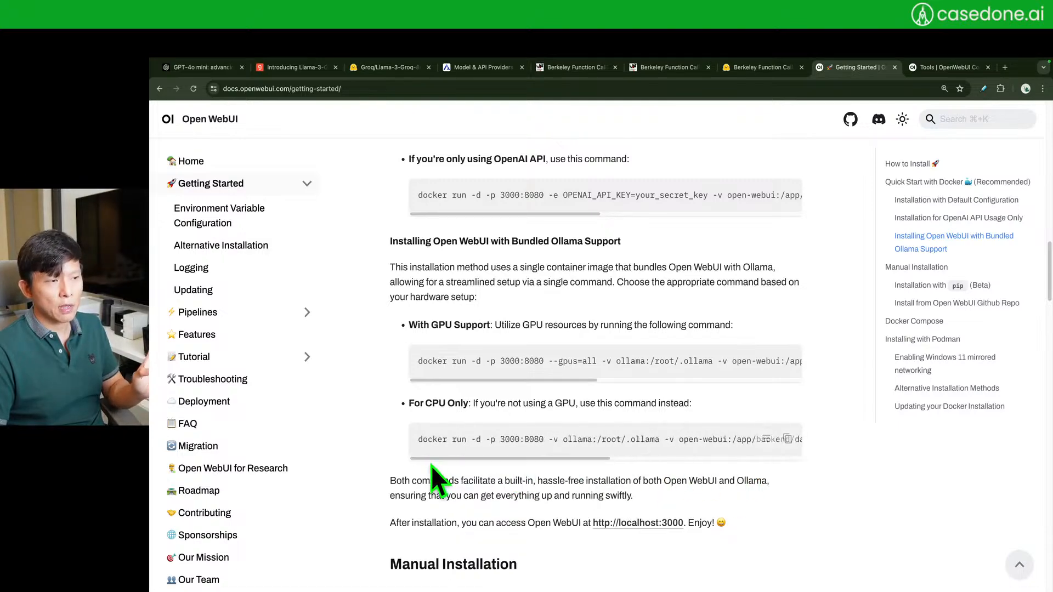
pyautogui.tripleClick(559, 455)
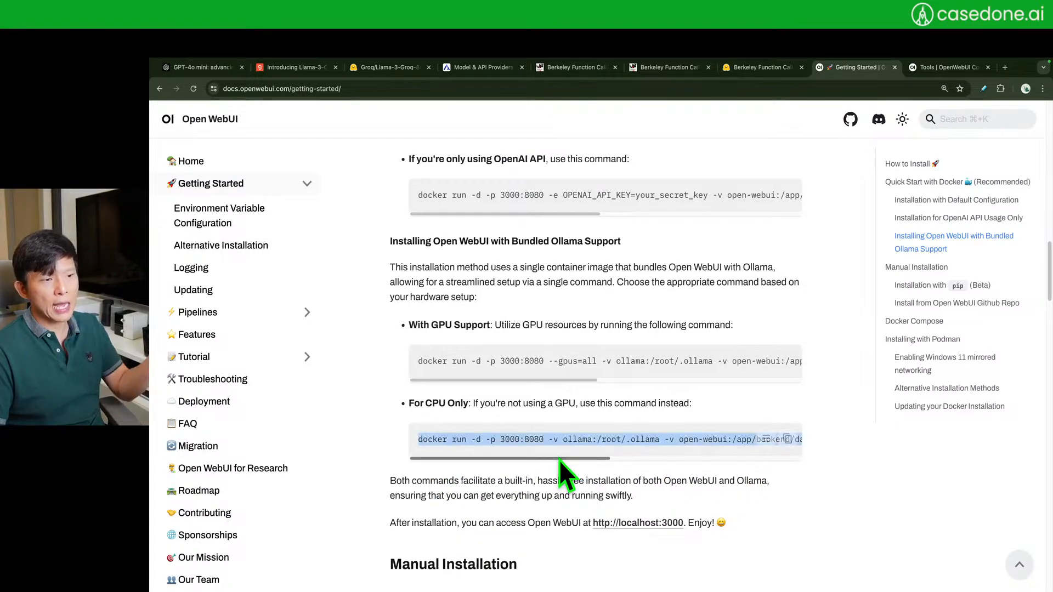
pyautogui.click(558, 439)
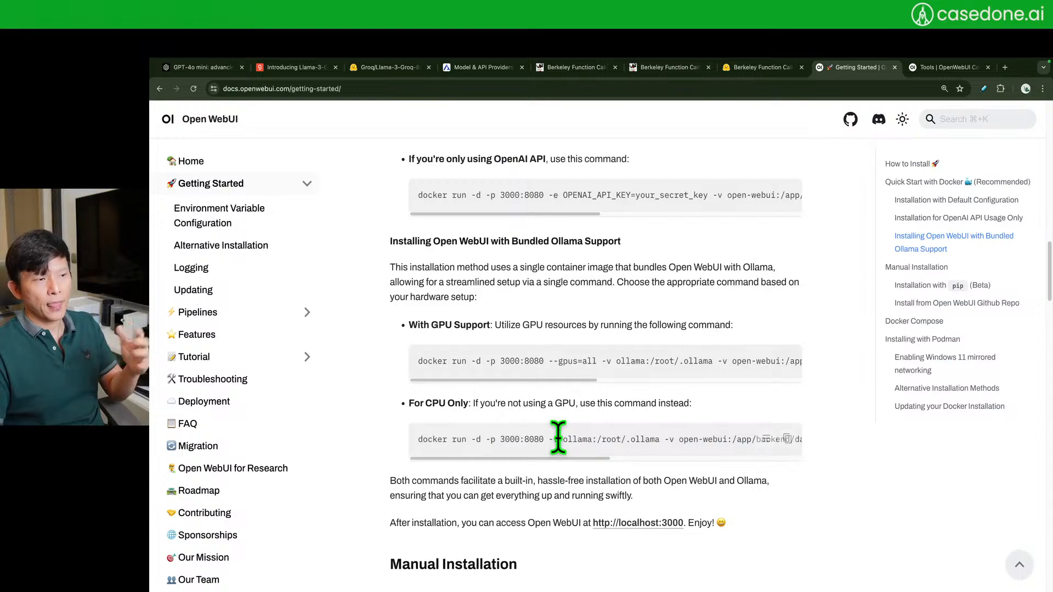
pyautogui.moveTo(540, 459); pyautogui.dragTo(847, 464)
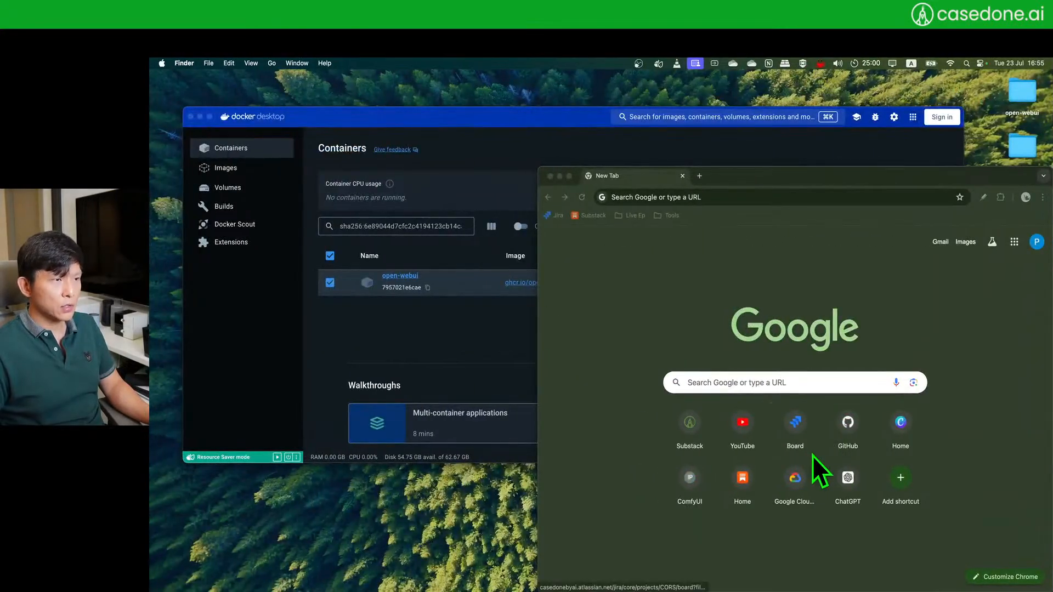
# - Open the open-webui desktop folder and preview the 00-docker-setup screenshot
pyautogui.doubleClick(1018, 93)
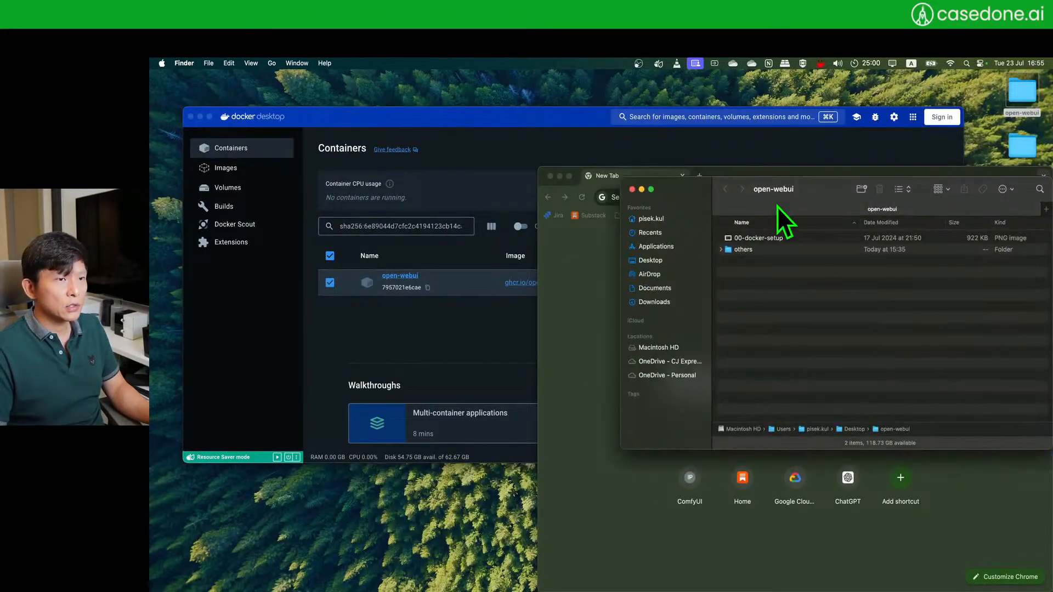
pyautogui.moveTo(815, 204); pyautogui.dragTo(440, 288)
pyautogui.click(420, 316)
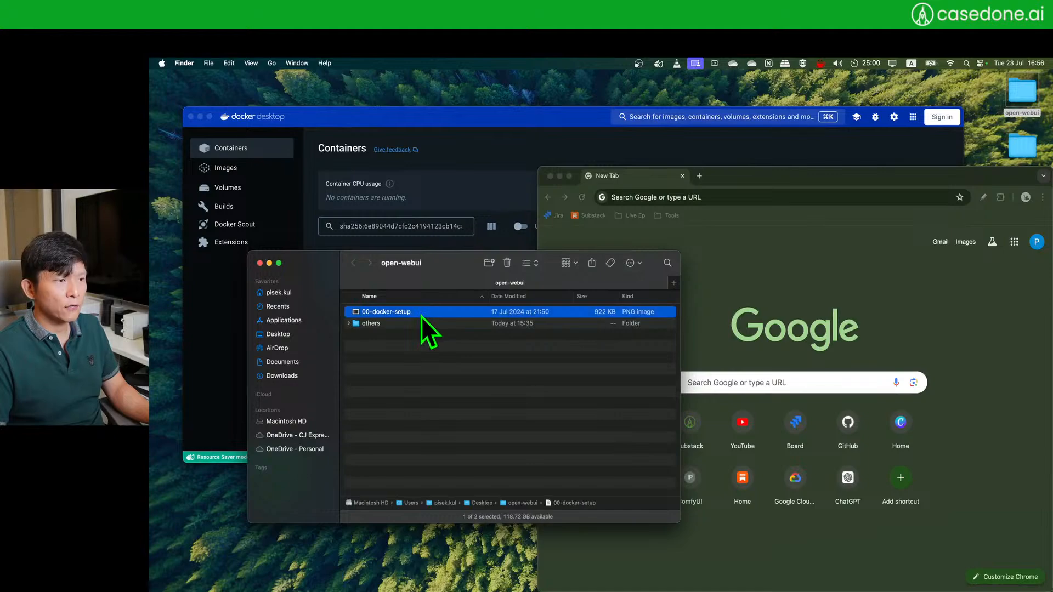
pyautogui.press('space')
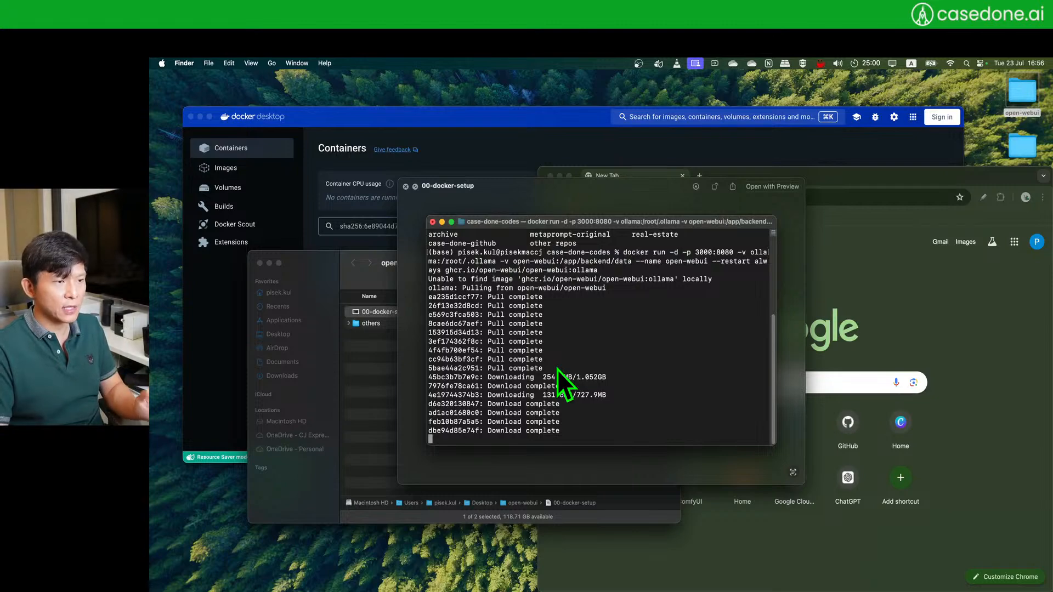
pyautogui.click(406, 187)
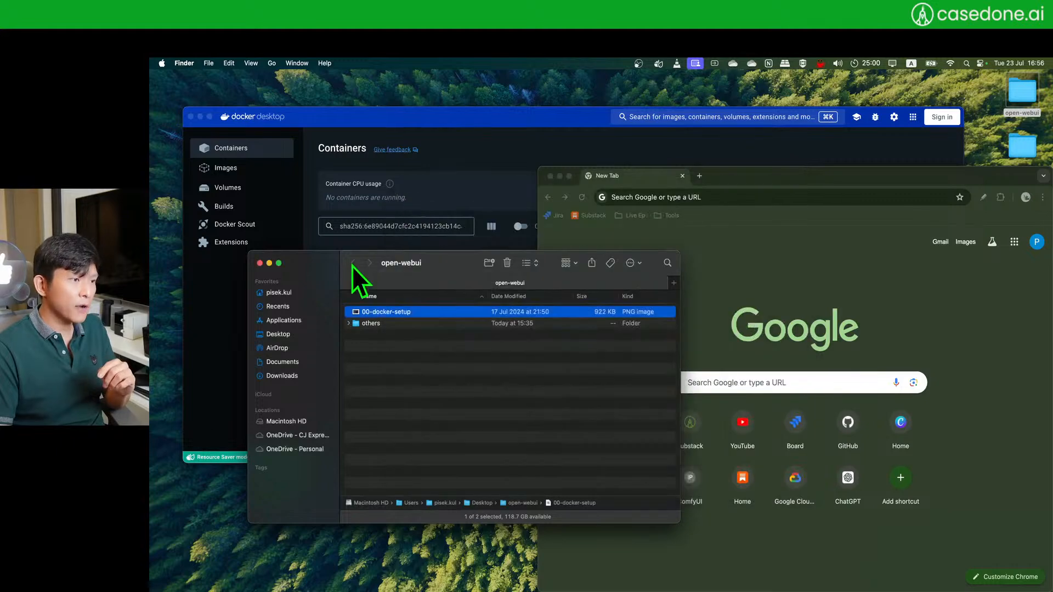
pyautogui.moveTo(352, 266); pyautogui.dragTo(329, 282)
# - Launch Terminal from Spotlight search
pyautogui.press('super+space')
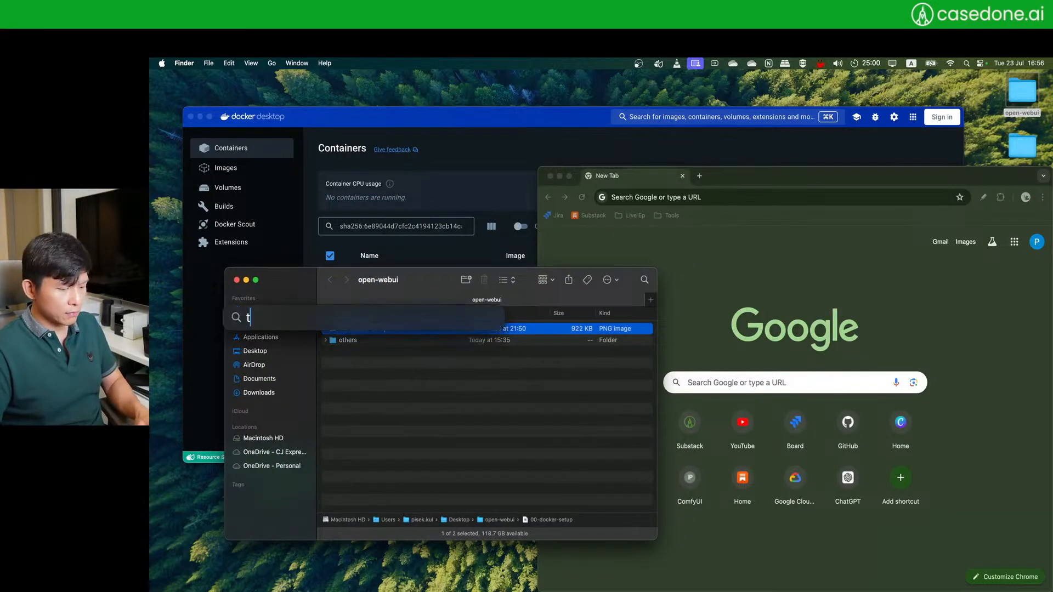
pyautogui.write('terminal')
pyautogui.press('Return')
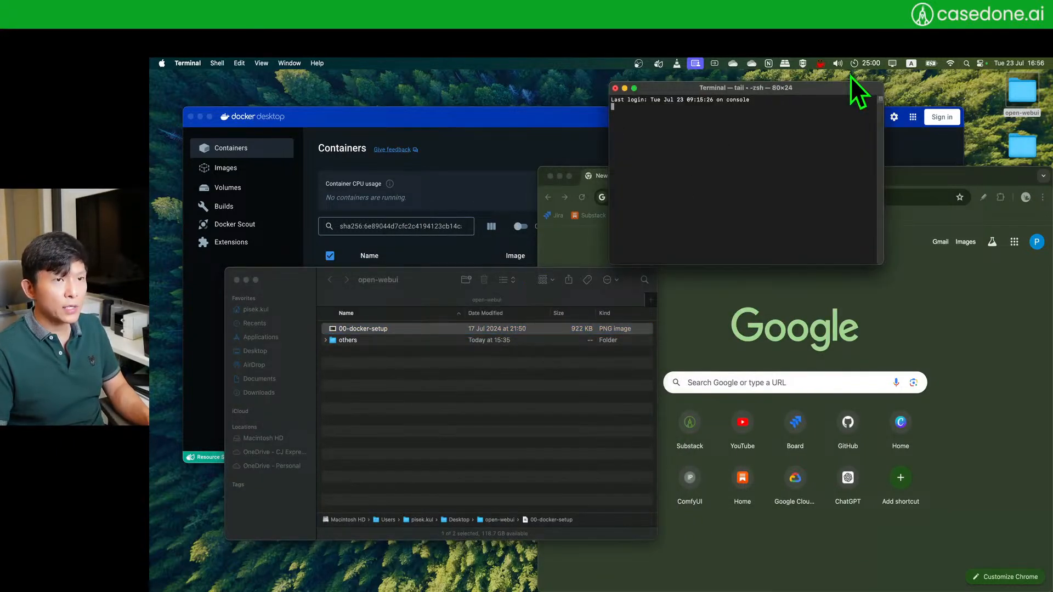
# - Run 'ollama serve' in Terminal with a larger font and a widened window
pyautogui.moveTo(839, 87); pyautogui.dragTo(694, 208)
pyautogui.write('ollama')
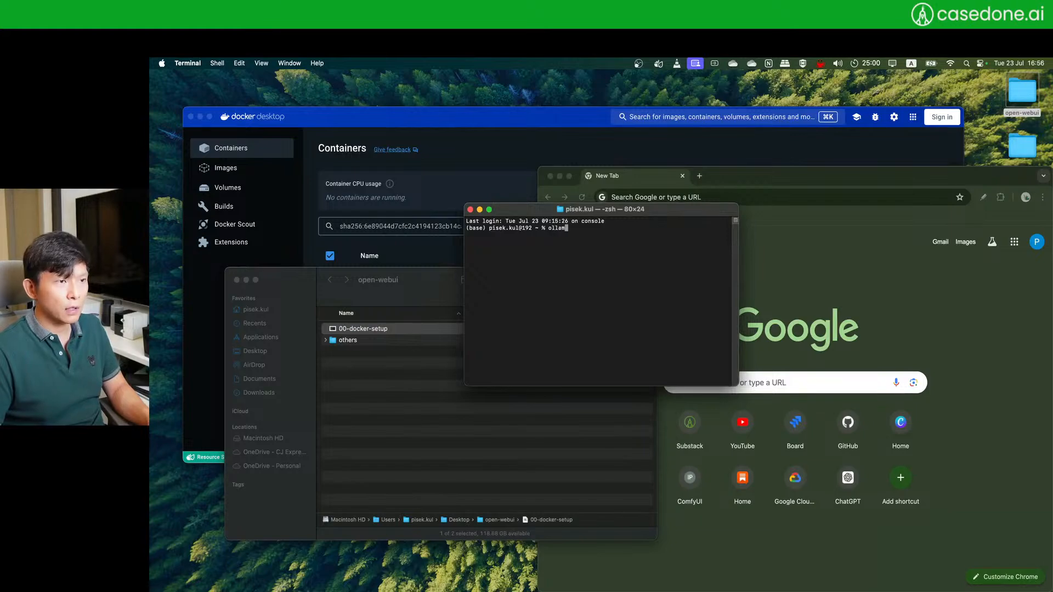
pyautogui.press('super+plus')
pyautogui.press('super+plus')
pyautogui.press('super+plus')
pyautogui.press('super+plus')
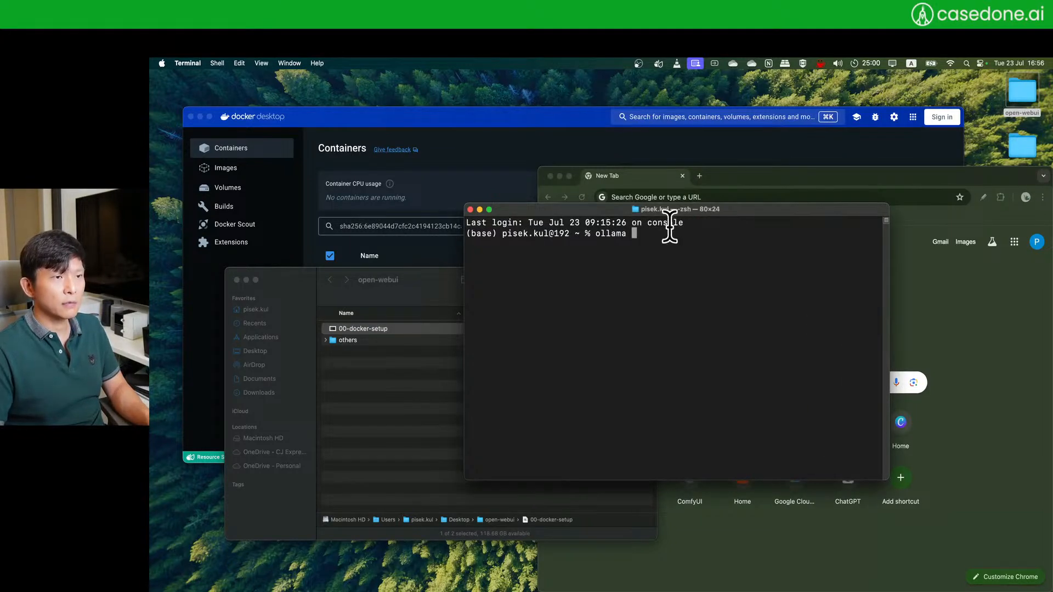
pyautogui.moveTo(795, 210); pyautogui.dragTo(699, 199)
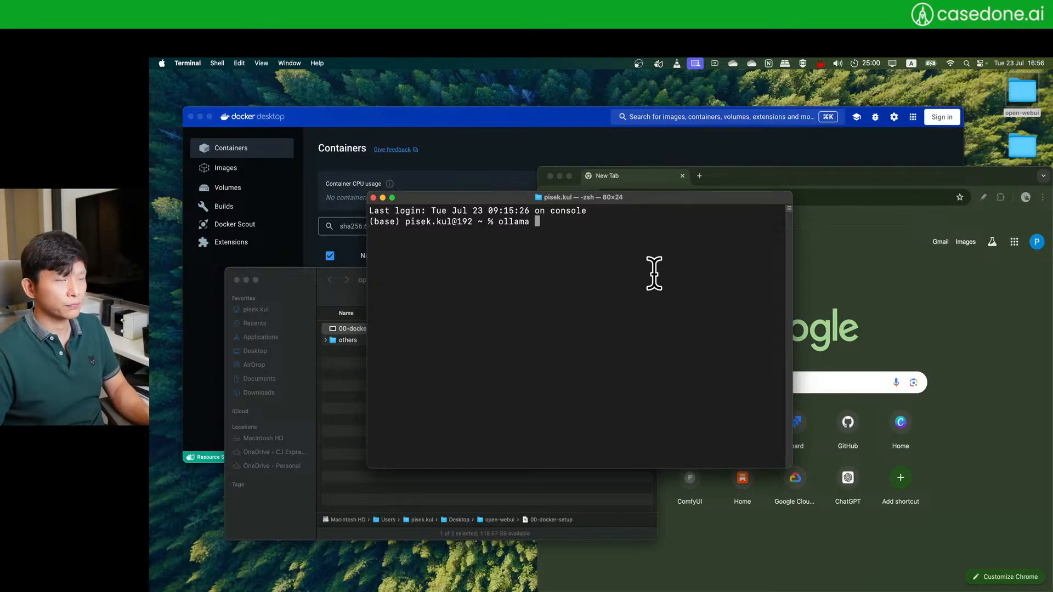
pyautogui.write('serve')
pyautogui.press('Return')
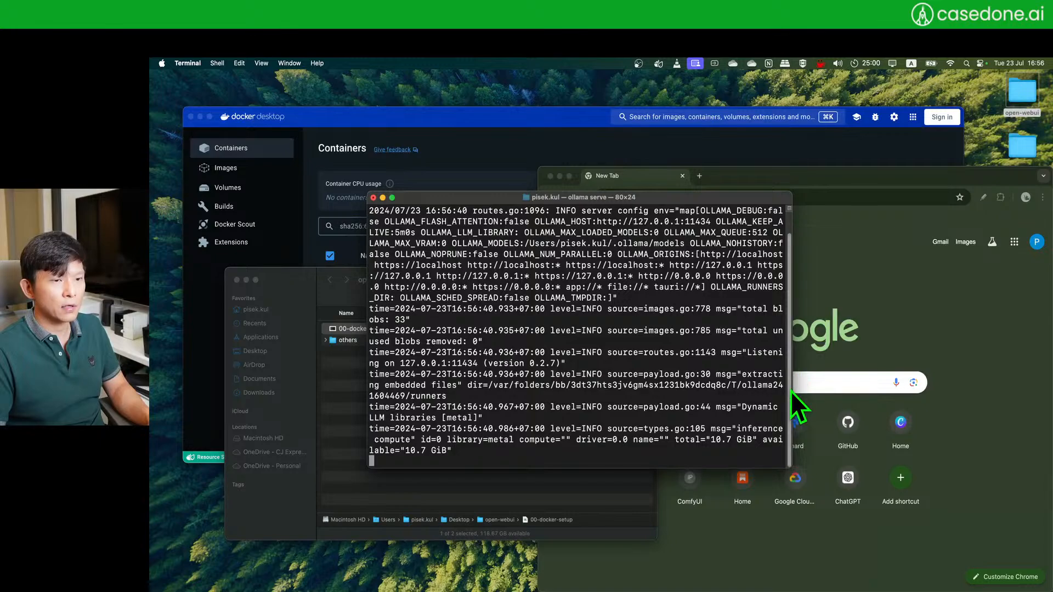
pyautogui.moveTo(792, 387); pyautogui.dragTo(1026, 379)
pyautogui.moveTo(823, 207); pyautogui.dragTo(719, 230)
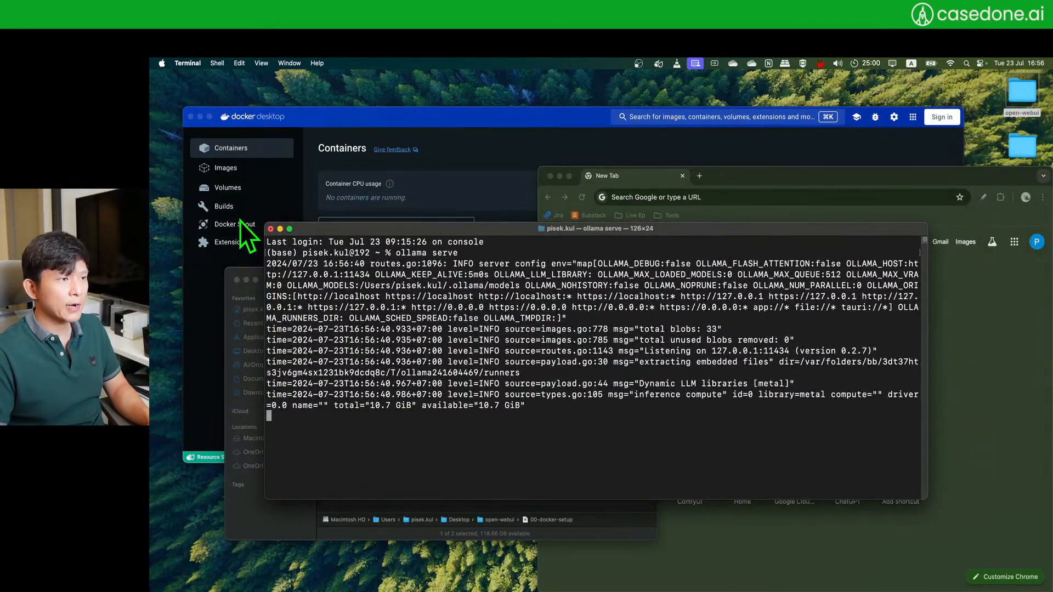
# - Bring Docker Desktop forward, resize it, and check the Images and Containers lists
pyautogui.click(280, 229)
pyautogui.click(522, 120)
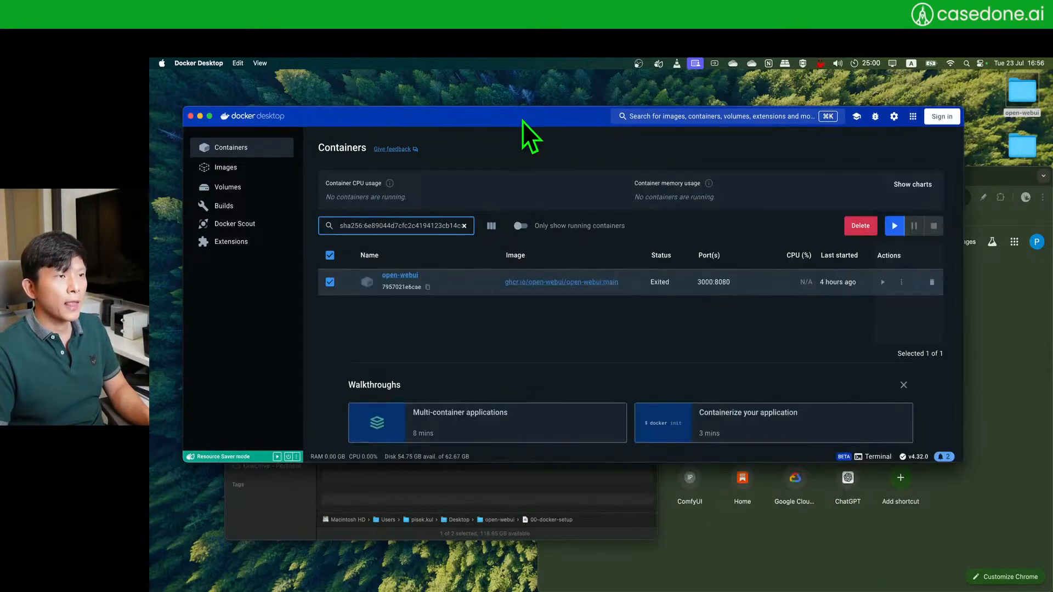
pyautogui.moveTo(512, 112); pyautogui.dragTo(543, 108)
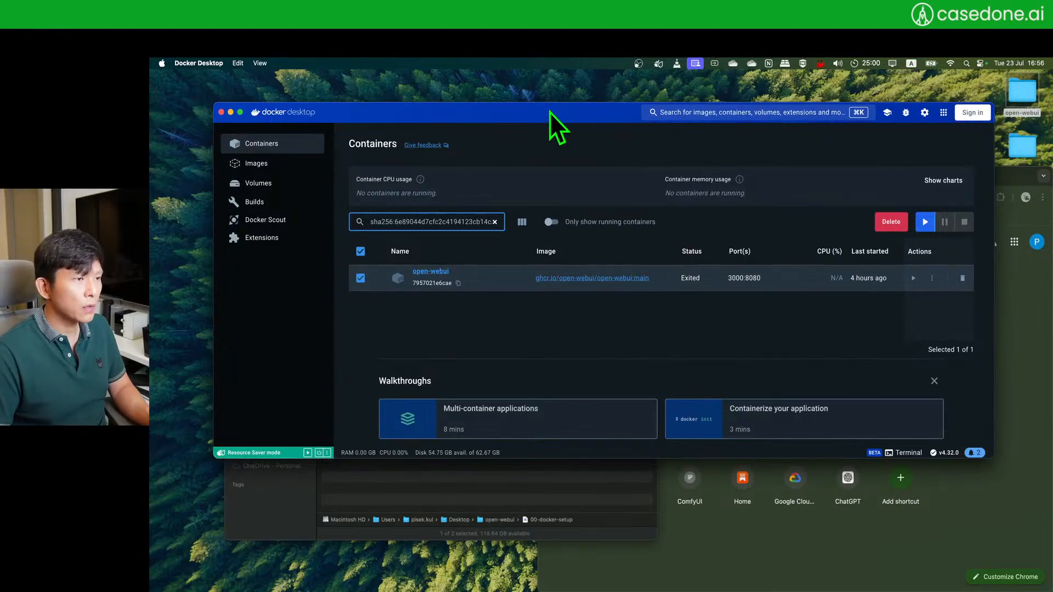
pyautogui.moveTo(568, 120); pyautogui.dragTo(569, 120)
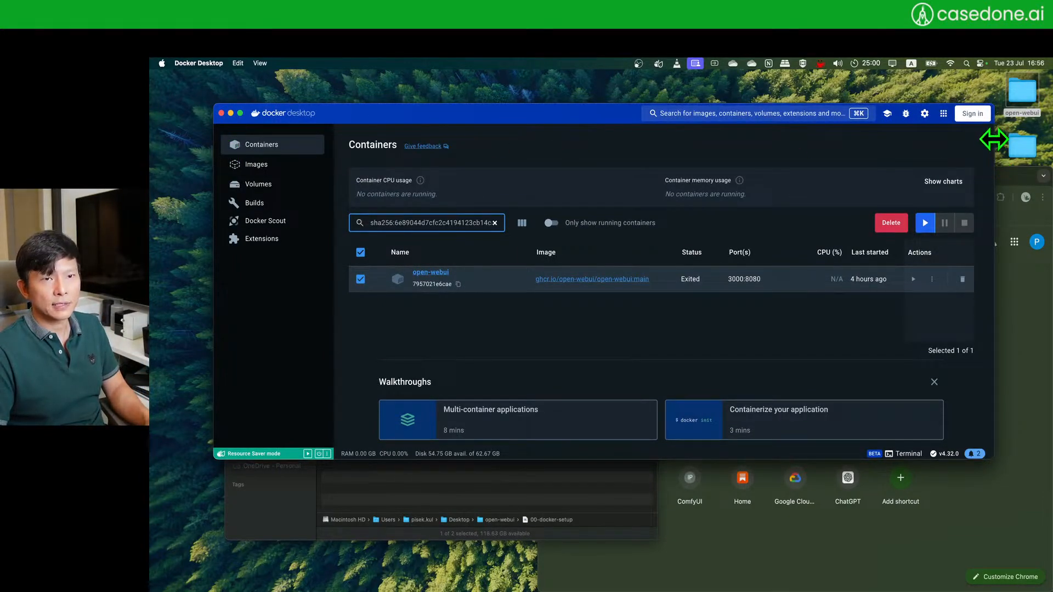
pyautogui.moveTo(994, 143); pyautogui.dragTo(916, 157)
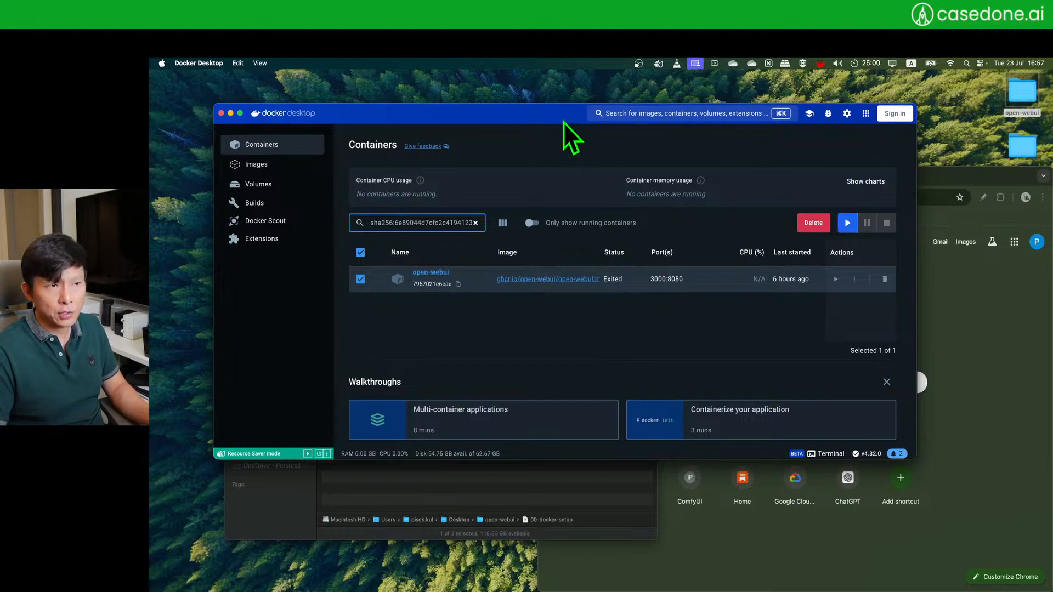
pyautogui.moveTo(501, 113); pyautogui.dragTo(500, 113)
pyautogui.click(235, 164)
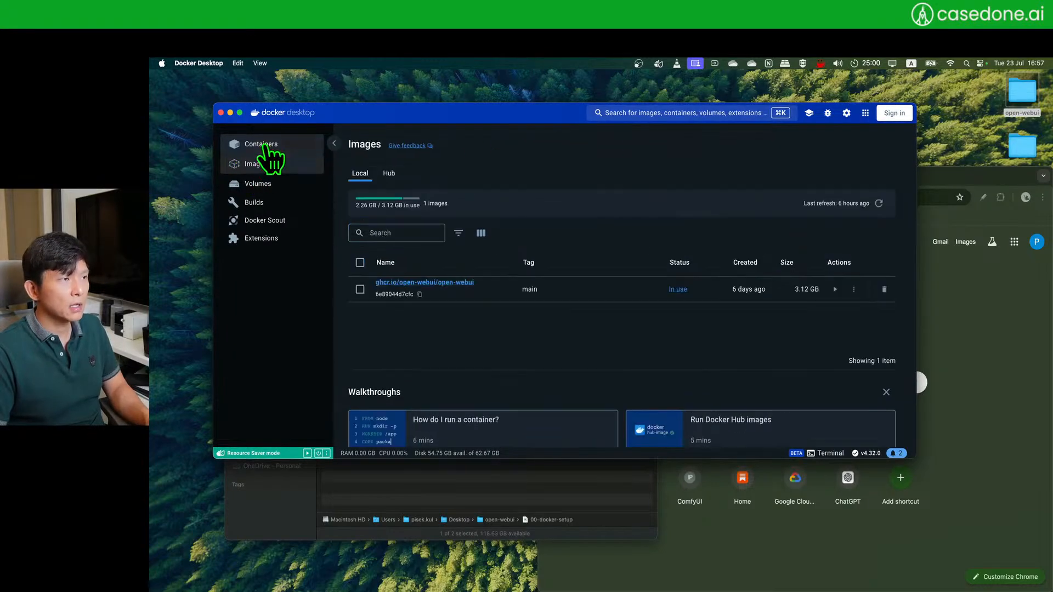
pyautogui.click(271, 146)
pyautogui.click(290, 160)
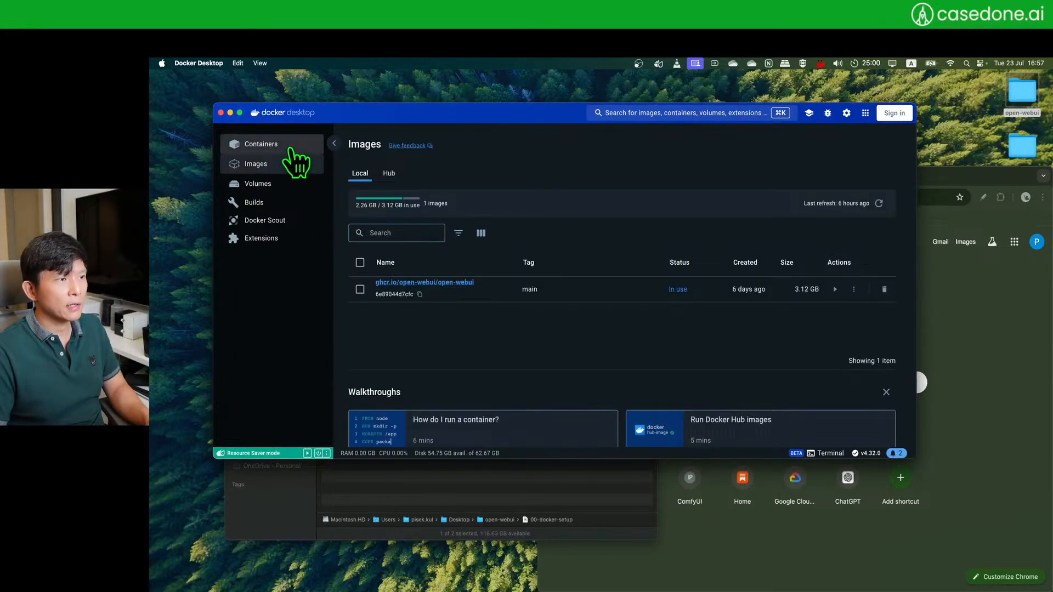
pyautogui.click(282, 145)
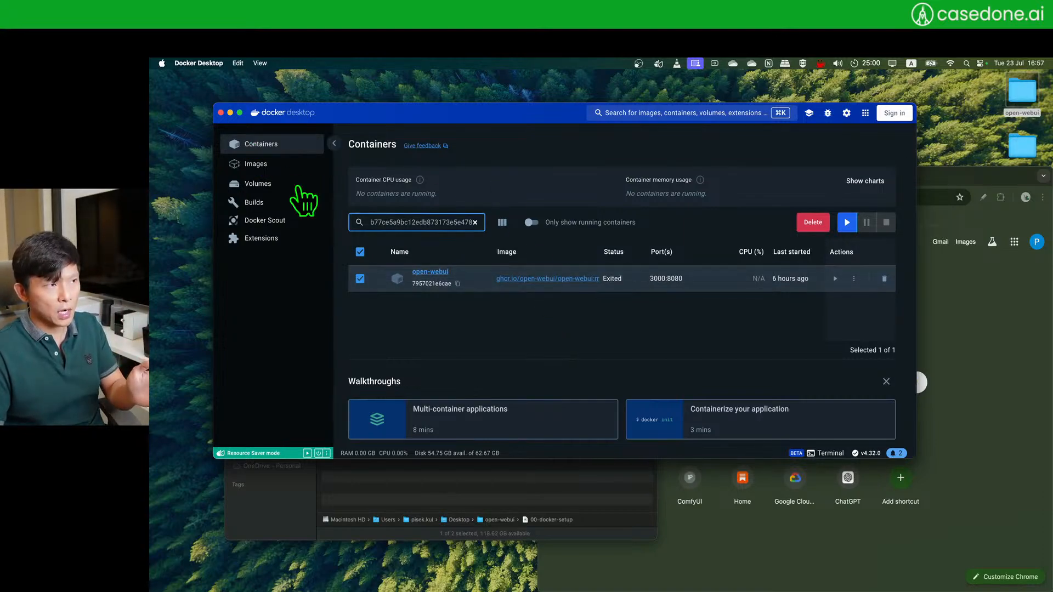
# - Start the open-webui container and open its 3000:8080 port in a maximized Chrome
pyautogui.click(835, 279)
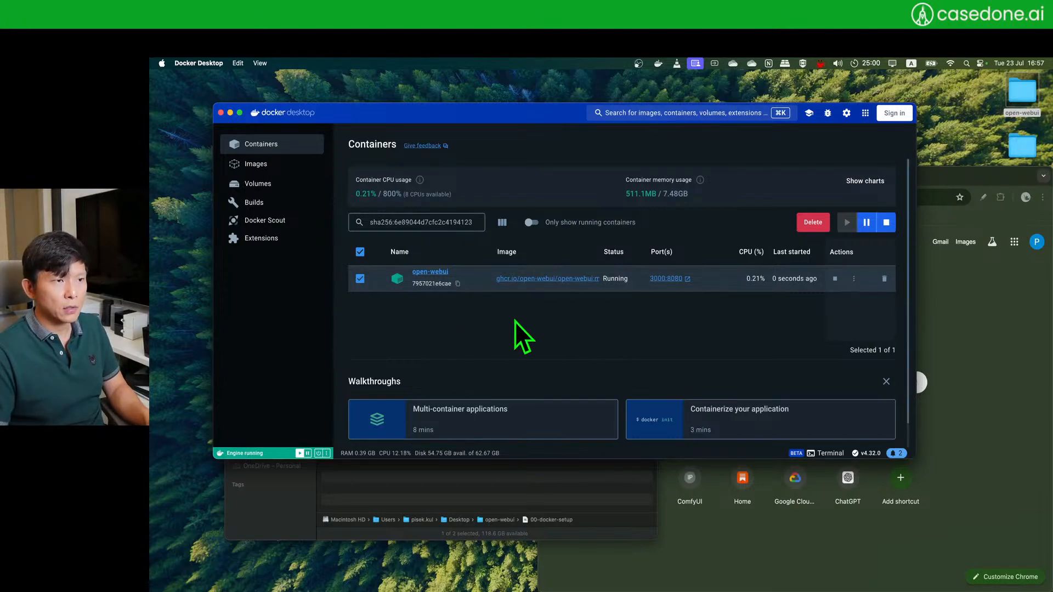
pyautogui.click(666, 280)
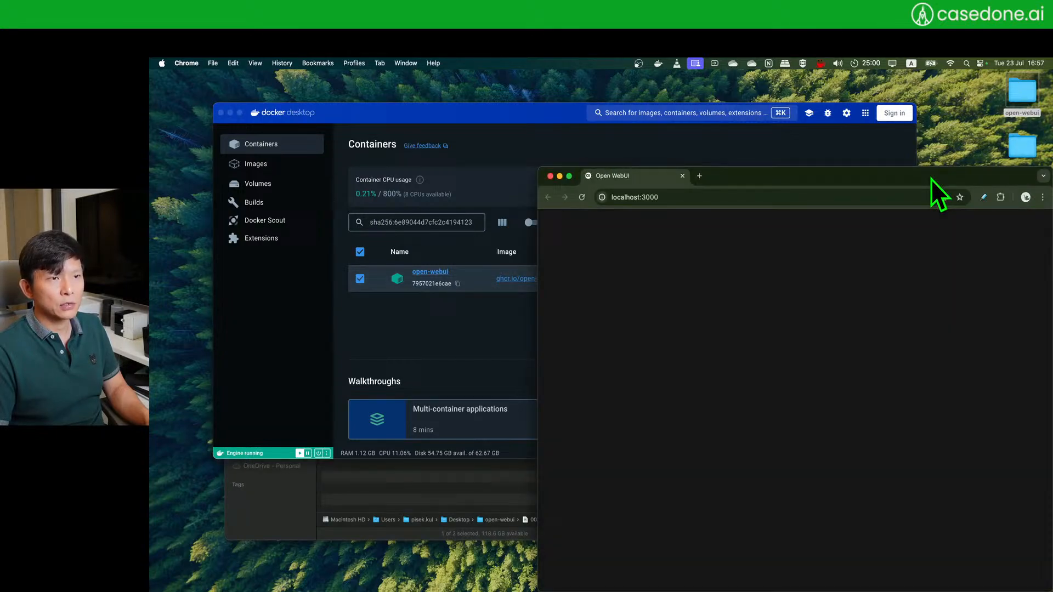
pyautogui.doubleClick(930, 179)
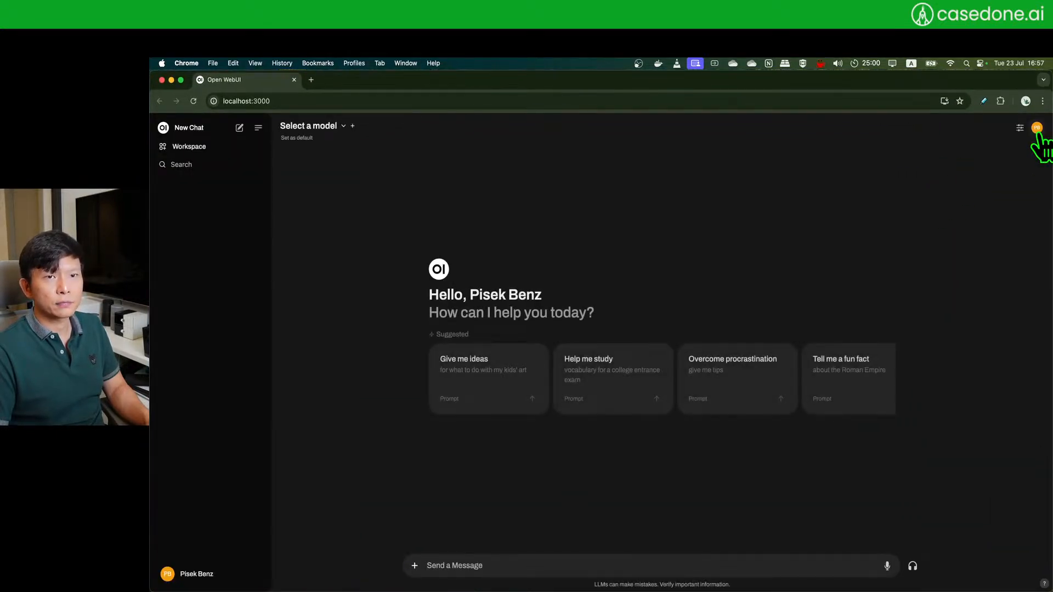
# - Sign out of Open WebUI and zoom in on the sign-in page
pyautogui.click(1036, 130)
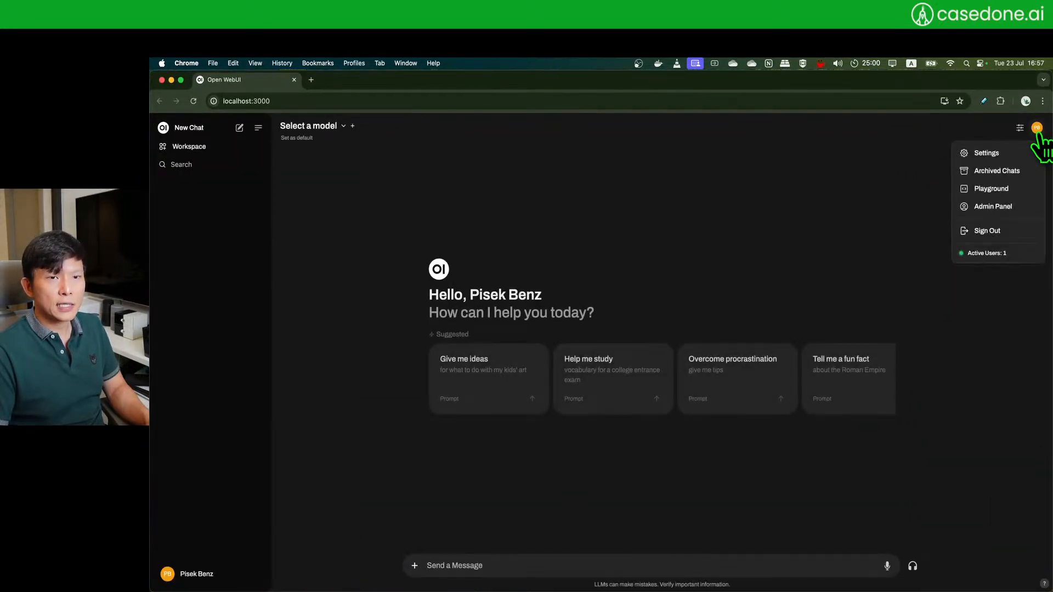
pyautogui.click(993, 233)
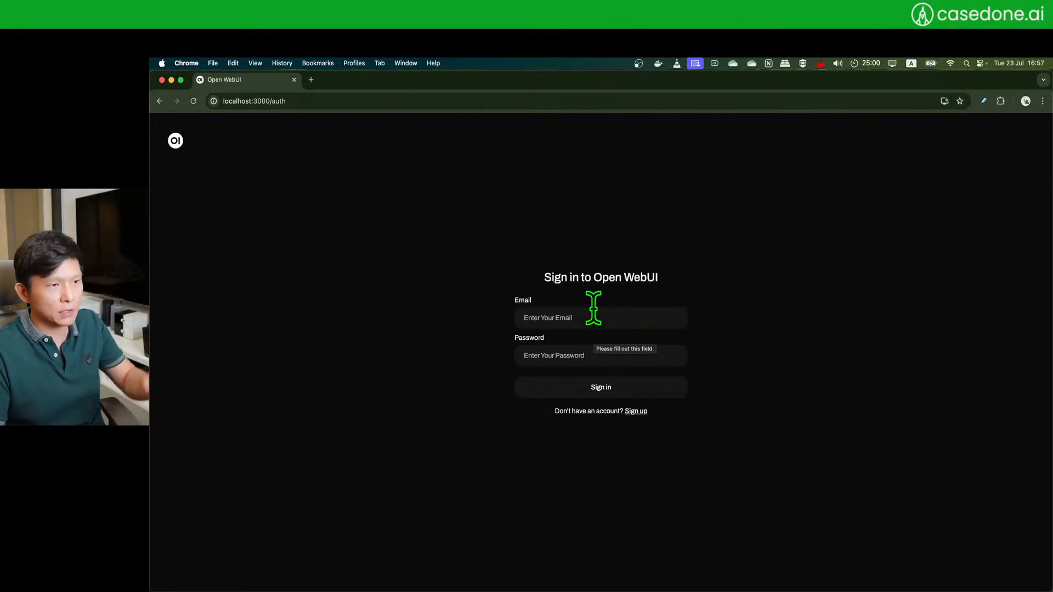
pyautogui.press('super+equal')
pyautogui.press('super+equal')
pyautogui.press('super+equal')
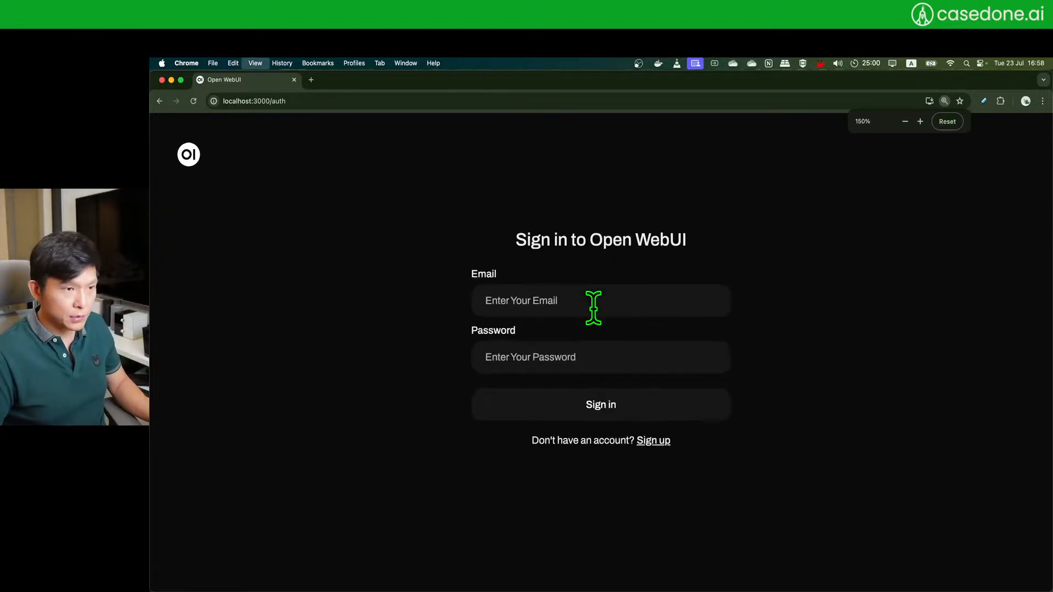
pyautogui.press('super+equal')
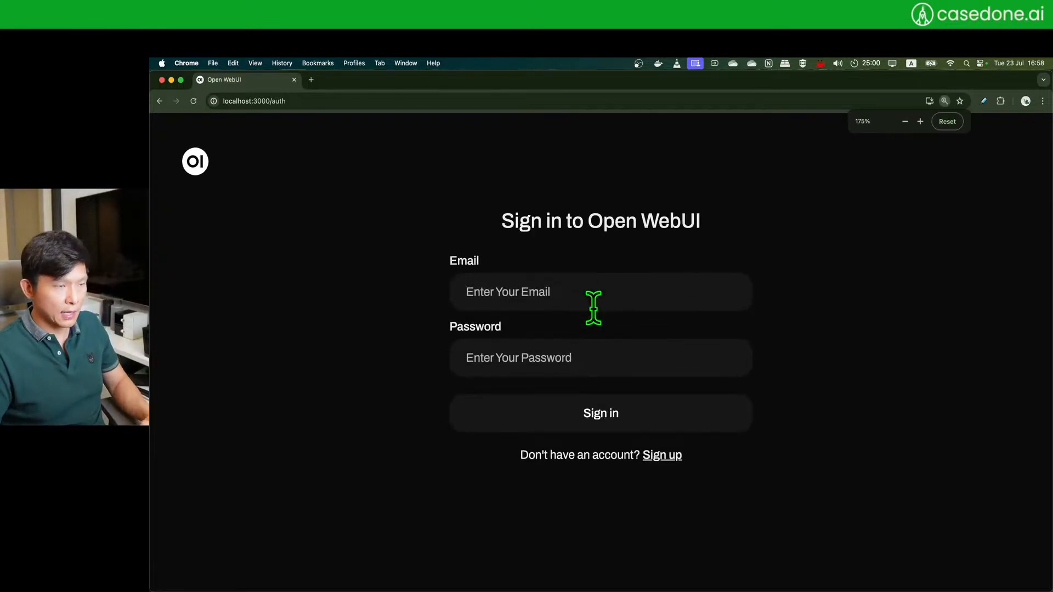
# - Sign back in with the account email and password, declining Chrome's save-password offer
pyautogui.click(593, 307)
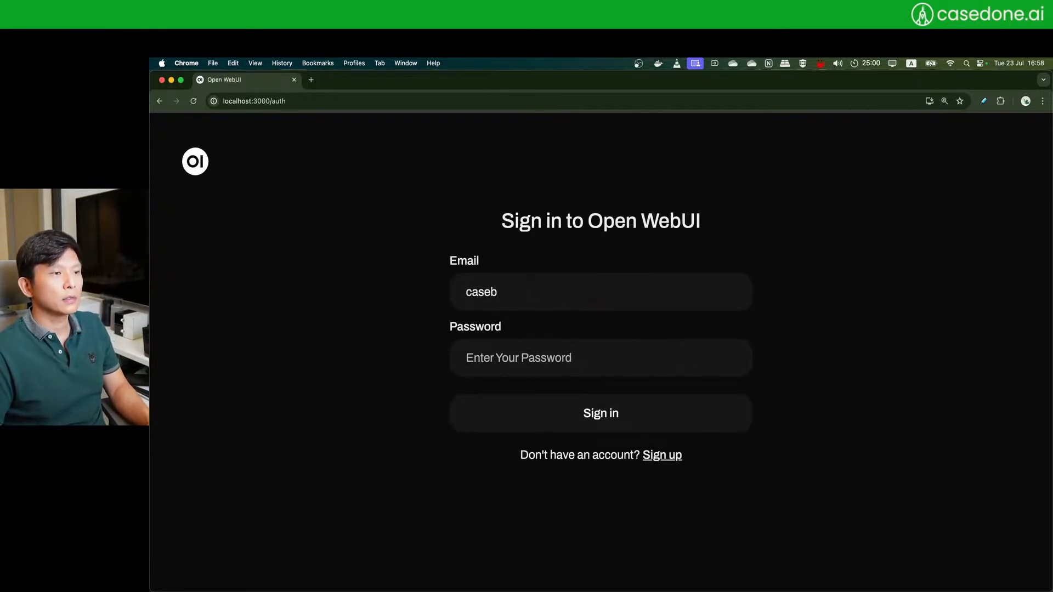
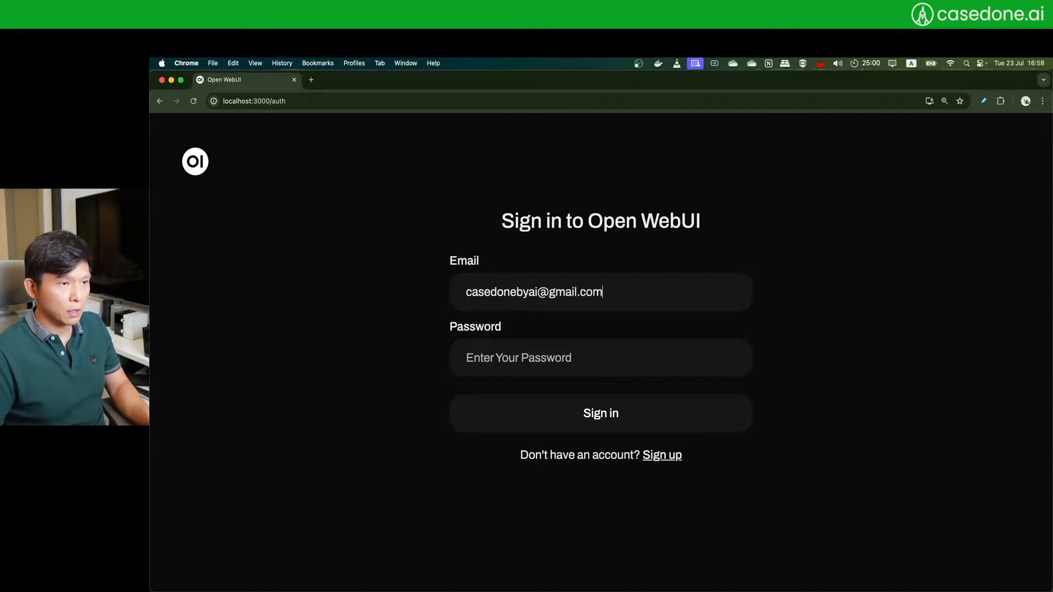
pyautogui.press('Tab')
pyautogui.write('•••••••••')
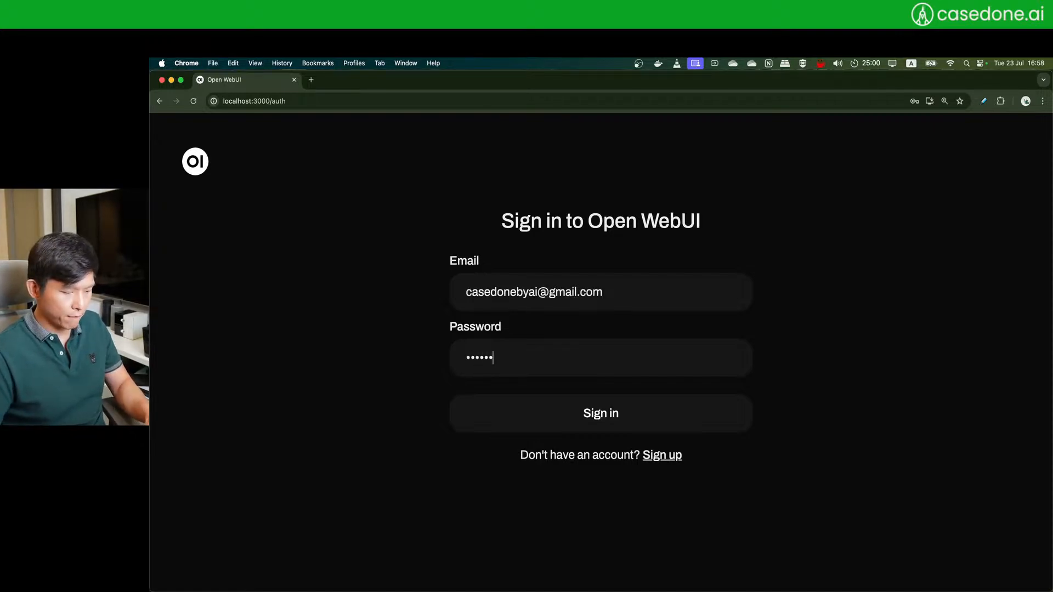
pyautogui.write('••')
pyautogui.press('Return')
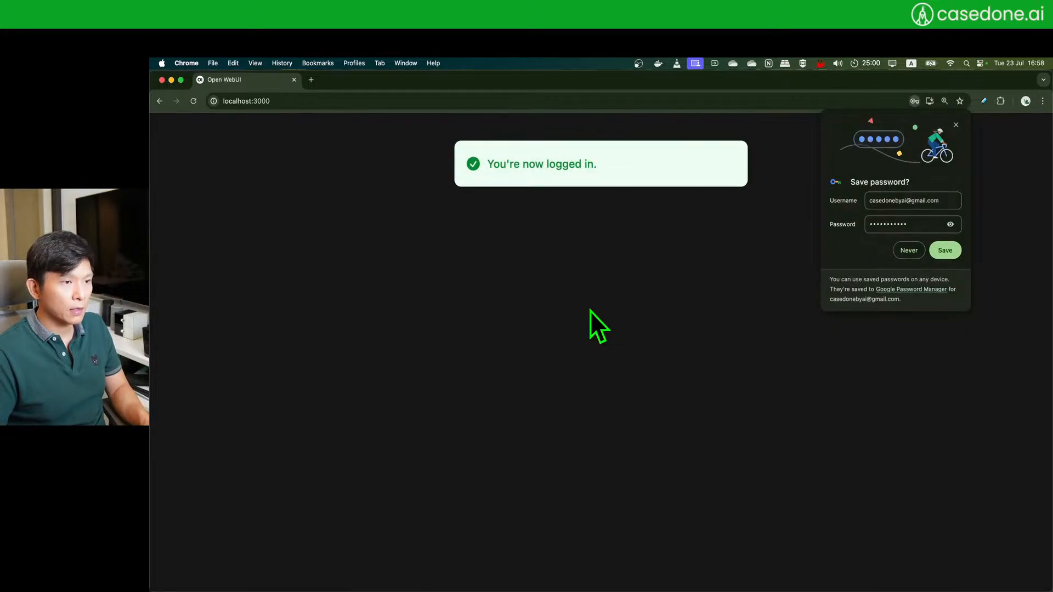
pyautogui.click(956, 125)
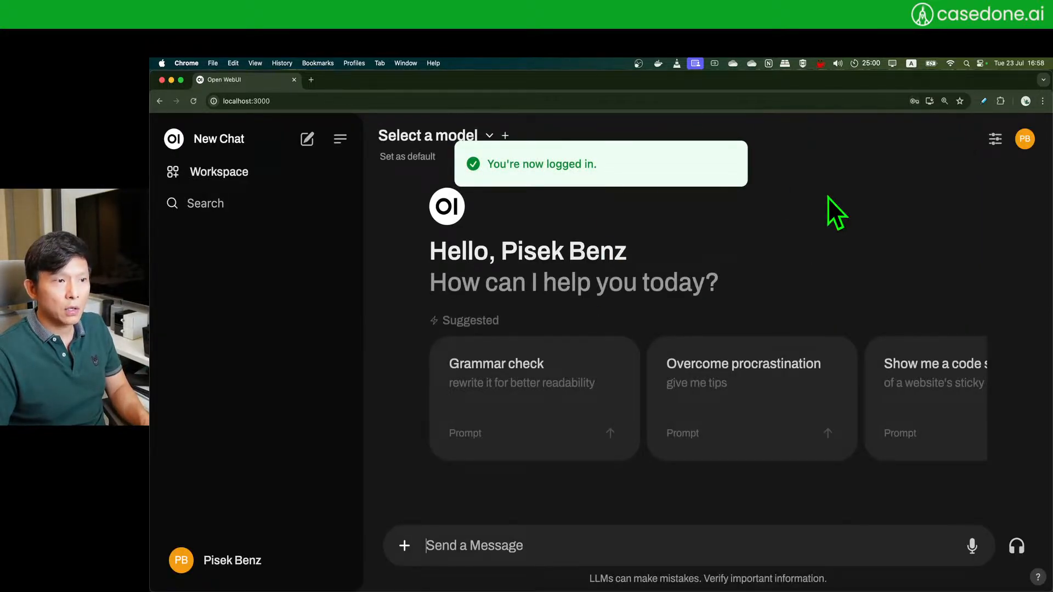
# - Start a new chat, toggle the sidebar, and open Chat Controls at the system prompt
pyautogui.press('super+minus')
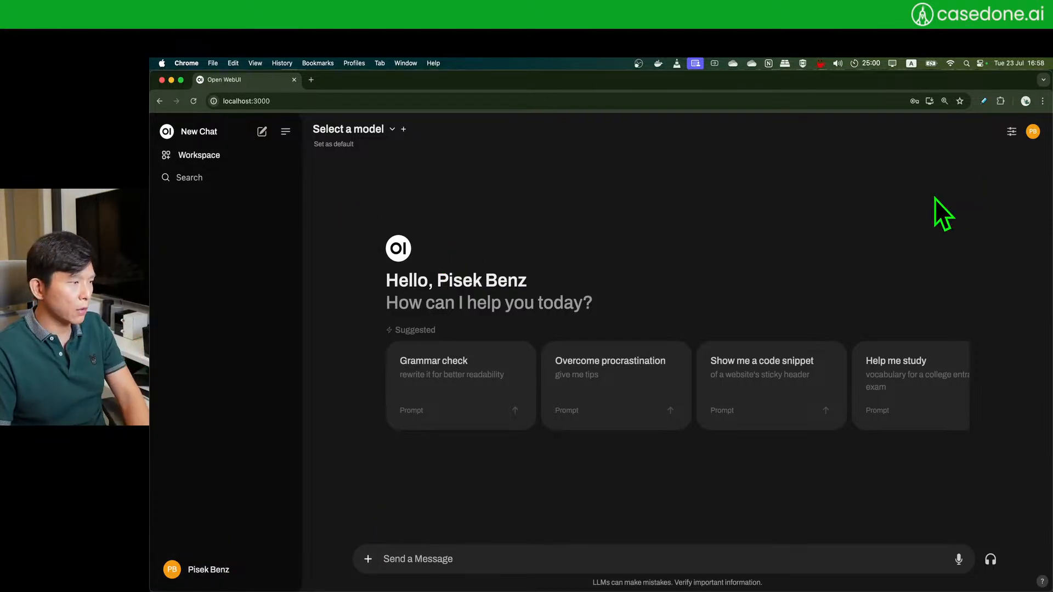
pyautogui.click(262, 131)
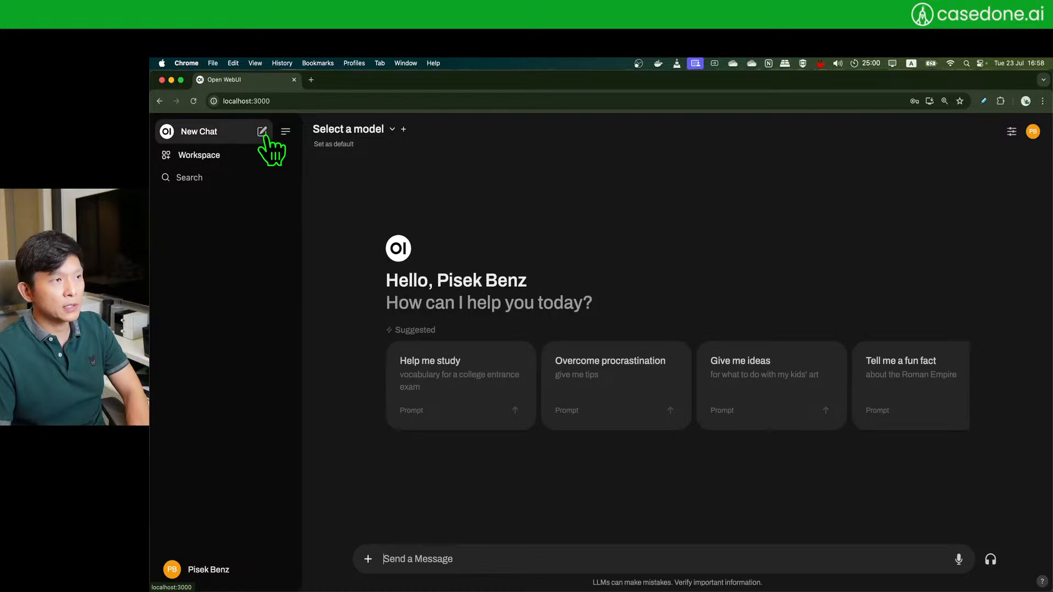
pyautogui.click(285, 132)
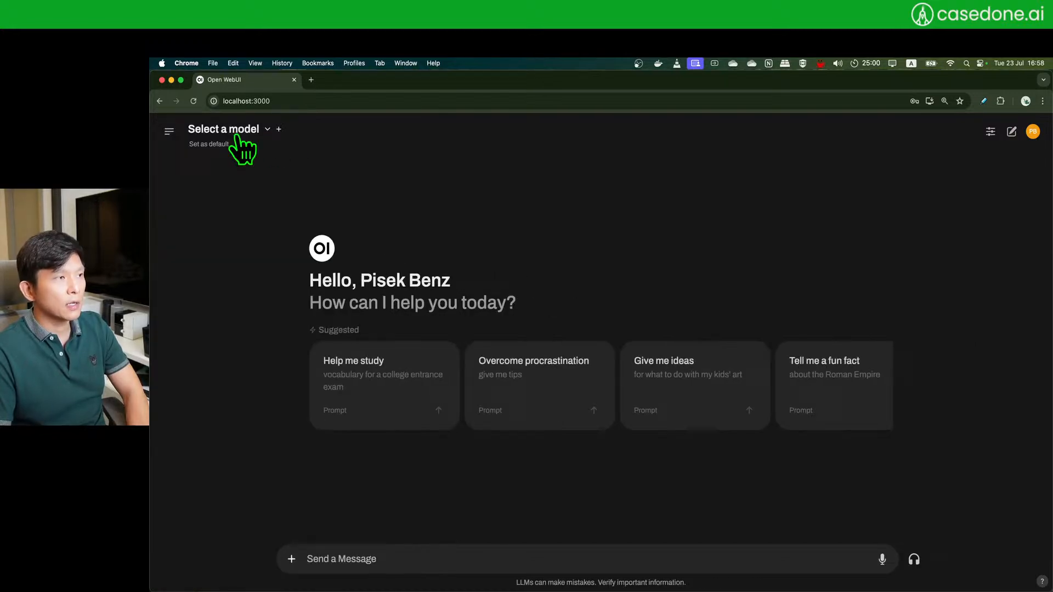
pyautogui.click(169, 131)
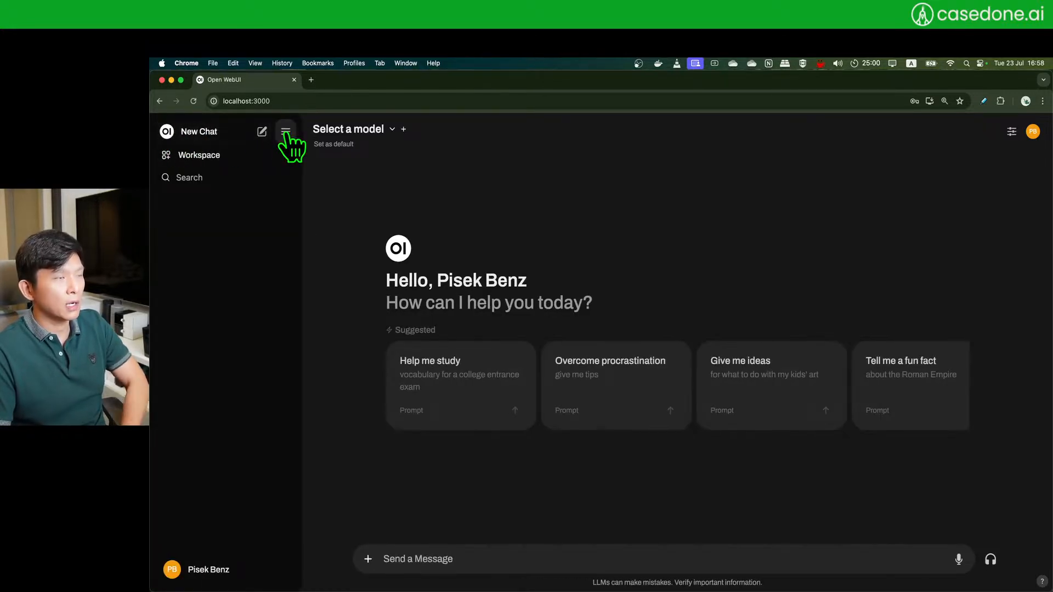
pyautogui.click(284, 133)
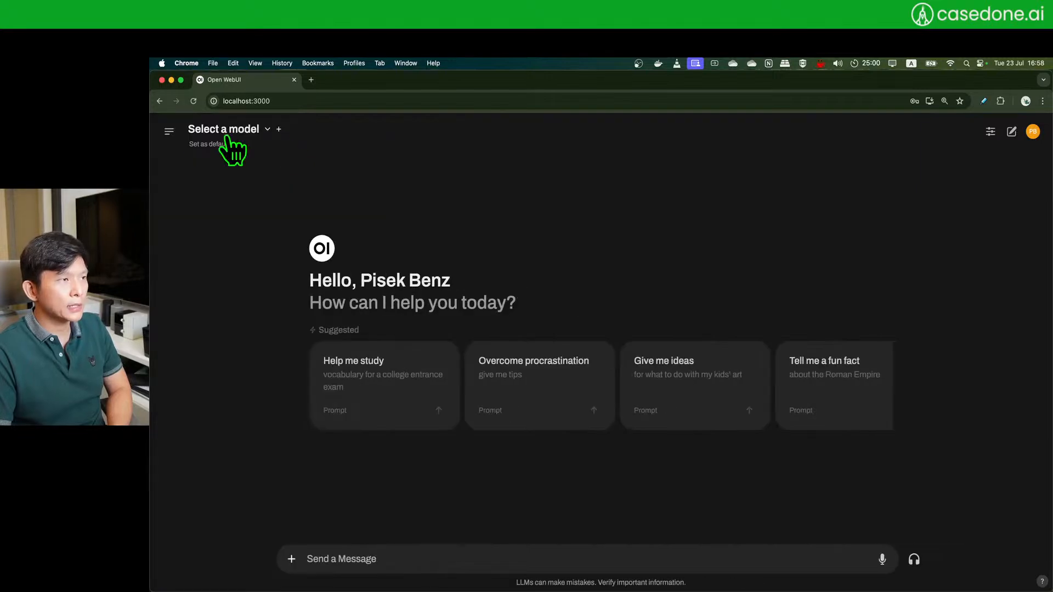
pyautogui.click(169, 131)
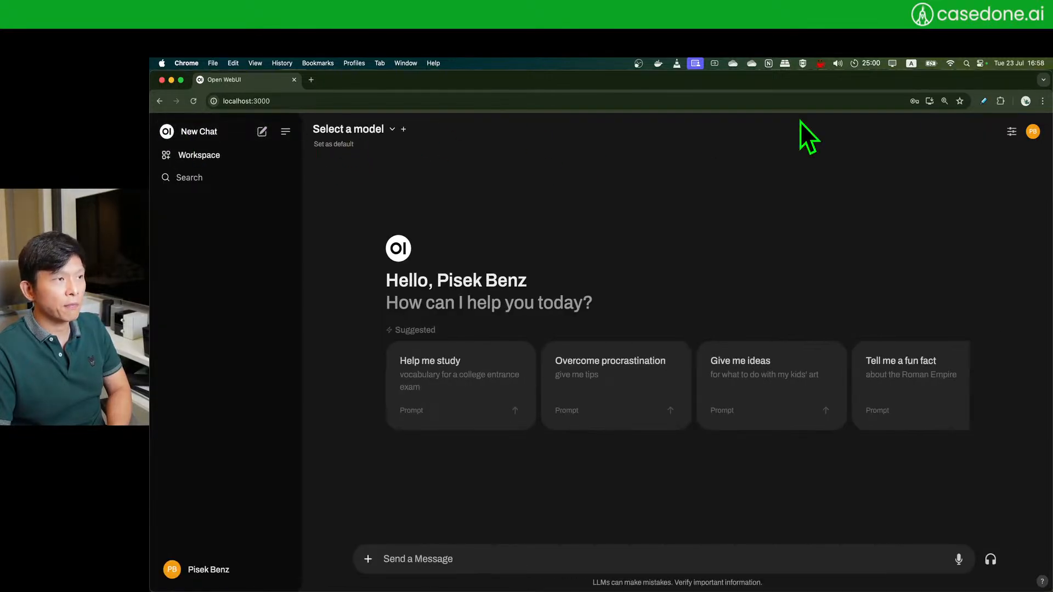
pyautogui.click(1012, 132)
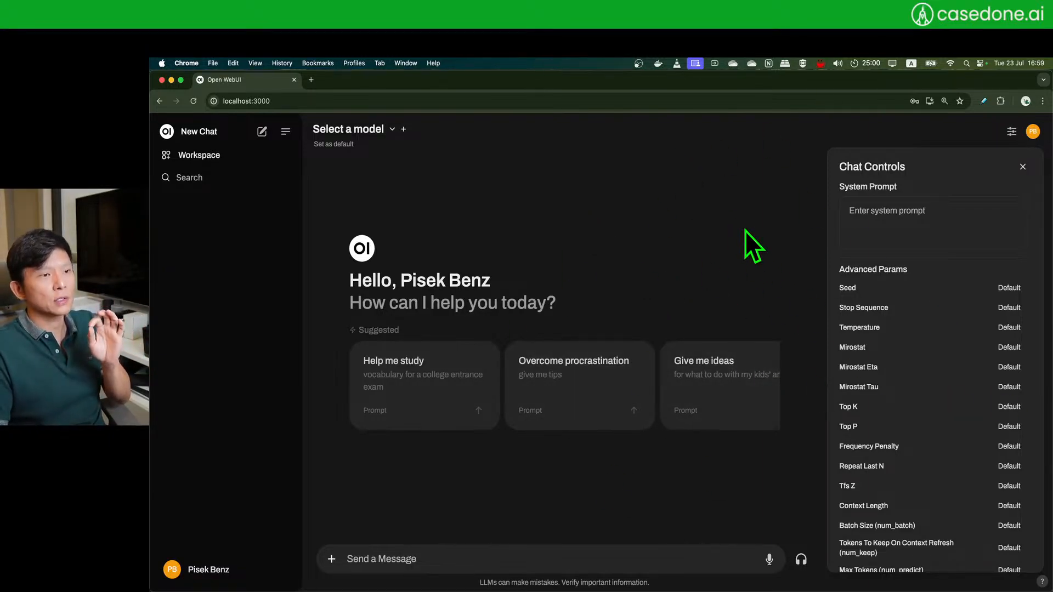
pyautogui.click(946, 227)
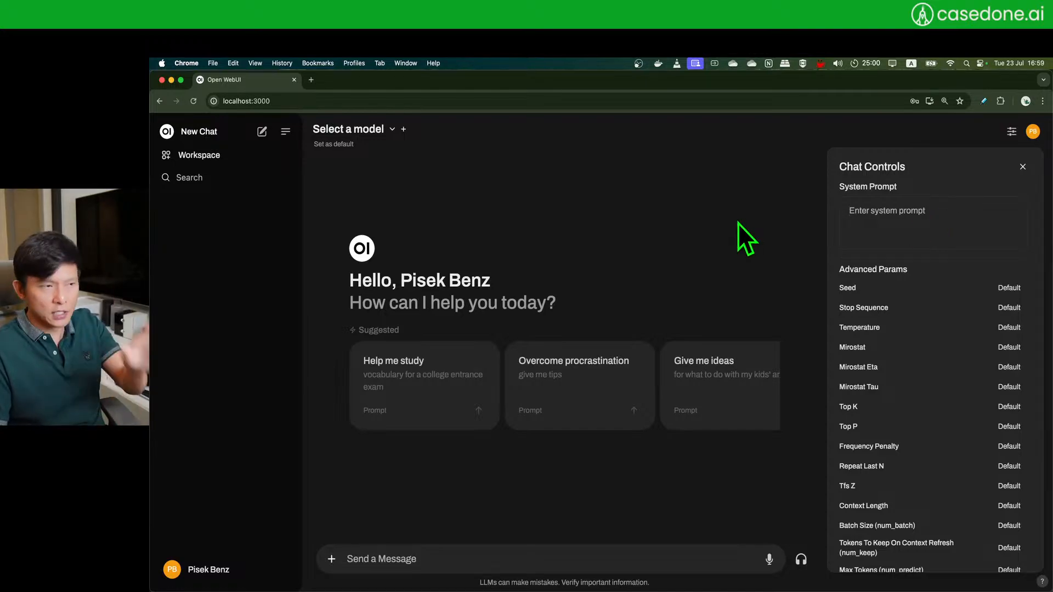
# - Enter 'You talk in a pirate style.' as the chat's system prompt
pyautogui.click(1012, 132)
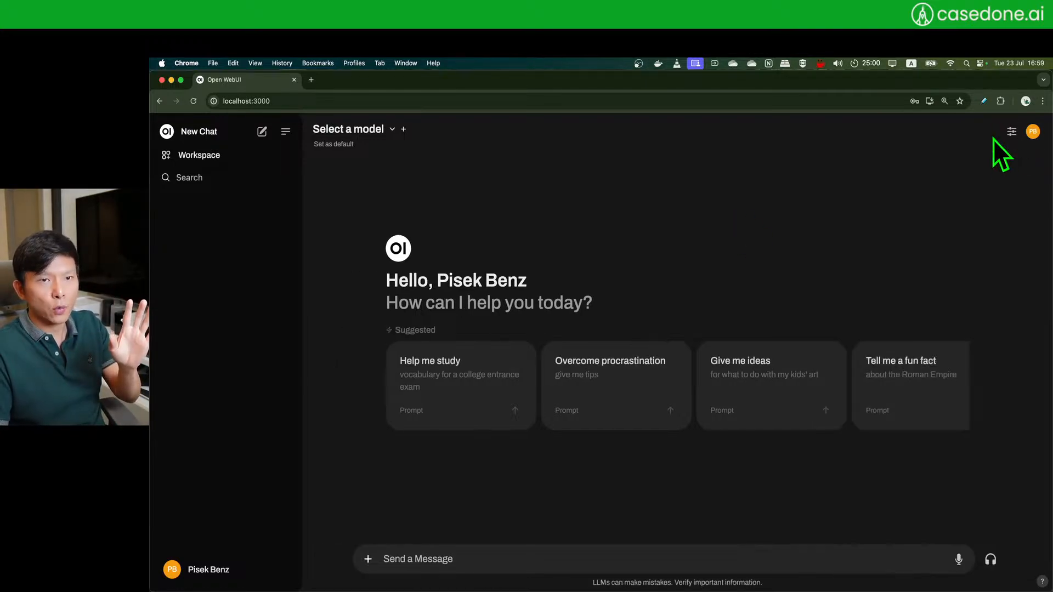
pyautogui.click(1012, 131)
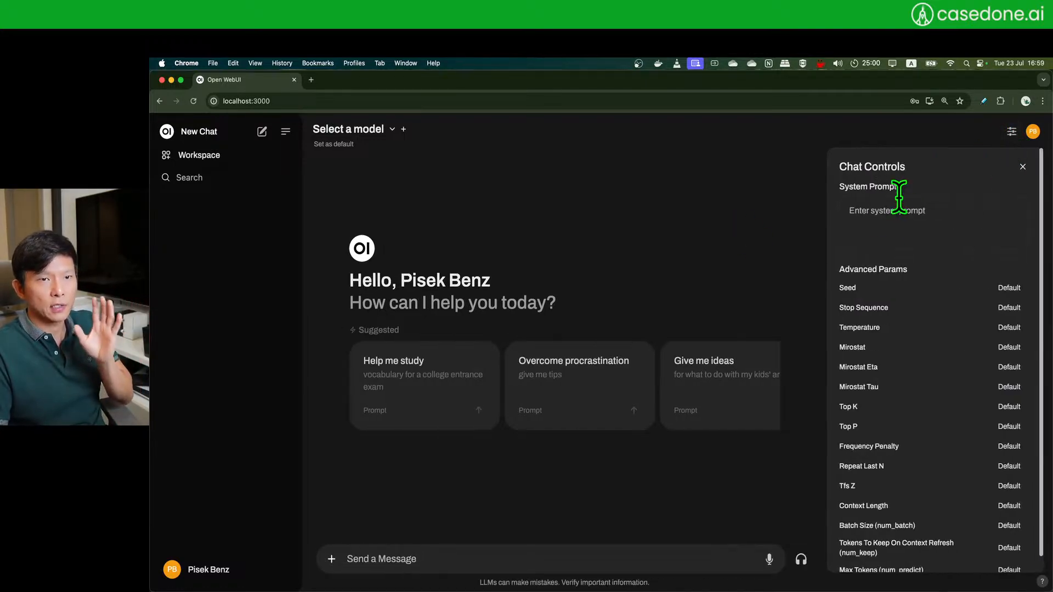
pyautogui.click(874, 230)
pyautogui.write('You talk in a pirate style.')
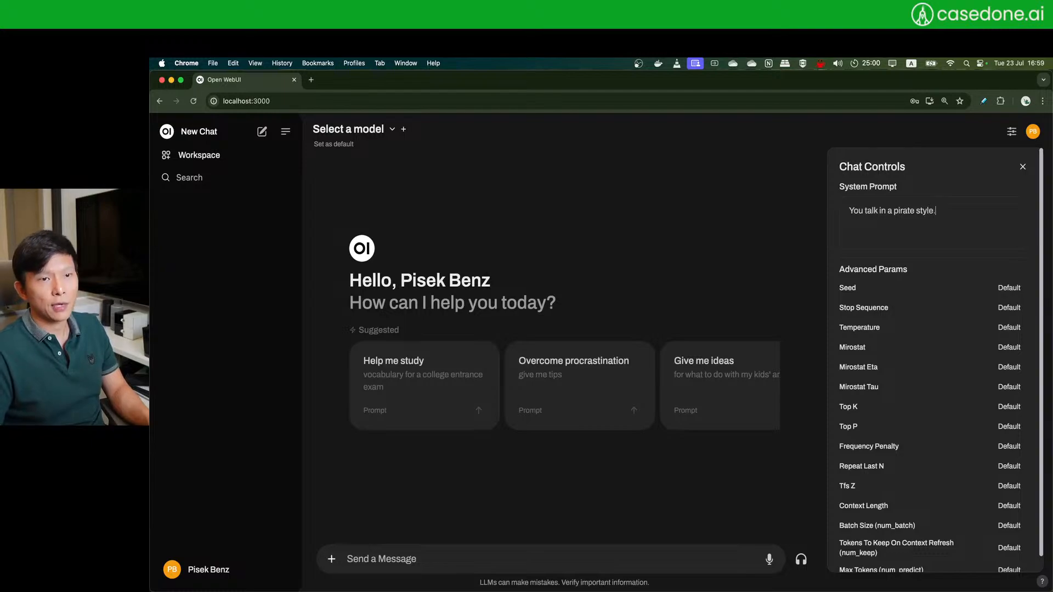
pyautogui.scroll(-1, 904, 376)
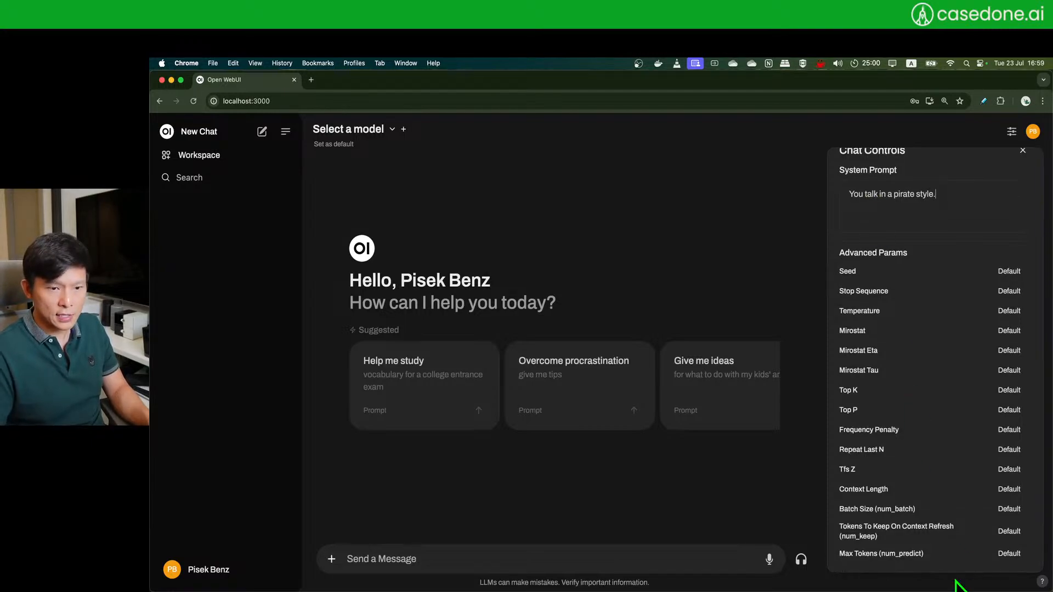
pyautogui.click(1023, 151)
pyautogui.click(1012, 131)
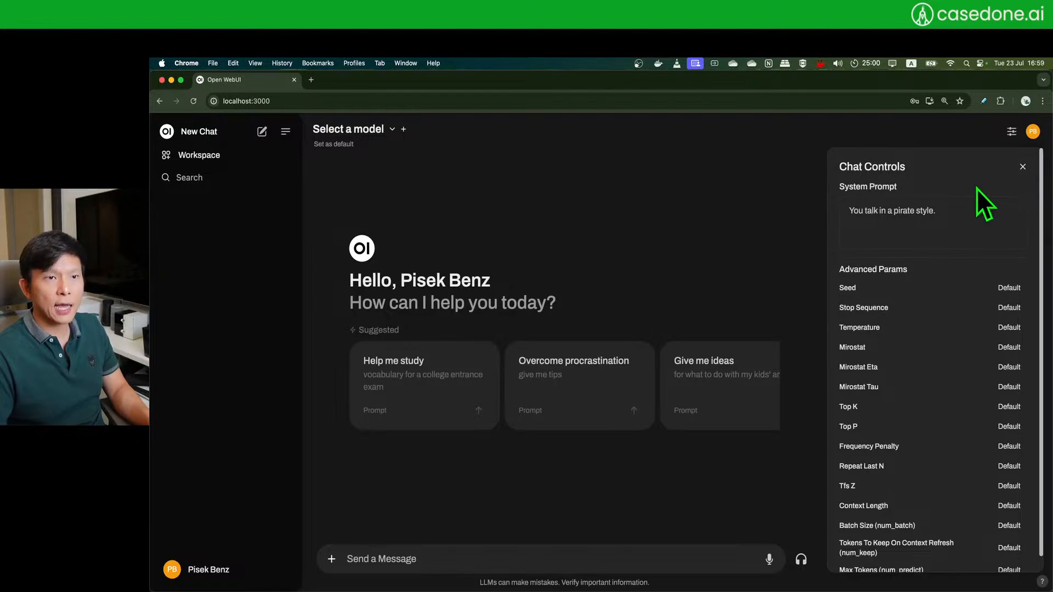
# - Draft a greeting message and zoom the chat page in
pyautogui.click(1023, 166)
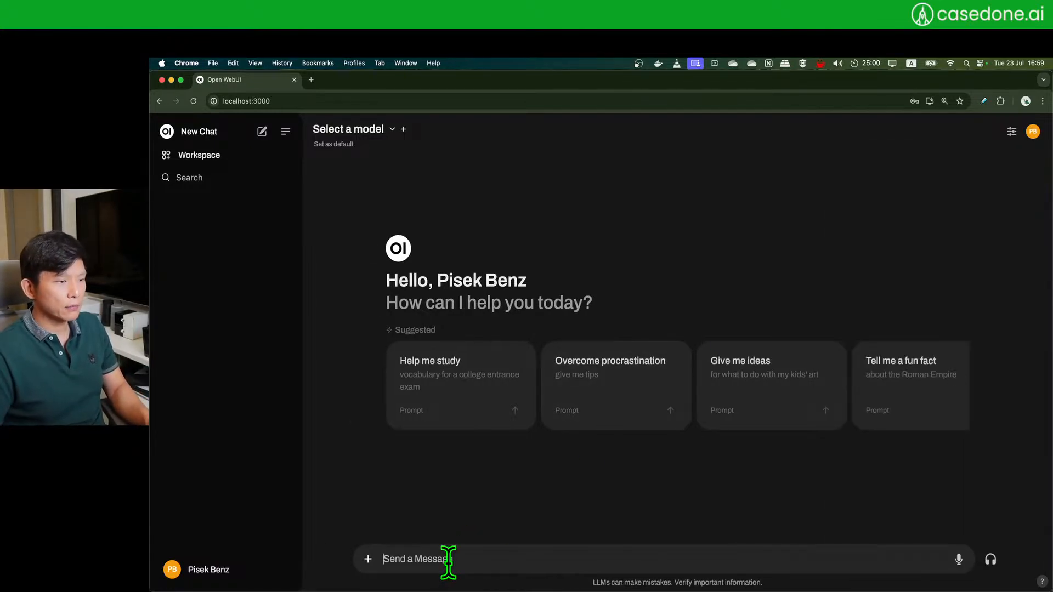
pyautogui.write('Hello')
pyautogui.press('super+plus')
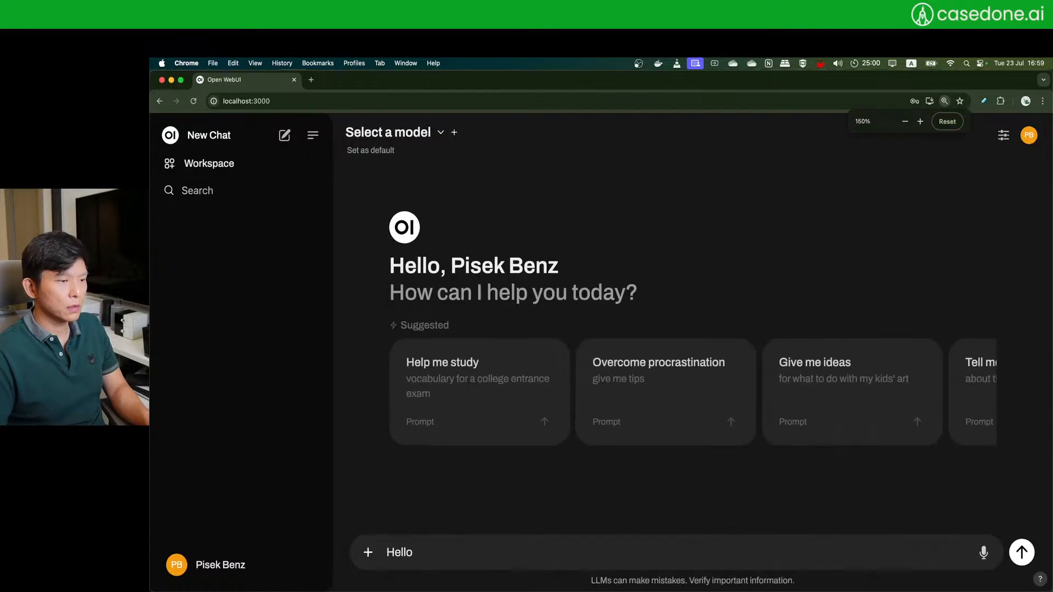
pyautogui.press('super+plus')
pyautogui.write('llo I')
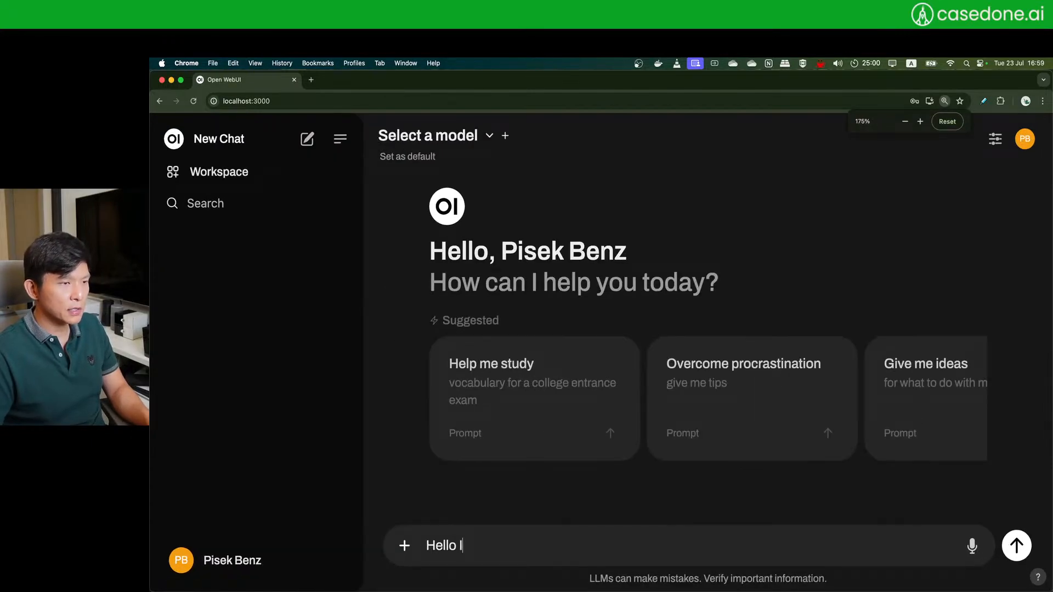
pyautogui.write("'m Benz")
pyautogui.press('Return')
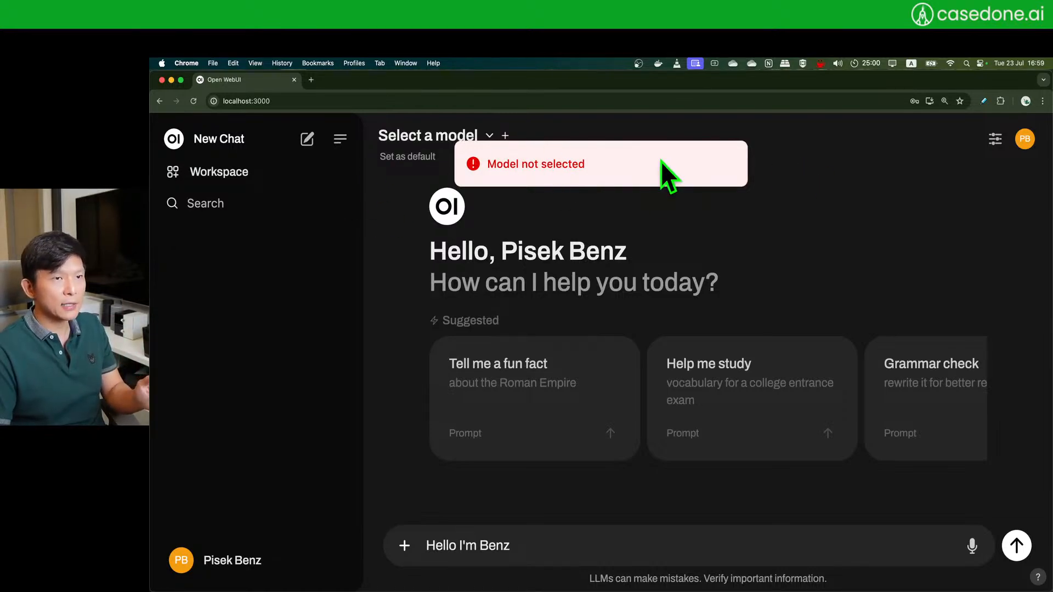
# - Select gpt-3.5-turbo, verify the system prompt, and send the greeting
pyautogui.click(460, 137)
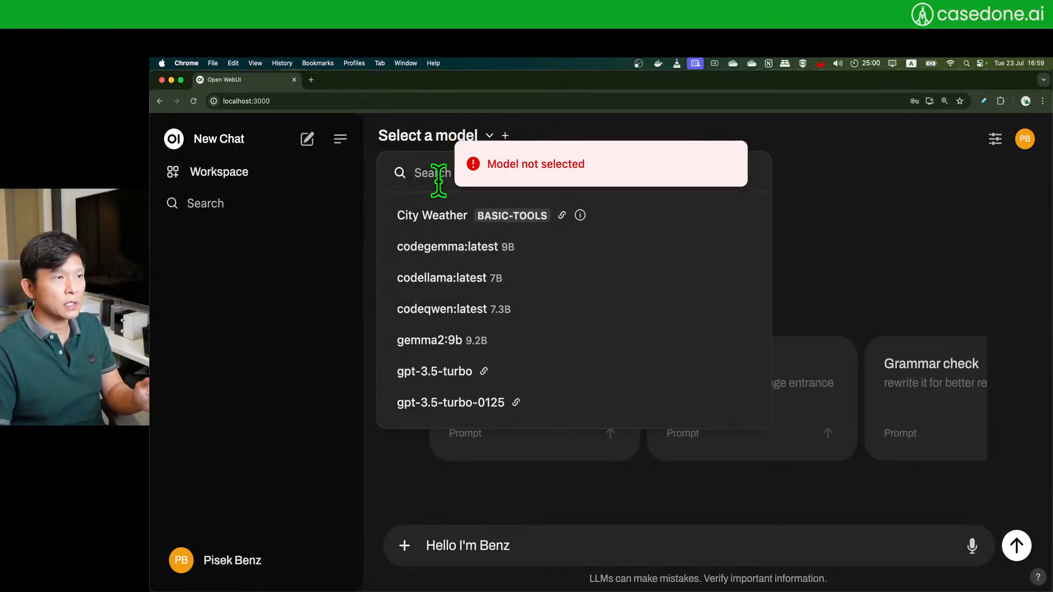
pyautogui.scroll(-1, 543, 323)
pyautogui.scroll(1, 543, 324)
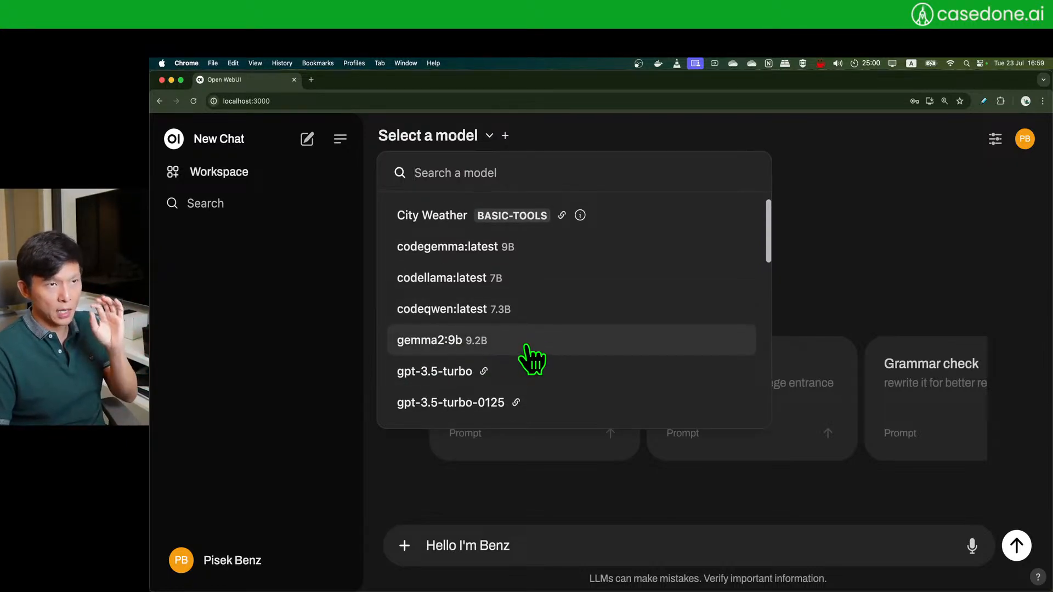
pyautogui.scroll(-4, 529, 359)
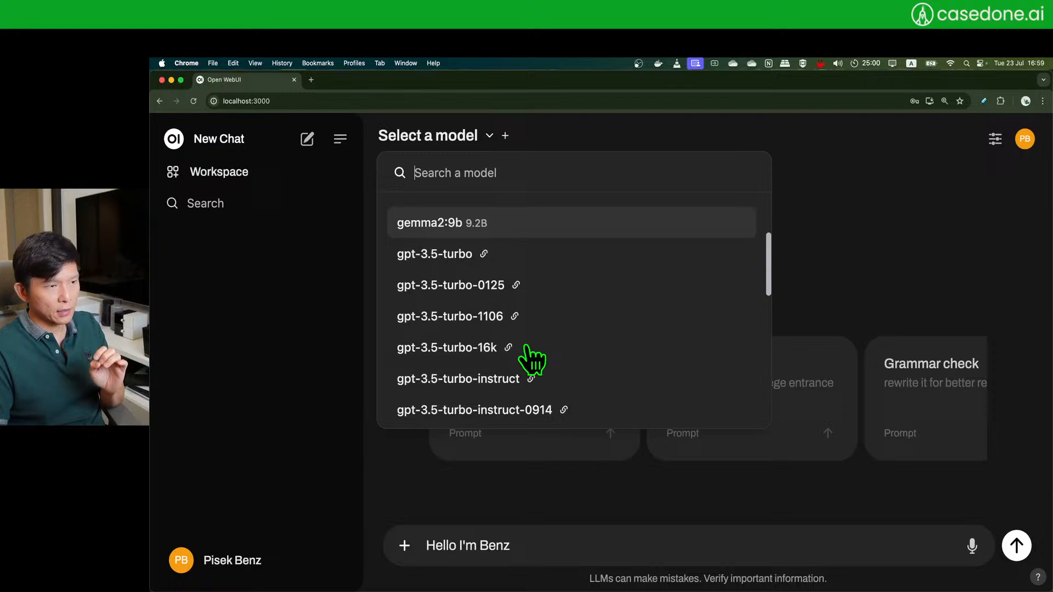
pyautogui.click(602, 259)
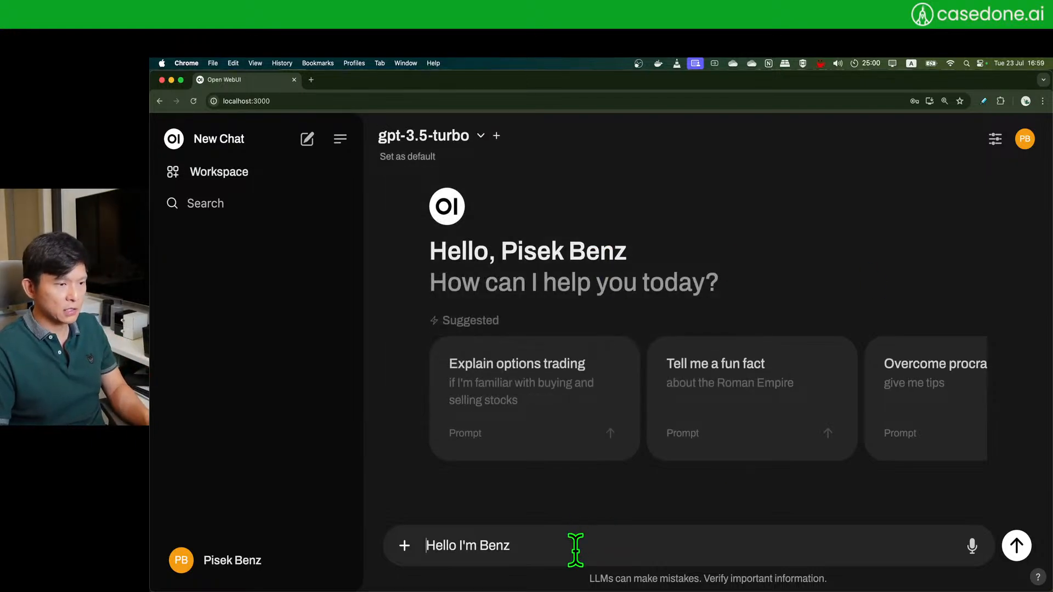
pyautogui.click(996, 139)
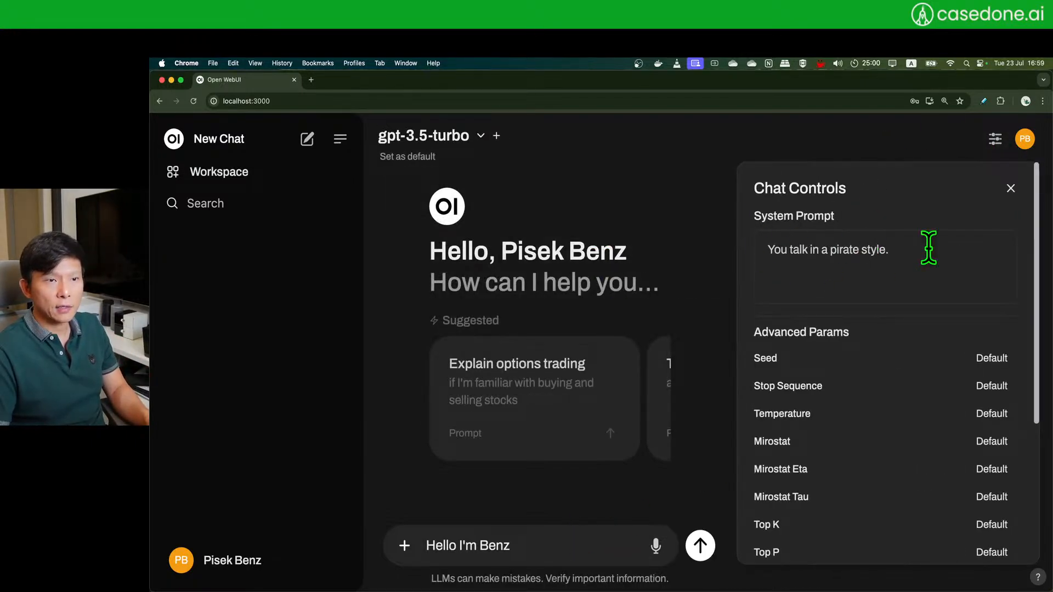
pyautogui.click(1010, 188)
pyautogui.click(631, 546)
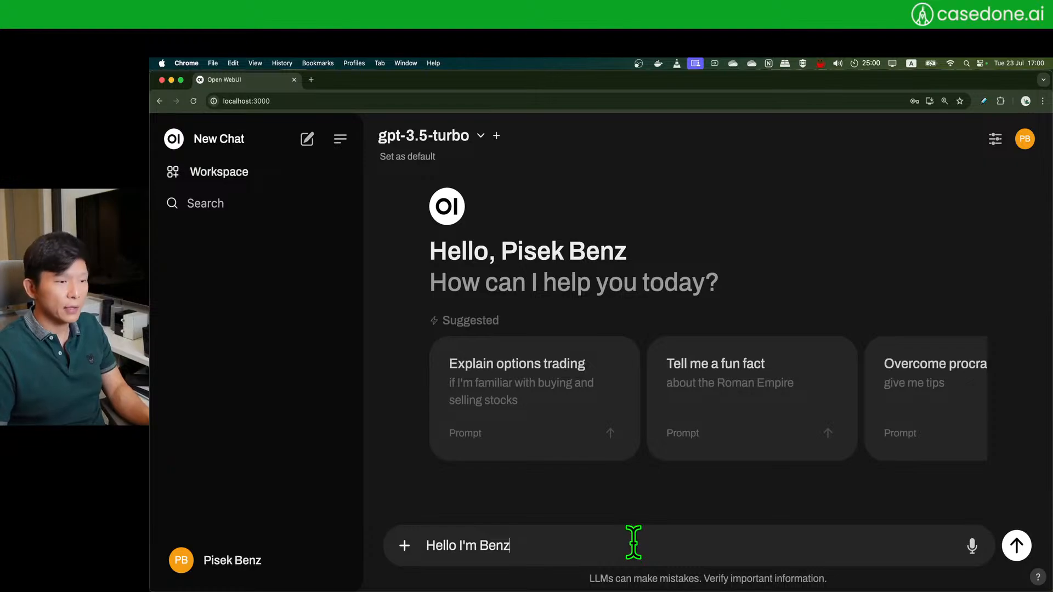
pyautogui.press('Return')
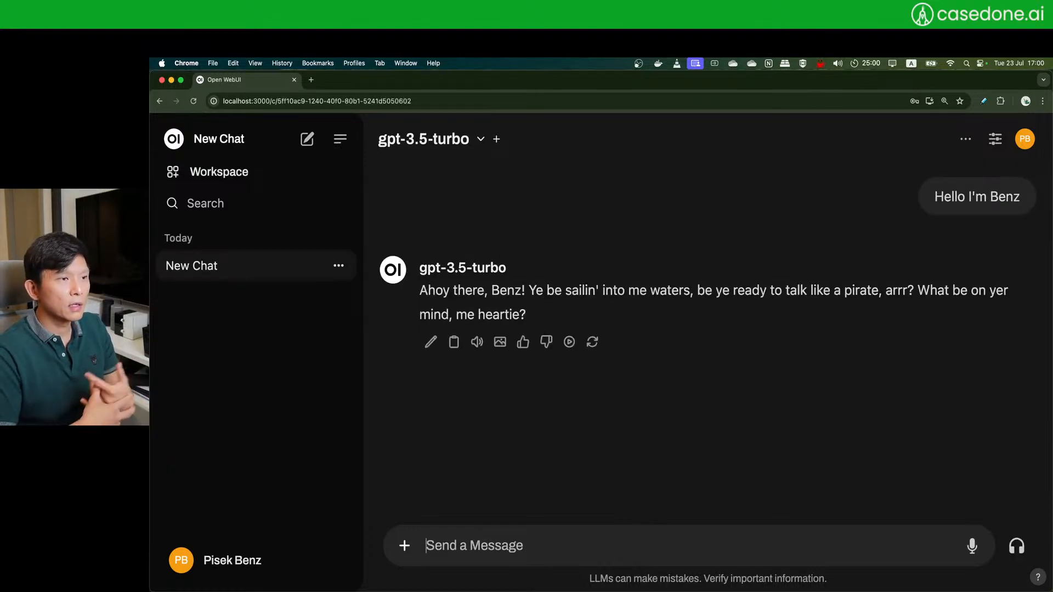
# - Review the pirate reply, the Chat Controls, and the chat's download options
pyautogui.moveTo(419, 291); pyautogui.dragTo(552, 315)
pyautogui.click(719, 296)
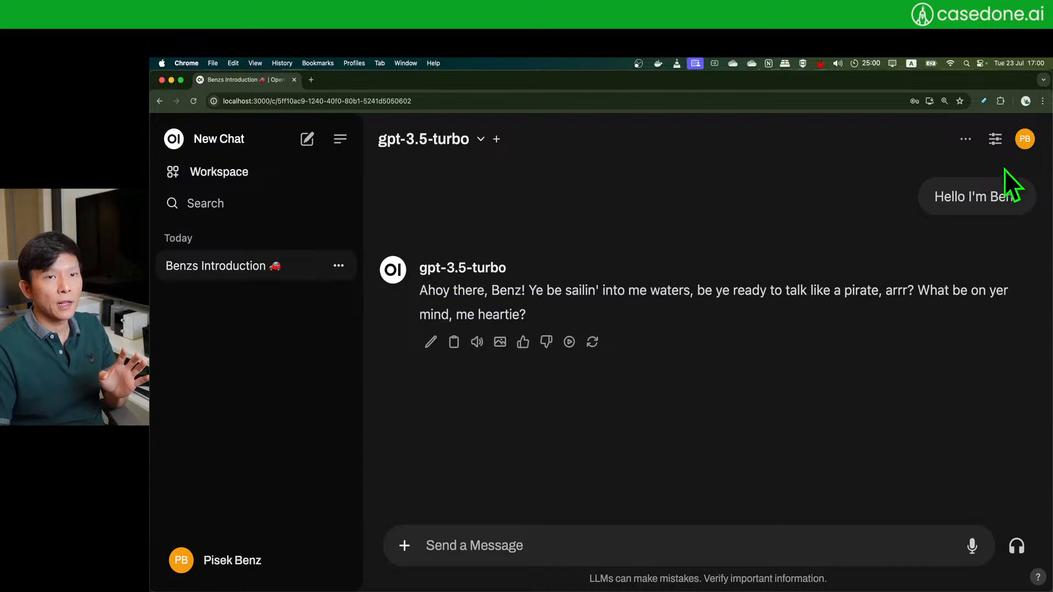
pyautogui.click(995, 139)
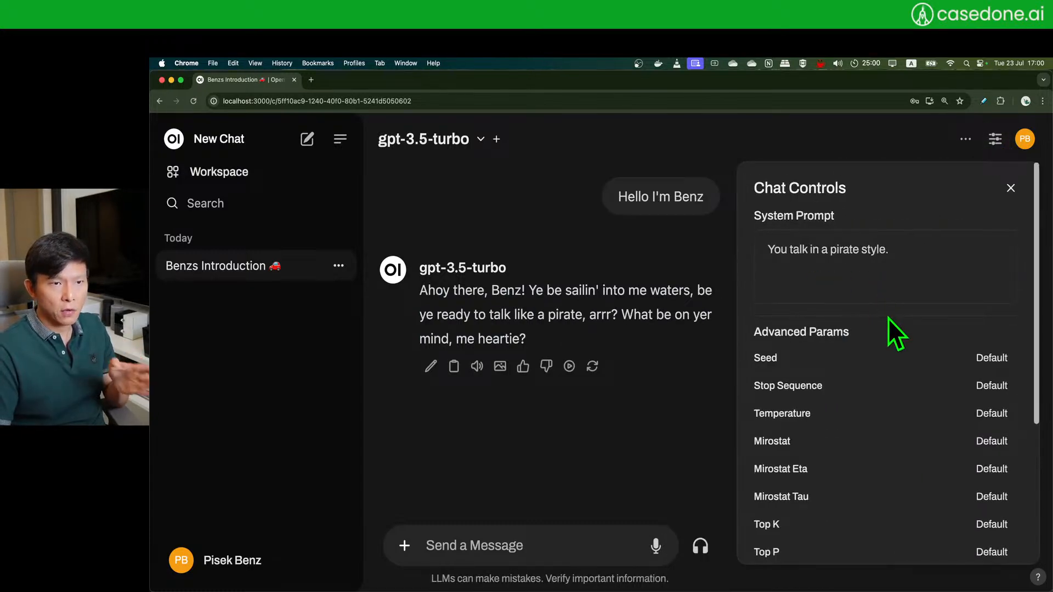
pyautogui.scroll(-4, 895, 335)
pyautogui.scroll(4, 888, 327)
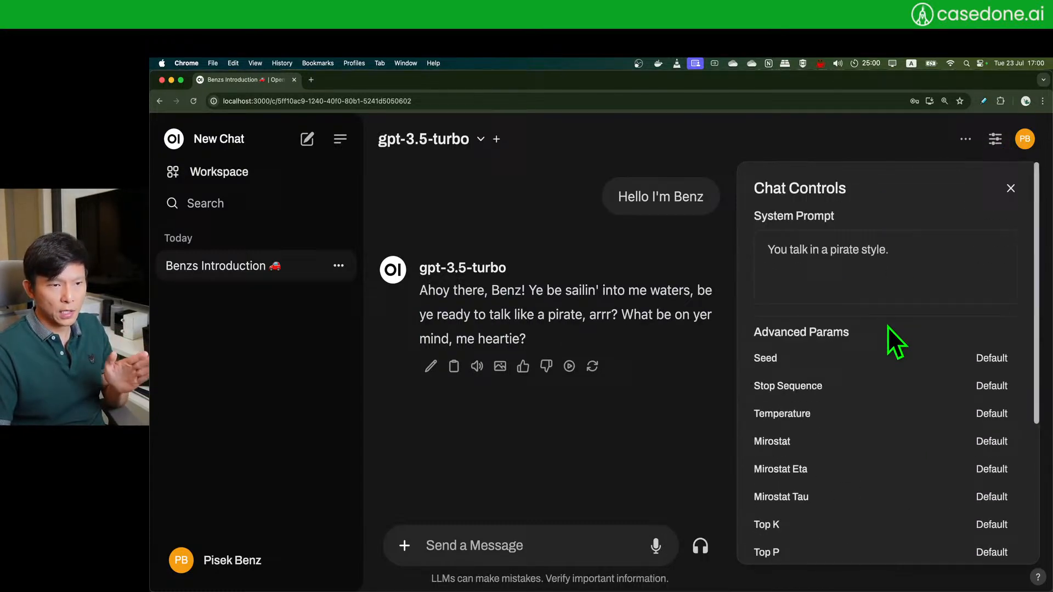
pyautogui.click(1011, 188)
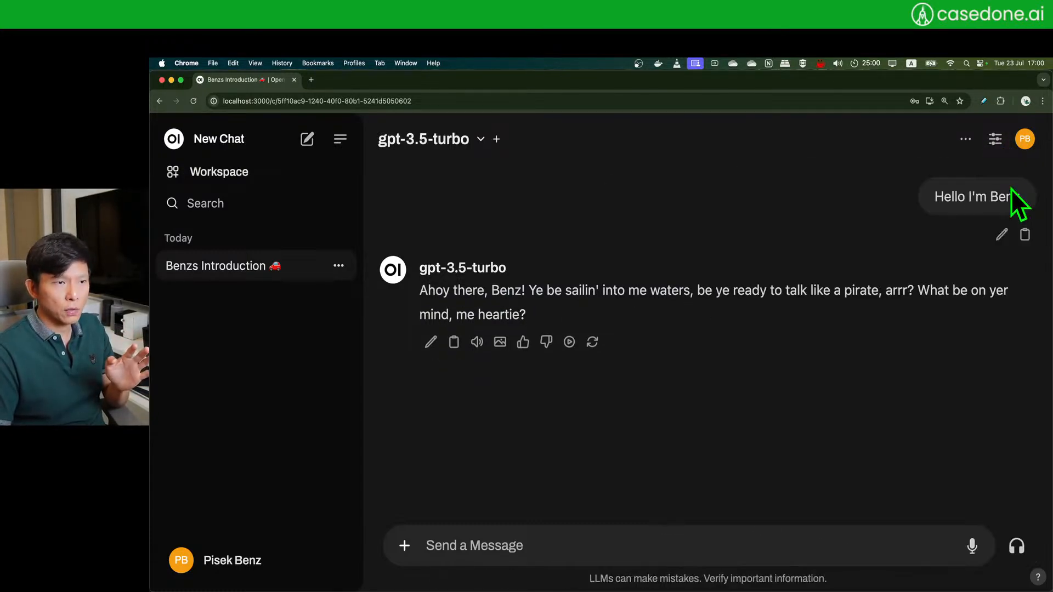
pyautogui.click(954, 148)
pyautogui.moveTo(878, 224)
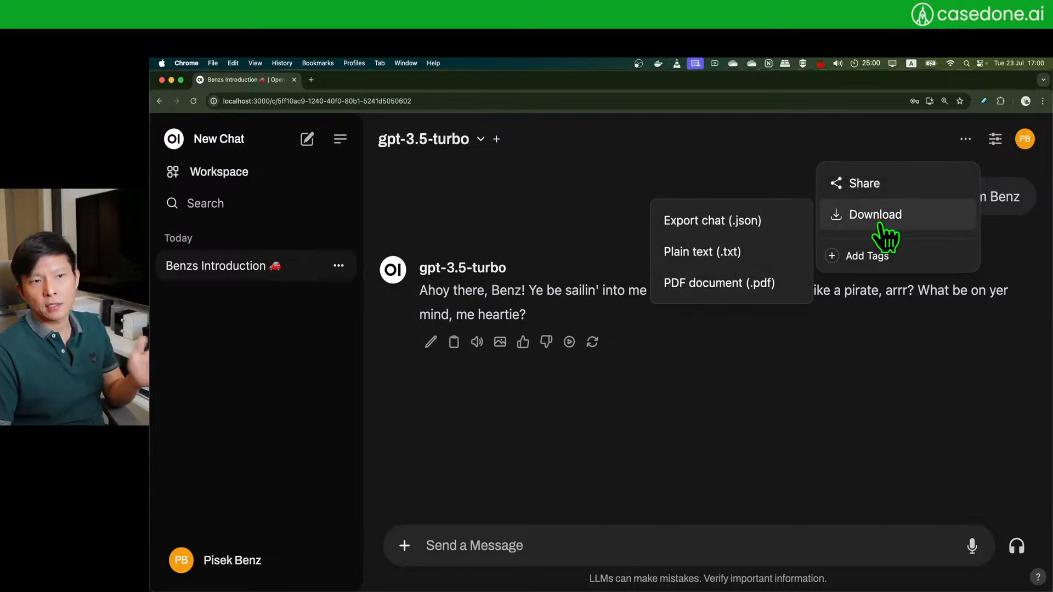
pyautogui.click(632, 193)
# - Explore the Playground in Chat and Text Completion modes, then start a new chat
pyautogui.click(1025, 139)
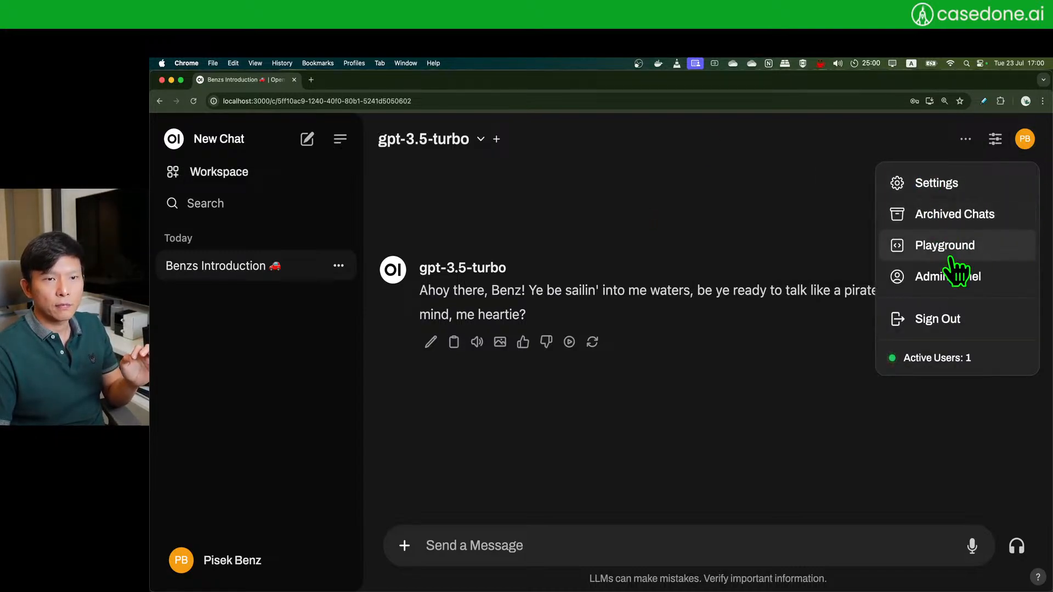
pyautogui.click(974, 248)
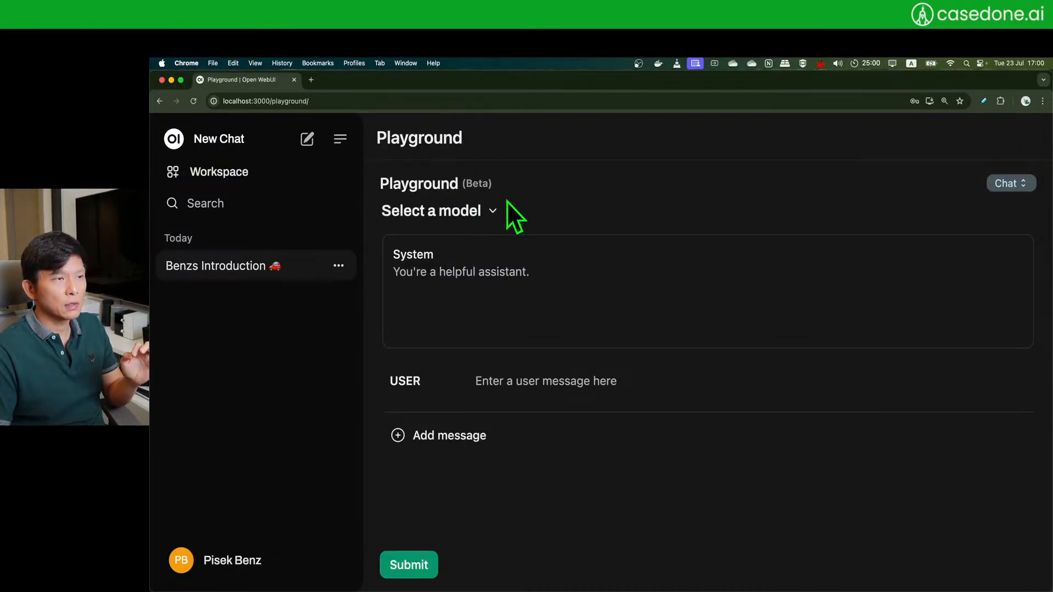
pyautogui.press('super+minus')
pyautogui.press('super+minus')
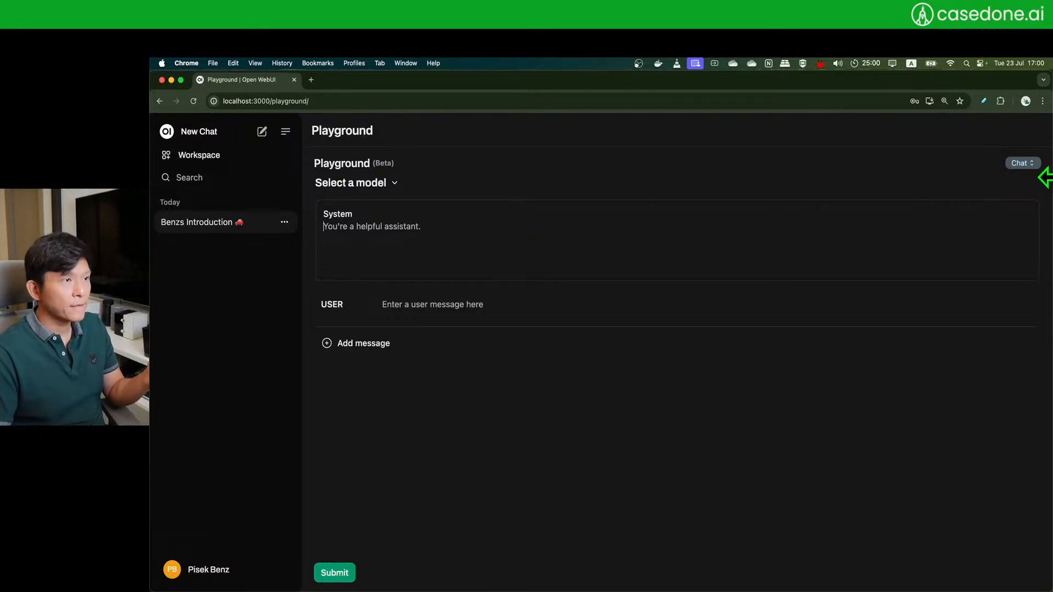
pyautogui.click(1031, 164)
pyautogui.click(1032, 167)
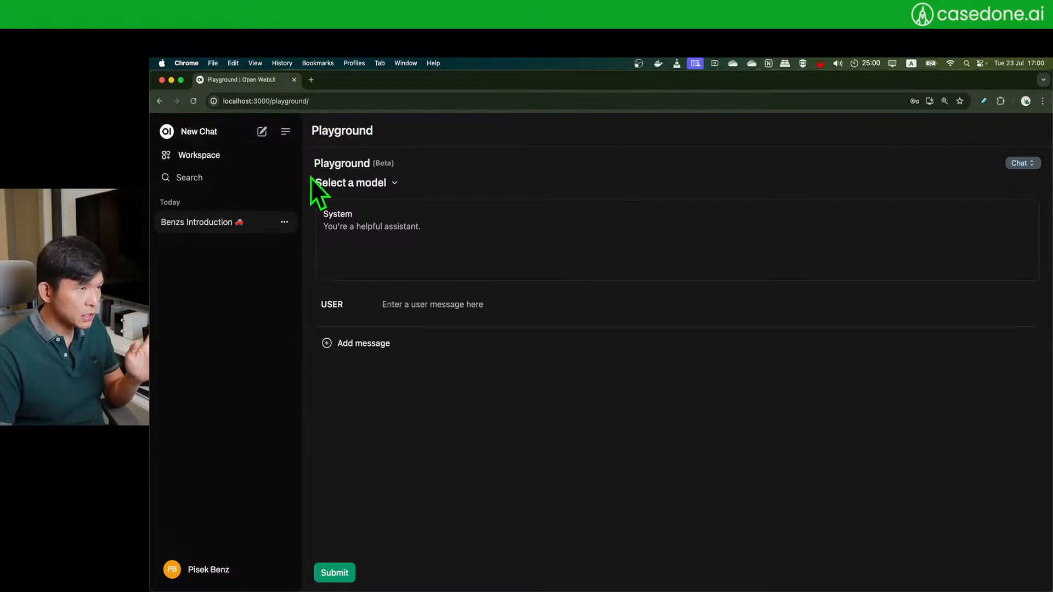
pyautogui.click(285, 132)
pyautogui.click(164, 132)
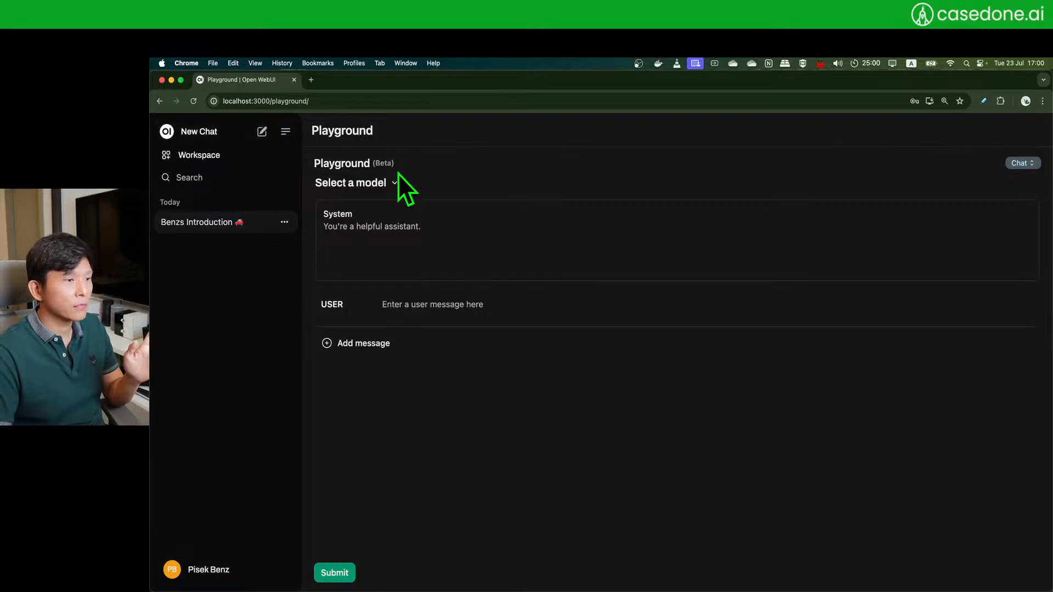
pyautogui.click(374, 184)
pyautogui.click(585, 156)
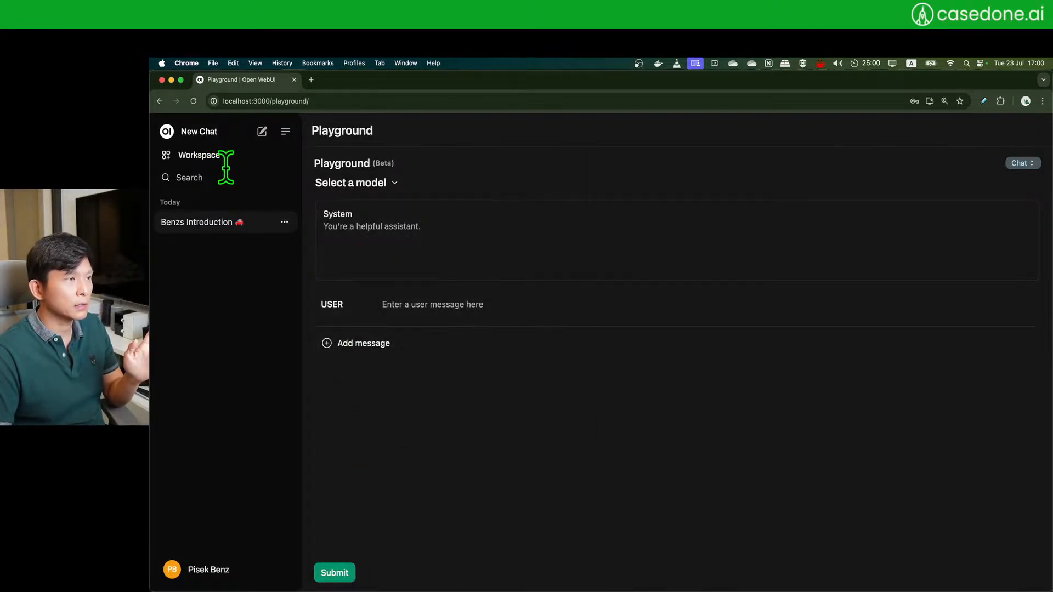
pyautogui.click(262, 132)
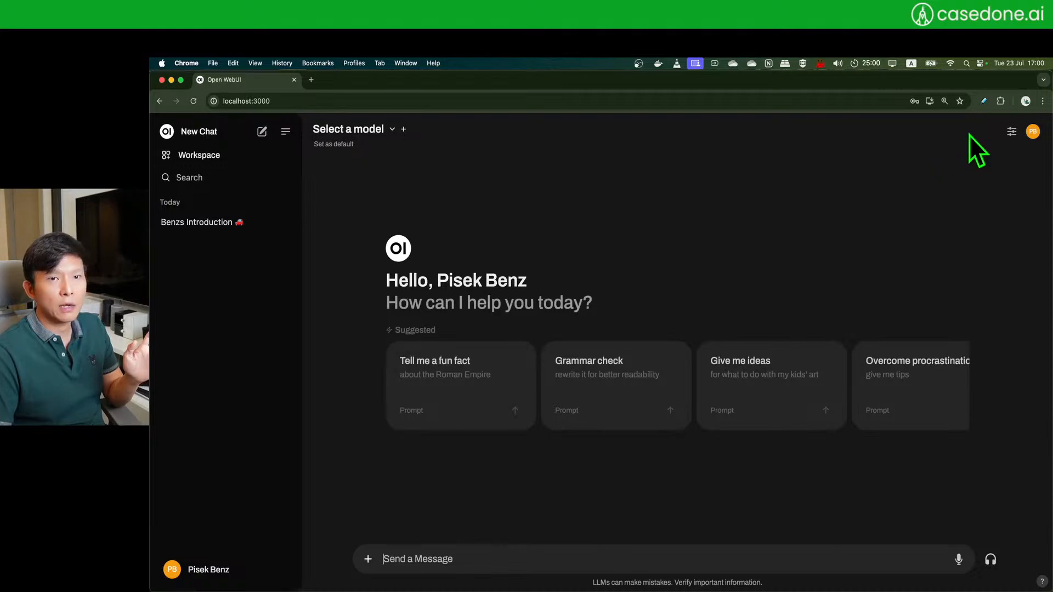
# - Tour the Interface, Personalization, Audio, Valves, Chats and Account settings tabs, then open Admin Settings
pyautogui.press('super+equal')
pyautogui.click(1028, 137)
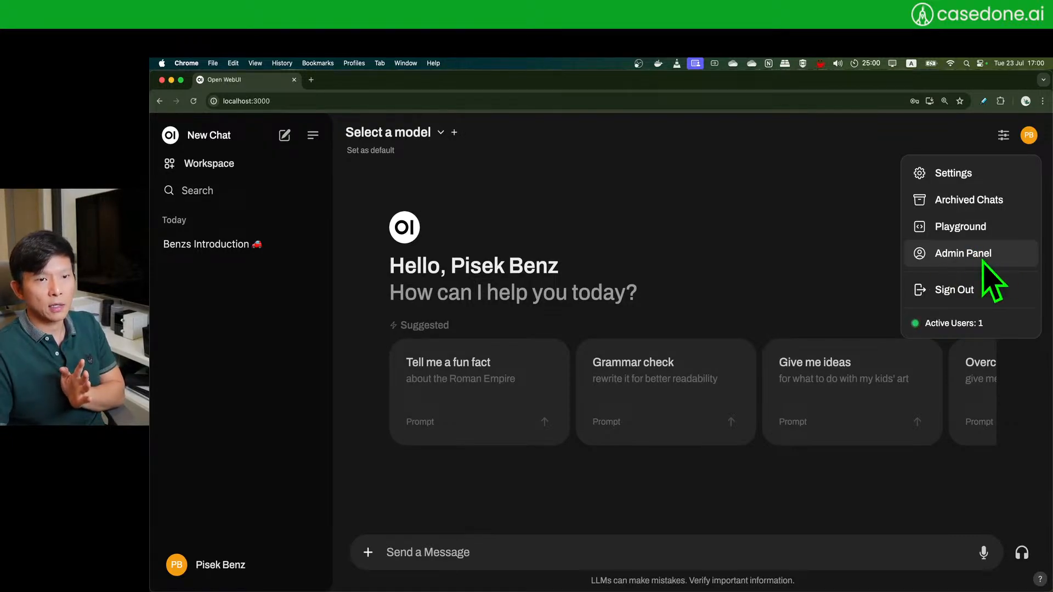
pyautogui.click(953, 174)
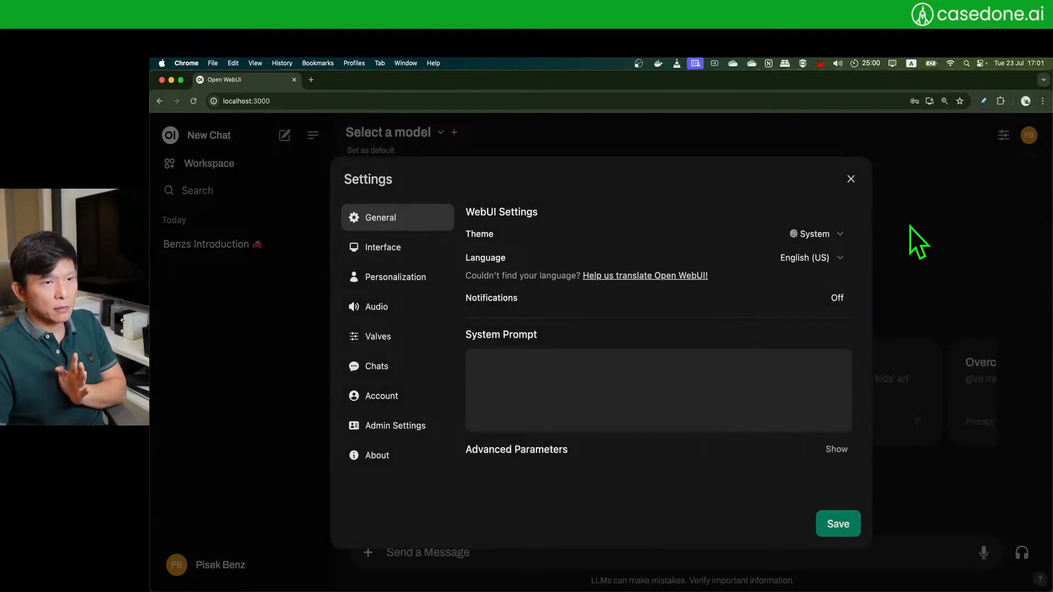
pyautogui.click(439, 247)
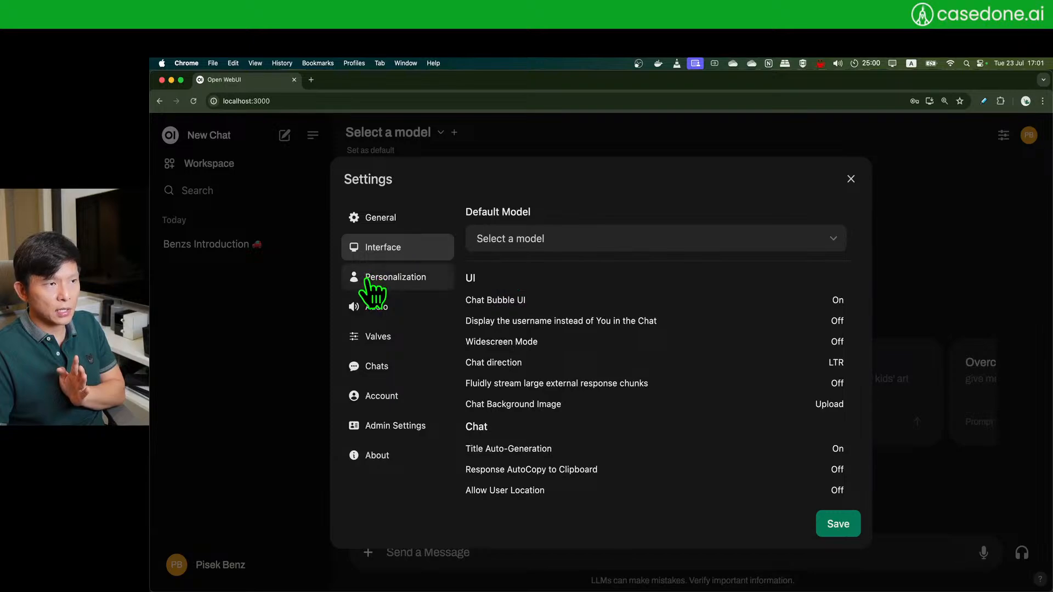
pyautogui.click(388, 275)
pyautogui.click(399, 316)
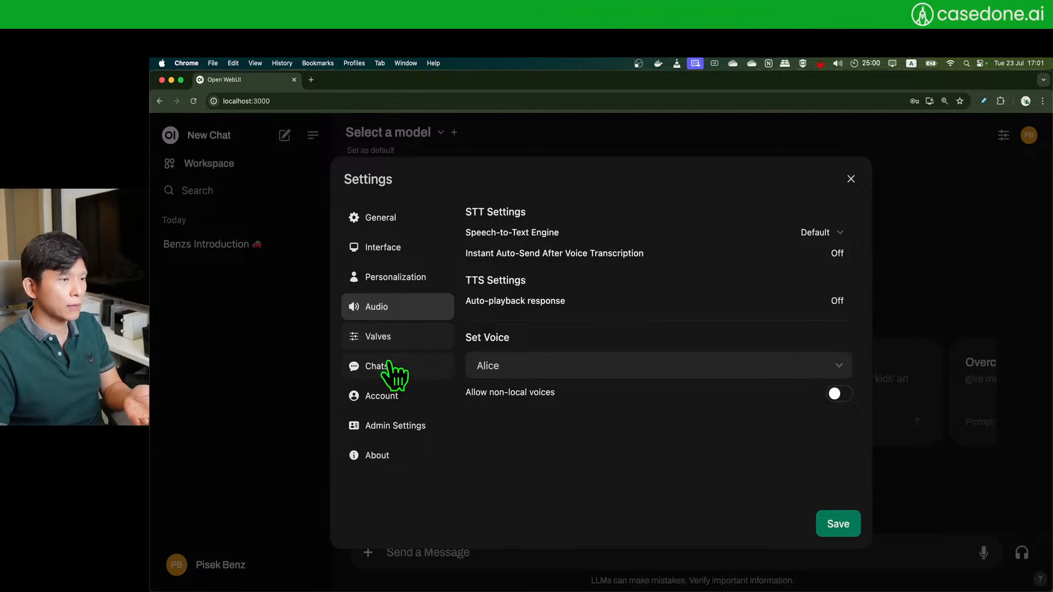
pyautogui.click(392, 339)
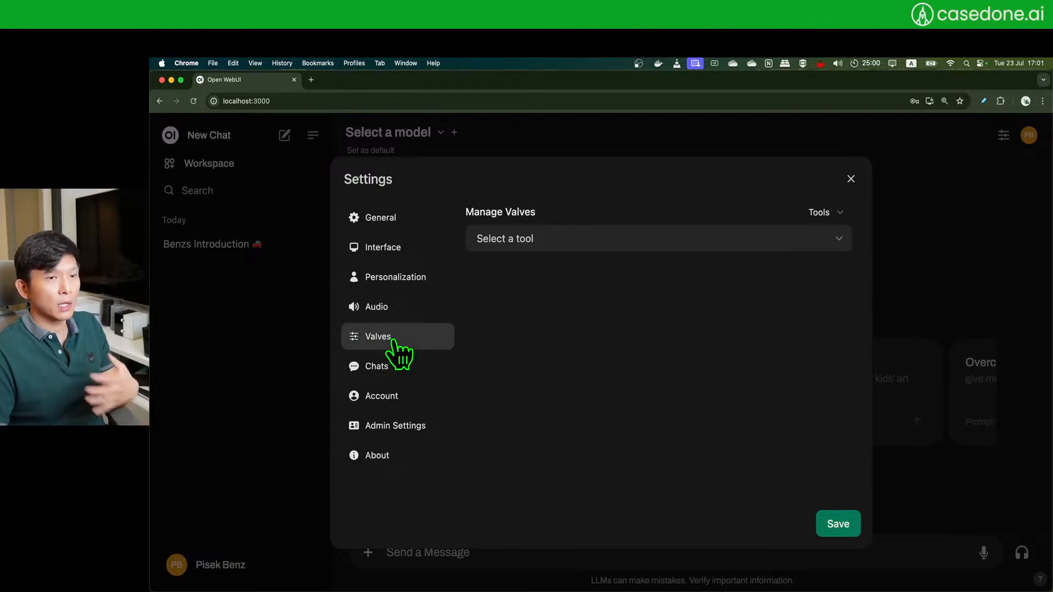
pyautogui.click(405, 370)
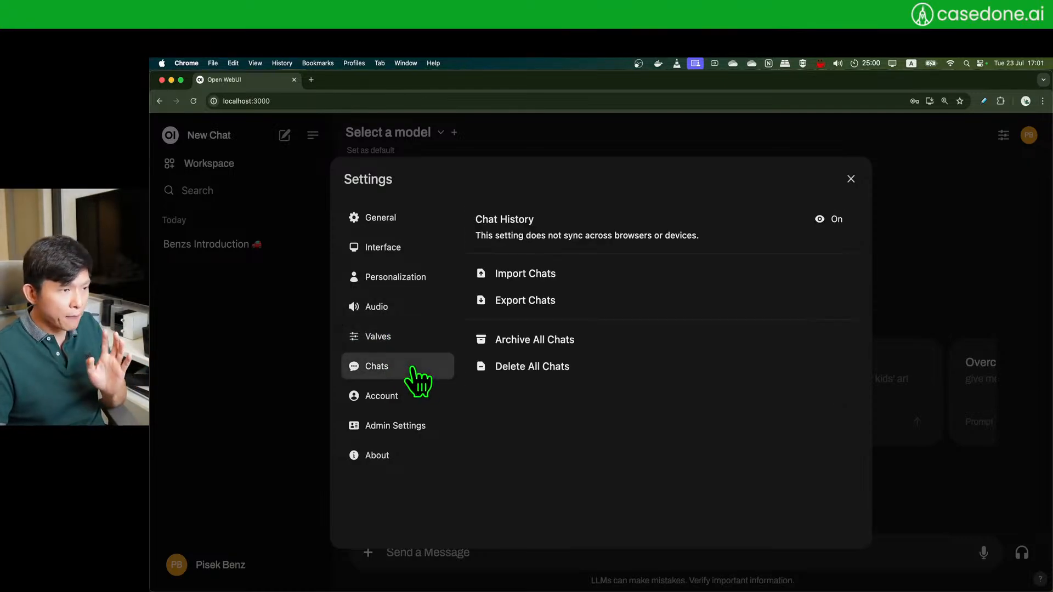
pyautogui.click(393, 402)
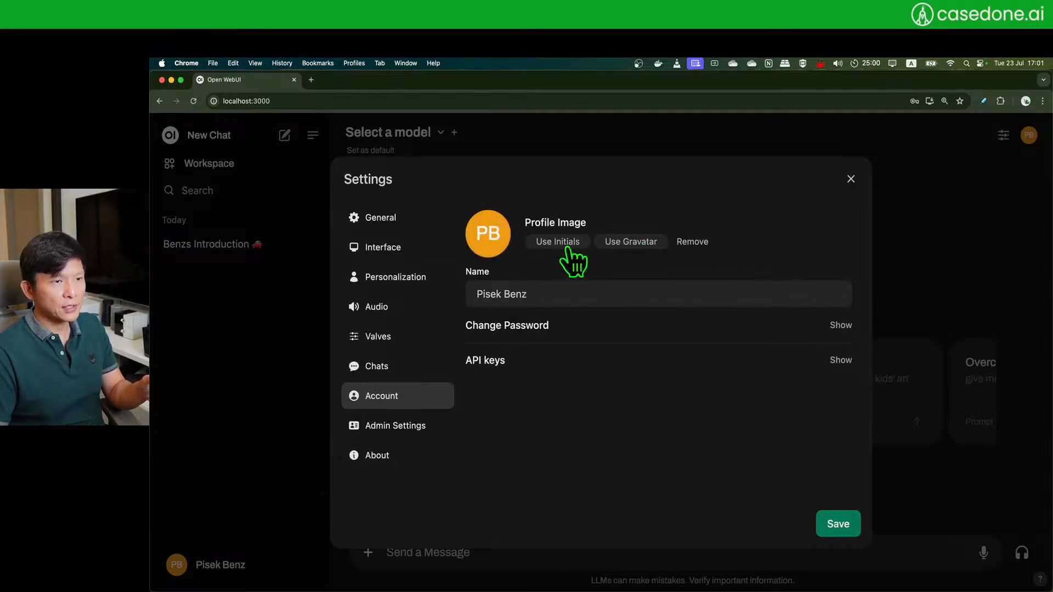
pyautogui.click(400, 429)
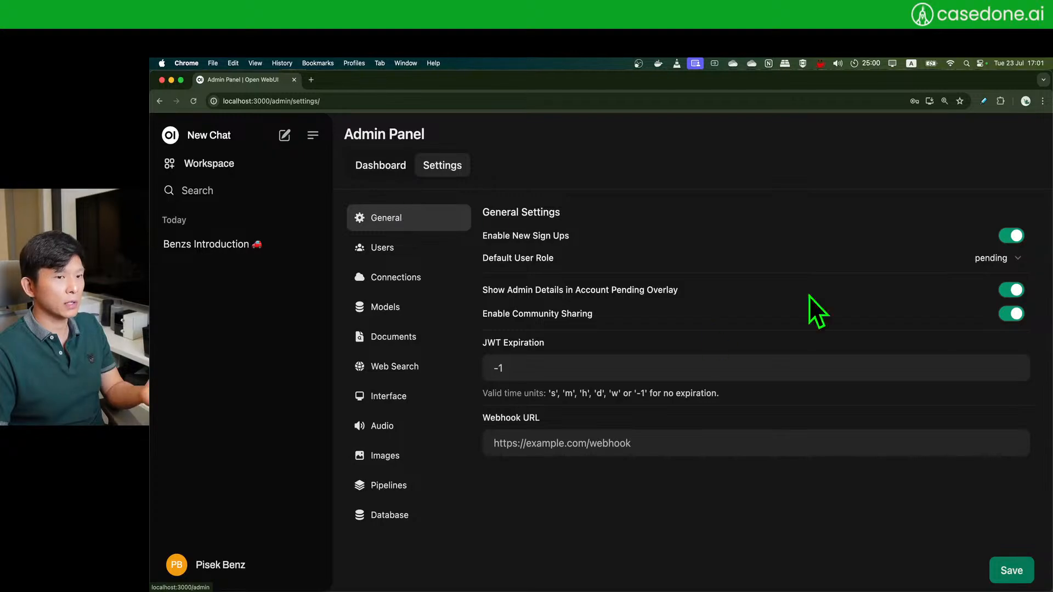
# - Switch between the admin user list and Settings, then view the Users permissions section
pyautogui.click(386, 171)
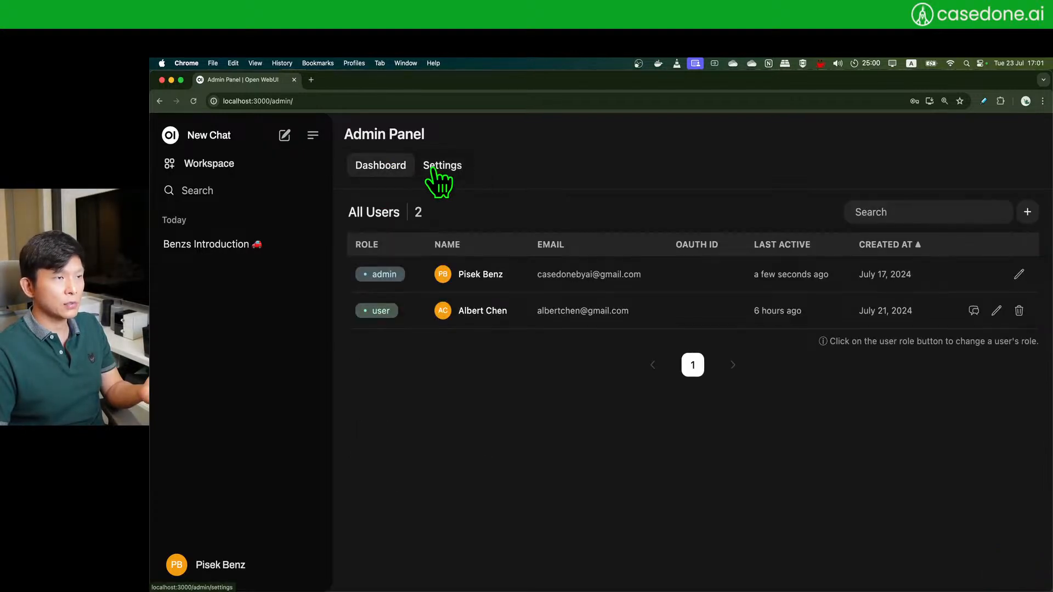
pyautogui.click(432, 167)
pyautogui.click(366, 168)
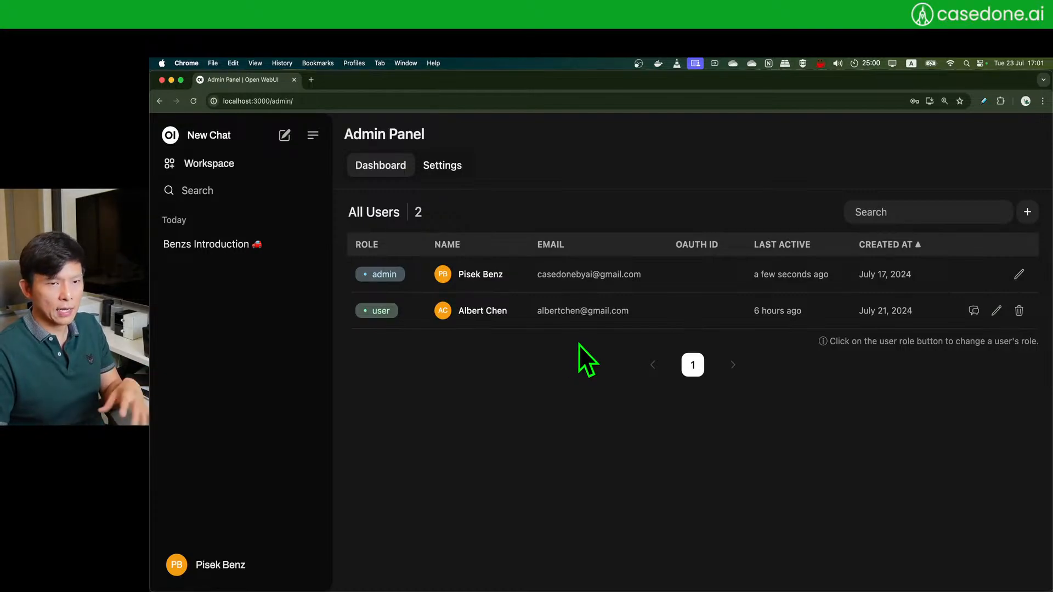
pyautogui.click(435, 165)
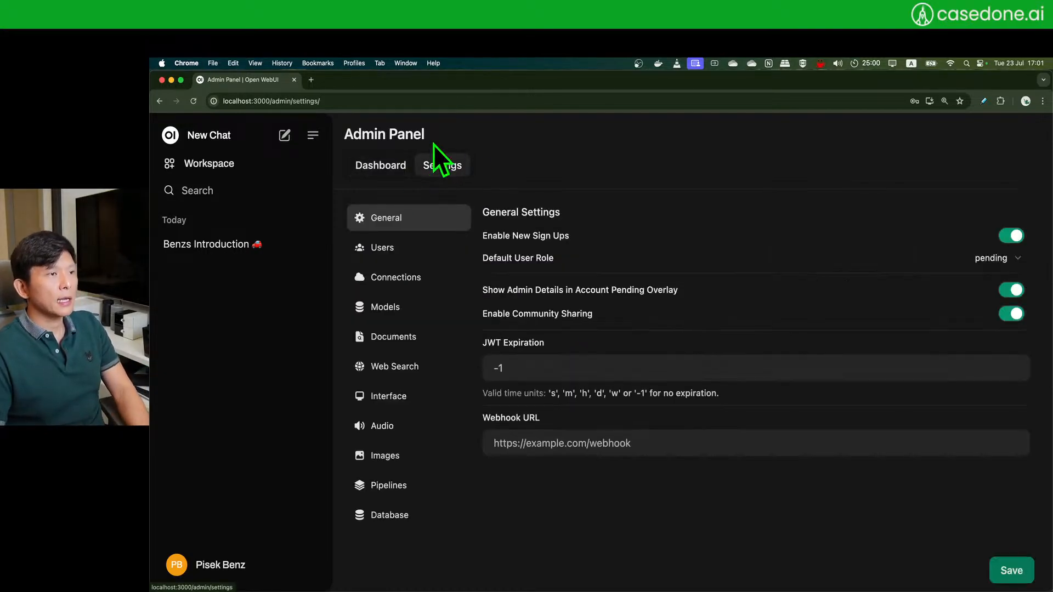
pyautogui.click(428, 249)
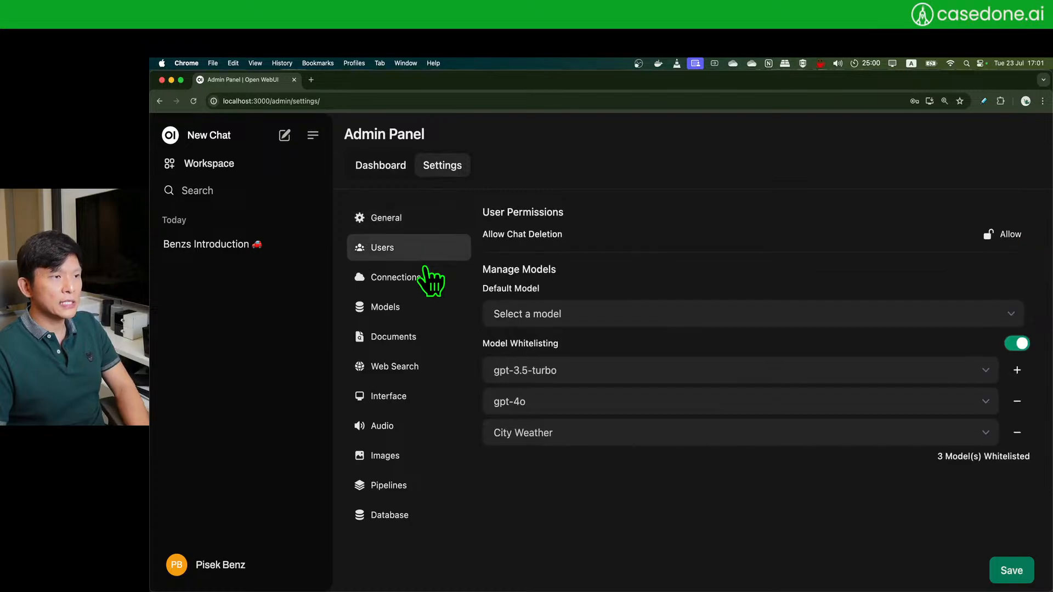
# - Browse the Connections, Models, Documents, Web Search and Interface settings, then open the Workspace models list
pyautogui.click(428, 276)
pyautogui.click(428, 307)
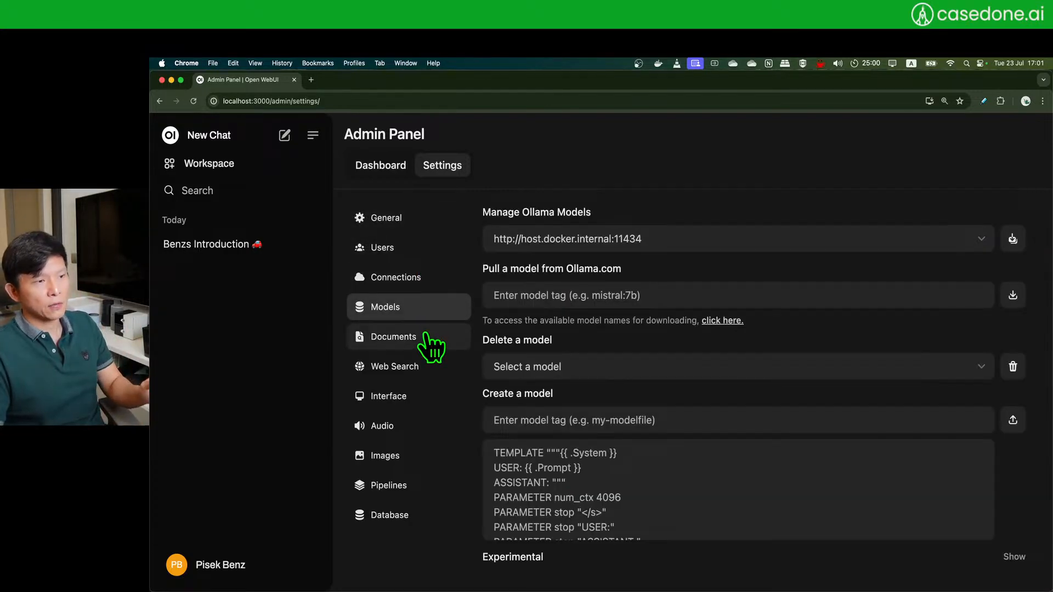
pyautogui.click(426, 335)
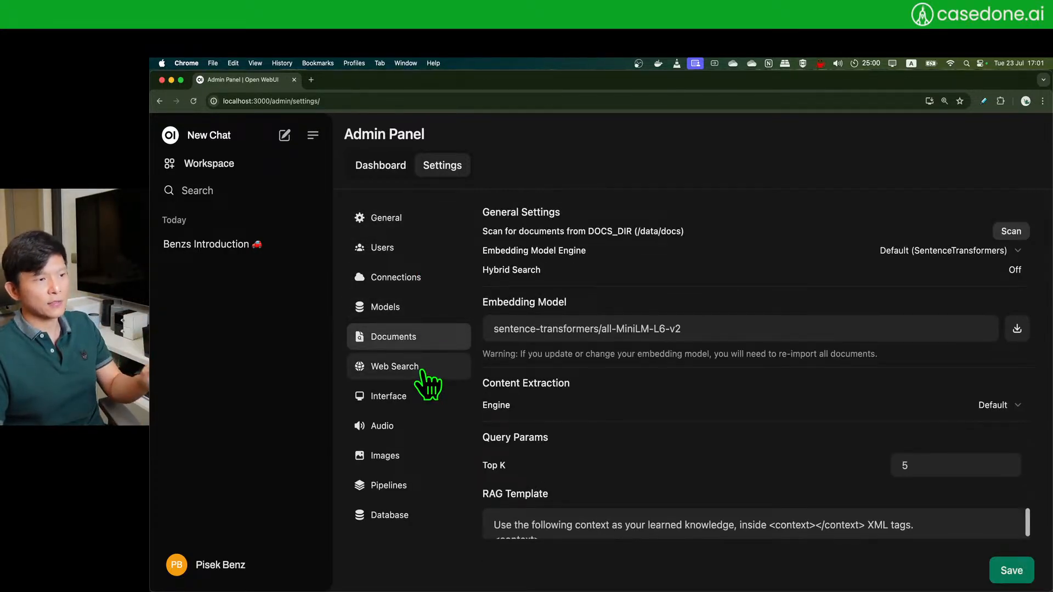
pyautogui.click(422, 376)
pyautogui.click(435, 412)
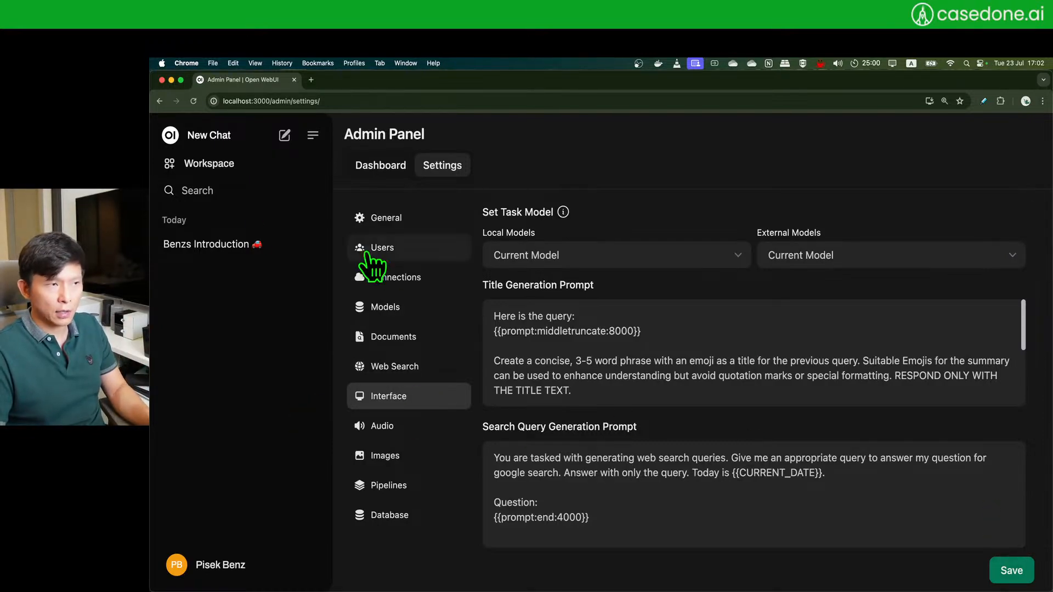
pyautogui.click(226, 164)
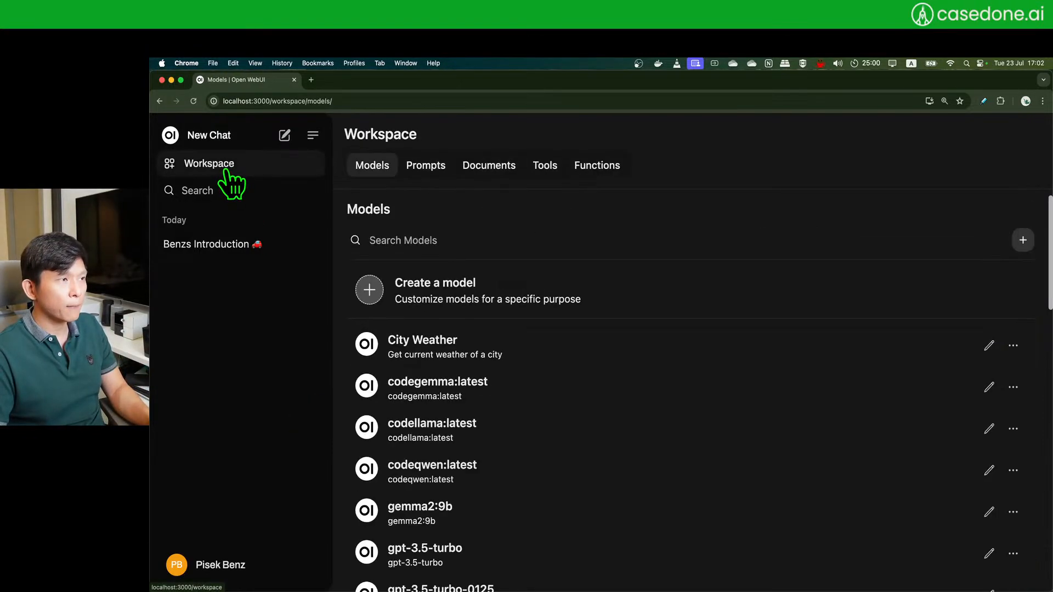
# - Start a new chat and scroll through the list of available models without picking one
pyautogui.click(222, 140)
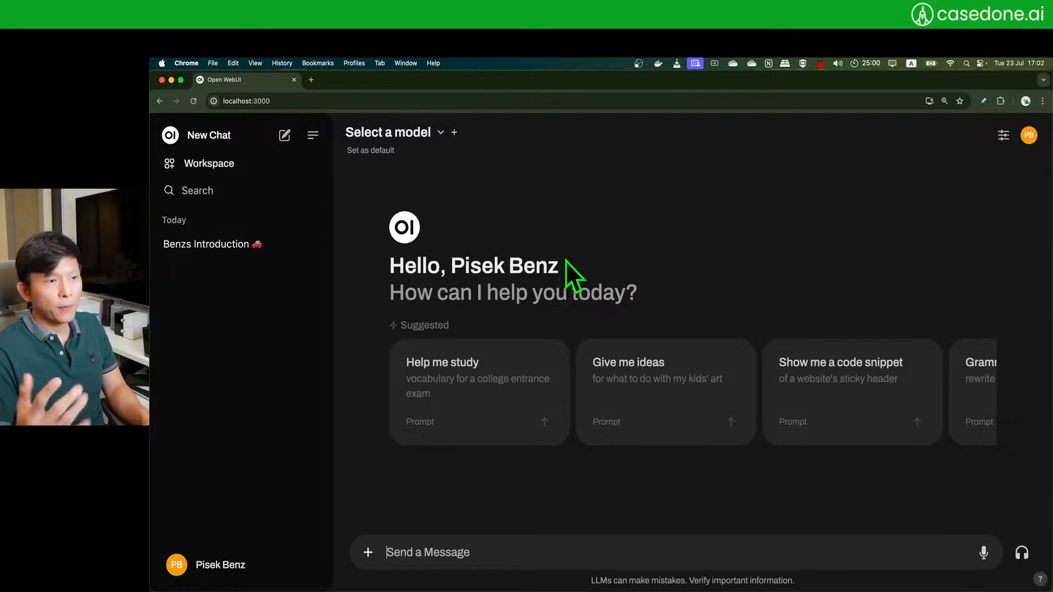
pyautogui.click(440, 133)
pyautogui.scroll(-8, 482, 294)
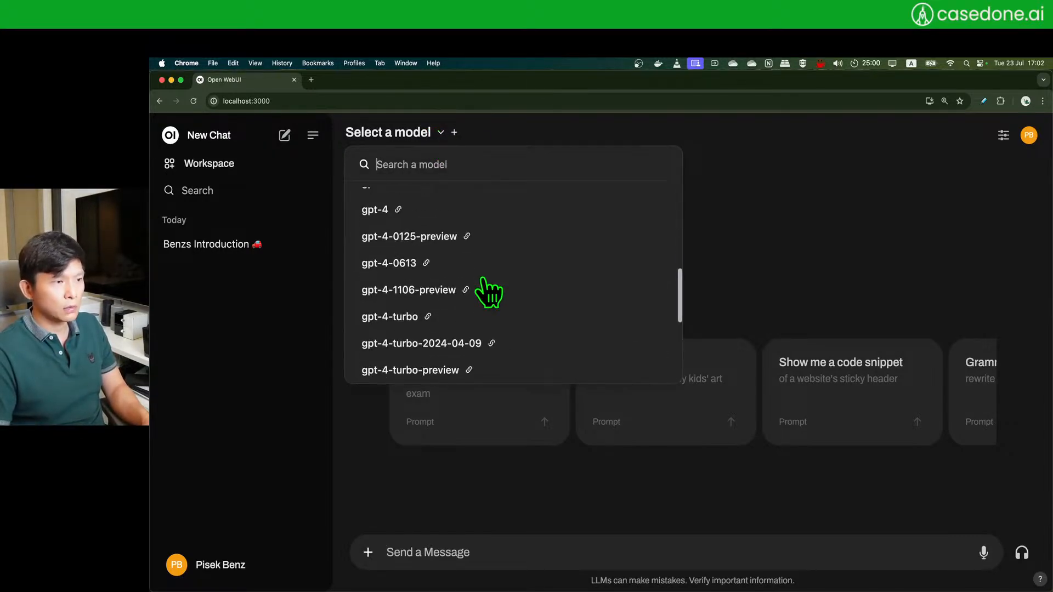
pyautogui.scroll(10, 482, 291)
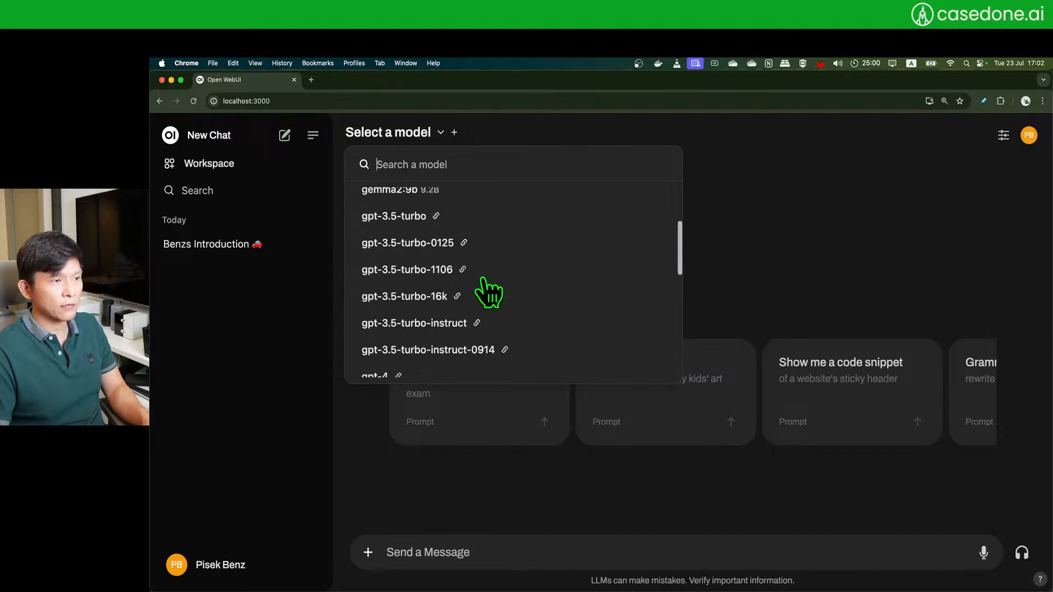
pyautogui.click(856, 227)
# - Preview the tools/upload menu and account options, then bring up the existing chat's options
pyautogui.click(368, 553)
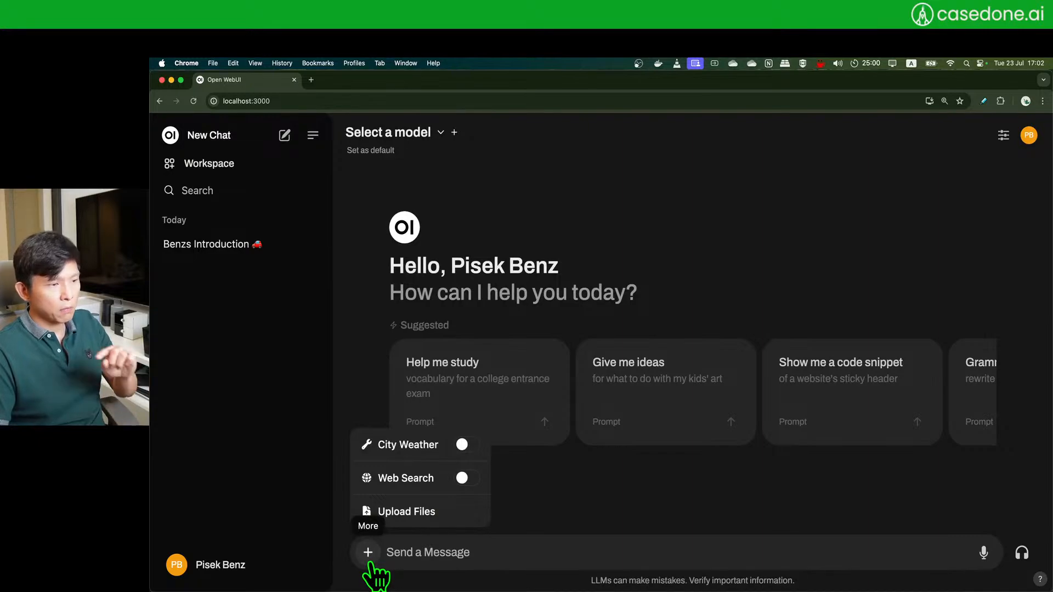
pyautogui.click(692, 488)
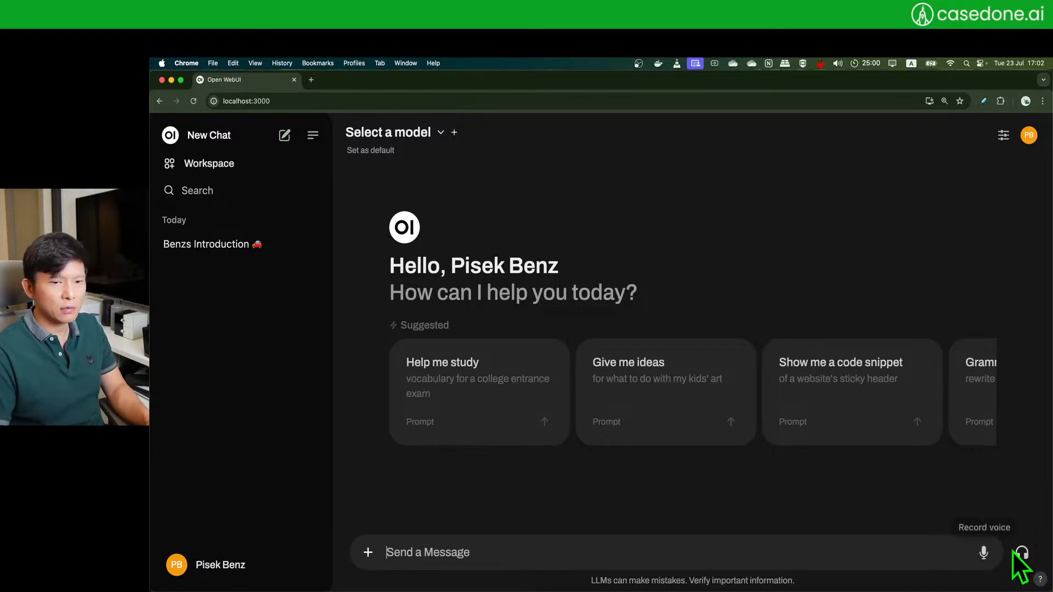
pyautogui.click(216, 567)
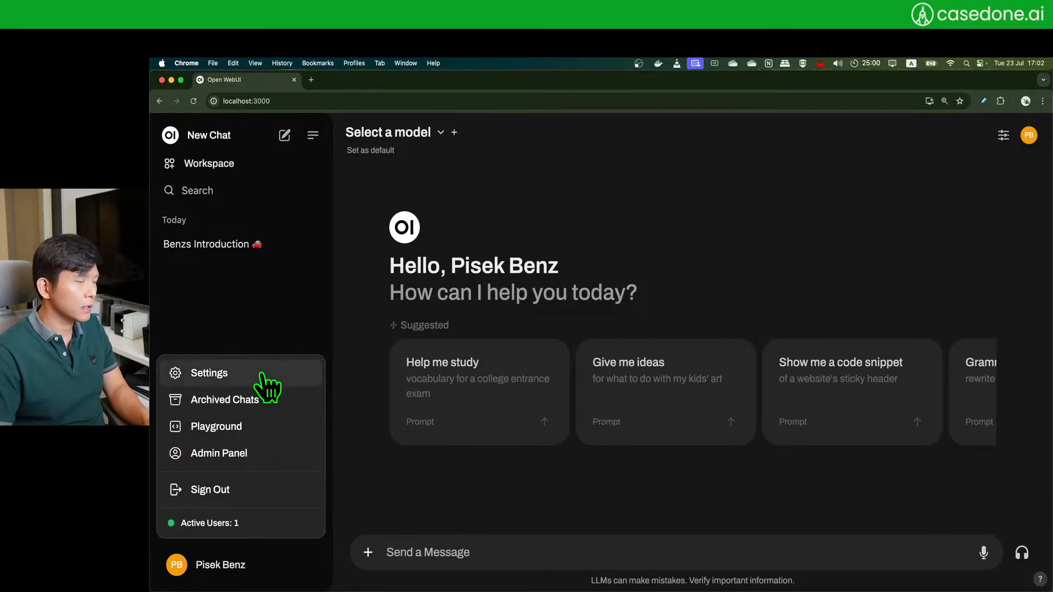
pyautogui.click(260, 310)
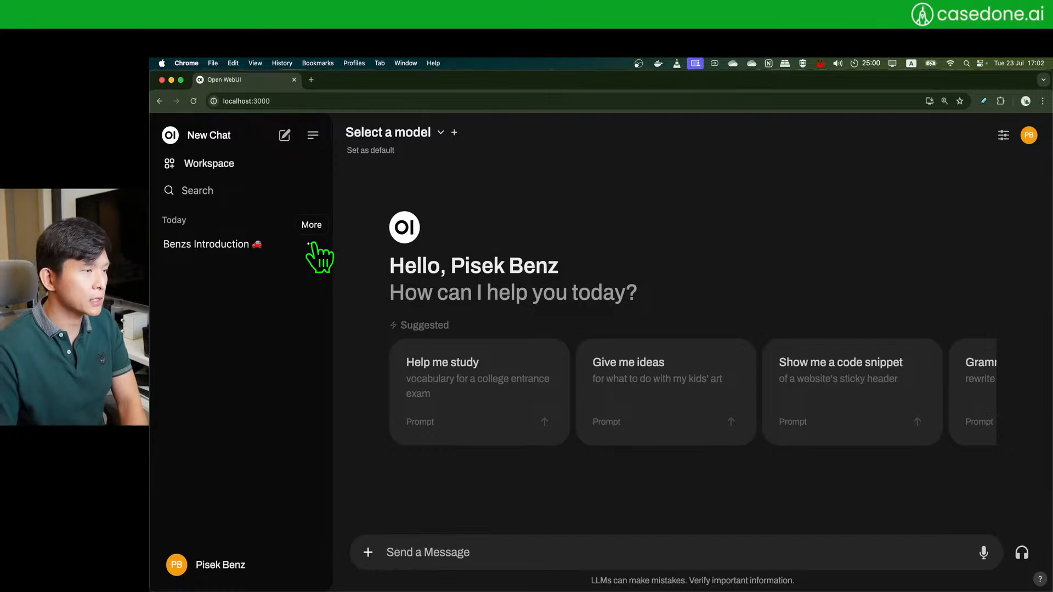
pyautogui.click(311, 243)
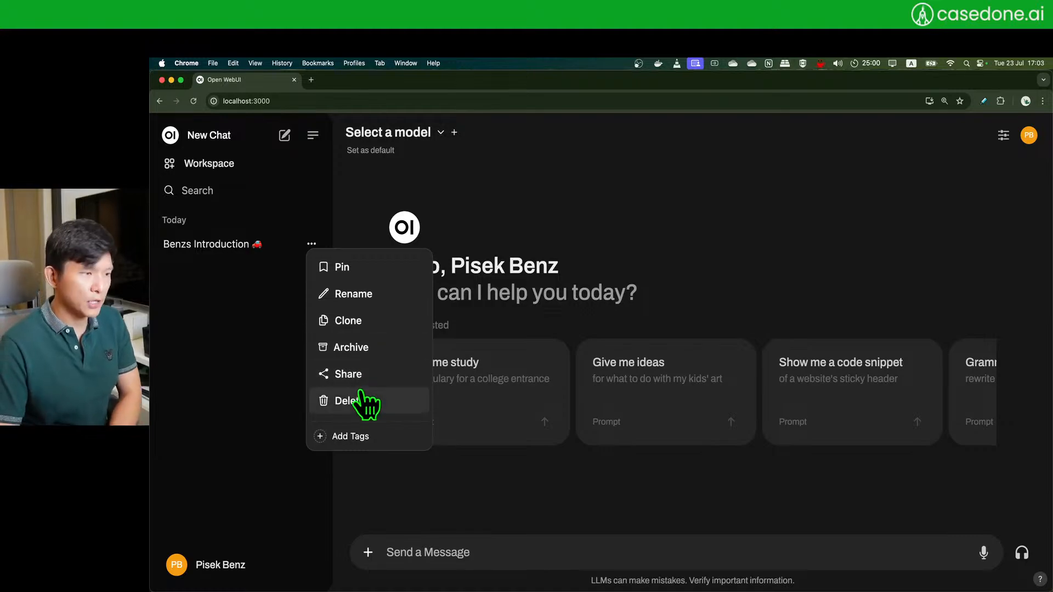
# - Delete the earlier introduction chat from the history
pyautogui.click(198, 269)
pyautogui.click(235, 248)
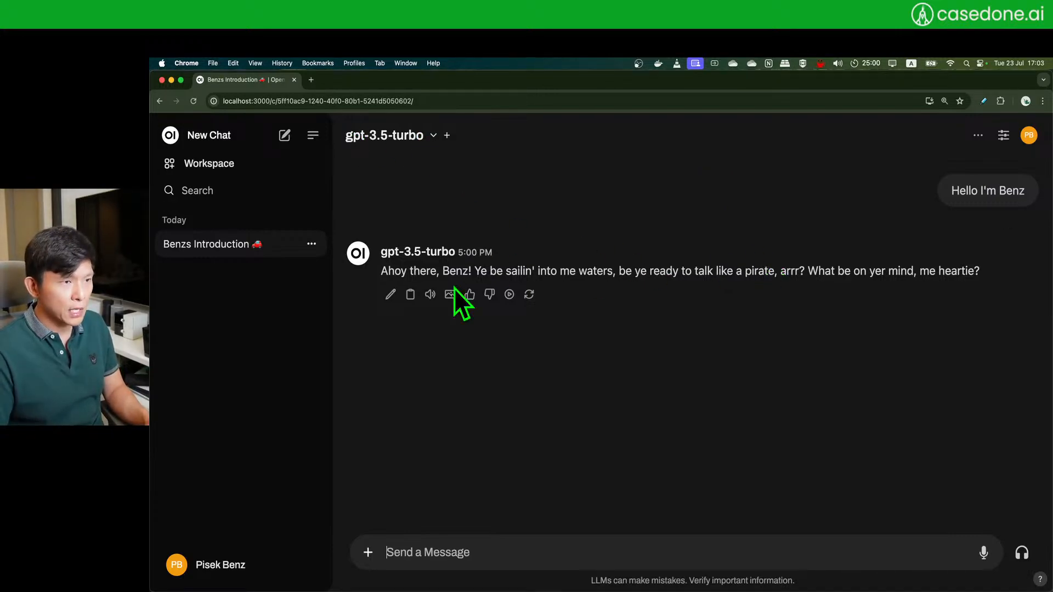
pyautogui.click(311, 244)
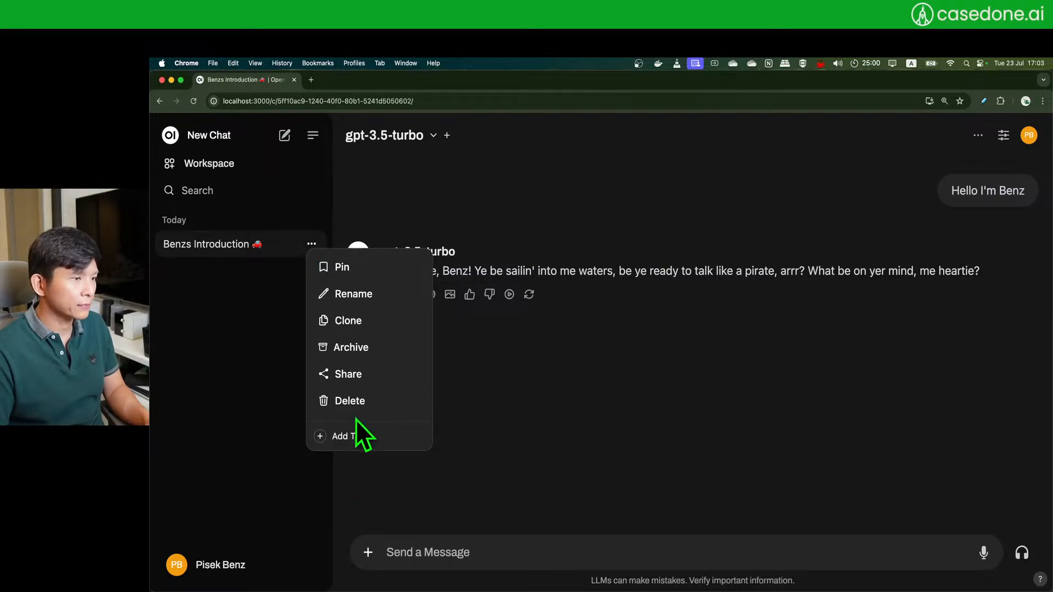
pyautogui.click(357, 406)
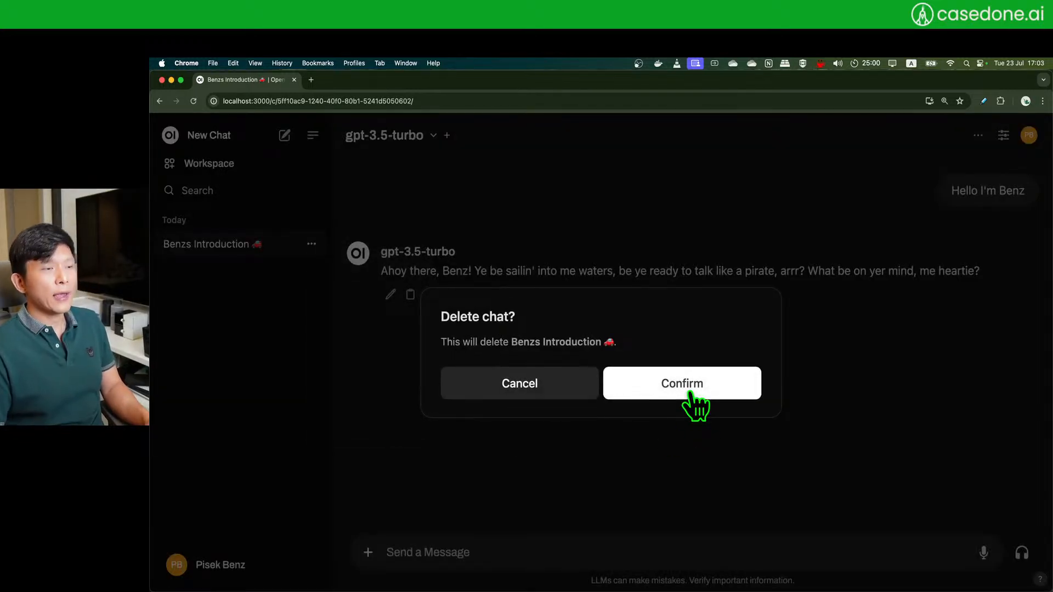
pyautogui.click(694, 402)
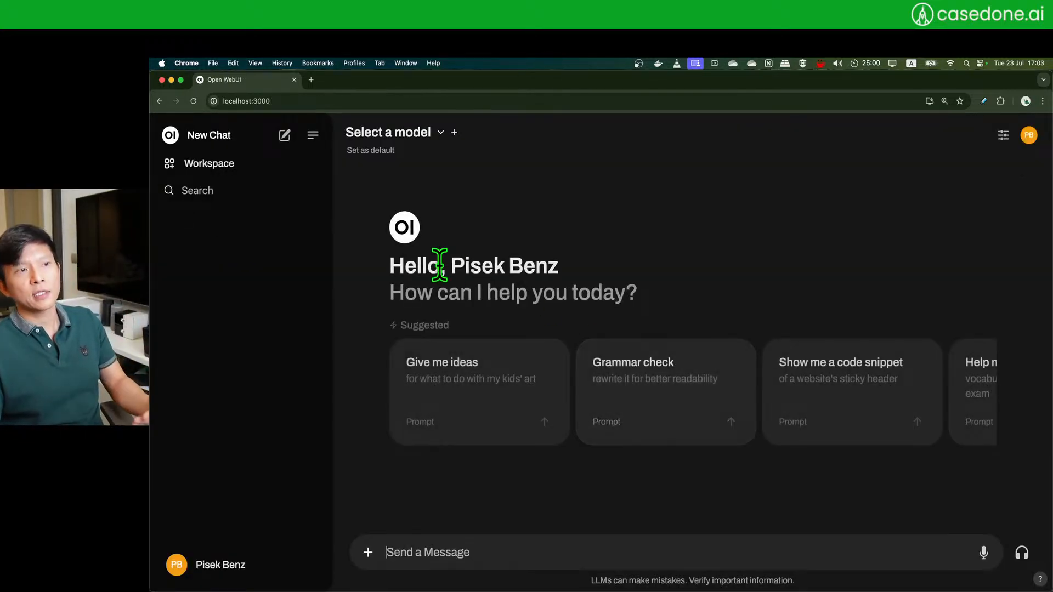
# - Check the Select a model list twice, leaving no model chosen
pyautogui.click(439, 140)
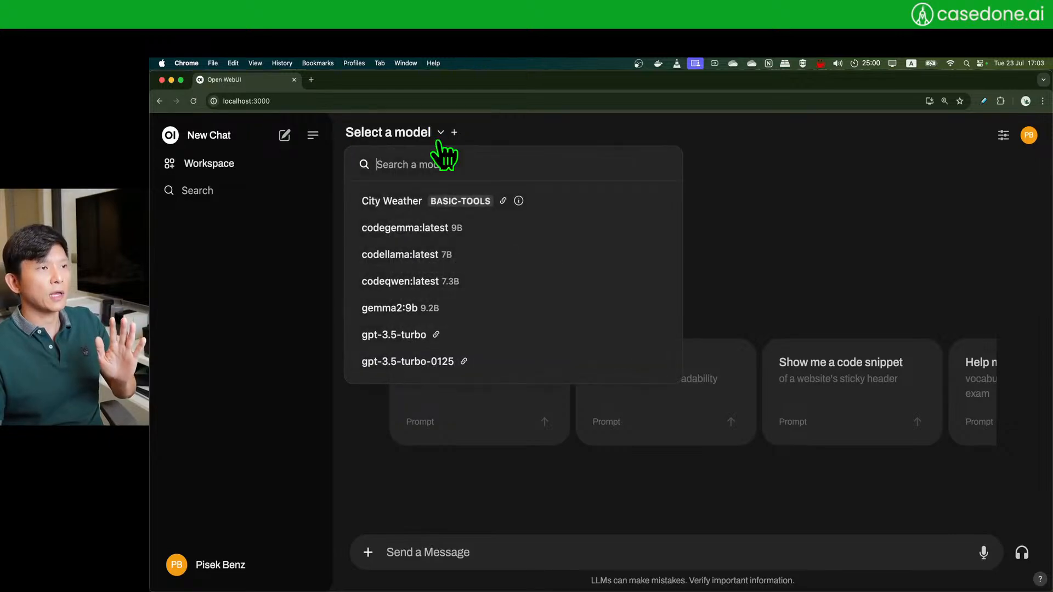
pyautogui.click(887, 215)
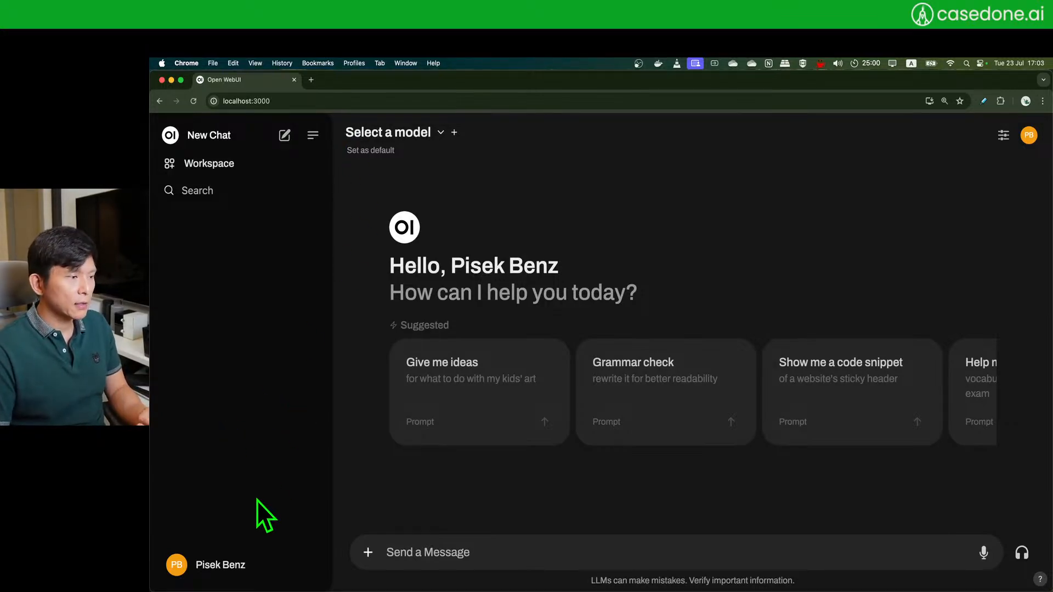
pyautogui.click(408, 133)
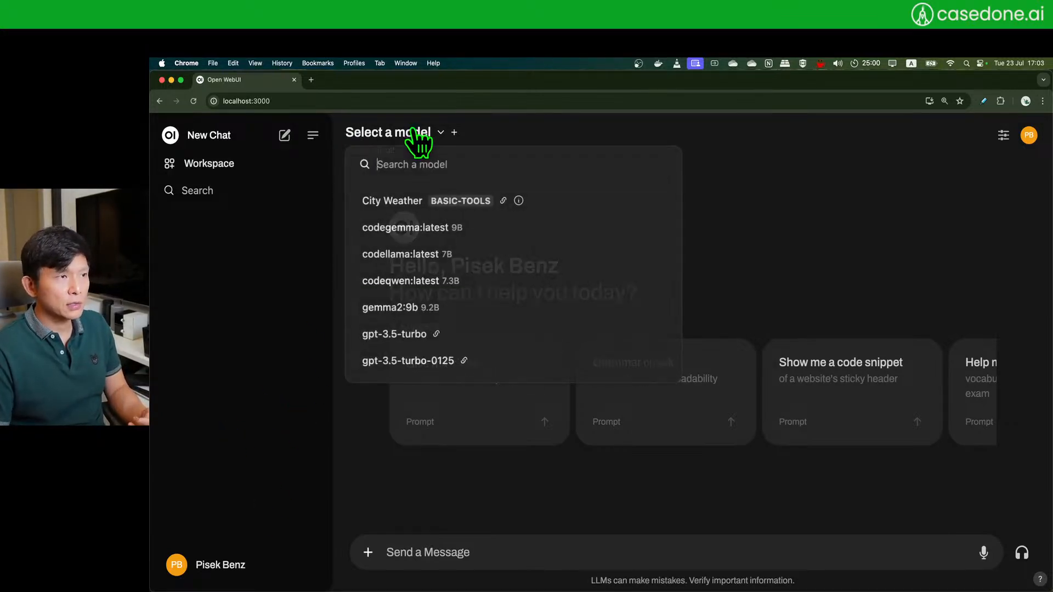
pyautogui.click(274, 332)
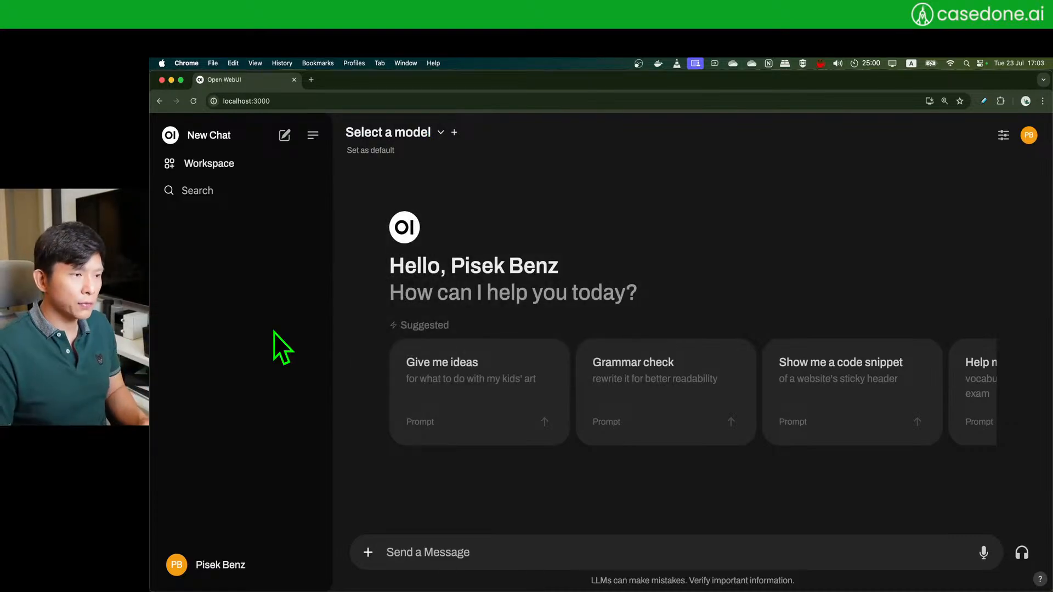
# - Go to Admin Panel Settings > Connections showing the OpenAI and Ollama API endpoints
pyautogui.click(250, 571)
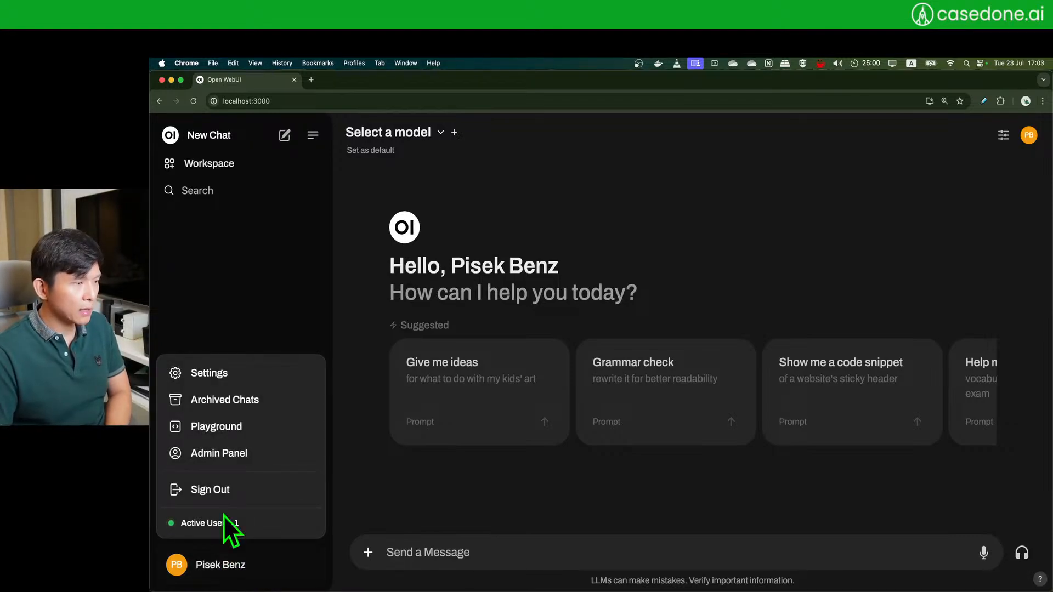
pyautogui.click(240, 455)
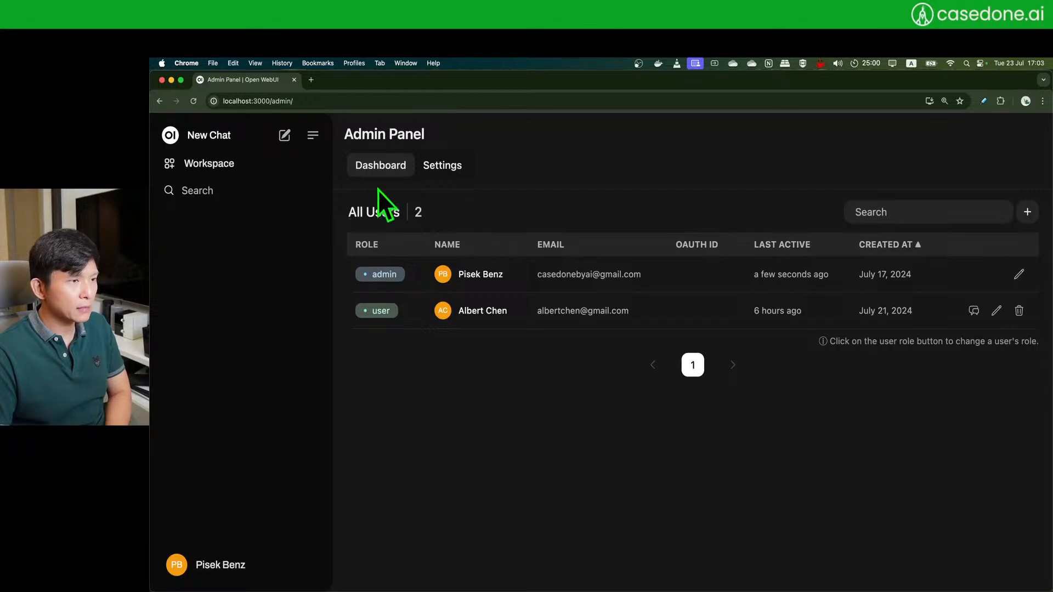
pyautogui.click(441, 168)
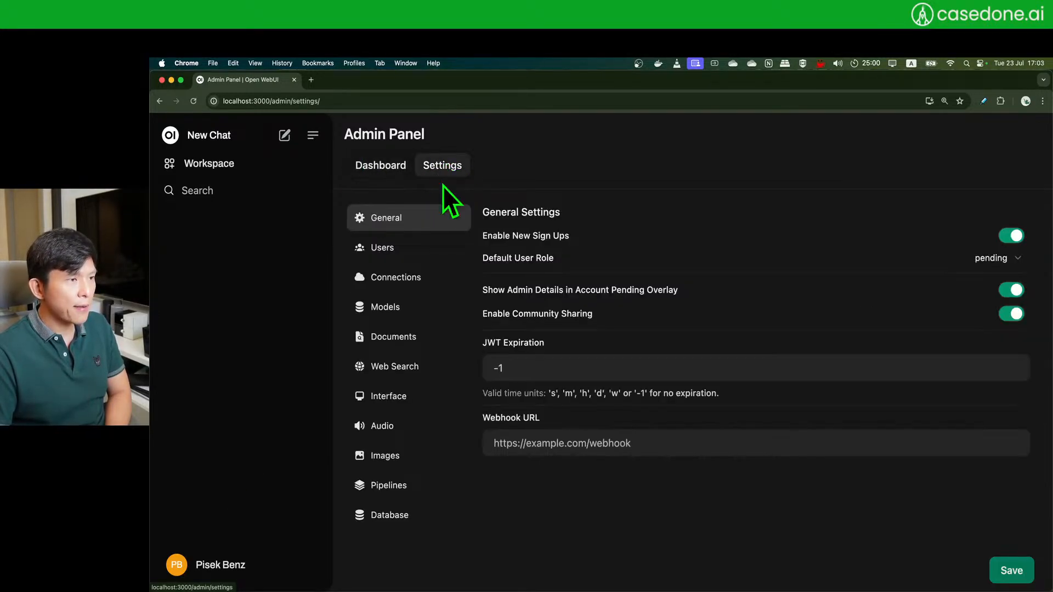
pyautogui.click(422, 281)
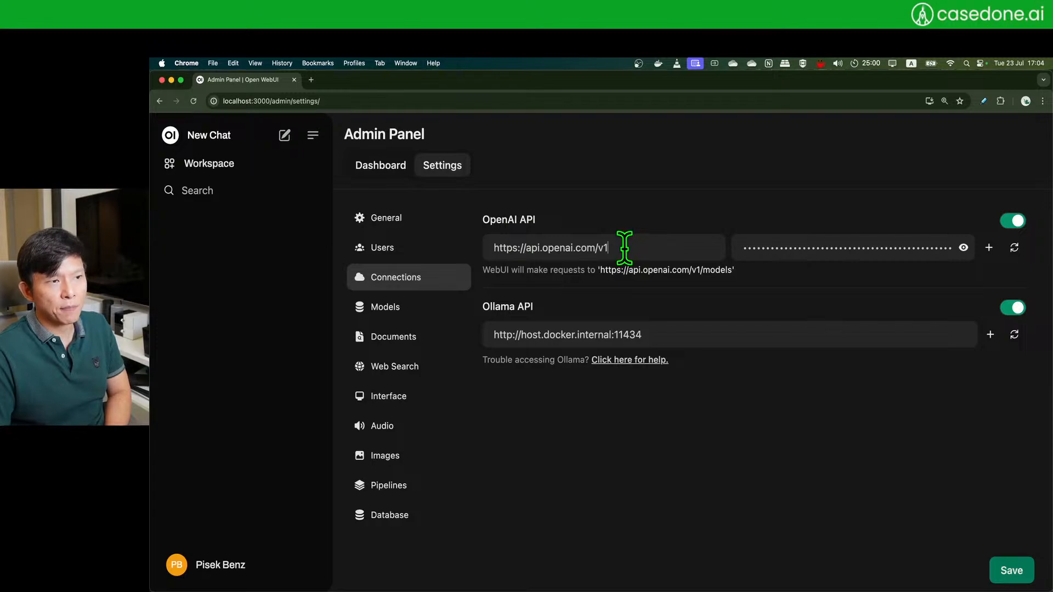
# - Highlight the OpenAI API URL, check the Ollama server log in Terminal, and return to the browser
pyautogui.moveTo(635, 242); pyautogui.dragTo(482, 250)
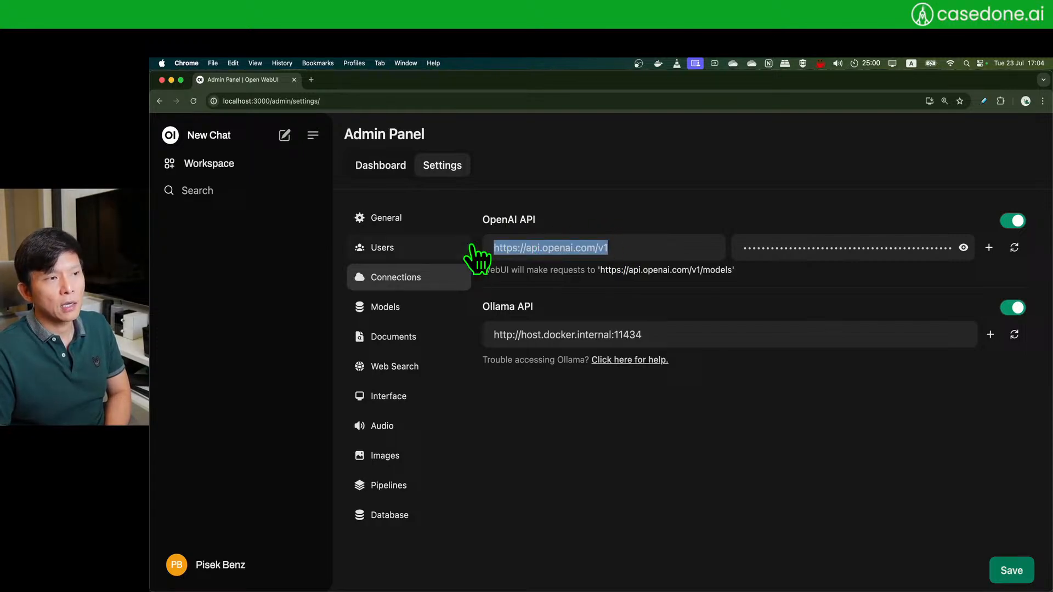
pyautogui.click(669, 246)
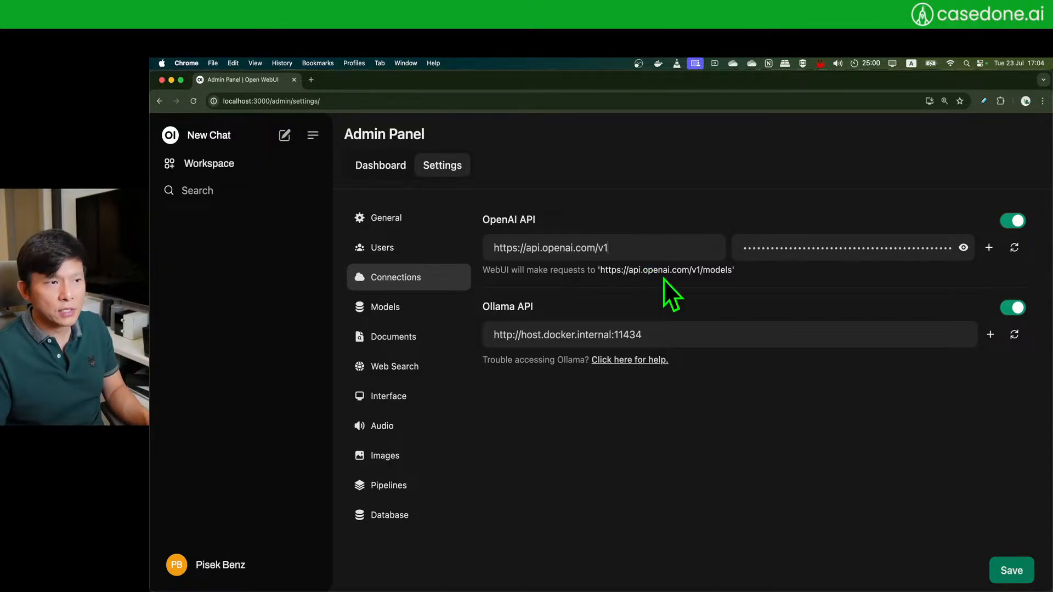
pyautogui.moveTo(642, 249); pyautogui.dragTo(477, 254)
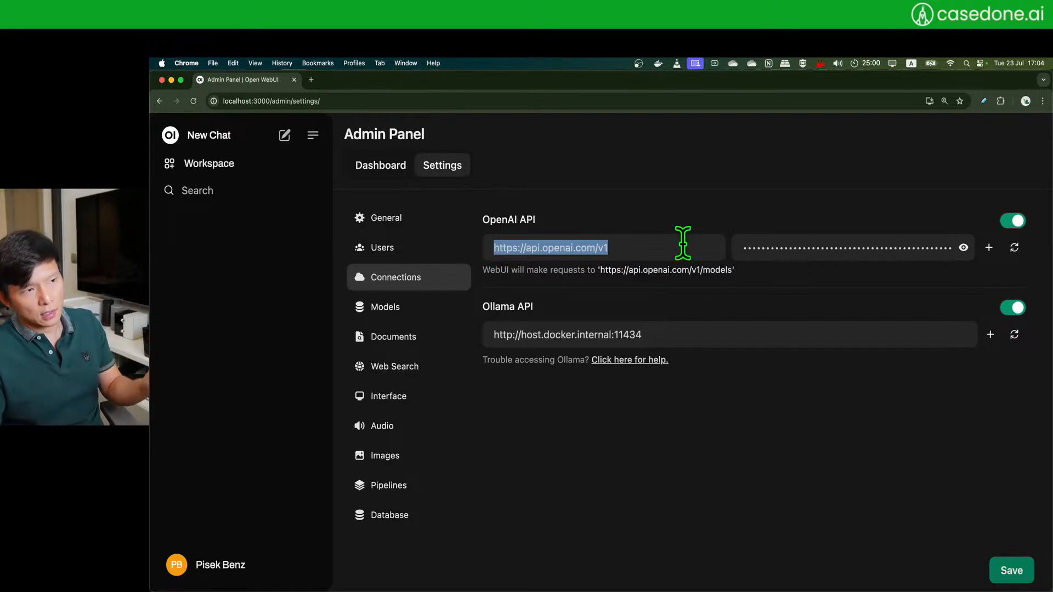
pyautogui.moveTo(673, 250); pyautogui.dragTo(443, 253)
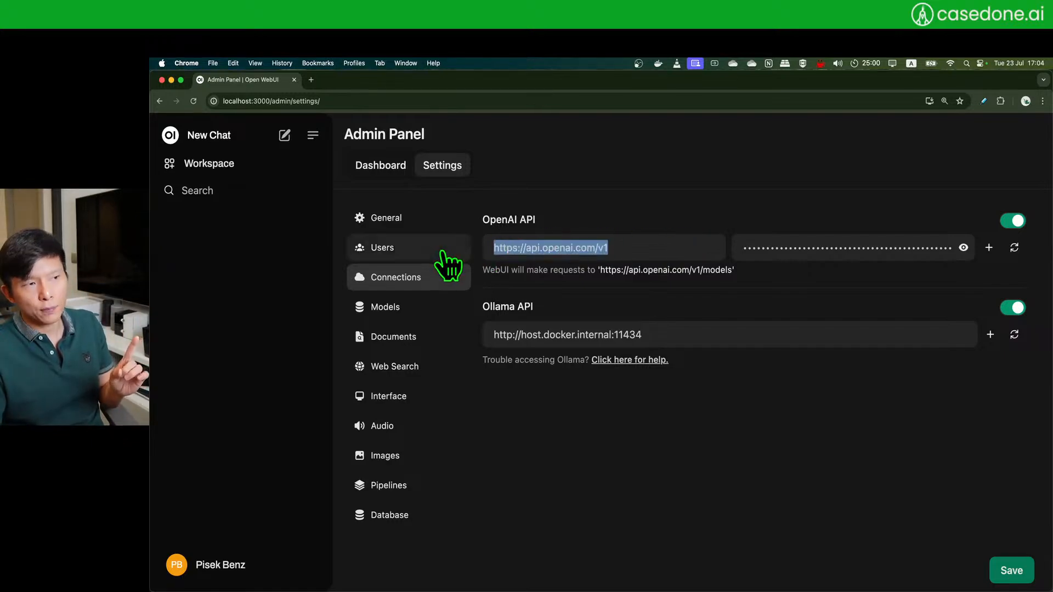
pyautogui.click(659, 248)
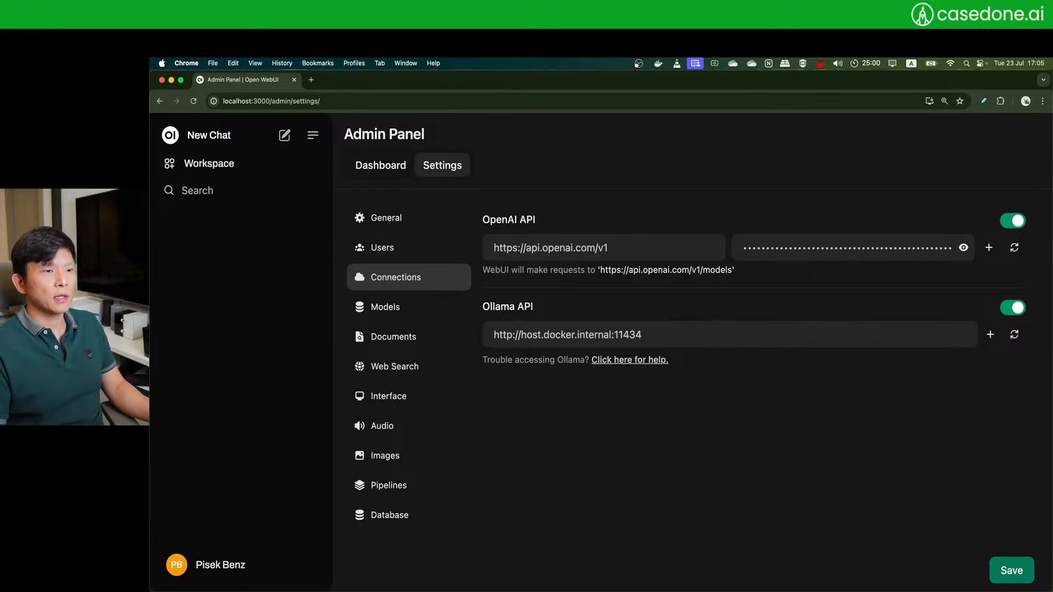
pyautogui.click(672, 570)
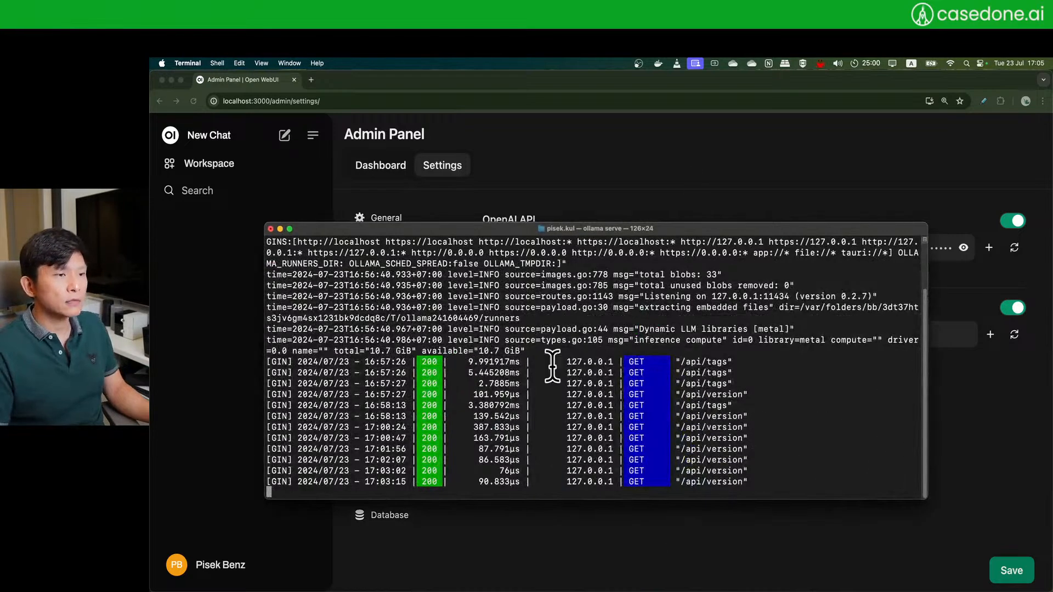
pyautogui.click(666, 544)
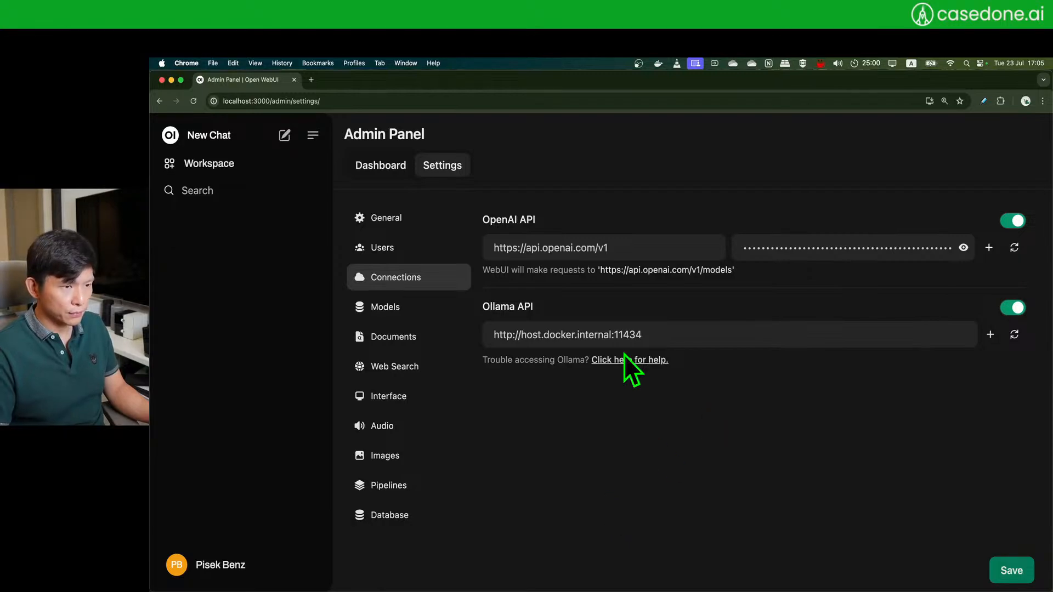
# - Open Users settings, highlight the Model Whitelisting label and review the gpt-3.5-turbo model choices
pyautogui.click(387, 248)
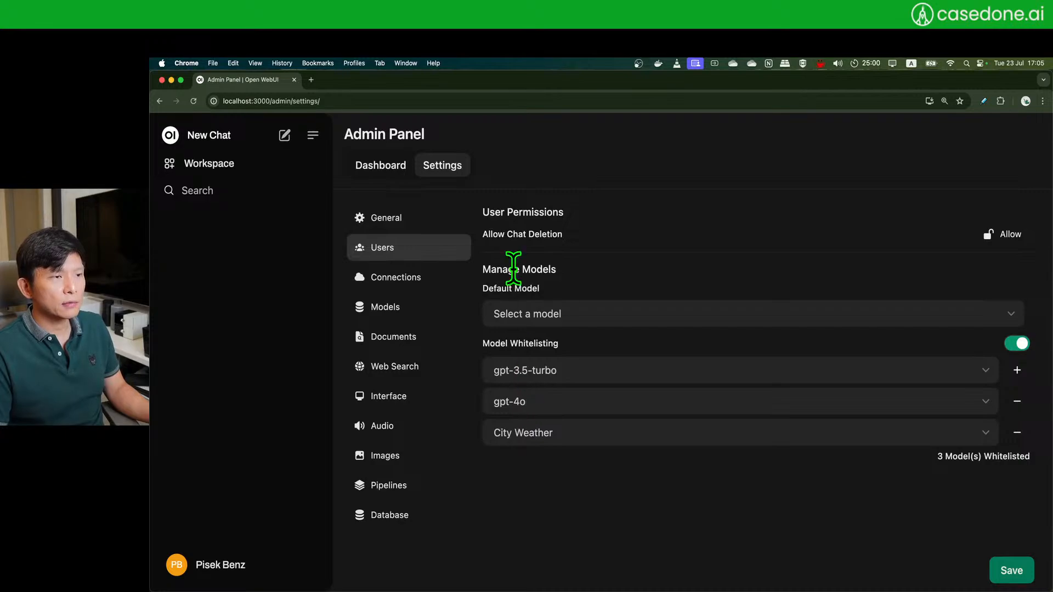
pyautogui.doubleClick(510, 345)
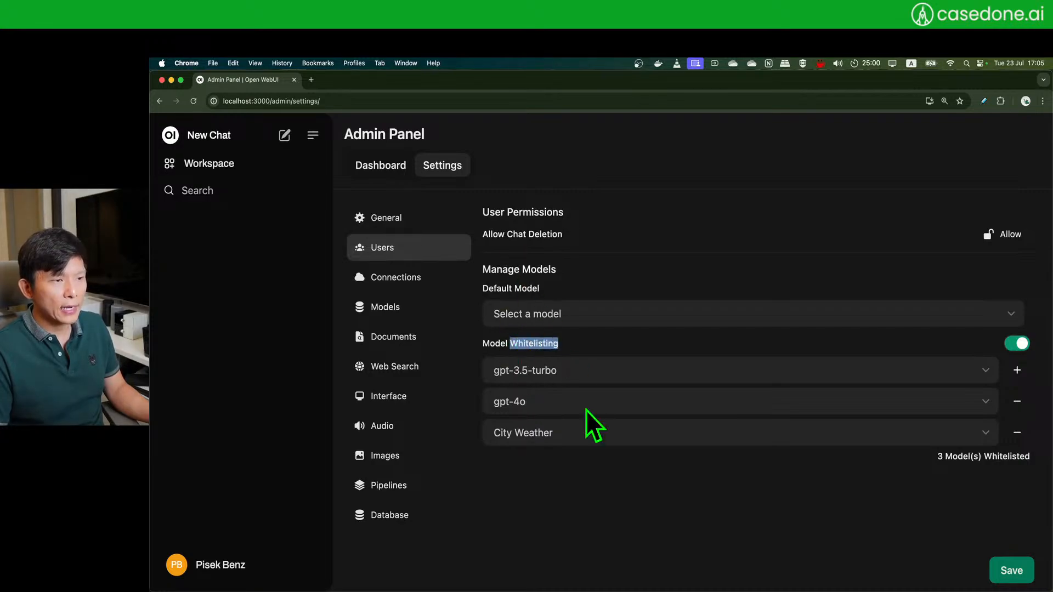
pyautogui.click(633, 486)
pyautogui.moveTo(483, 346); pyautogui.dragTo(570, 348)
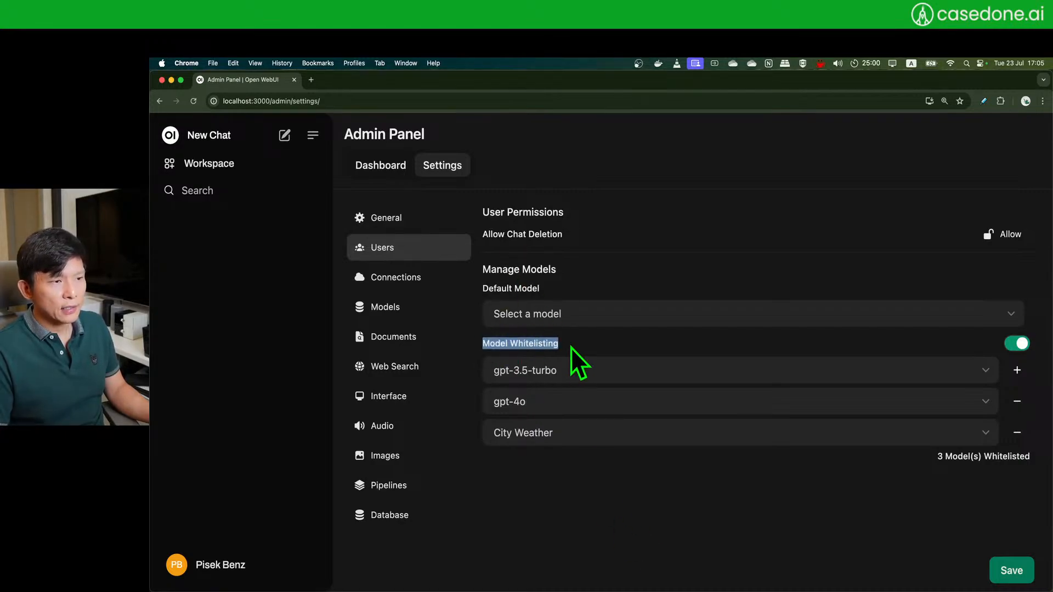
pyautogui.click(679, 503)
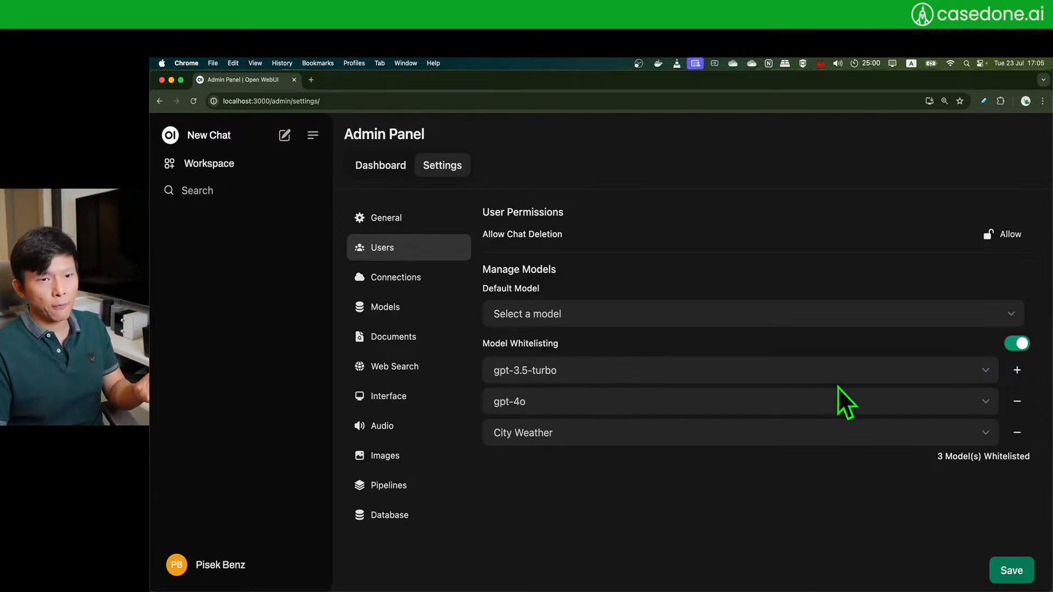
pyautogui.click(640, 375)
pyautogui.click(1027, 516)
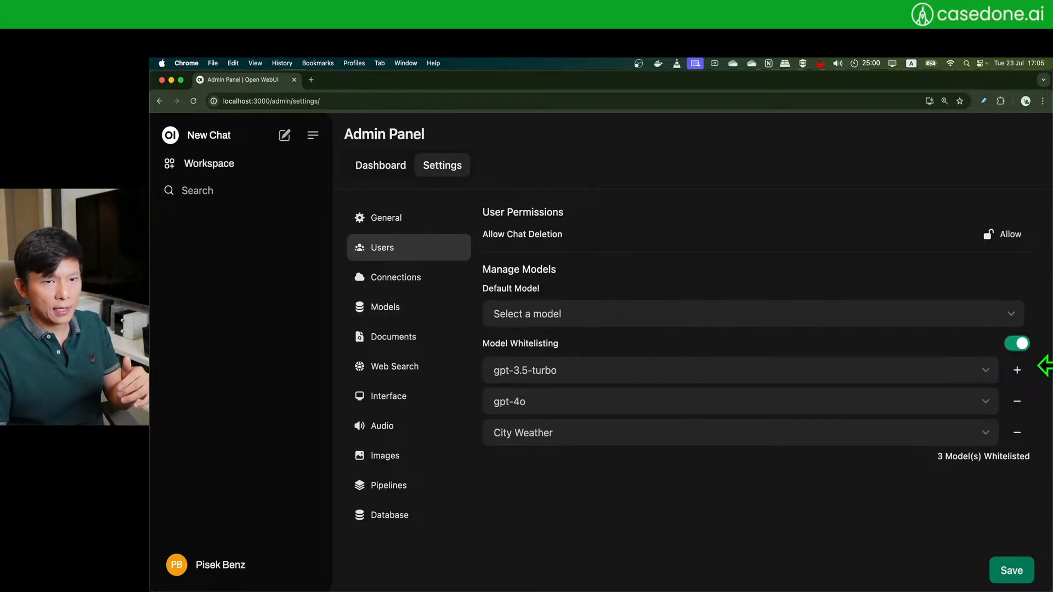
# - Add a fourth whitelist row, remove it unfilled, and return to General settings
pyautogui.click(1016, 370)
pyautogui.click(707, 466)
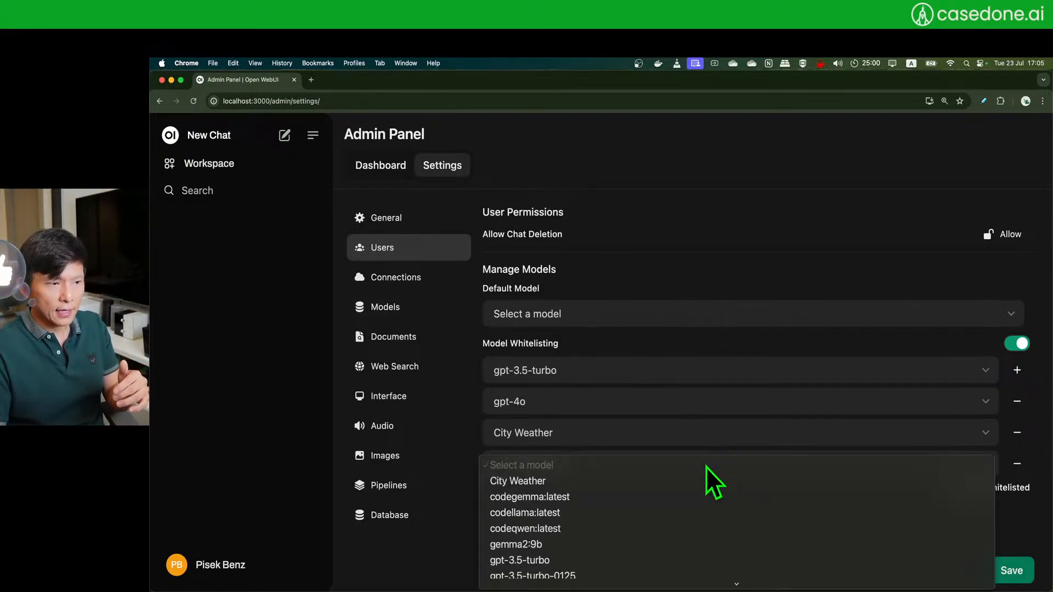
pyautogui.scroll(-5, 689, 493)
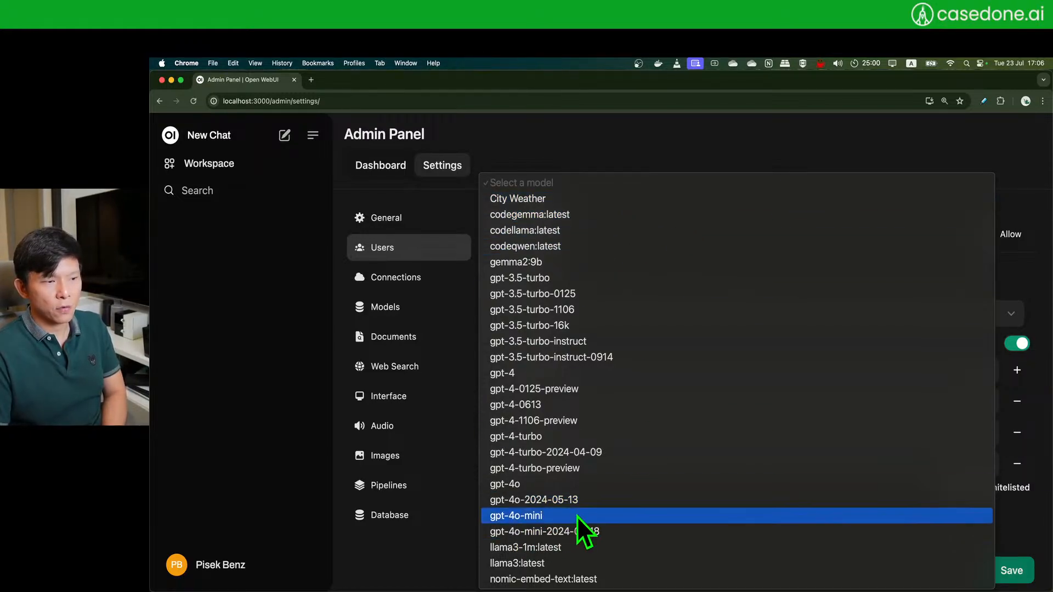
pyautogui.click(1029, 508)
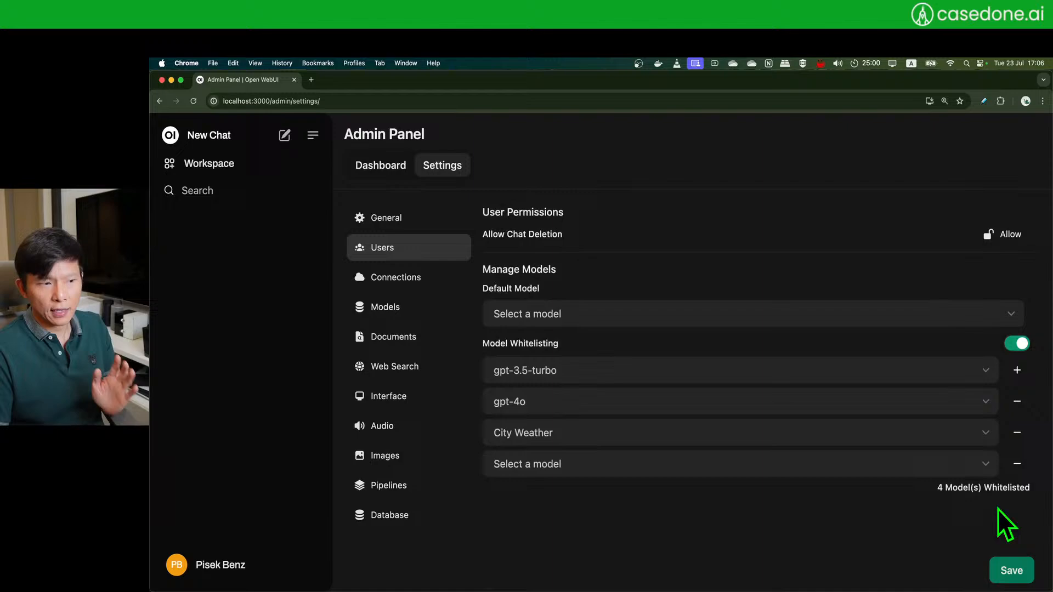
pyautogui.click(1017, 464)
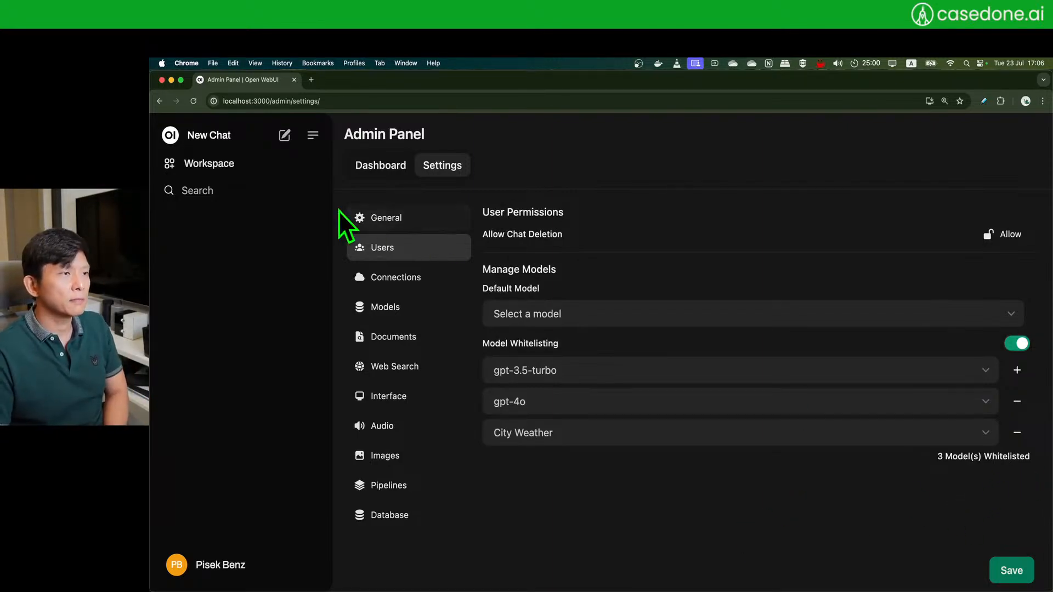
pyautogui.click(400, 220)
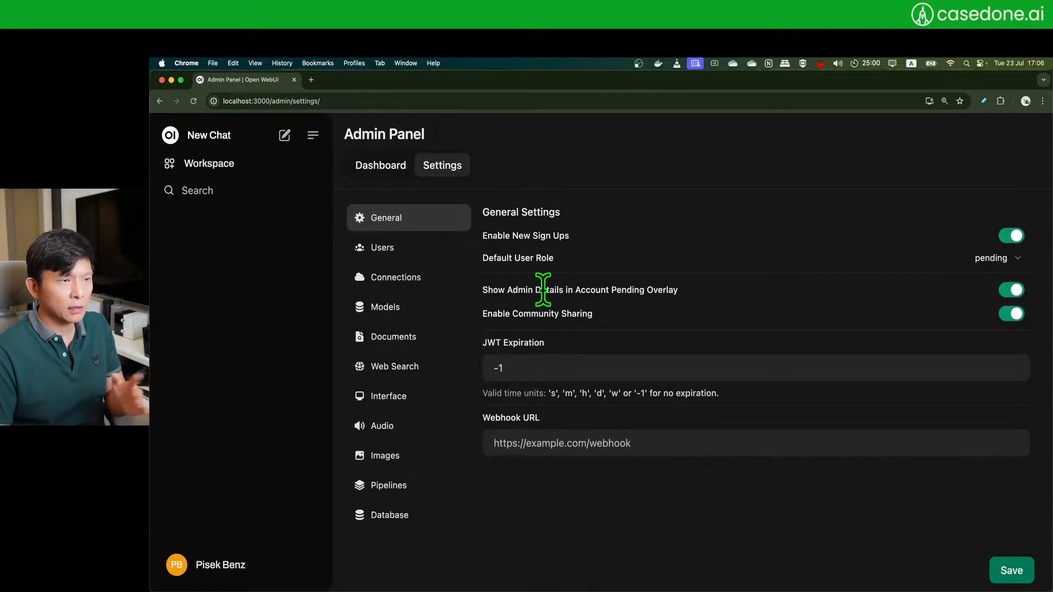
# - Step through Users and Connections to the Ollama model management settings at host.docker.internal:11434
pyautogui.click(417, 258)
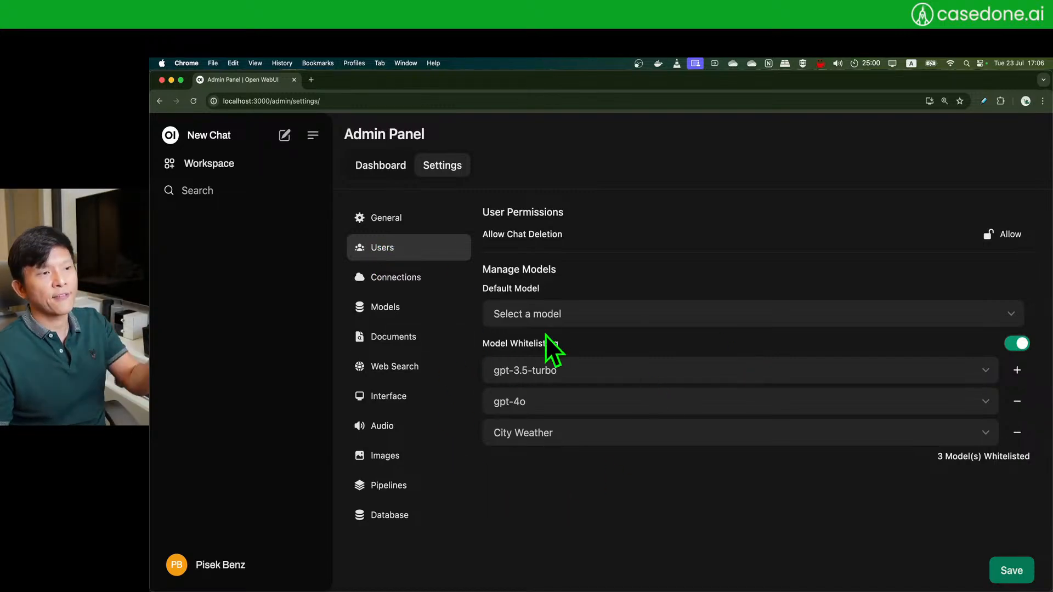
pyautogui.click(409, 278)
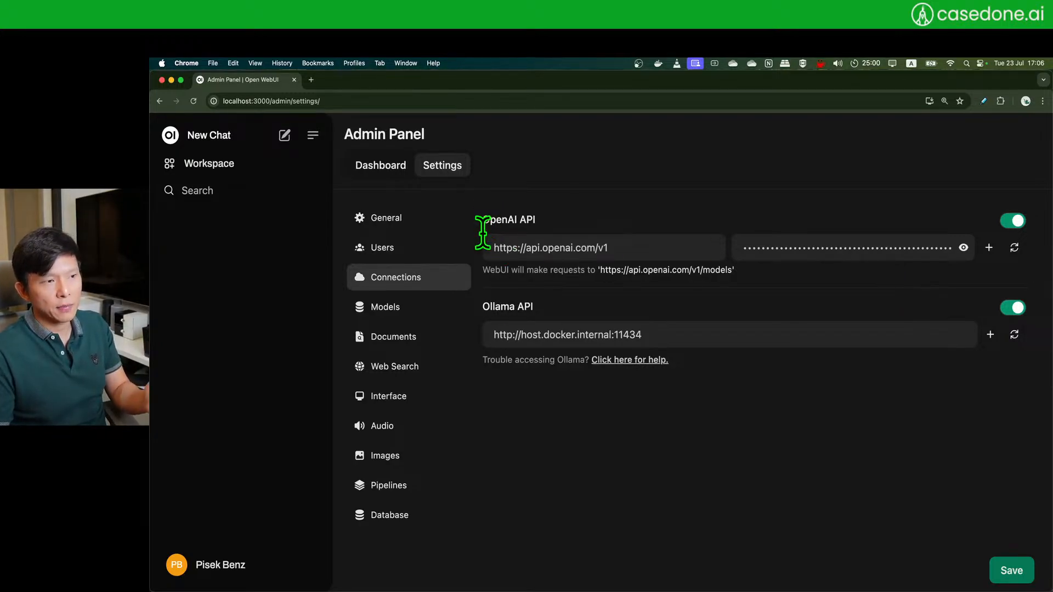
pyautogui.click(417, 321)
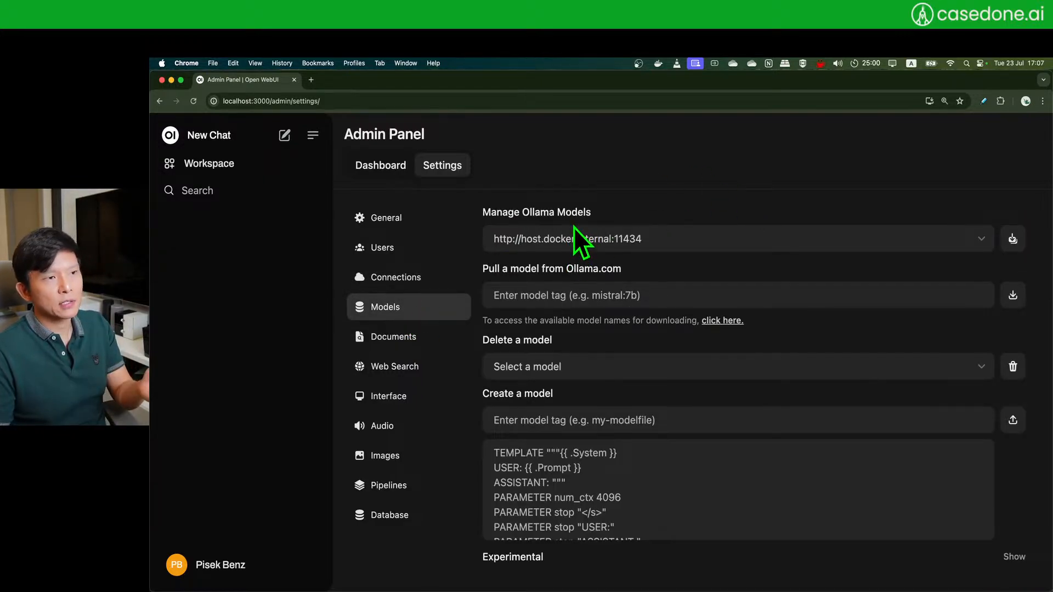
pyautogui.scroll(-2, 625, 524)
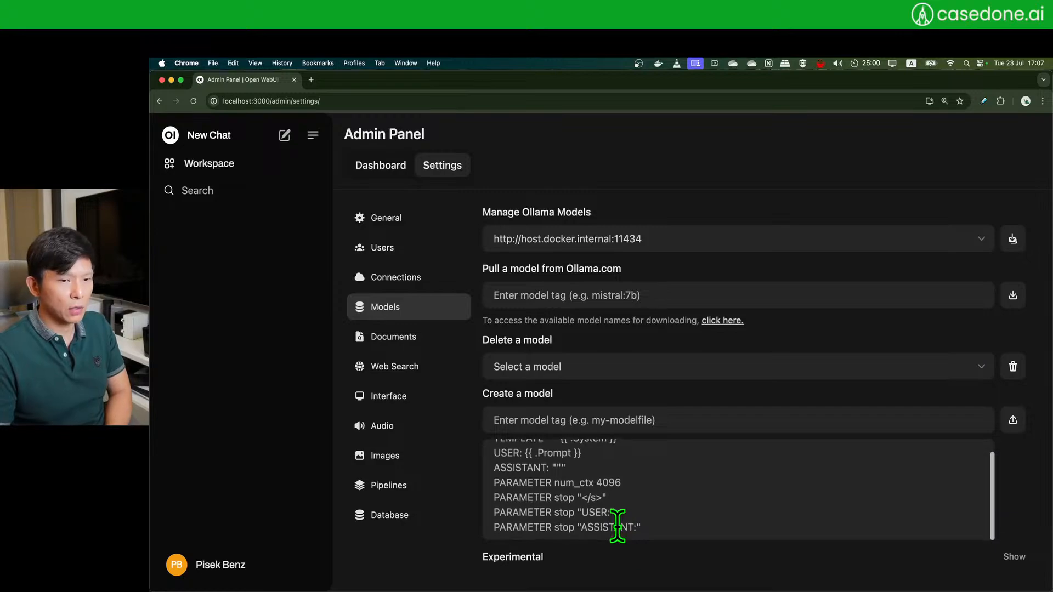
pyautogui.scroll(2, 616, 524)
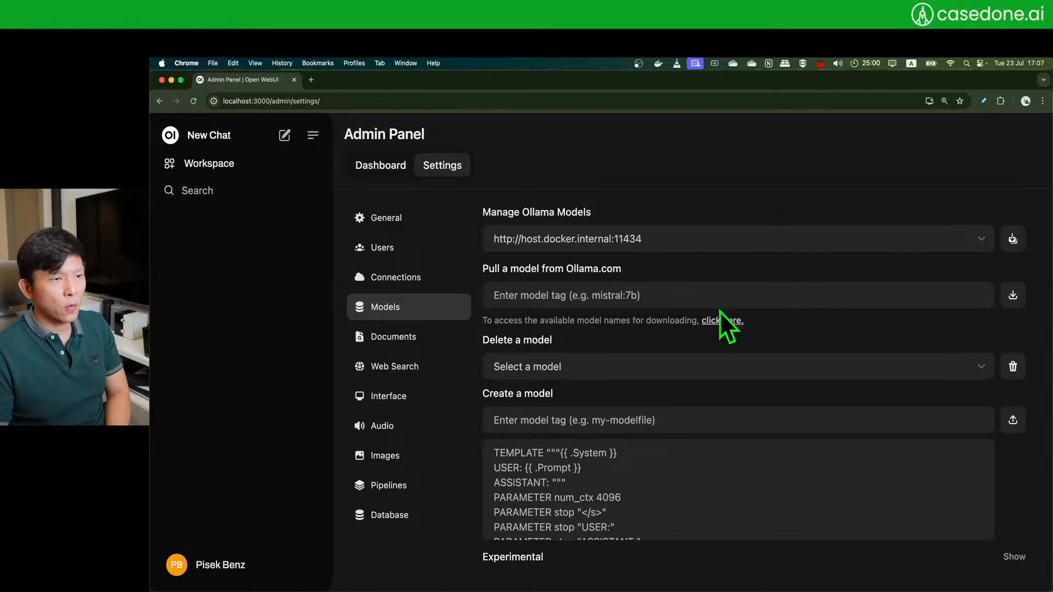
pyautogui.click(713, 387)
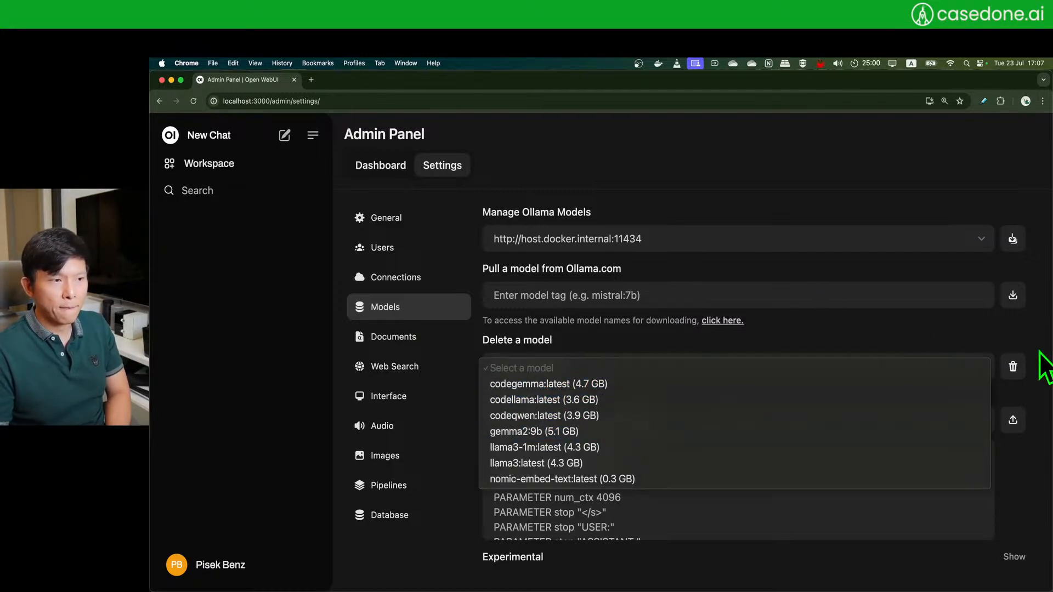
pyautogui.click(1046, 316)
pyautogui.click(548, 410)
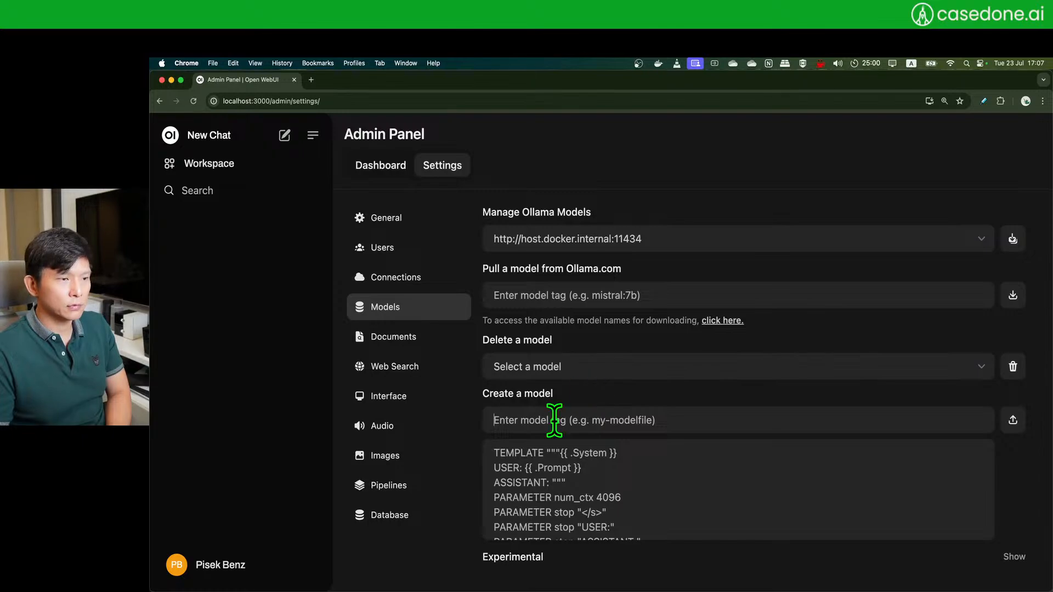
pyautogui.scroll(-1, 698, 481)
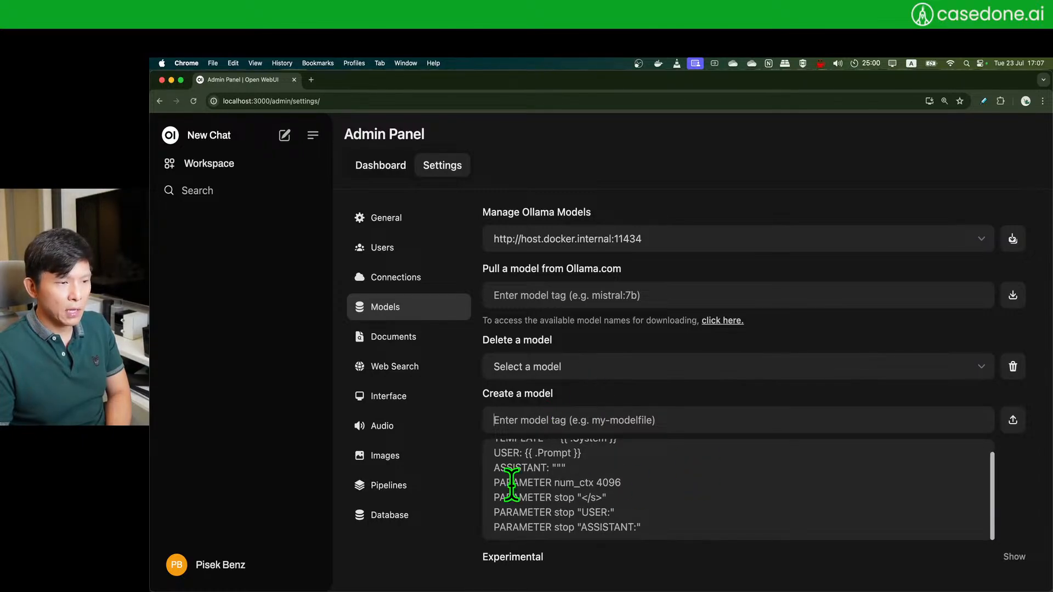
pyautogui.scroll(2, 680, 513)
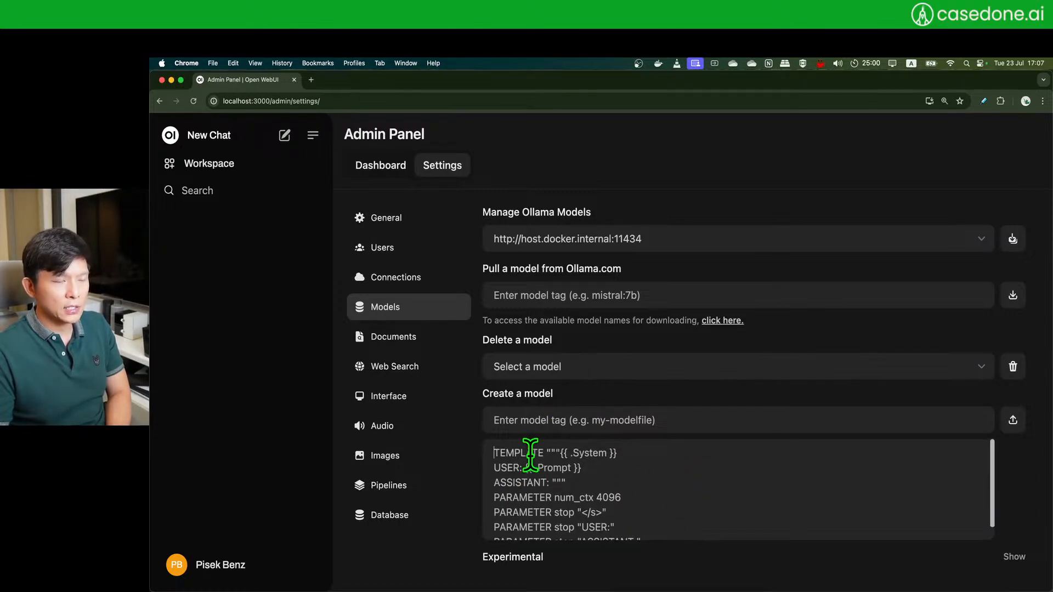
pyautogui.scroll(-1, 559, 468)
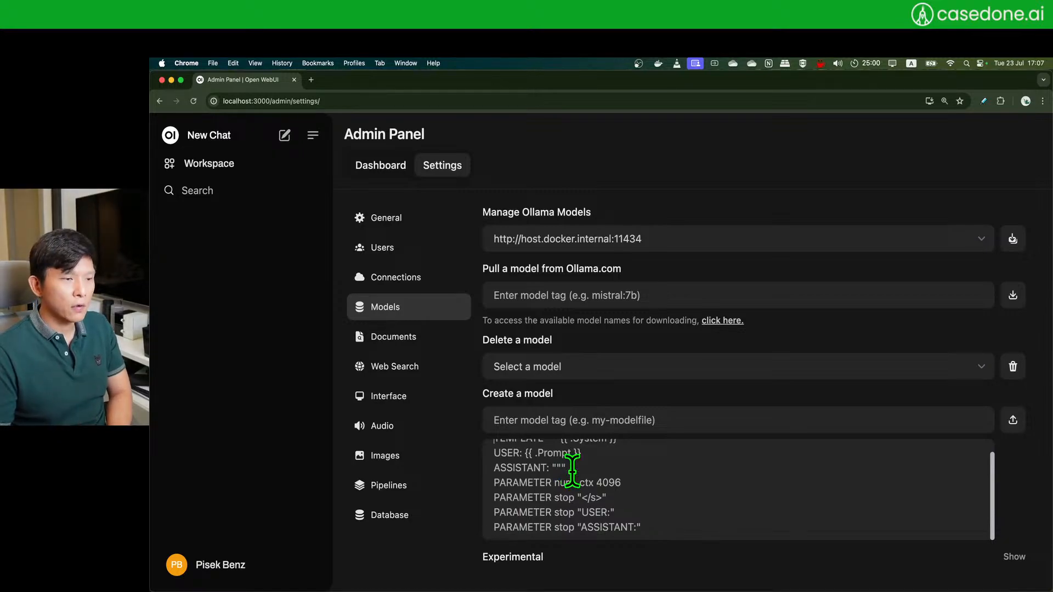
pyautogui.scroll(1, 944, 518)
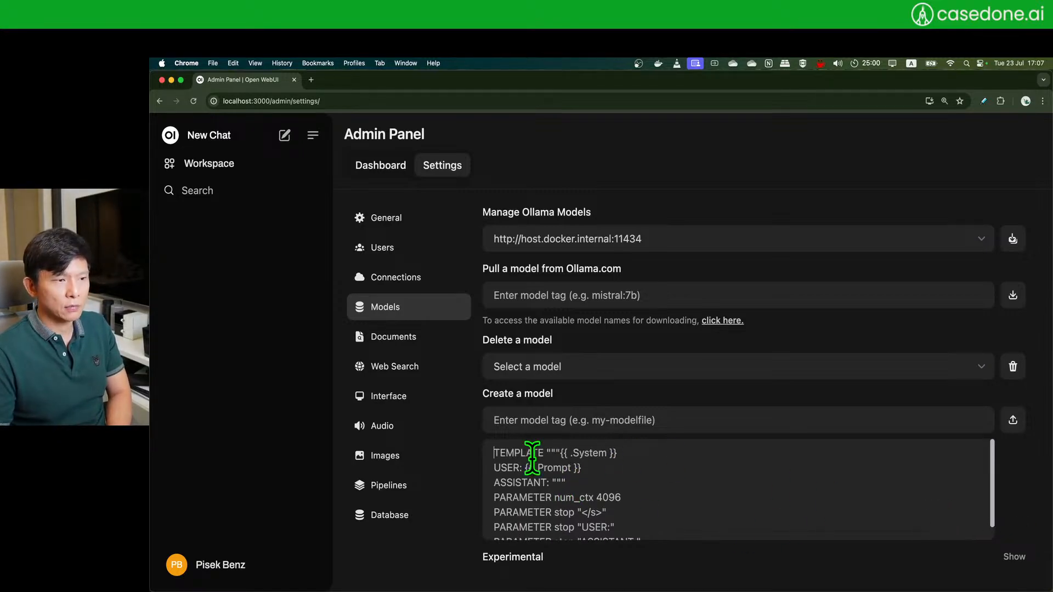
pyautogui.scroll(-1, 510, 496)
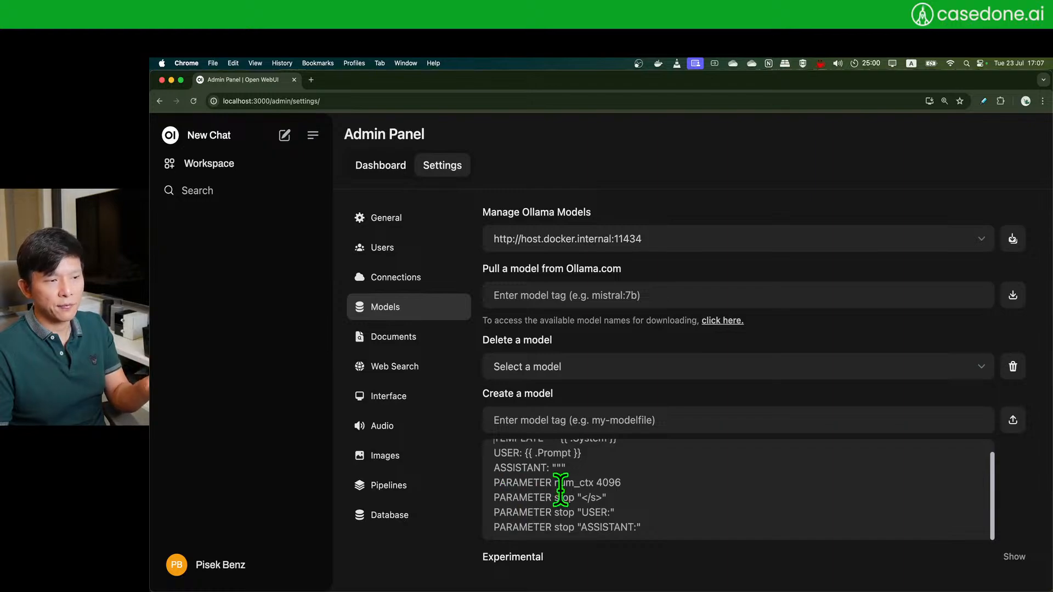
pyautogui.scroll(1, 561, 490)
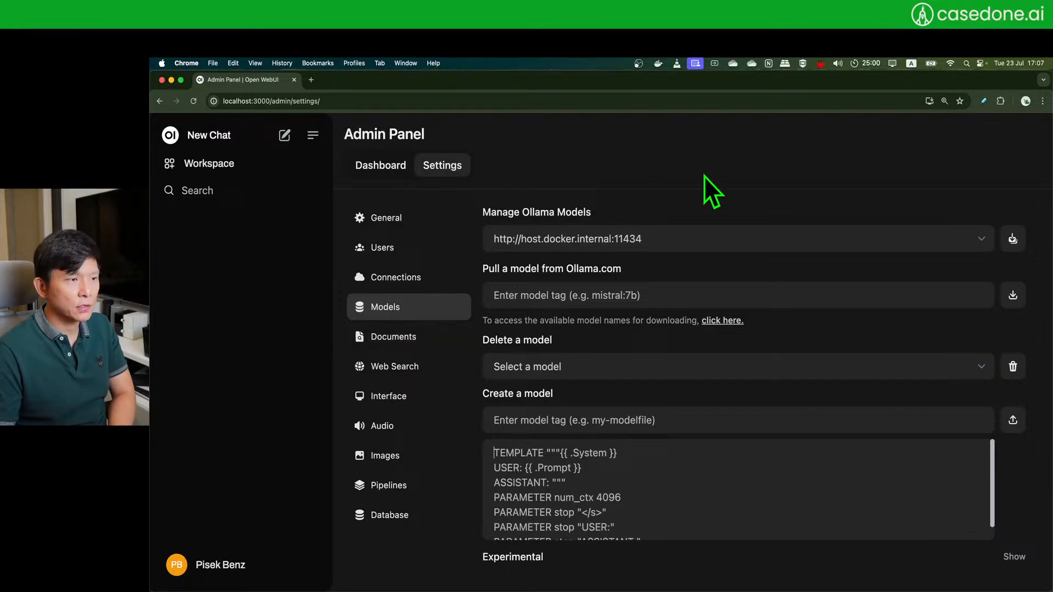
pyautogui.click(402, 337)
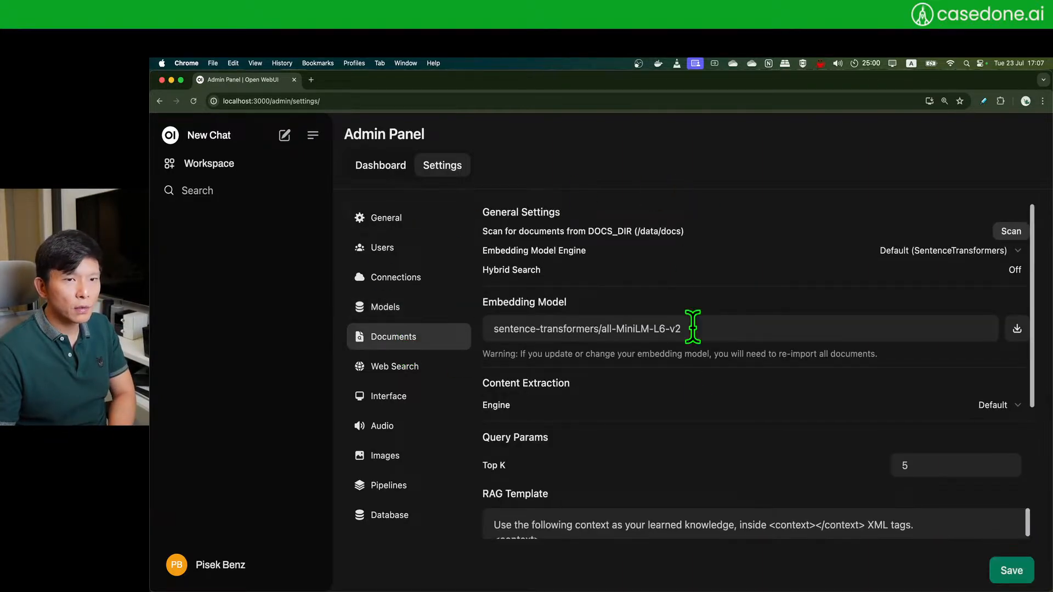
pyautogui.scroll(-4, 693, 395)
pyautogui.scroll(1, 686, 379)
pyautogui.scroll(4, 685, 379)
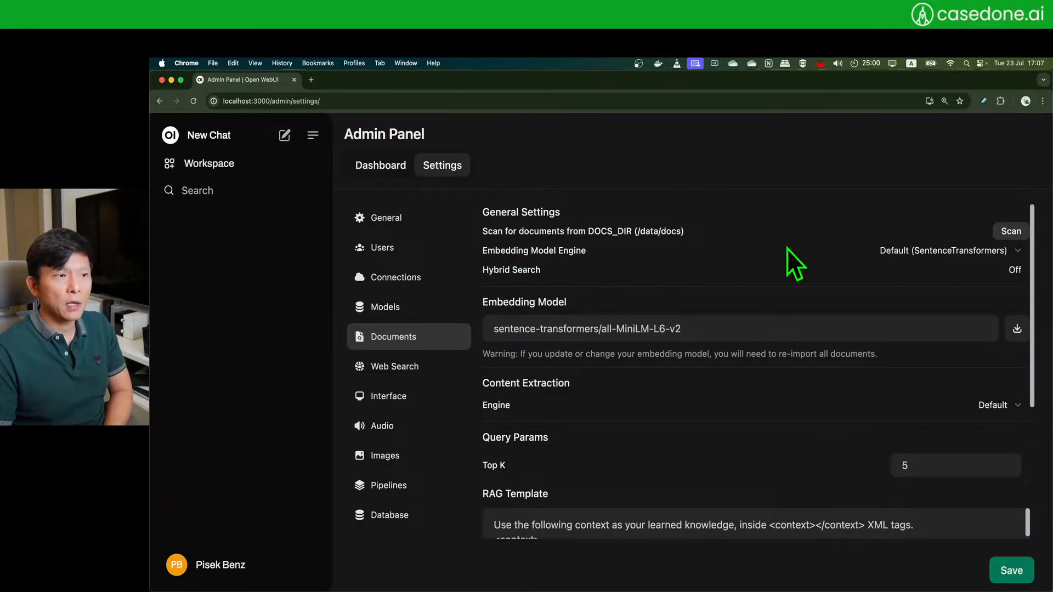
pyautogui.click(979, 252)
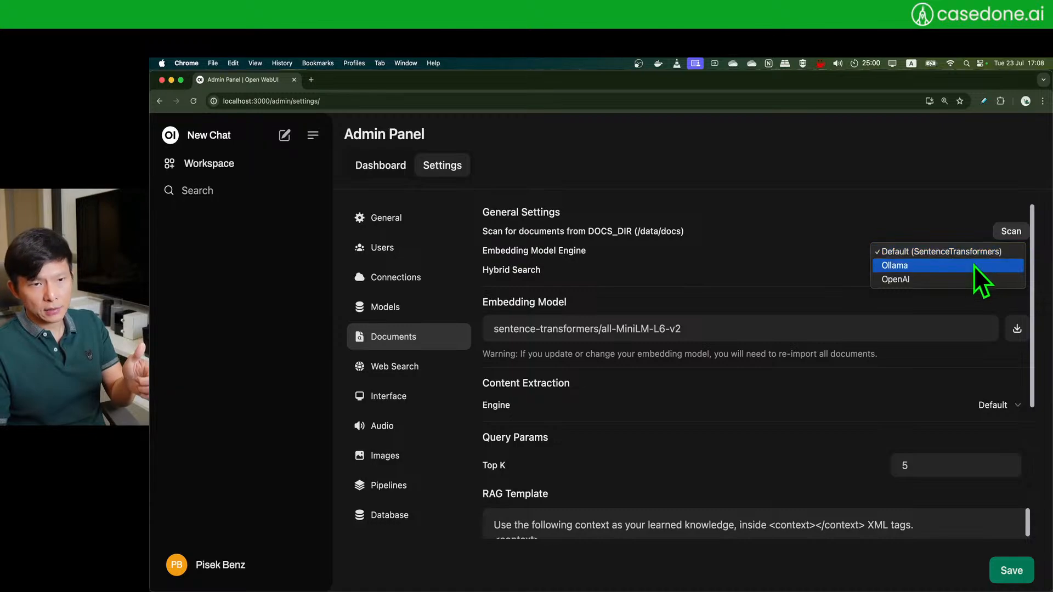
pyautogui.click(912, 183)
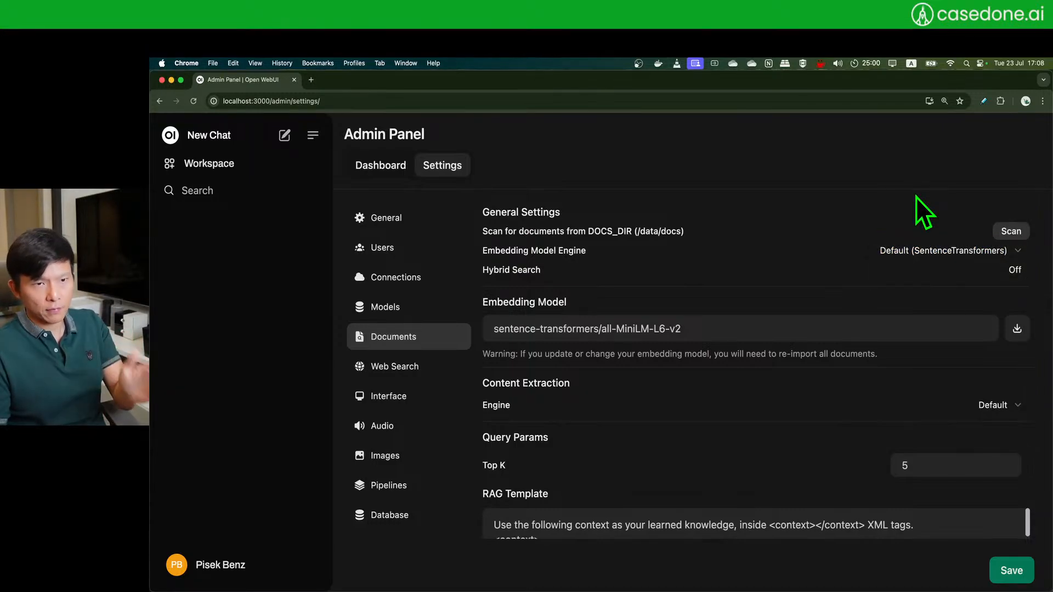
pyautogui.click(912, 255)
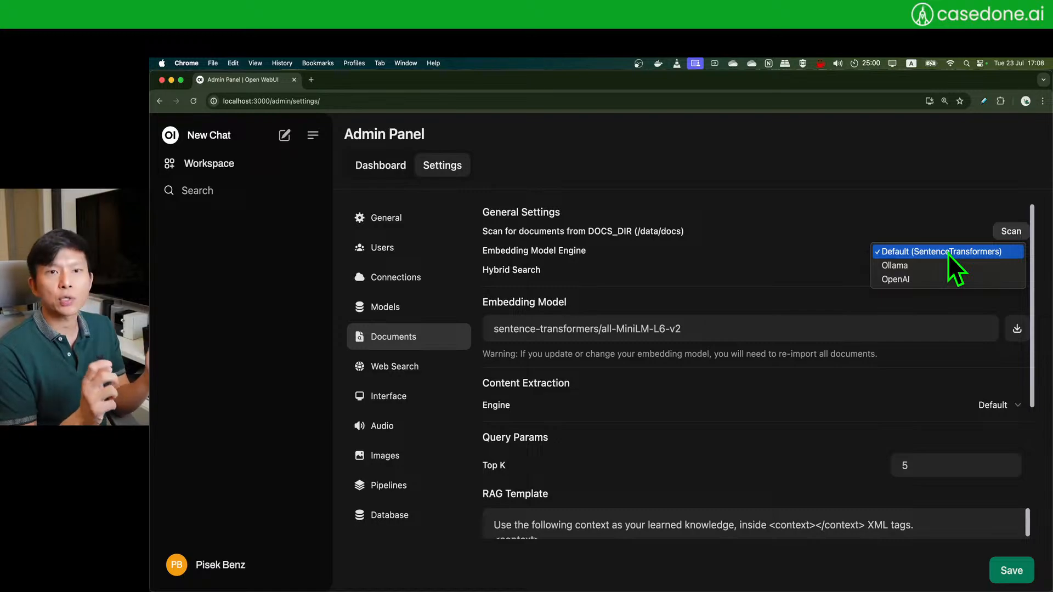
pyautogui.click(878, 210)
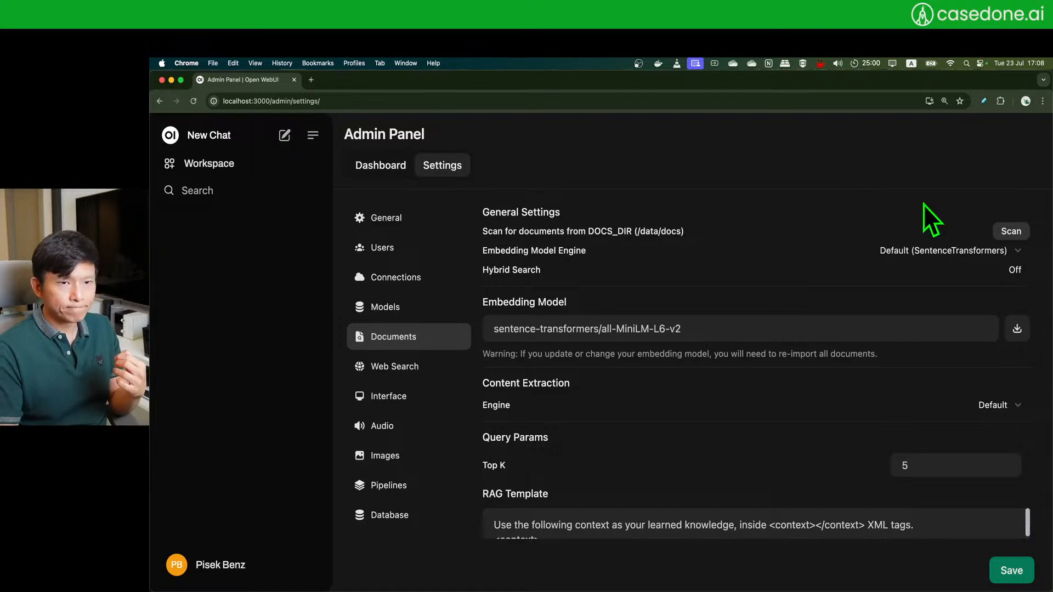
pyautogui.click(1012, 271)
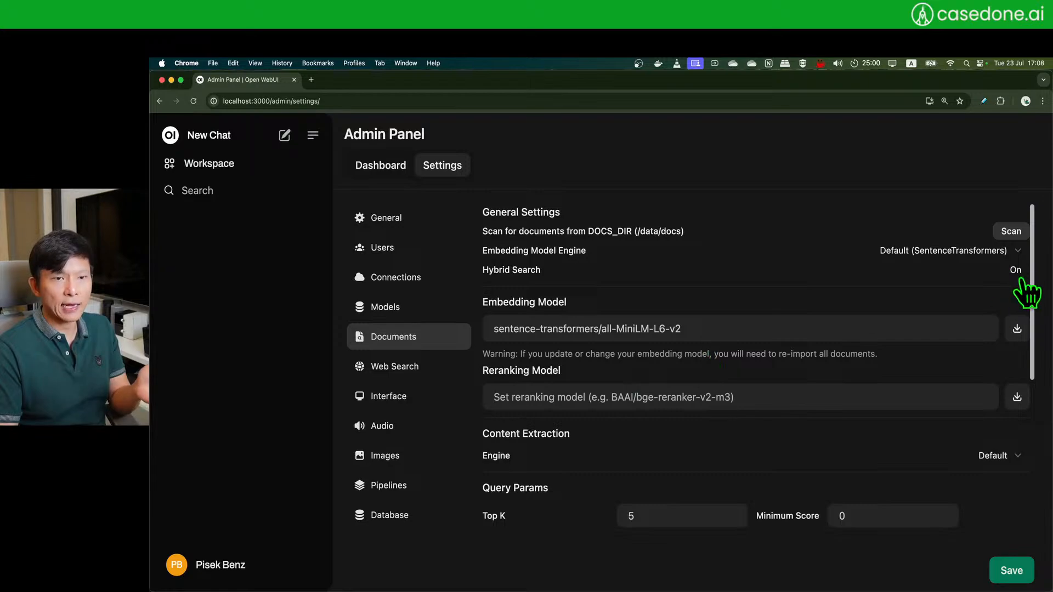
pyautogui.click(611, 397)
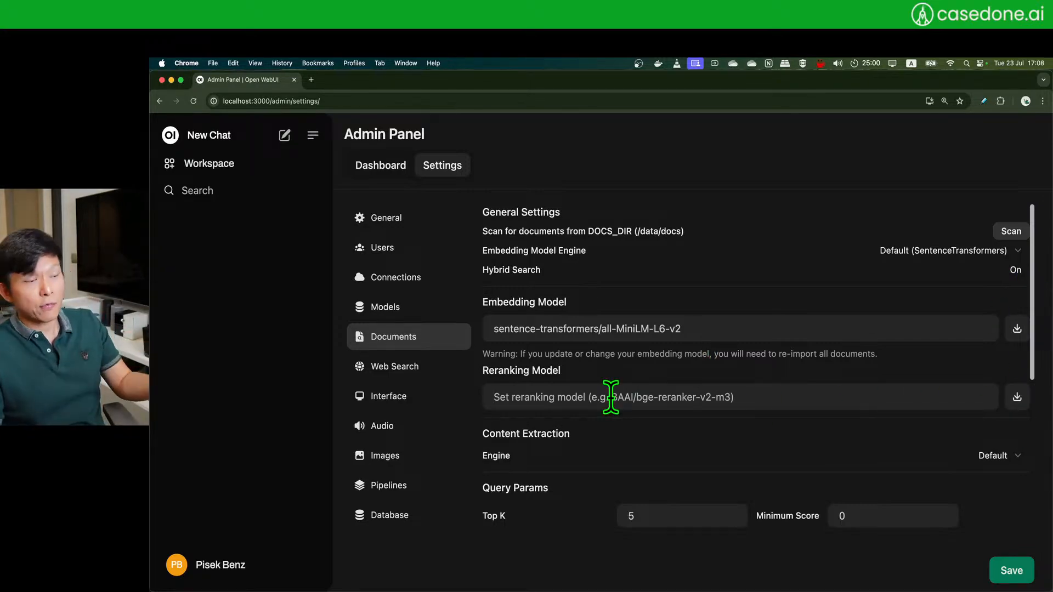
pyautogui.click(1017, 271)
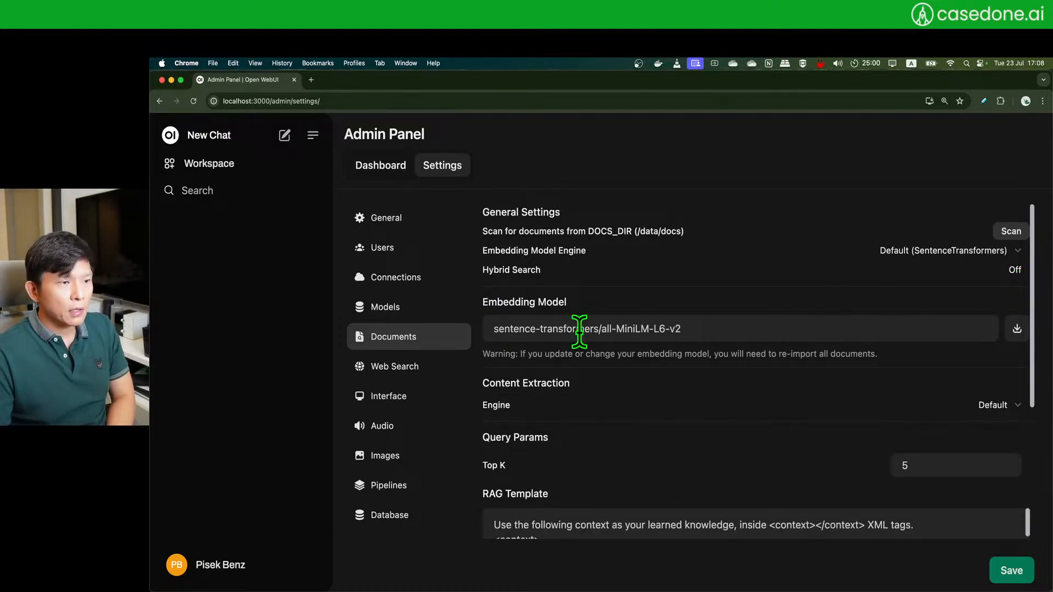
pyautogui.click(736, 329)
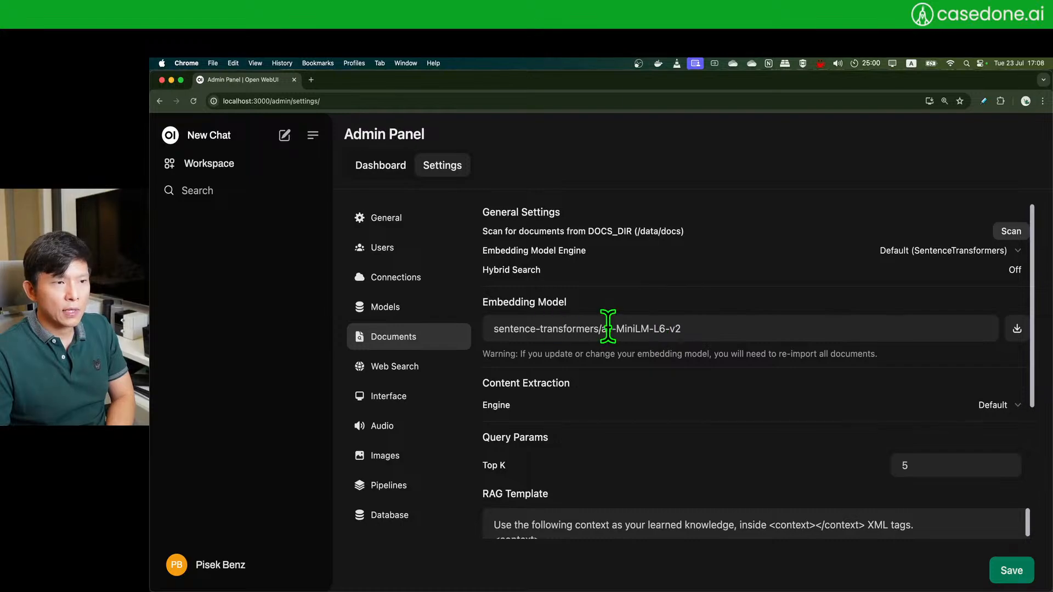
pyautogui.click(952, 250)
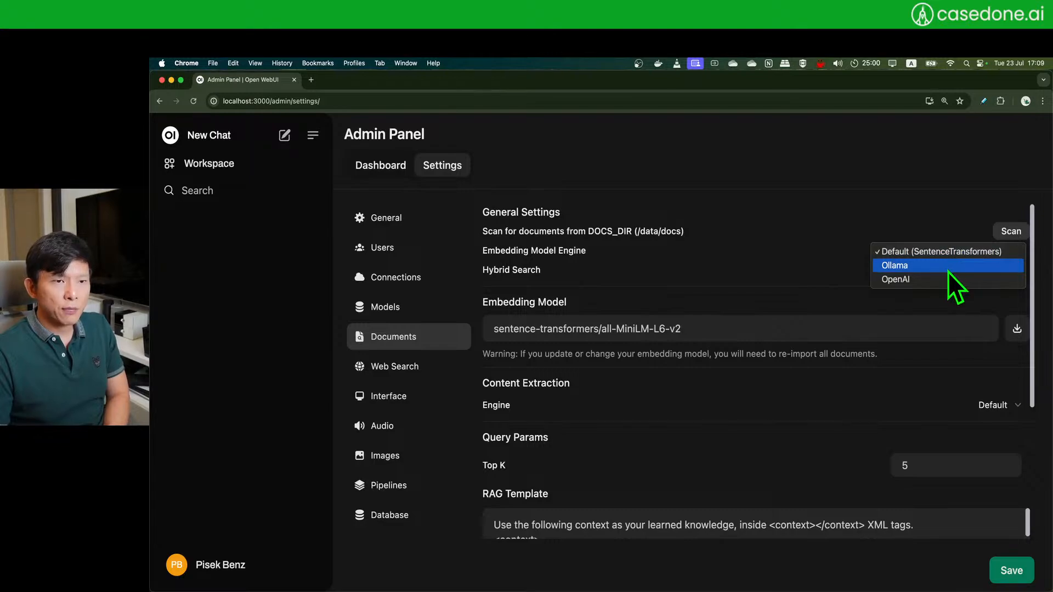
# - Switch the embedding engine to OpenAI, try the batch size slider, and keep batch size at 1
pyautogui.click(947, 272)
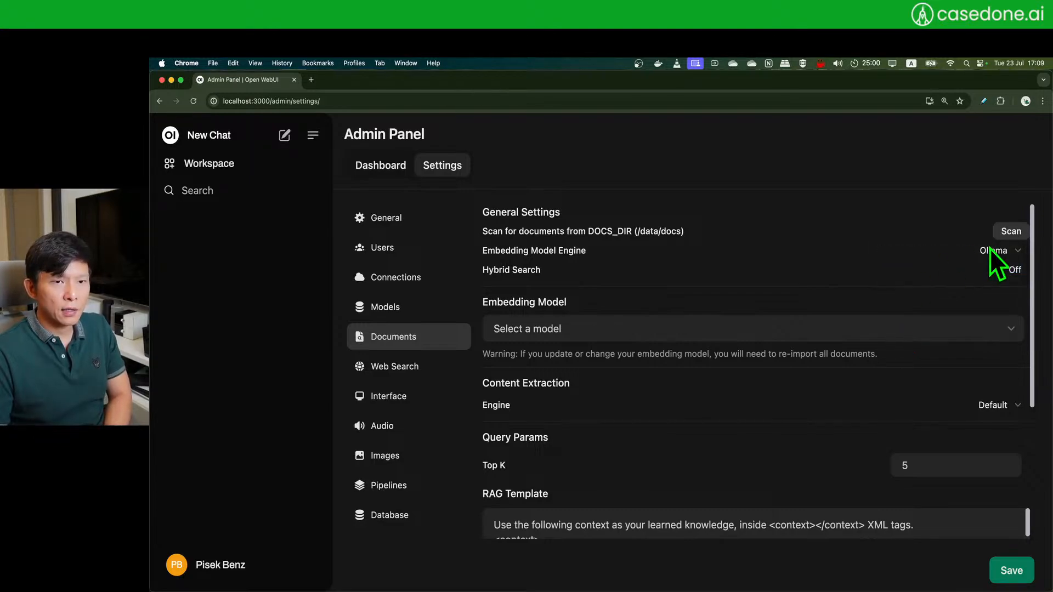
pyautogui.click(866, 333)
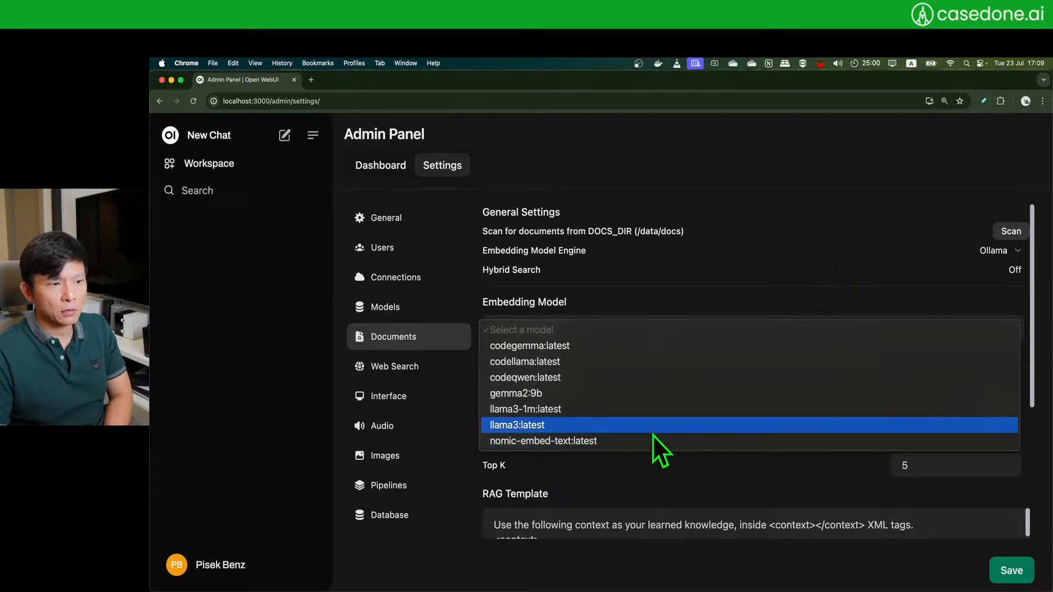
pyautogui.click(805, 242)
pyautogui.click(999, 251)
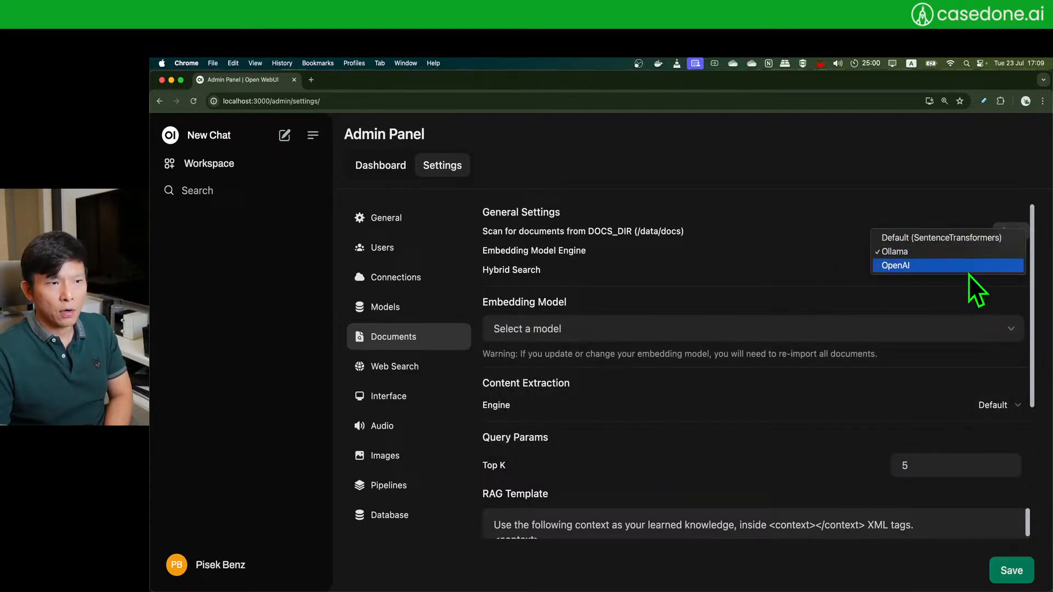
pyautogui.click(968, 275)
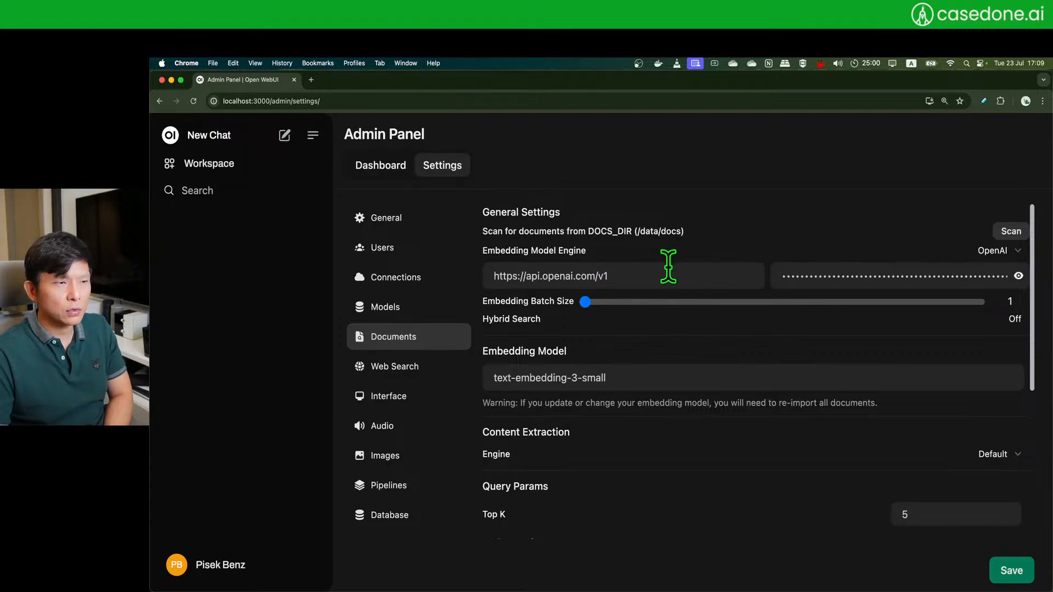
pyautogui.moveTo(586, 307); pyautogui.dragTo(559, 318)
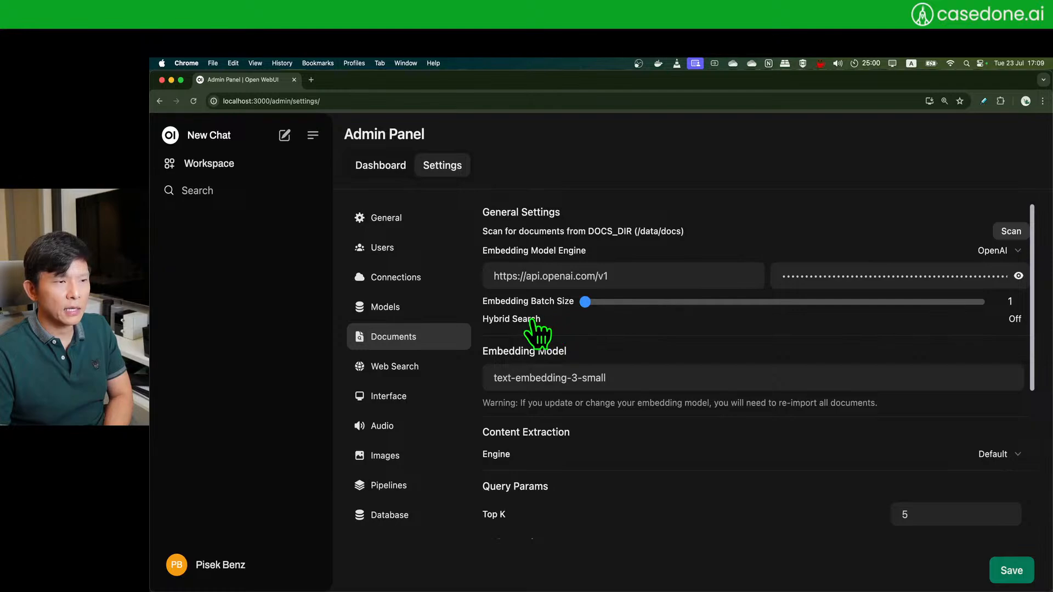
pyautogui.click(530, 378)
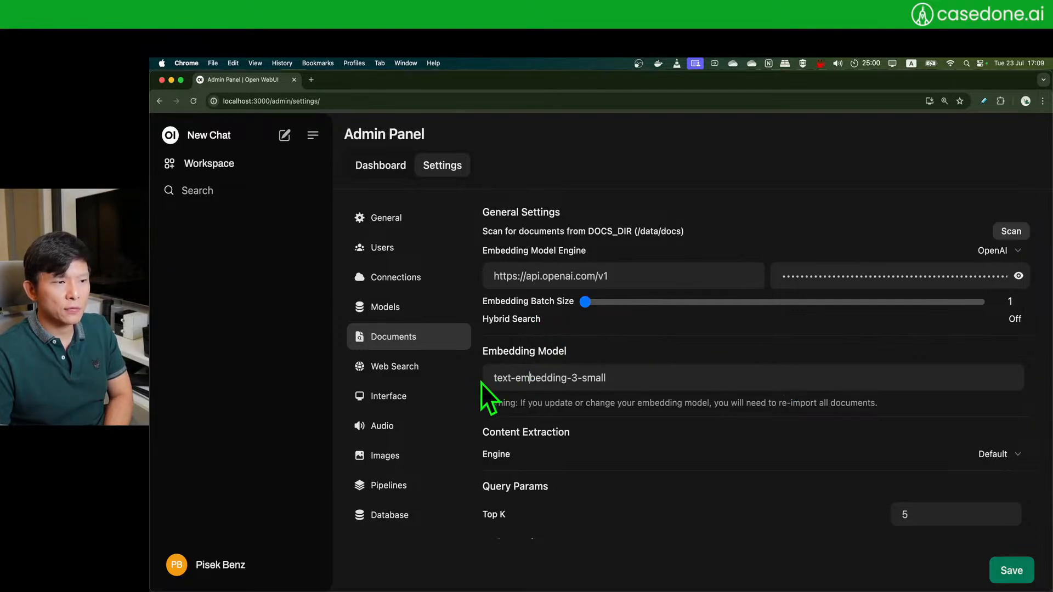
pyautogui.moveTo(492, 378); pyautogui.dragTo(647, 376)
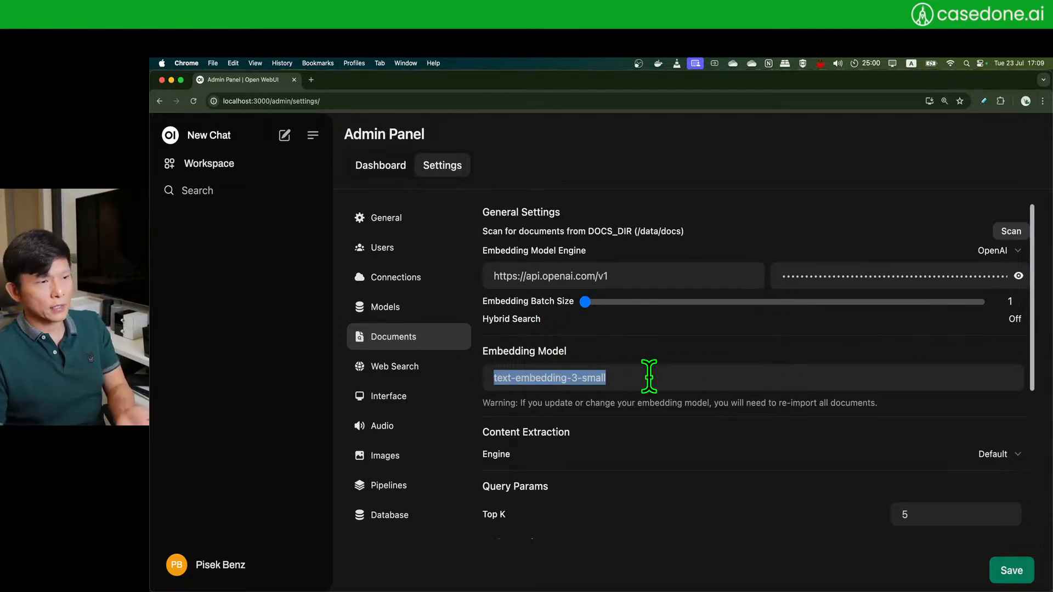
pyautogui.click(649, 376)
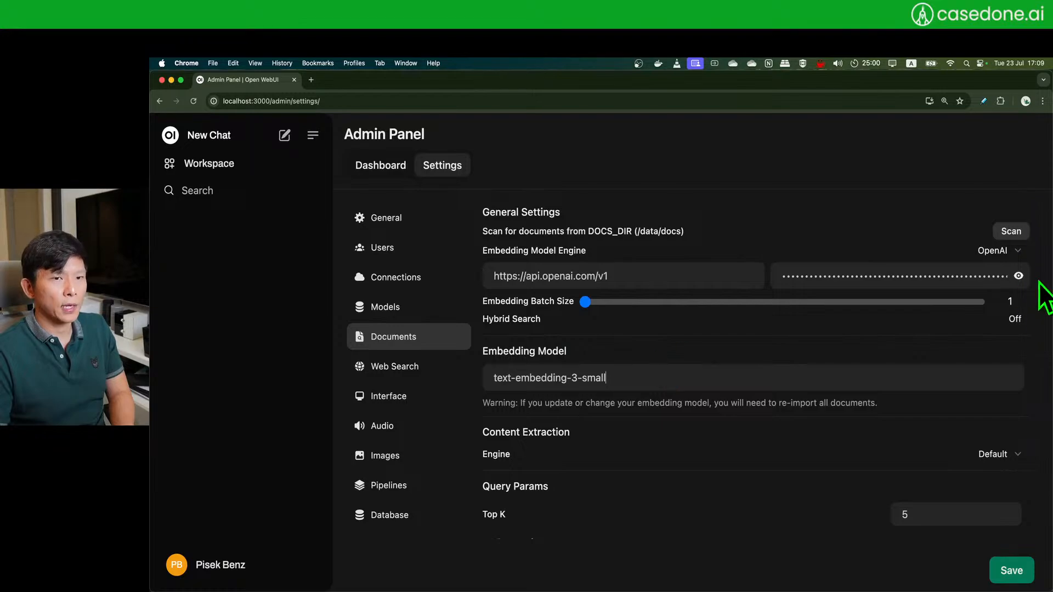
# - Toggle the engine to default and back to OpenAI, leaving batch size 1 with text-embedding-3-small
pyautogui.click(1001, 251)
pyautogui.click(899, 223)
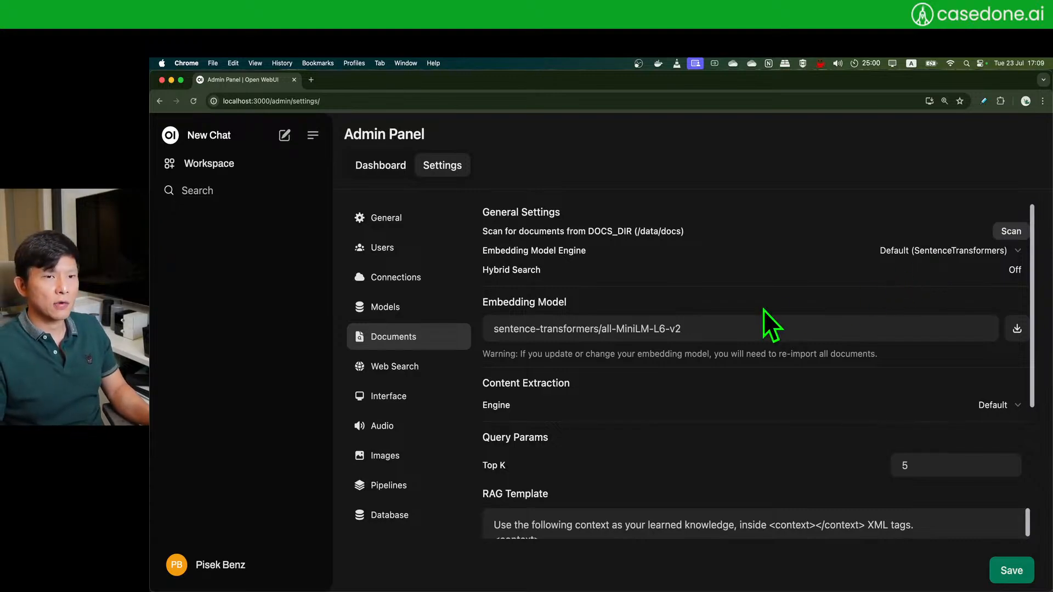
pyautogui.click(981, 254)
pyautogui.click(932, 278)
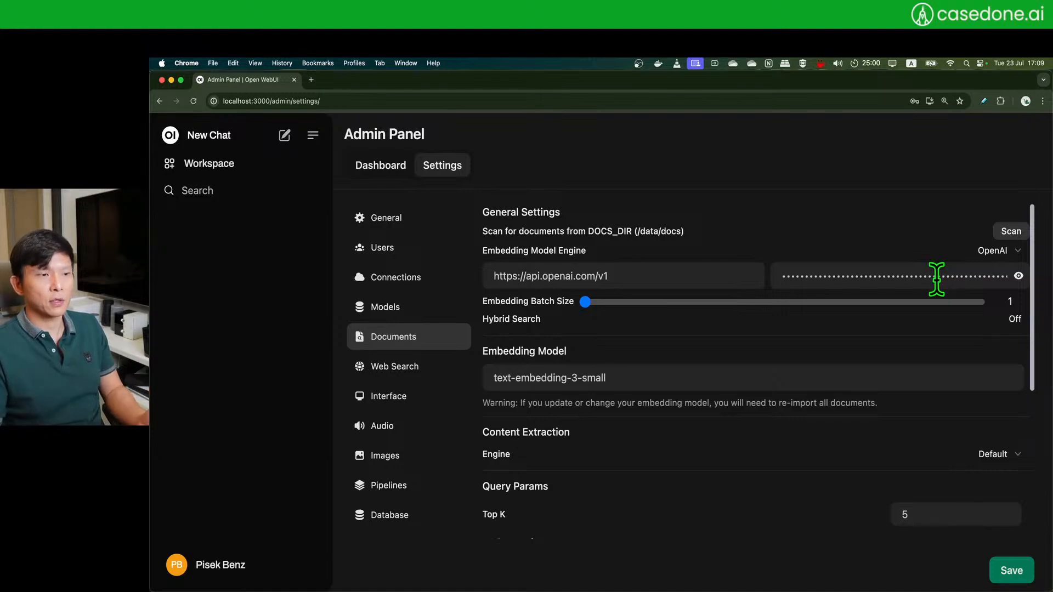
pyautogui.moveTo(594, 301); pyautogui.dragTo(476, 313)
pyautogui.click(999, 250)
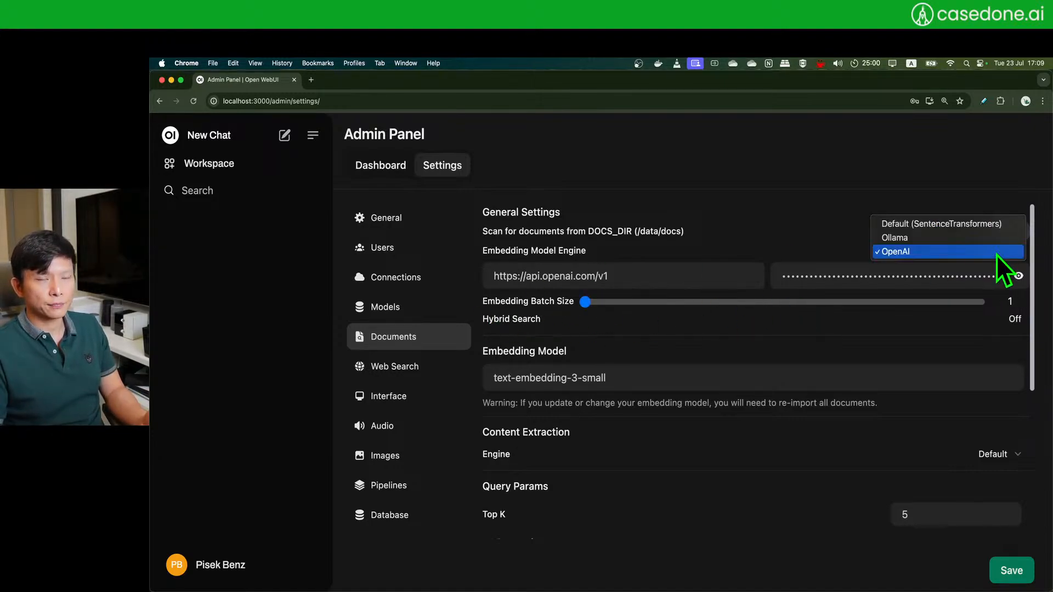
pyautogui.click(583, 253)
pyautogui.scroll(-5, 584, 258)
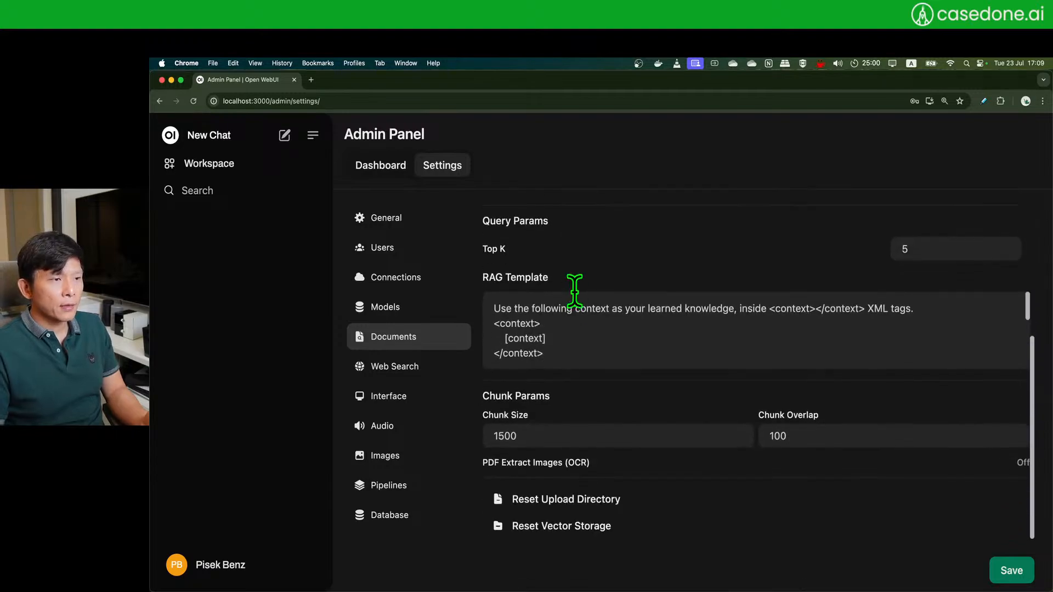
pyautogui.scroll(5, 576, 283)
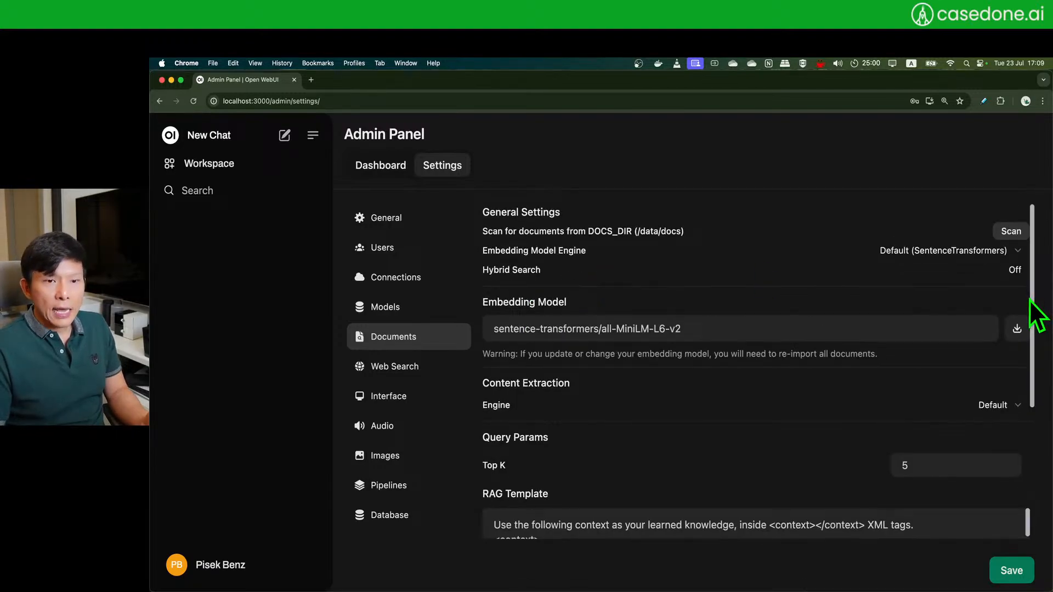
pyautogui.moveTo(1030, 298); pyautogui.dragTo(1031, 376)
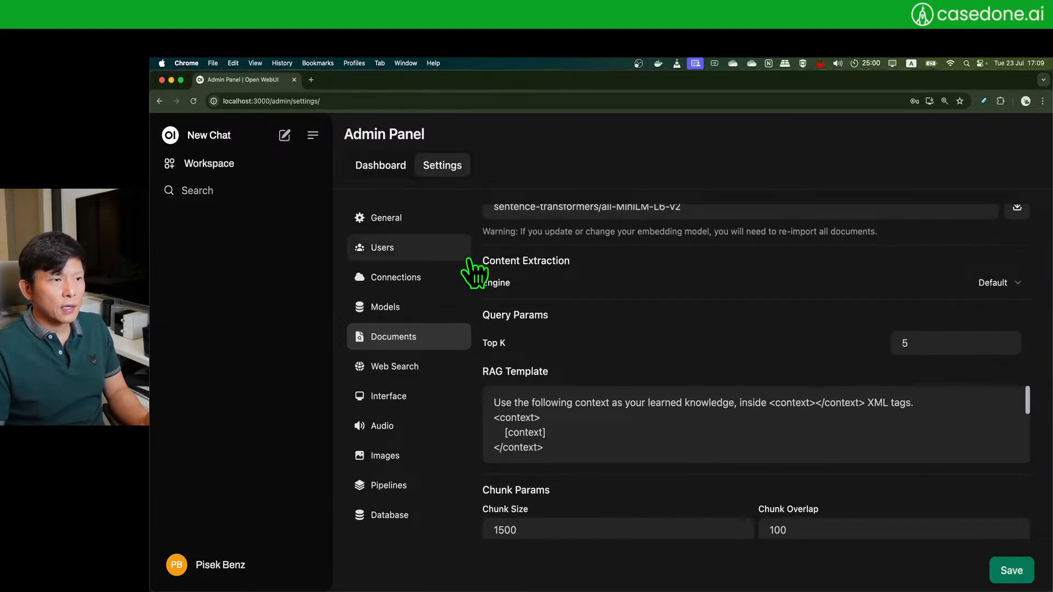
pyautogui.click(1009, 282)
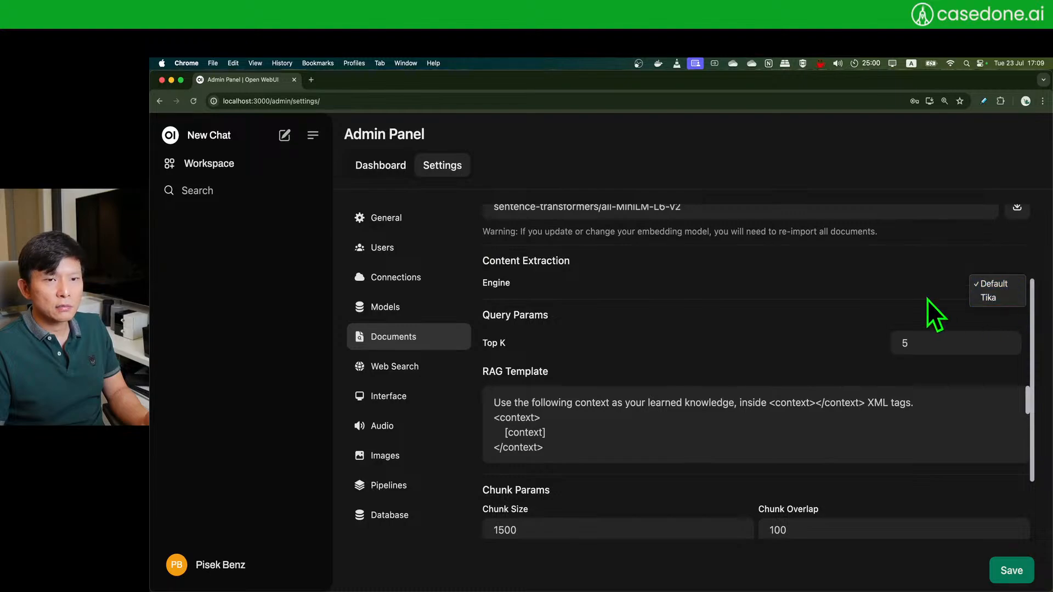
pyautogui.click(1007, 286)
pyautogui.click(1007, 286)
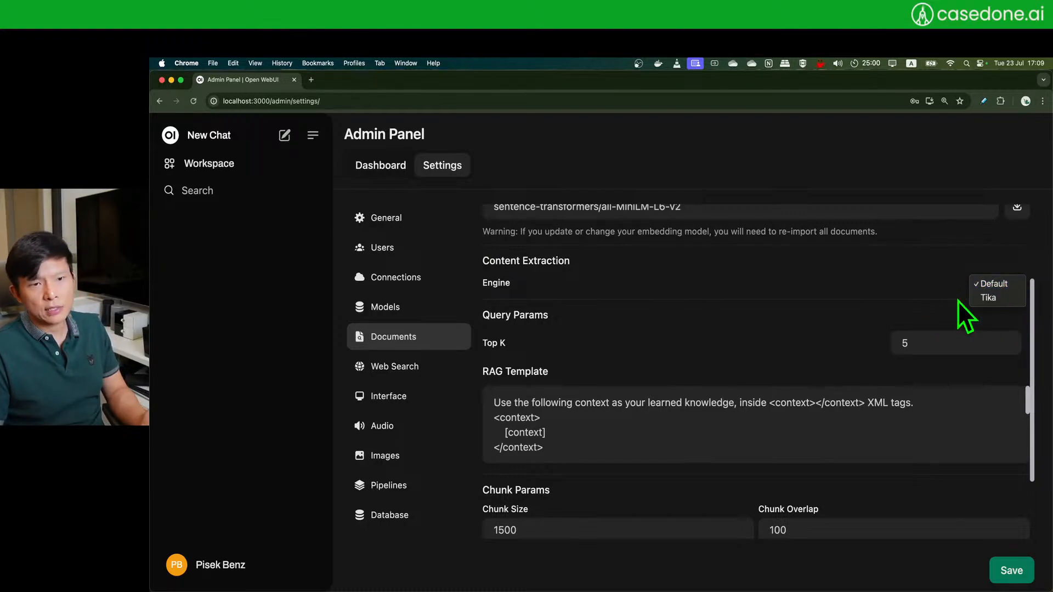
pyautogui.click(887, 298)
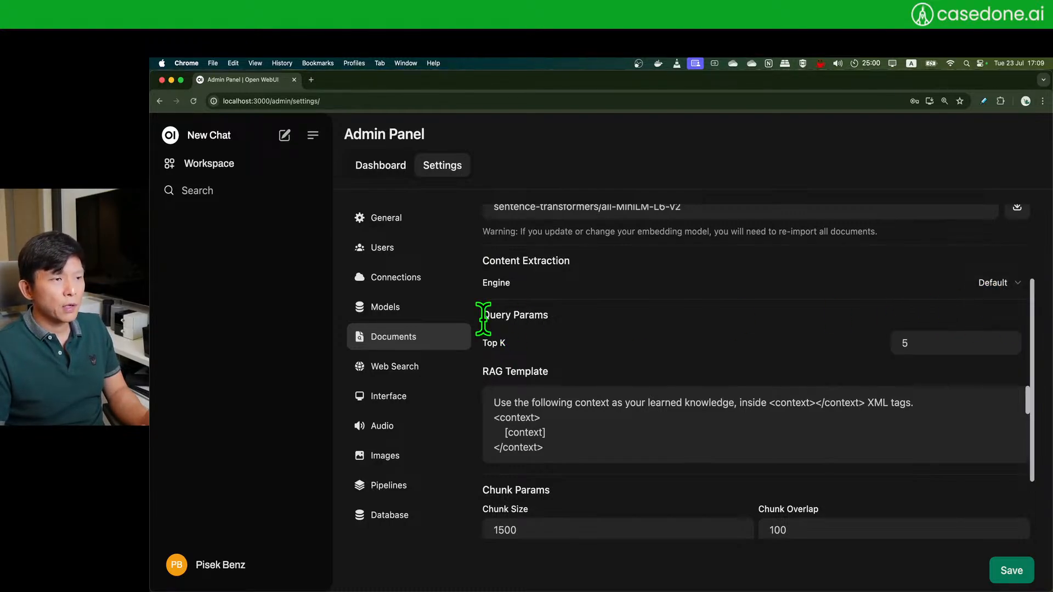
pyautogui.moveTo(1034, 318); pyautogui.dragTo(1034, 341)
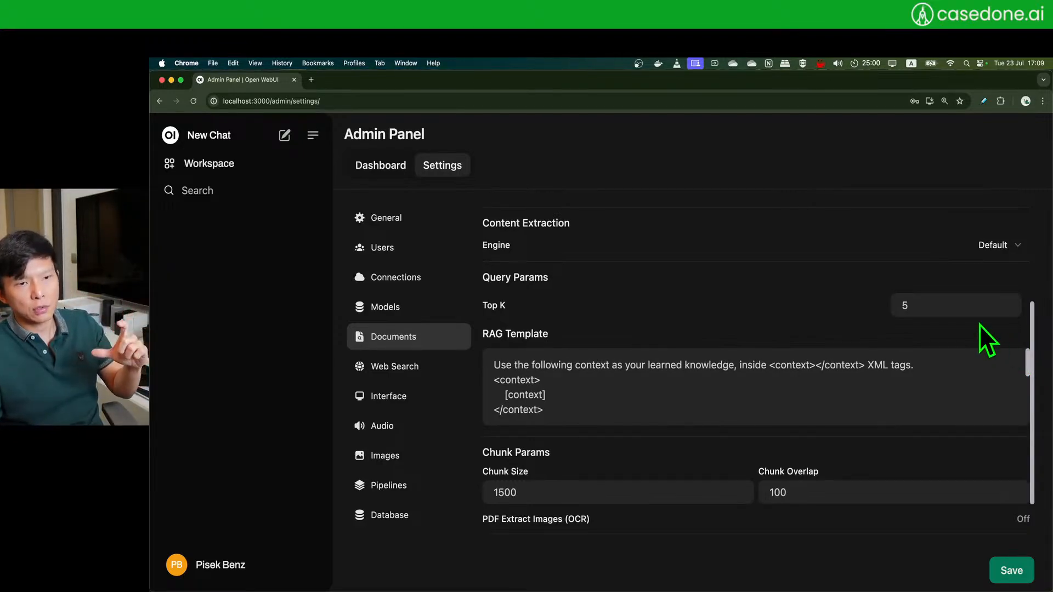
pyautogui.scroll(-5, 545, 395)
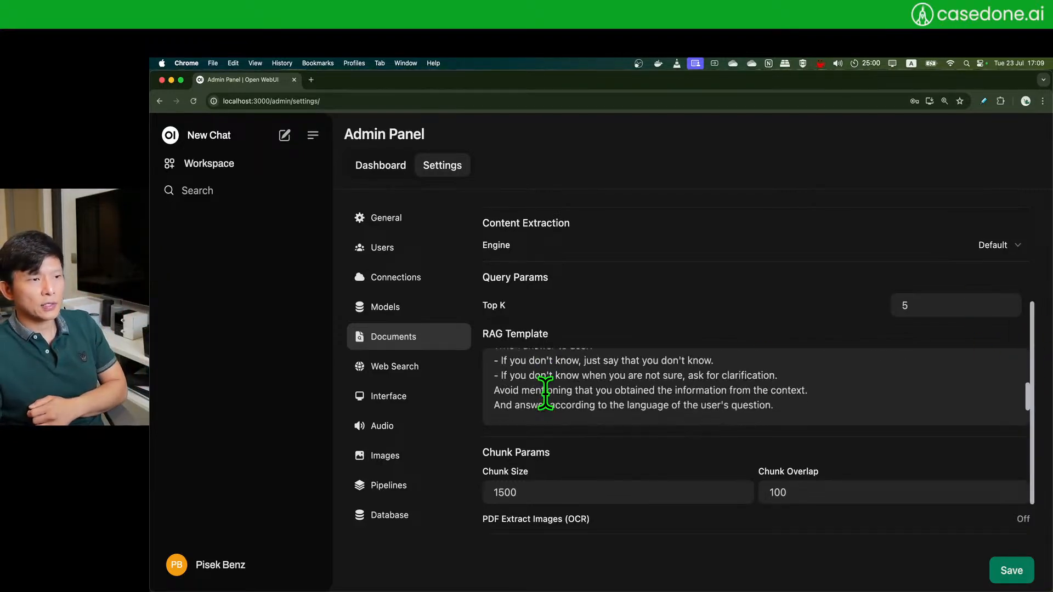
pyautogui.scroll(5, 545, 395)
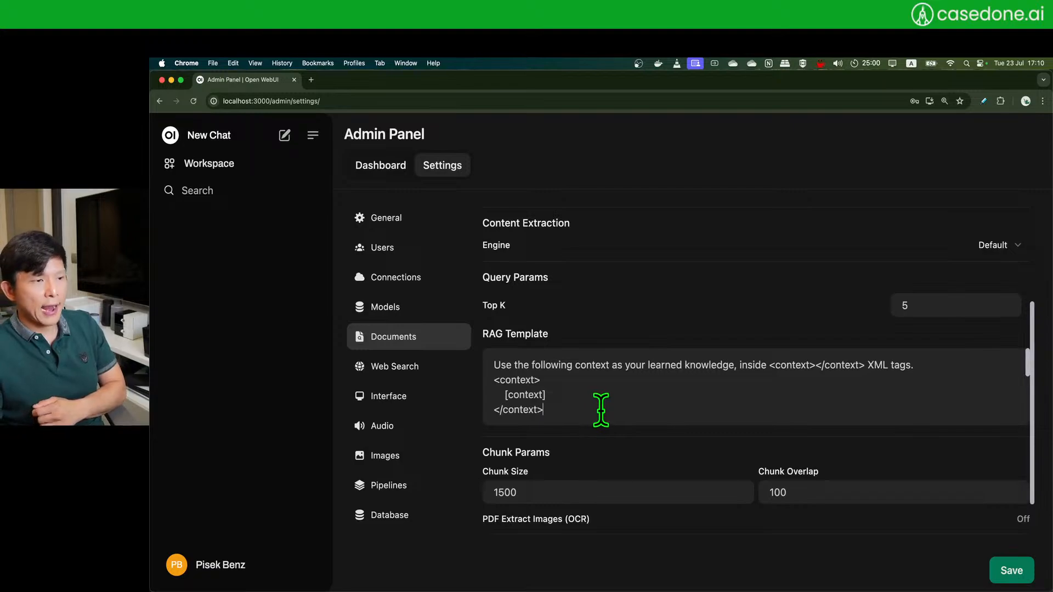
pyautogui.scroll(-5, 603, 400)
pyautogui.scroll(5, 603, 400)
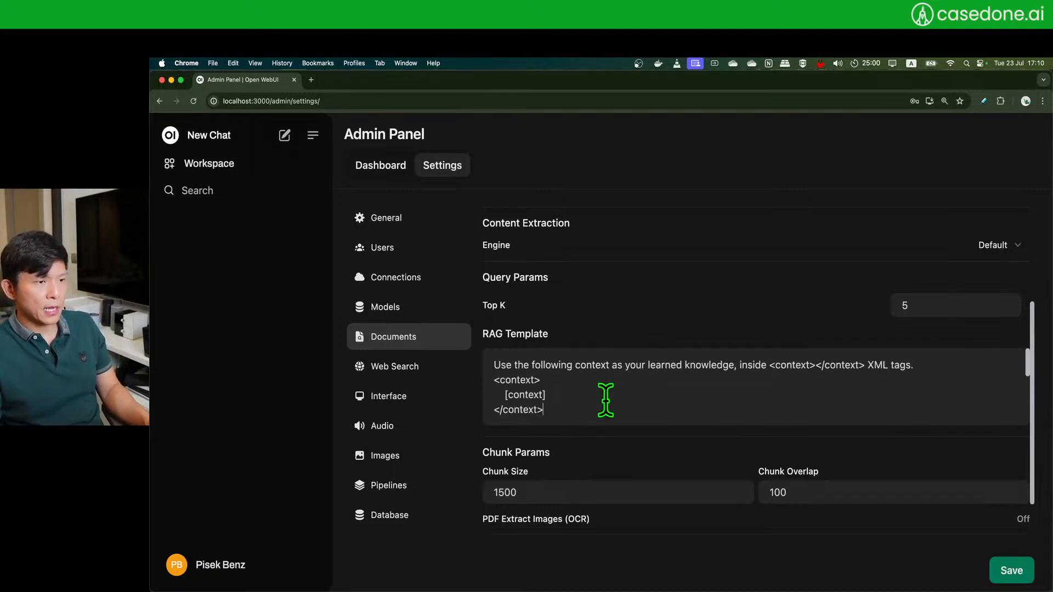
pyautogui.press('super+a')
pyautogui.press('super+c')
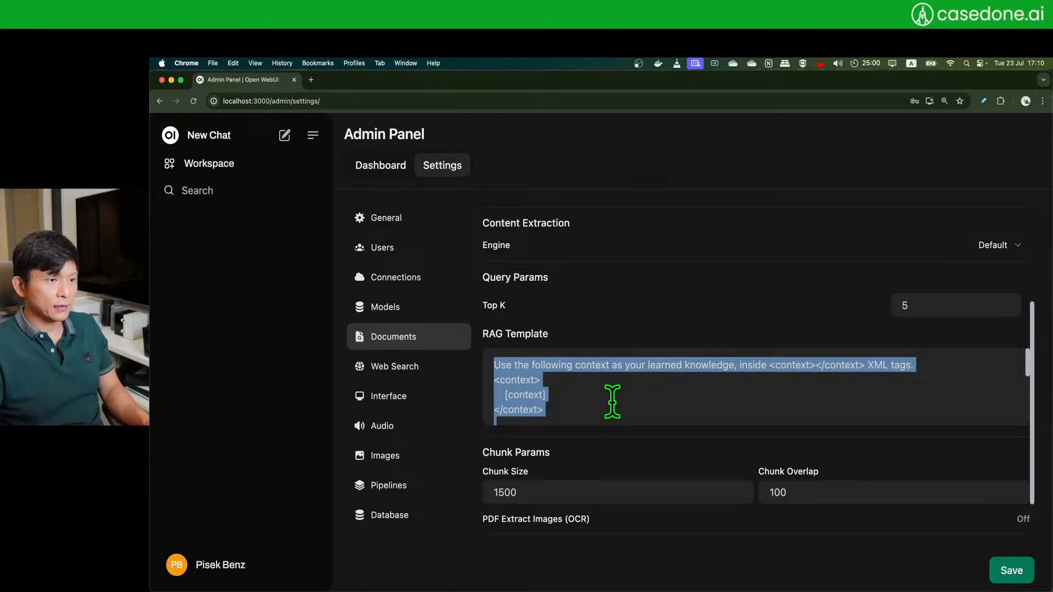
pyautogui.click(612, 401)
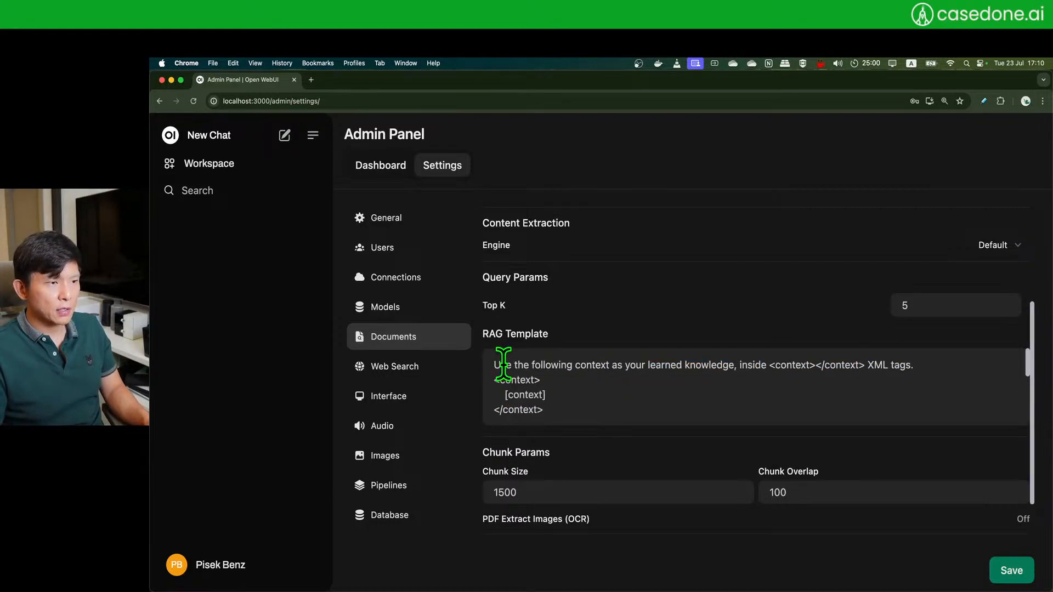
pyautogui.scroll(2, 554, 379)
pyautogui.scroll(-5, 693, 336)
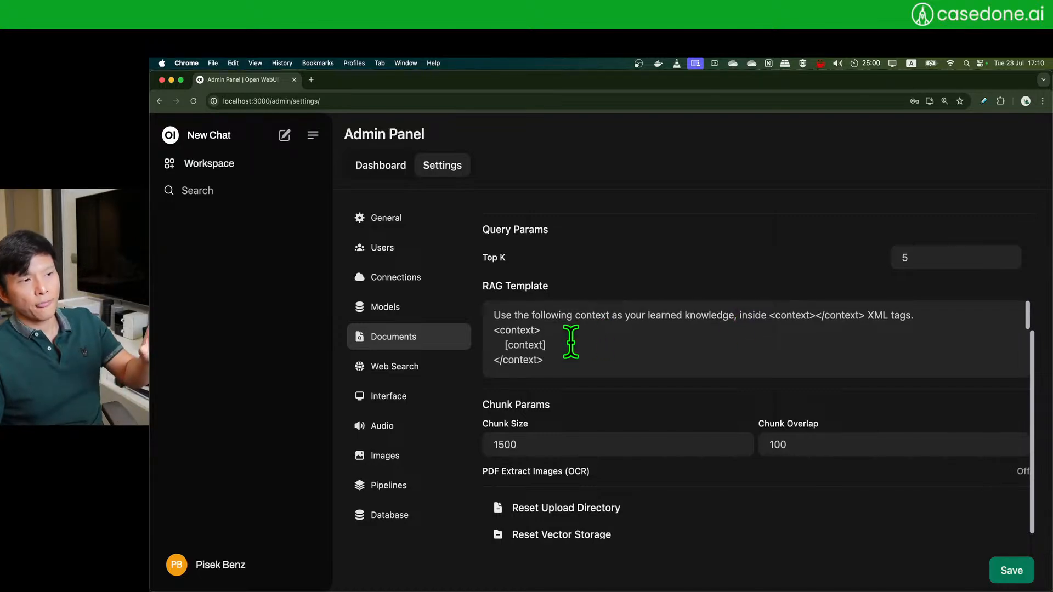
pyautogui.scroll(-1, 571, 342)
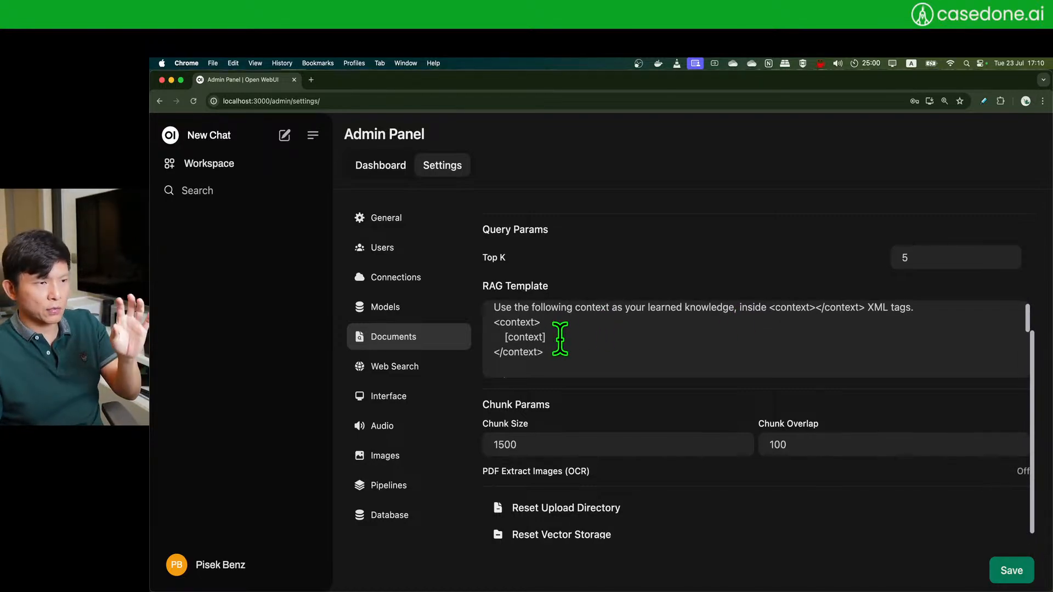
pyautogui.click(559, 346)
pyautogui.moveTo(559, 346); pyautogui.dragTo(569, 341)
pyautogui.scroll(-3, 569, 342)
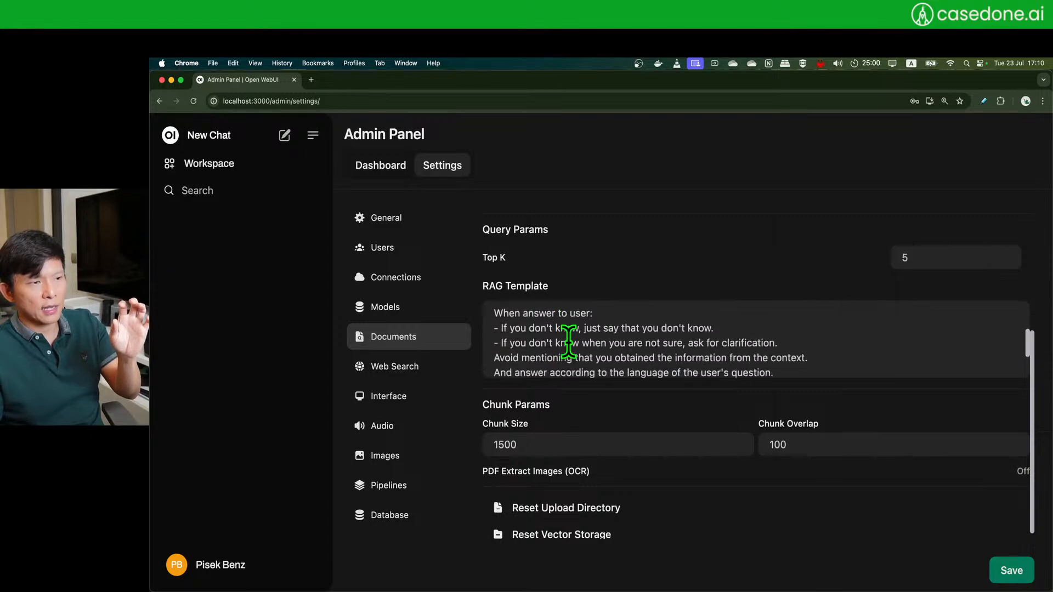
pyautogui.scroll(2, 554, 337)
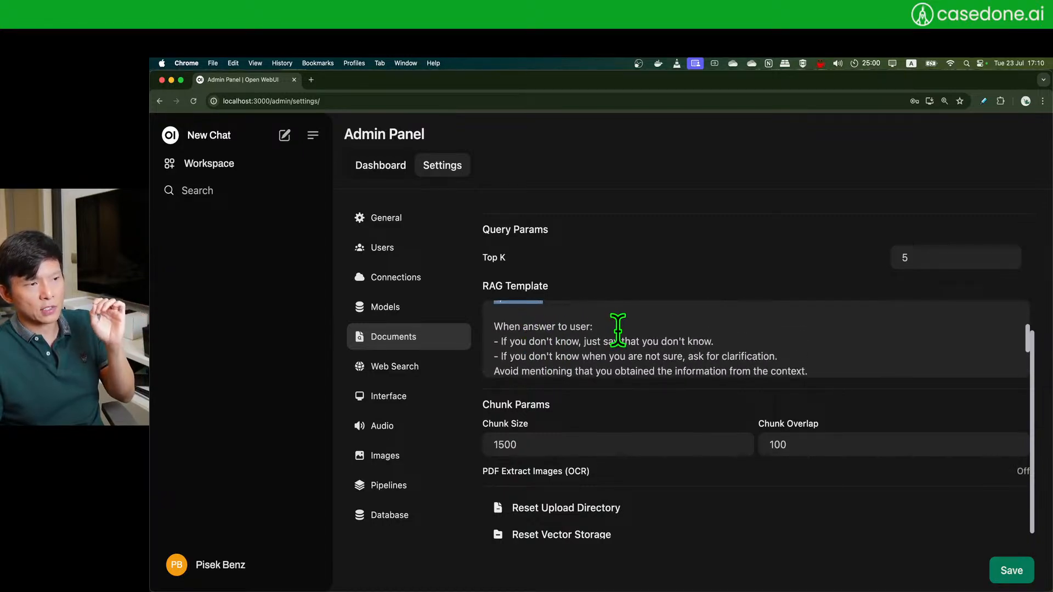
pyautogui.moveTo(513, 341); pyautogui.dragTo(617, 341)
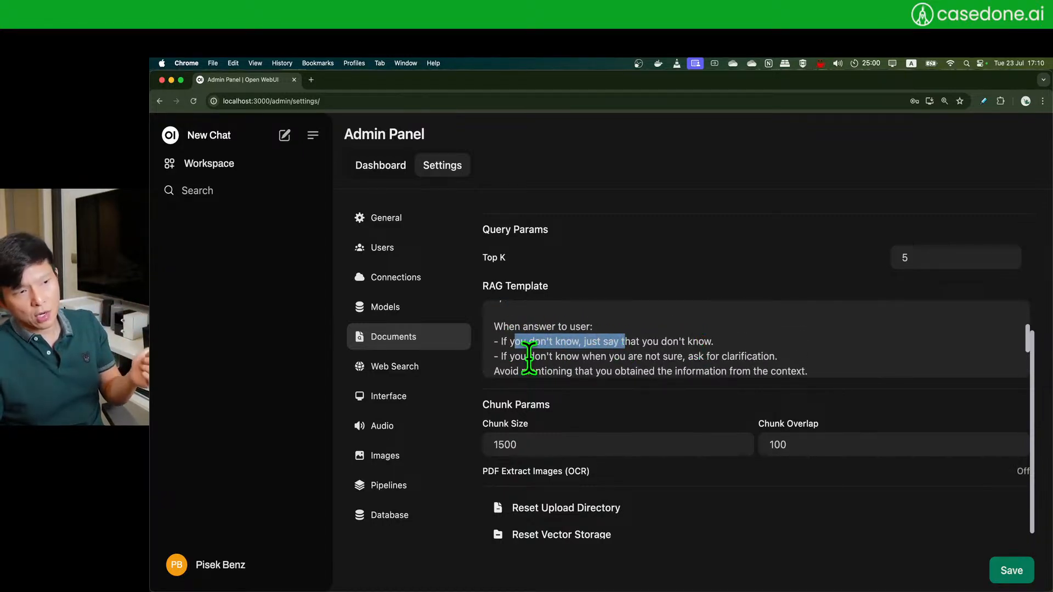
pyautogui.moveTo(528, 356); pyautogui.dragTo(622, 357)
pyautogui.scroll(-3, 639, 356)
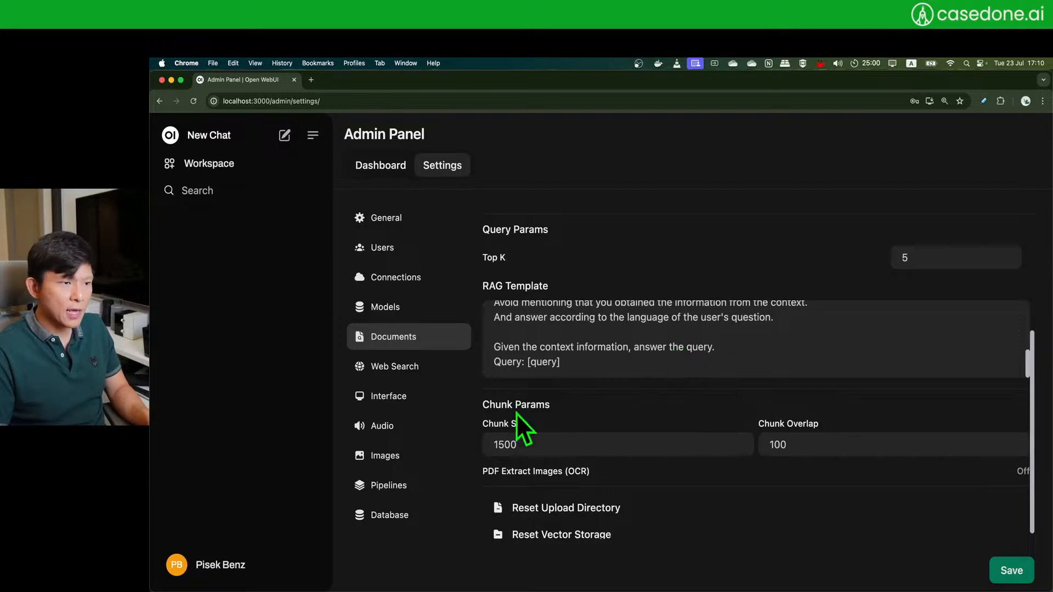
pyautogui.scroll(-1, 733, 407)
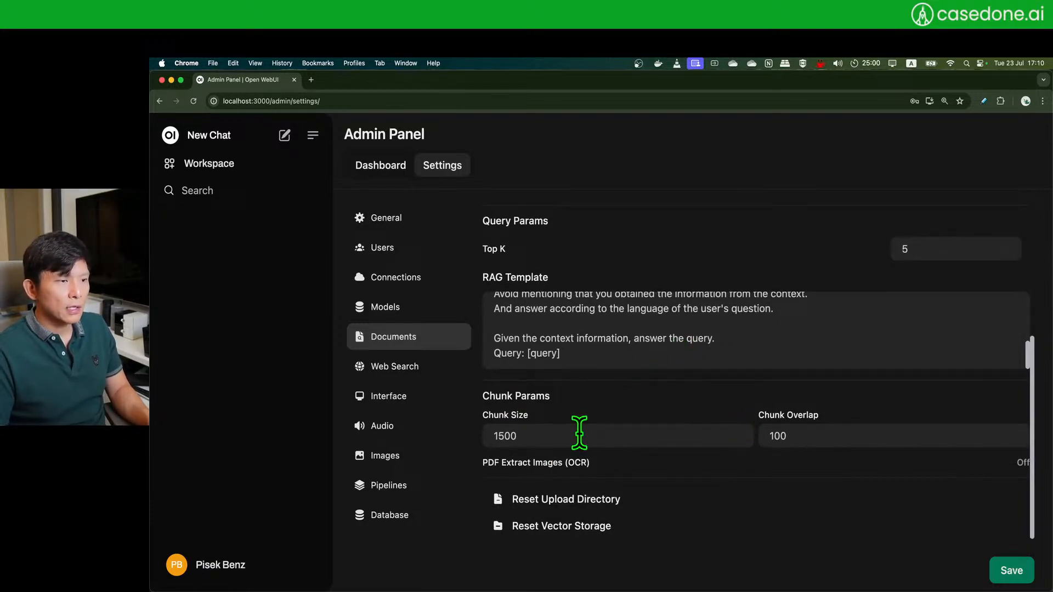
pyautogui.click(841, 435)
pyautogui.click(703, 444)
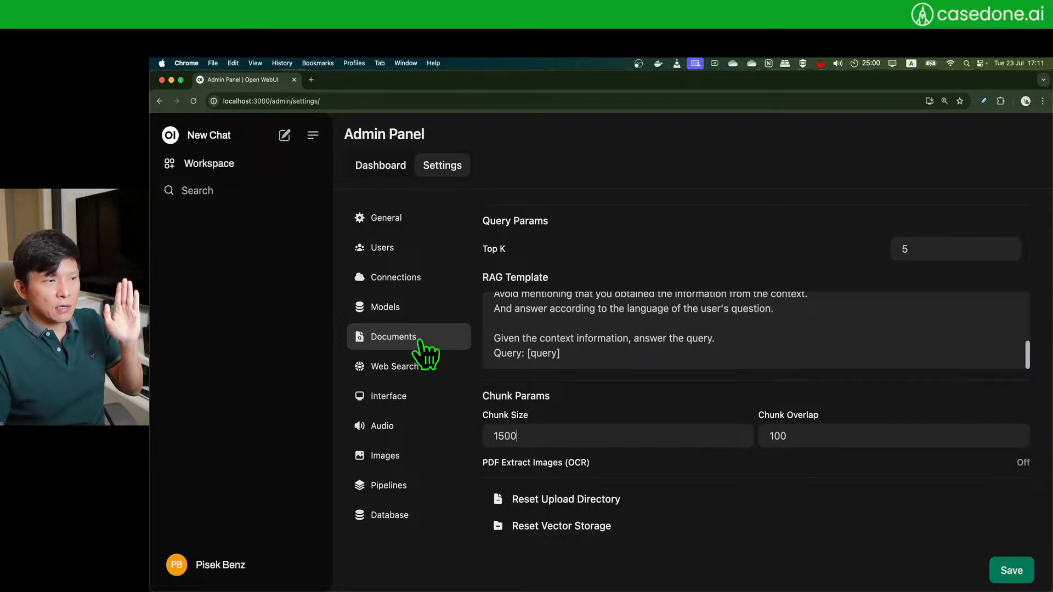
pyautogui.scroll(5, 795, 337)
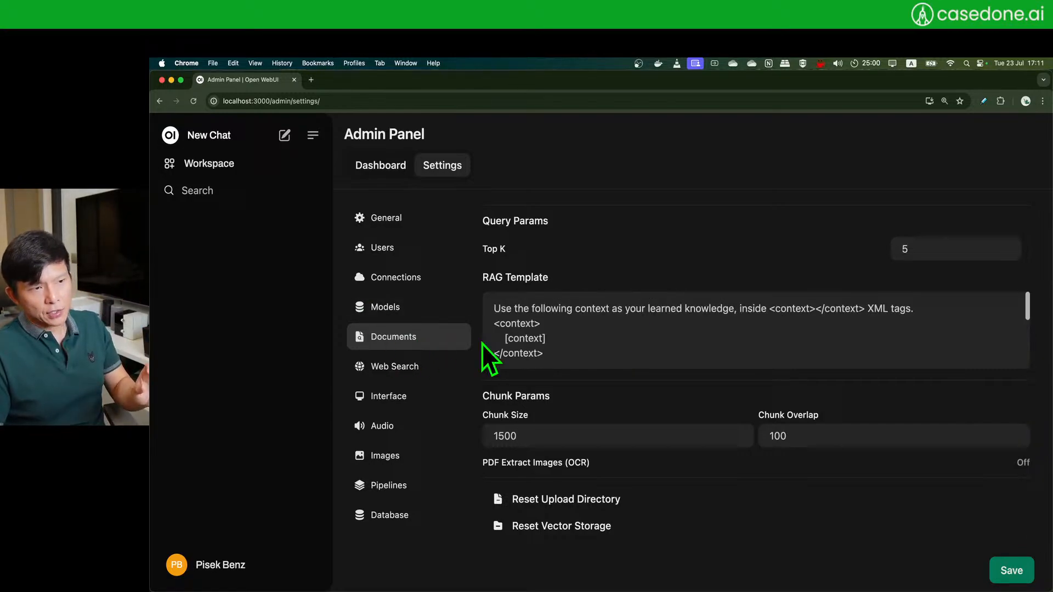
# - Open Web Search settings, dismiss the save-password prompt, and keep duckduckgo as the engine
pyautogui.click(418, 366)
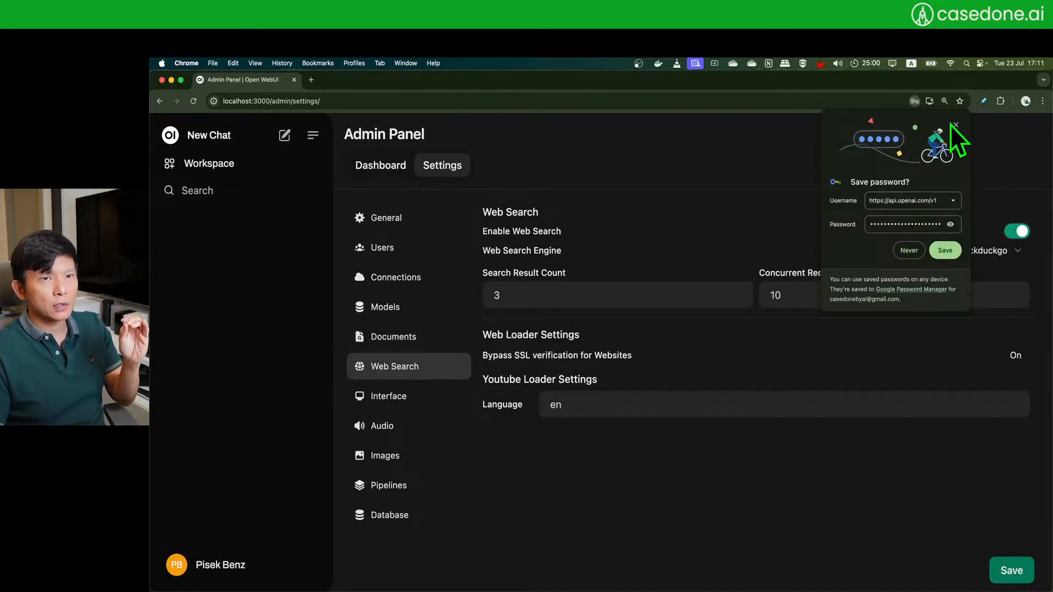
pyautogui.click(955, 125)
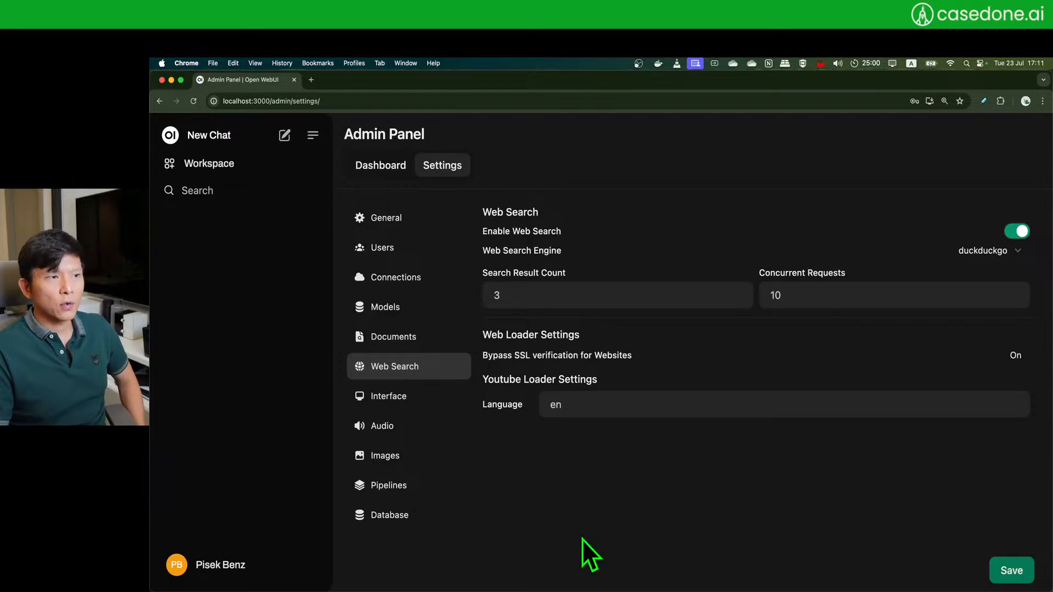
pyautogui.click(1014, 254)
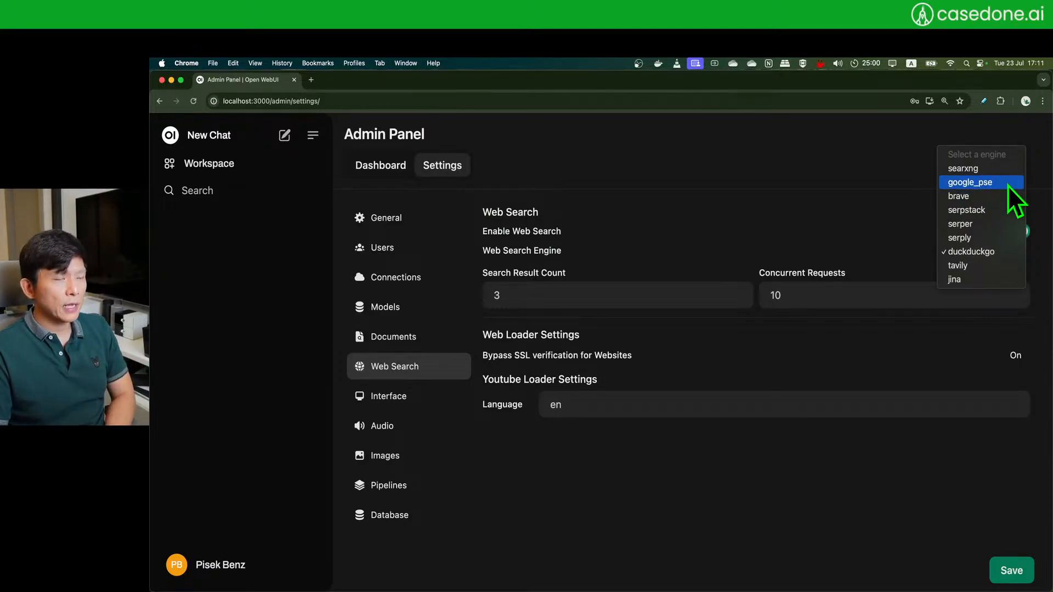
pyautogui.click(791, 161)
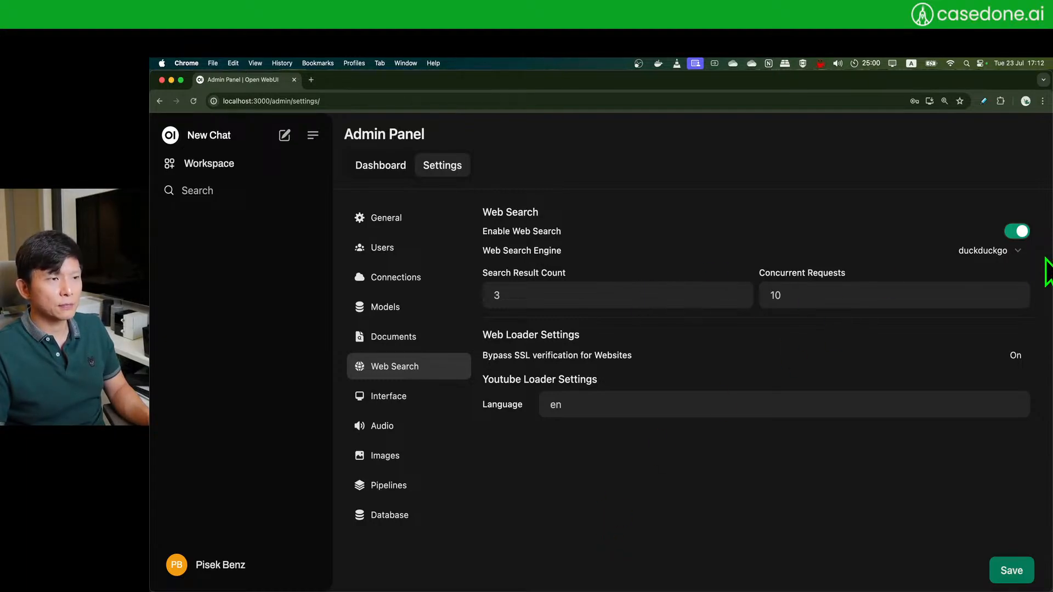
# - Change the Search Result Count from 3 to 5
pyautogui.click(573, 300)
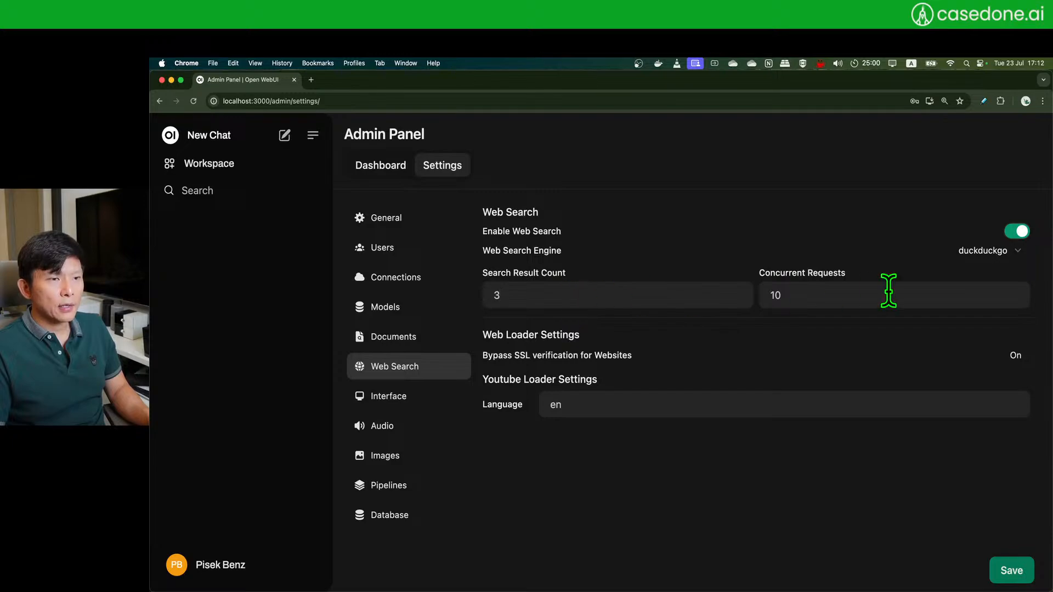
pyautogui.click(614, 294)
pyautogui.press('BackSpace')
pyautogui.write('5')
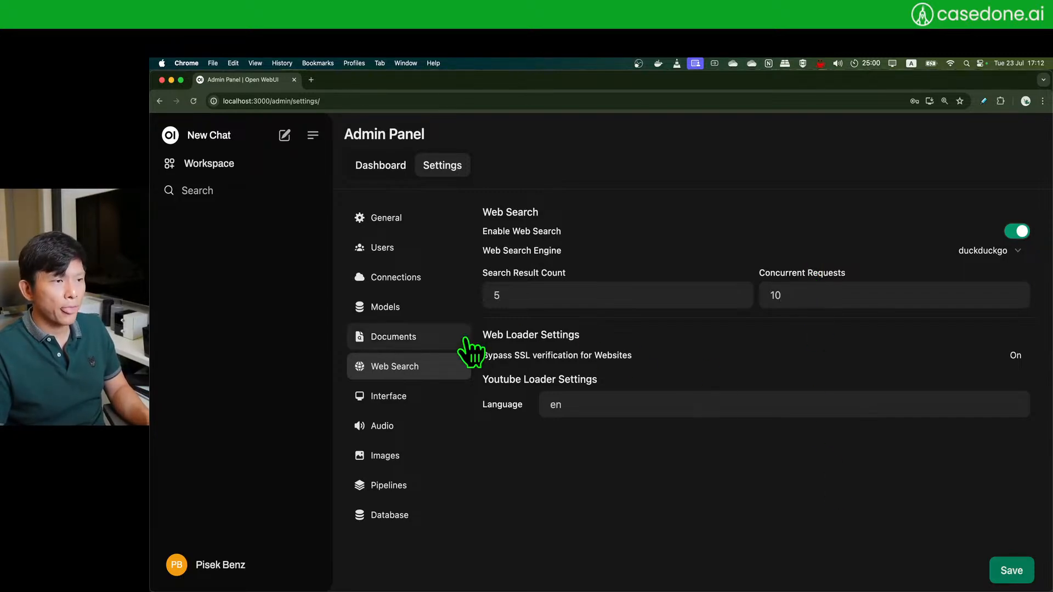
# - Review the loader settings, leaving Bypass SSL verification on, and save the Web Search settings
pyautogui.moveTo(511, 335); pyautogui.dragTo(521, 401)
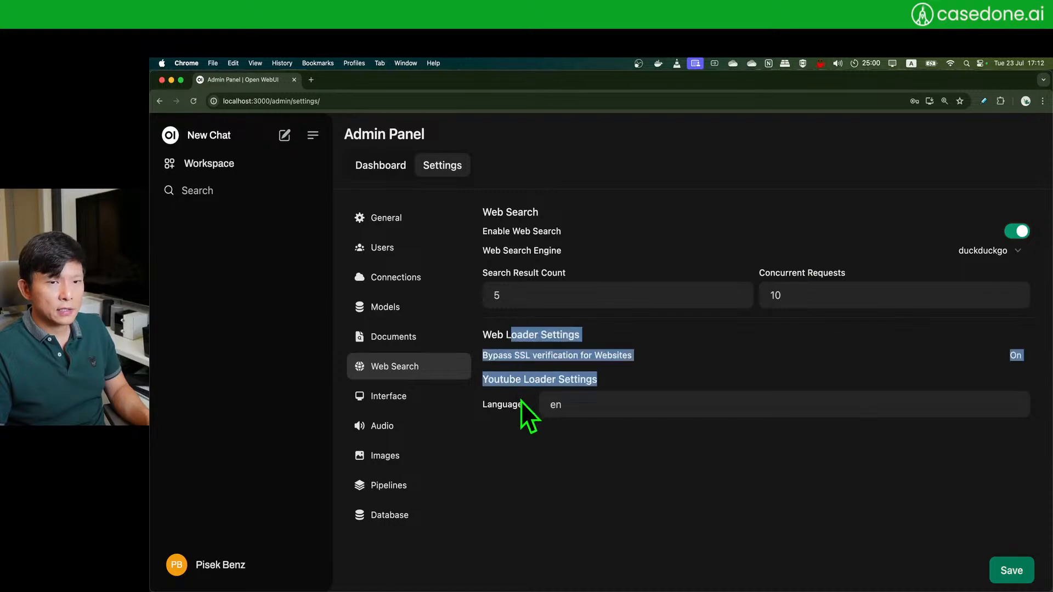
pyautogui.click(673, 442)
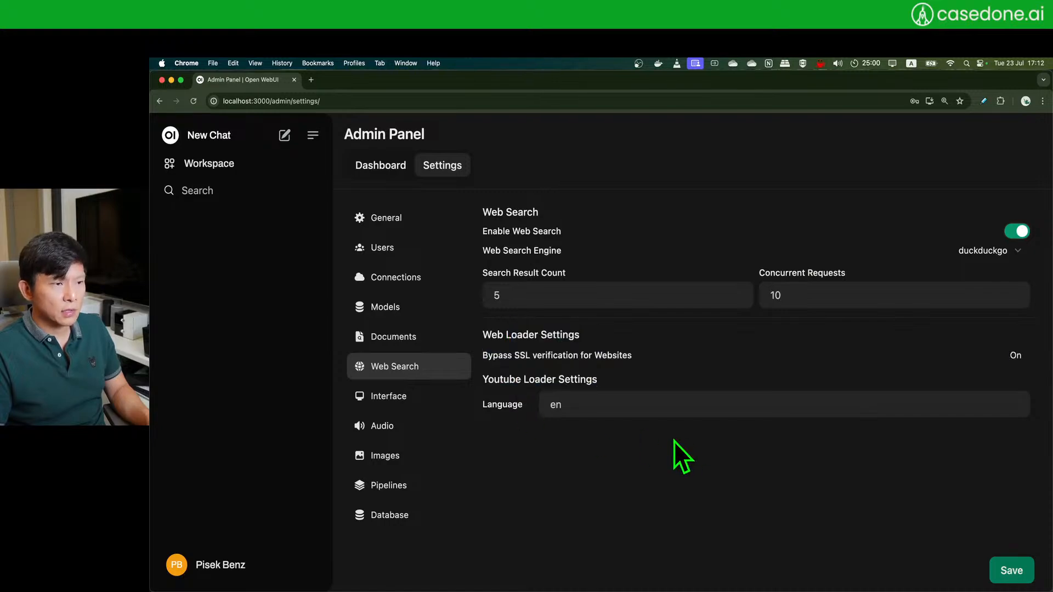
pyautogui.click(1020, 355)
pyautogui.click(1017, 356)
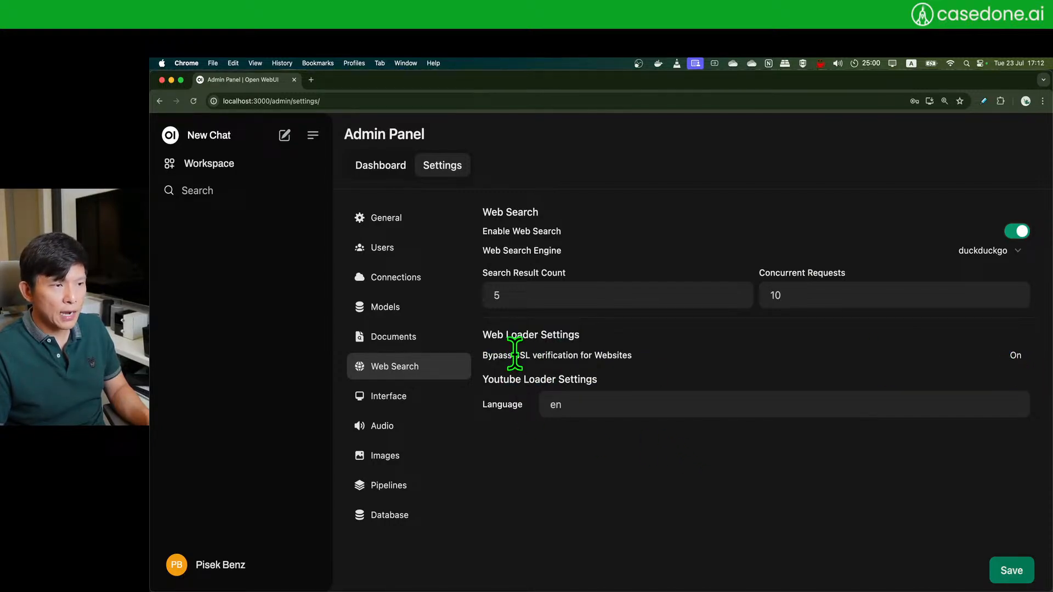
pyautogui.moveTo(514, 354); pyautogui.dragTo(614, 355)
pyautogui.click(698, 356)
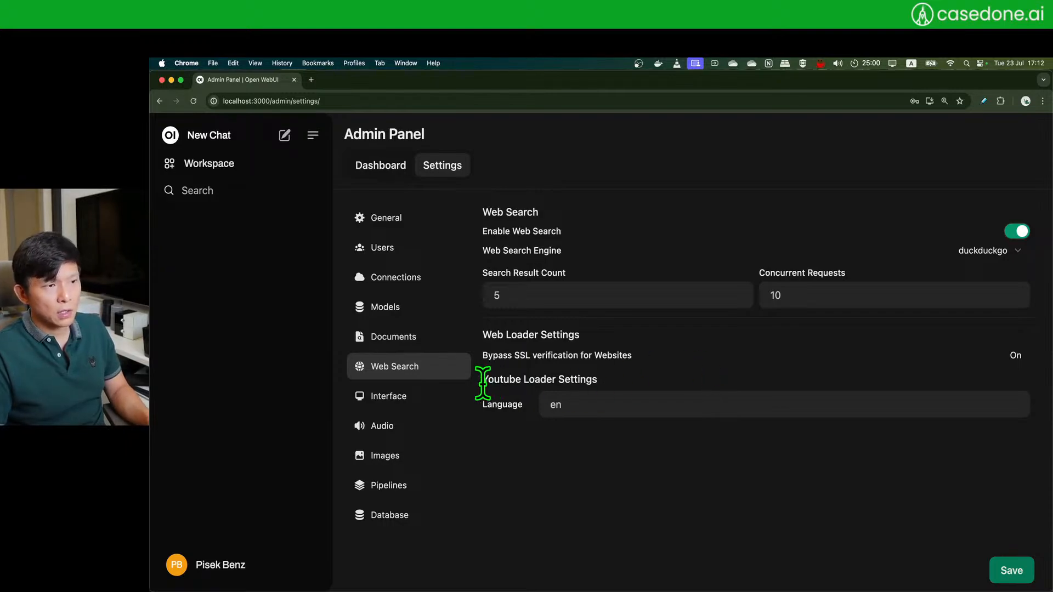
pyautogui.moveTo(479, 378); pyautogui.dragTo(598, 379)
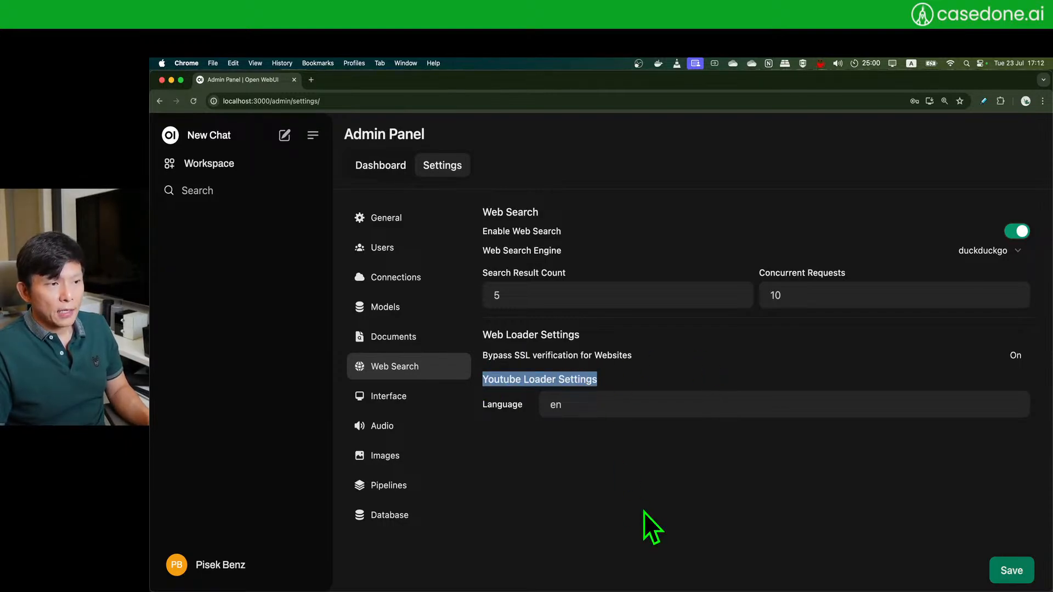
pyautogui.click(558, 421)
pyautogui.moveTo(482, 379); pyautogui.dragTo(604, 378)
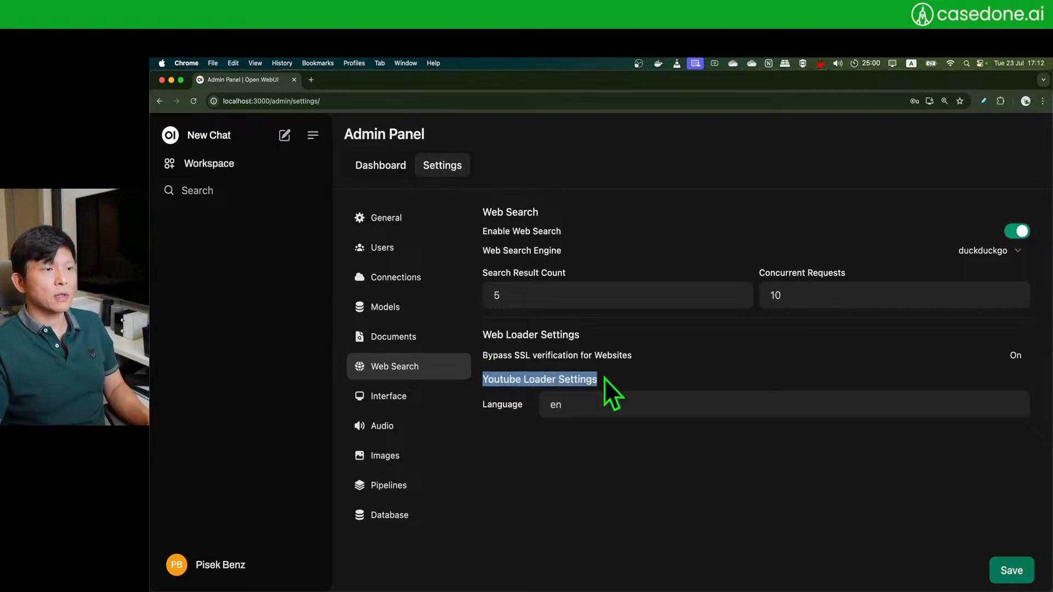
pyautogui.click(630, 498)
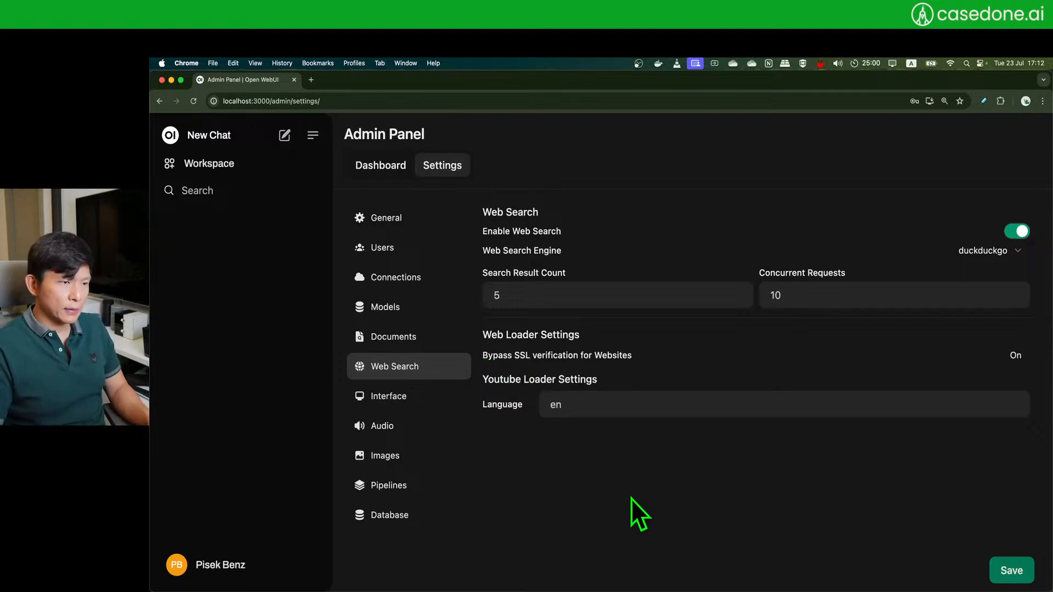
pyautogui.doubleClick(537, 380)
pyautogui.click(648, 379)
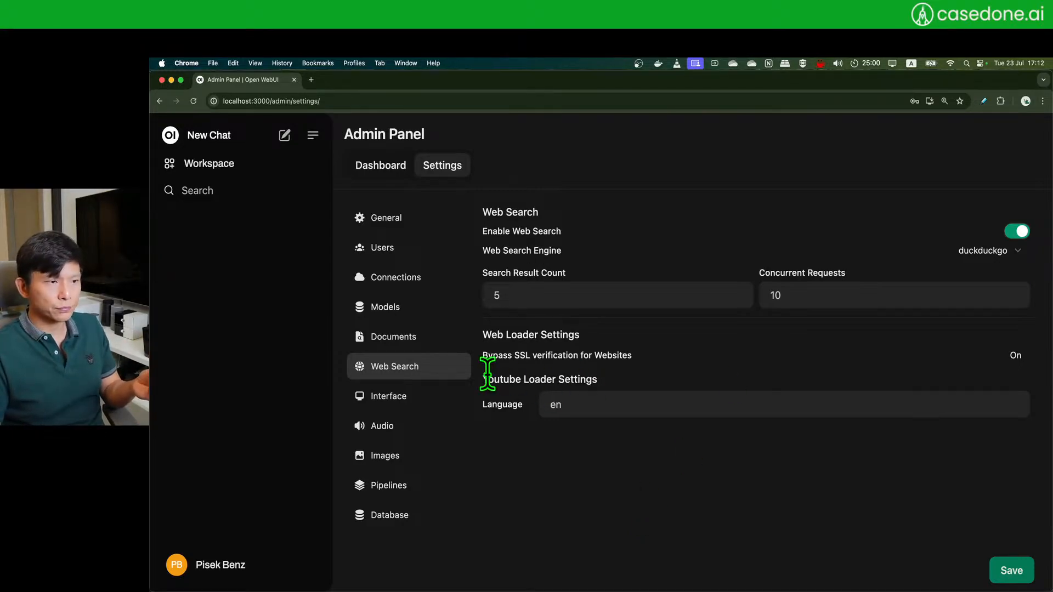
pyautogui.tripleClick(560, 380)
pyautogui.click(577, 376)
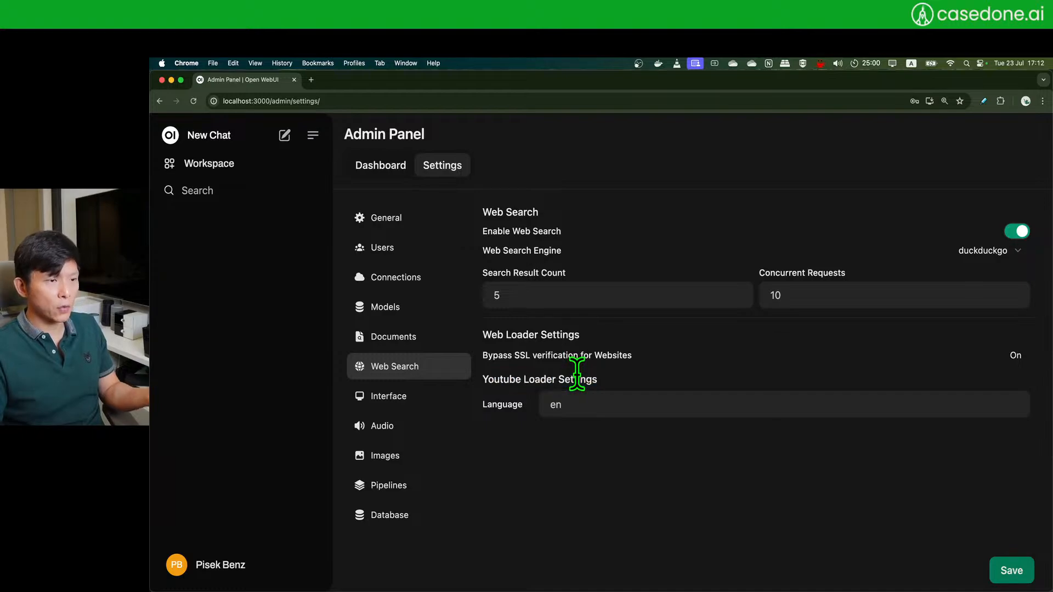
pyautogui.click(1012, 579)
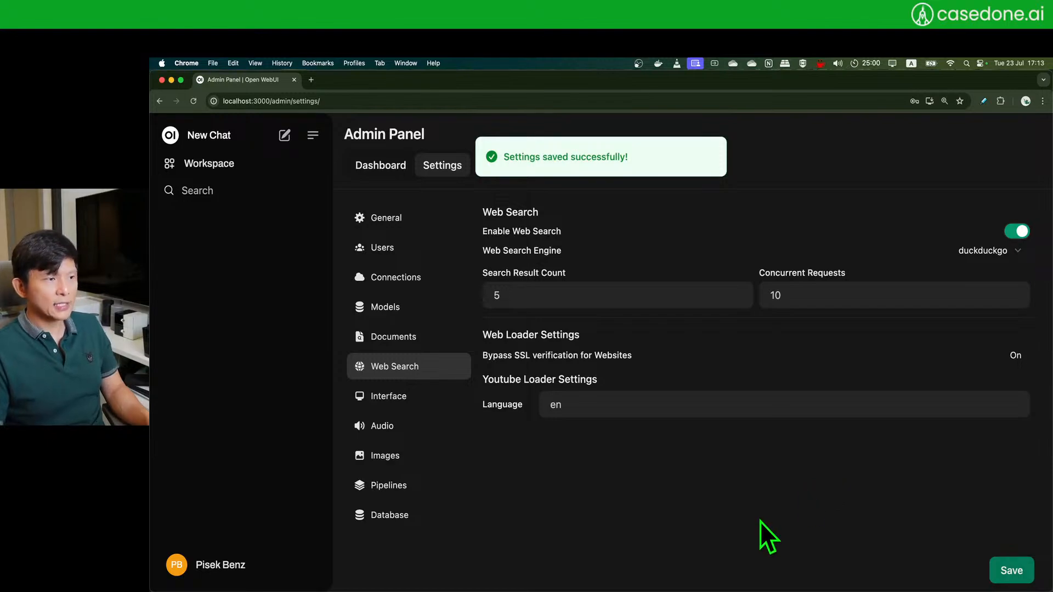
pyautogui.click(391, 399)
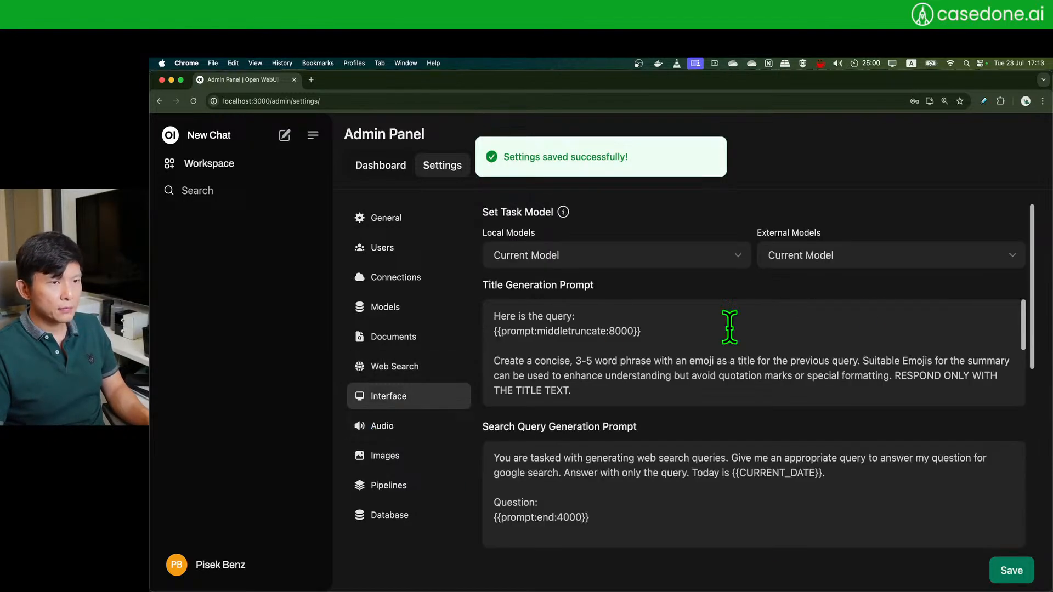
pyautogui.scroll(-5, 592, 318)
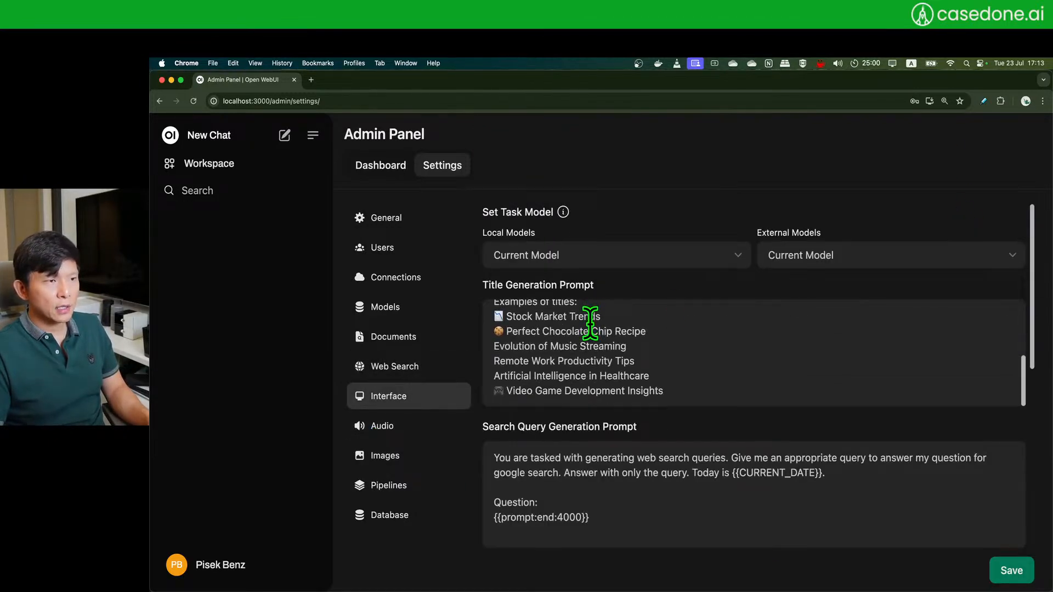
pyautogui.scroll(5, 595, 326)
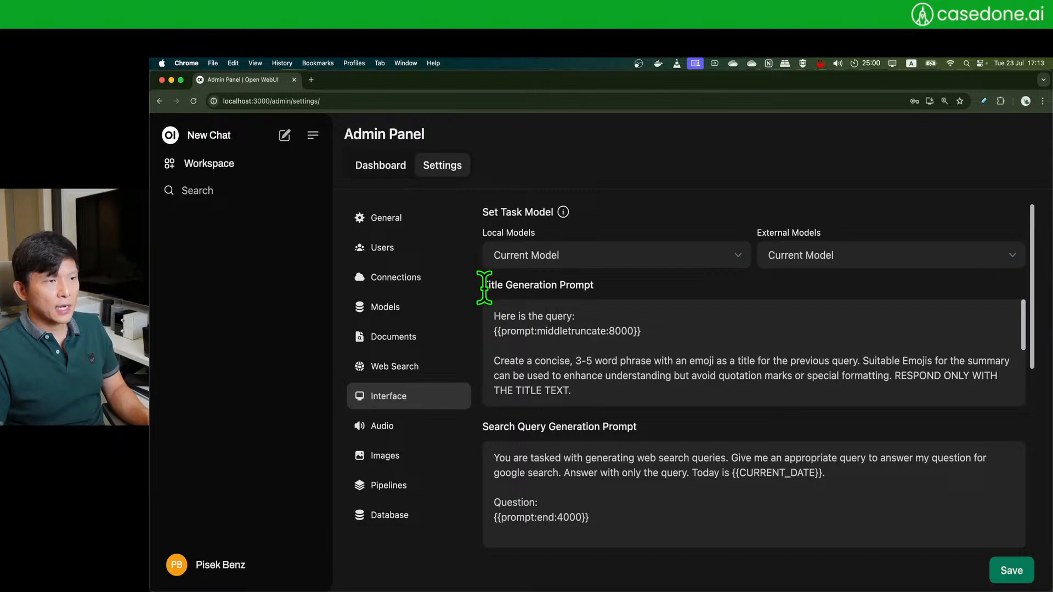
pyautogui.moveTo(481, 286); pyautogui.dragTo(601, 287)
pyautogui.click(634, 362)
pyautogui.scroll(-3, 624, 364)
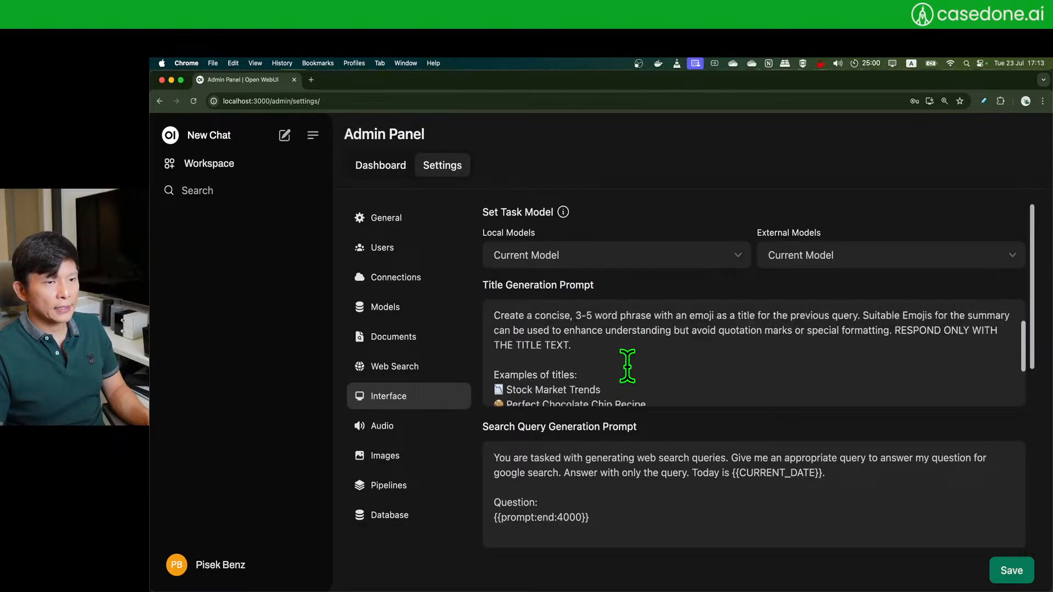
pyautogui.scroll(3, 597, 351)
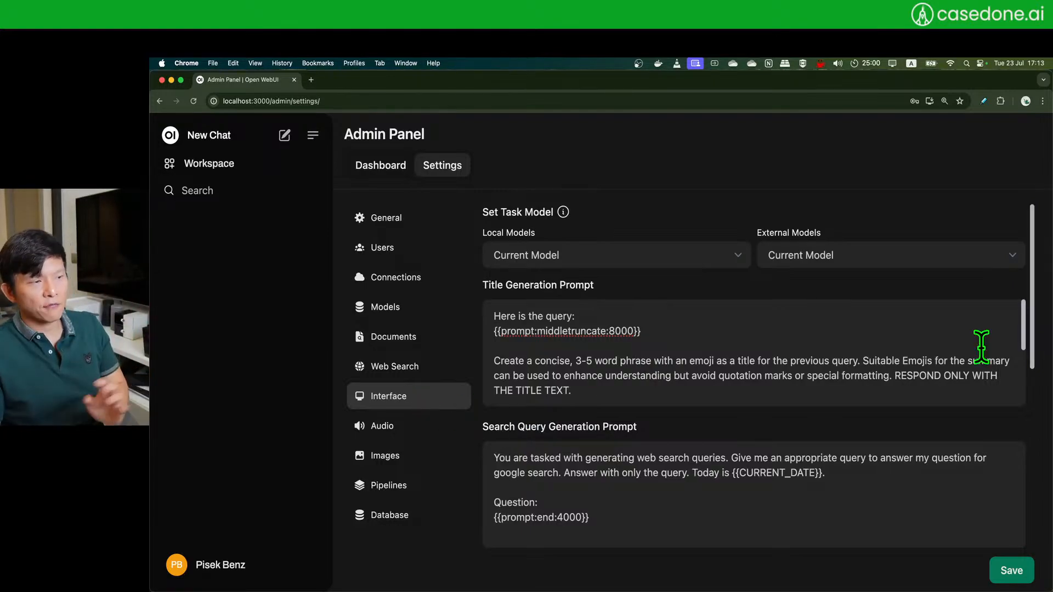
pyautogui.moveTo(1029, 337); pyautogui.dragTo(1027, 520)
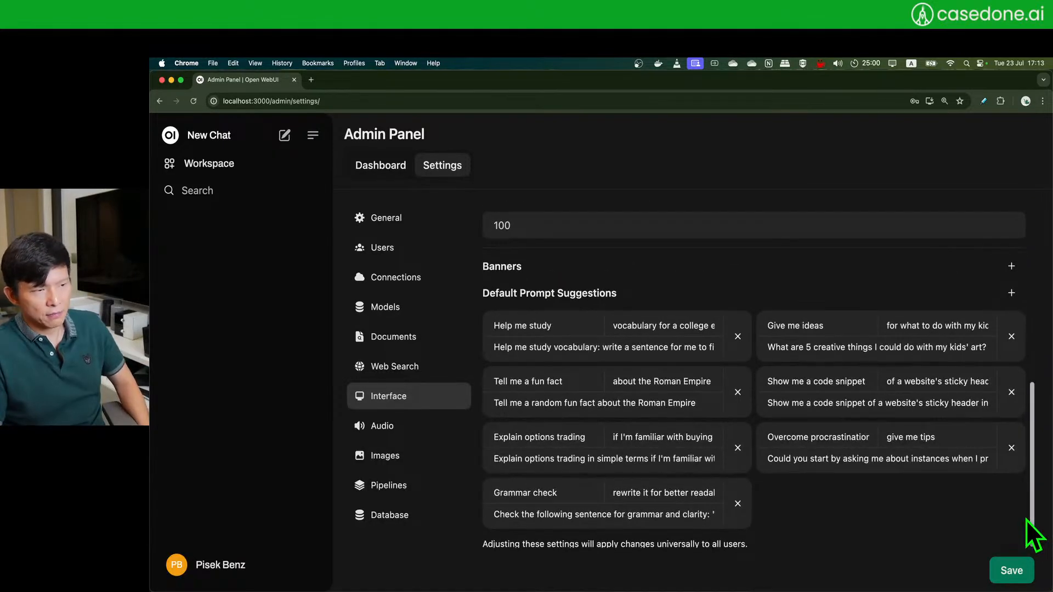
pyautogui.scroll(10, 597, 380)
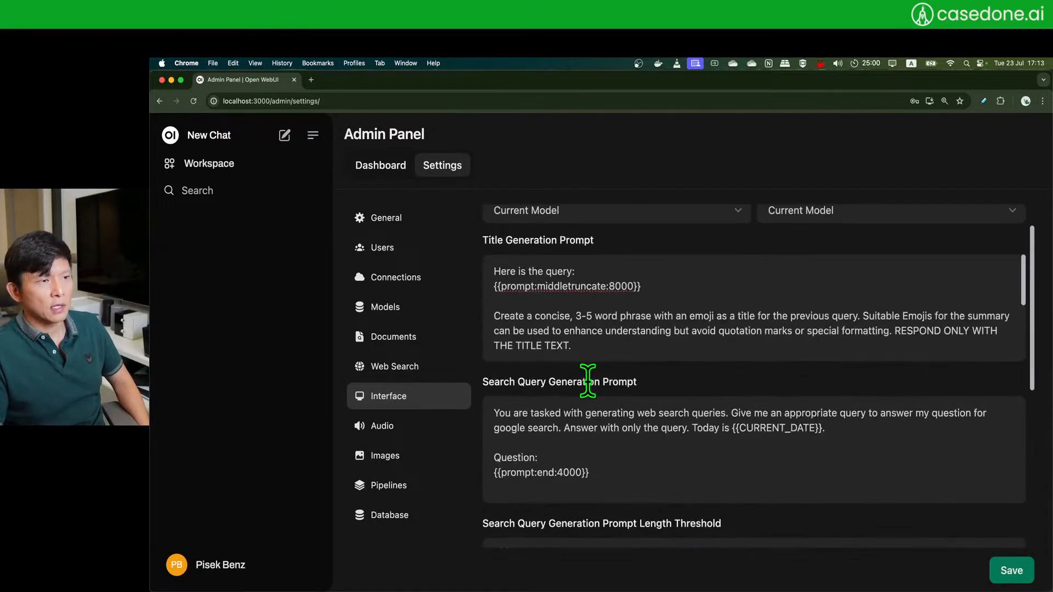
pyautogui.scroll(3, 588, 381)
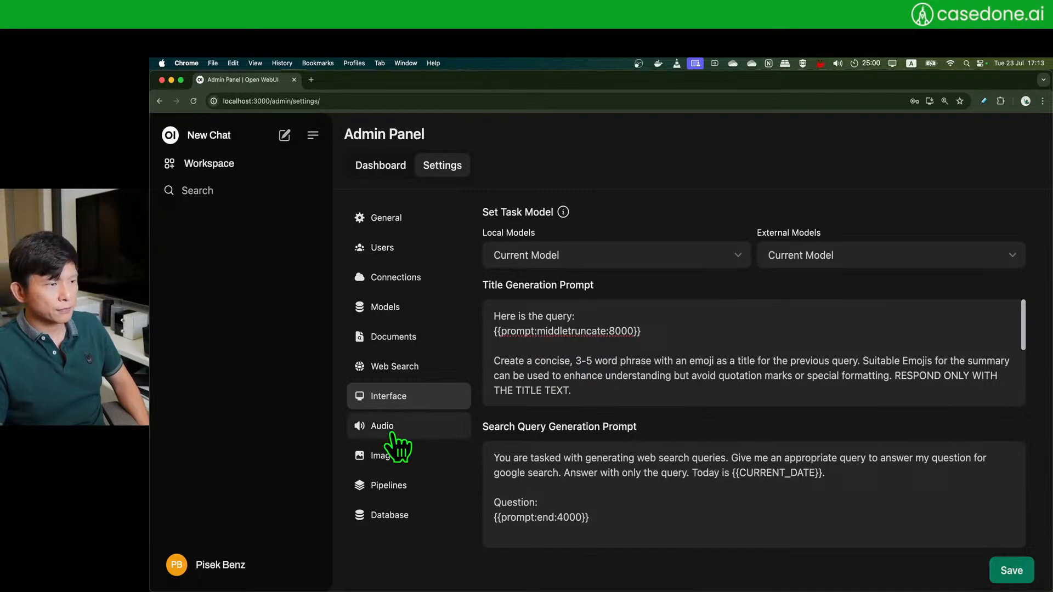
# - Open Audio settings and review the STT engines, keeping Whisper (Local), then the TTS engines
pyautogui.click(395, 433)
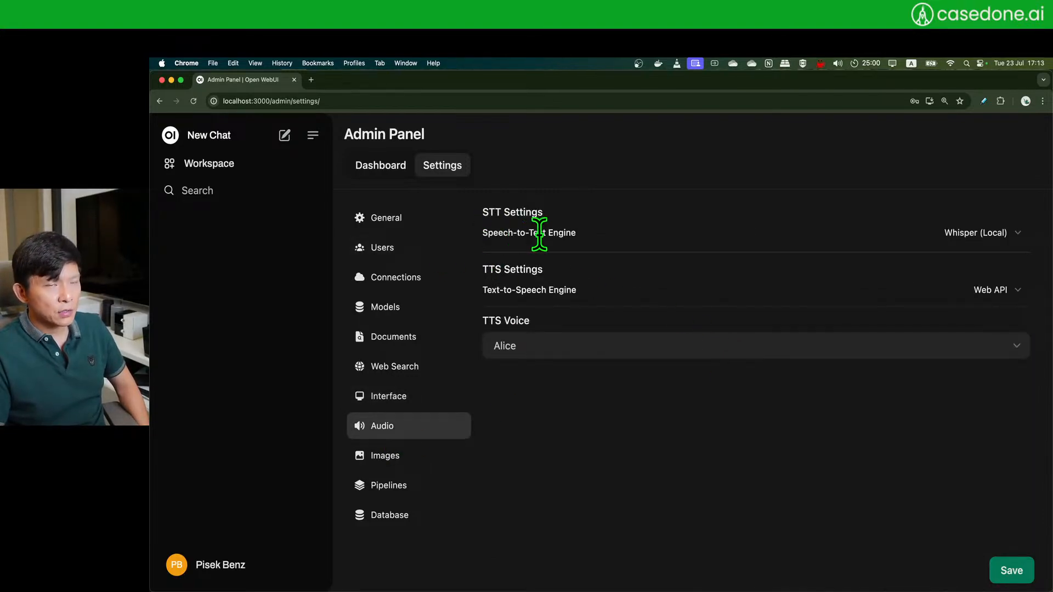
pyautogui.click(1019, 234)
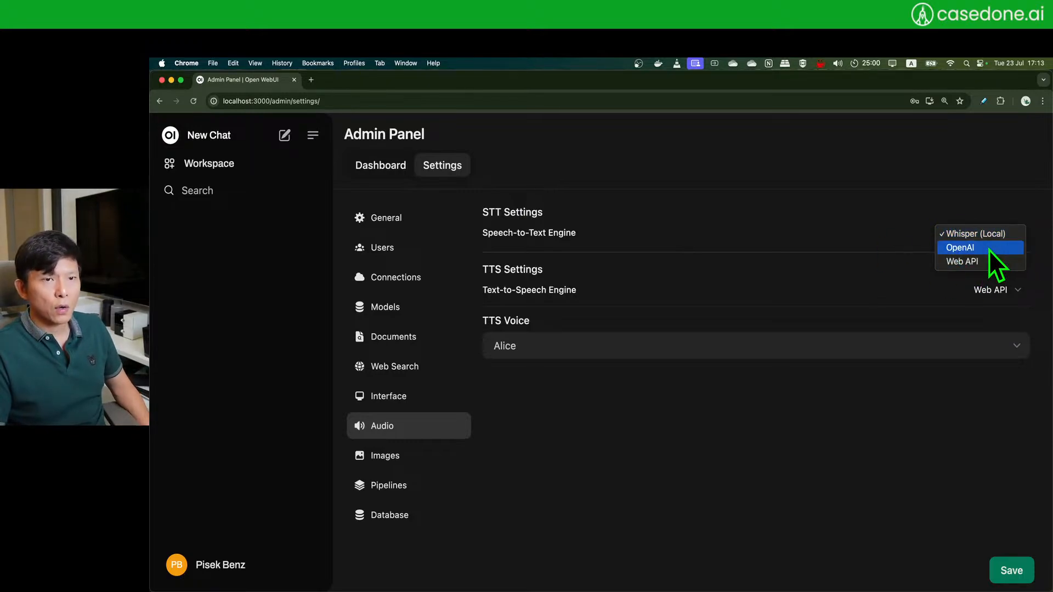
pyautogui.click(753, 412)
pyautogui.click(1004, 289)
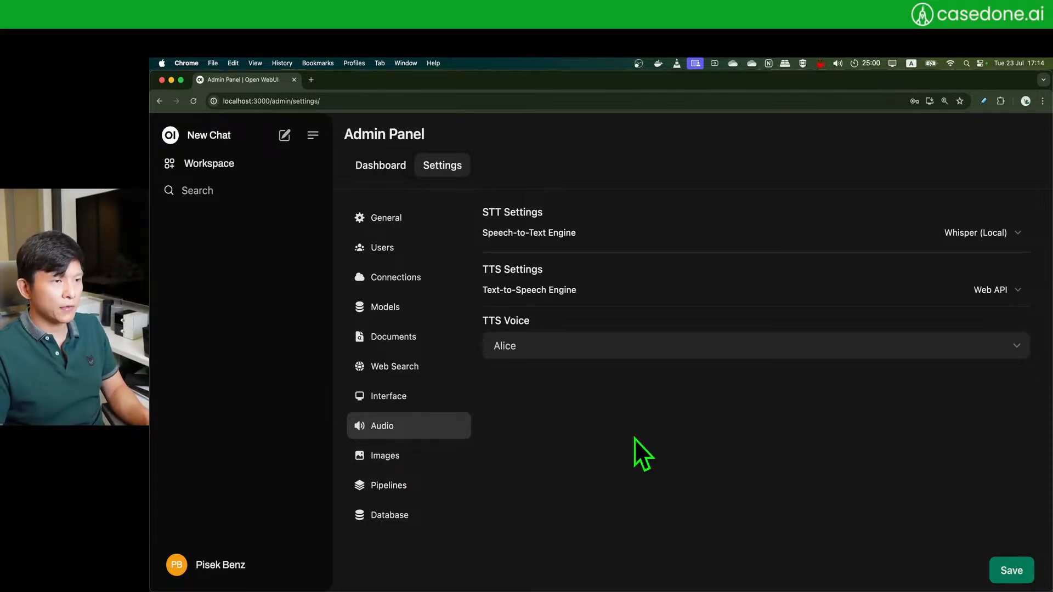
# - Open the Images settings and review the engine list, keeping Open AI (Dall-E)
pyautogui.click(408, 454)
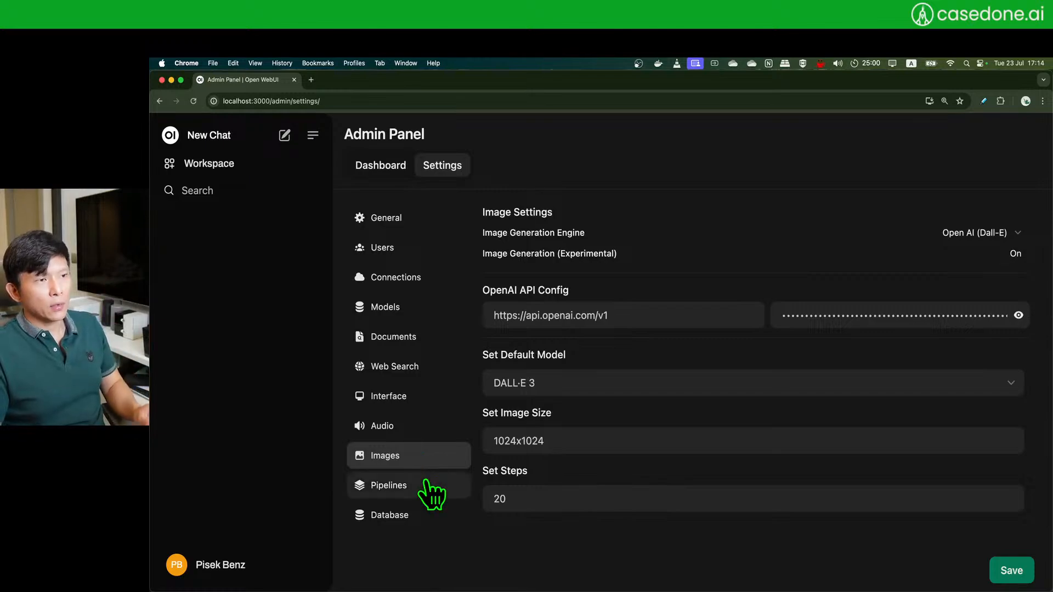
pyautogui.click(995, 233)
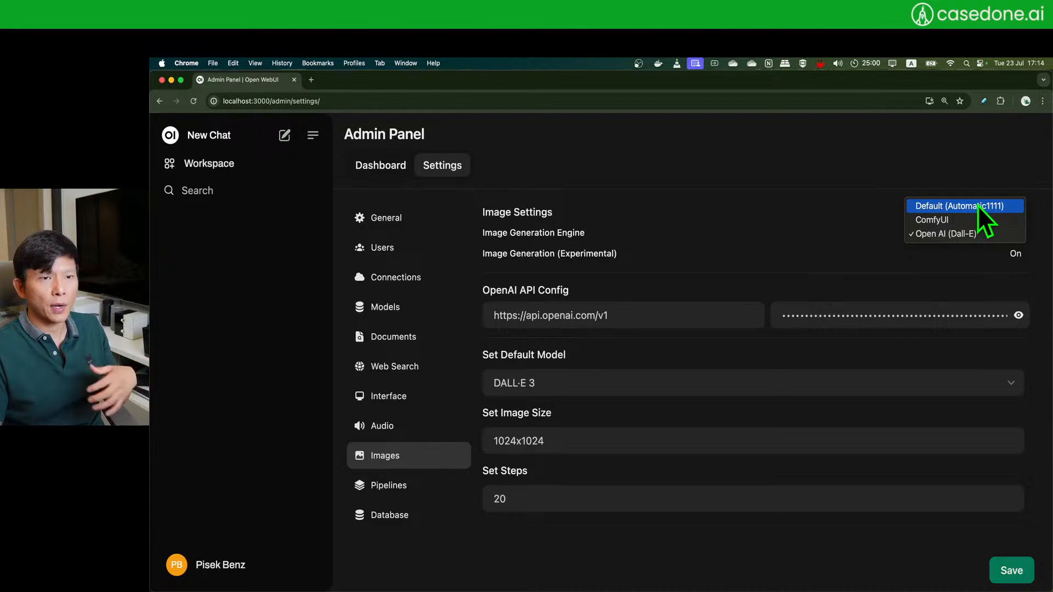
pyautogui.click(808, 176)
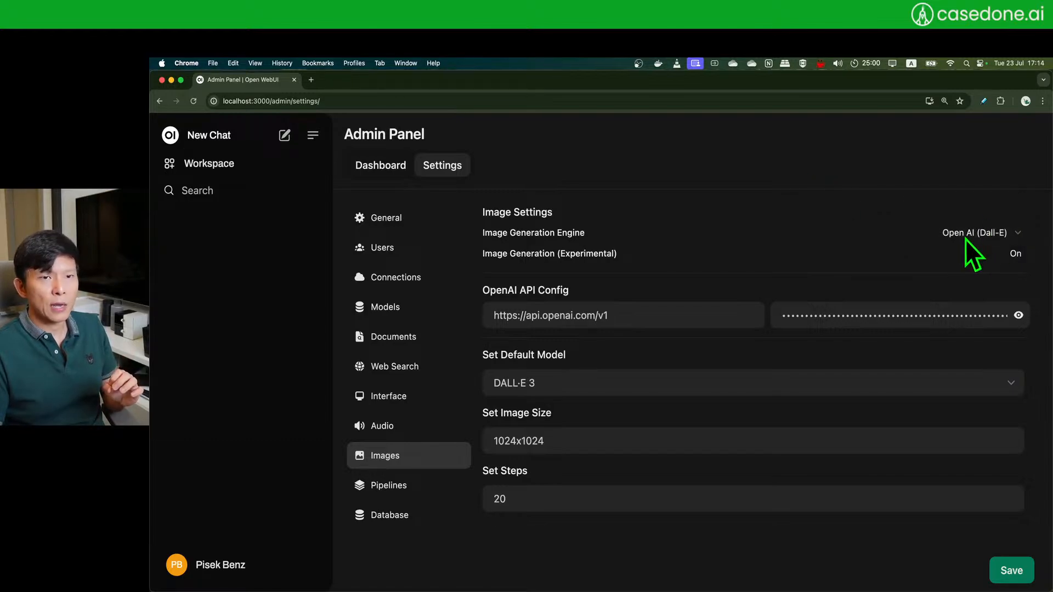
pyautogui.click(993, 236)
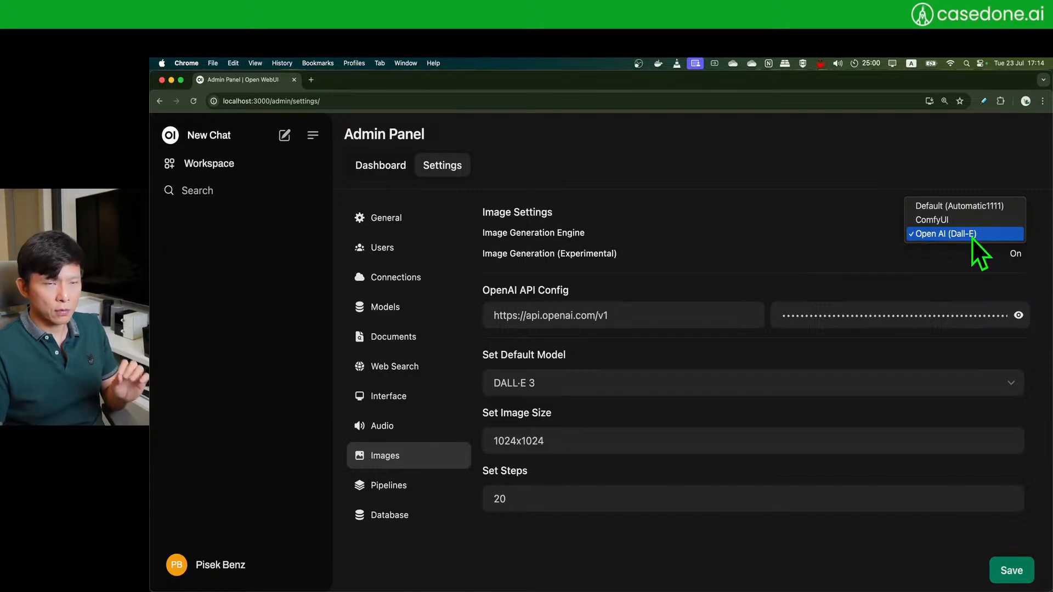
pyautogui.click(972, 237)
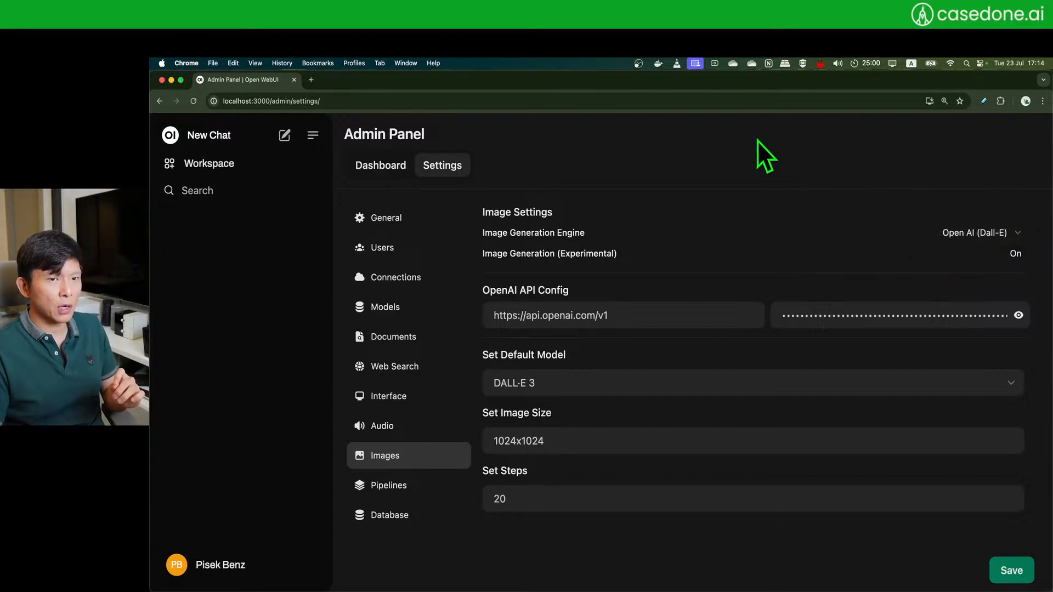
# - Toggle image generation off and back on, then inspect the OpenAI API URL
pyautogui.click(1013, 261)
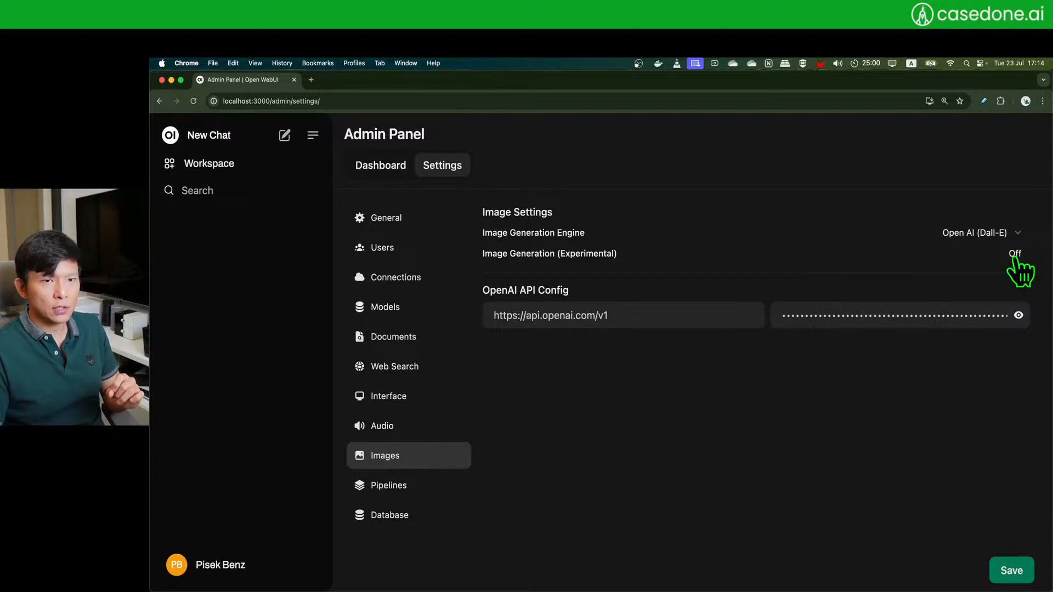
pyautogui.click(1013, 261)
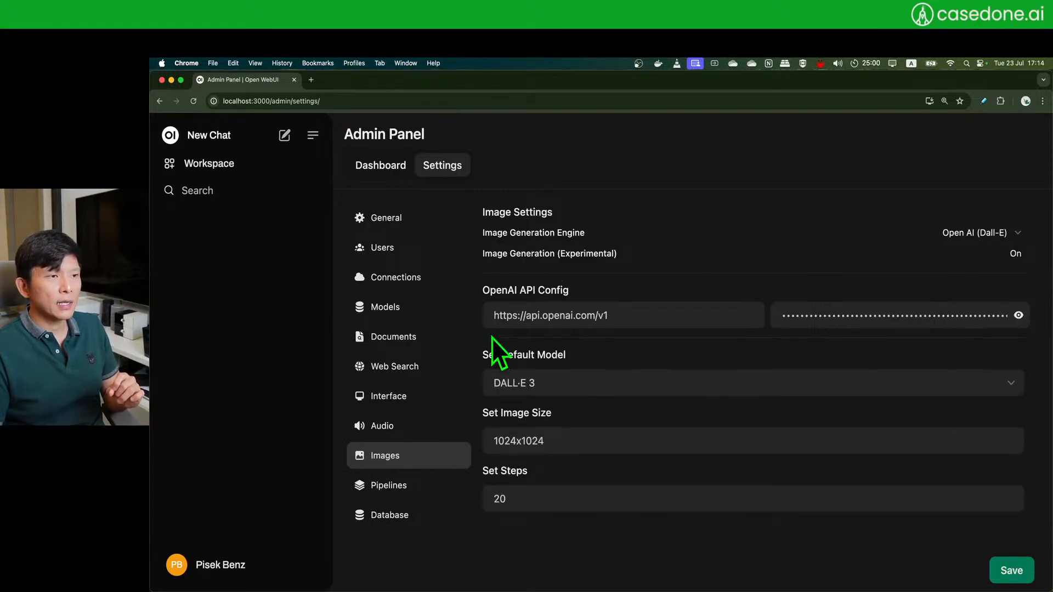
pyautogui.click(694, 311)
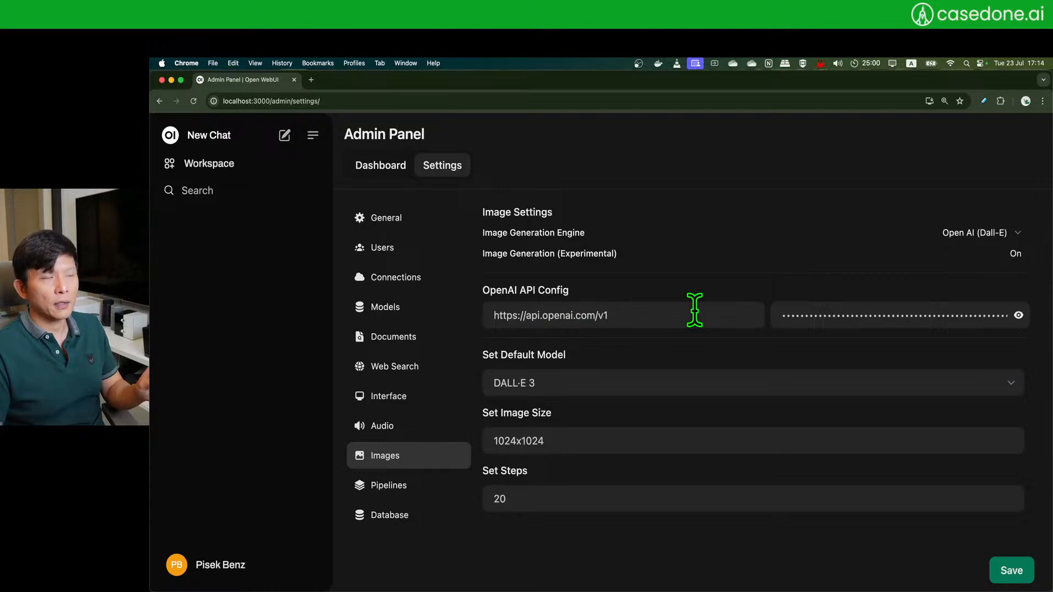
pyautogui.doubleClick(584, 315)
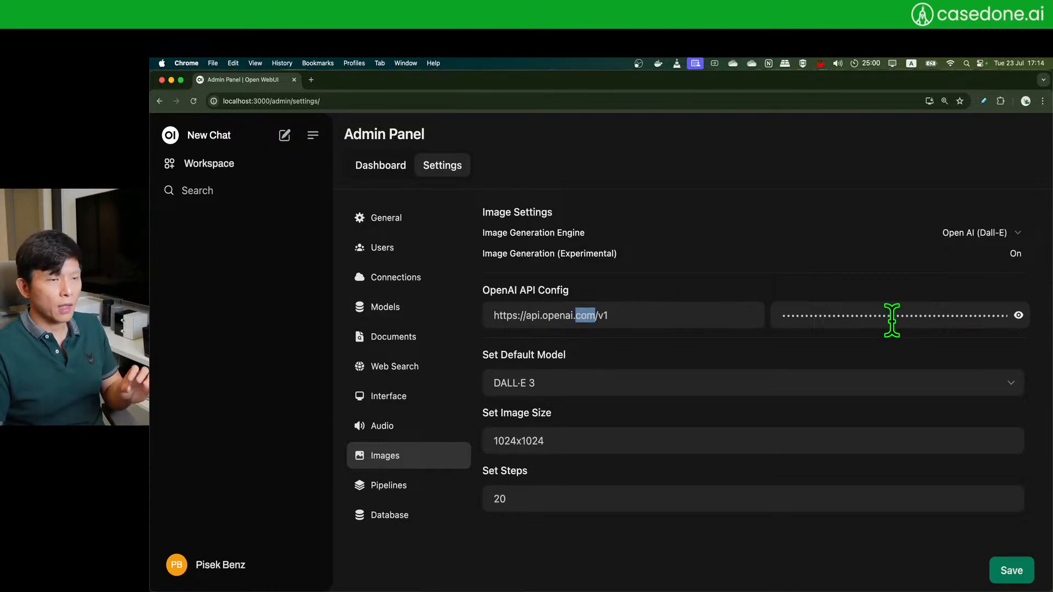
# - Try DALL·E 2, then keep DALL·E 3 as default model with 1024x1024 size
pyautogui.click(646, 381)
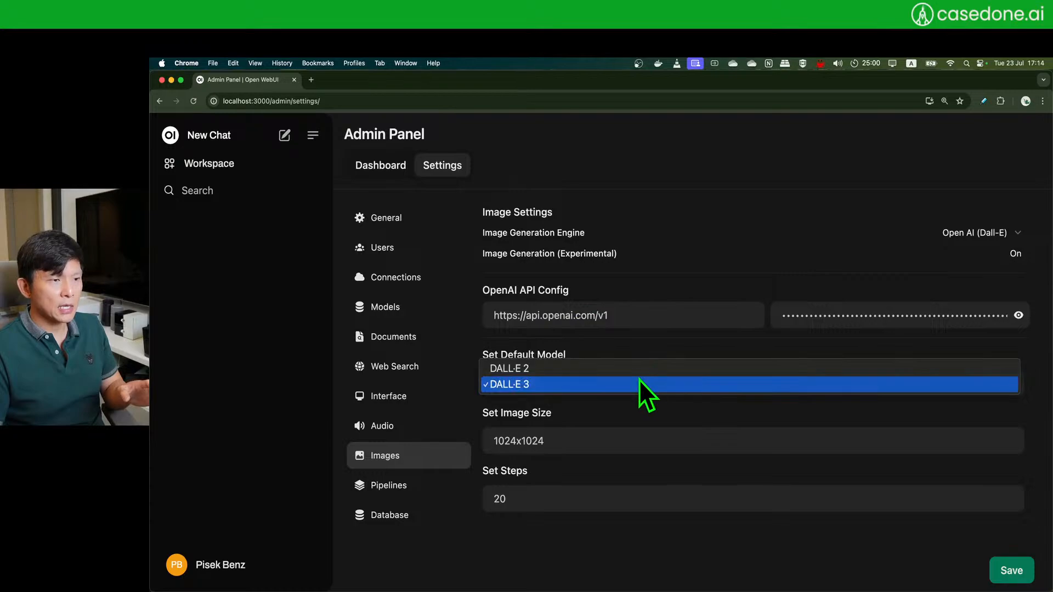
pyautogui.click(548, 387)
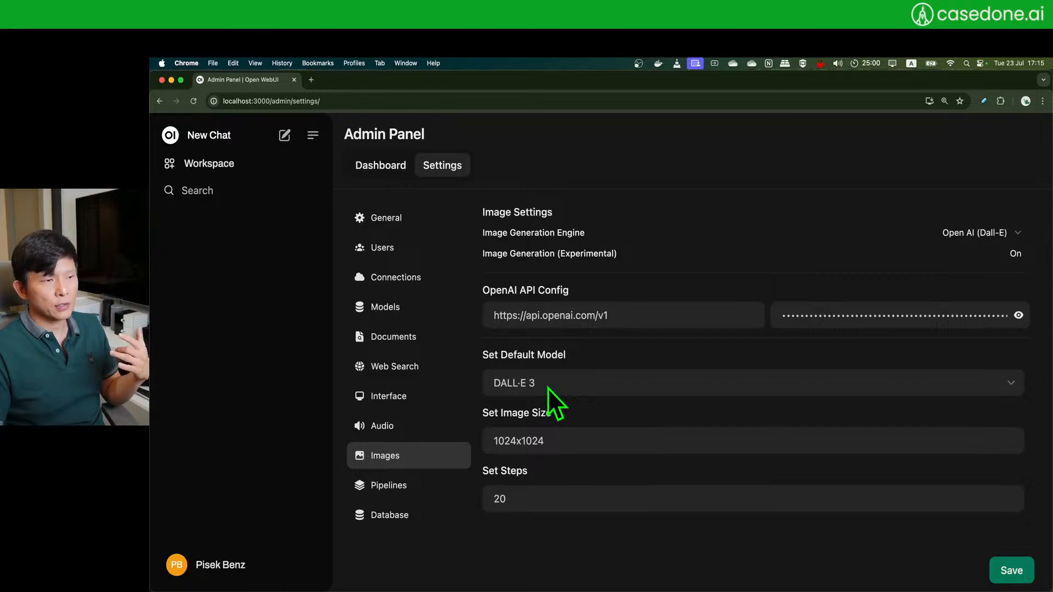
pyautogui.click(548, 388)
pyautogui.click(558, 372)
pyautogui.click(554, 389)
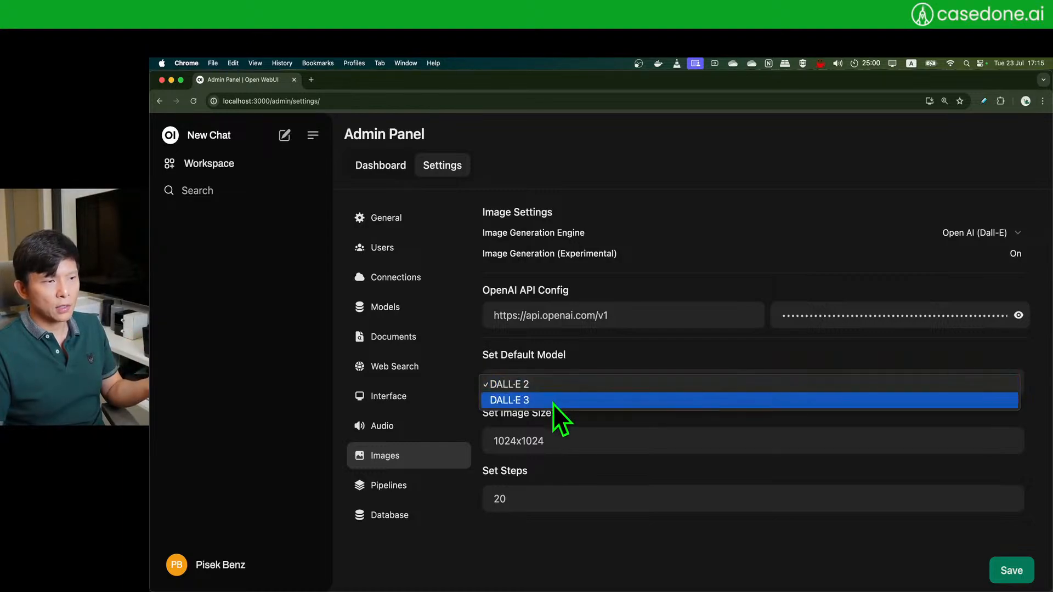
pyautogui.click(553, 403)
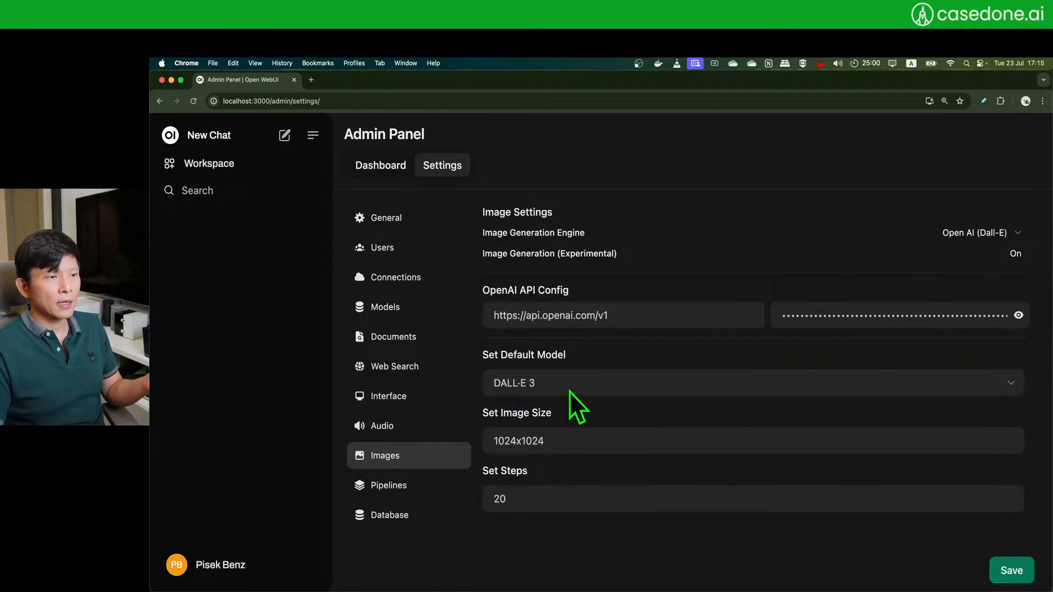
pyautogui.moveTo(569, 440); pyautogui.dragTo(480, 445)
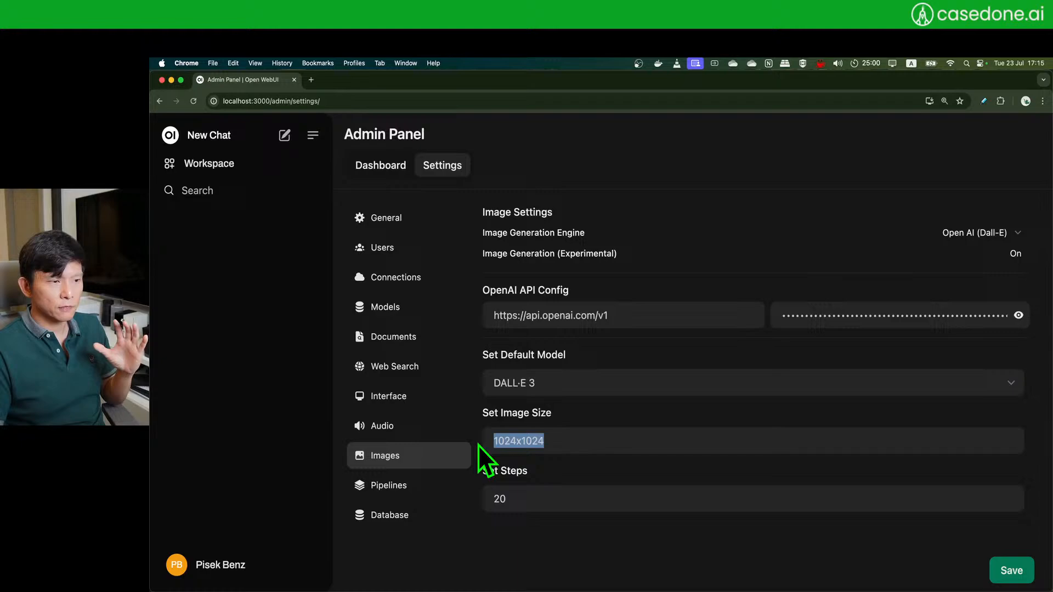
pyautogui.click(571, 444)
pyautogui.click(545, 391)
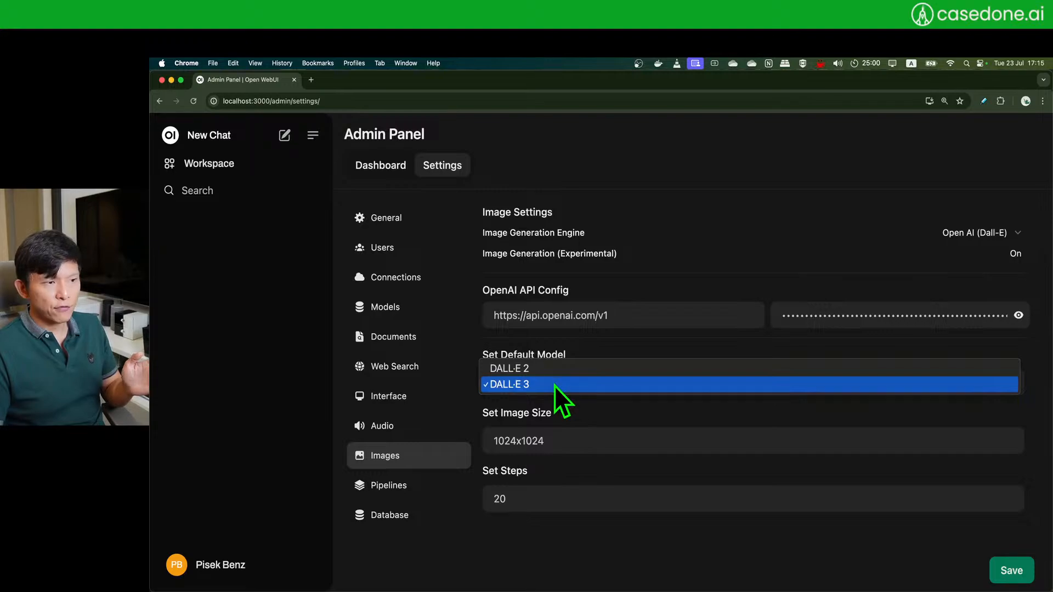
pyautogui.click(554, 384)
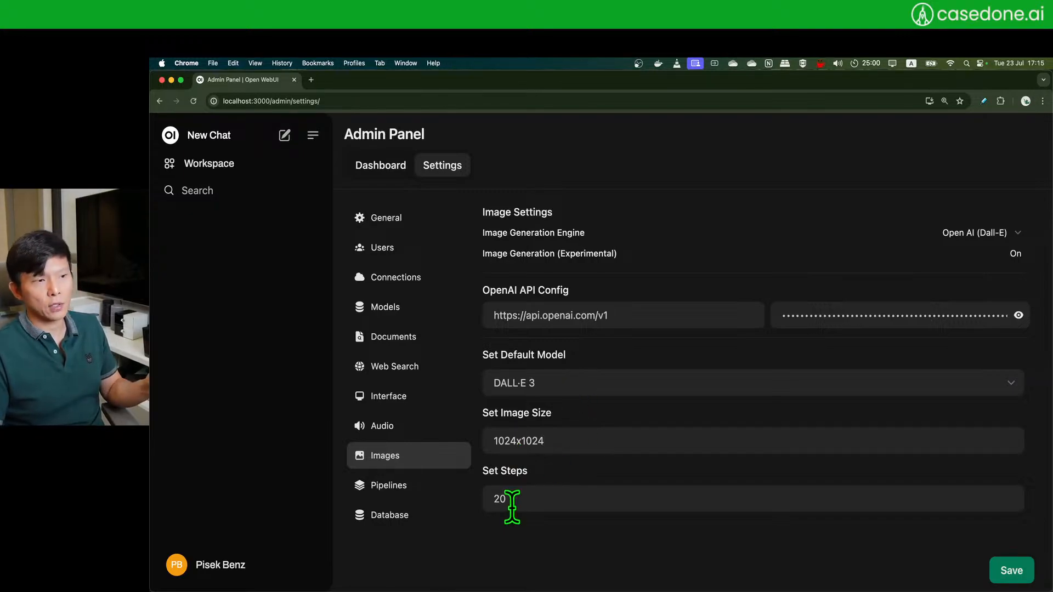
# - Raise image steps from 20 to 50, save, and view the Pipelines page
pyautogui.moveTo(505, 499); pyautogui.dragTo(584, 496)
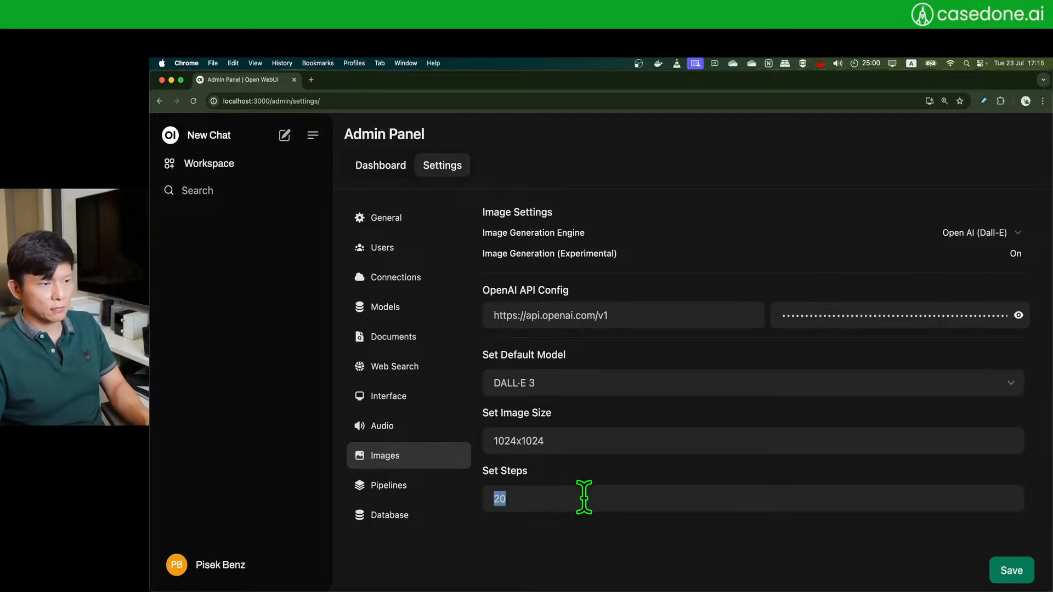
pyautogui.write('50')
pyautogui.click(1010, 568)
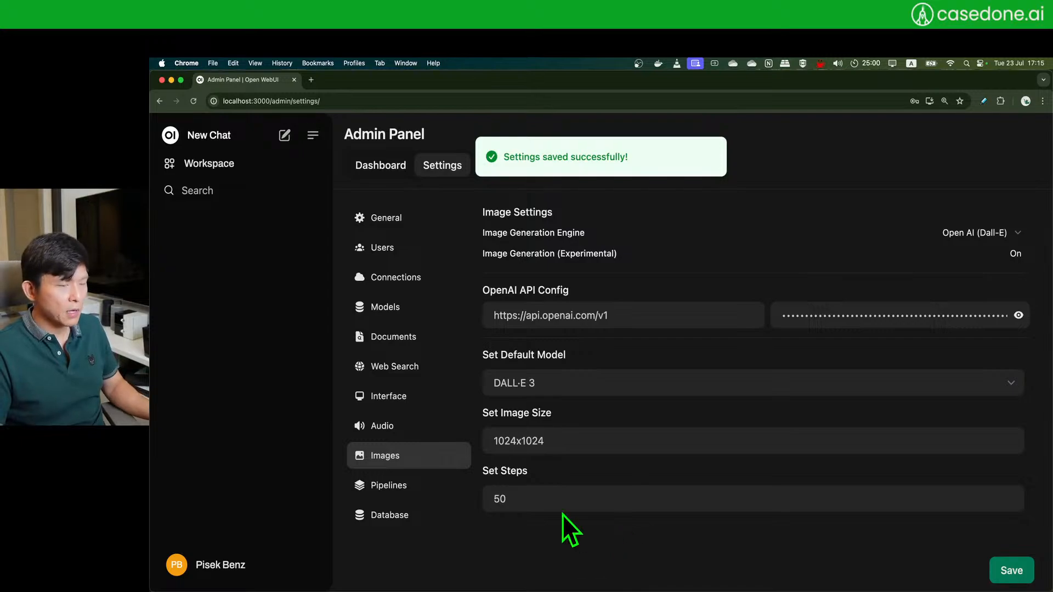
pyautogui.click(390, 489)
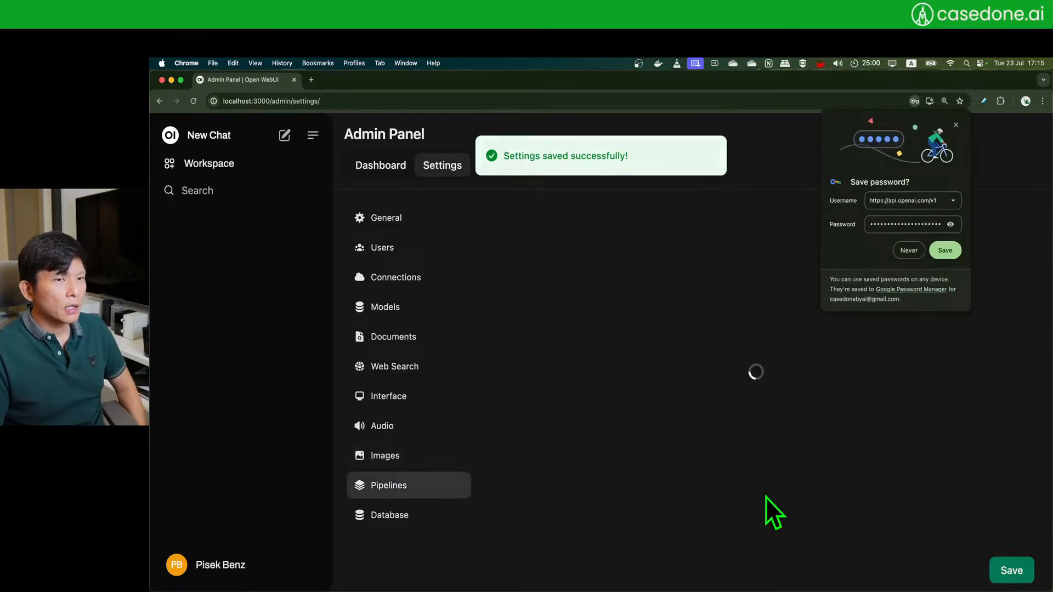
pyautogui.click(954, 125)
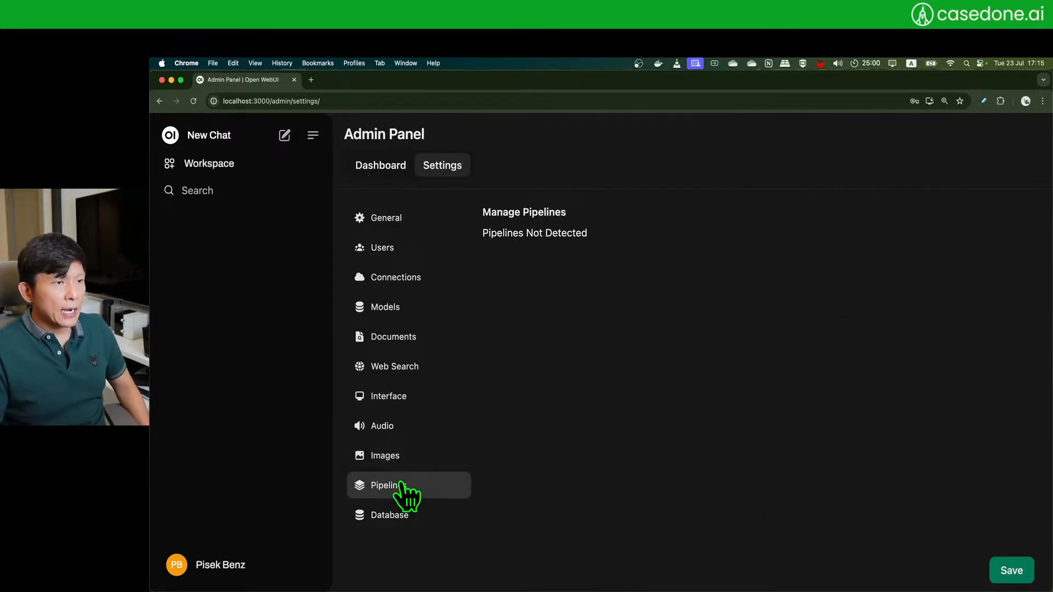
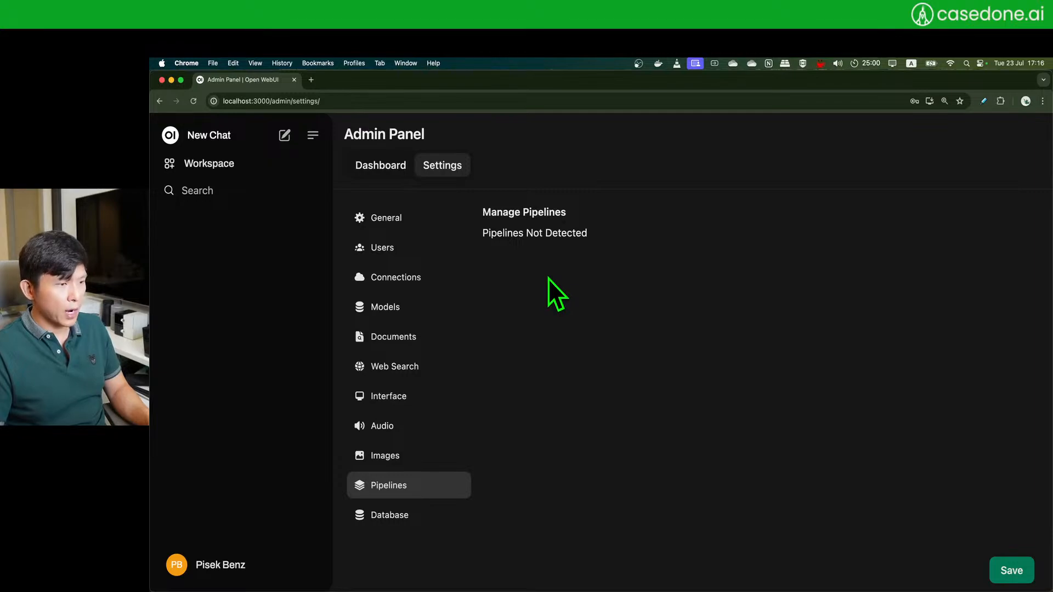
# - Go from Database settings to the Dashboard to see both users: one admin, one regular user
pyautogui.click(393, 520)
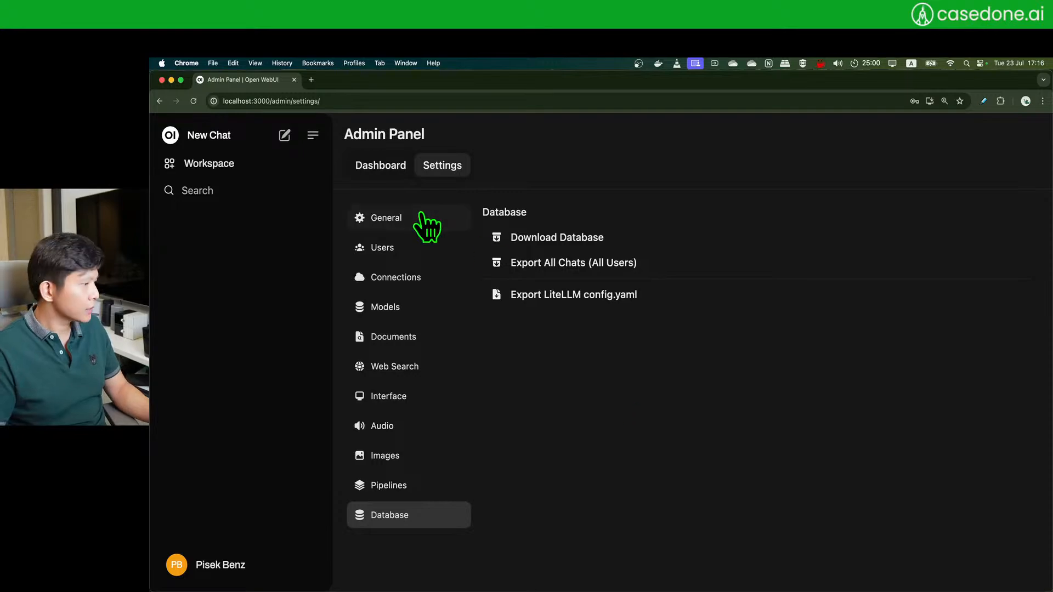
pyautogui.click(383, 166)
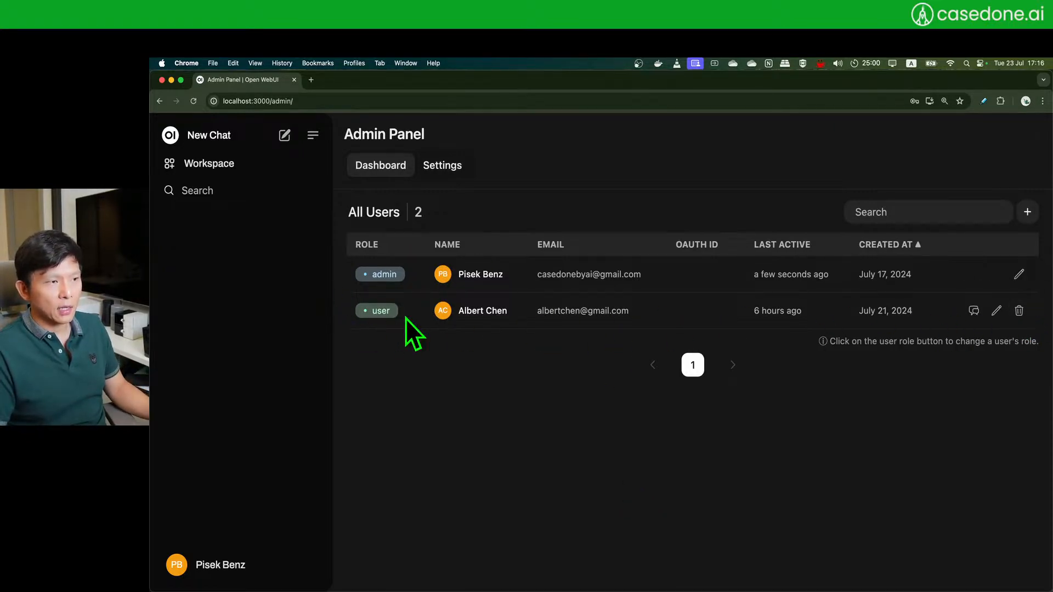
pyautogui.click(442, 165)
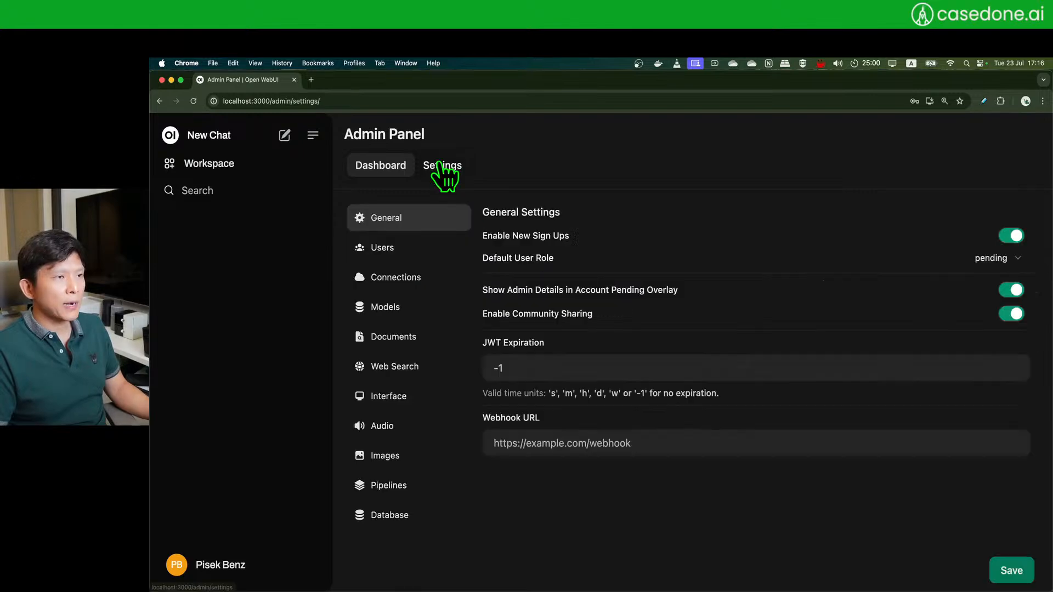
pyautogui.click(393, 167)
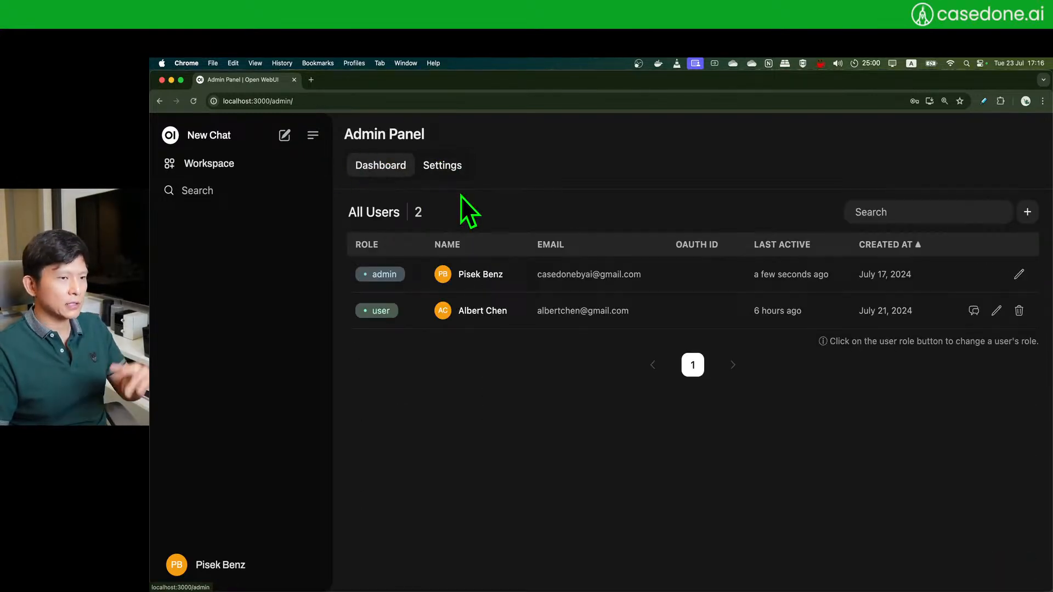
pyautogui.click(390, 169)
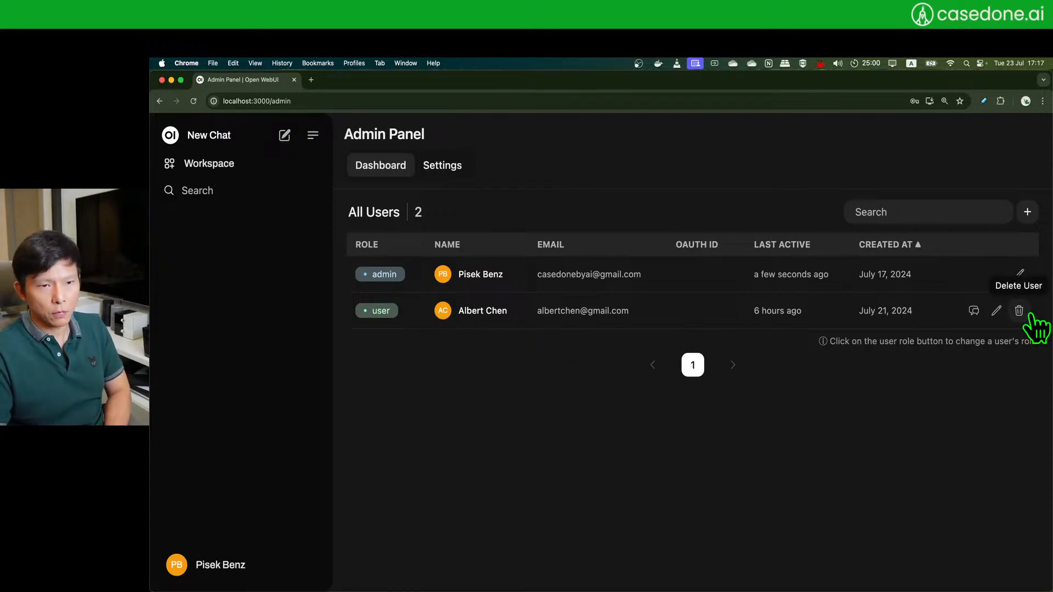
pyautogui.click(376, 311)
pyautogui.click(384, 311)
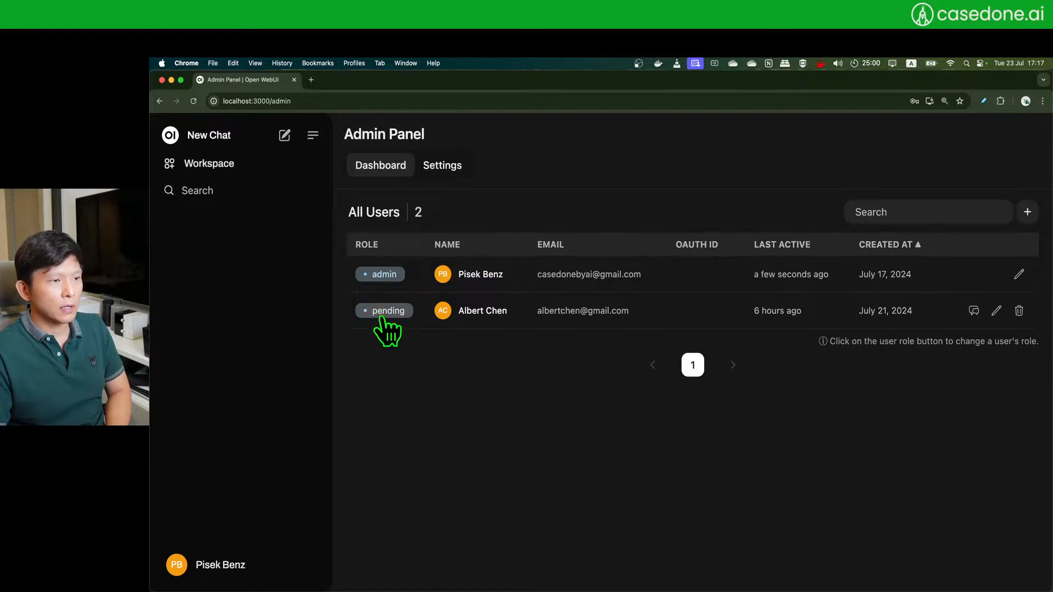
pyautogui.click(387, 312)
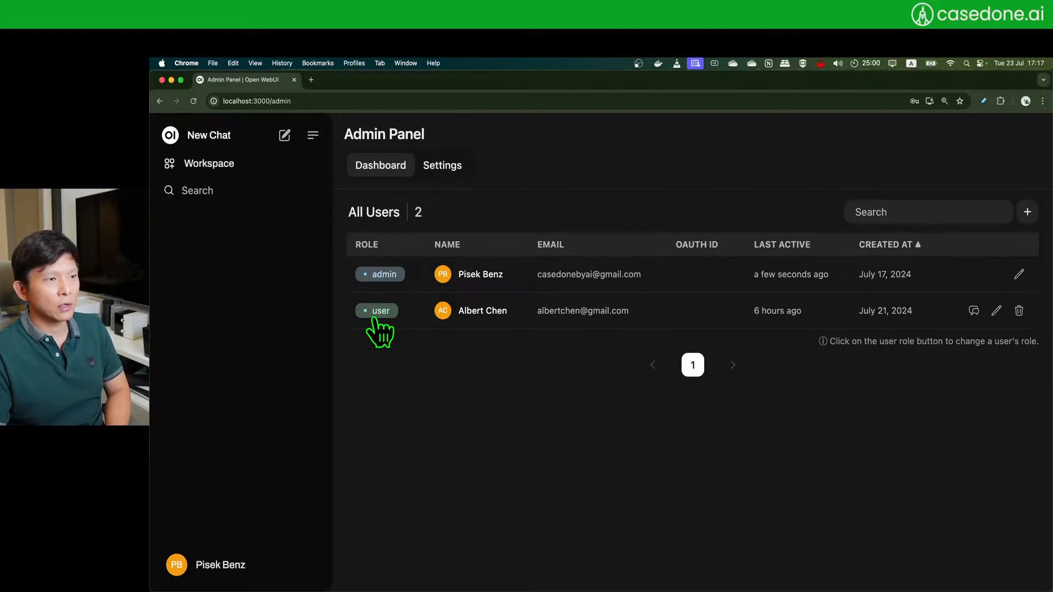
pyautogui.click(382, 311)
pyautogui.click(384, 311)
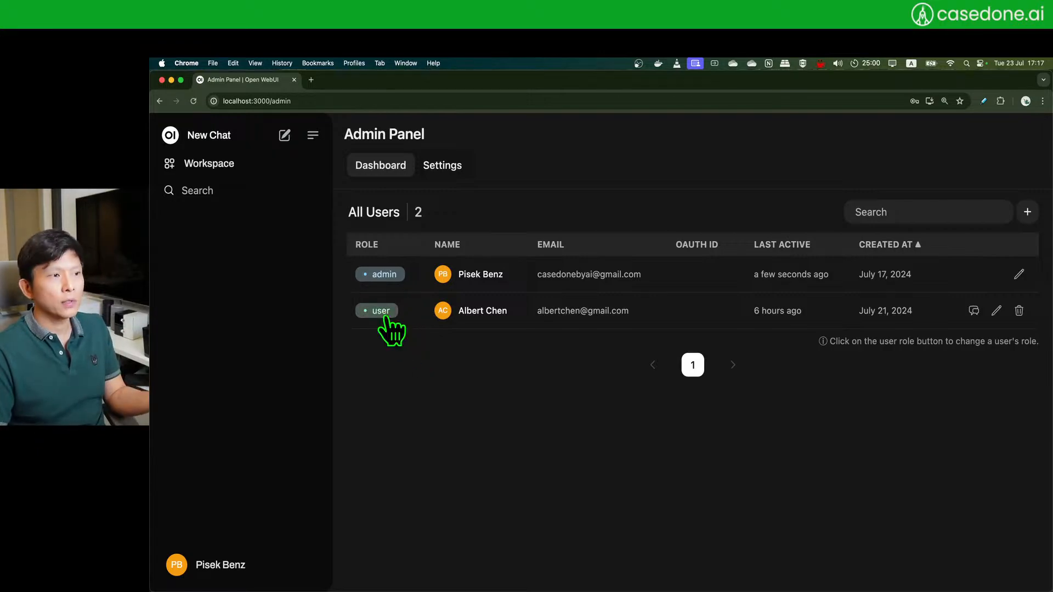
pyautogui.click(385, 312)
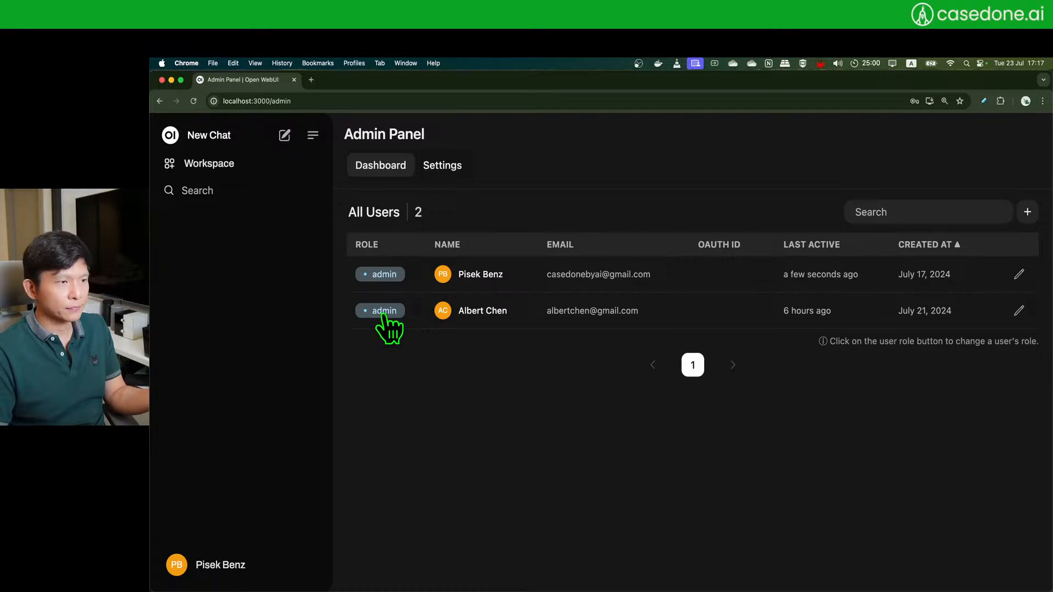
pyautogui.click(384, 311)
pyautogui.click(385, 311)
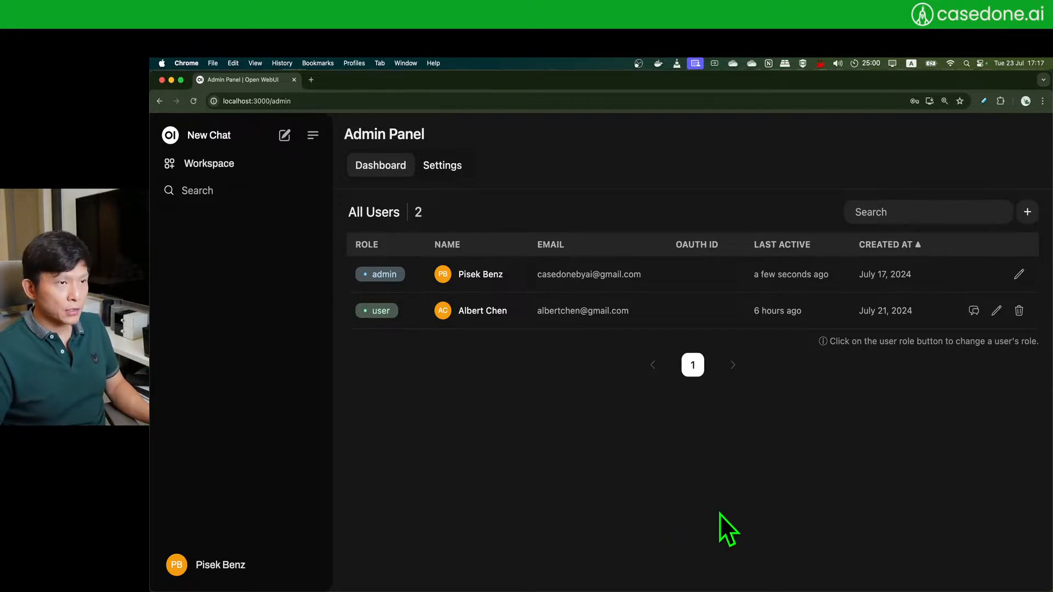
pyautogui.press('super+shift+n')
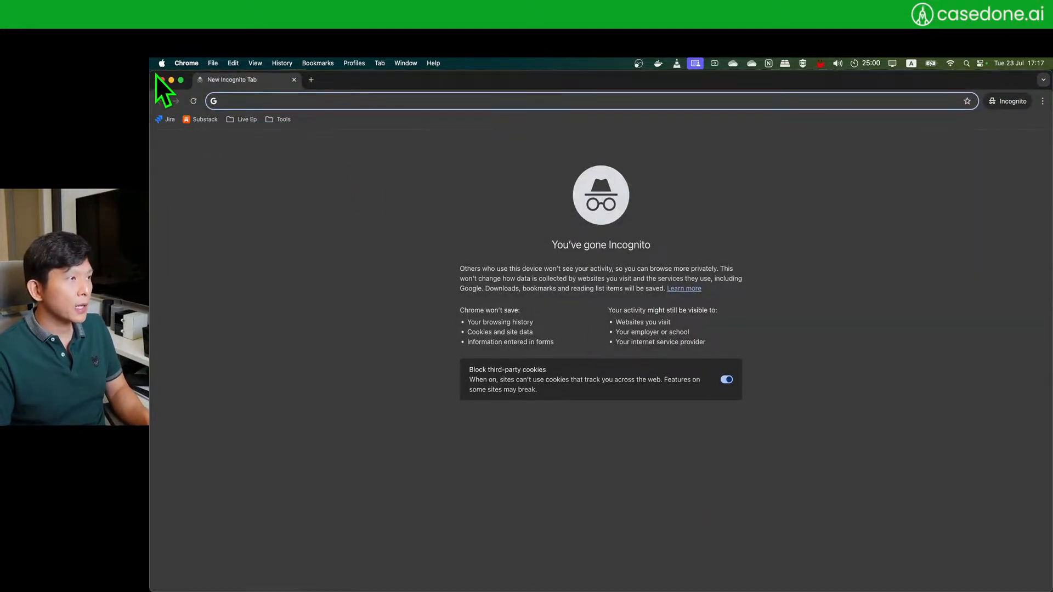
# - Load localhost:3000 in the private window and arrange it beside the admin panel
pyautogui.moveTo(152, 75); pyautogui.dragTo(341, 151)
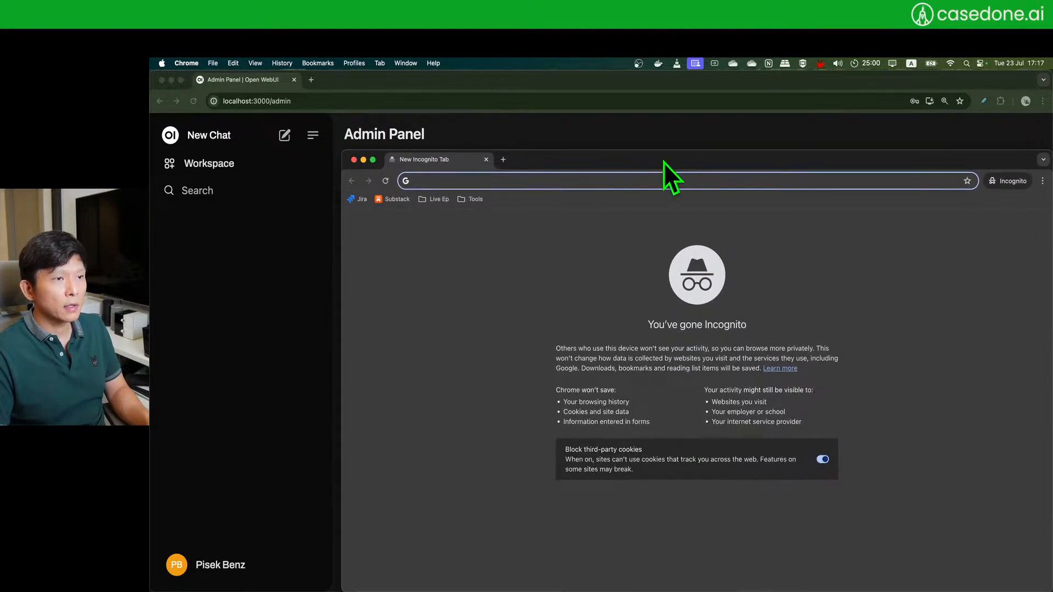
pyautogui.moveTo(664, 162); pyautogui.dragTo(571, 133)
pyautogui.write('loca')
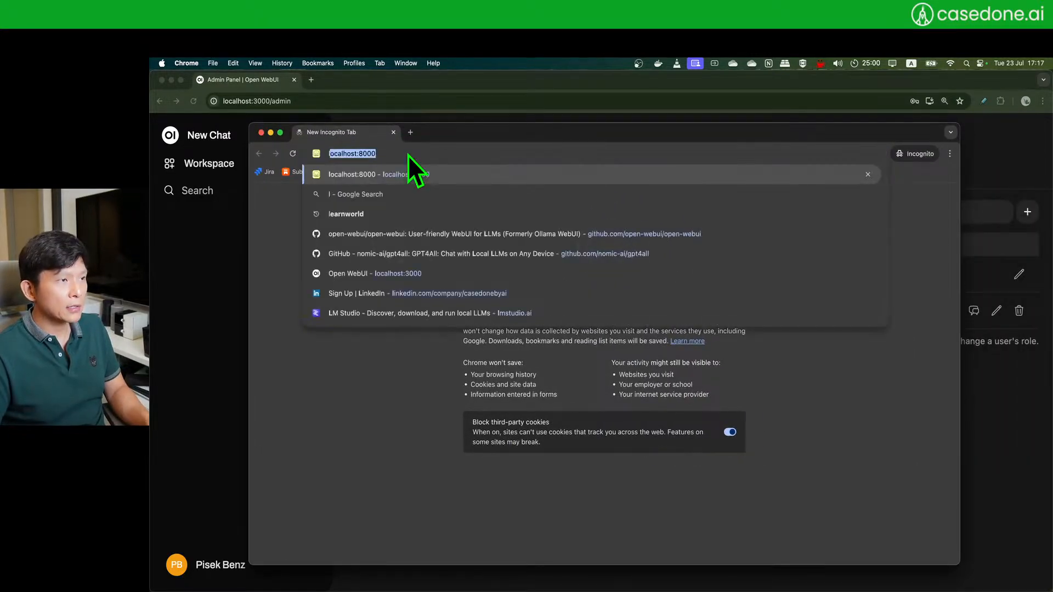
pyautogui.write('lhost:3000')
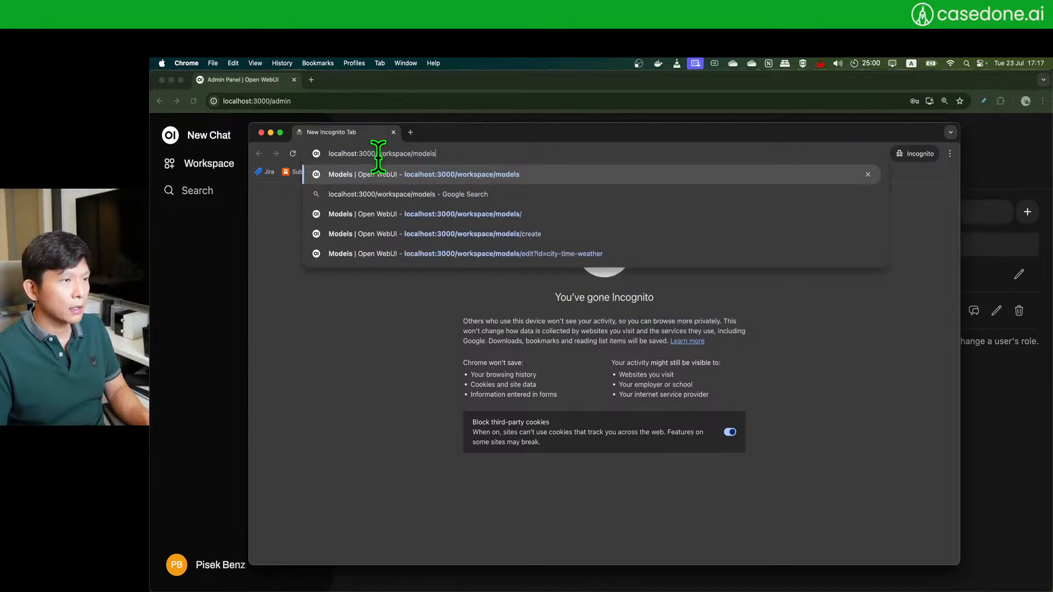
pyautogui.press('Delete')
pyautogui.press('Return')
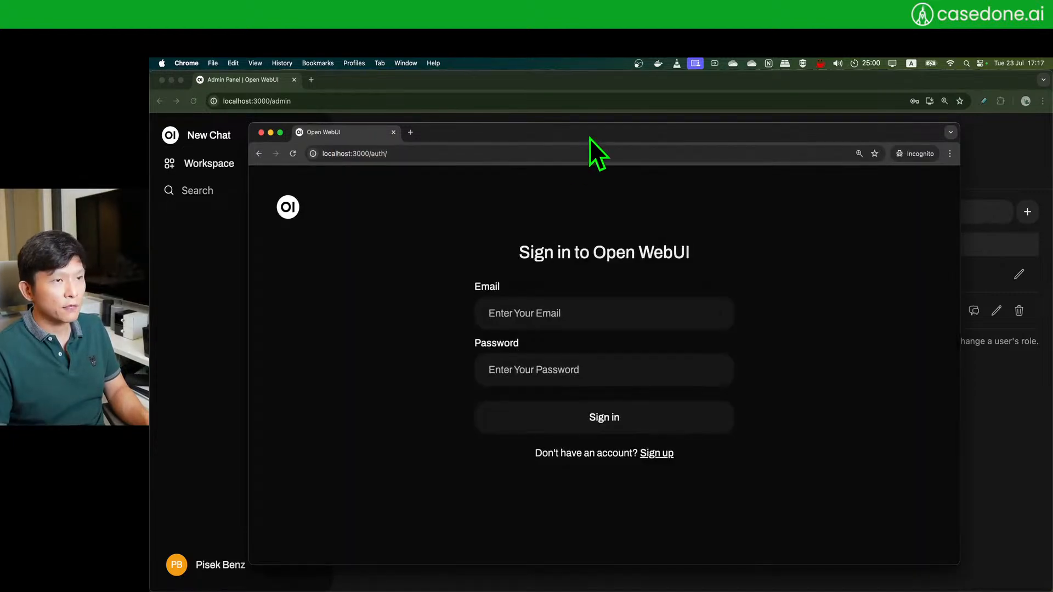
pyautogui.moveTo(590, 138); pyautogui.dragTo(636, 112)
pyautogui.moveTo(294, 274); pyautogui.dragTo(364, 272)
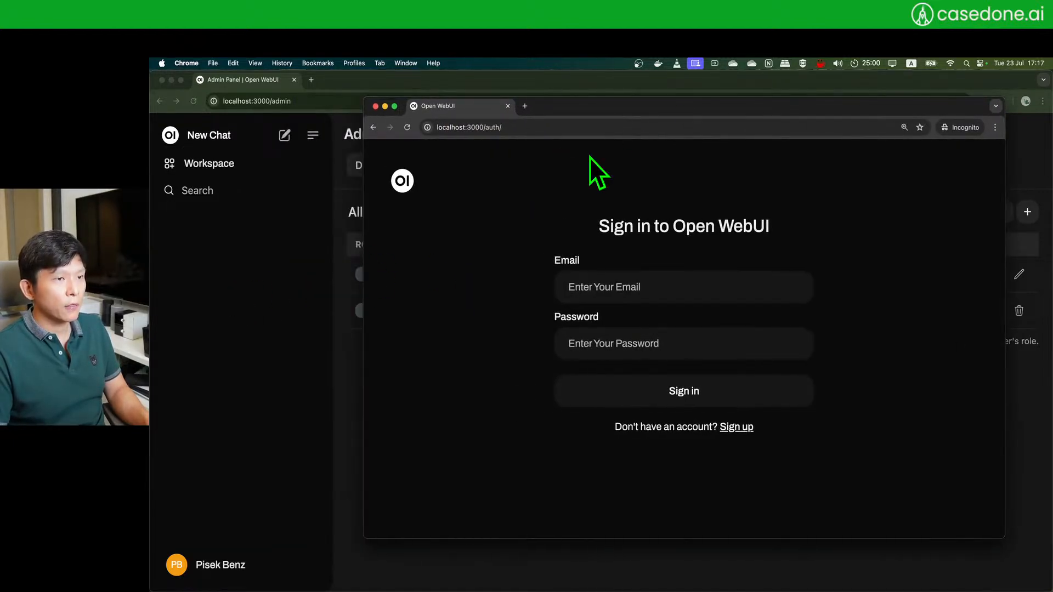
pyautogui.moveTo(765, 107); pyautogui.dragTo(742, 103)
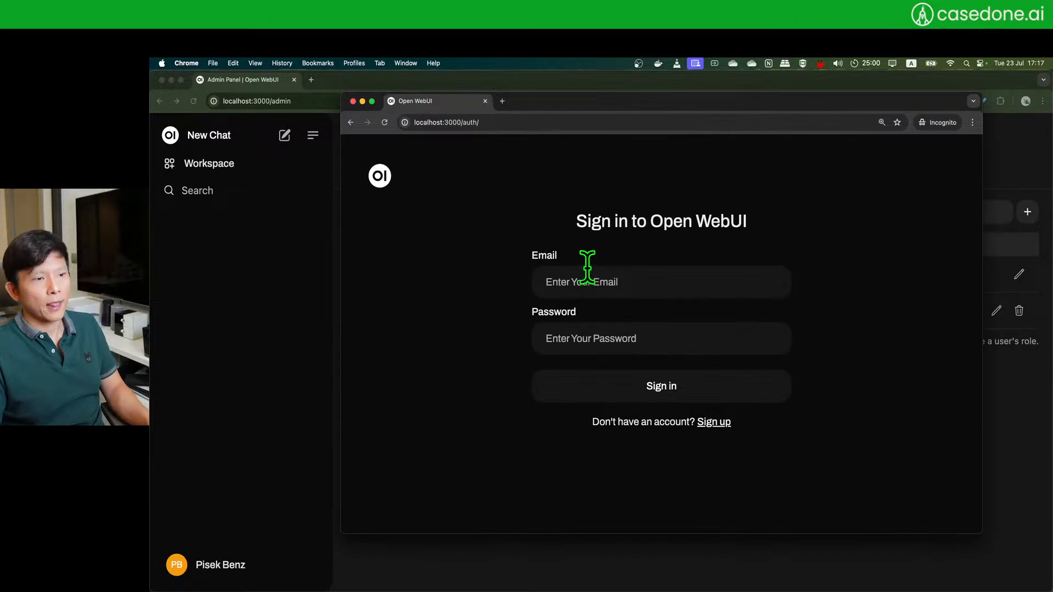
pyautogui.moveTo(602, 108); pyautogui.dragTo(587, 107)
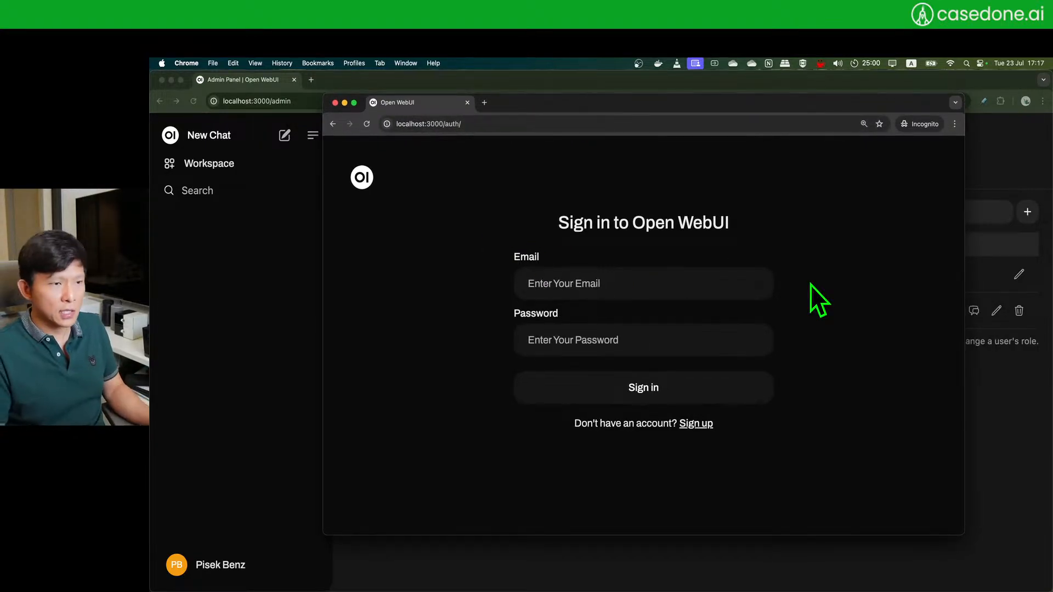
# - Enter the test account's email address and password
pyautogui.click(612, 289)
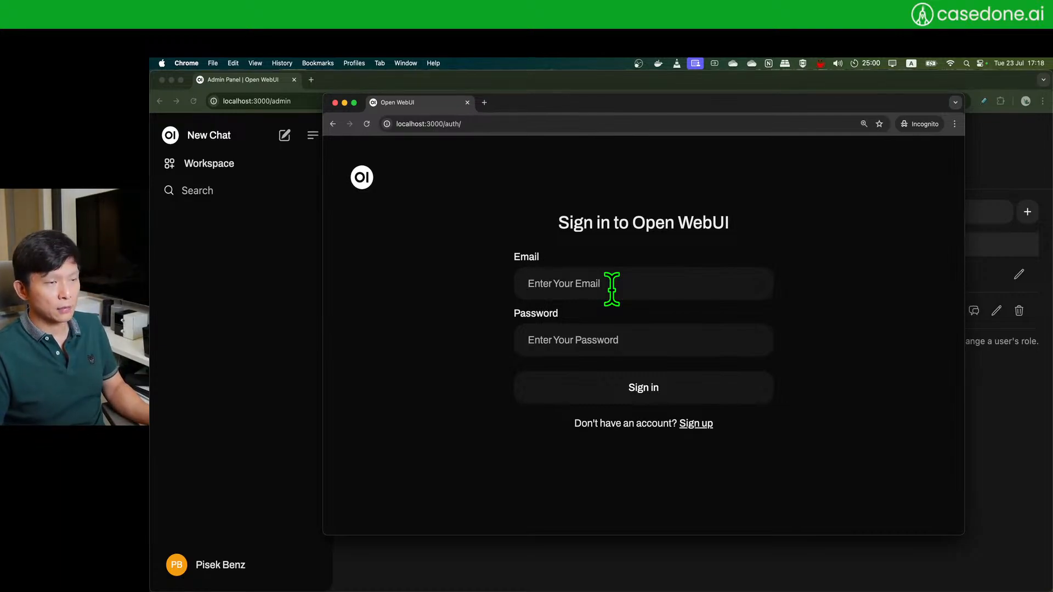
pyautogui.write('test@gmai')
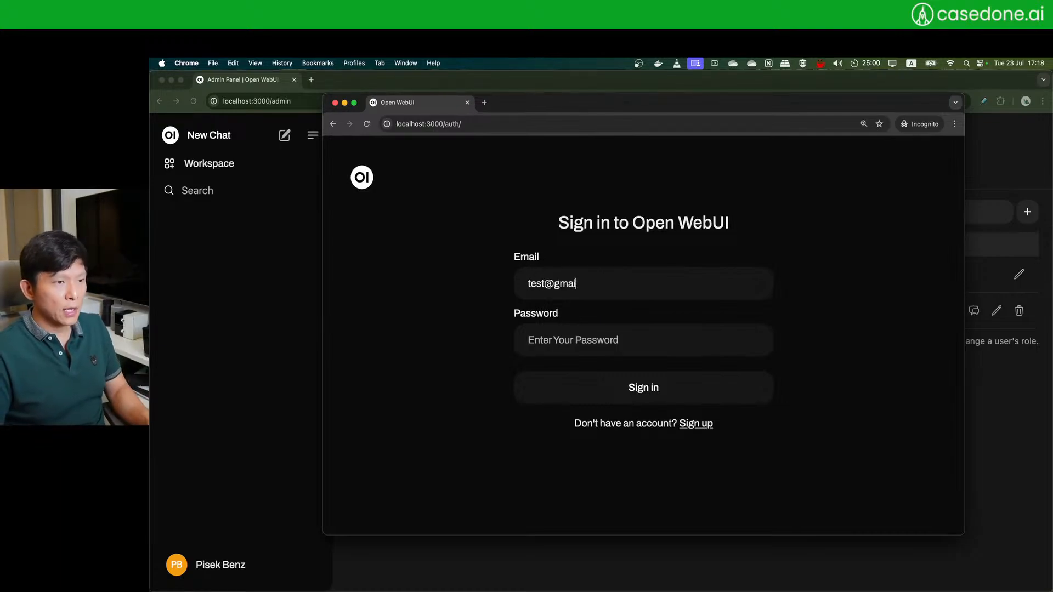
pyautogui.write('l.com')
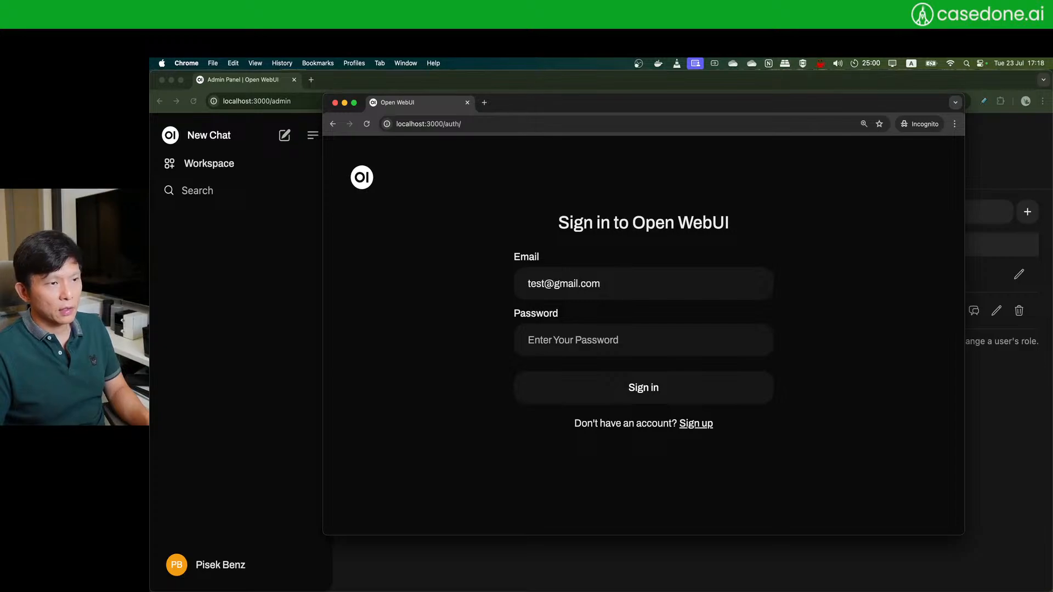
pyautogui.press('super+Left')
pyautogui.write('user')
pyautogui.hotkey('shift', 'Right')
pyautogui.hotkey('shift', 'Right')
pyautogui.hotkey('shift', 'Right')
pyautogui.hotkey('shift', 'Right')
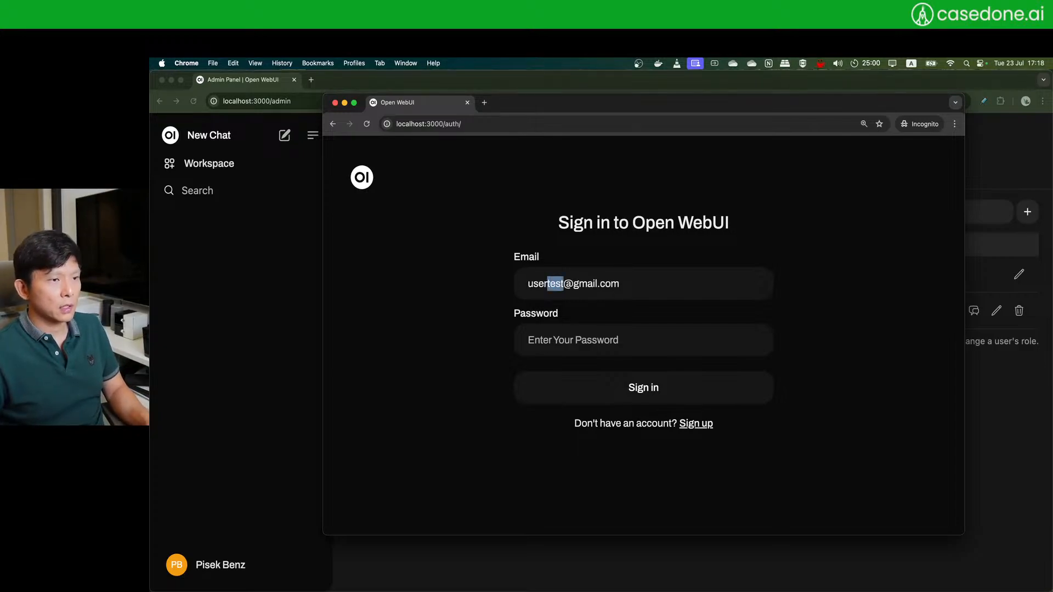
pyautogui.write('email')
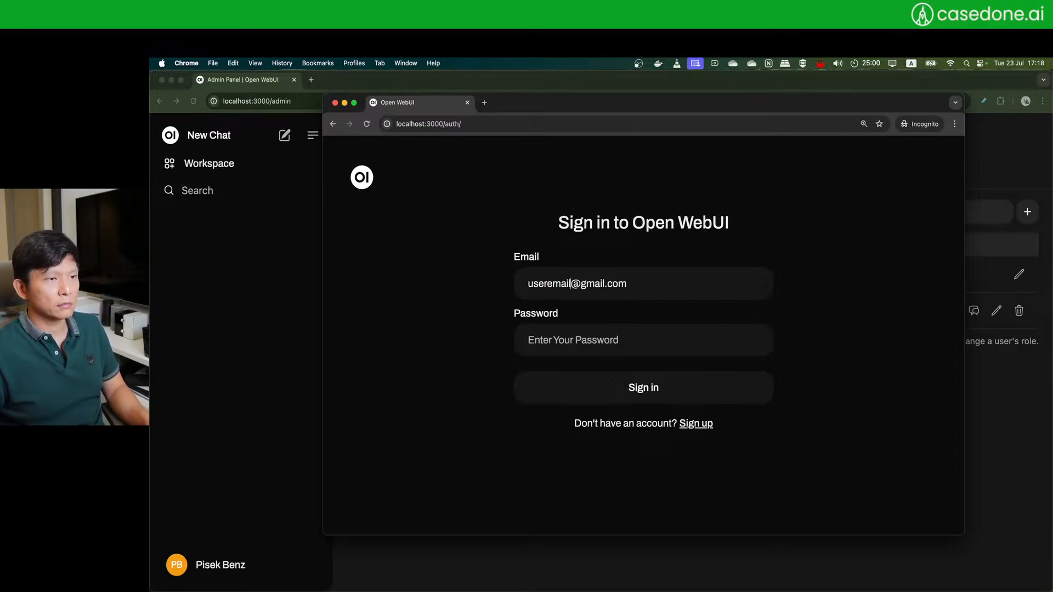
pyautogui.press('Left')
pyautogui.press('Left')
pyautogui.press('Left')
pyautogui.press('Left')
pyautogui.write('.')
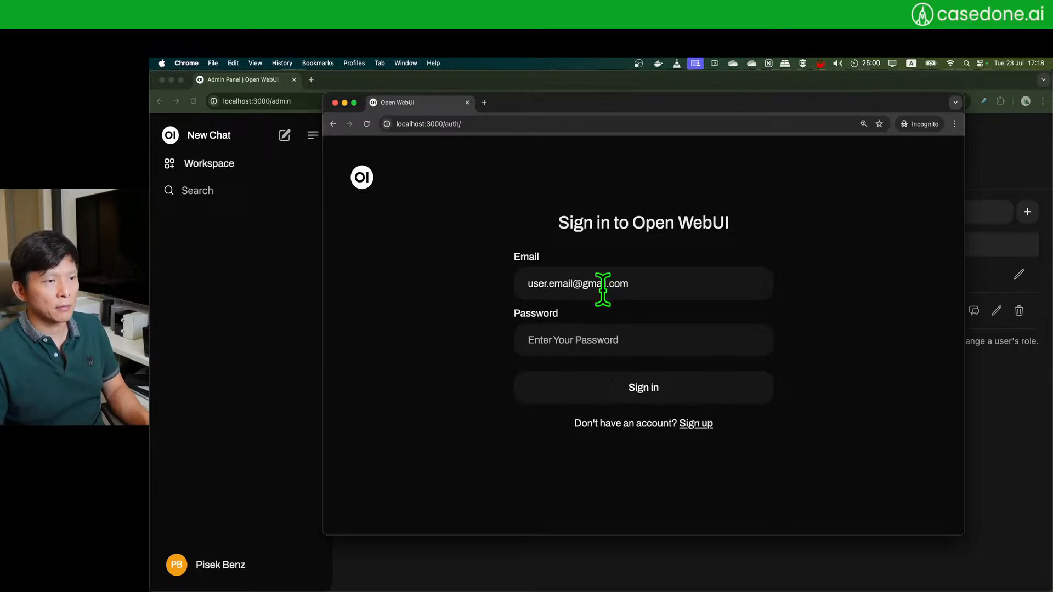
pyautogui.click(575, 345)
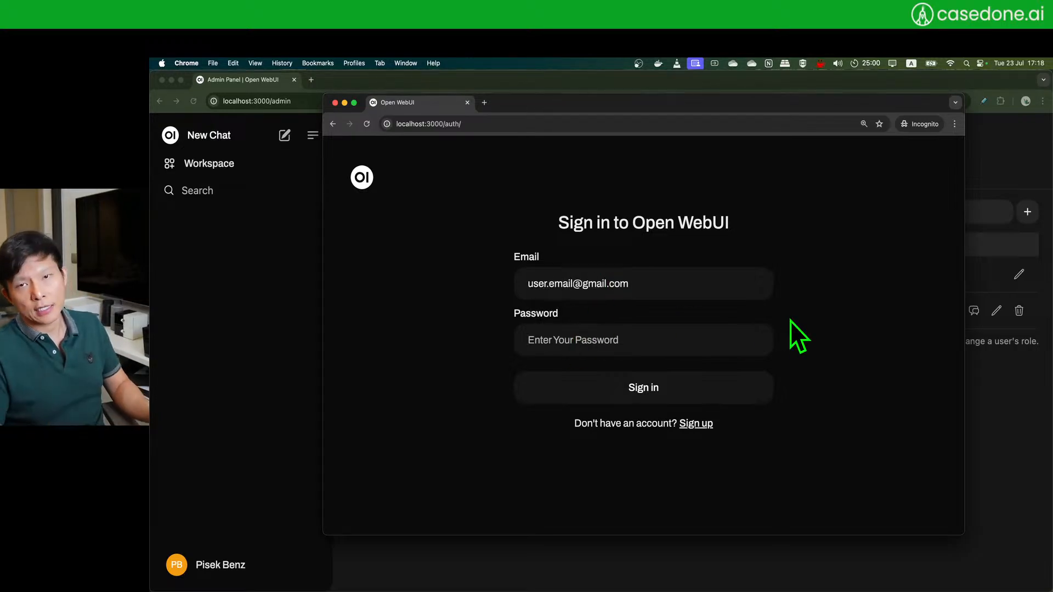
pyautogui.write('user1234')
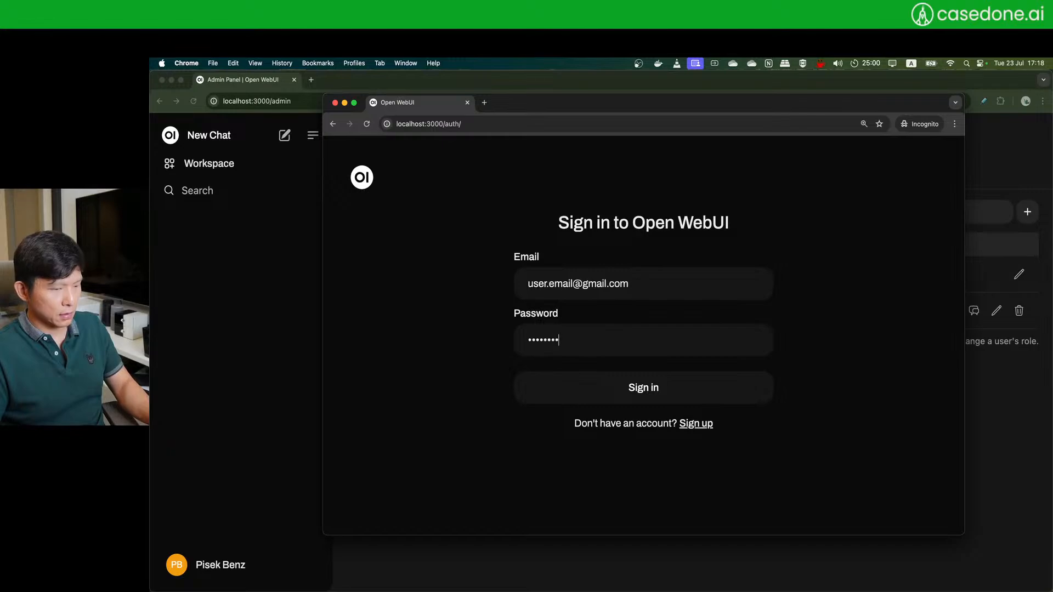
# - Switch to the sign-up form, enter the test account's full name, and submit
pyautogui.click(695, 424)
pyautogui.click(605, 265)
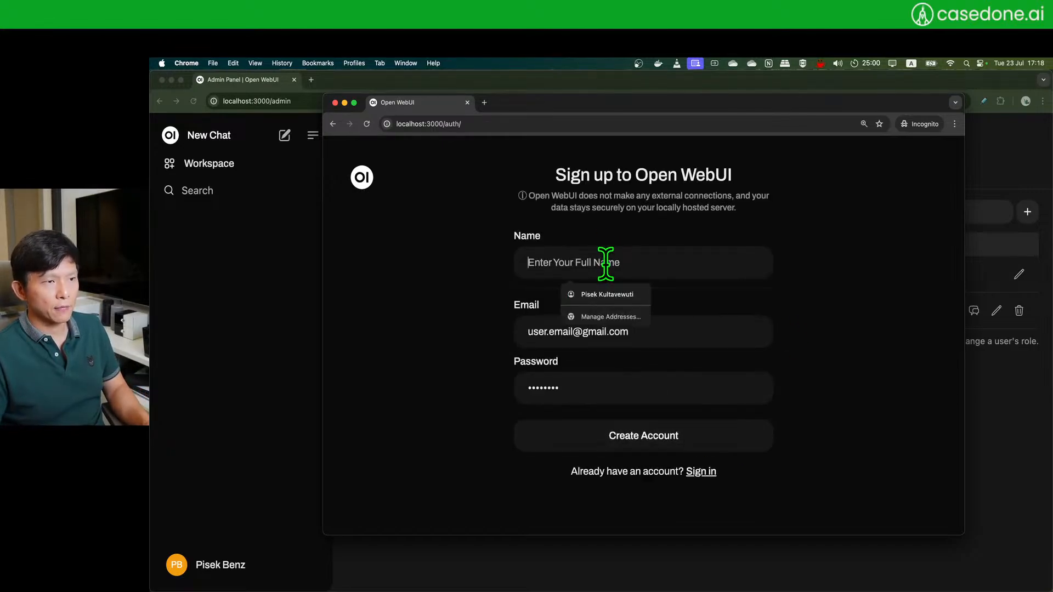
pyautogui.write('Test User')
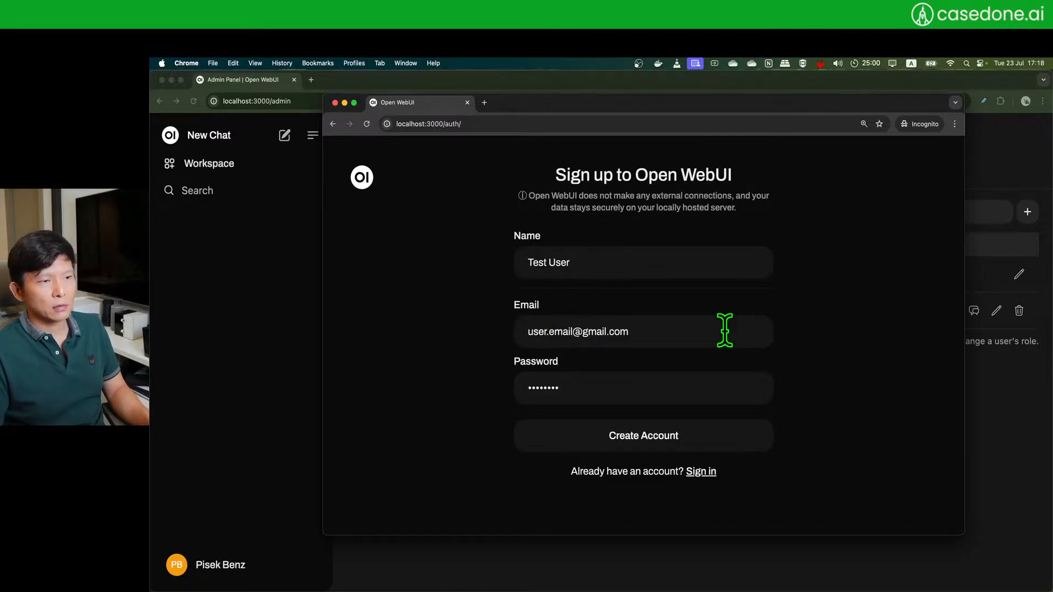
pyautogui.press('Return')
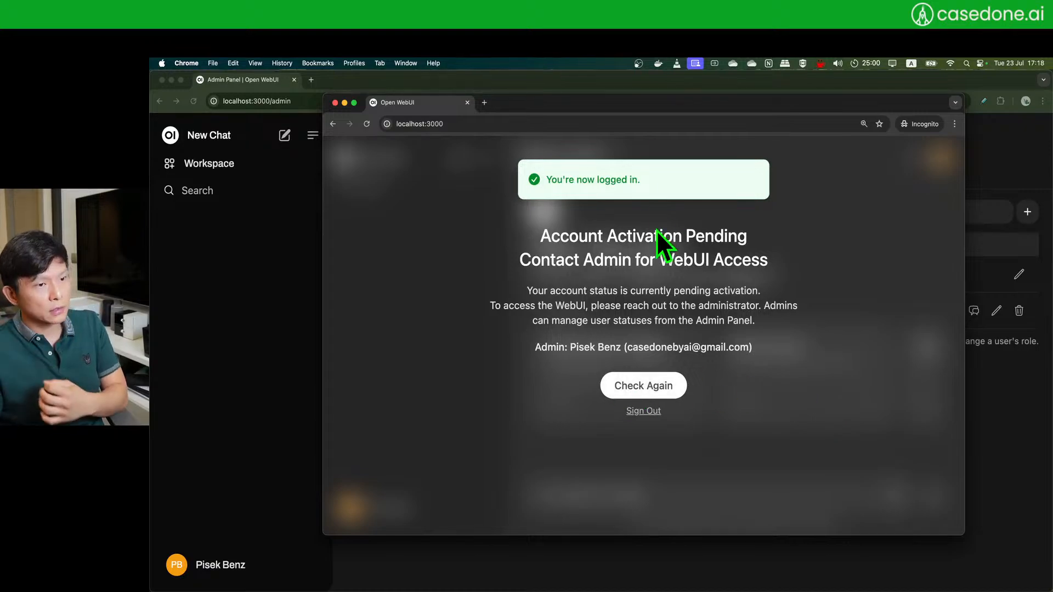
# - Reload the admin panel and confirm the test account is listed with the pending role
pyautogui.moveTo(548, 238); pyautogui.dragTo(789, 360)
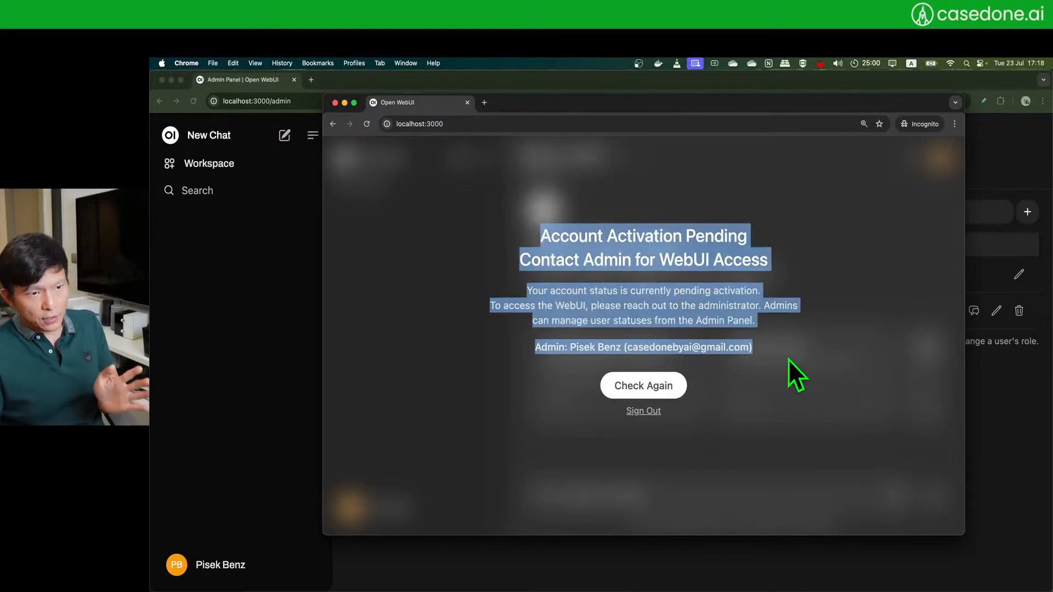
pyautogui.click(841, 361)
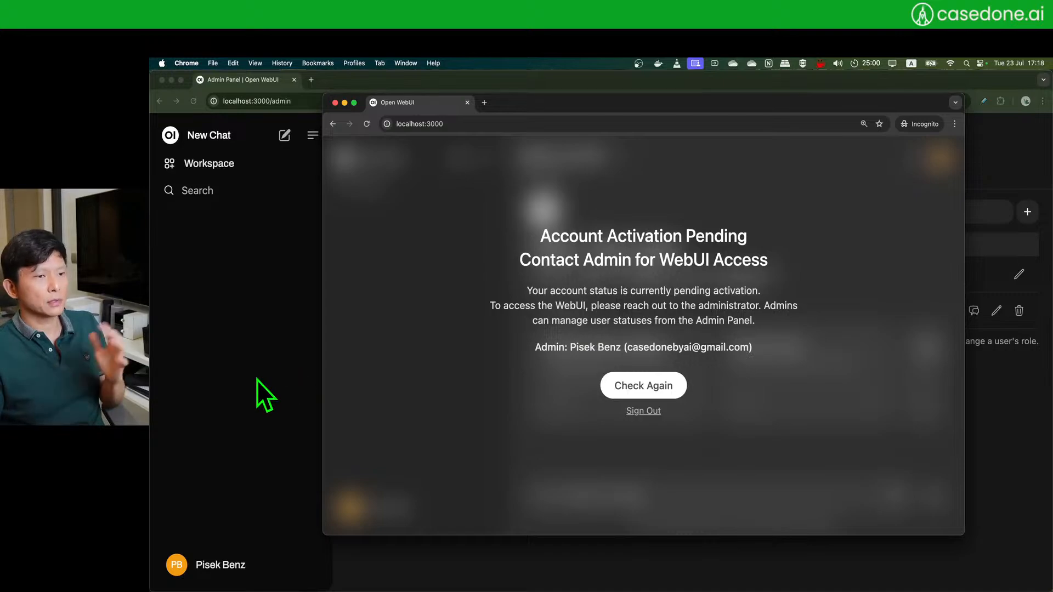
pyautogui.click(265, 395)
pyautogui.press('super+r')
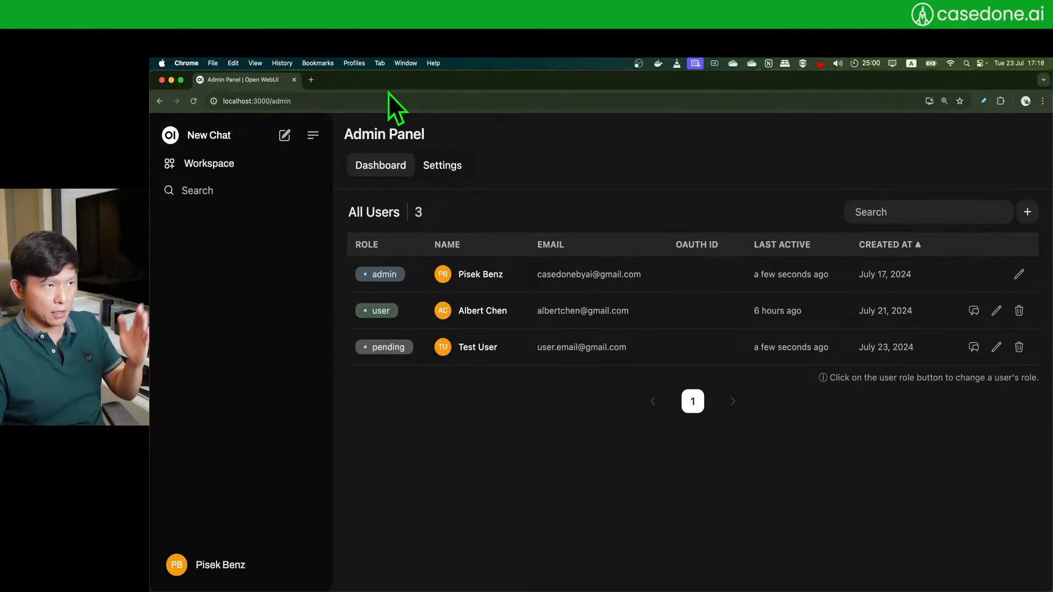
pyautogui.press('super+grave')
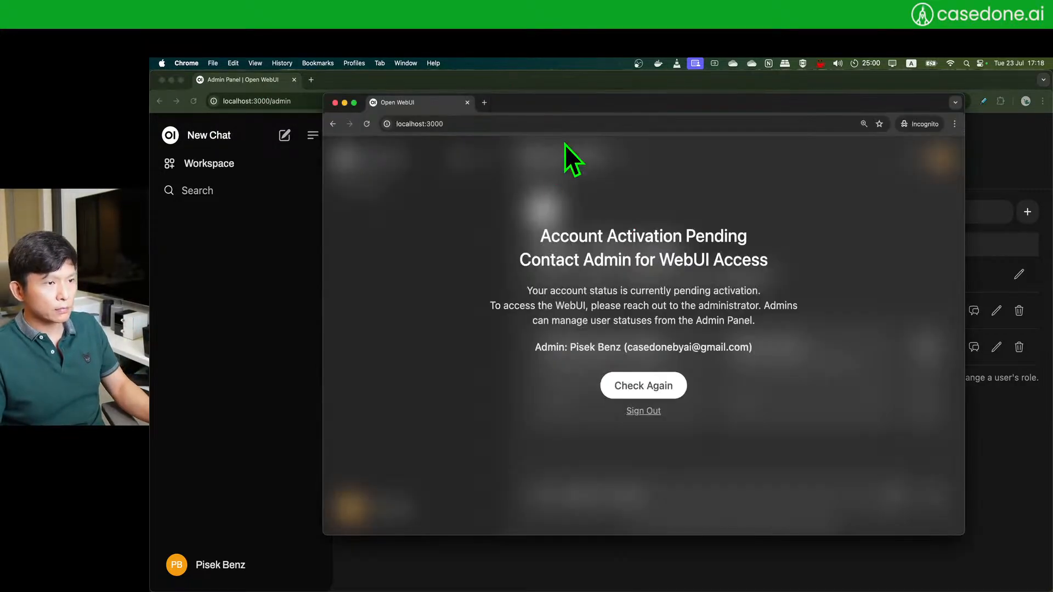
pyautogui.moveTo(578, 110); pyautogui.dragTo(679, 147)
pyautogui.click(538, 82)
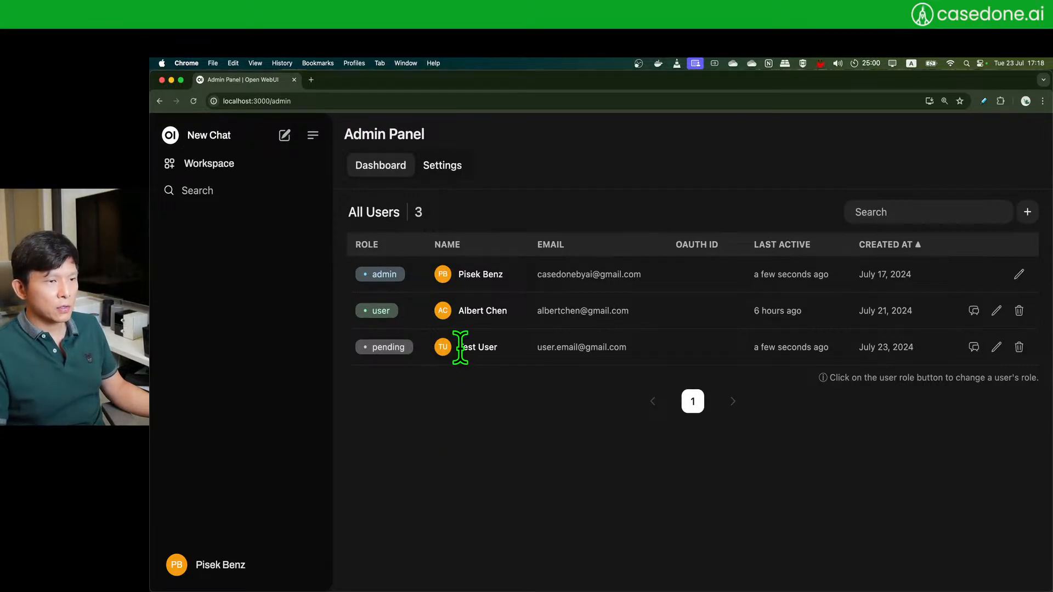
pyautogui.moveTo(460, 347); pyautogui.dragTo(625, 349)
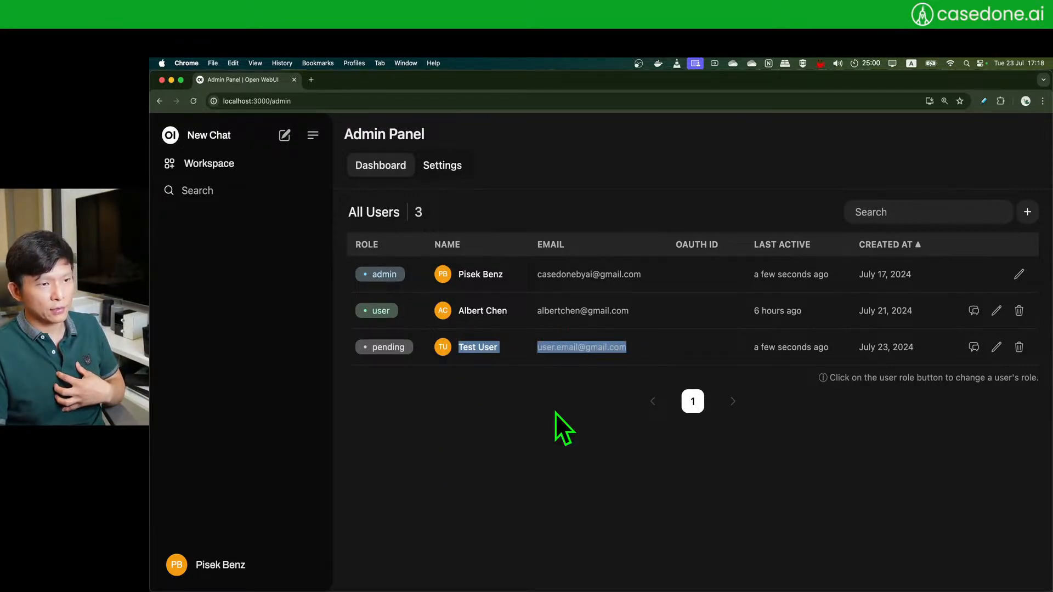
pyautogui.click(555, 413)
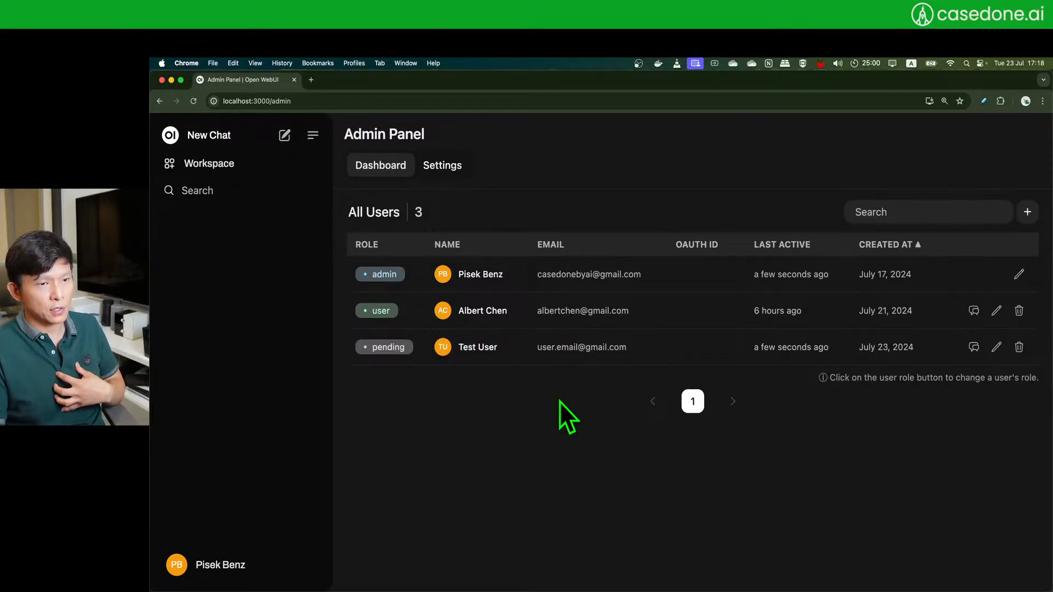
# - Open the test user's edit form, then close it without saving
pyautogui.click(997, 350)
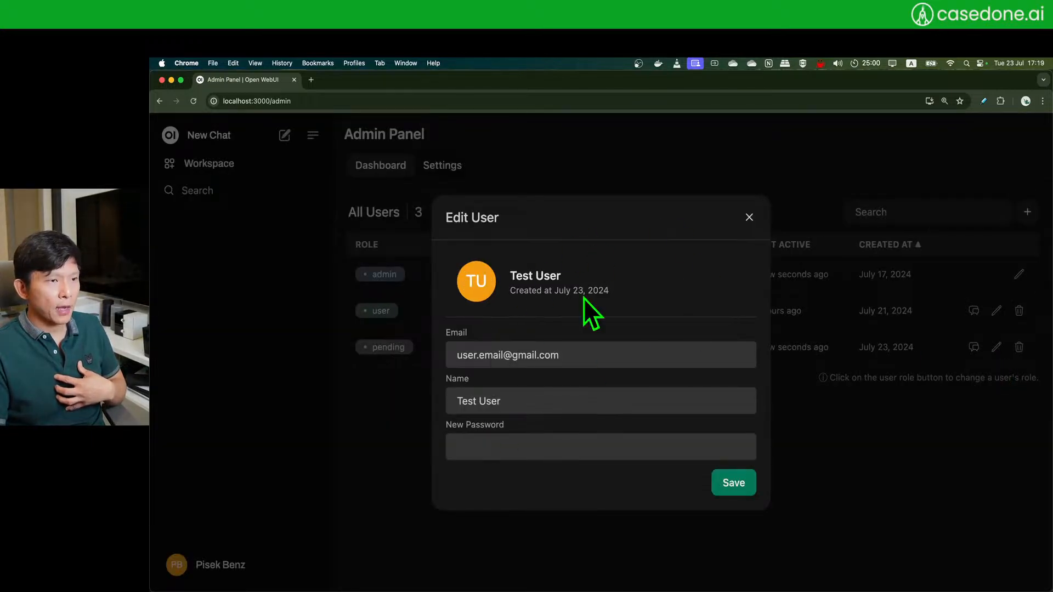
pyautogui.click(503, 449)
pyautogui.click(472, 486)
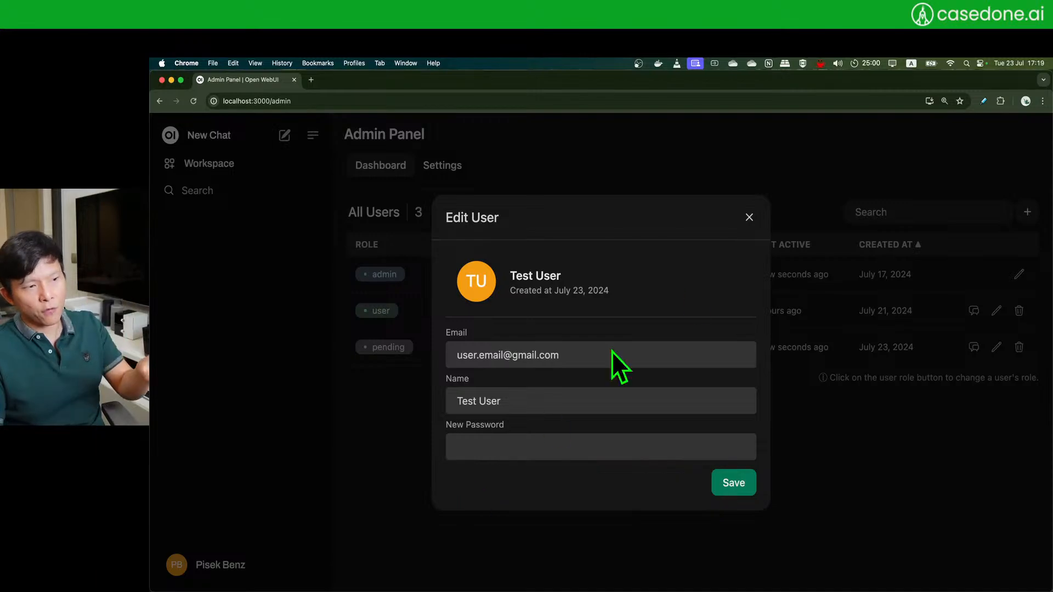
pyautogui.click(749, 217)
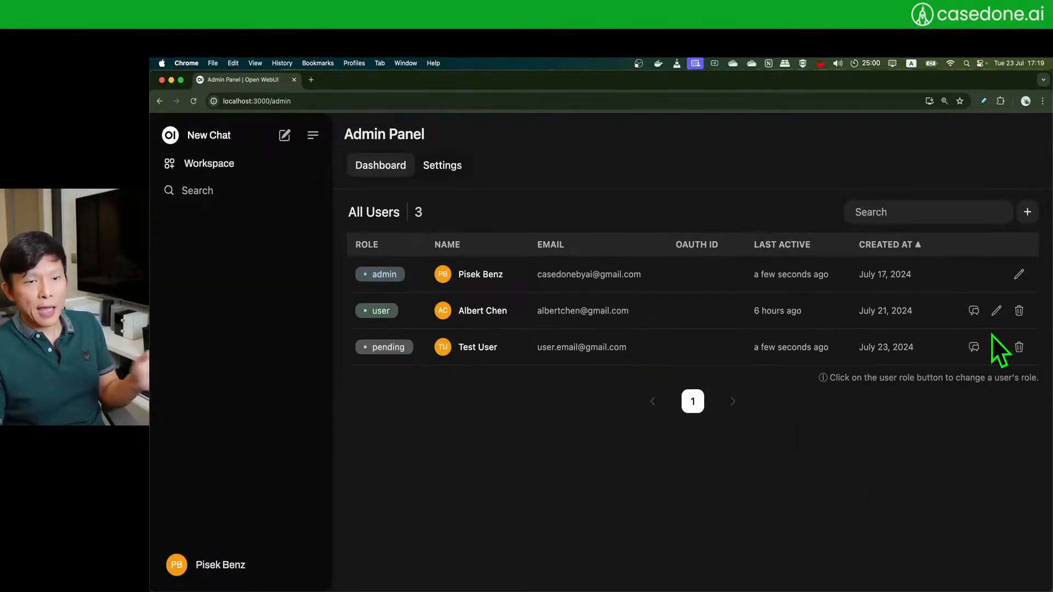
# - Change the test user's role from pending to user and recheck activation in the private window
pyautogui.click(388, 348)
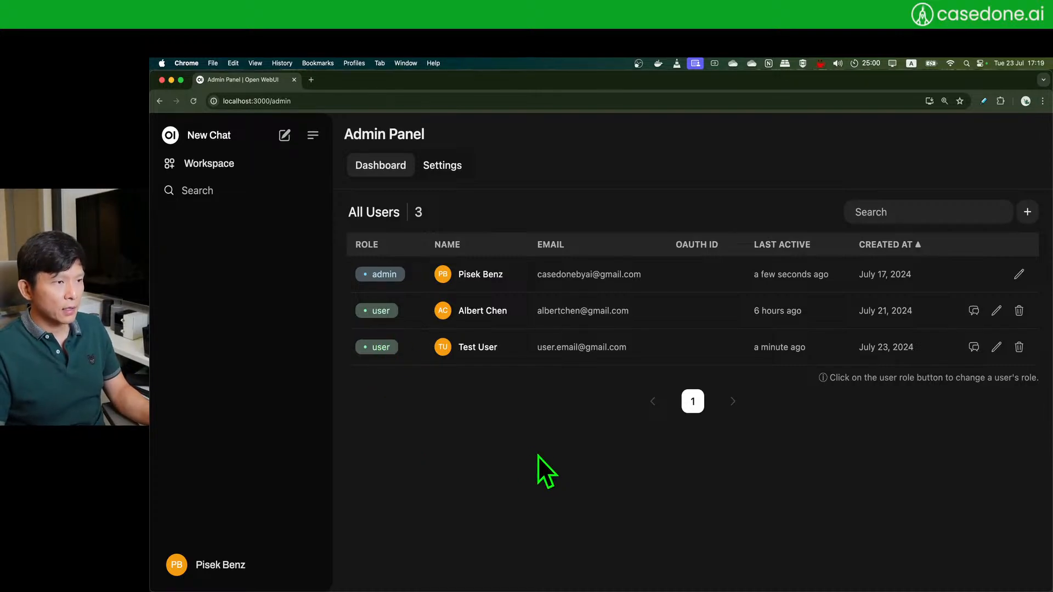
pyautogui.press('super+grave')
pyautogui.moveTo(758, 144); pyautogui.dragTo(708, 136)
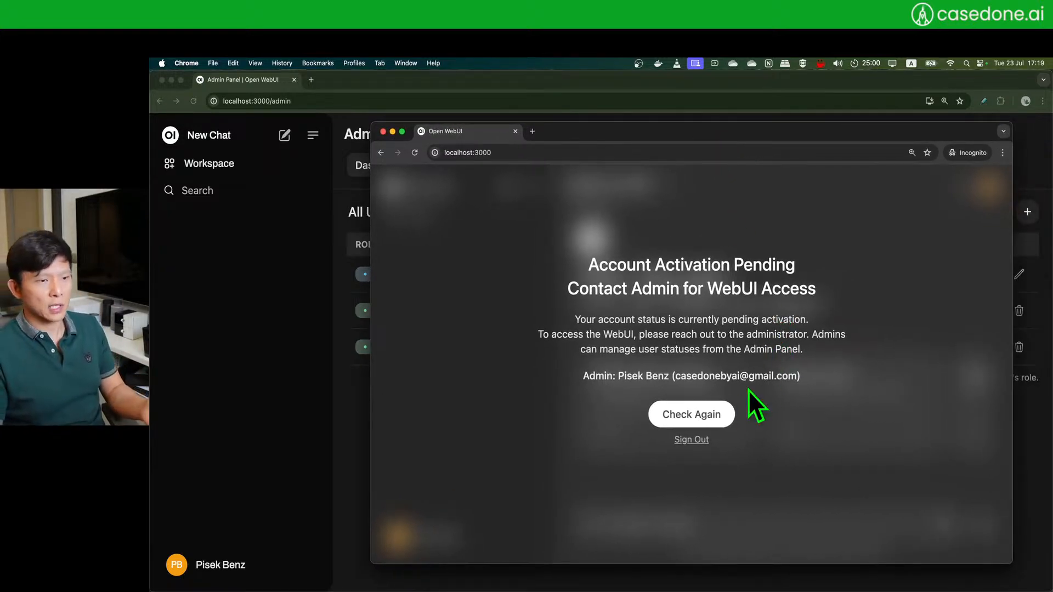
pyautogui.click(689, 418)
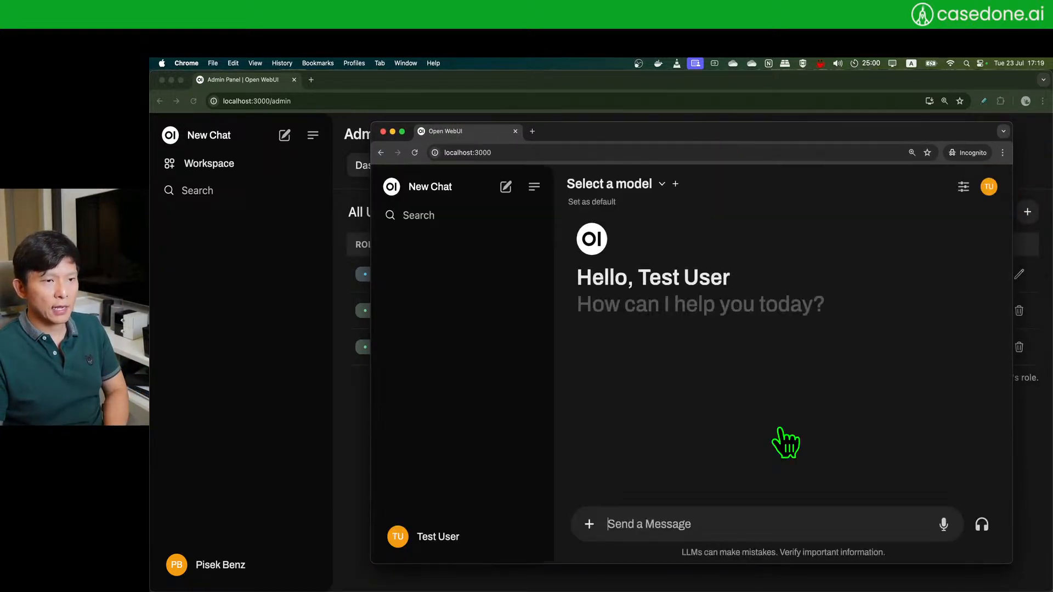
# - Check the test user's model dropdown, which offers only three models, then return to the admin window
pyautogui.moveTo(905, 133); pyautogui.dragTo(883, 125)
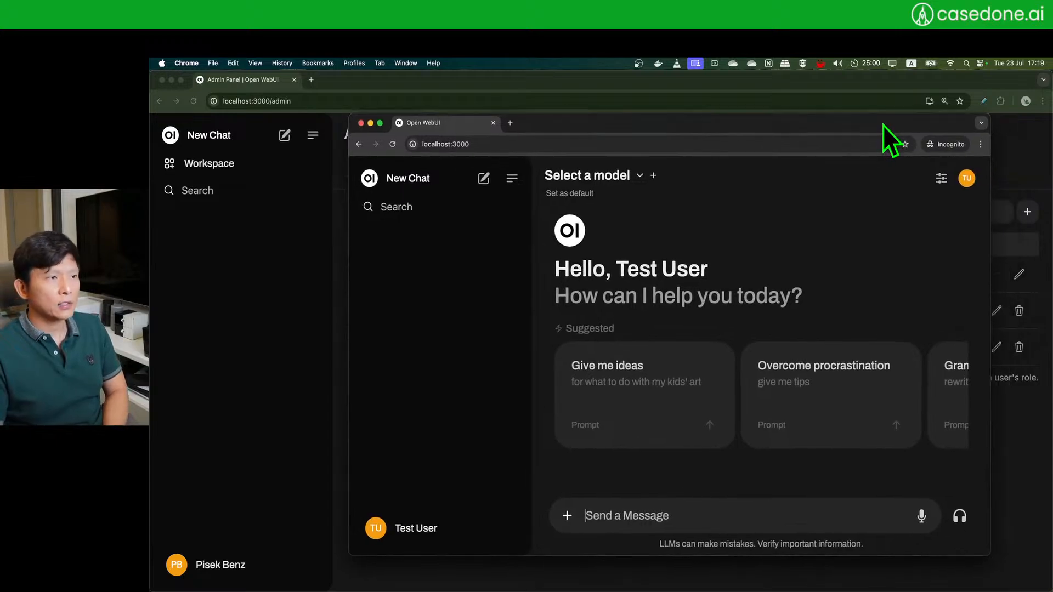
pyautogui.click(641, 175)
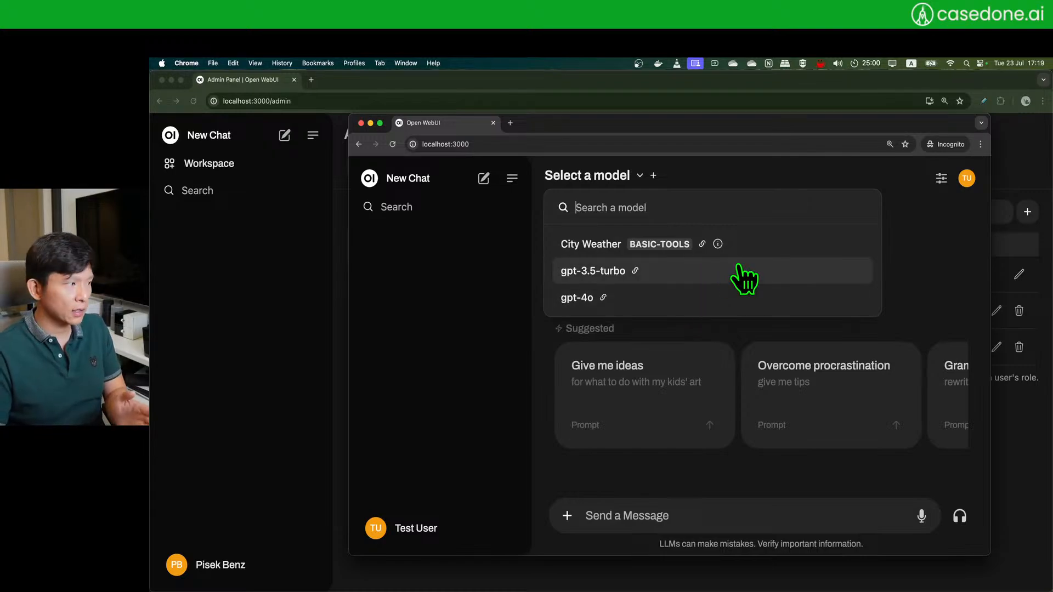
pyautogui.click(291, 328)
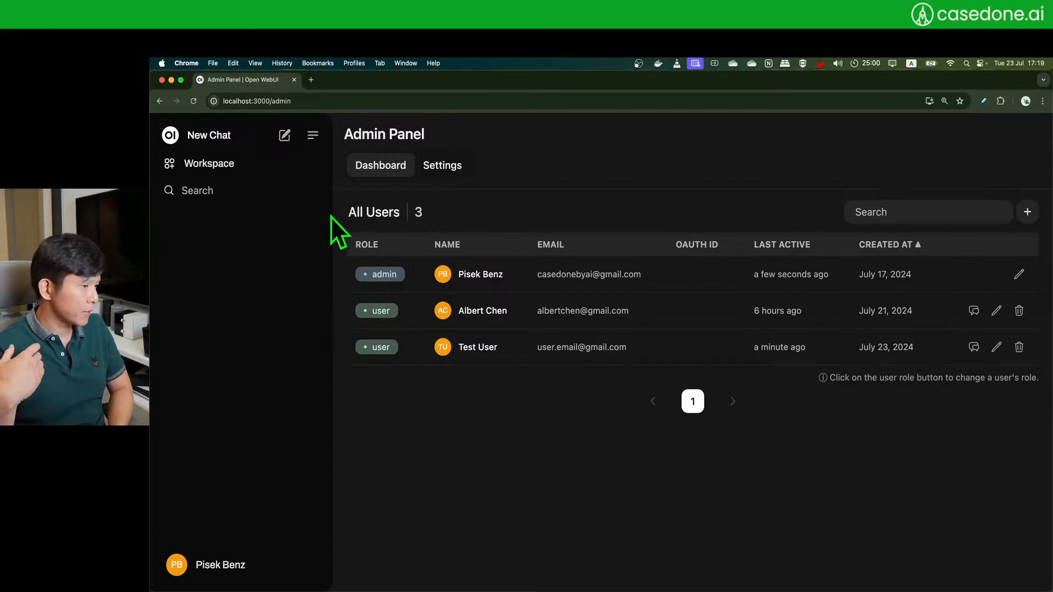
# - Open Admin Panel > Settings > Users to view the three whitelisted models
pyautogui.click(240, 571)
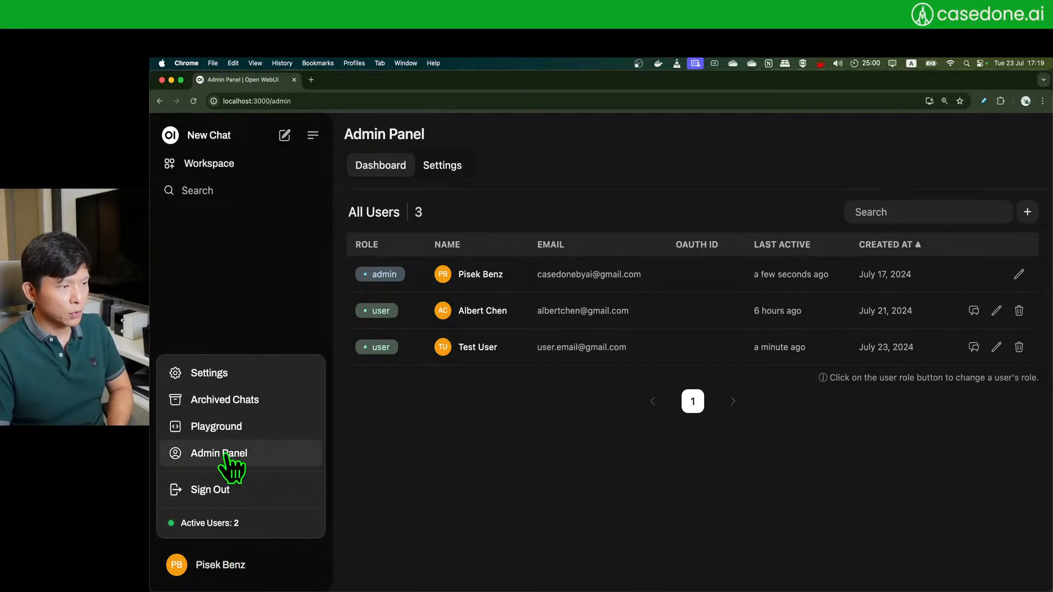
pyautogui.click(253, 454)
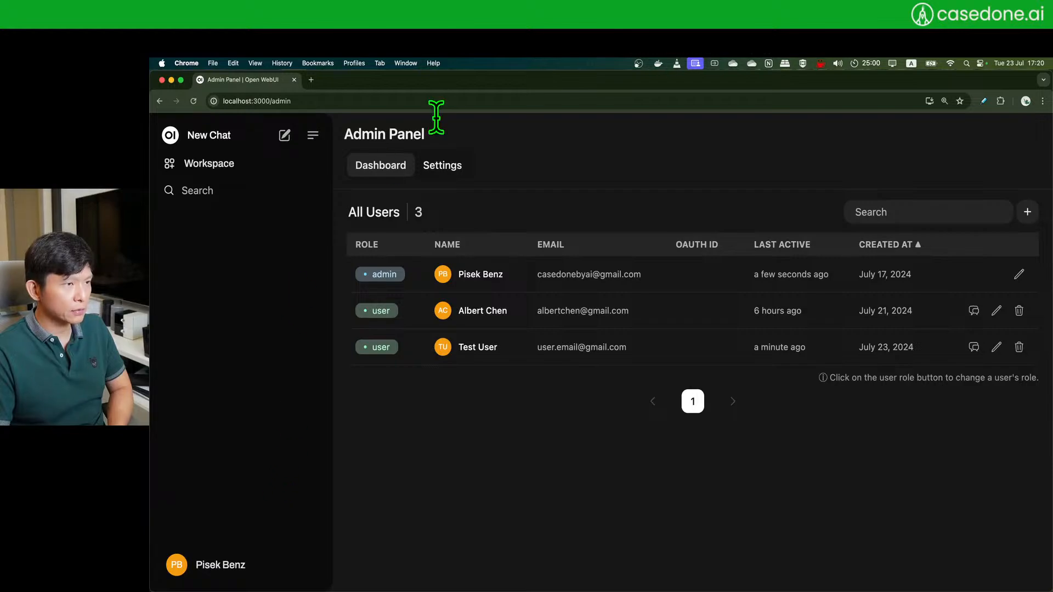
pyautogui.click(453, 166)
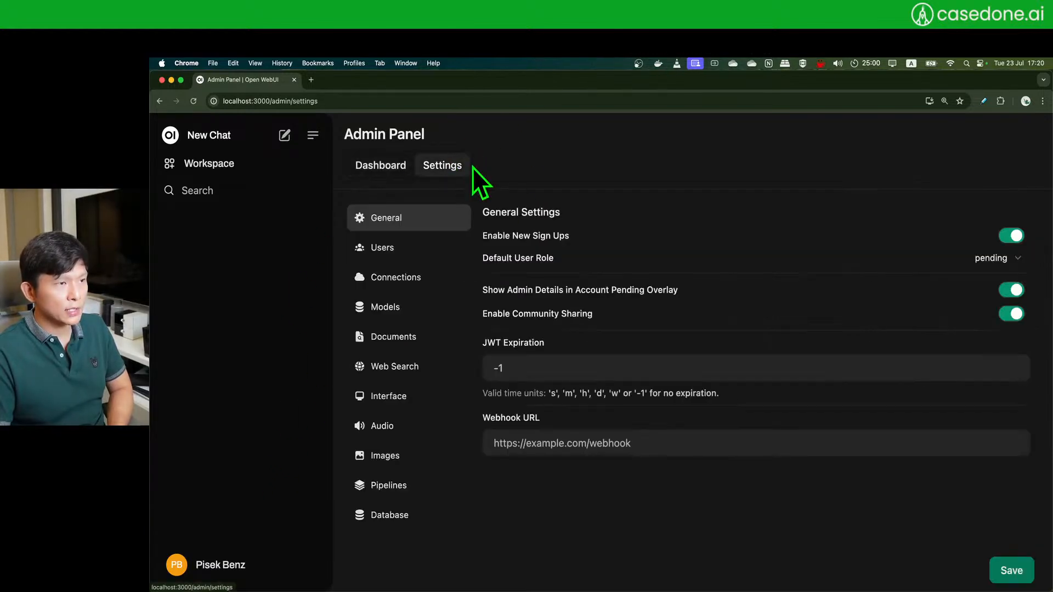
pyautogui.click(409, 265)
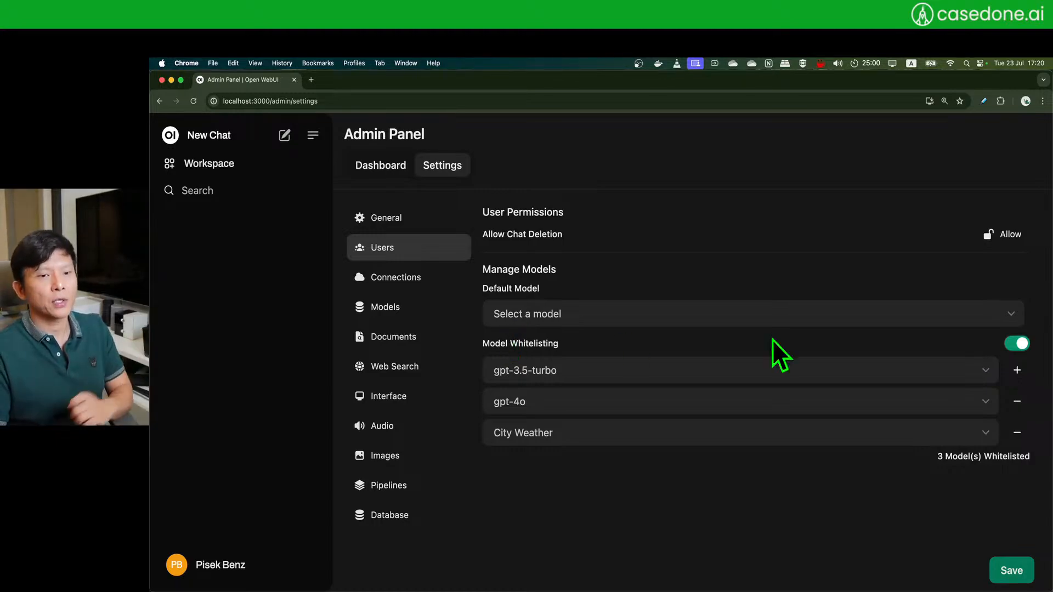
# - Add gpt-4o-mini as a new whitelisted model and save
pyautogui.click(1018, 370)
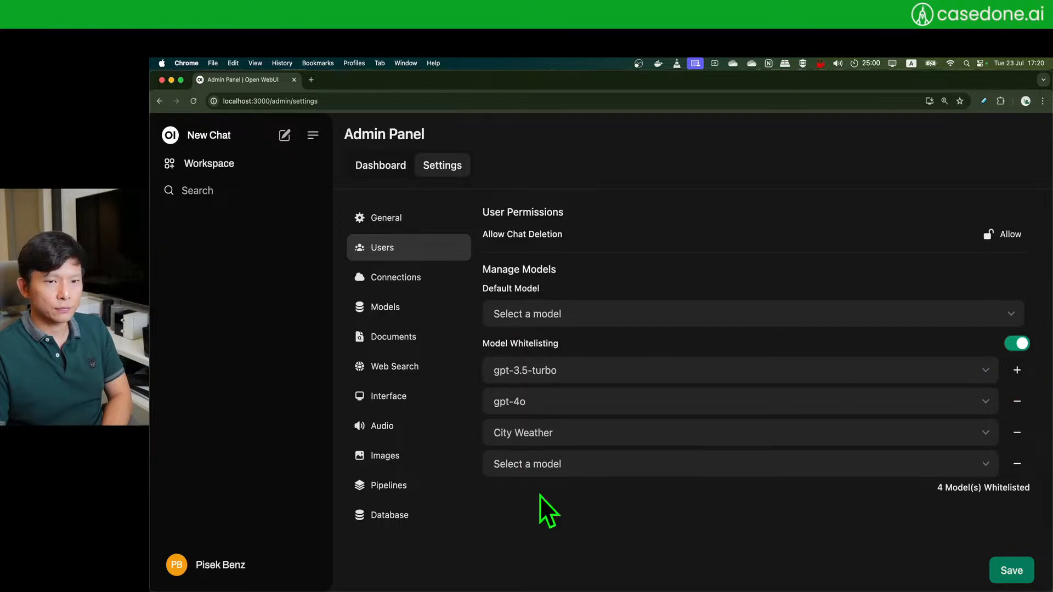
pyautogui.click(553, 466)
pyautogui.scroll(-5, 558, 521)
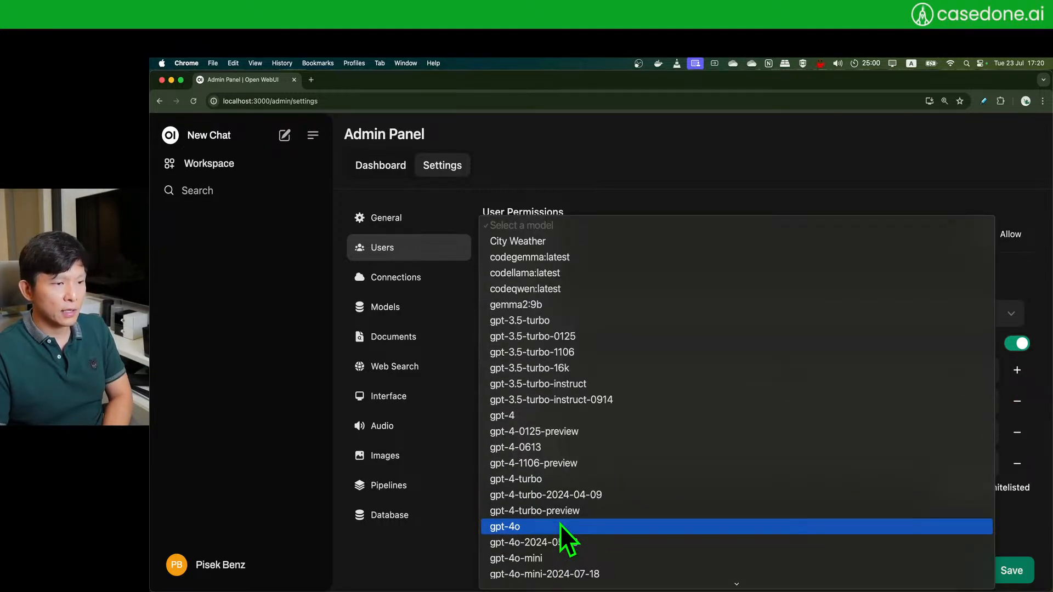
pyautogui.scroll(-2, 560, 524)
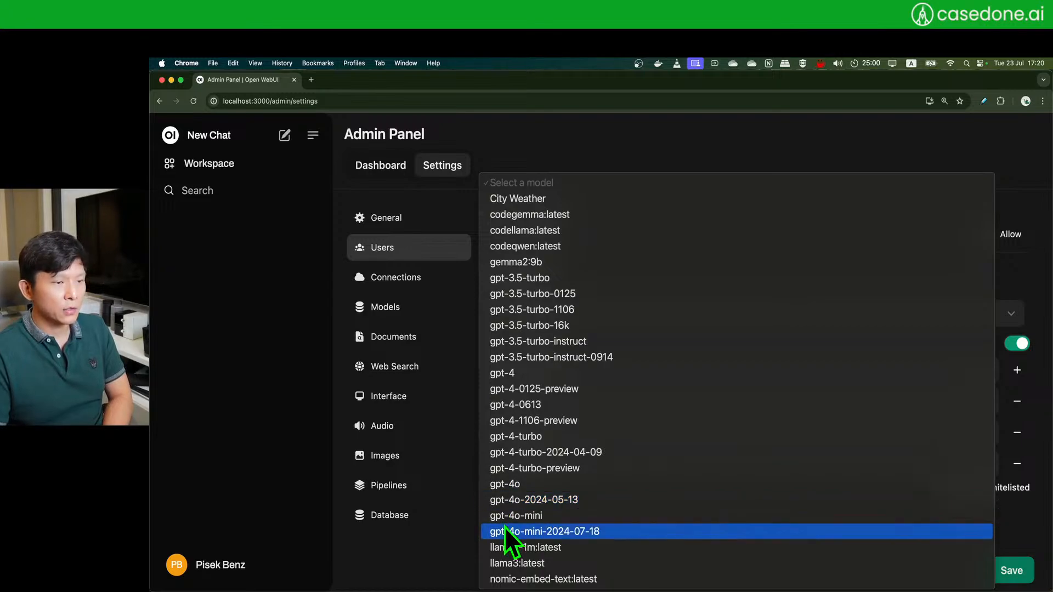
pyautogui.click(541, 519)
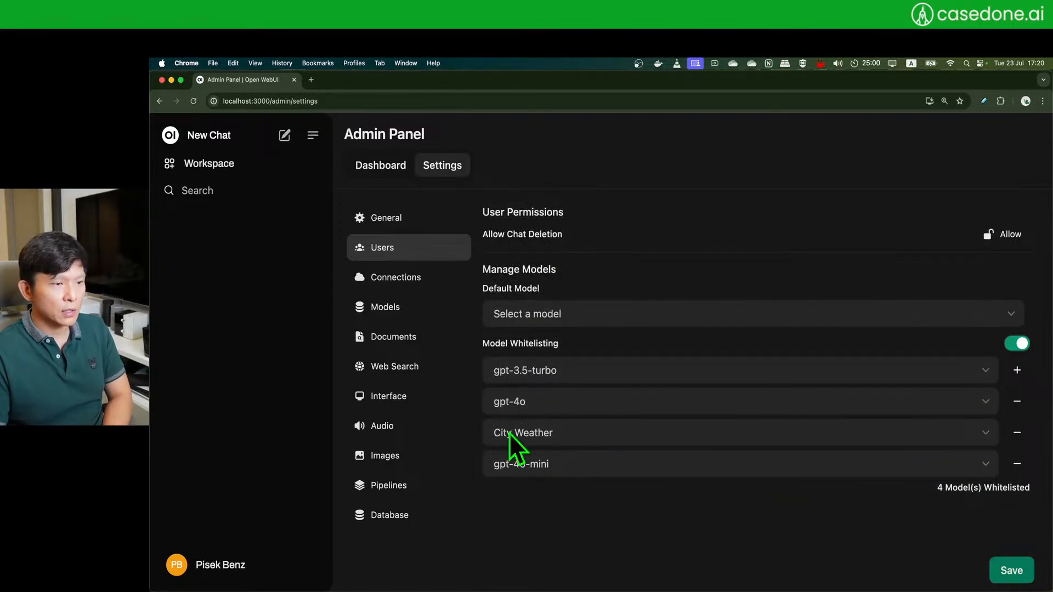
pyautogui.click(1012, 572)
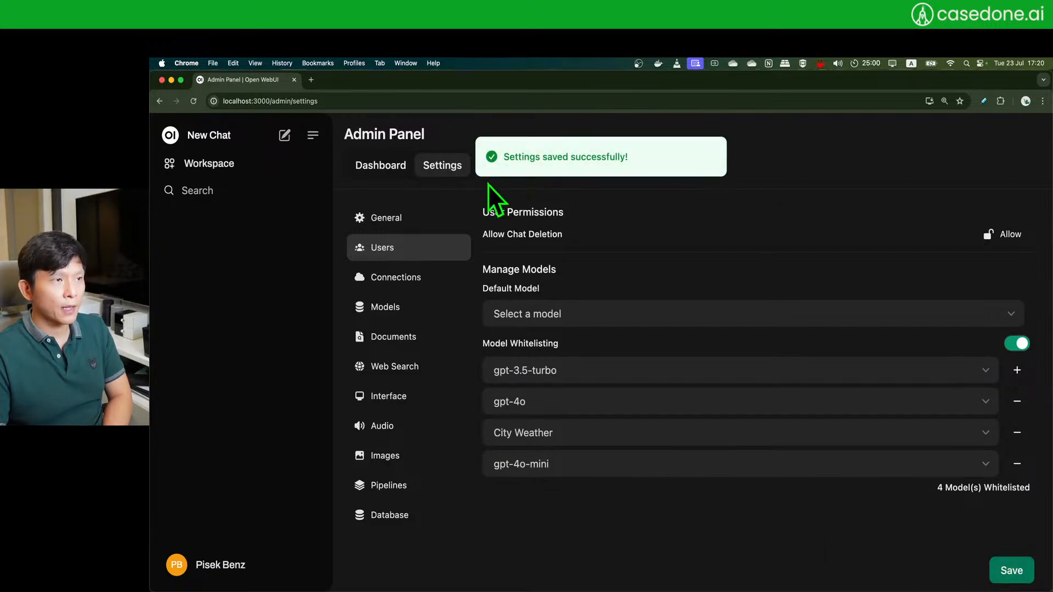
# - Reopen the Users settings to confirm four whitelisted models, then return to the private window
pyautogui.click(379, 171)
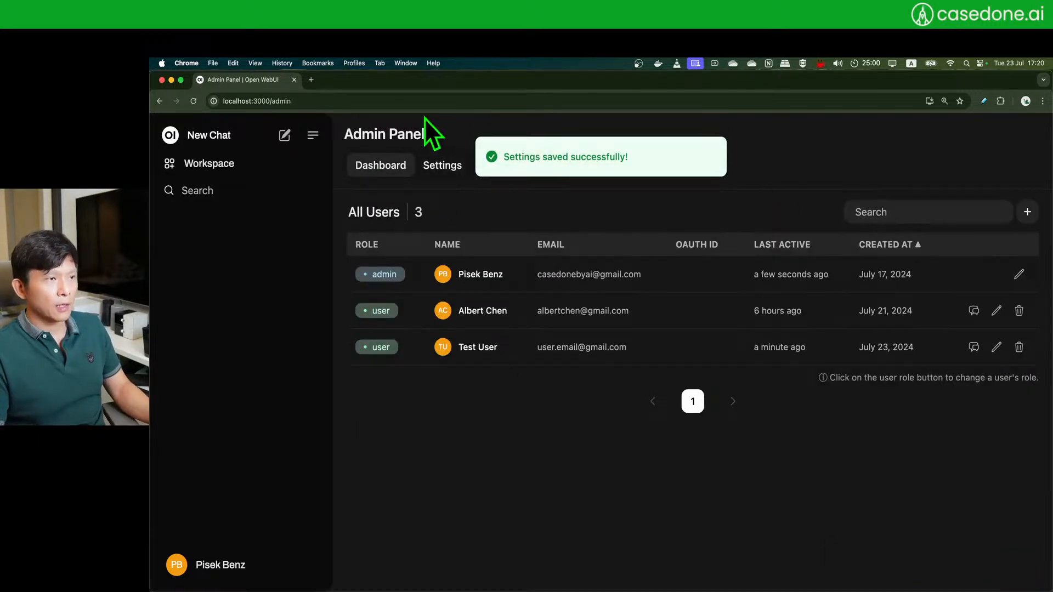
pyautogui.click(441, 167)
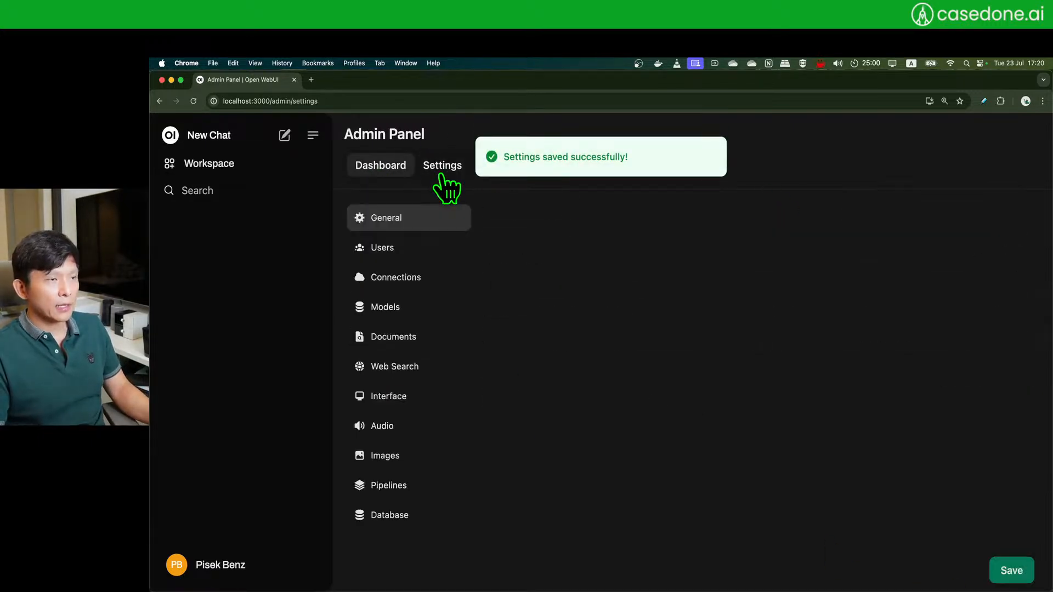
pyautogui.click(417, 249)
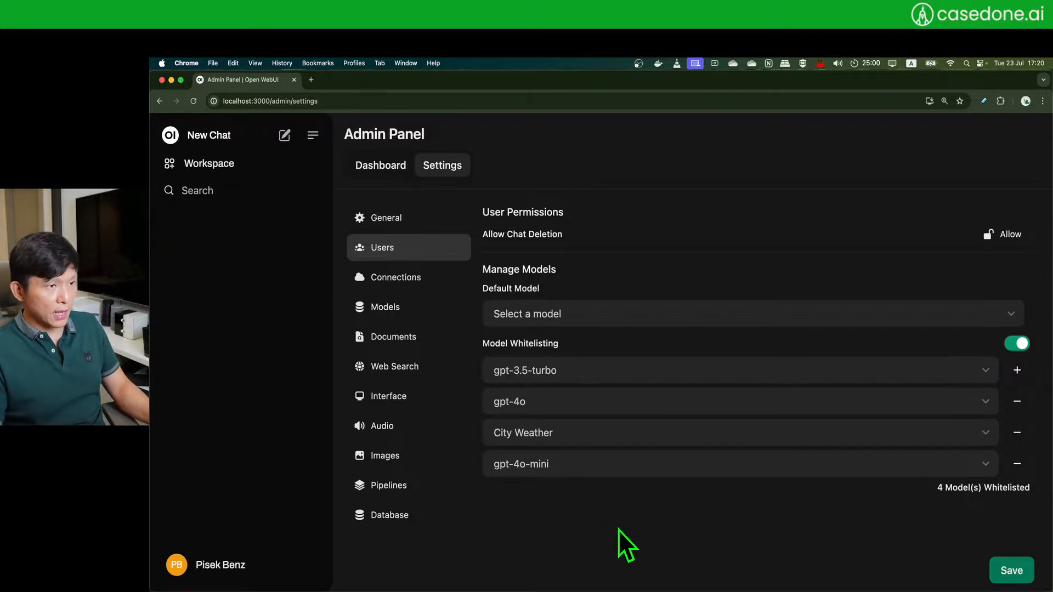
pyautogui.press('super+grave')
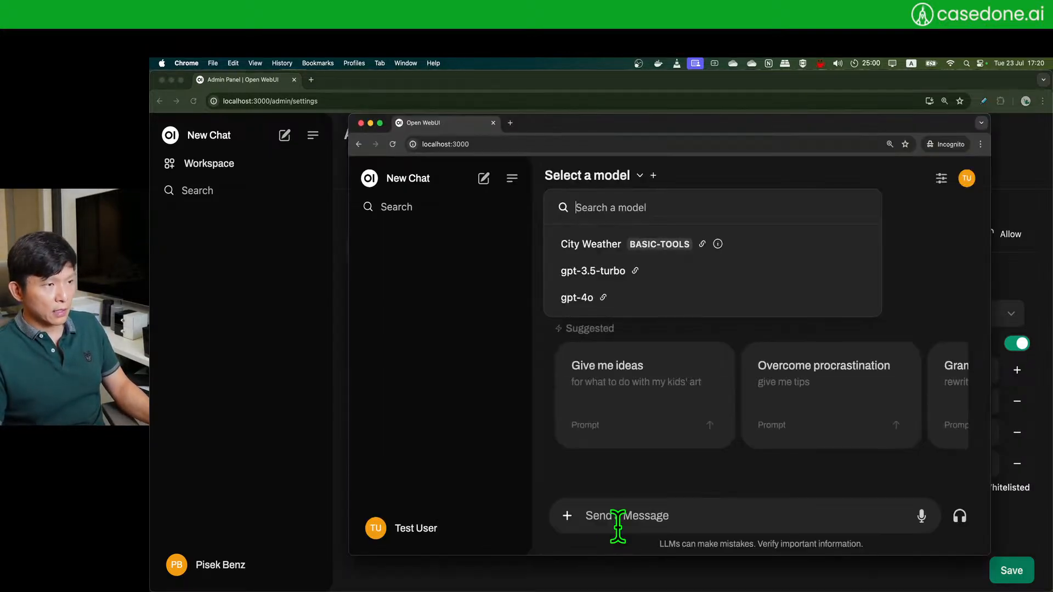
# - Reload the test user's chat, enlarge the window, and select gpt-4o-mini as the model
pyautogui.click(508, 294)
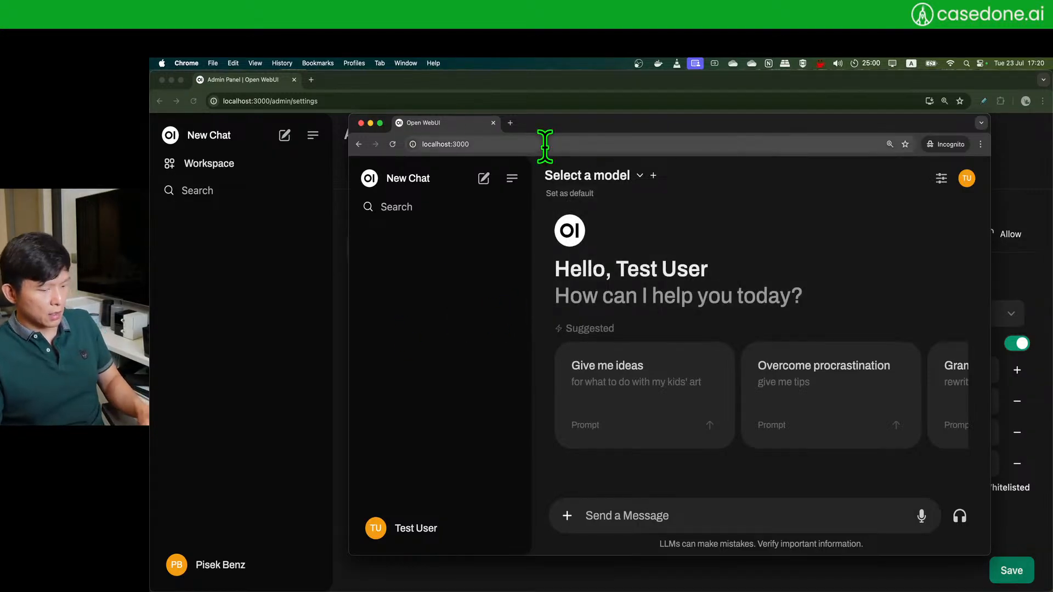
pyautogui.press('super+r')
pyautogui.moveTo(695, 130); pyautogui.dragTo(686, 102)
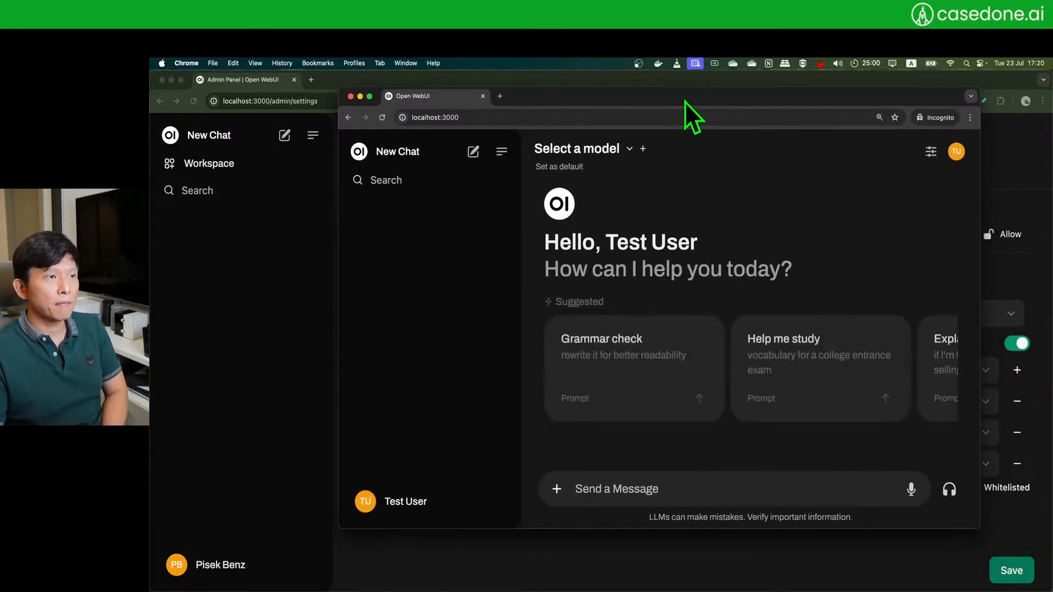
pyautogui.moveTo(986, 528); pyautogui.dragTo(1017, 563)
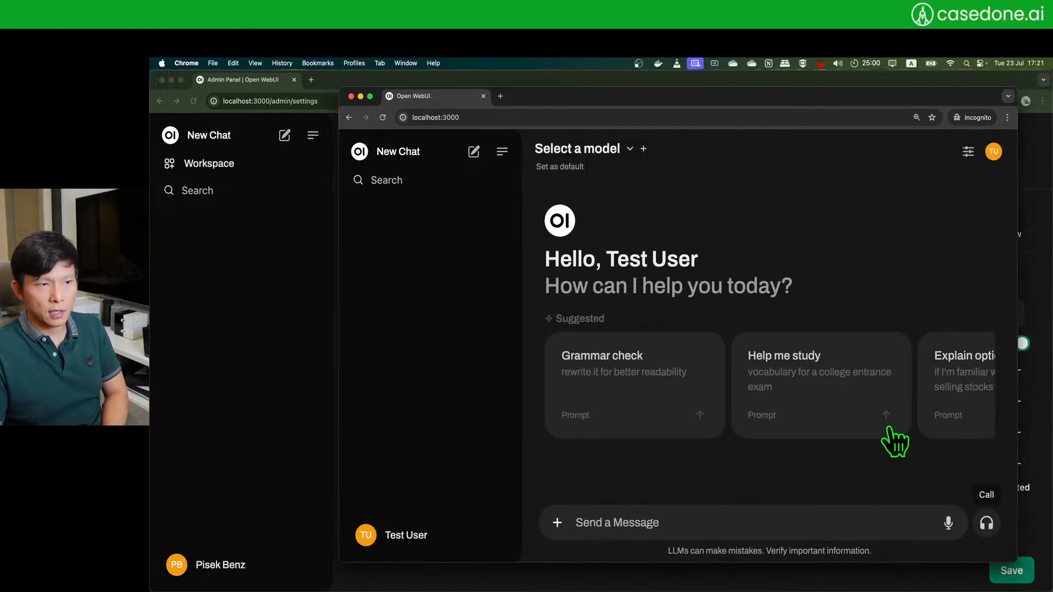
pyautogui.click(629, 151)
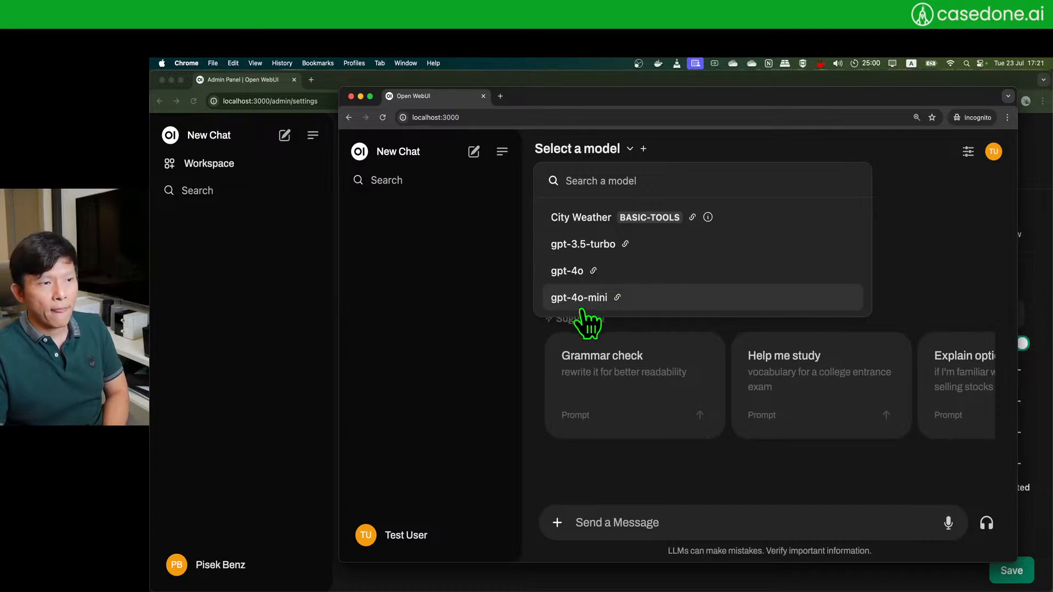
pyautogui.click(653, 300)
pyautogui.moveTo(854, 98); pyautogui.dragTo(828, 81)
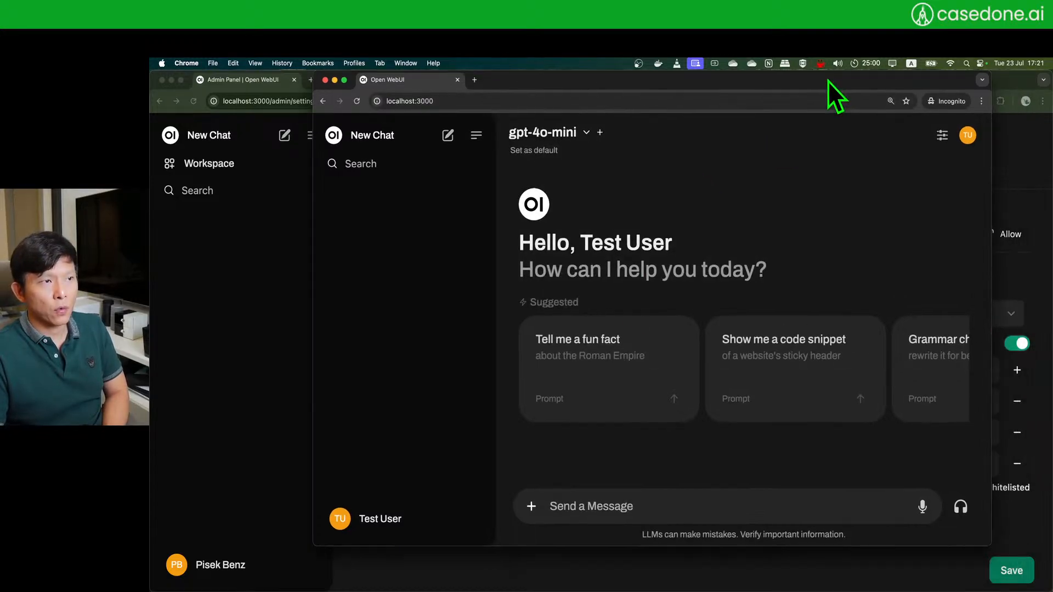
# - Send the message 'Hello there. How are you?' to gpt-4o-mini
pyautogui.click(619, 506)
pyautogui.write('Hello')
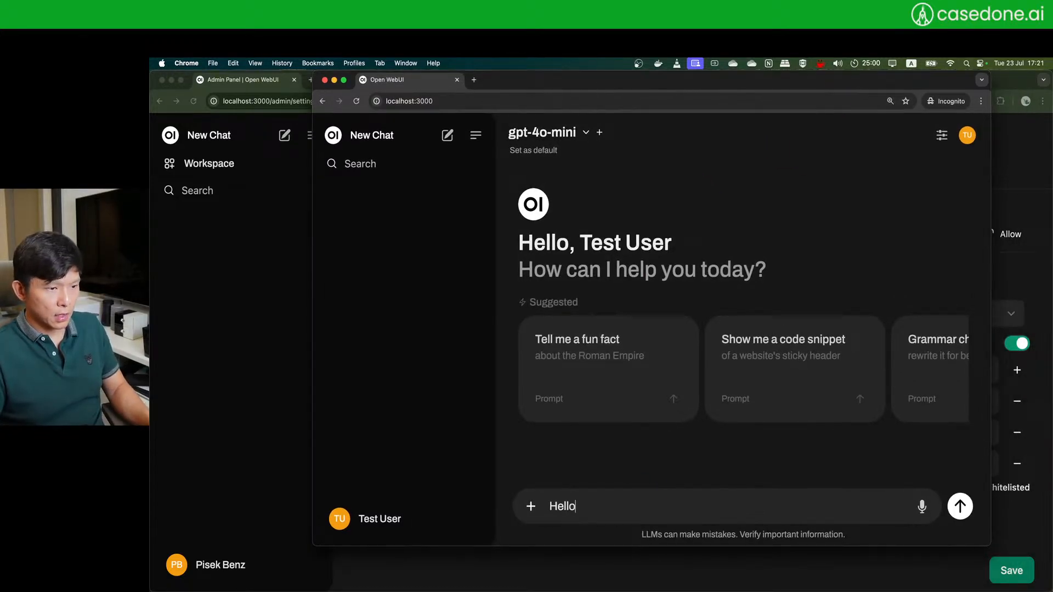
pyautogui.write(' there. Howe')
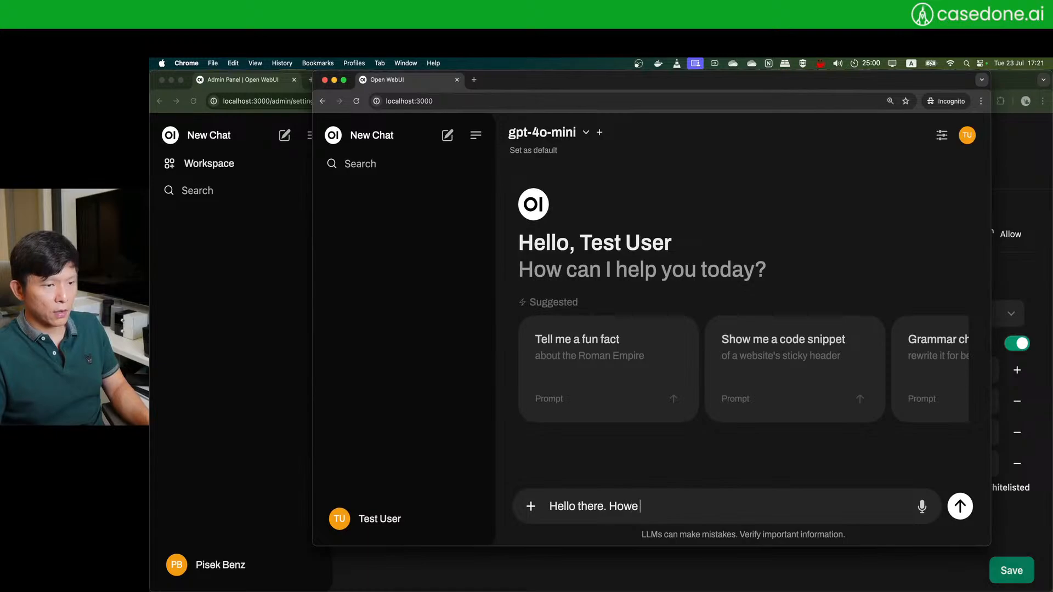
pyautogui.press('BackSpace')
pyautogui.write('are you?')
pyautogui.press('Return')
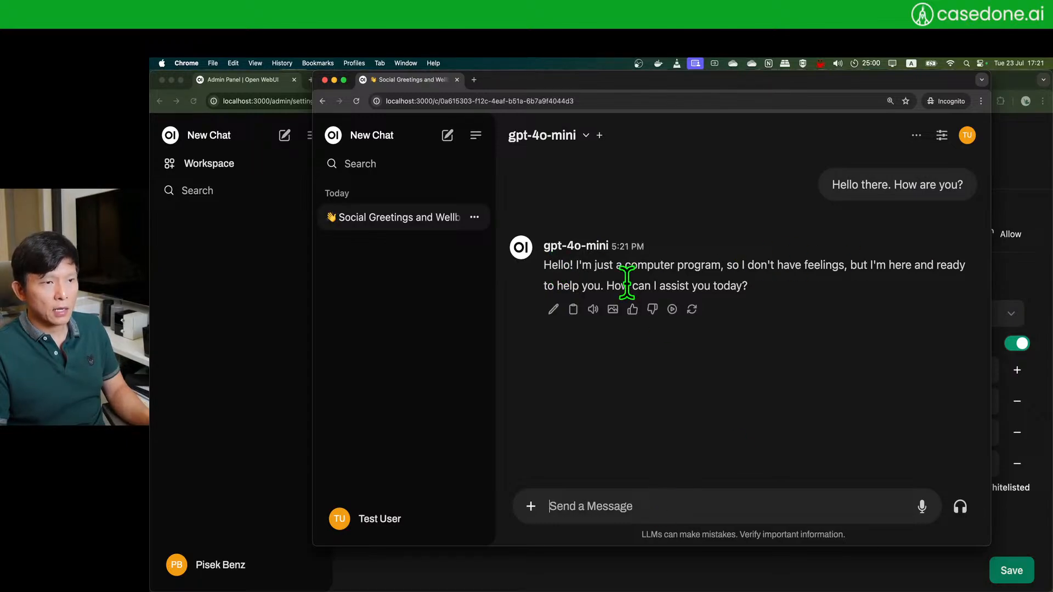
# - Ask 'Why is the sky blue?', read the Rayleigh scattering reply, then return to the admin window
pyautogui.click(664, 512)
pyautogui.write('Why is the sky blue?')
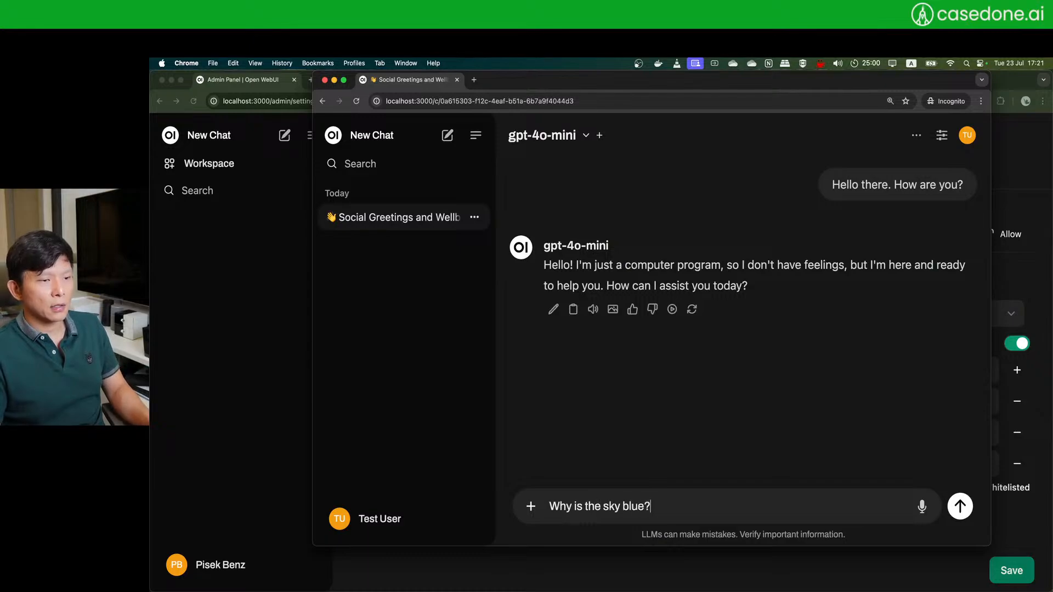
pyautogui.press('Return')
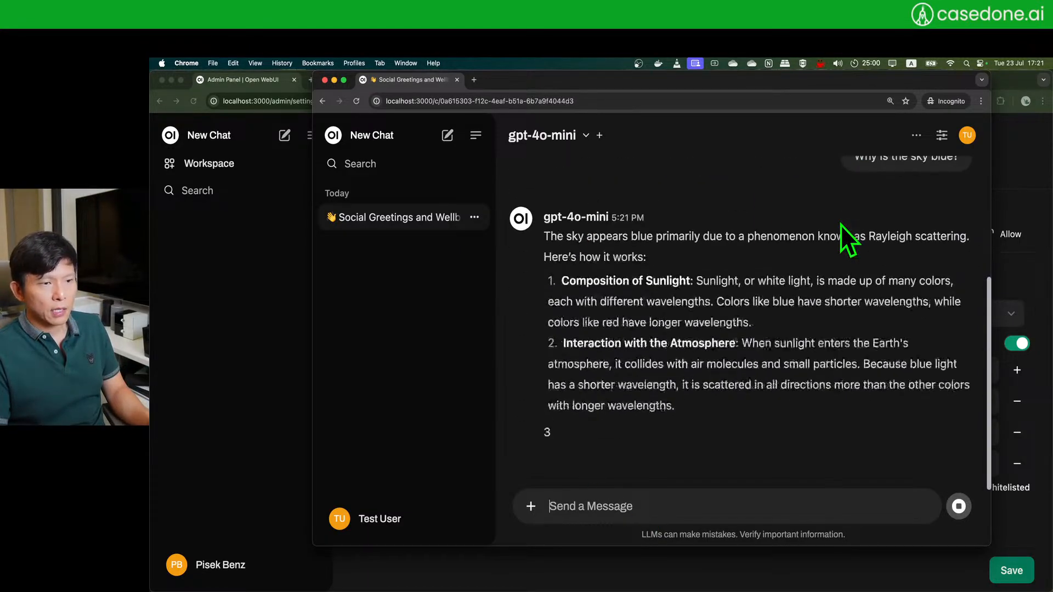
pyautogui.scroll(3, 636, 262)
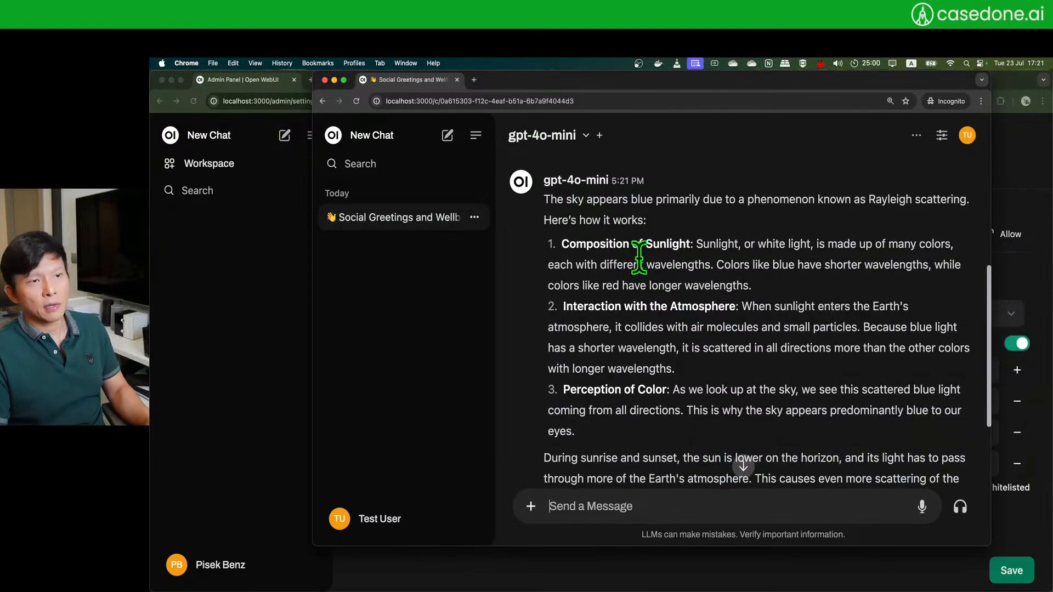
pyautogui.scroll(-5, 718, 296)
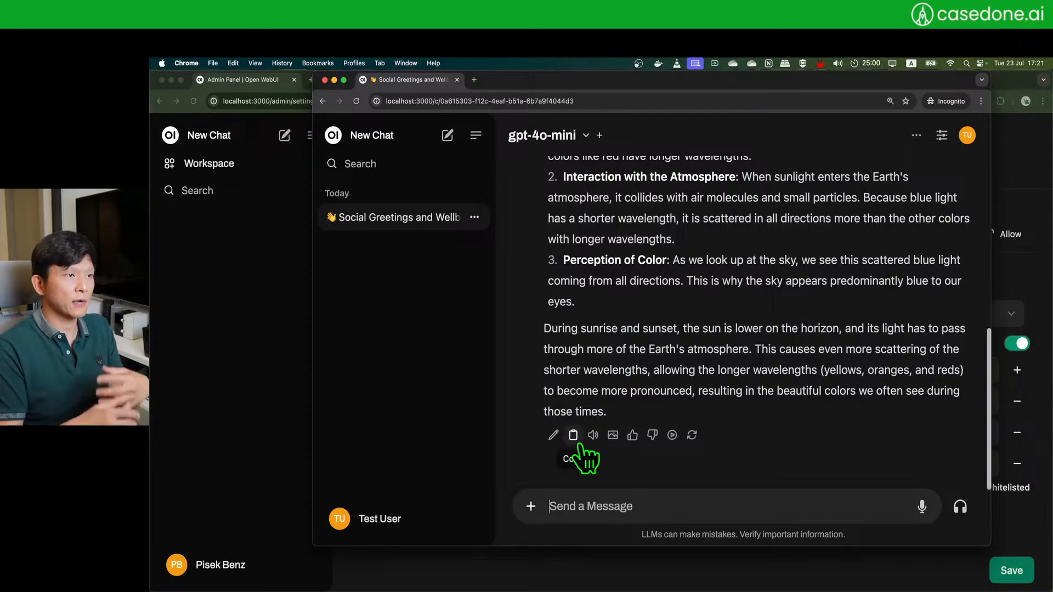
pyautogui.scroll(5, 639, 334)
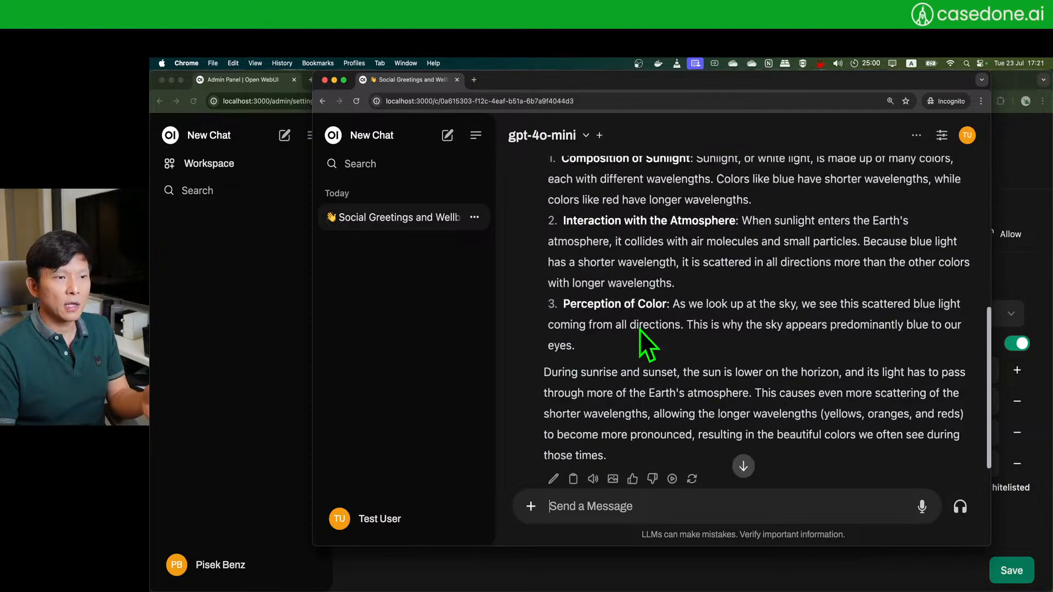
pyautogui.scroll(1, 631, 332)
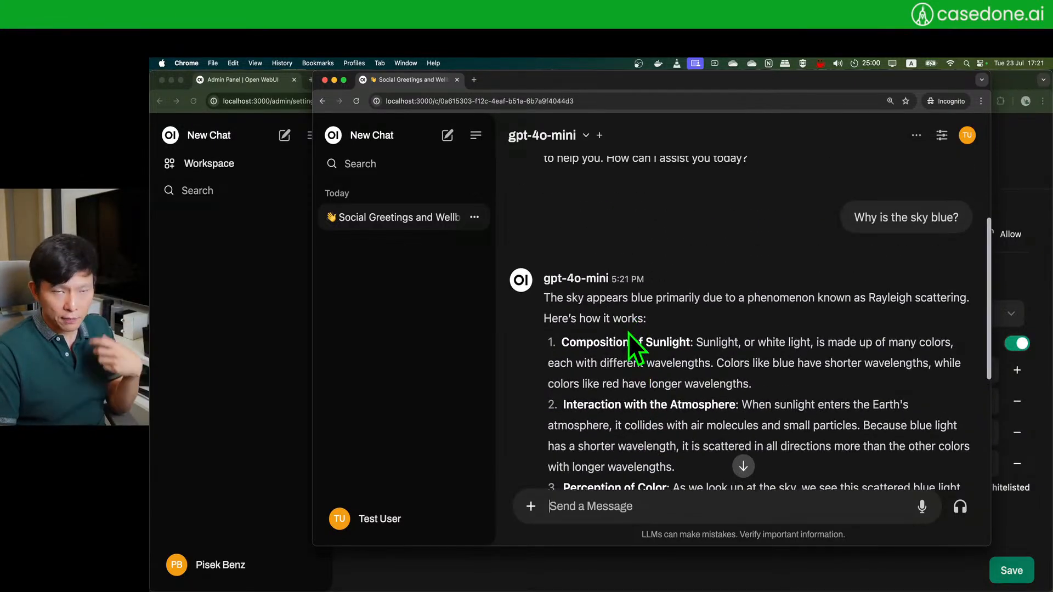
pyautogui.scroll(-2, 628, 333)
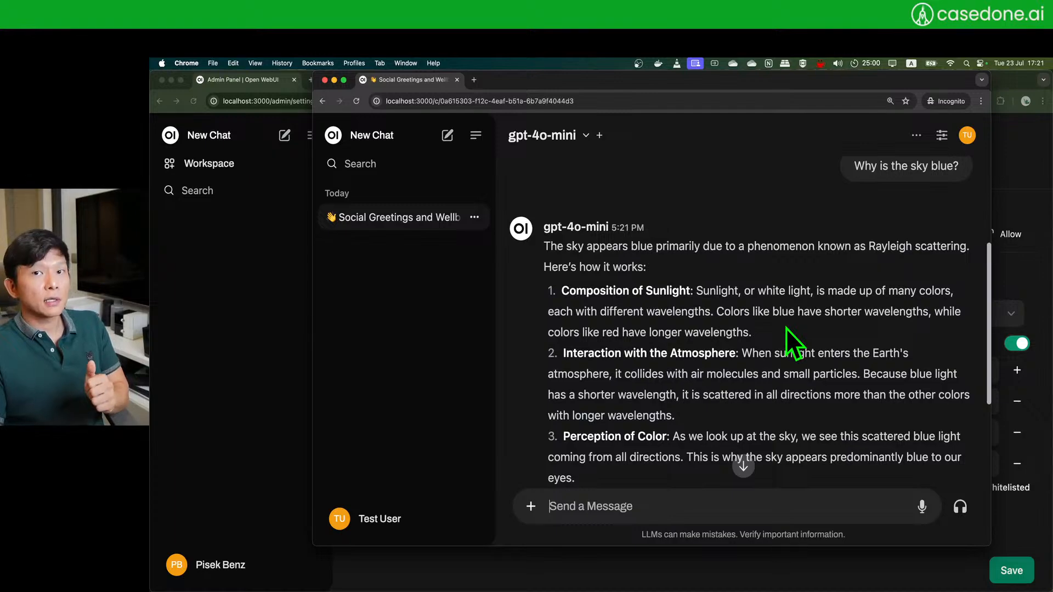
pyautogui.click(259, 349)
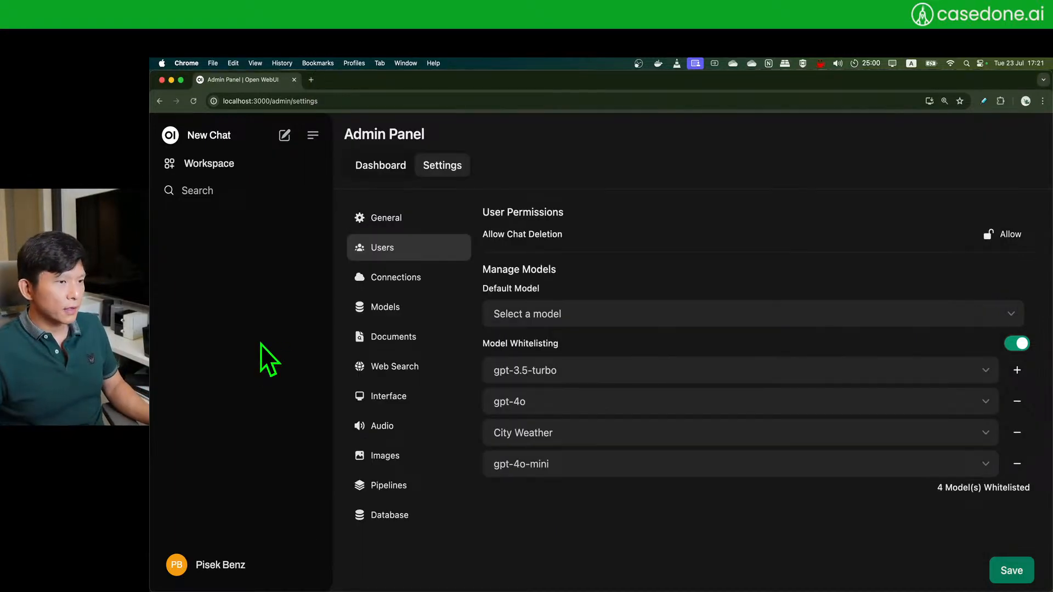
# - Start a new chat in the admin account with gemma2:9b as the model
pyautogui.hotkey('ctrl', 'Right')
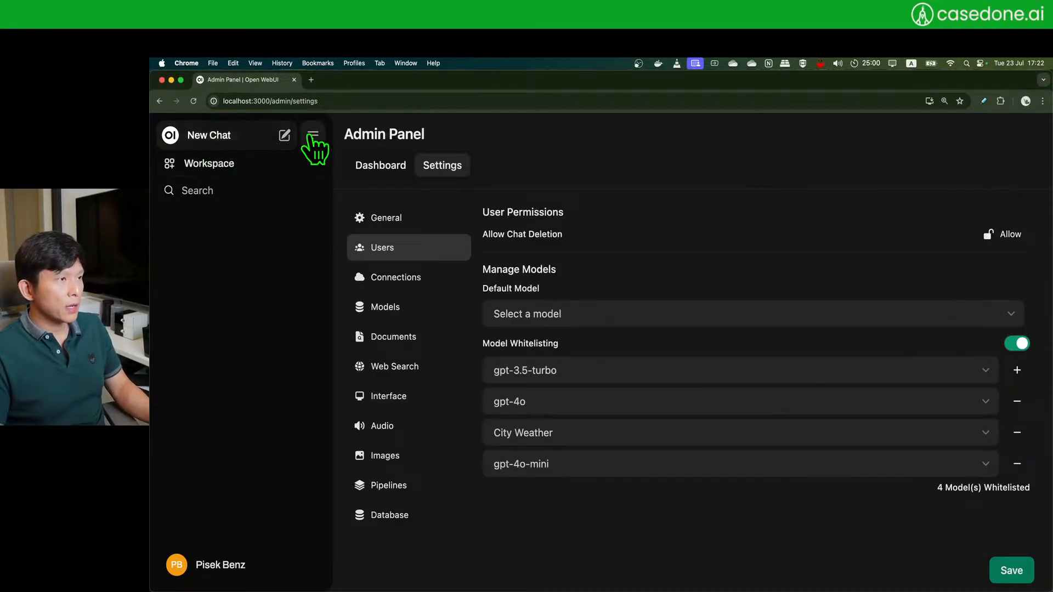
pyautogui.click(290, 135)
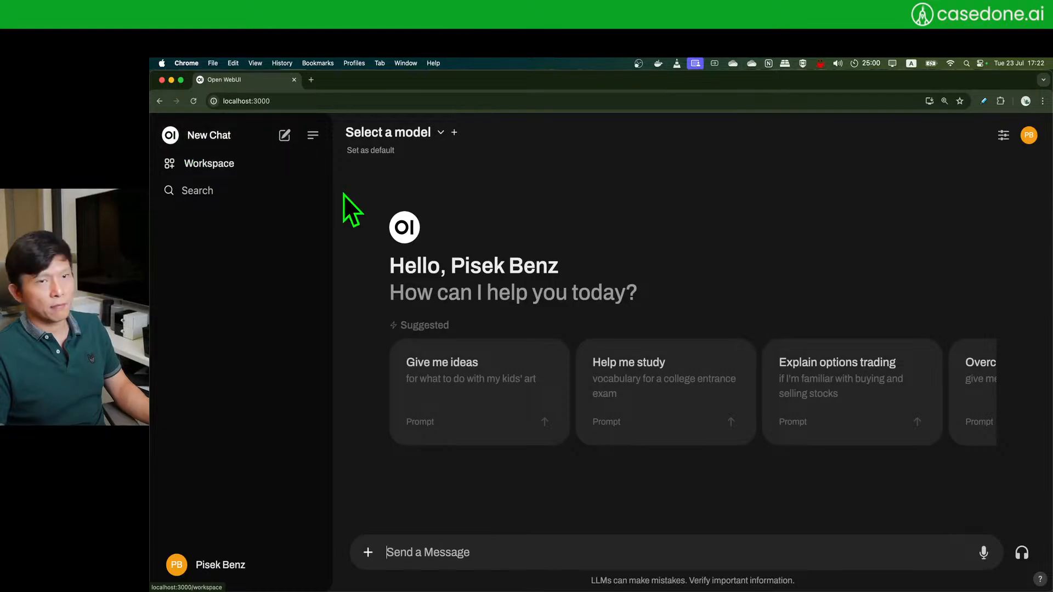
pyautogui.click(441, 134)
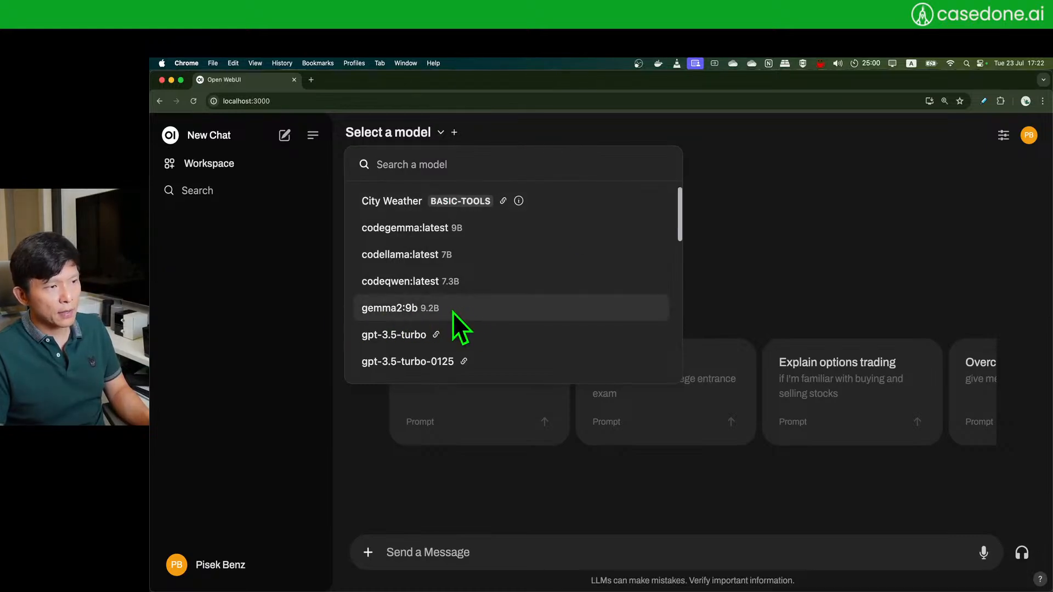
pyautogui.click(468, 312)
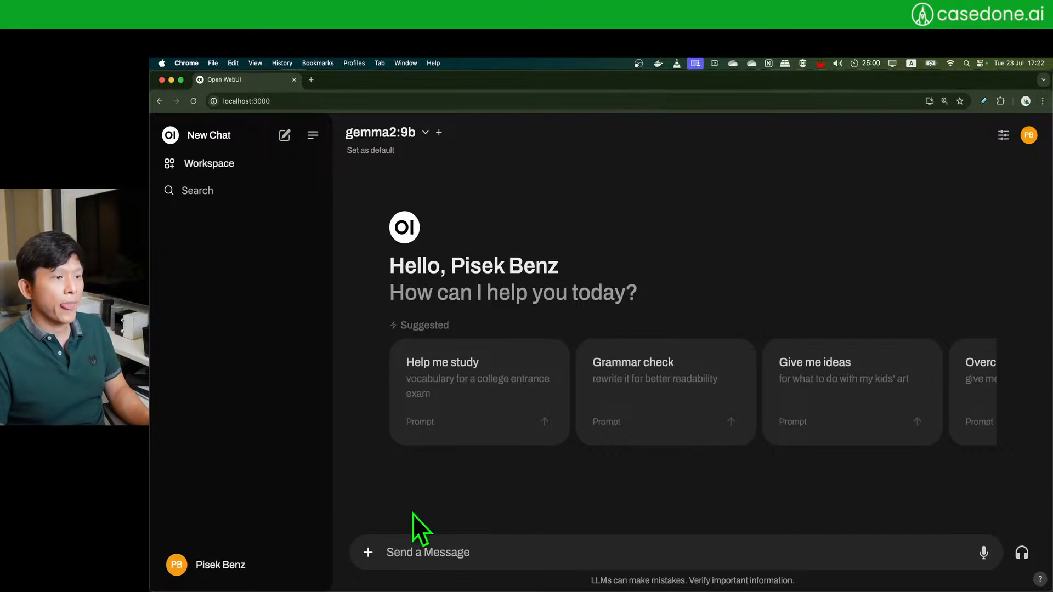
pyautogui.press('super+Tab')
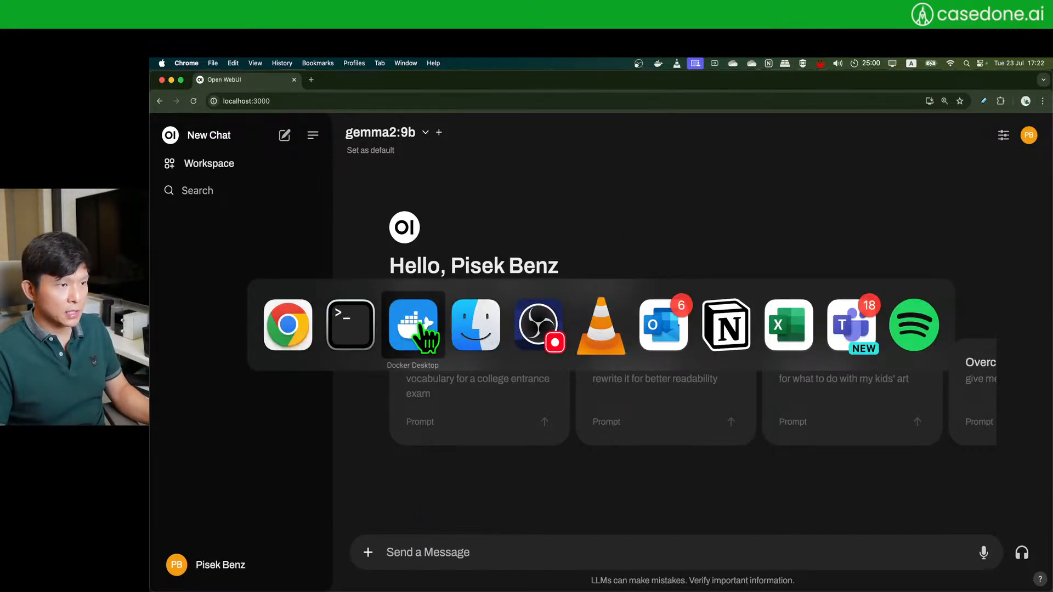
# - Bring the ollama serve log Terminal forward, reposition it and enlarge it to 126x30
pyautogui.click(350, 329)
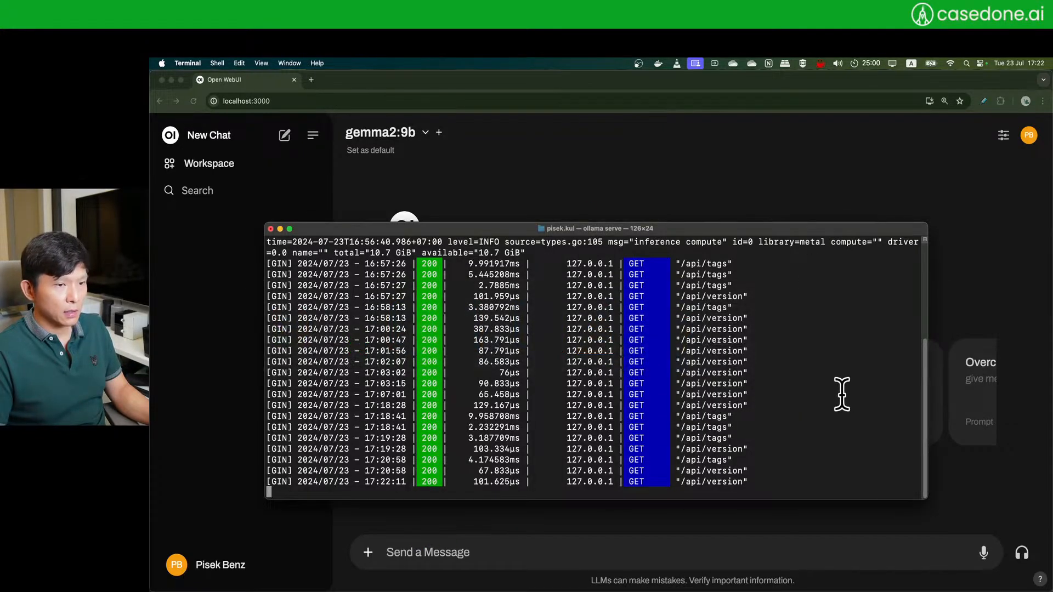
pyautogui.moveTo(850, 233); pyautogui.dragTo(891, 140)
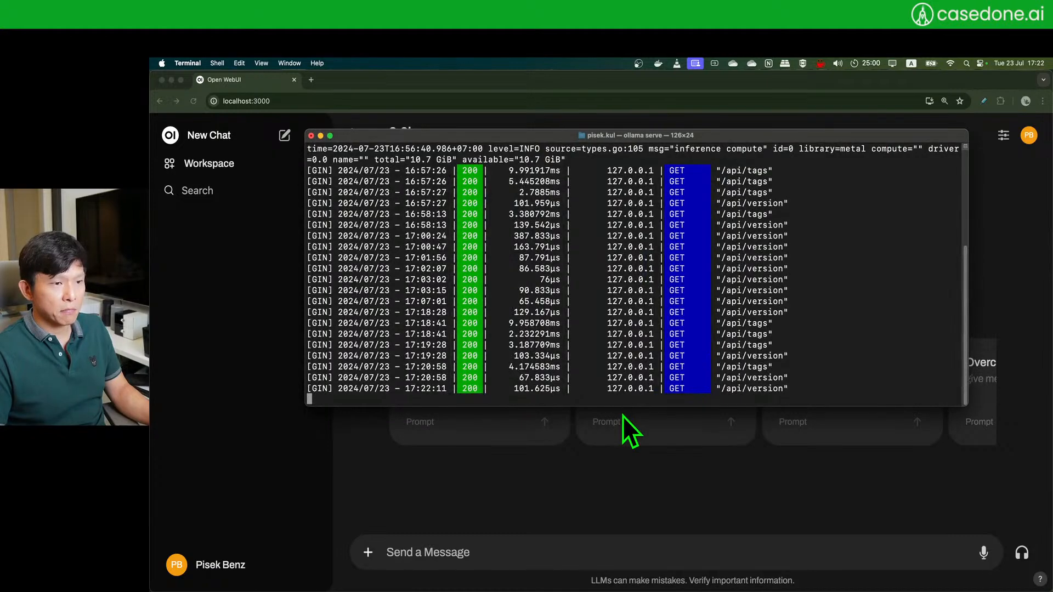
pyautogui.moveTo(625, 408); pyautogui.dragTo(624, 471)
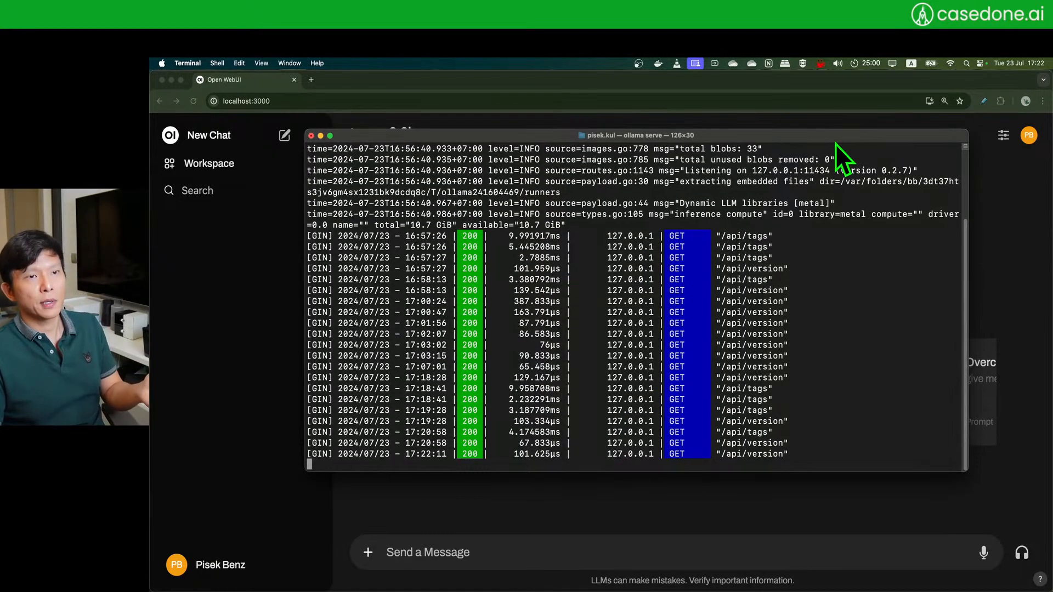
pyautogui.moveTo(834, 141); pyautogui.dragTo(815, 154)
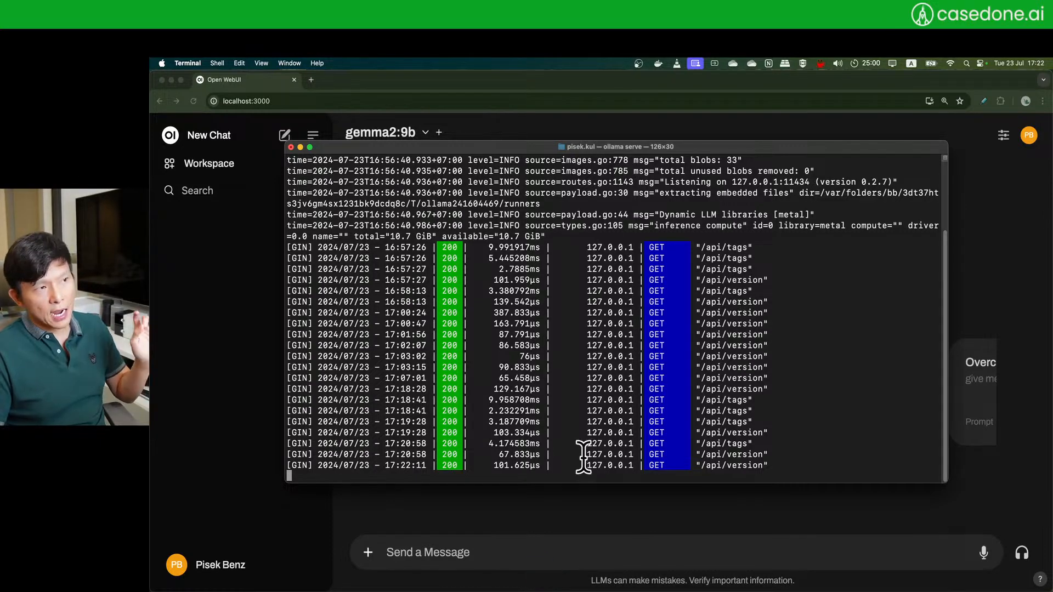
pyautogui.moveTo(469, 147); pyautogui.dragTo(471, 170)
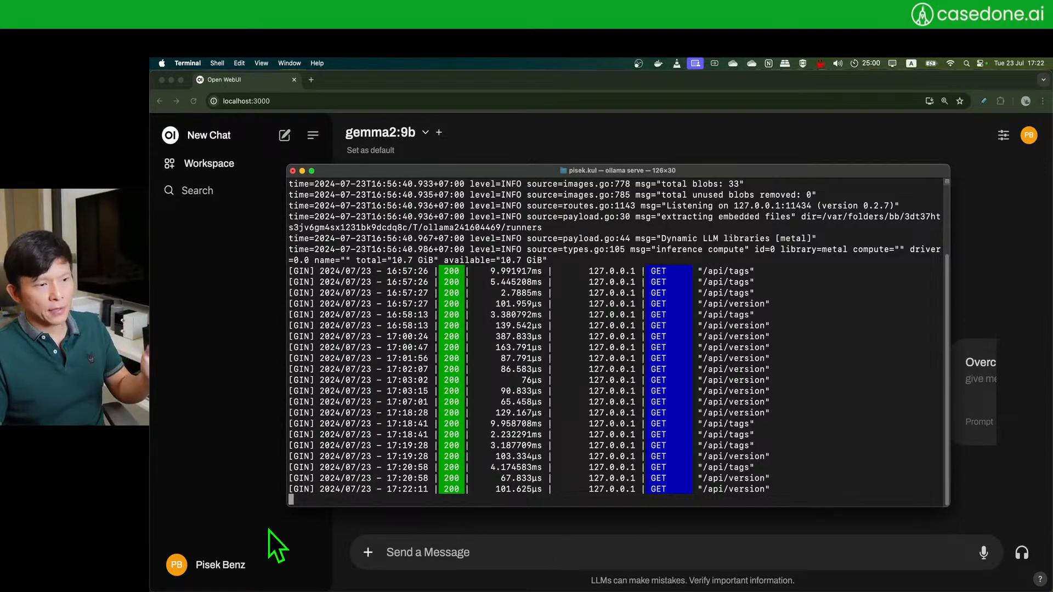
pyautogui.click(400, 545)
# - Send 'Hello. How are you?' to gemma2:9b in the new chat
pyautogui.write('Hello')
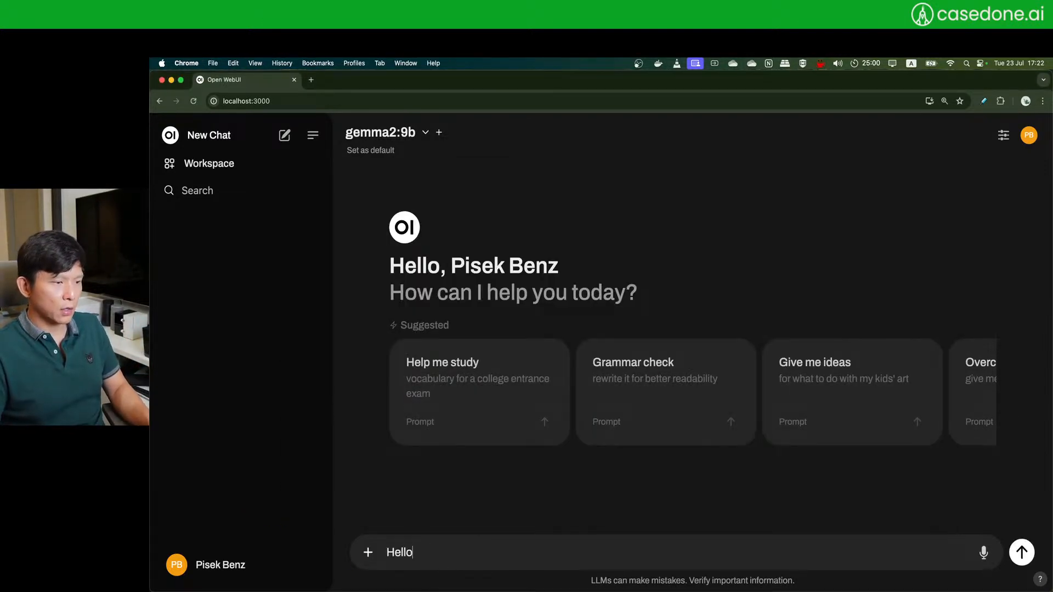
pyautogui.write('. How a')
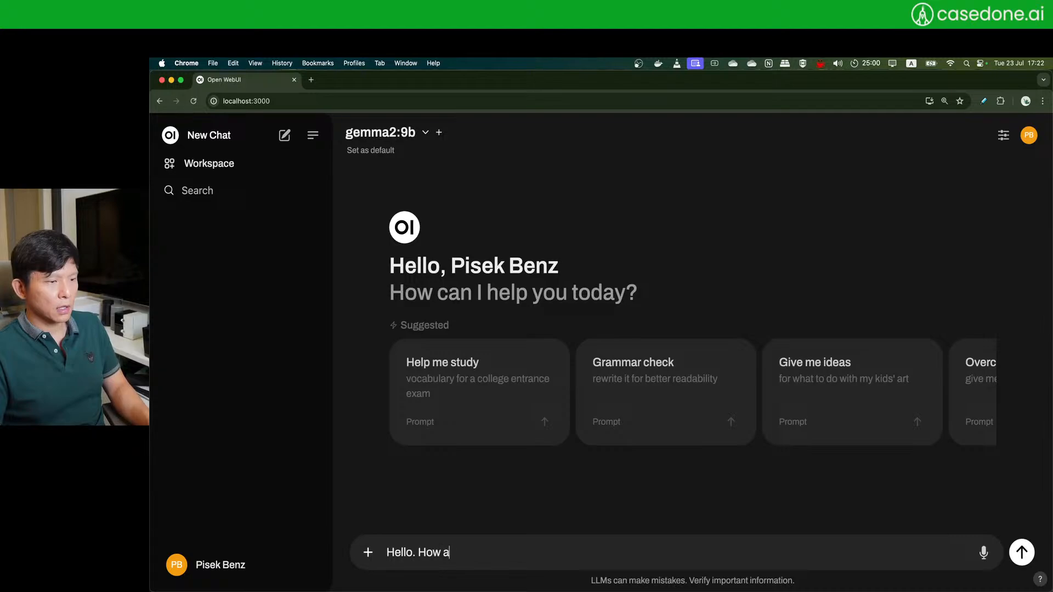
pyautogui.write('re you?')
pyautogui.press('Return')
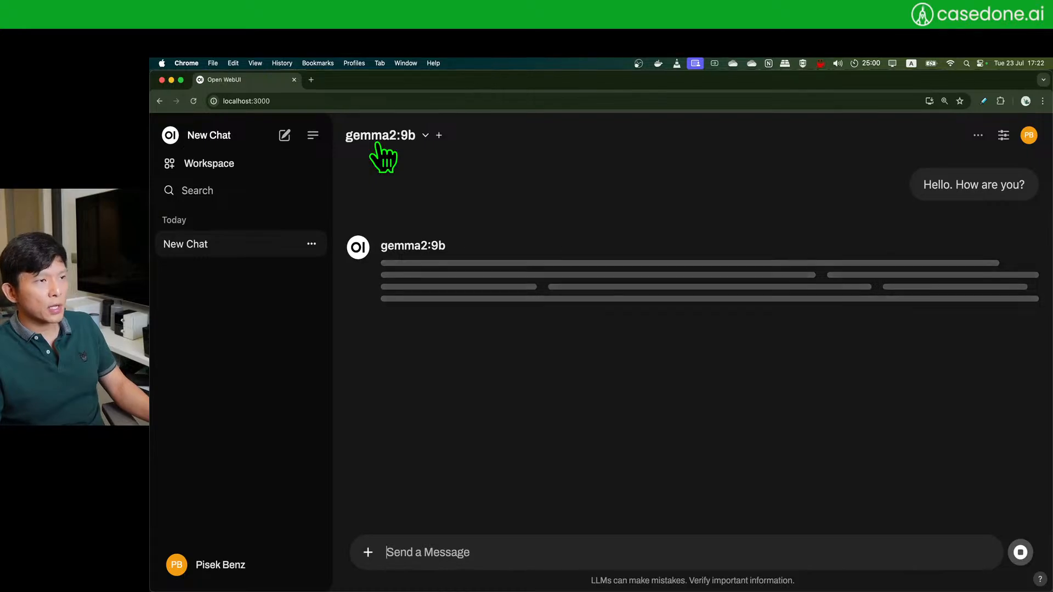
pyautogui.press('super+Tab')
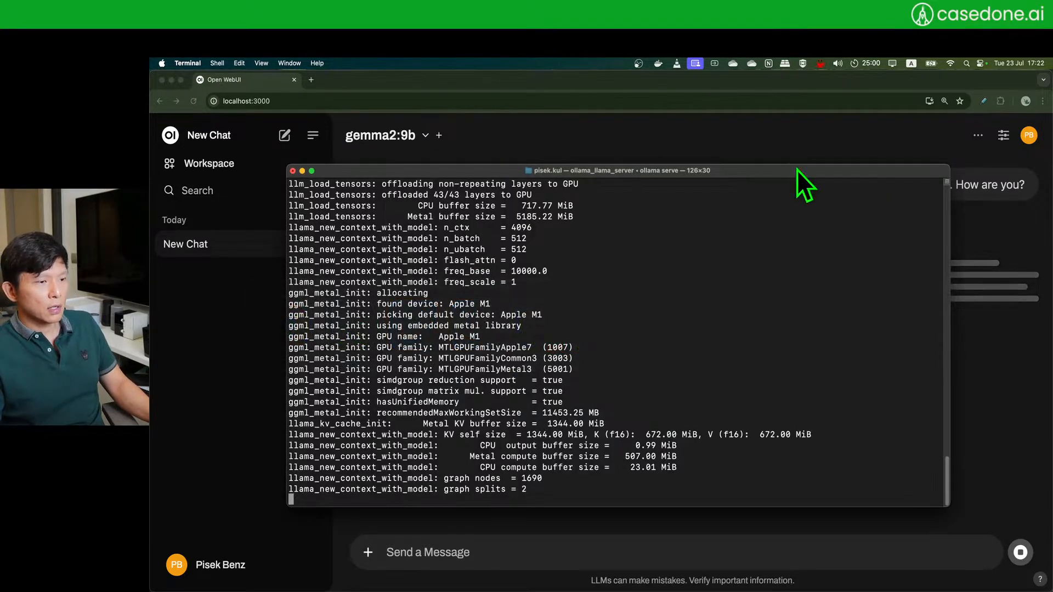
# - Review the ollama log's runner start and 200 POSTs, then move it aside for the chat
pyautogui.scroll(15, 726, 308)
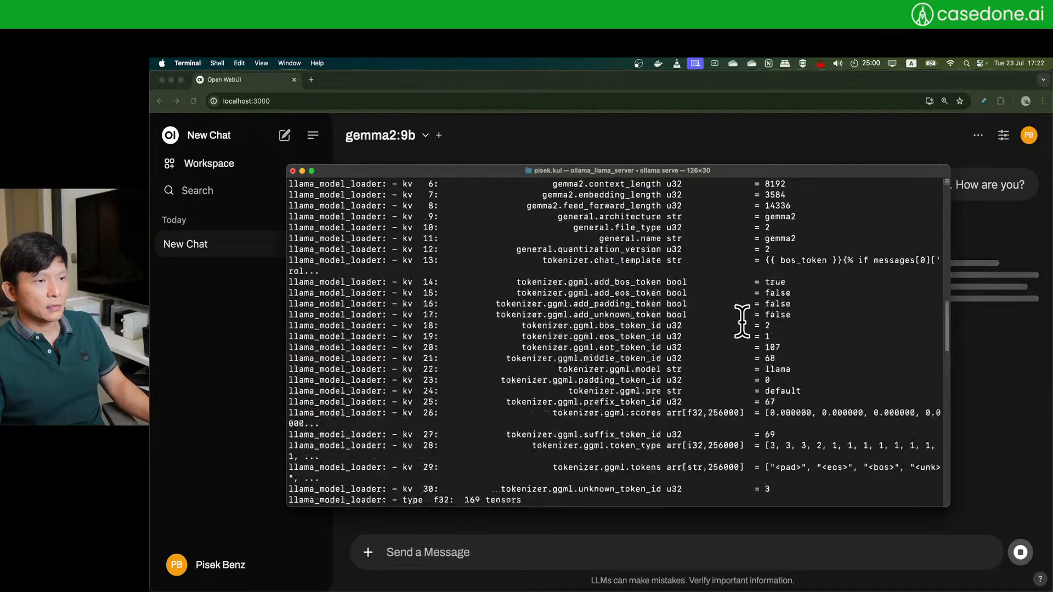
pyautogui.scroll(3, 742, 323)
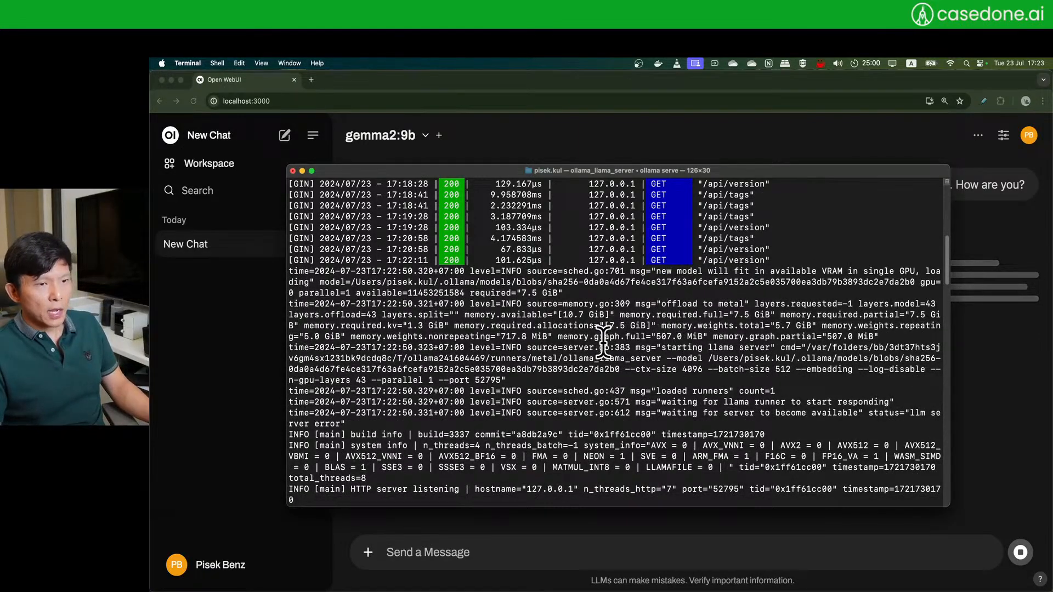
pyautogui.scroll(-2, 602, 340)
pyautogui.scroll(-15, 602, 340)
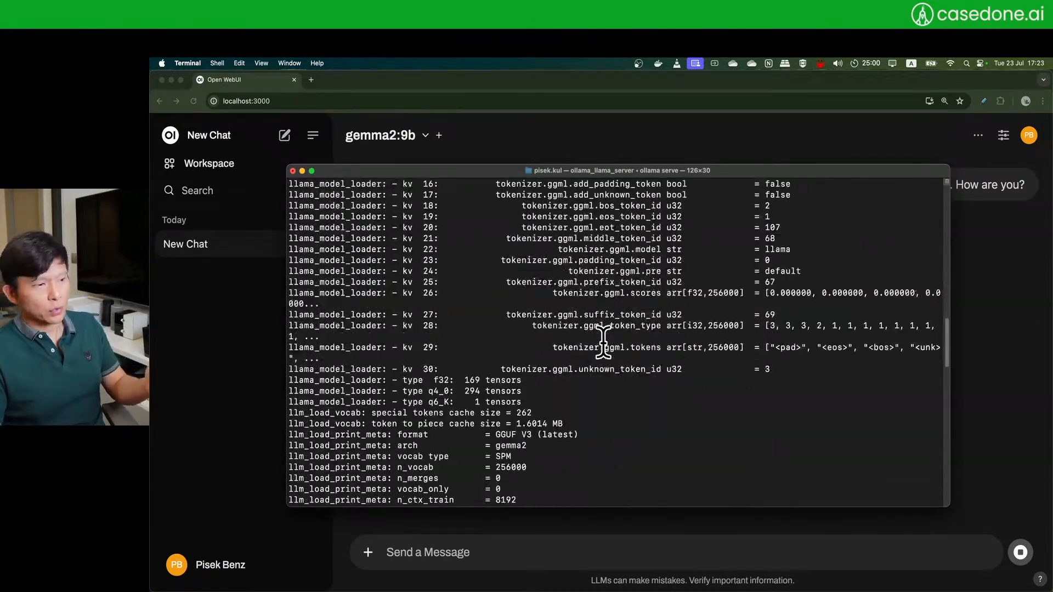
pyautogui.scroll(-15, 603, 343)
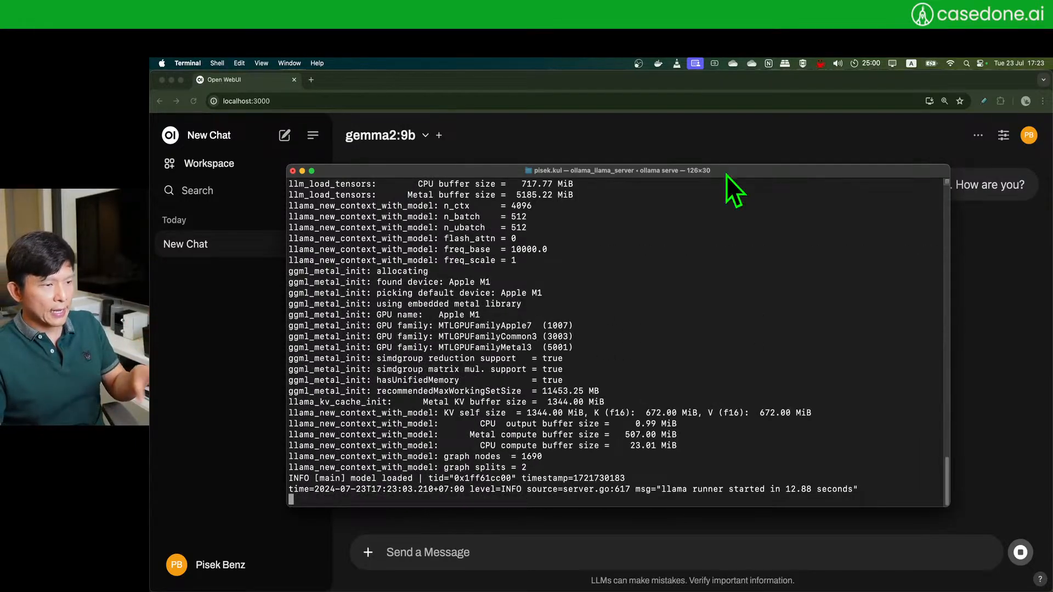
pyautogui.moveTo(794, 174); pyautogui.dragTo(865, 154)
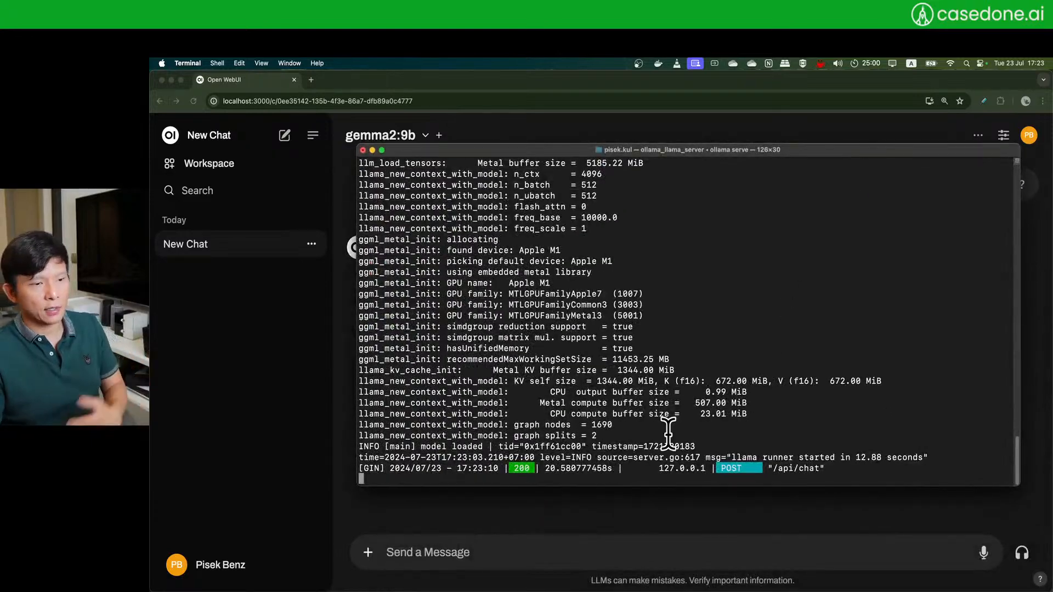
pyautogui.click(511, 512)
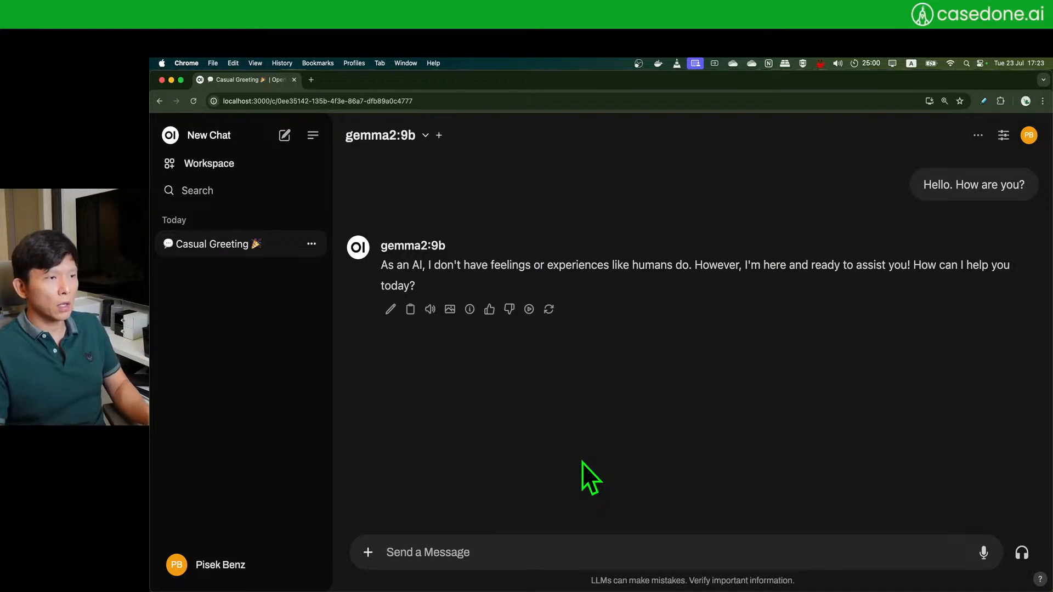
# - Leave the gemma2:9b model unchanged and start a fresh empty chat from the sidebar
pyautogui.click(425, 135)
pyautogui.click(744, 169)
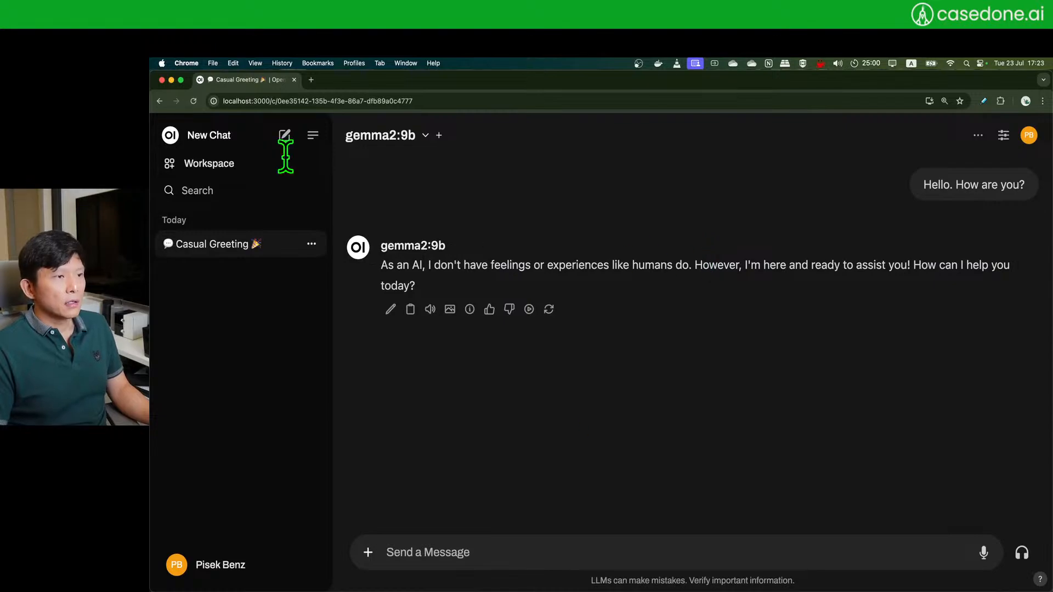
pyautogui.click(284, 136)
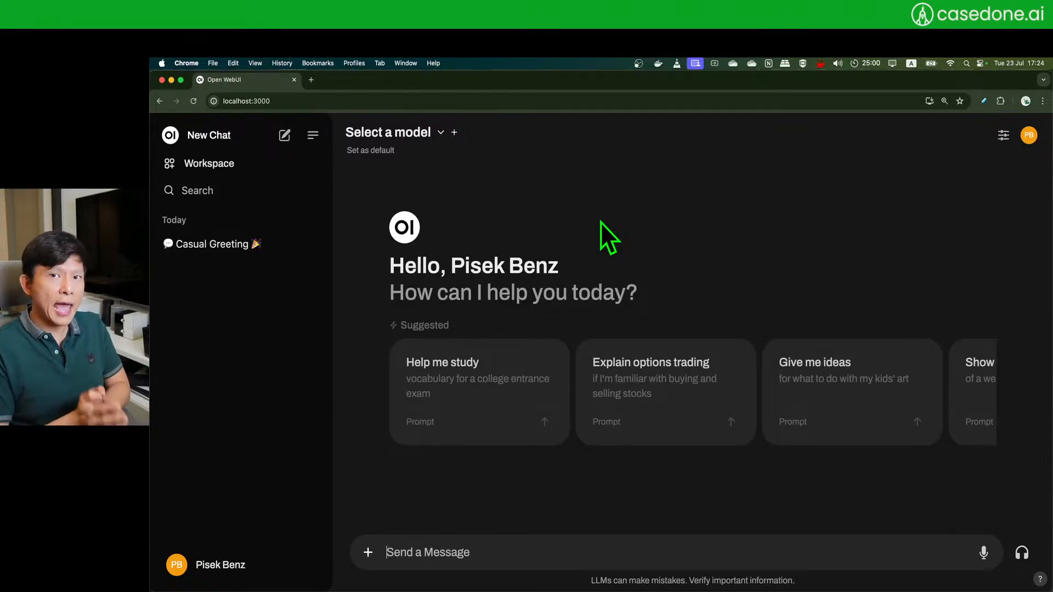
# - Open Workspace > Documents and browse the #mba-marketing course PDFs
pyautogui.click(213, 164)
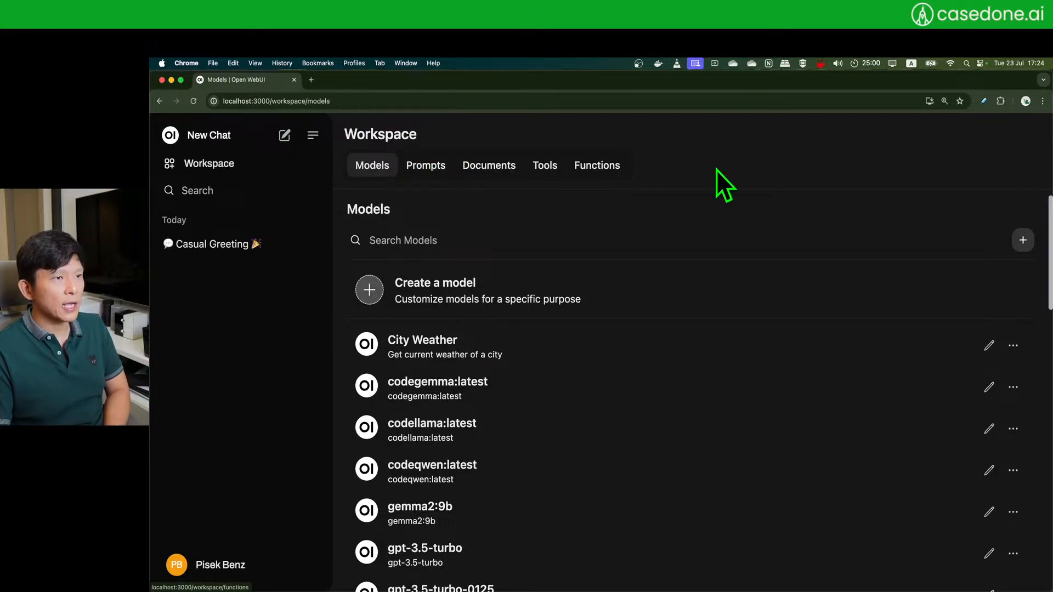
pyautogui.click(488, 171)
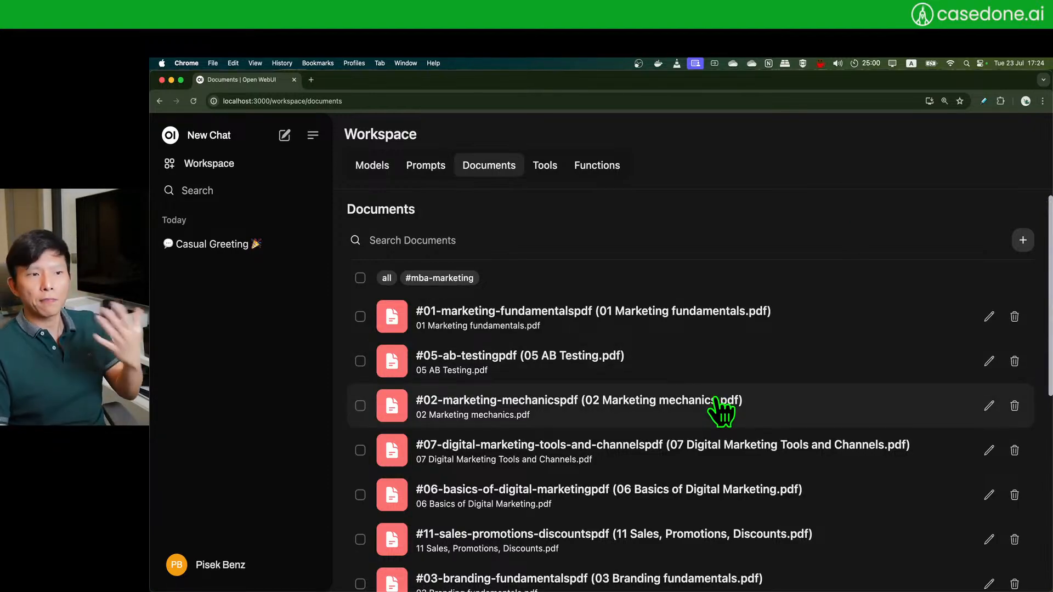
pyautogui.scroll(-5, 721, 410)
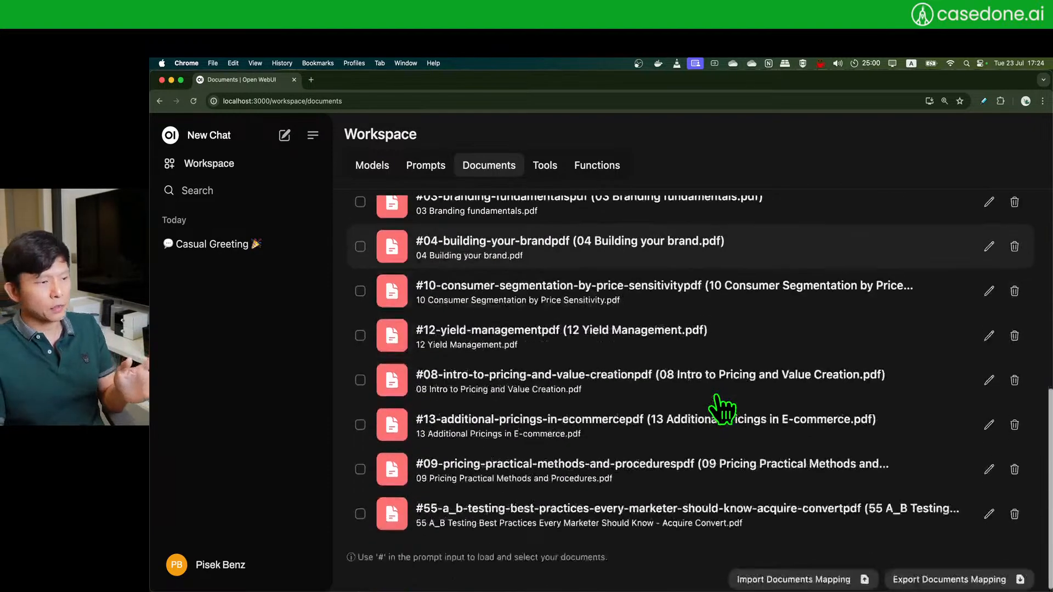
pyautogui.scroll(5, 721, 411)
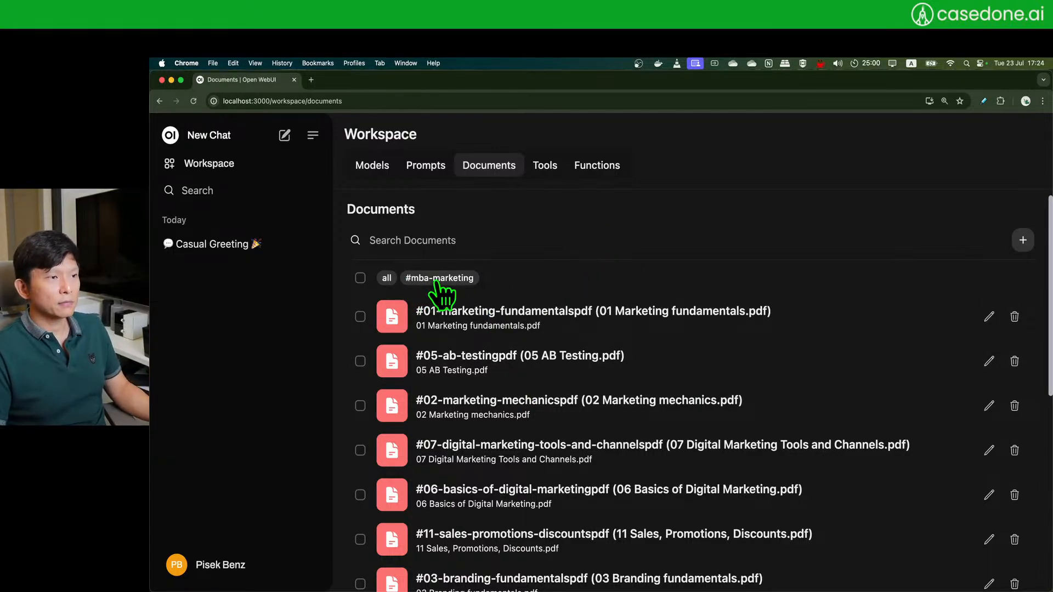
pyautogui.scroll(-10, 528, 372)
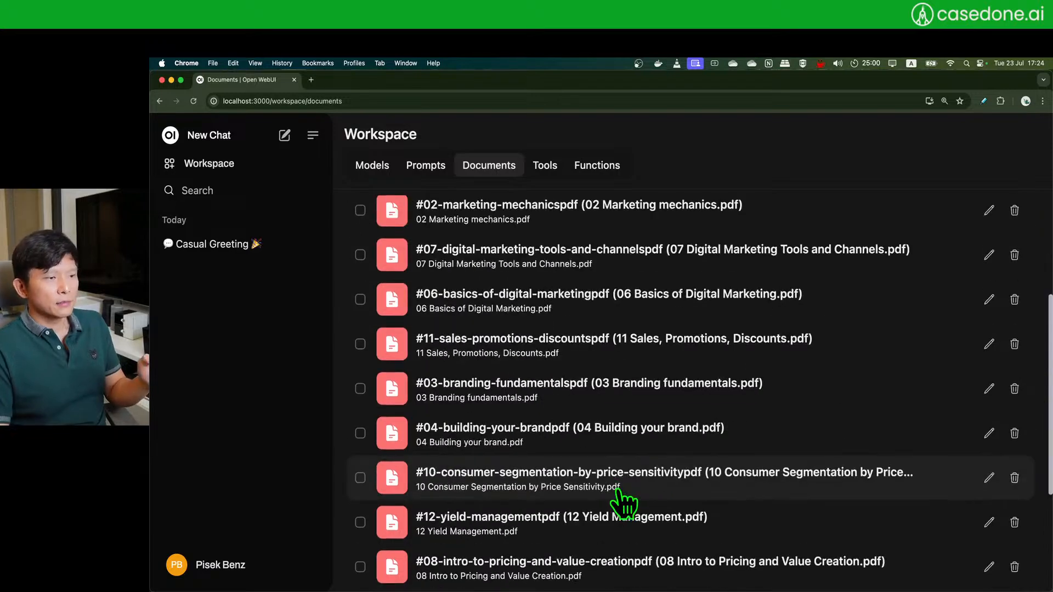
pyautogui.scroll(10, 622, 502)
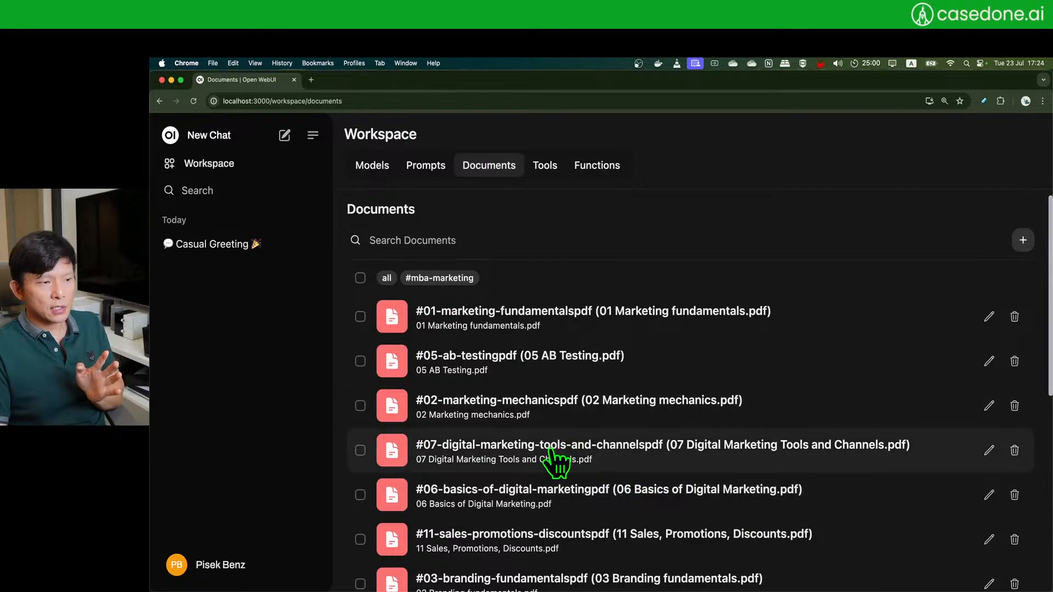
pyautogui.scroll(-6, 557, 457)
pyautogui.scroll(-4, 555, 461)
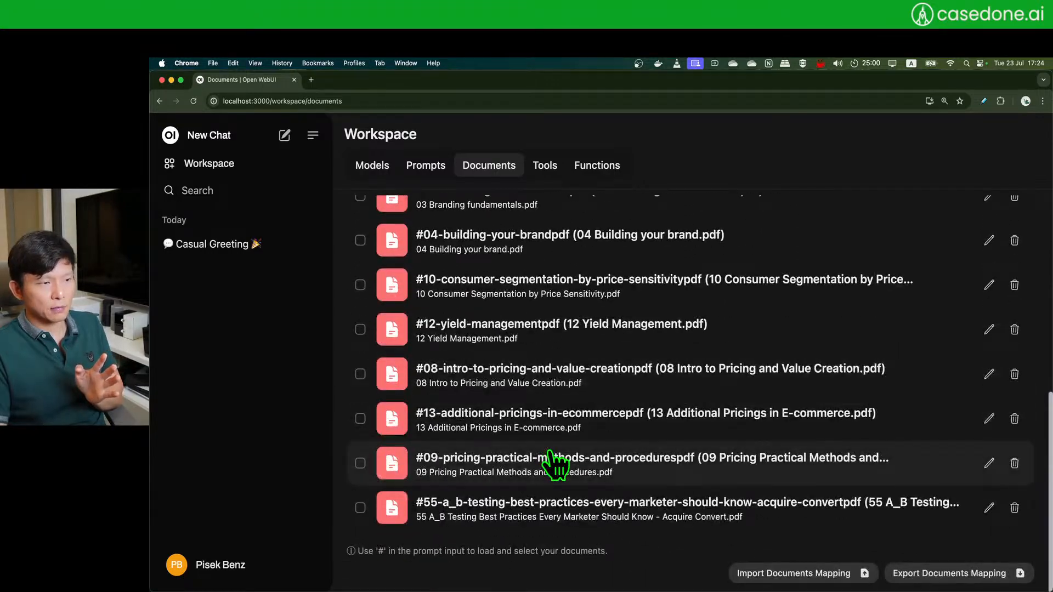
pyautogui.scroll(10, 556, 461)
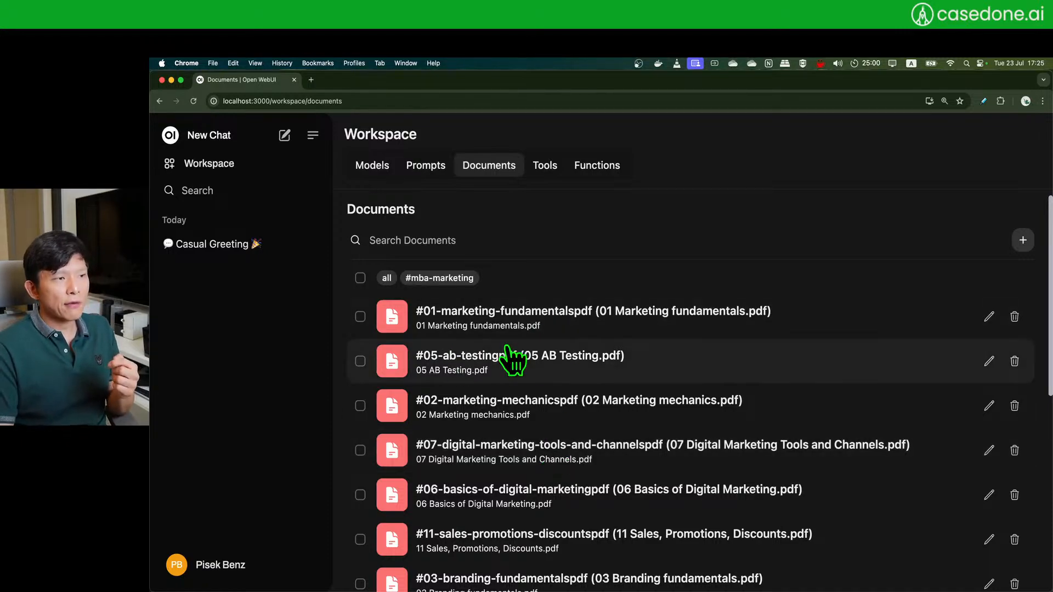
pyautogui.scroll(-6, 591, 423)
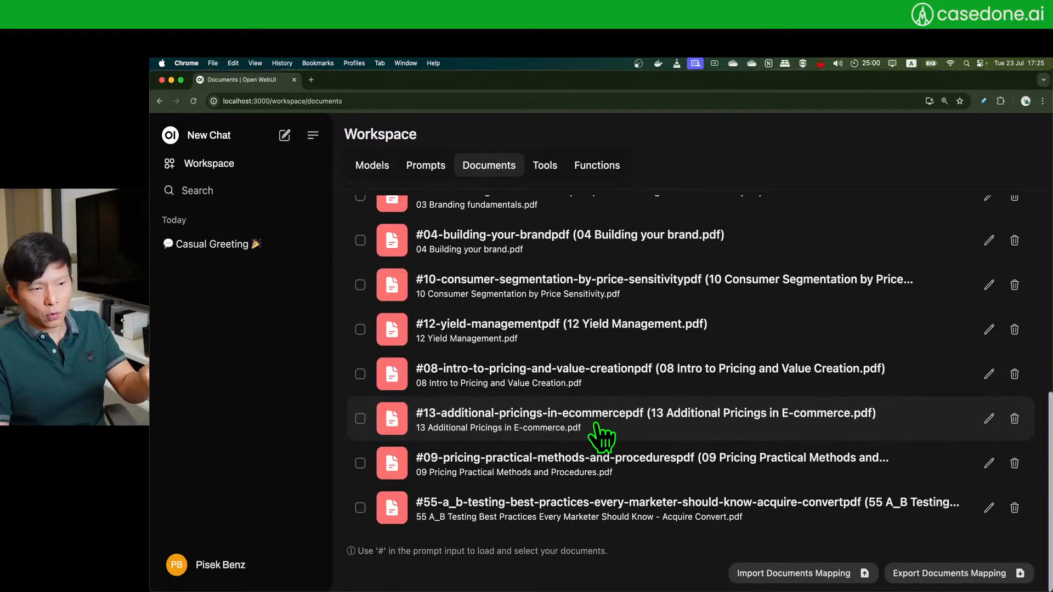
pyautogui.scroll(10, 596, 434)
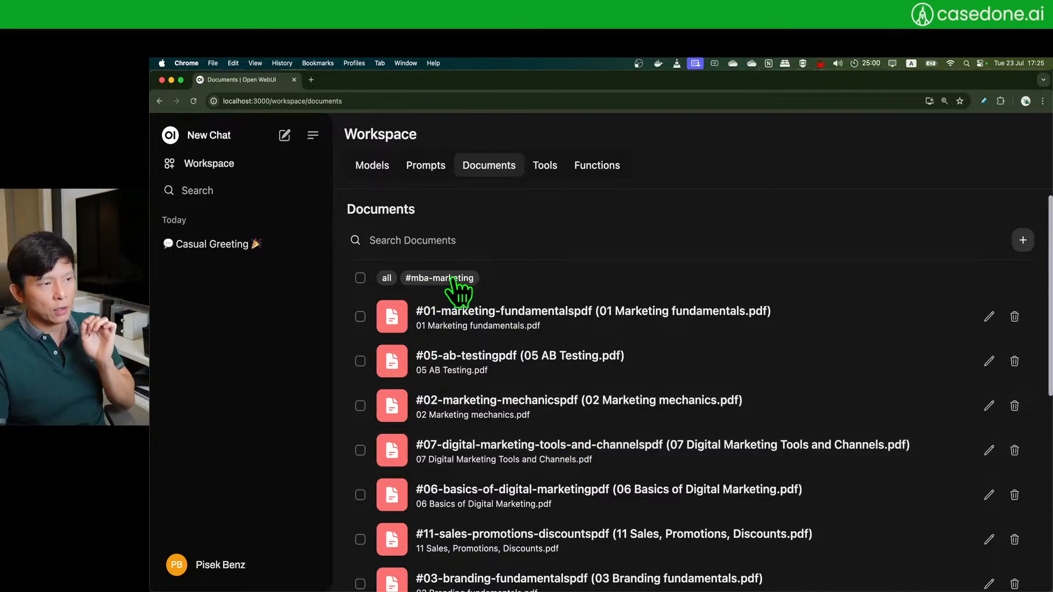
pyautogui.scroll(-1, 524, 318)
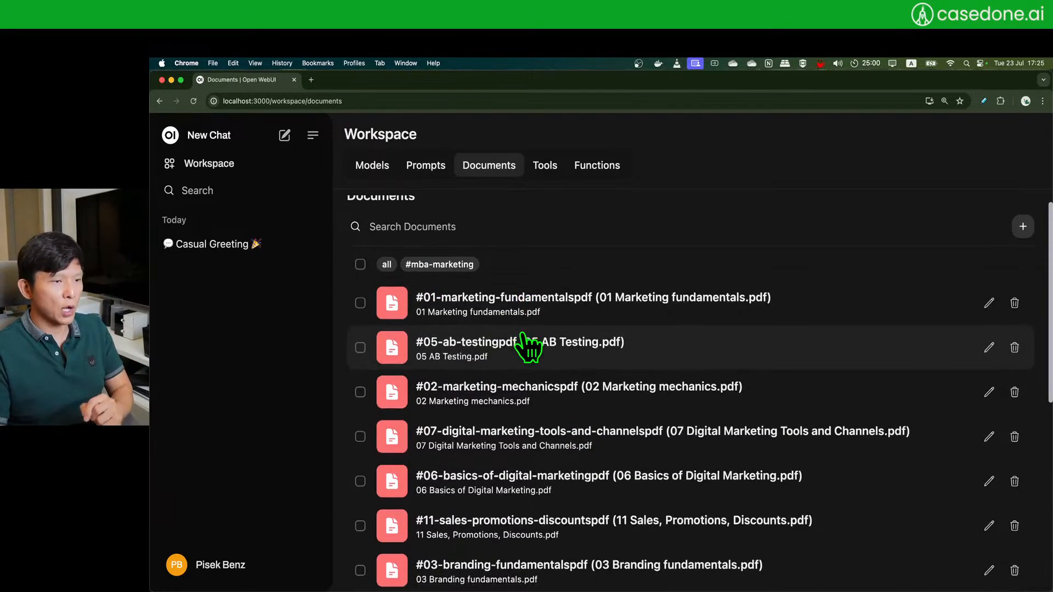
pyautogui.scroll(1, 529, 342)
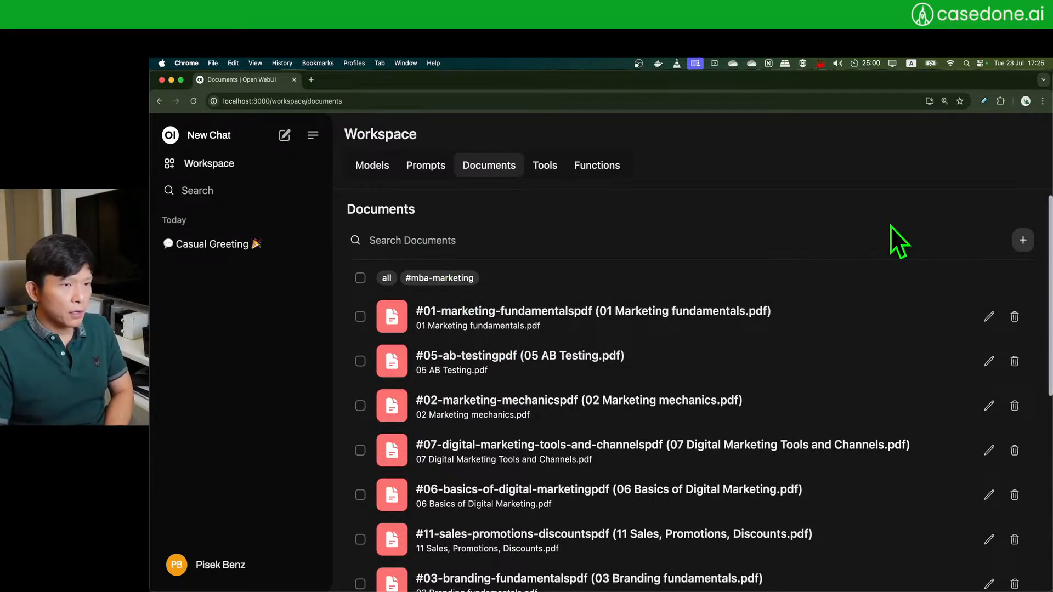
# - Open the Add Docs form and browse Desktop > demo > MBA, then cancel without choosing files
pyautogui.click(1022, 241)
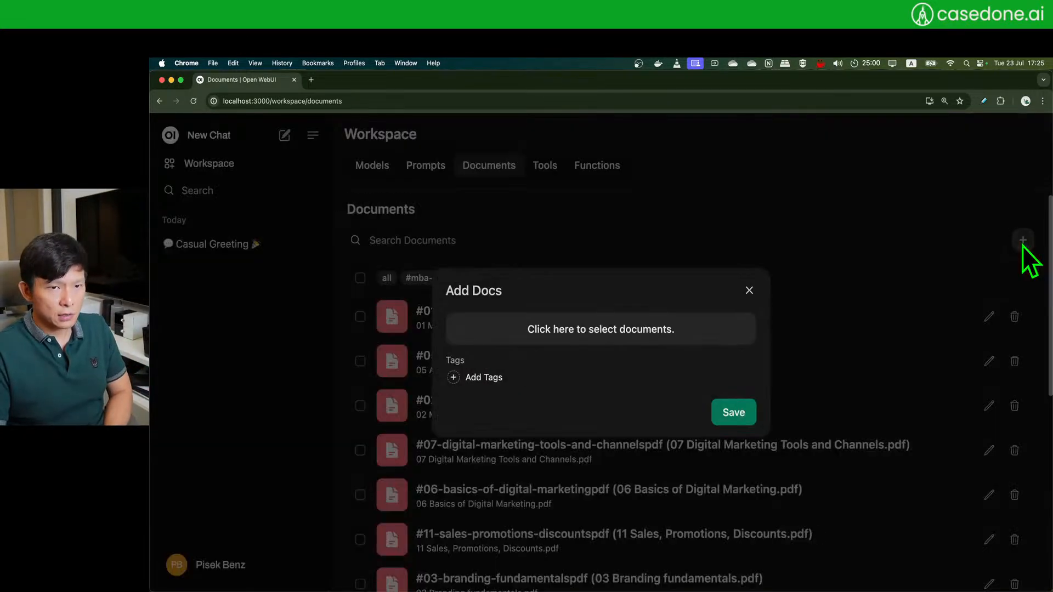
pyautogui.click(749, 291)
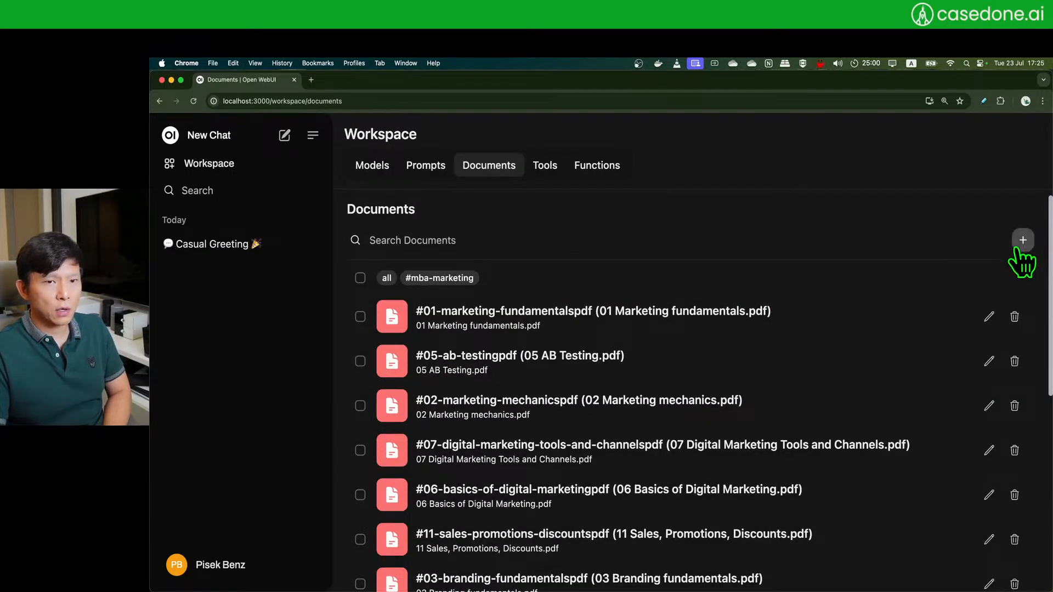
pyautogui.click(1022, 242)
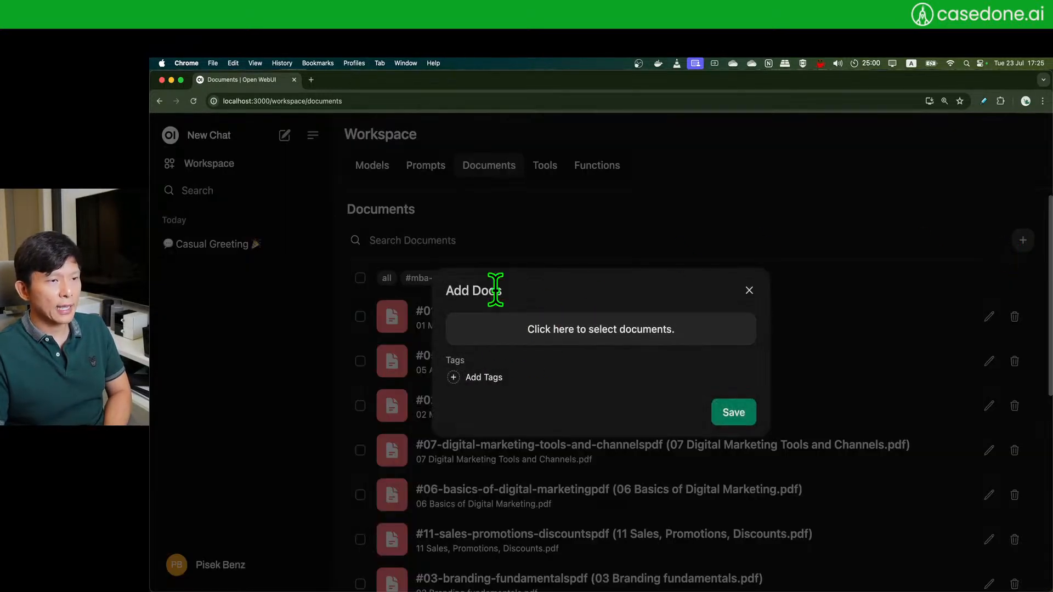
pyautogui.click(561, 339)
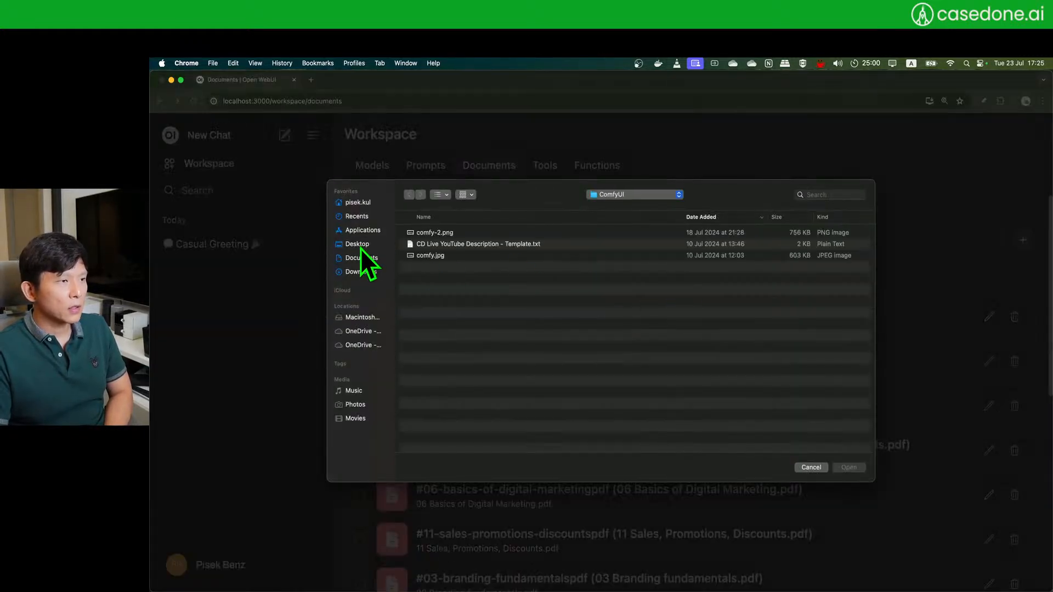
pyautogui.click(360, 246)
pyautogui.doubleClick(439, 249)
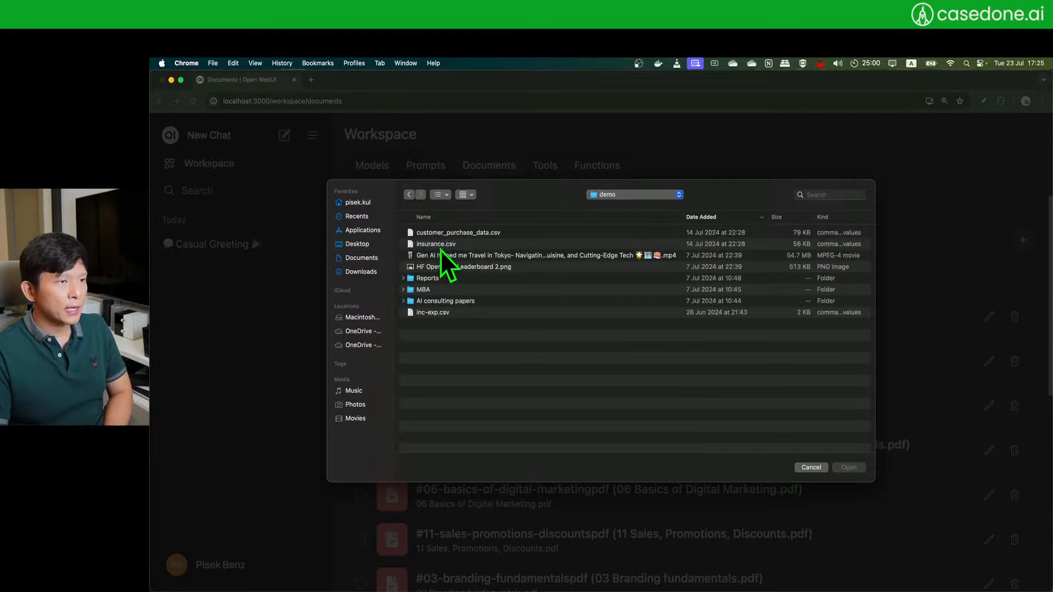
pyautogui.doubleClick(460, 290)
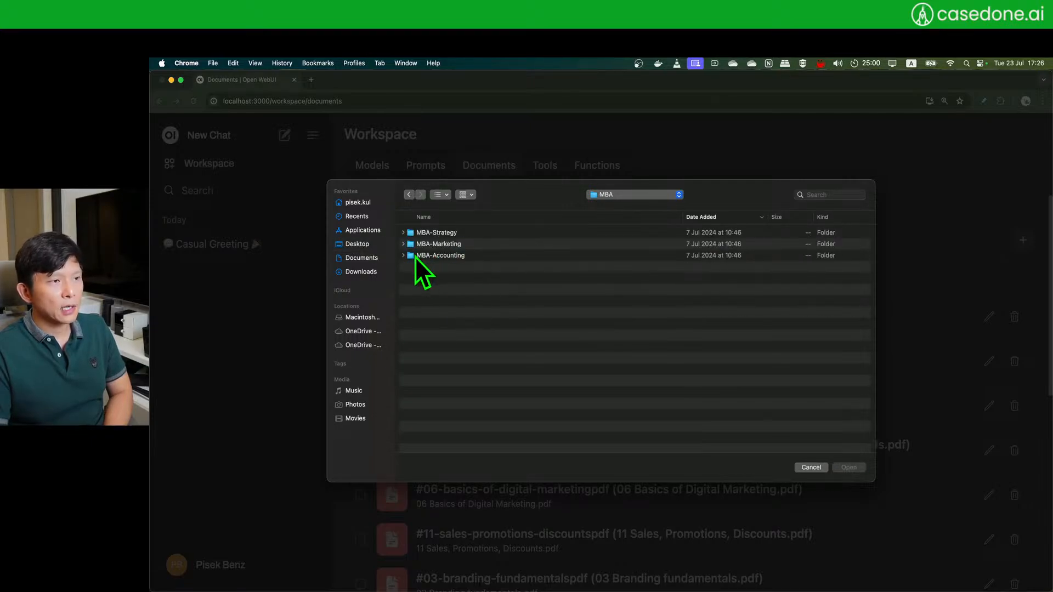
pyautogui.click(403, 233)
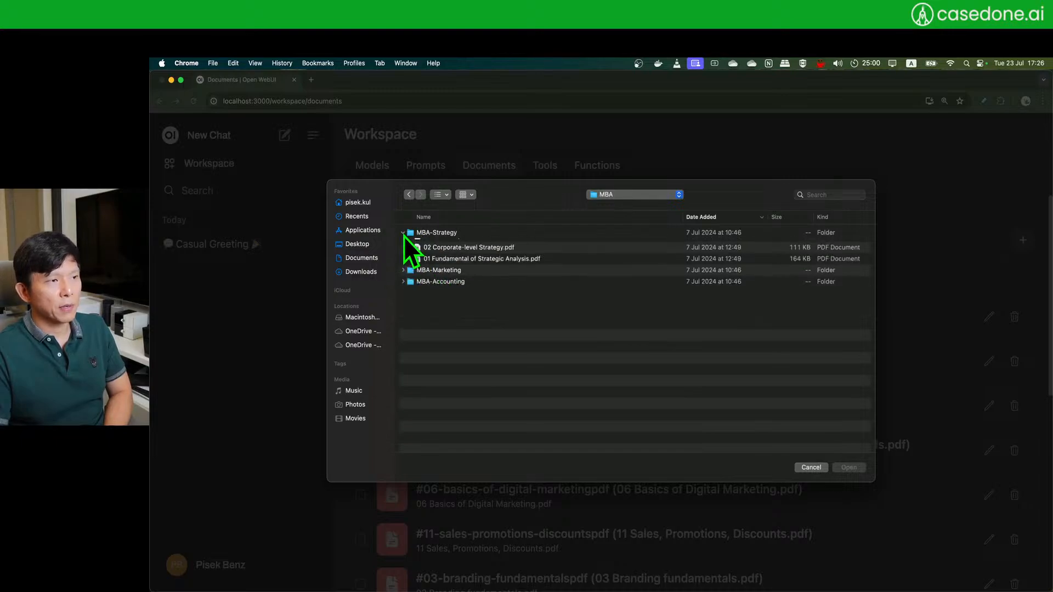
pyautogui.click(403, 232)
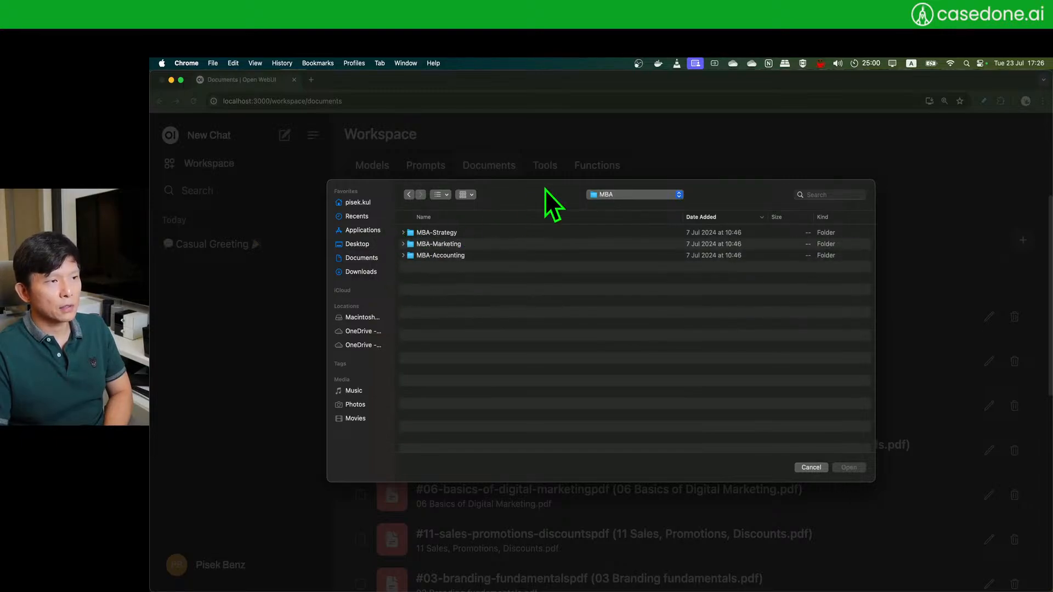
pyautogui.click(810, 467)
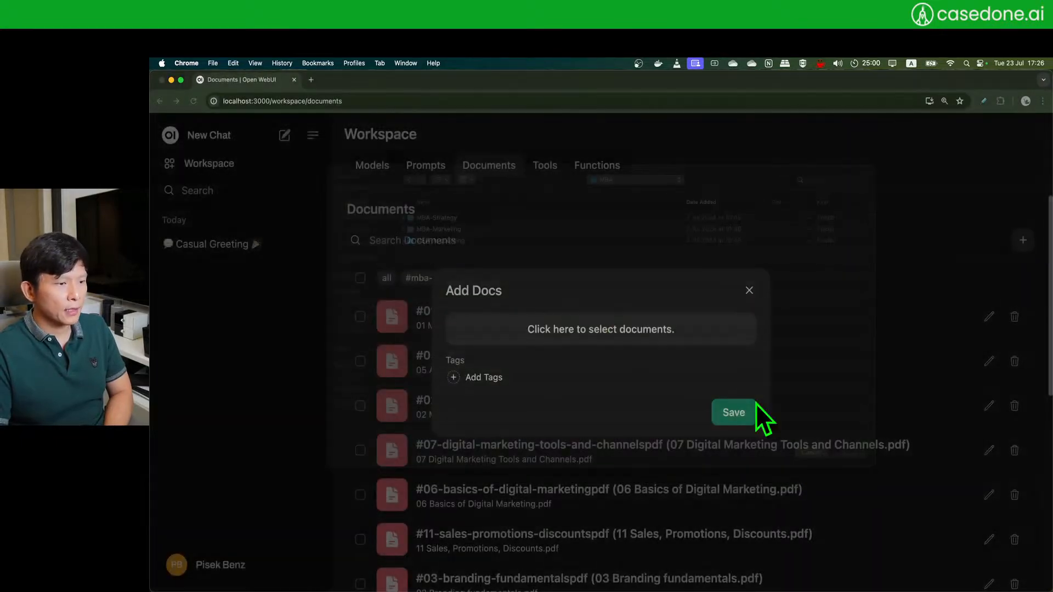
pyautogui.click(749, 290)
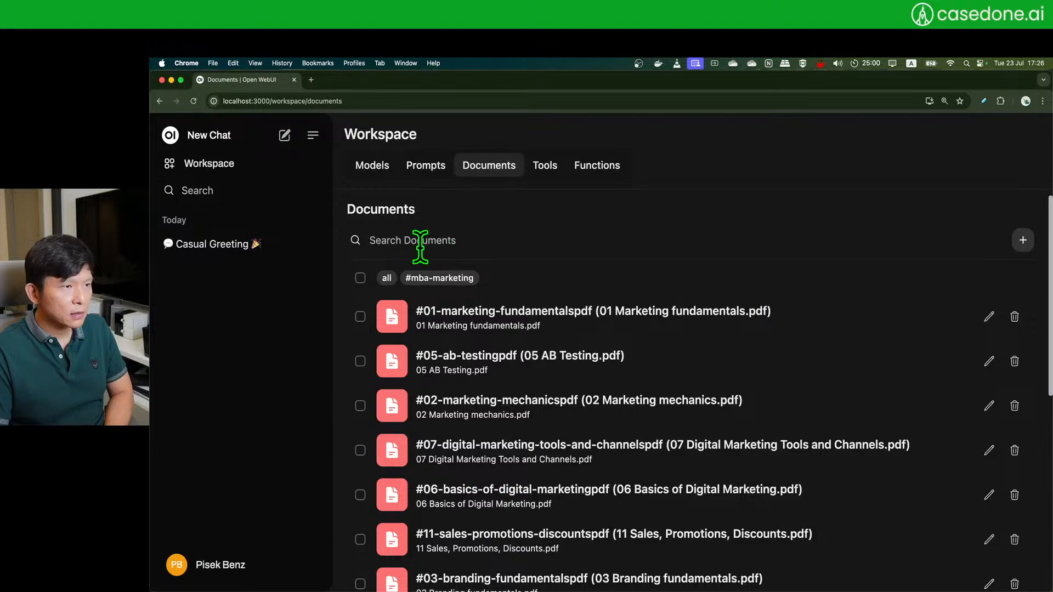
# - Select all 13 PDFs in Desktop > demo > MBA > MBA-Accounting for upload
pyautogui.click(1022, 242)
pyautogui.click(616, 328)
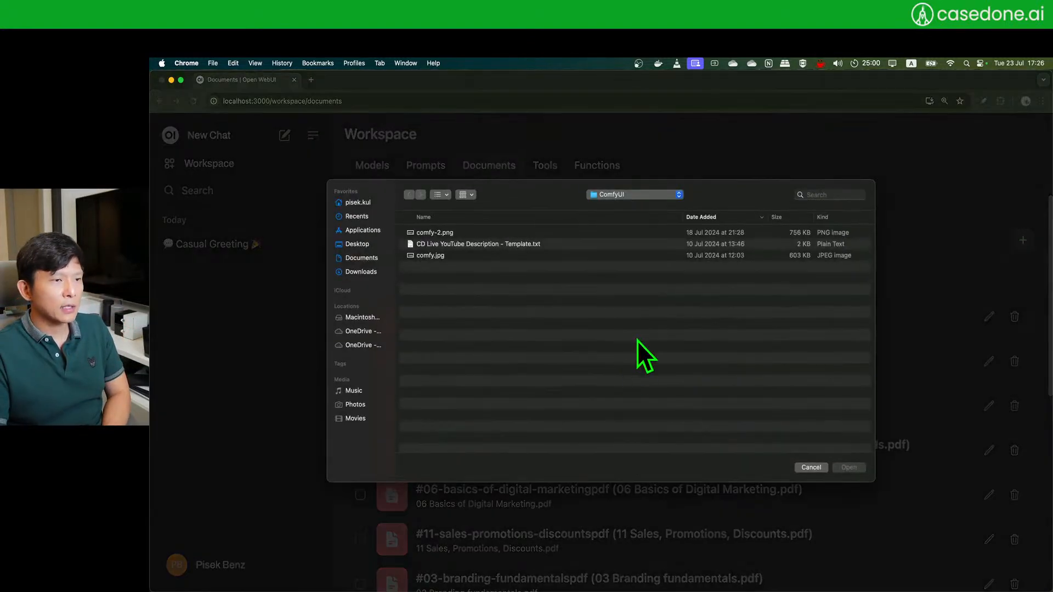
pyautogui.click(357, 245)
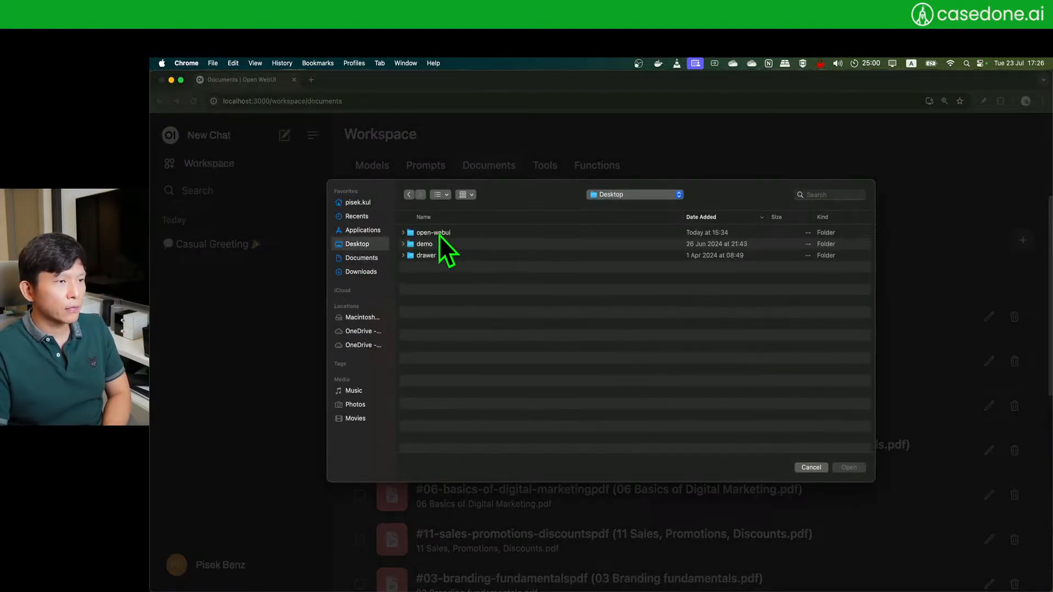
pyautogui.click(473, 245)
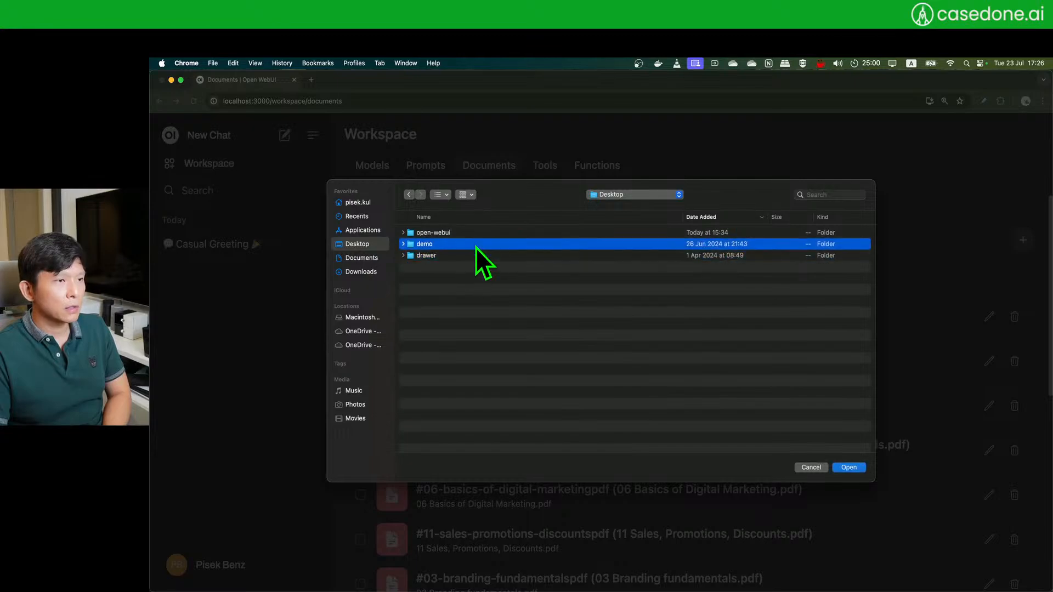
pyautogui.doubleClick(478, 247)
pyautogui.doubleClick(465, 292)
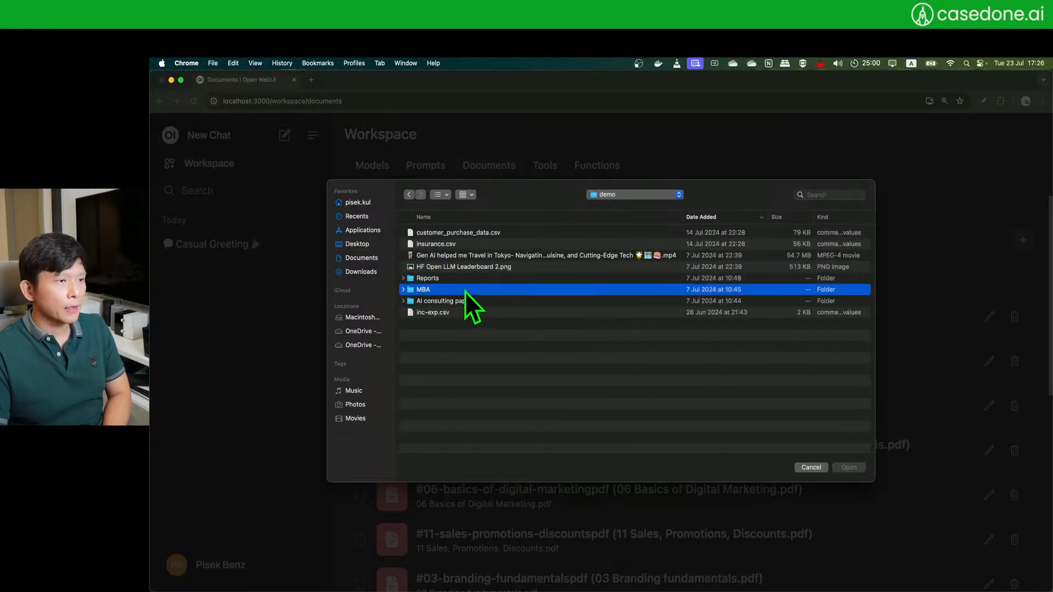
pyautogui.doubleClick(462, 256)
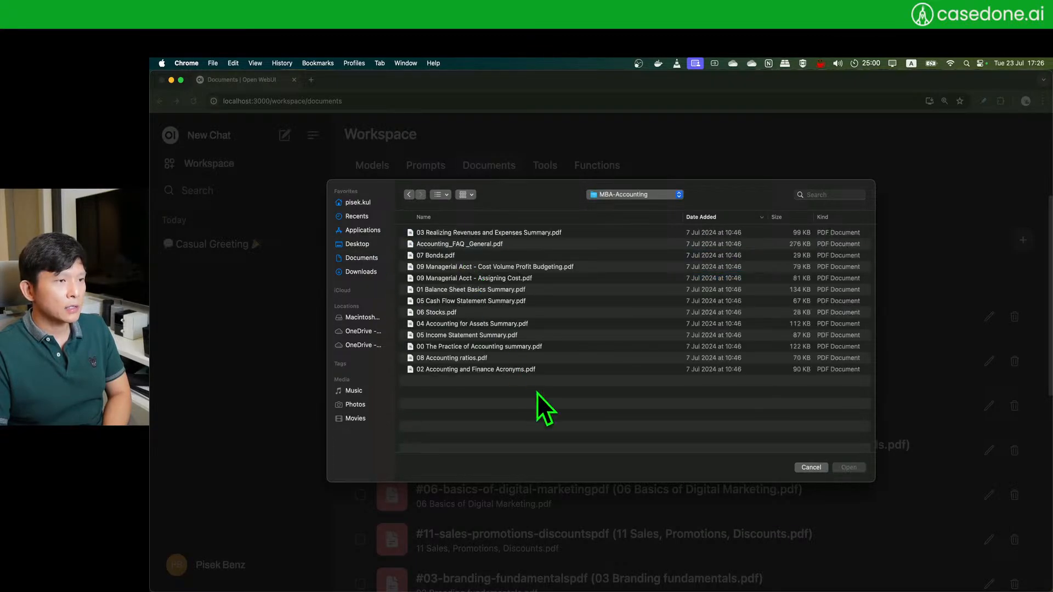
pyautogui.moveTo(537, 394); pyautogui.dragTo(482, 232)
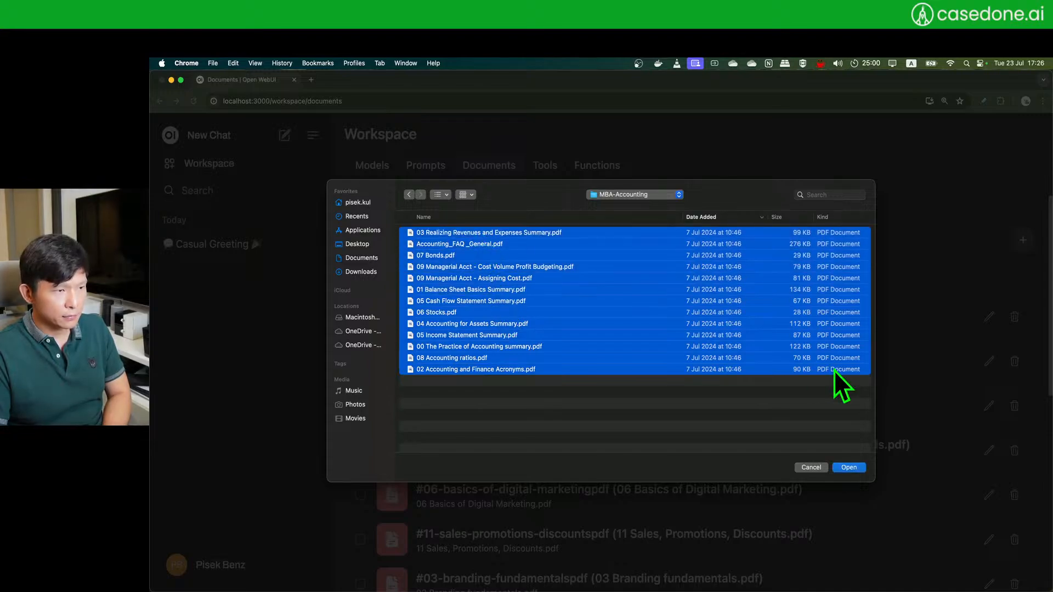
pyautogui.click(858, 468)
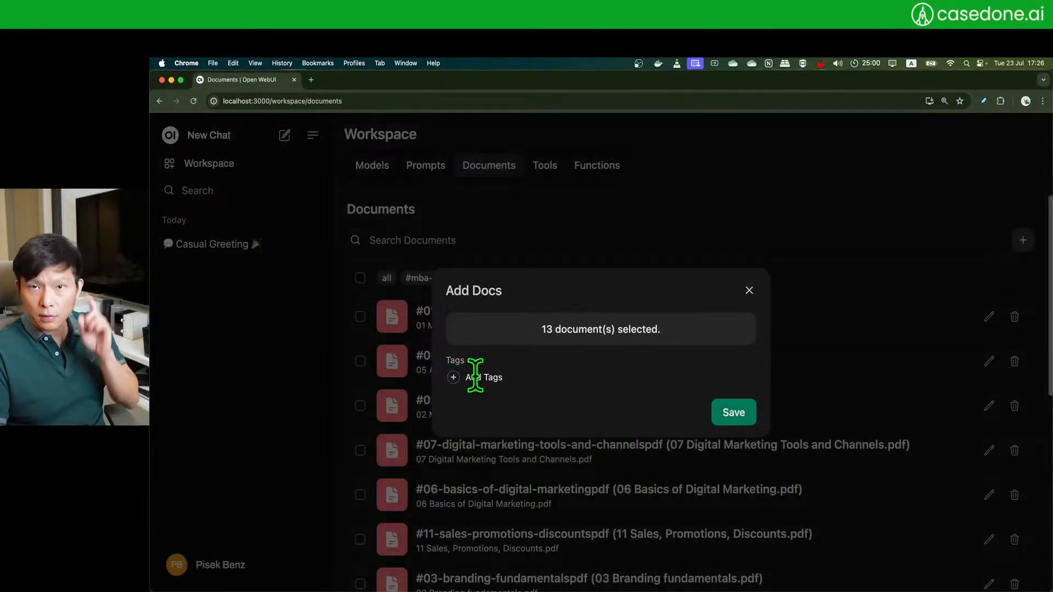
# - Tag the 13 accounting PDFs 'mba-accounting' and save them to the workspace
pyautogui.click(453, 377)
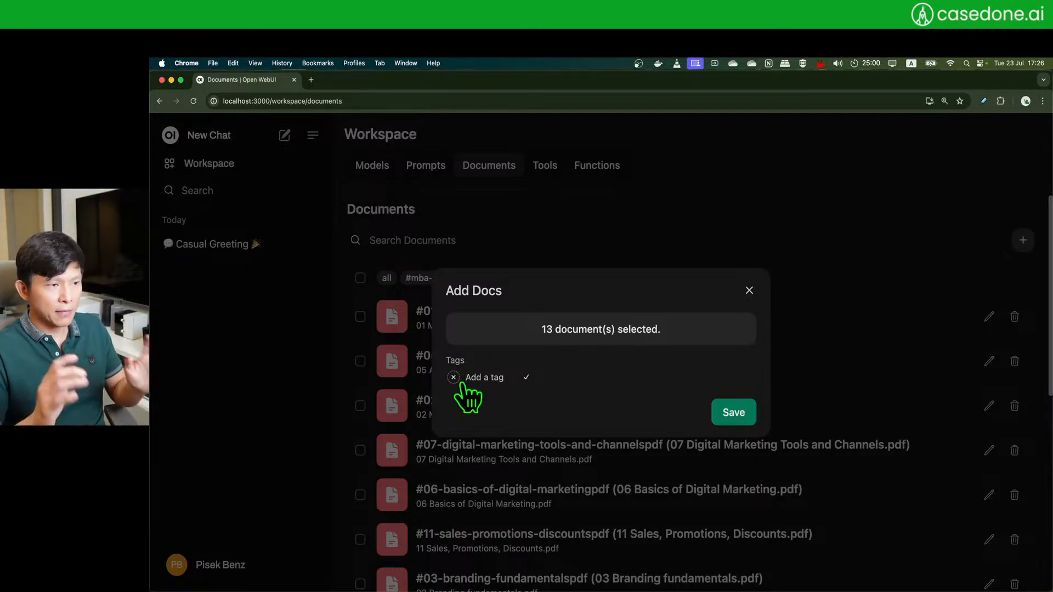
pyautogui.write('mba-ac')
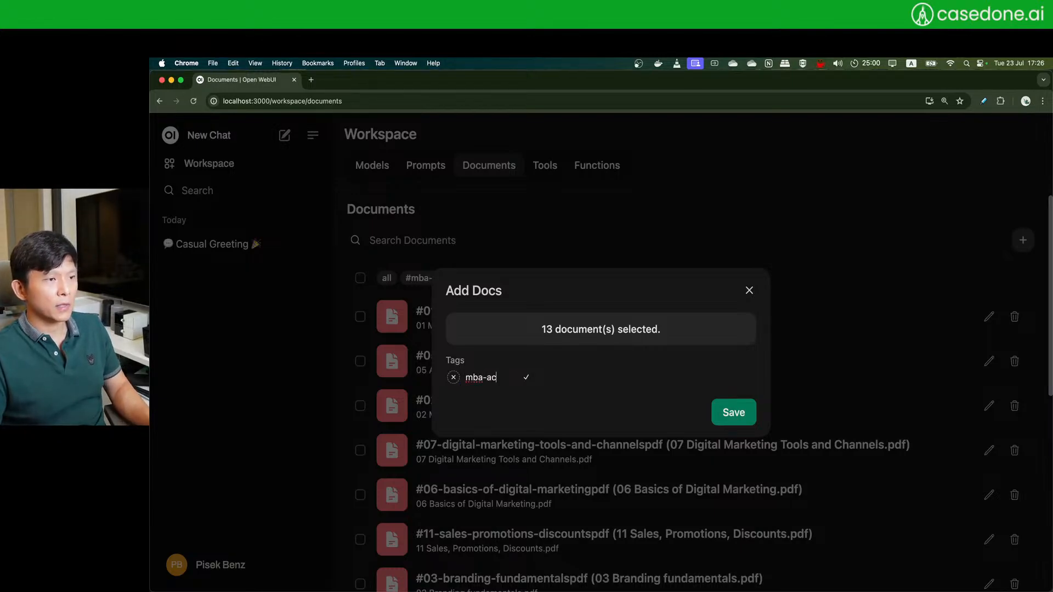
pyautogui.write('counting')
pyautogui.press('Return')
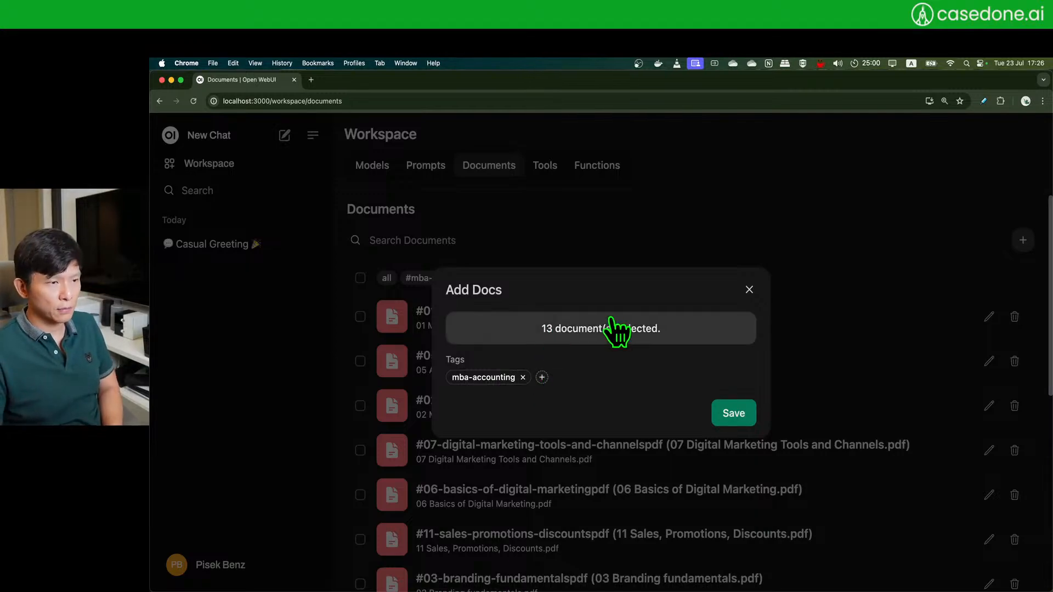
pyautogui.click(542, 377)
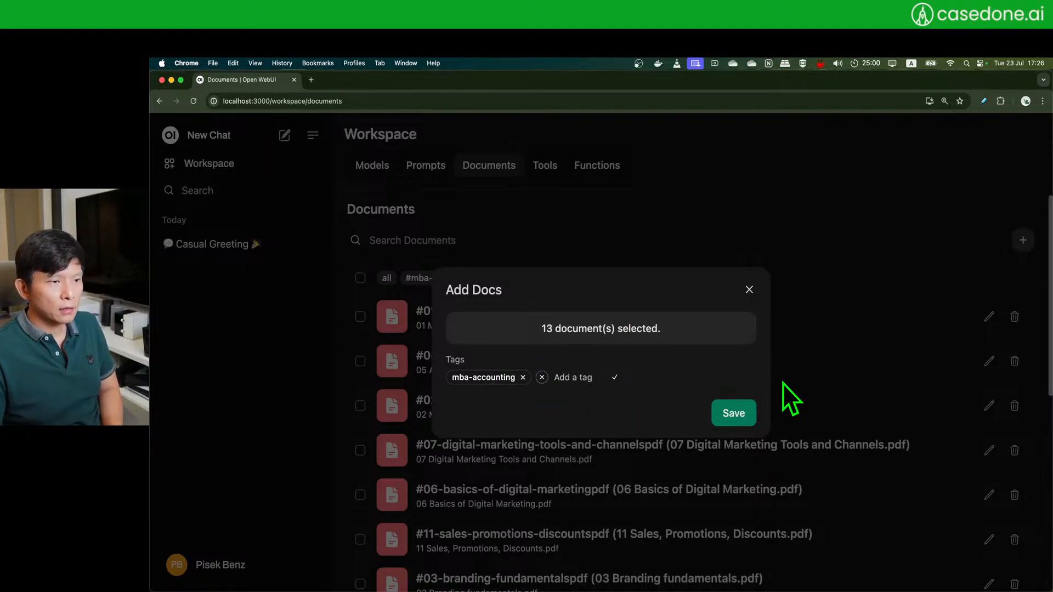
pyautogui.click(542, 377)
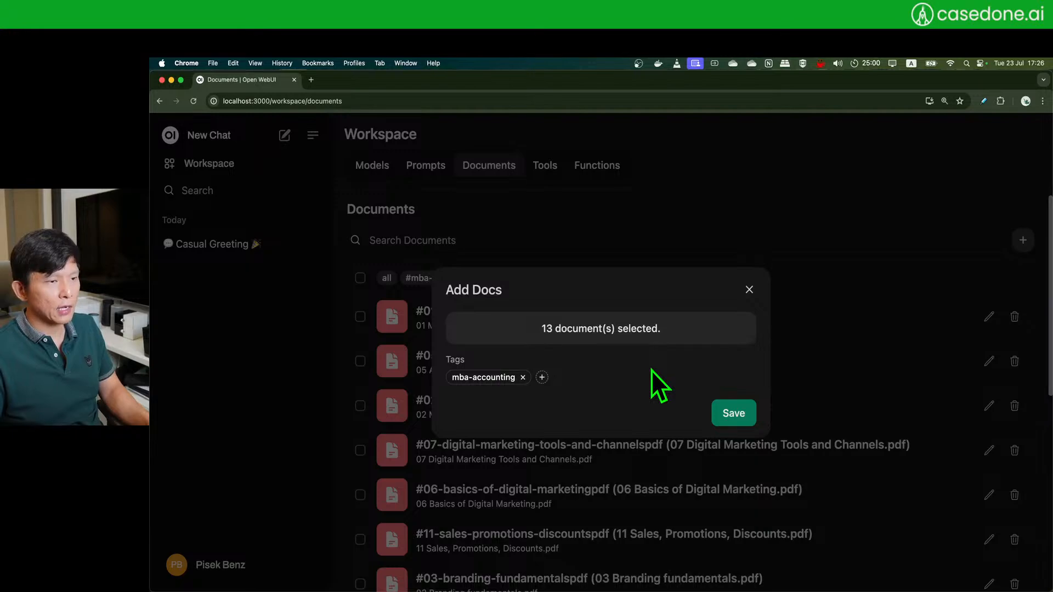
pyautogui.click(740, 418)
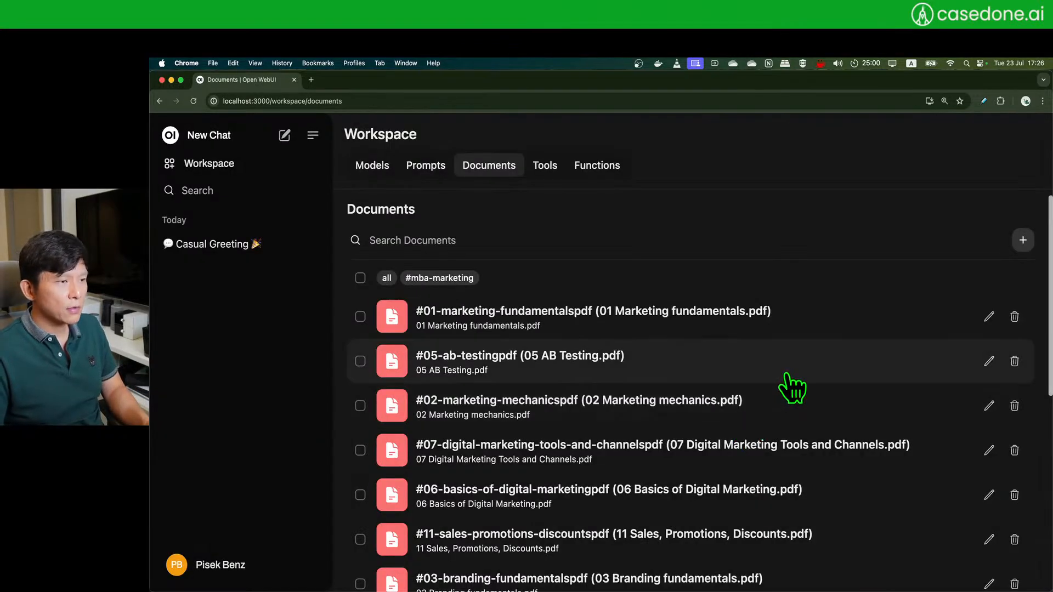
# - Scroll the Documents list and filter it to the #mba-accounting tag
pyautogui.scroll(-6, 784, 405)
pyautogui.scroll(-1, 785, 404)
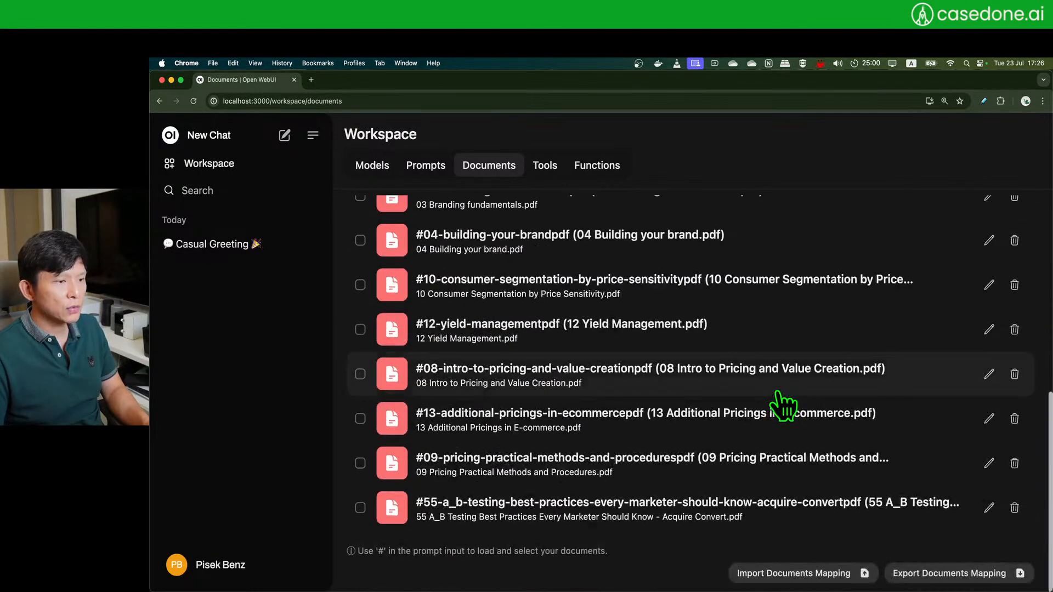
pyautogui.scroll(7, 784, 405)
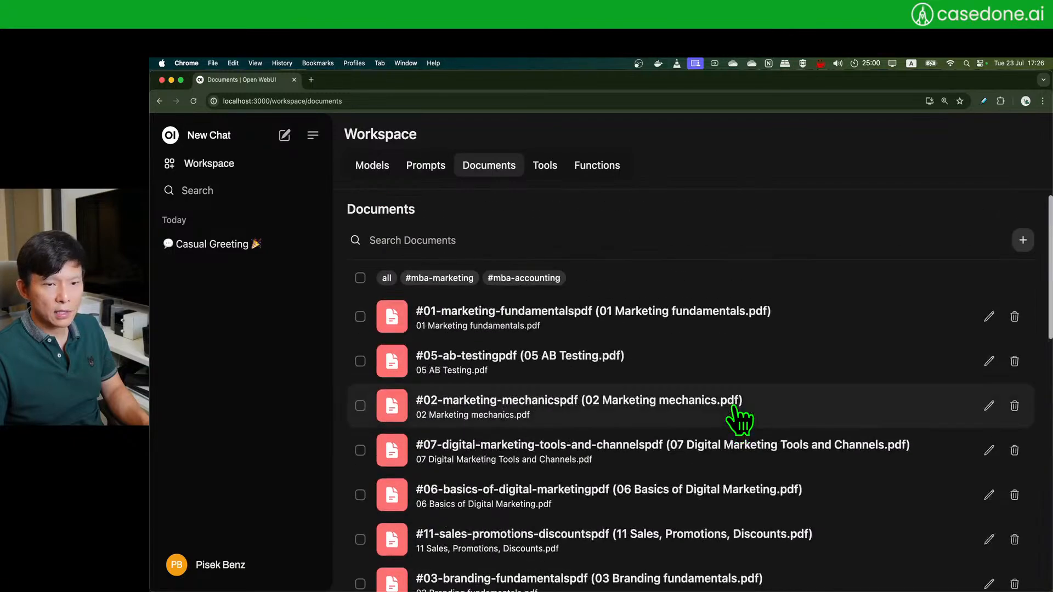
pyautogui.scroll(-6, 670, 371)
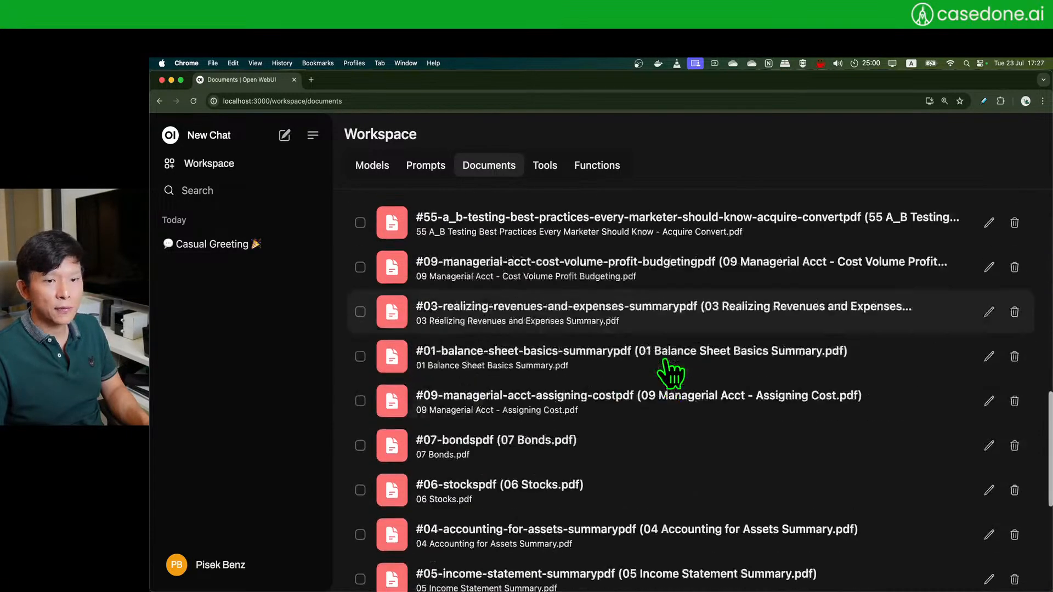
pyautogui.scroll(-3, 670, 371)
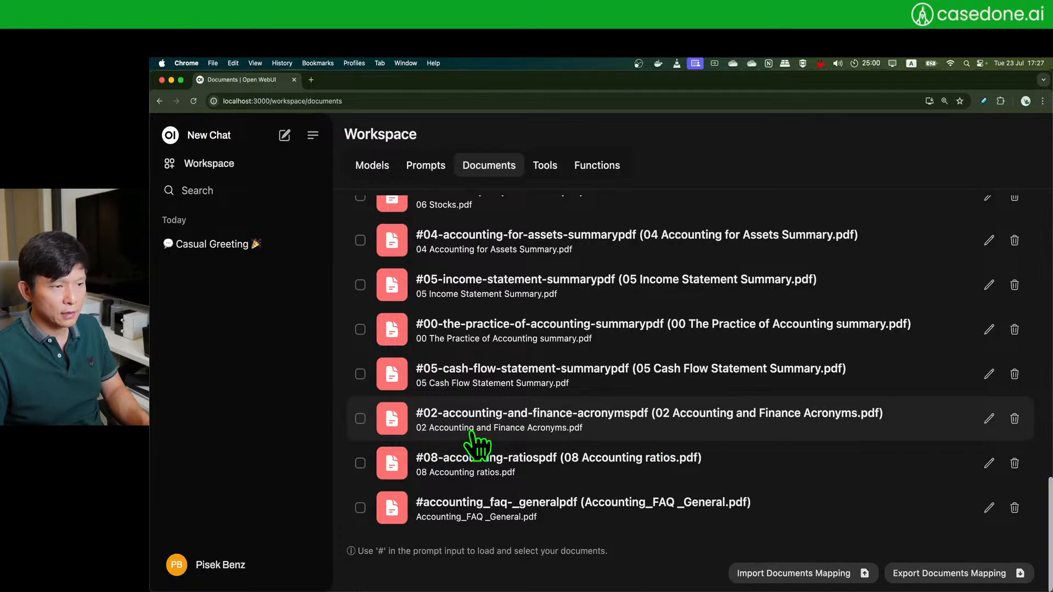
pyautogui.scroll(15, 718, 425)
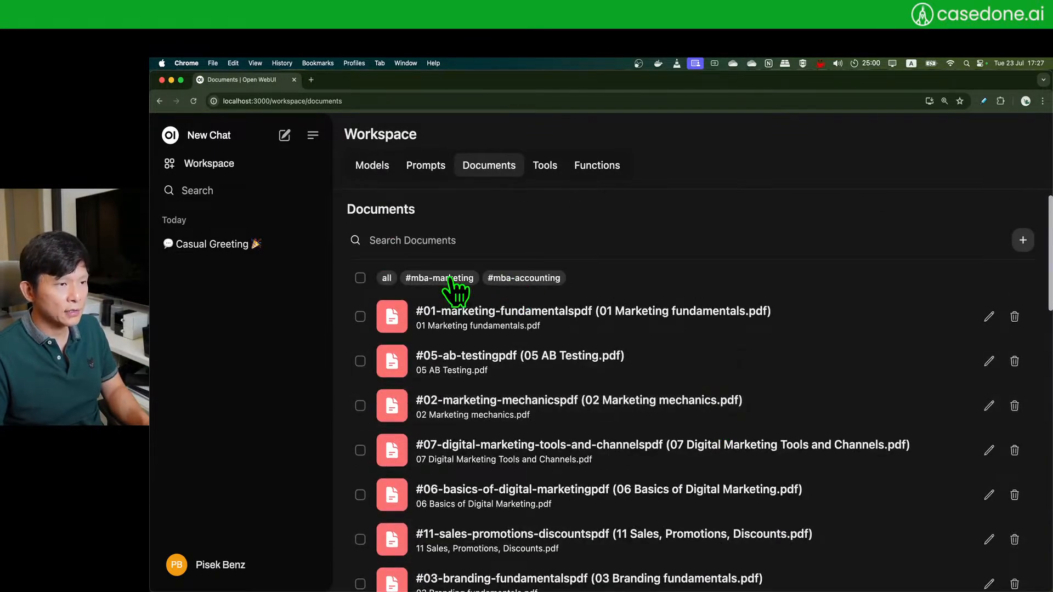
pyautogui.click(523, 279)
pyautogui.scroll(-8, 501, 379)
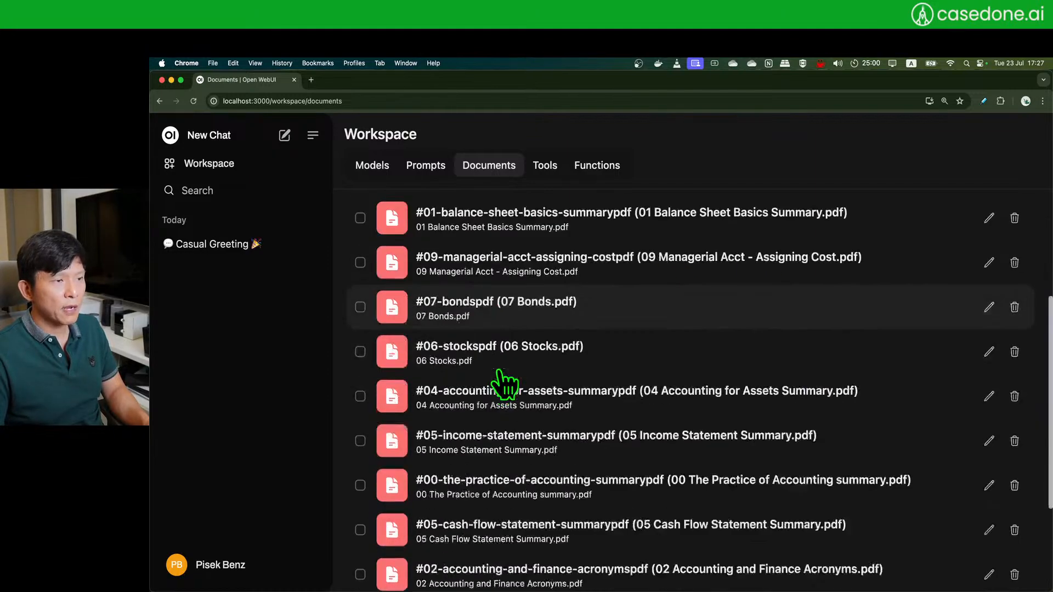
pyautogui.scroll(8, 507, 381)
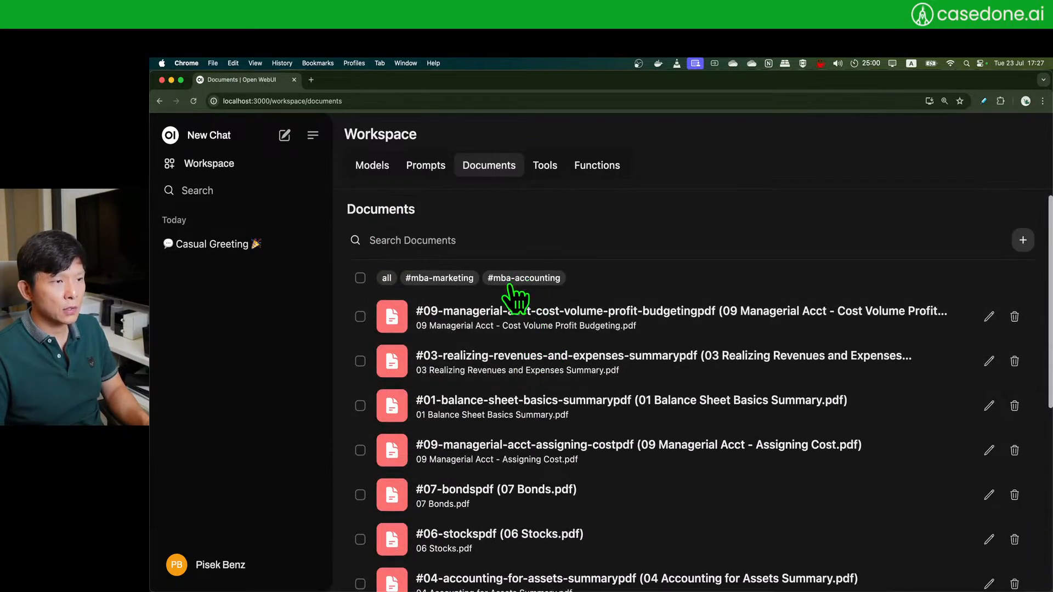
# - Switch between the #mba-marketing and #mba-accounting filters, ending on accounting documents
pyautogui.click(459, 280)
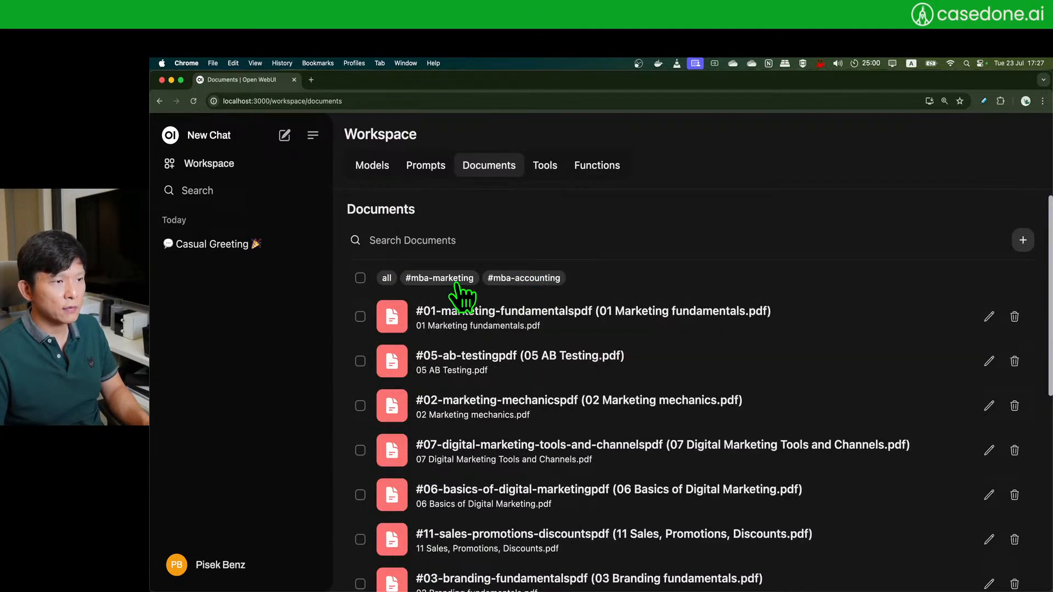
pyautogui.click(535, 278)
pyautogui.scroll(-5, 548, 365)
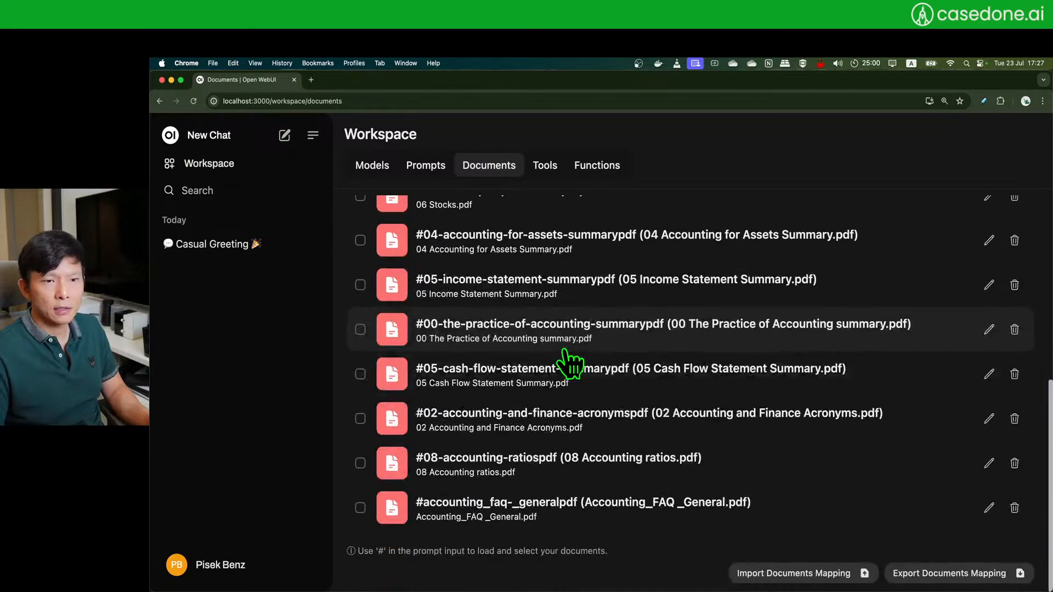
pyautogui.scroll(1, 573, 351)
pyautogui.scroll(-1, 557, 352)
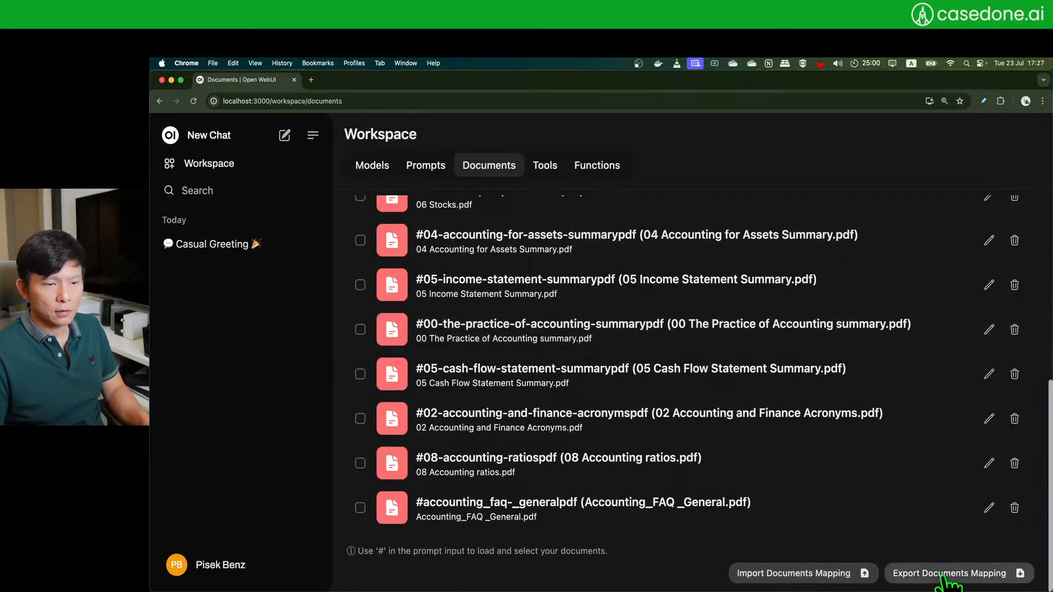
# - Try Import Documents Mapping, cancel it, and return to the top of the list
pyautogui.click(825, 571)
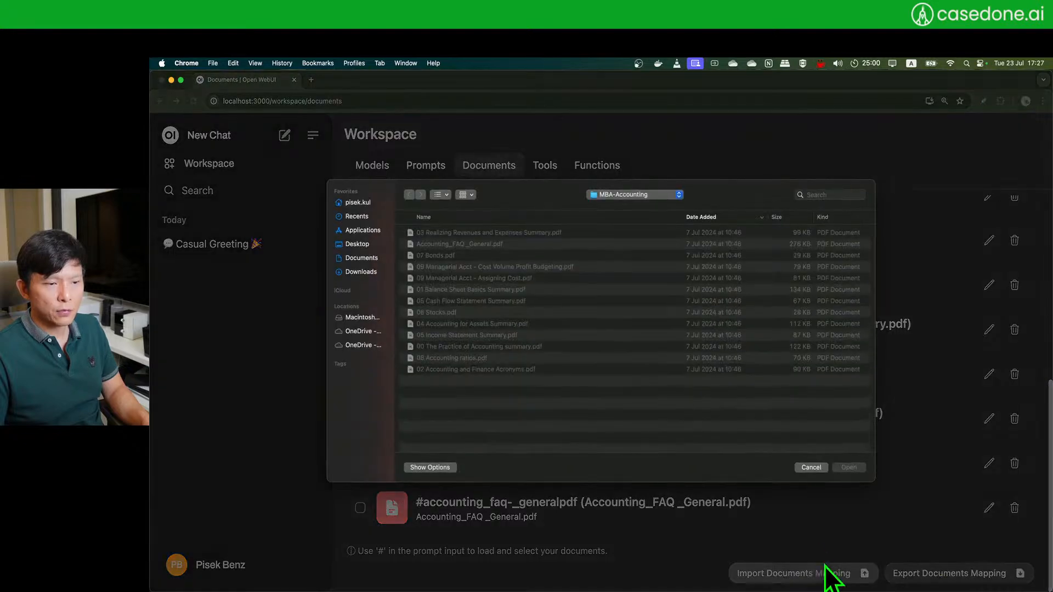
pyautogui.click(799, 469)
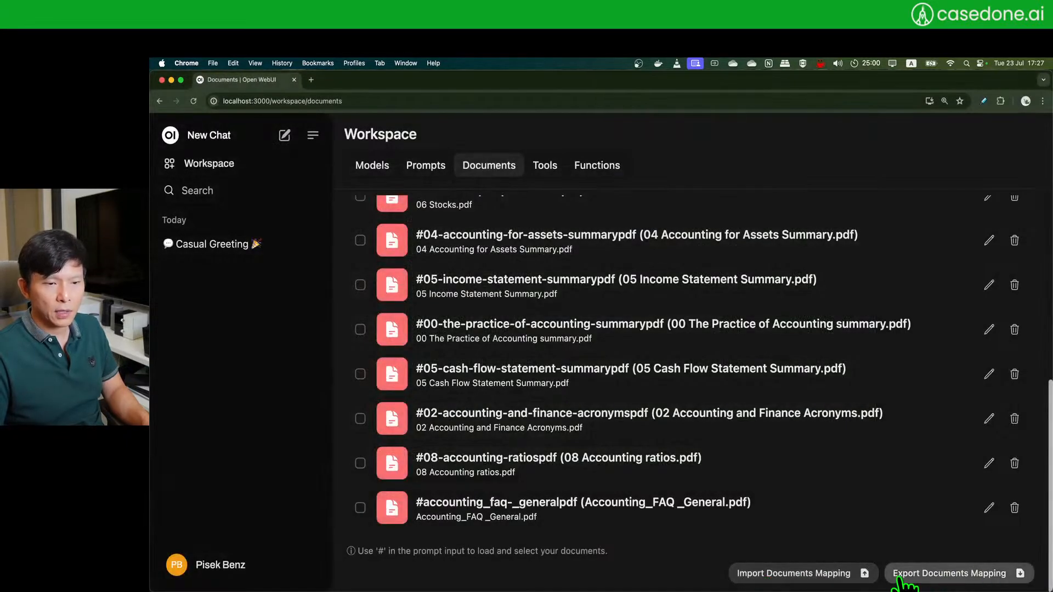
pyautogui.scroll(5, 700, 428)
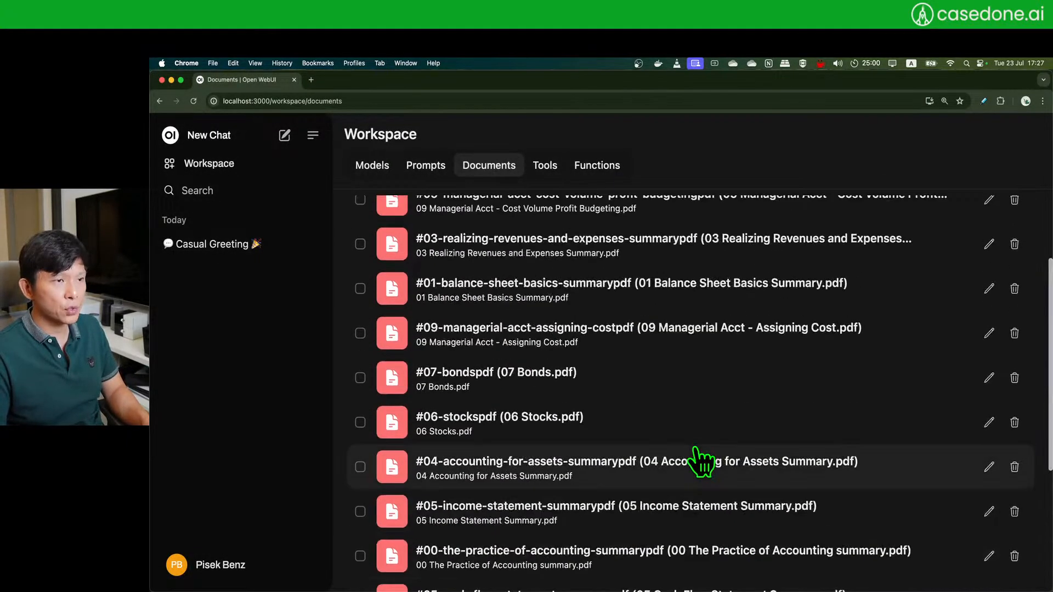
pyautogui.scroll(3, 701, 455)
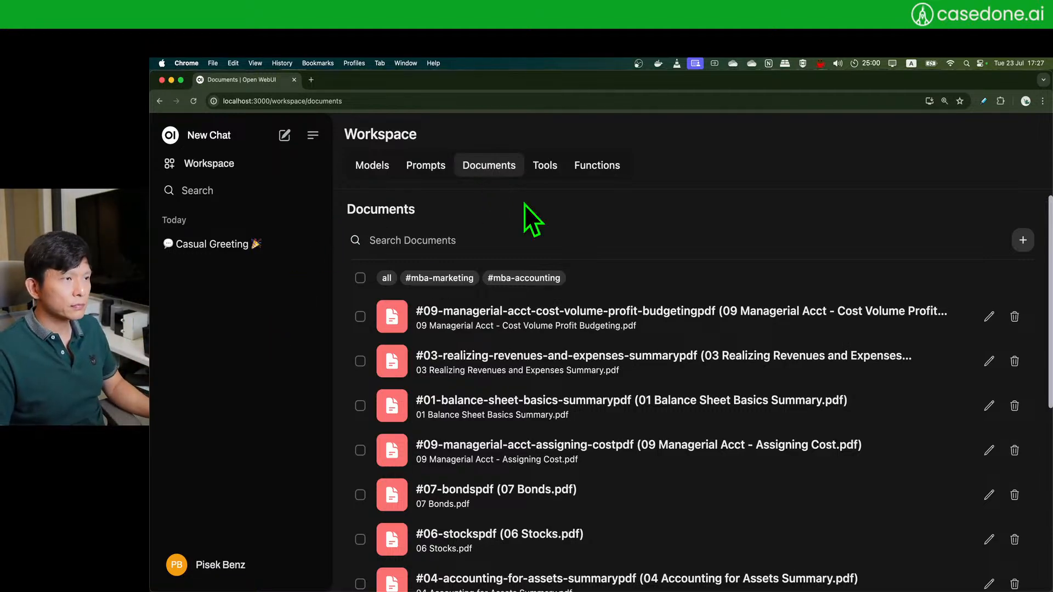
# - Start a new chat with gpt-3.5-turbo and open its tools, web search and file options
pyautogui.click(284, 136)
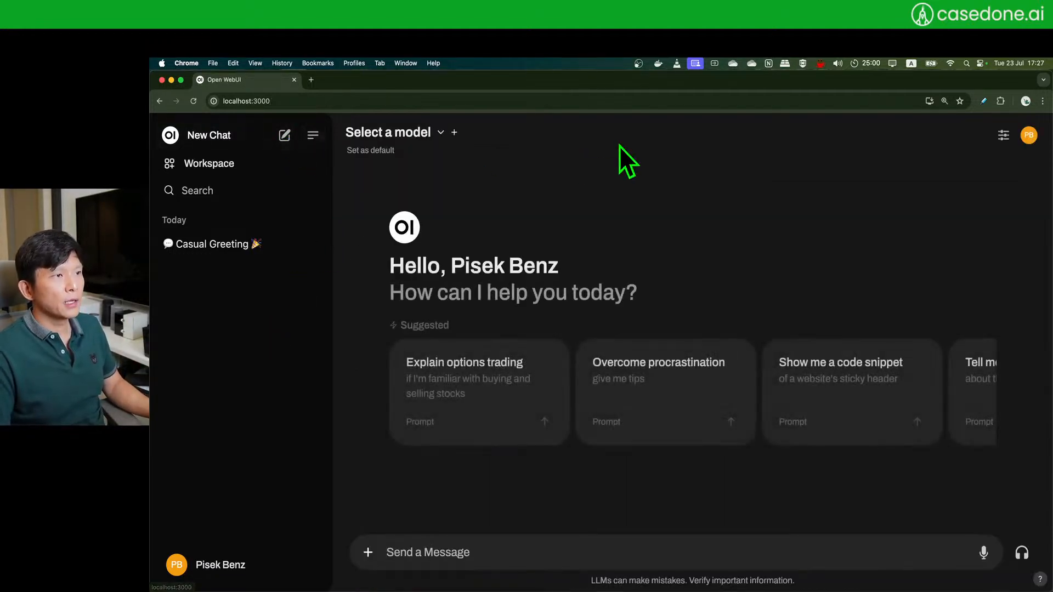
pyautogui.click(384, 140)
pyautogui.click(385, 140)
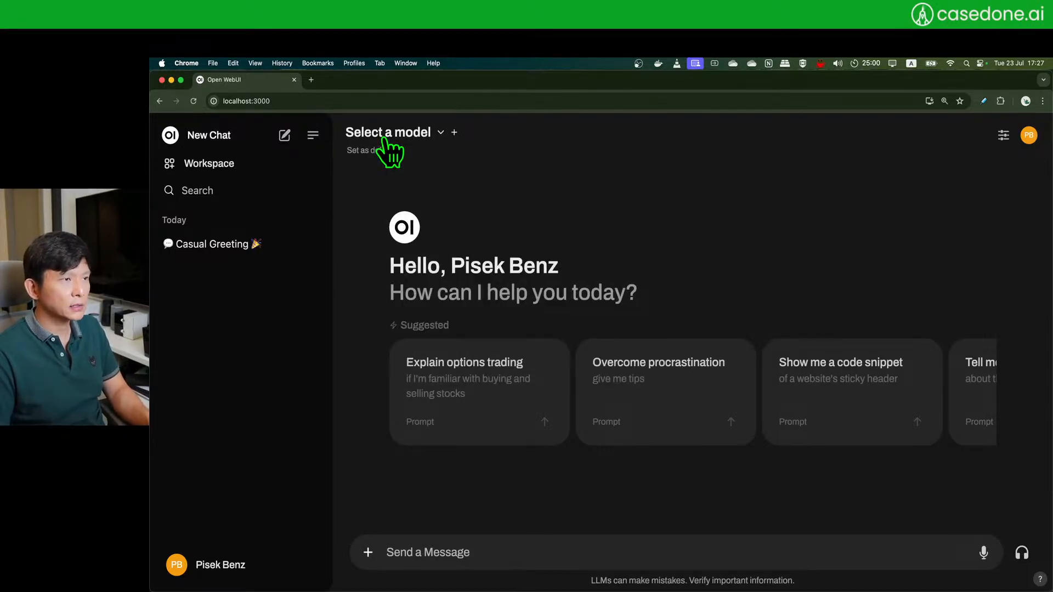
pyautogui.click(384, 140)
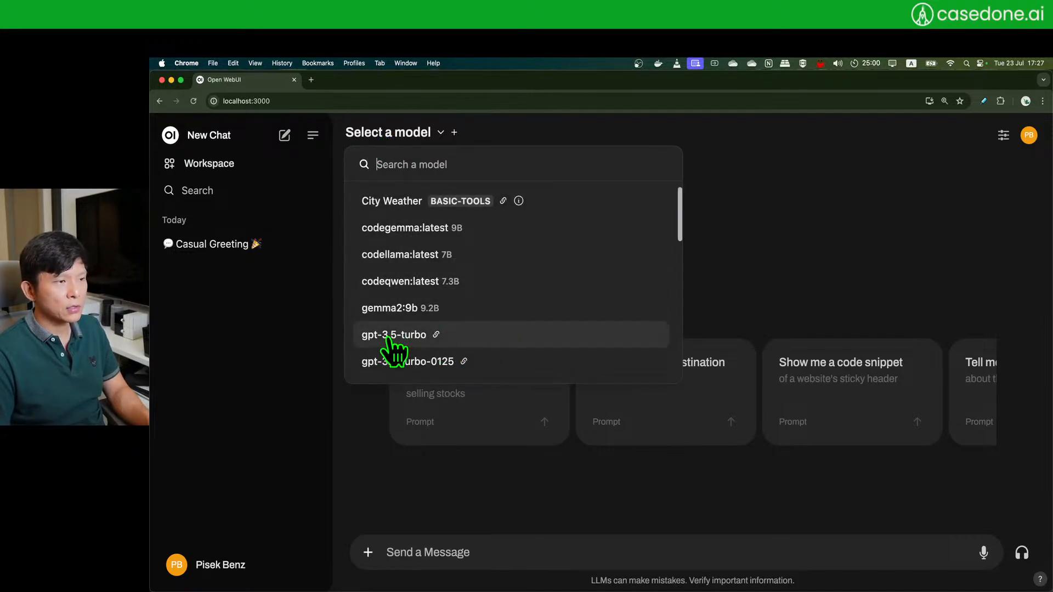
pyautogui.click(475, 338)
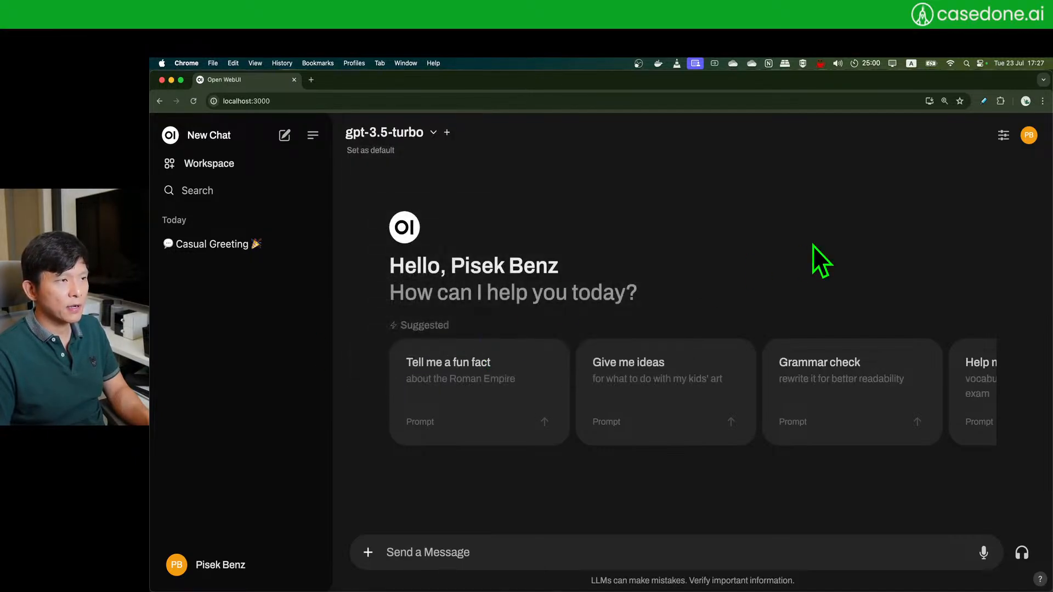
pyautogui.click(428, 555)
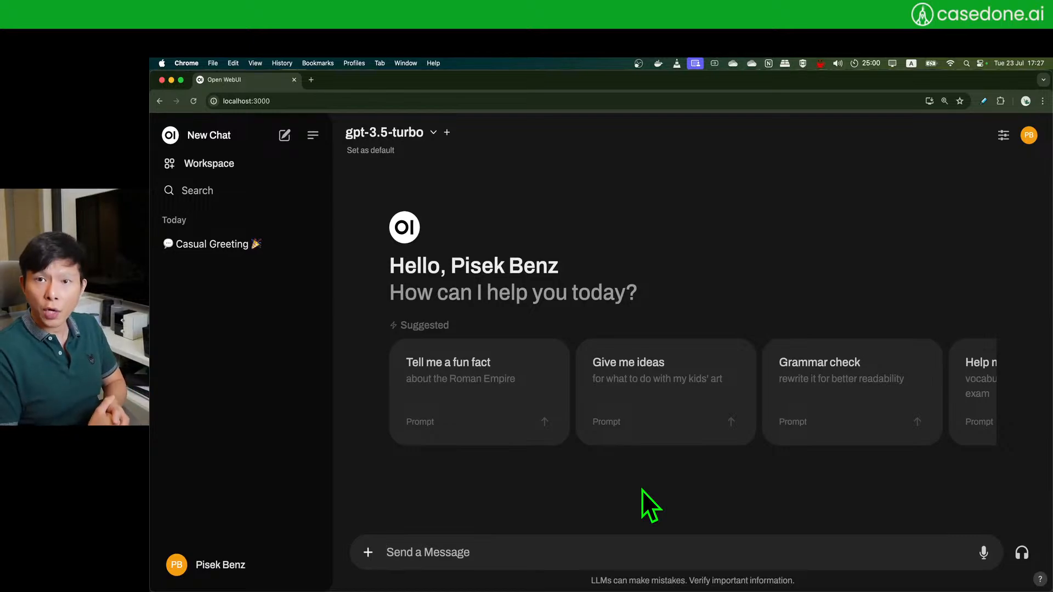
pyautogui.click(368, 552)
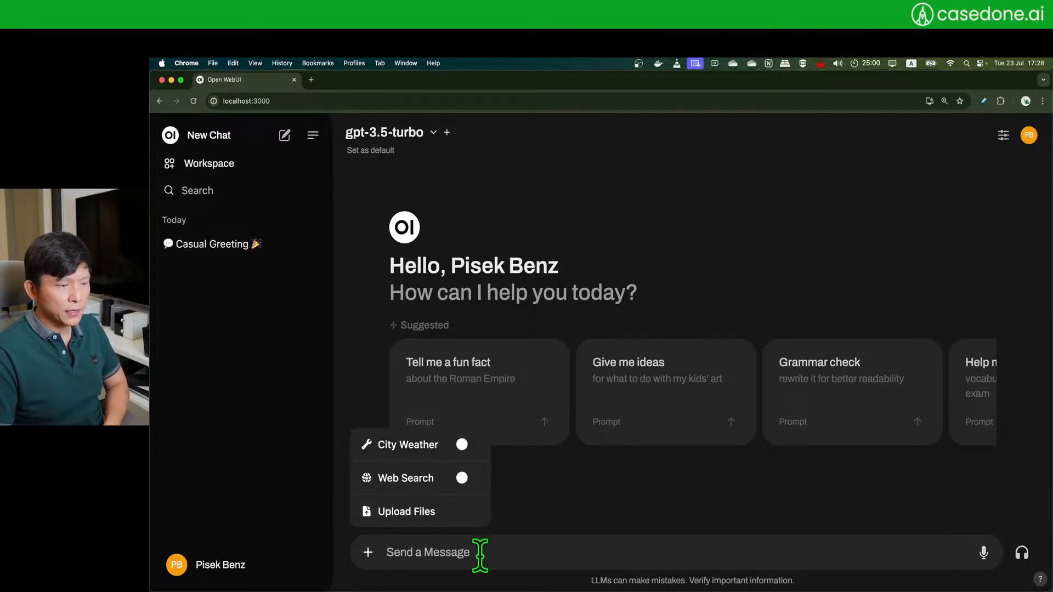
# - Begin a file upload from the MBA-Accounting folder, then cancel the picker
pyautogui.click(433, 515)
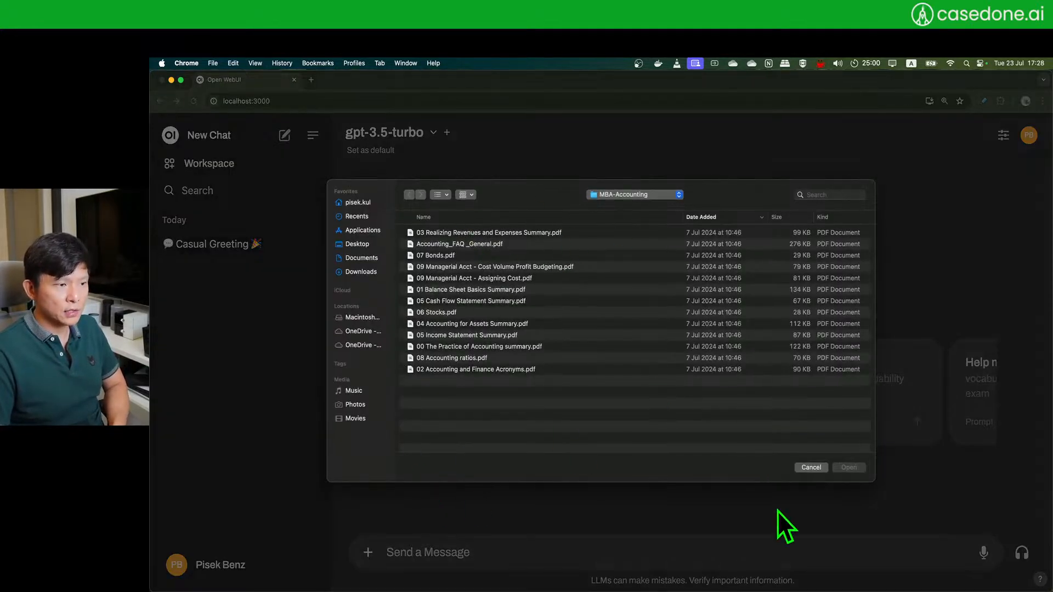
pyautogui.click(636, 194)
pyautogui.click(639, 196)
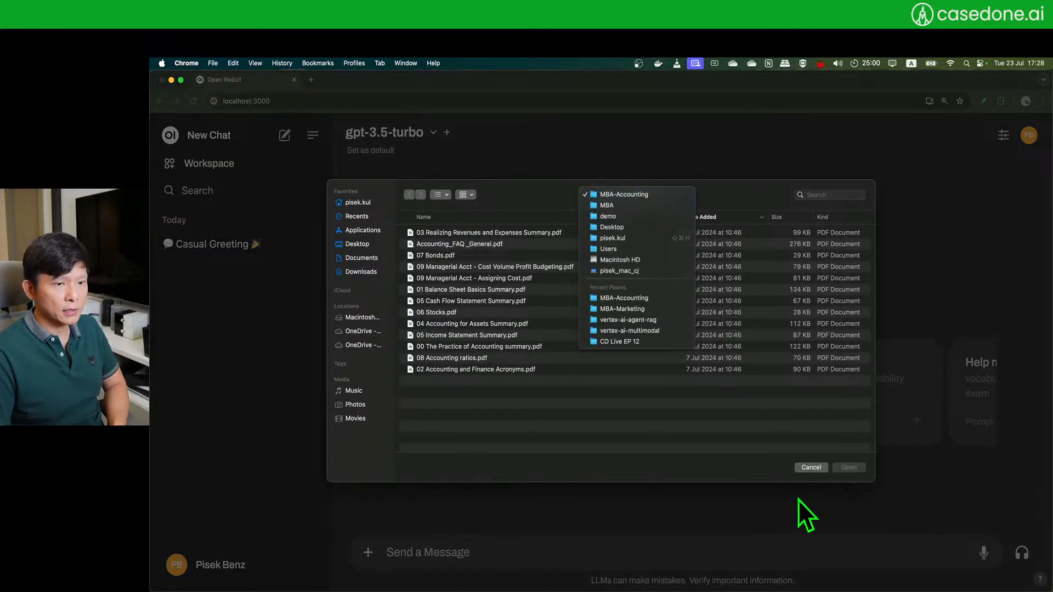
pyautogui.click(811, 468)
# - Attach '03 M and A.pdf' from Desktop > demo > MBA > MBA-Strategy after previewing it
pyautogui.click(371, 552)
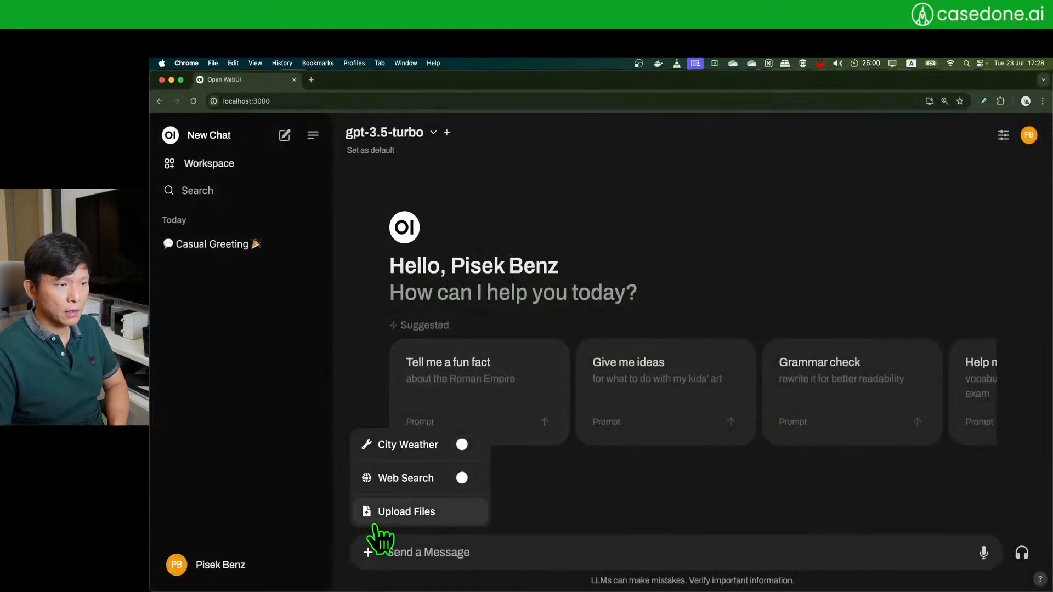
pyautogui.click(405, 515)
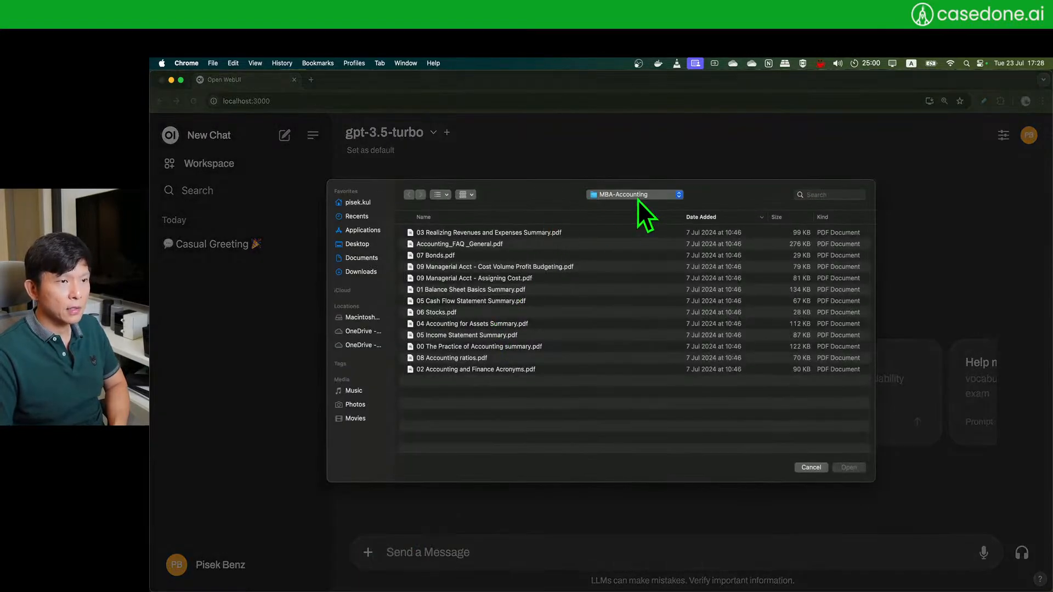
pyautogui.click(362, 244)
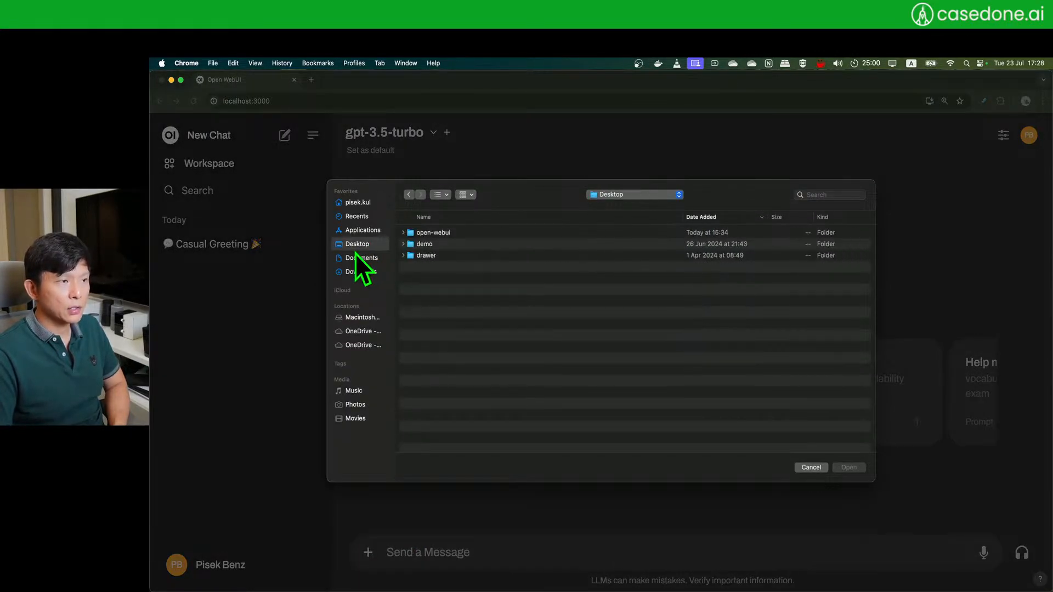
pyautogui.doubleClick(486, 247)
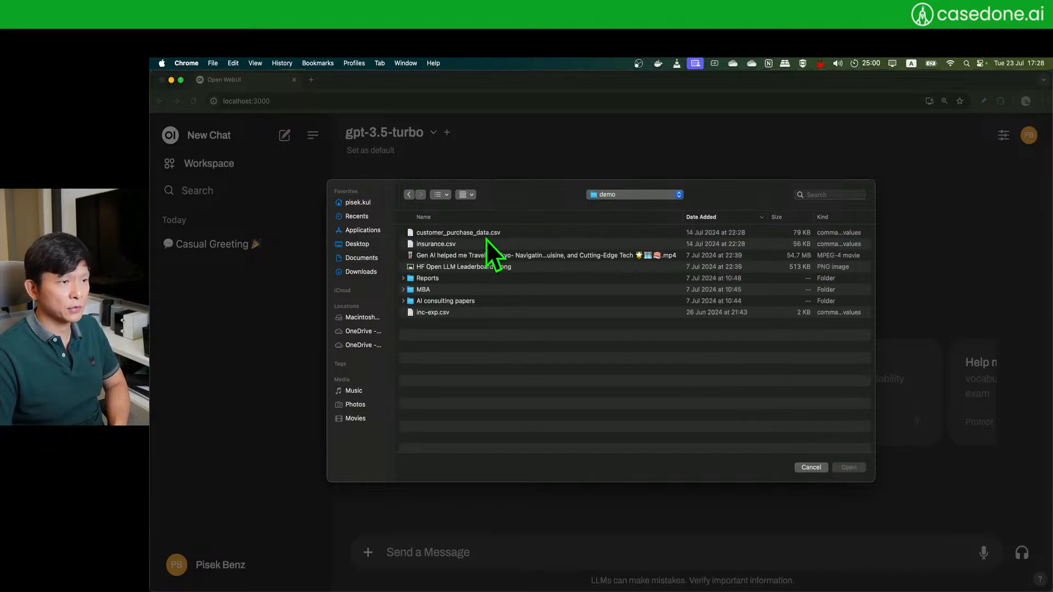
pyautogui.doubleClick(481, 292)
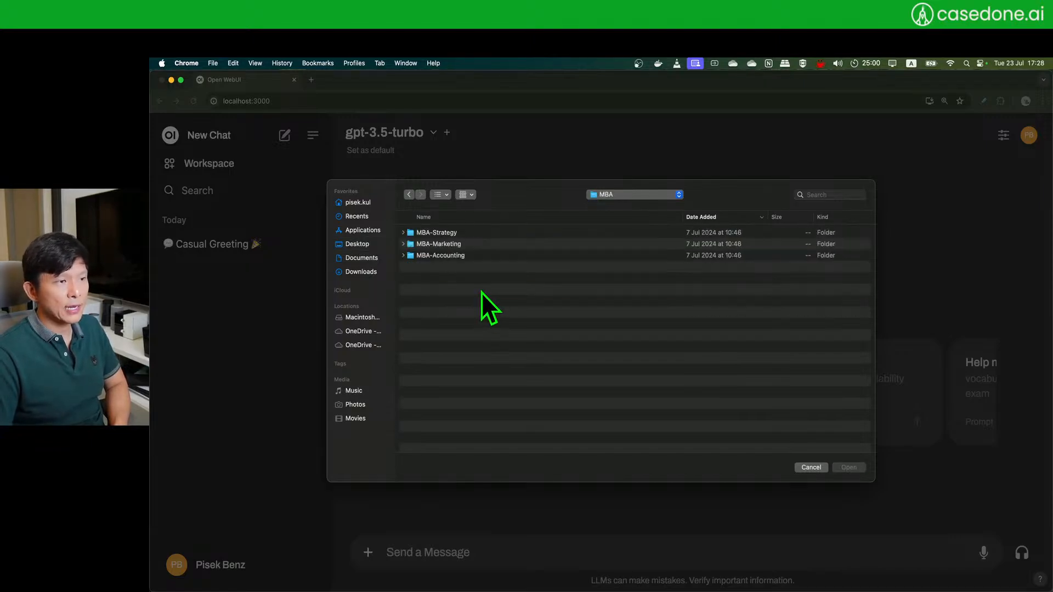
pyautogui.click(498, 233)
pyautogui.doubleClick(497, 234)
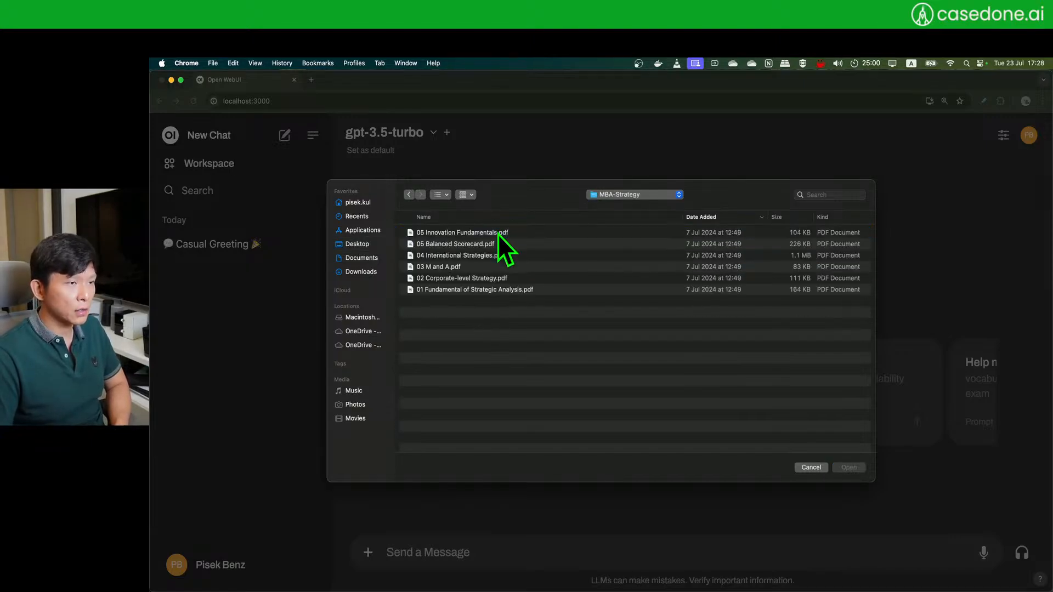
pyautogui.click(460, 268)
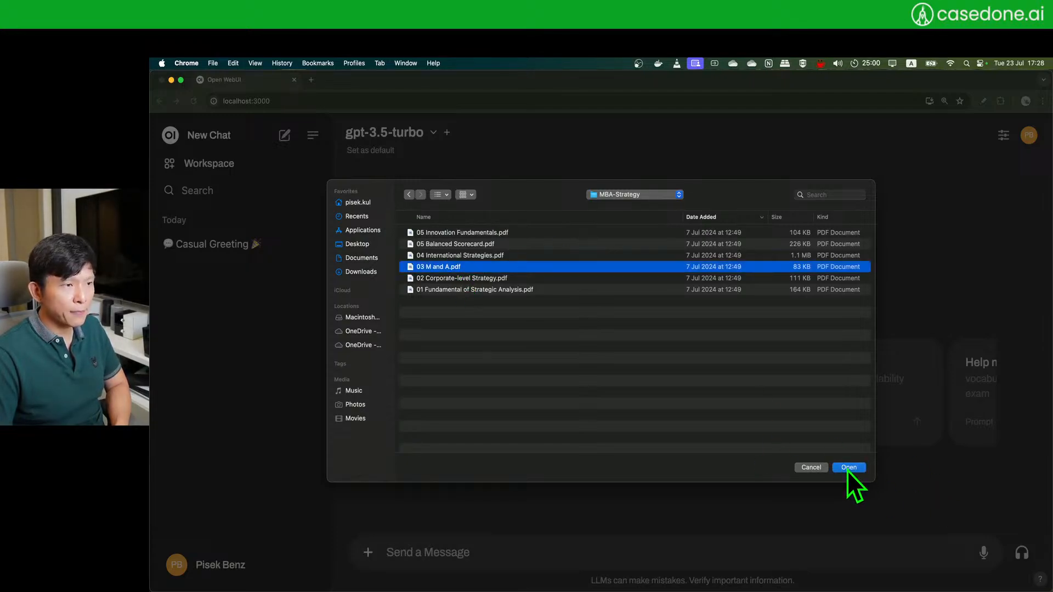
pyautogui.press('space')
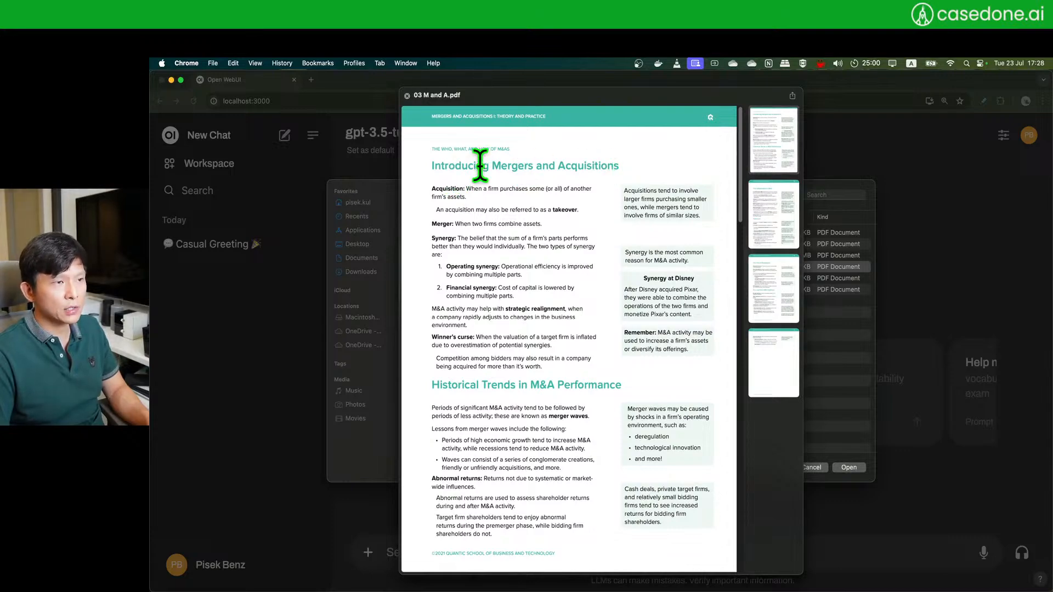
pyautogui.press('space')
pyautogui.click(850, 468)
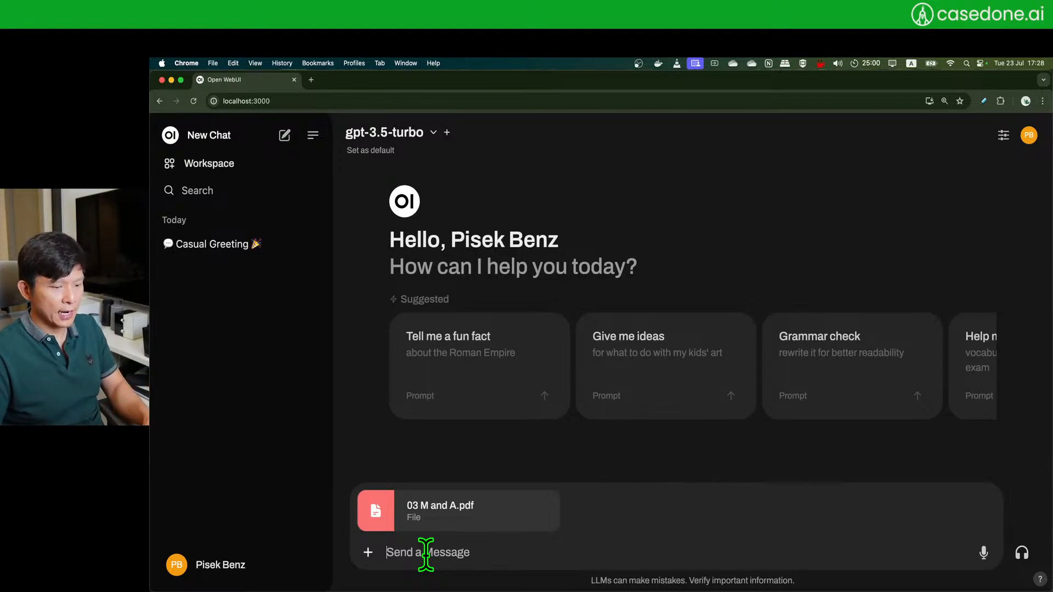
# - Ask gpt-3.5-turbo 'tell me the difference between merger and acquisition'
pyautogui.write('tel')
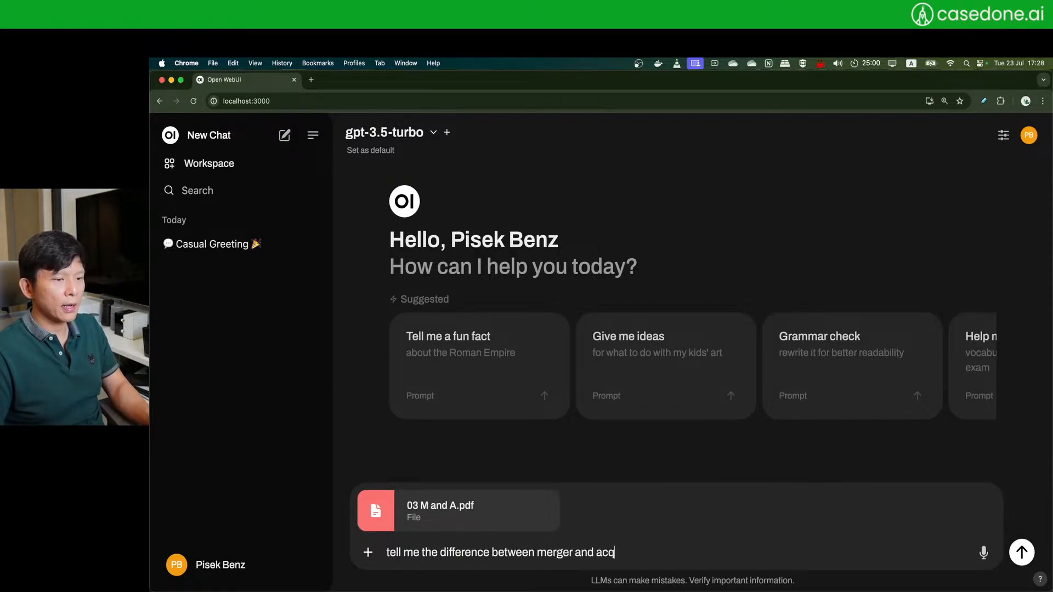
pyautogui.write('tion')
pyautogui.press('Return')
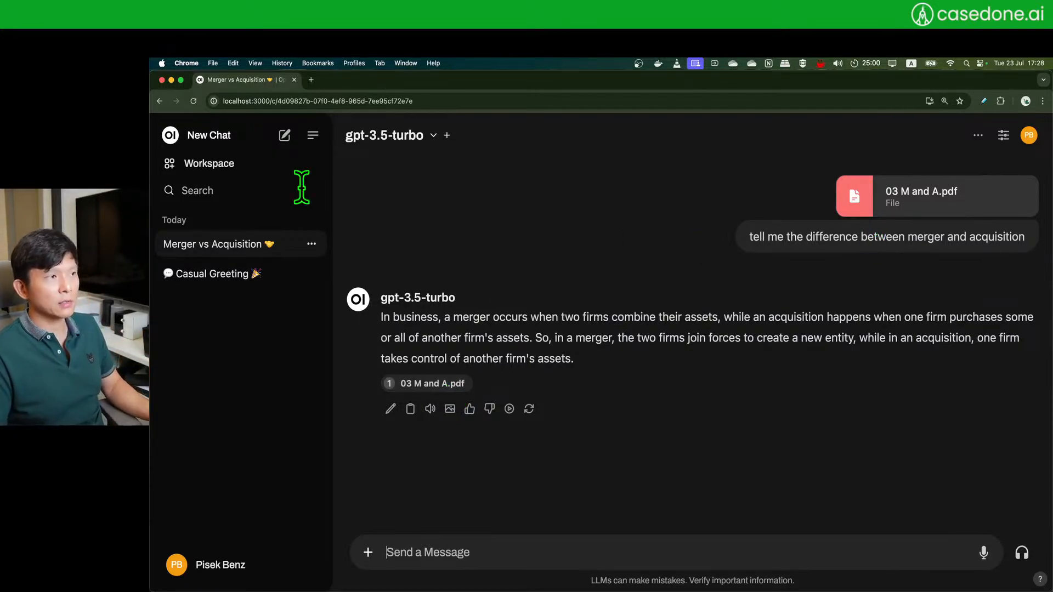
# - Browse the uploaded documents library in Workspace > Documents, then return to the workspace
pyautogui.click(214, 165)
pyautogui.click(489, 166)
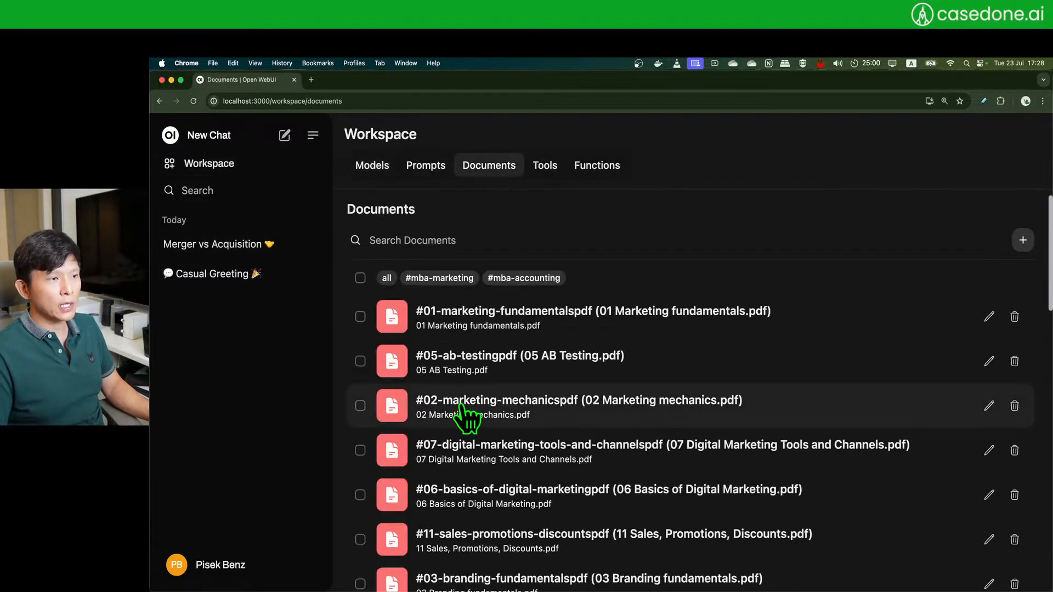
pyautogui.scroll(-1, 604, 382)
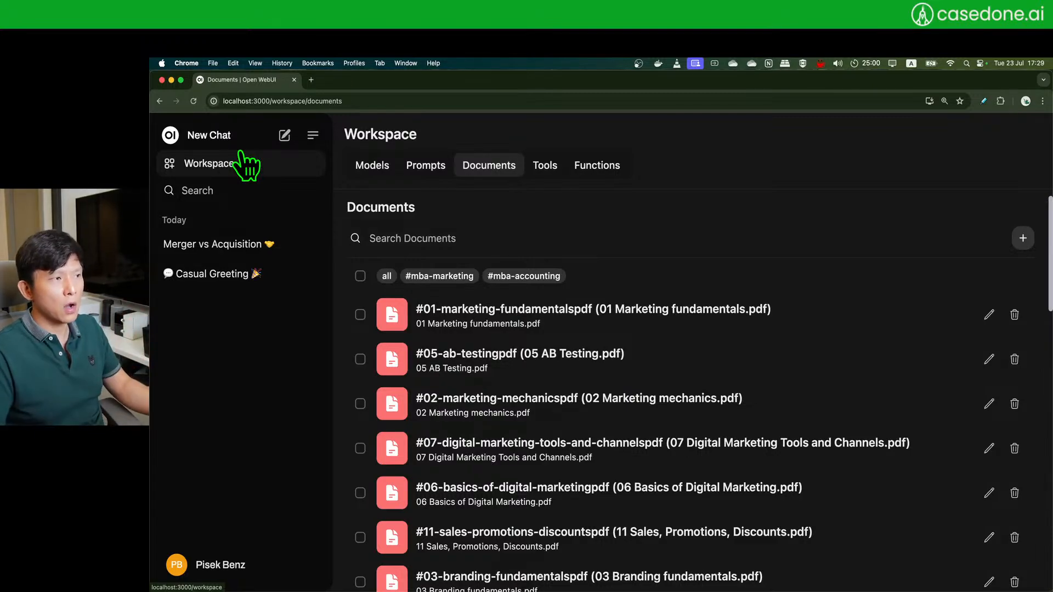
pyautogui.click(216, 163)
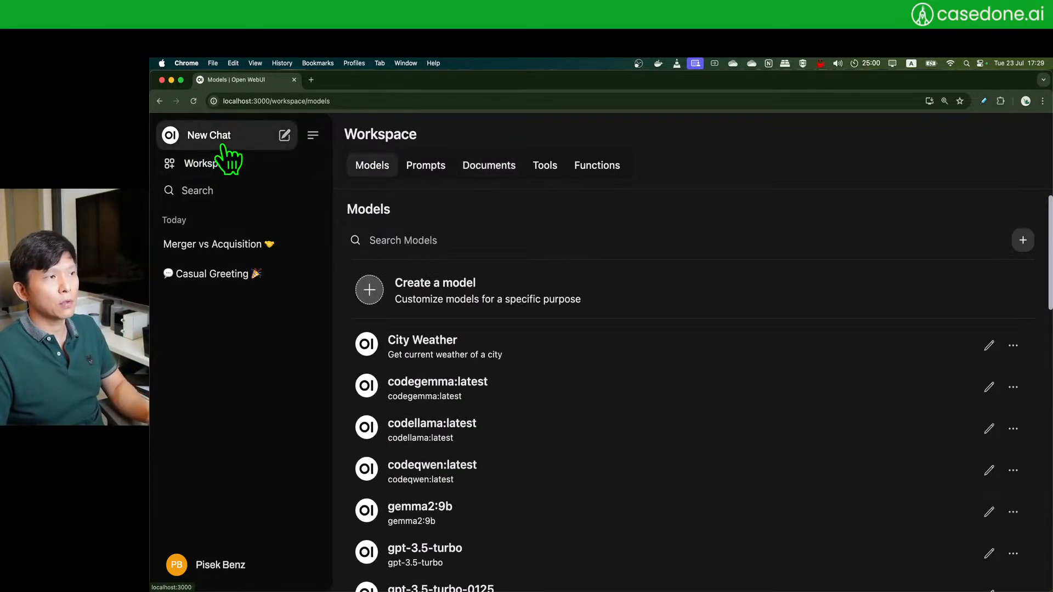
# - Start a new gpt-3.5-turbo chat and type # to list the document collections and PDFs
pyautogui.click(286, 138)
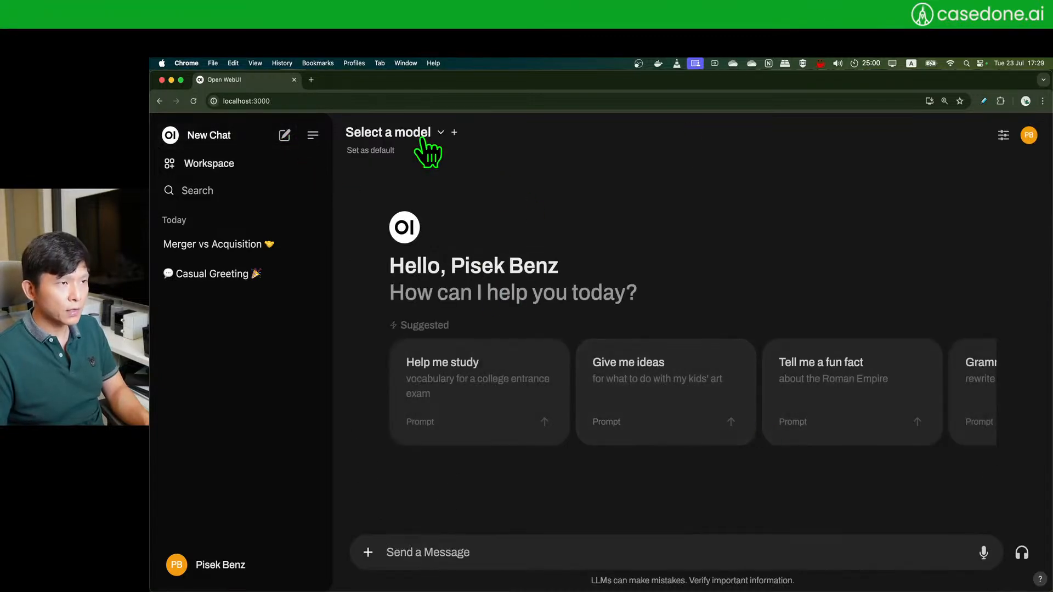
pyautogui.click(421, 137)
pyautogui.click(416, 333)
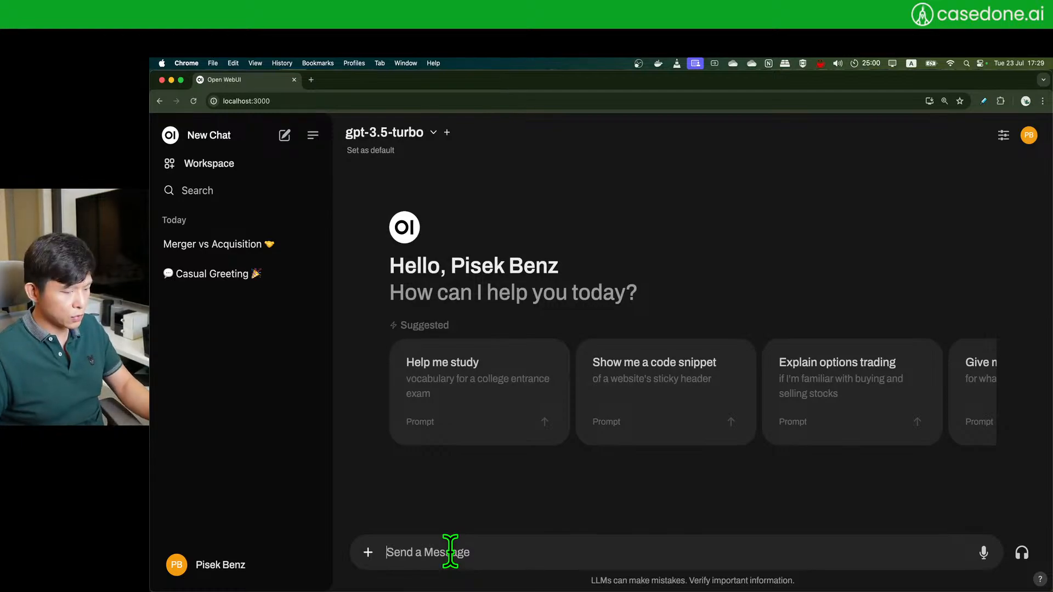
pyautogui.write('#')
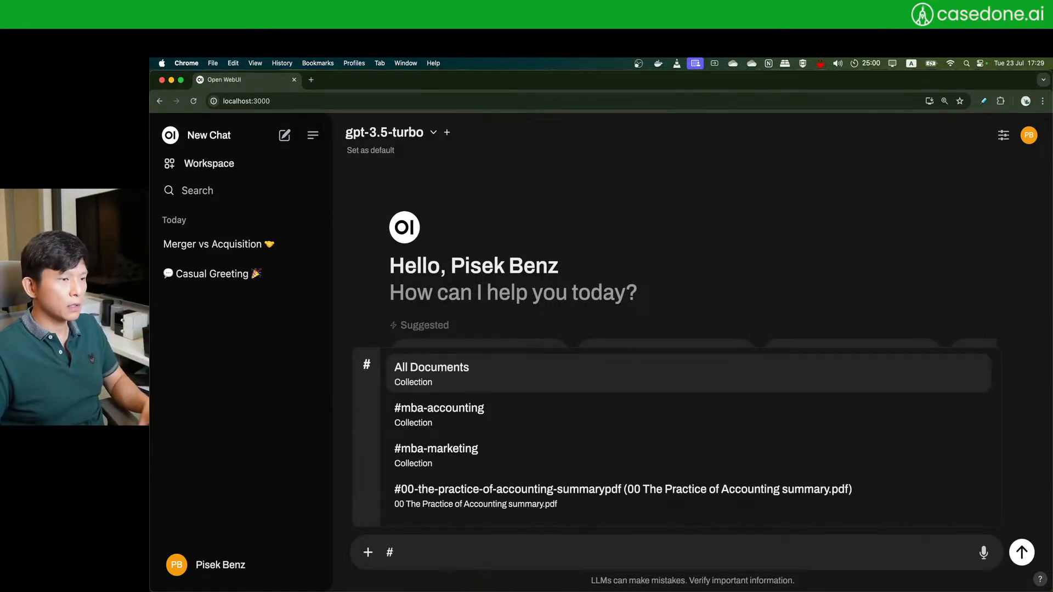
pyautogui.scroll(-3, 604, 443)
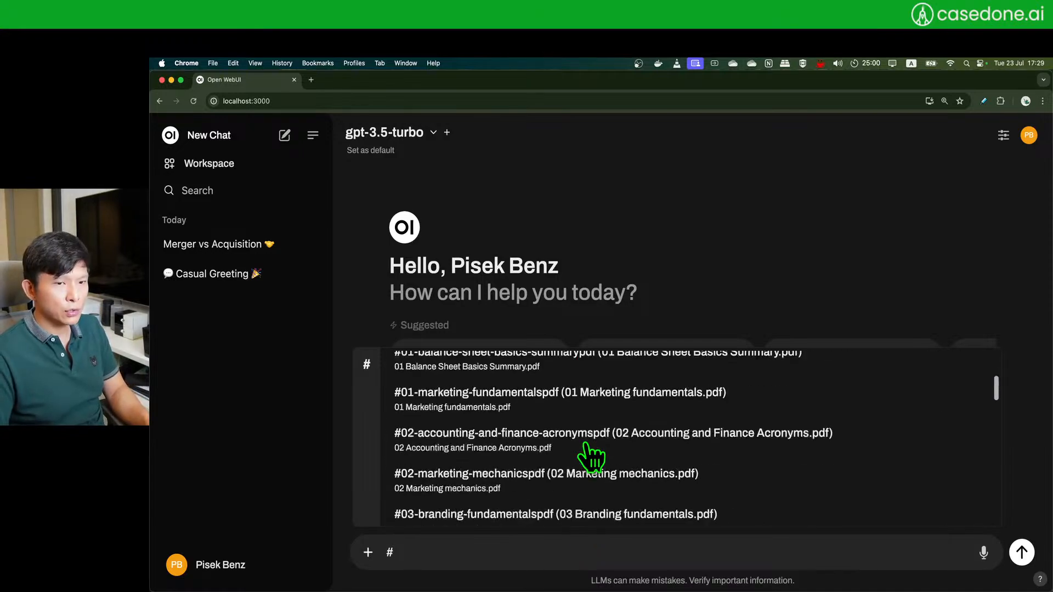
pyautogui.scroll(-12, 591, 456)
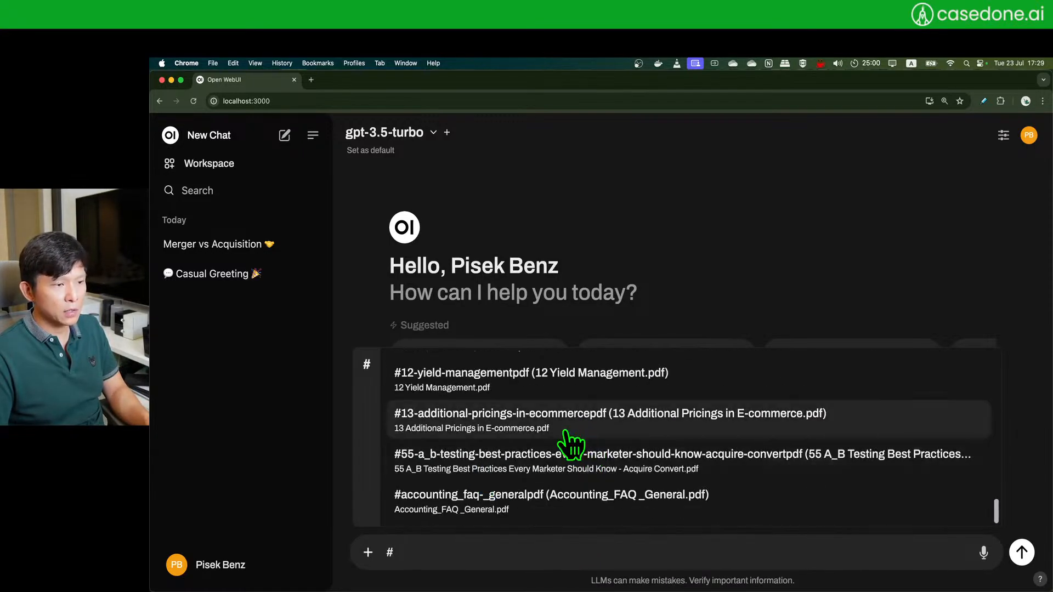
pyautogui.scroll(15, 580, 428)
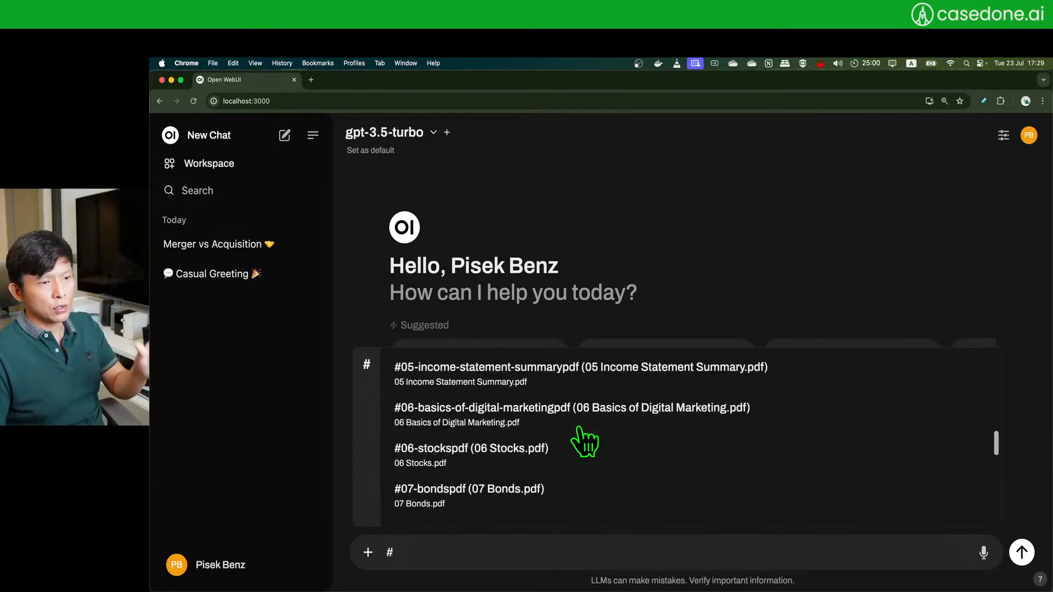
pyautogui.scroll(2, 585, 442)
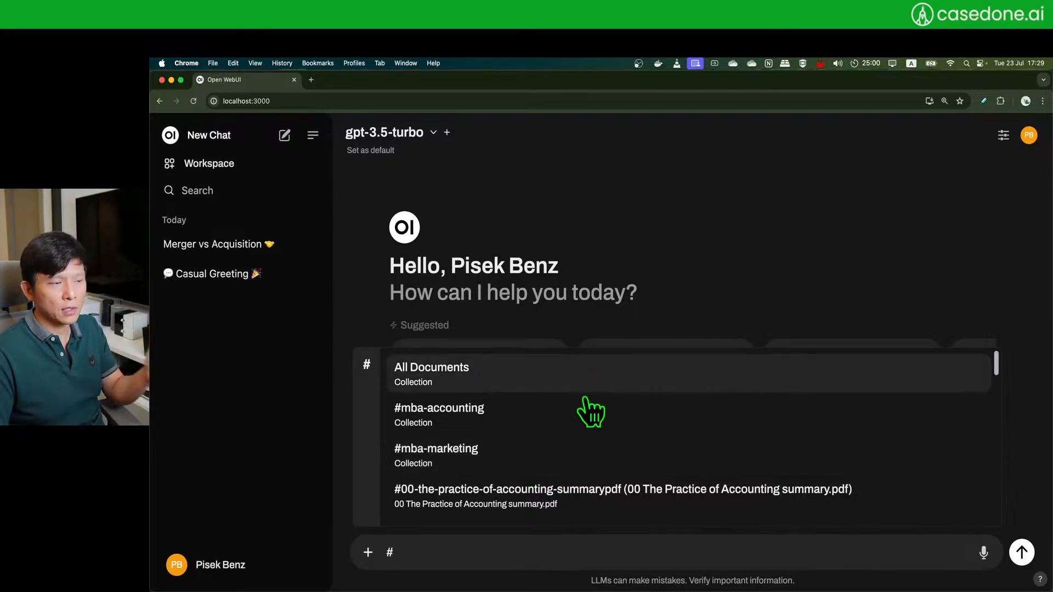
# - Ask 'What is 4P?' with #mba-marketing attached, then highlight 'marketing mix' in the reply
pyautogui.click(536, 462)
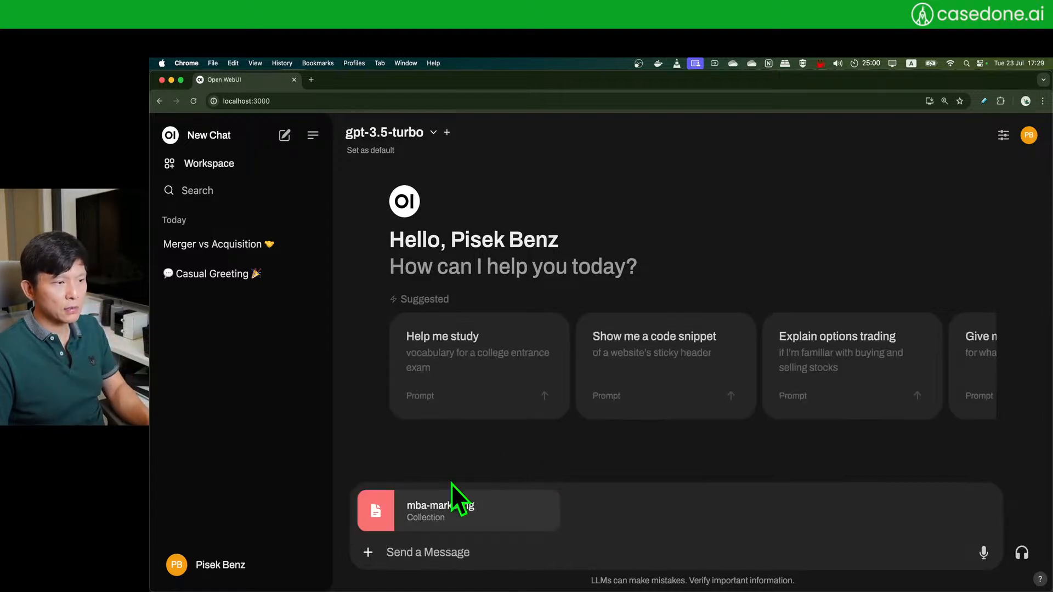
pyautogui.click(489, 542)
pyautogui.write('What is a')
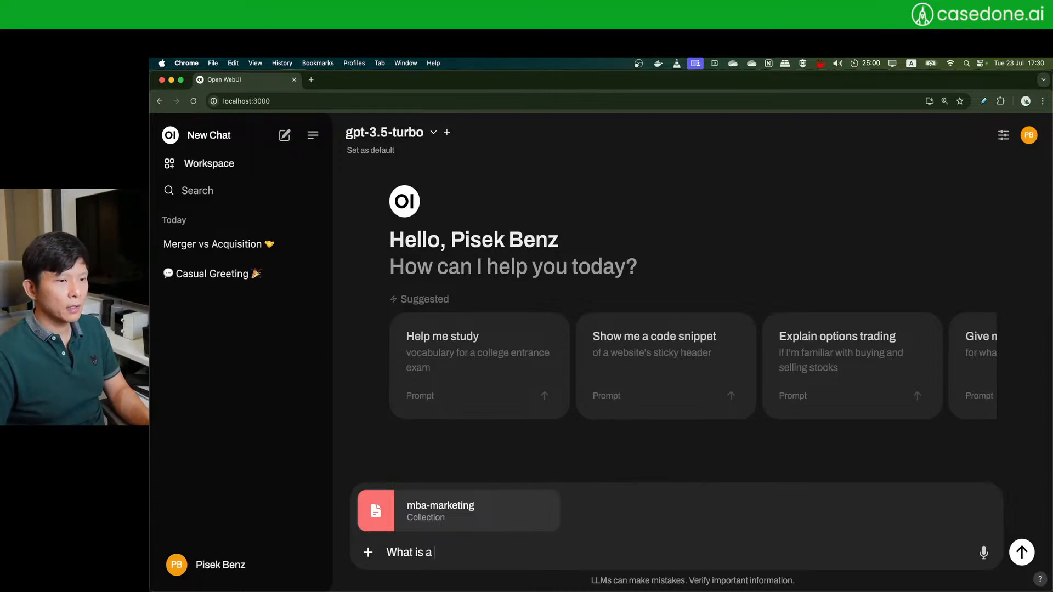
pyautogui.press('BackSpace')
pyautogui.write('4')
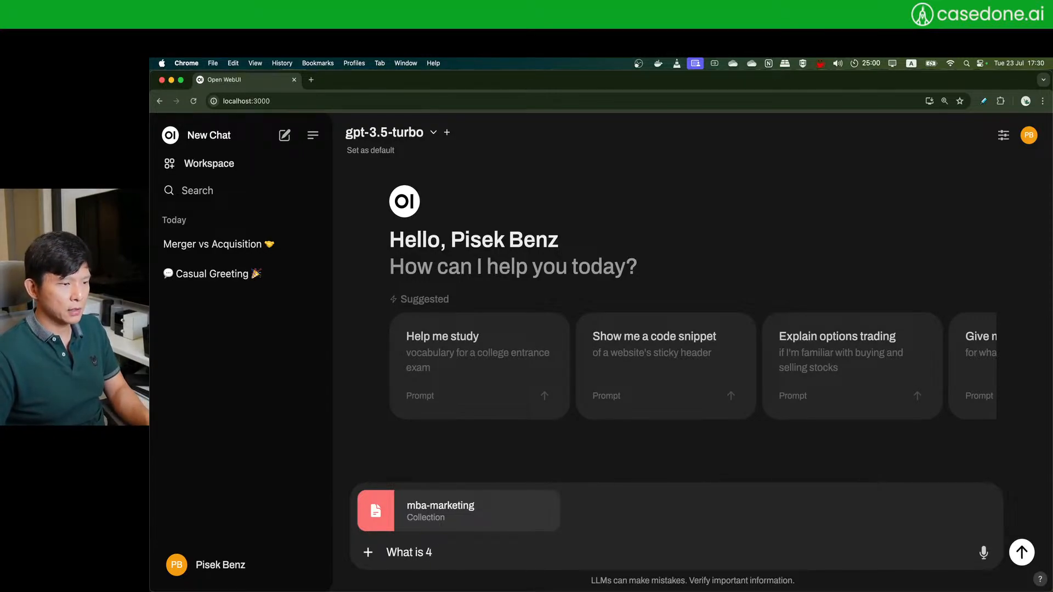
pyautogui.write('P?')
pyautogui.press('Return')
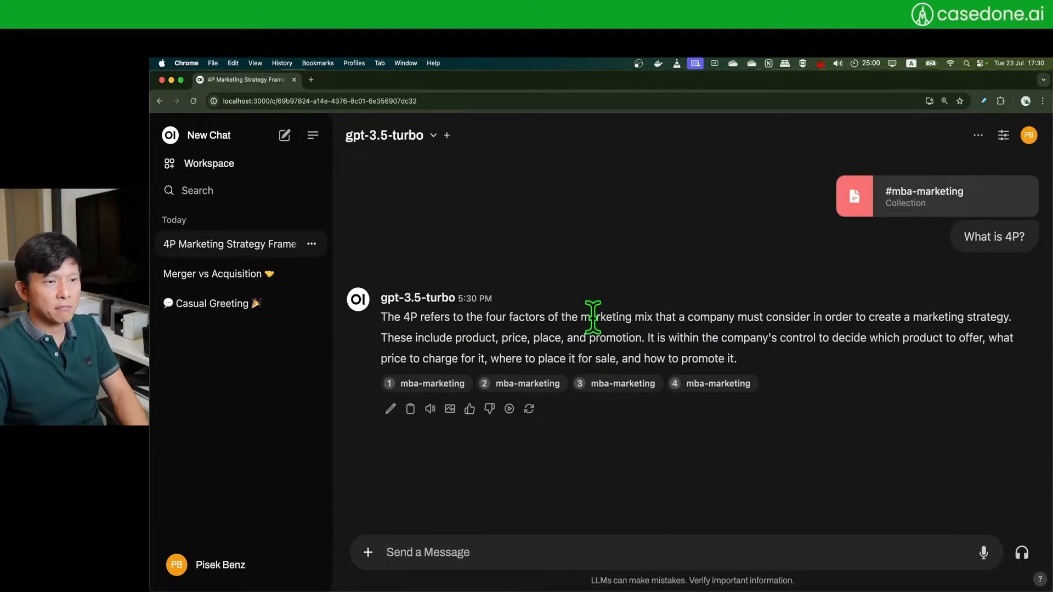
pyautogui.moveTo(582, 317); pyautogui.dragTo(645, 318)
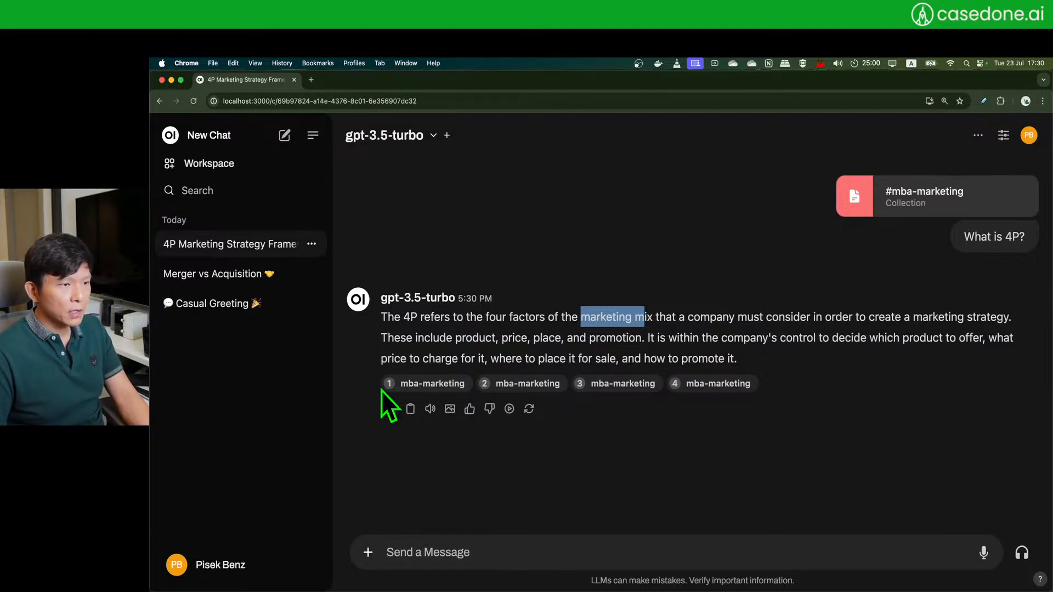
# - Inspect the first mba-marketing citation source in the answer
pyautogui.click(431, 385)
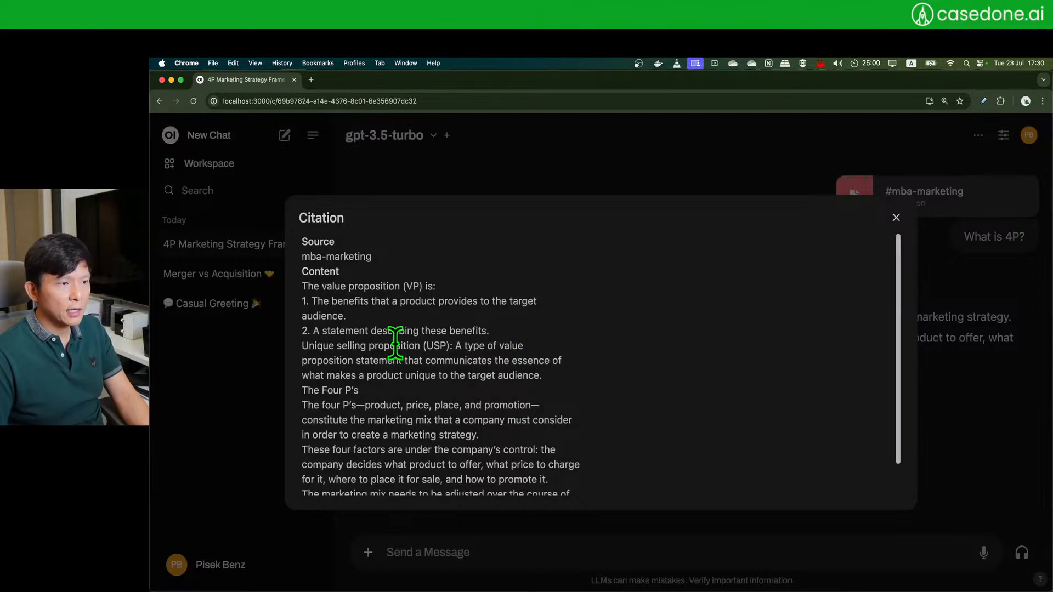
pyautogui.scroll(-2, 395, 335)
pyautogui.scroll(2, 394, 339)
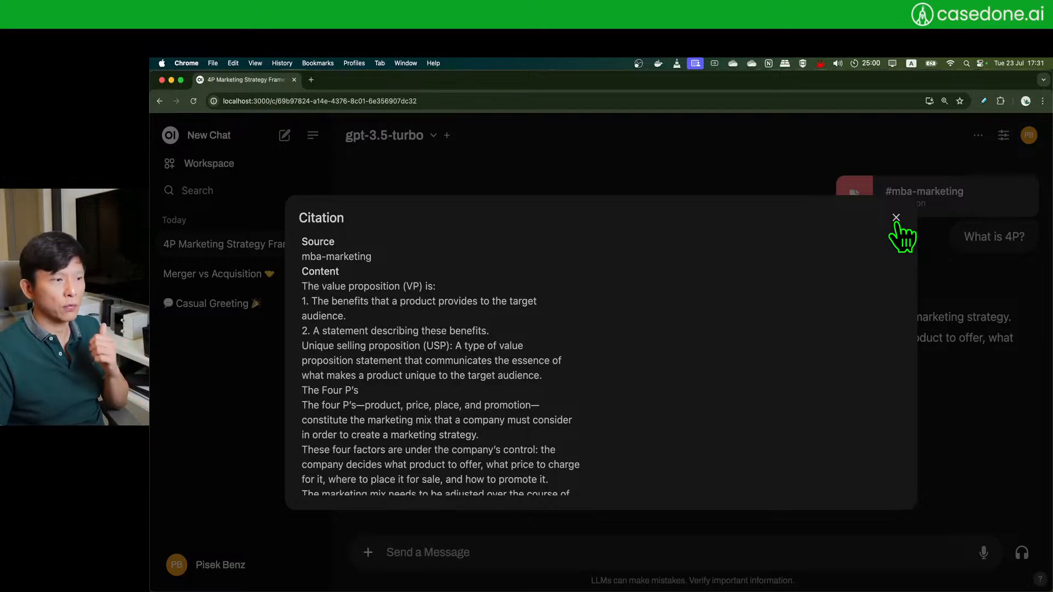
# - Close the citation details, clear the highlight, and bring the test user's incognito window forward
pyautogui.click(896, 218)
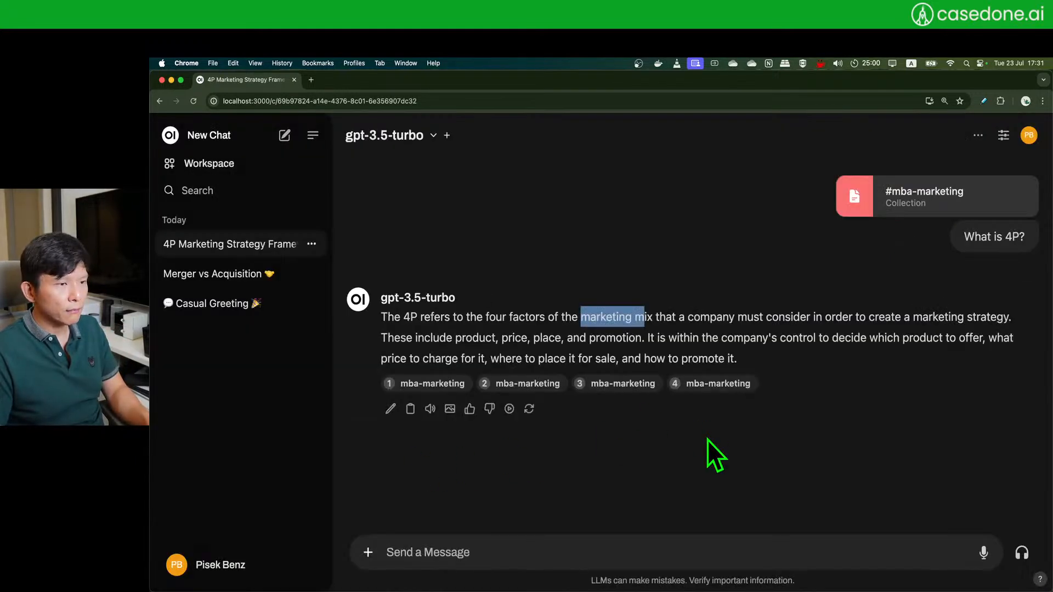
pyautogui.click(716, 351)
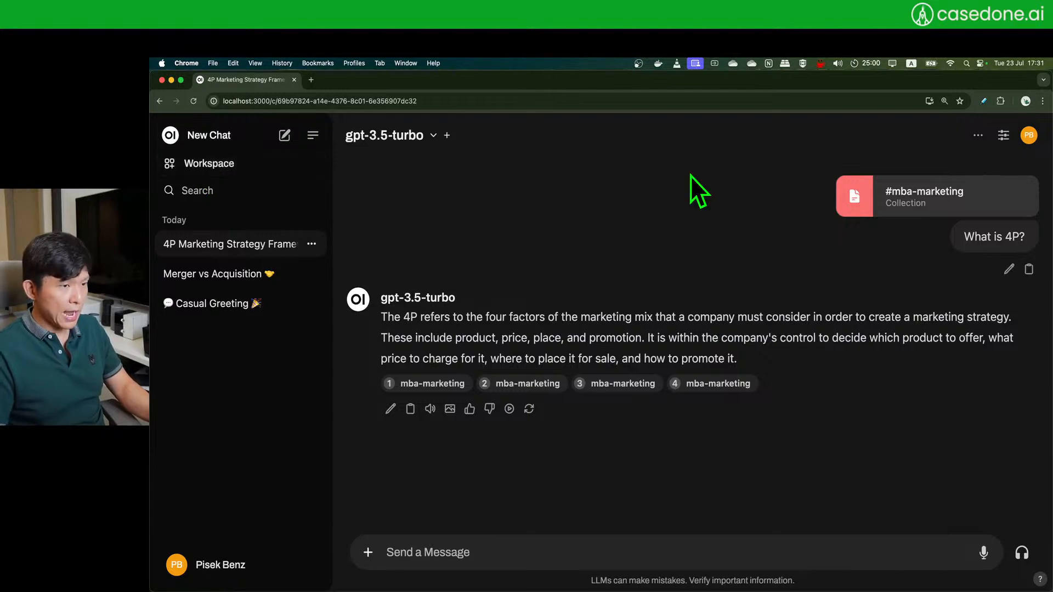
pyautogui.press('super+grave')
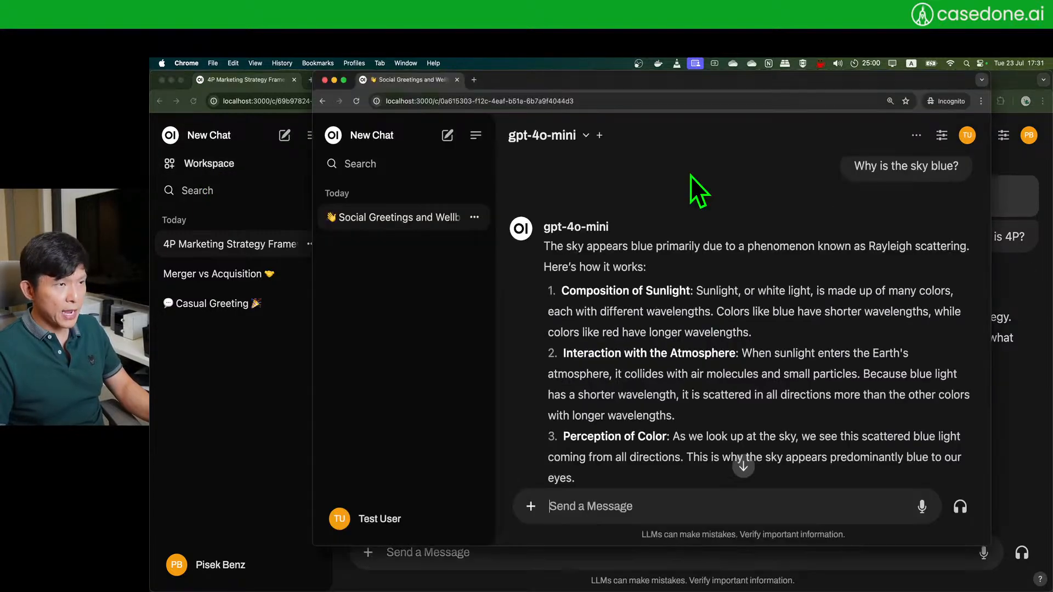
# - As the test user, start a new chat with gpt-3.5-turbo, repositioning the incognito window
pyautogui.click(448, 141)
pyautogui.moveTo(702, 85); pyautogui.dragTo(679, 104)
pyautogui.moveTo(557, 263); pyautogui.dragTo(652, 262)
pyautogui.click(790, 232)
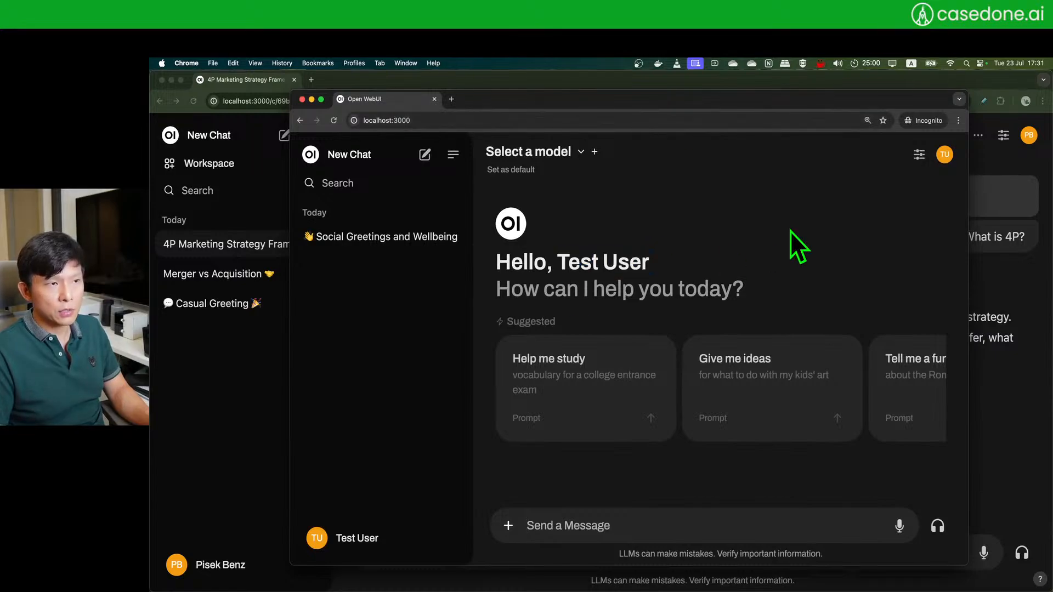
pyautogui.click(580, 153)
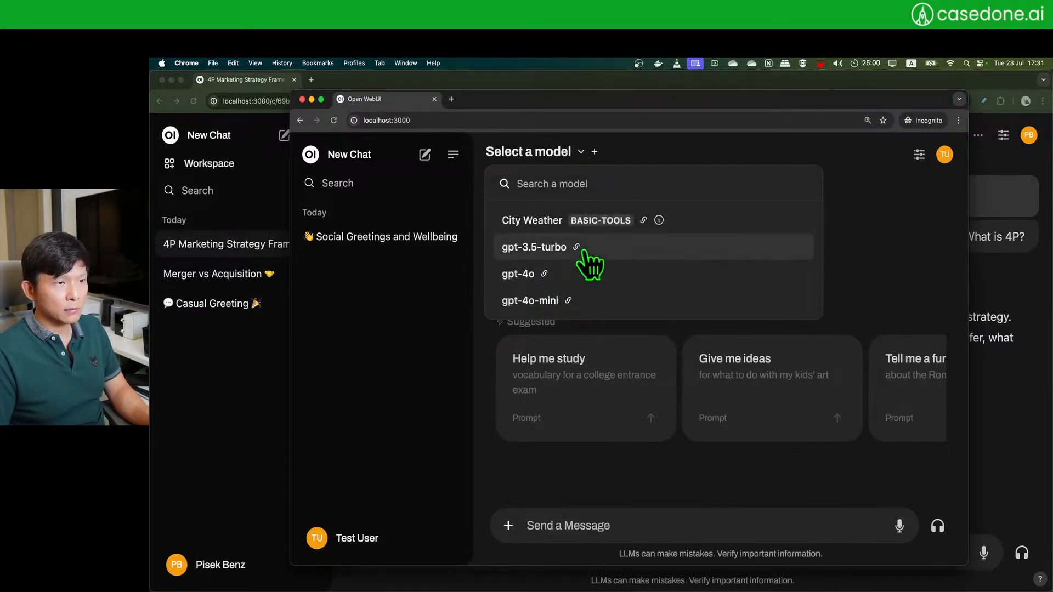
pyautogui.click(590, 265)
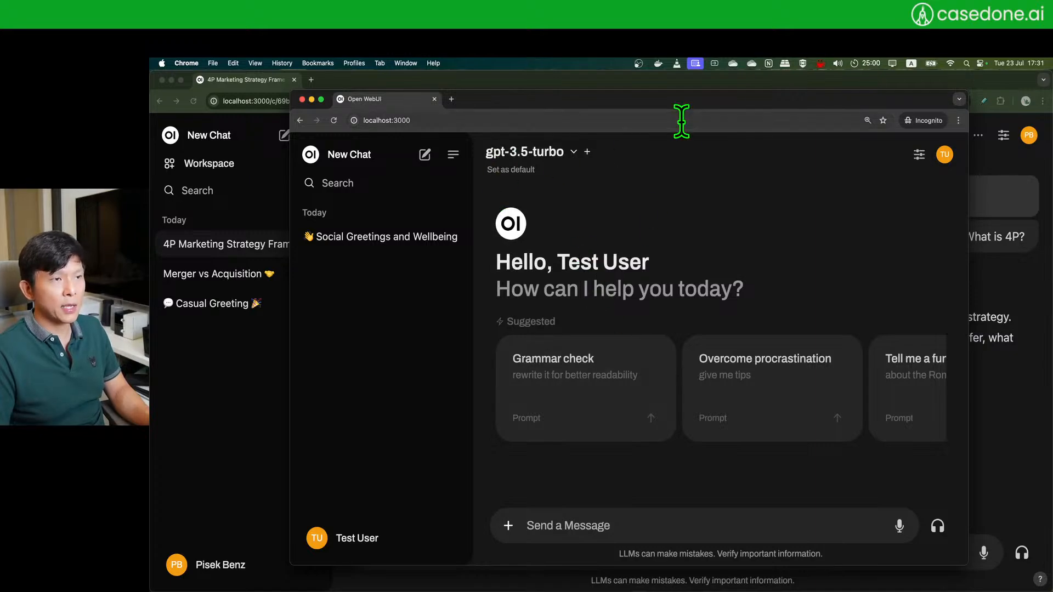
# - Type # to view the available collections, remove it, and reload the page
pyautogui.click(644, 529)
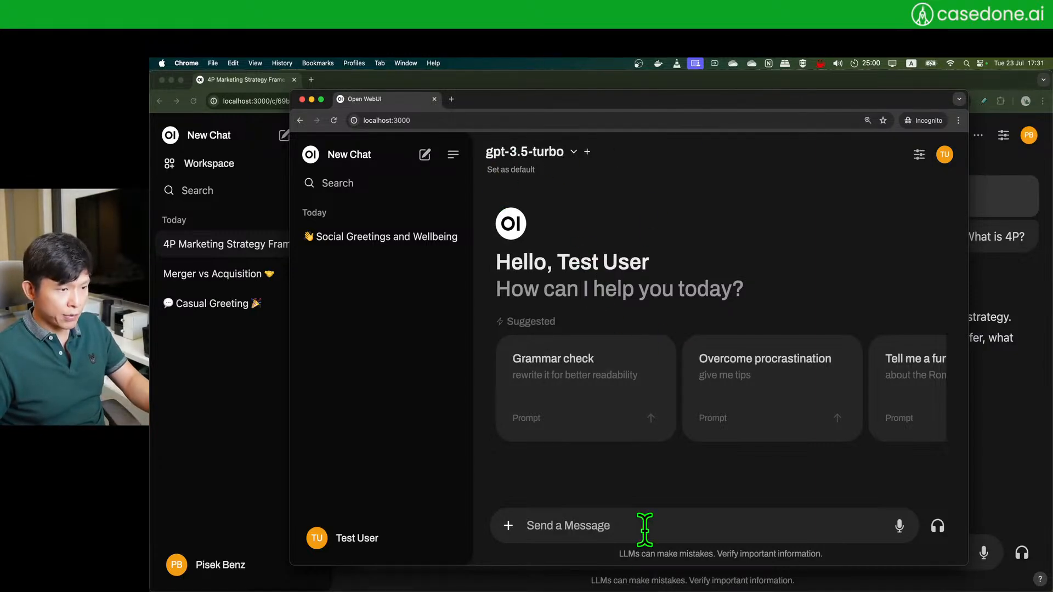
pyautogui.write('#')
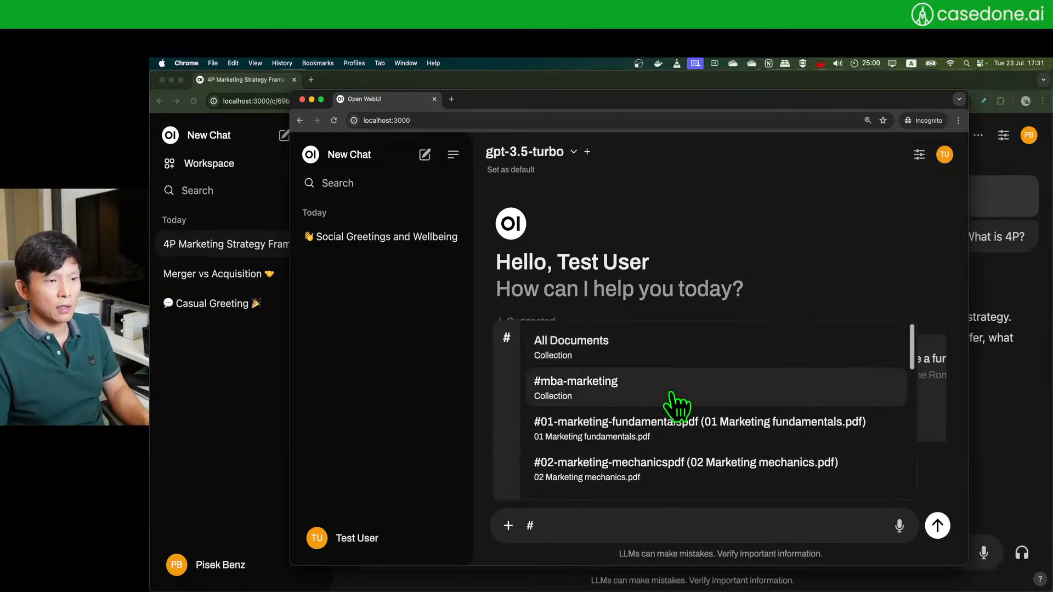
pyautogui.scroll(-3, 680, 402)
pyautogui.scroll(3, 636, 373)
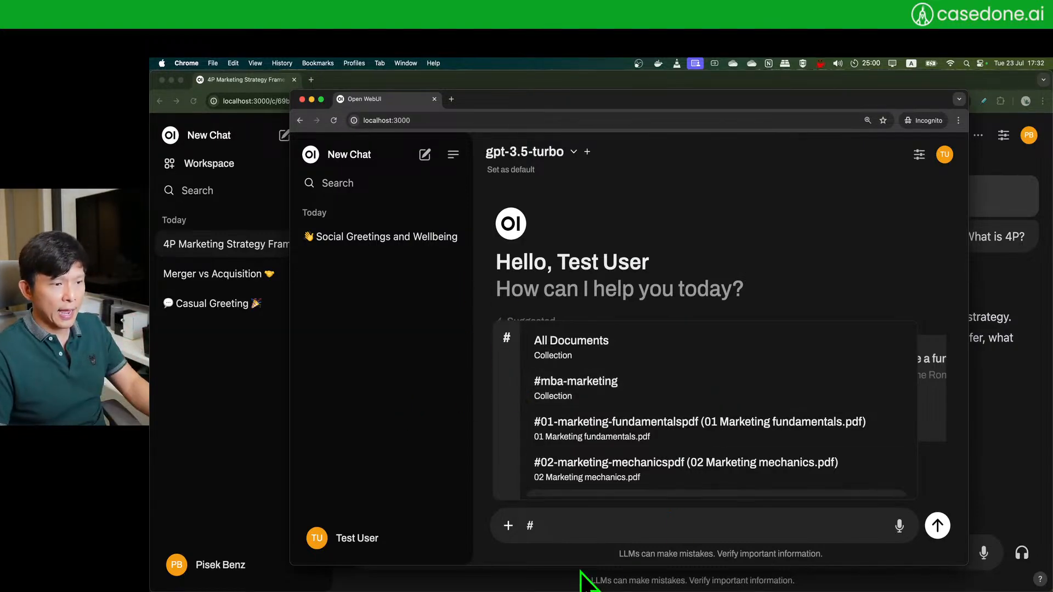
pyautogui.press('BackSpace')
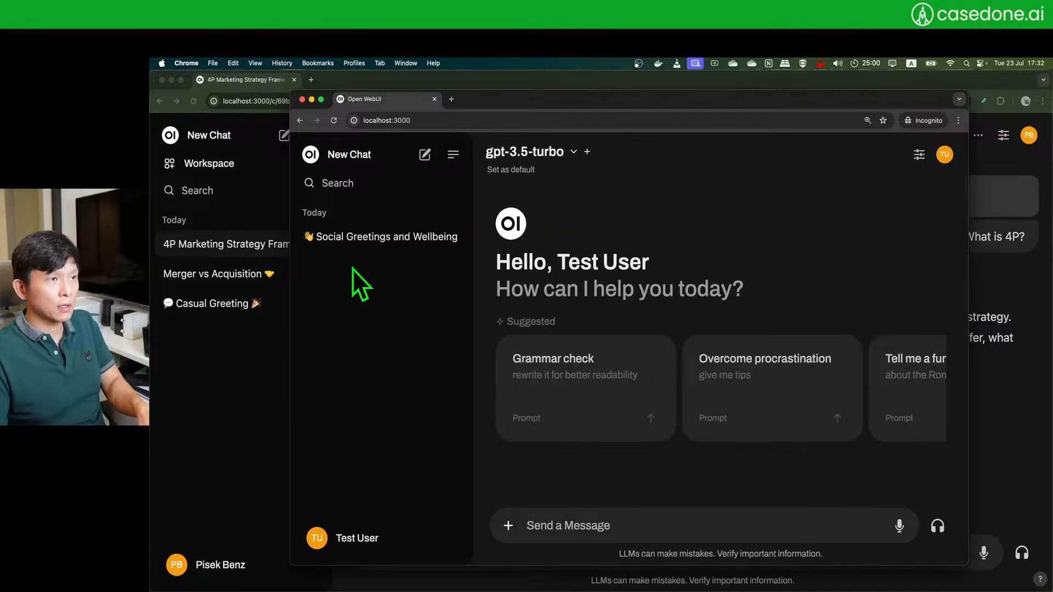
pyautogui.press('super+r')
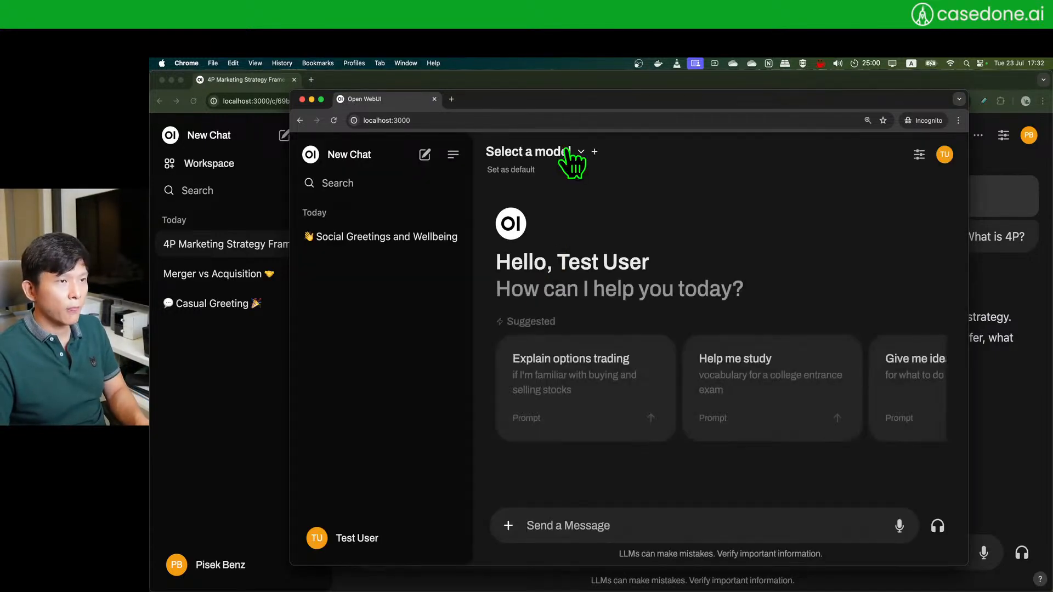
# - With gpt-3.5-turbo and #mba-marketing attached, ask 'What is a marketing mix?'
pyautogui.click(576, 157)
pyautogui.click(555, 247)
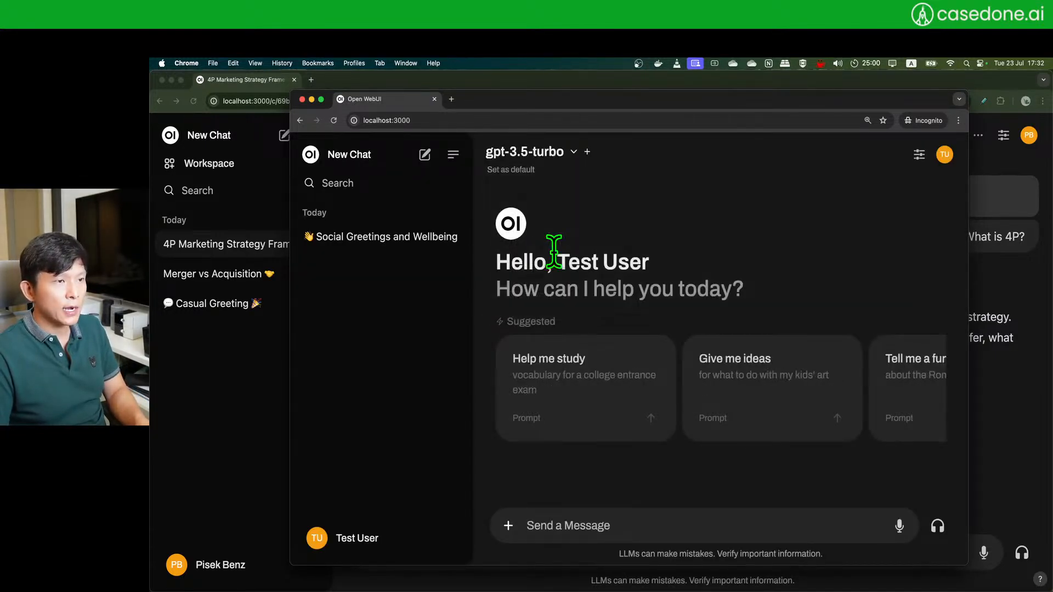
pyautogui.click(572, 528)
pyautogui.write('#')
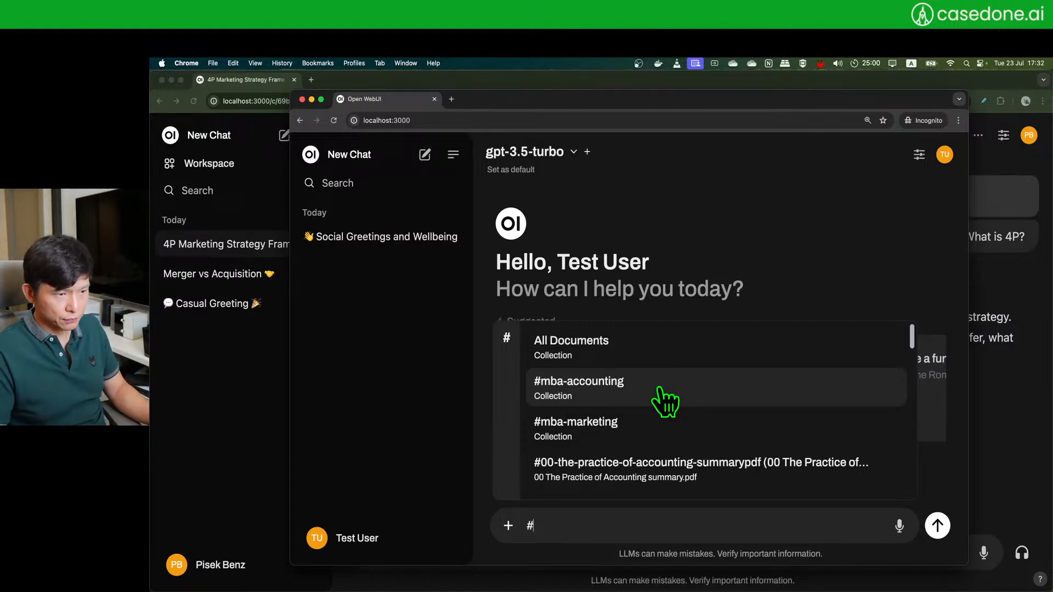
pyautogui.click(663, 427)
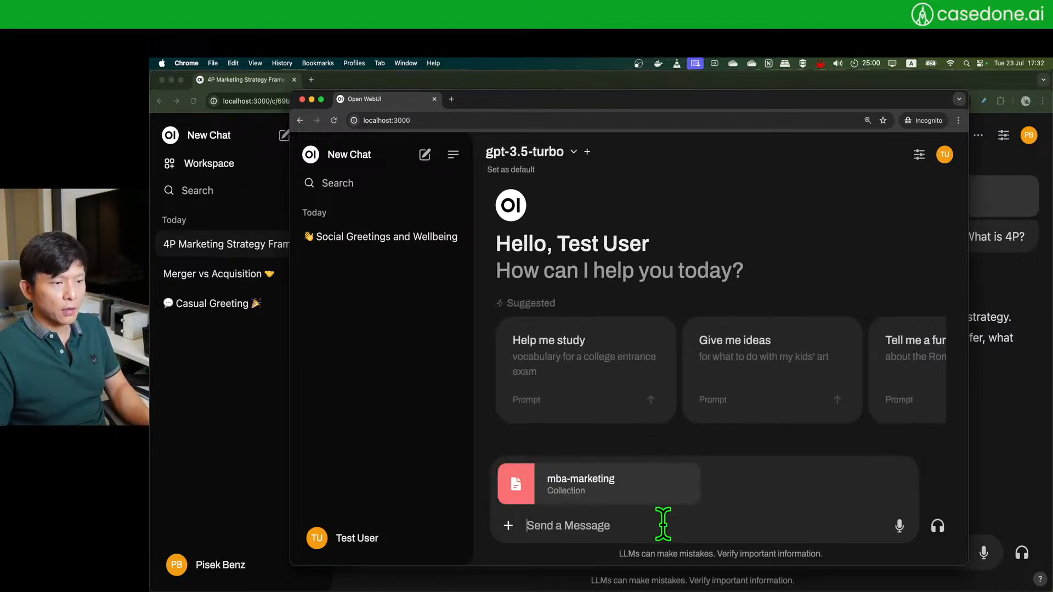
pyautogui.write('What is a marketing')
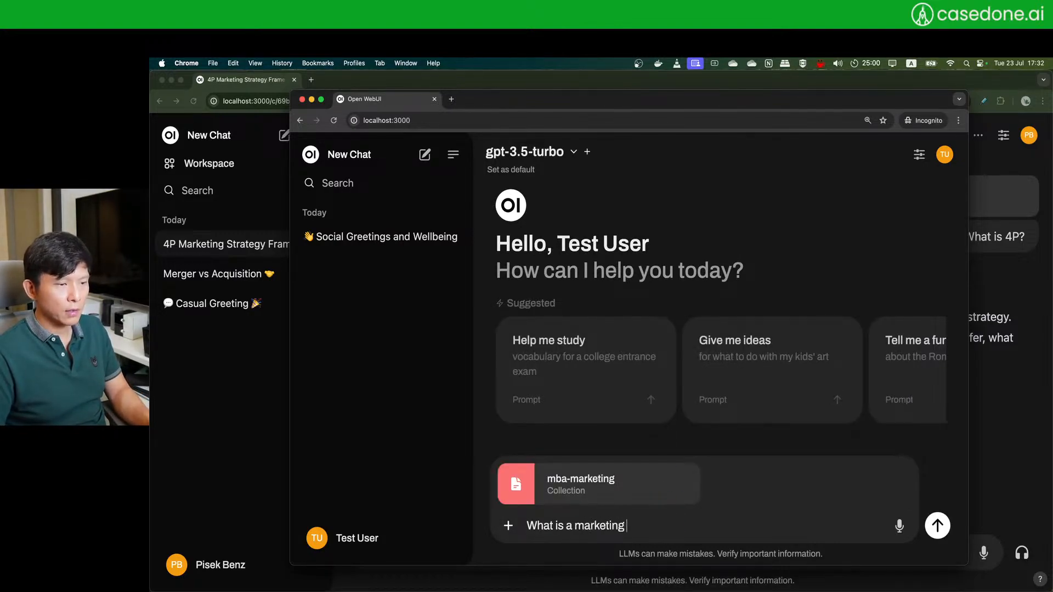
pyautogui.write(' mix?')
pyautogui.press('Return')
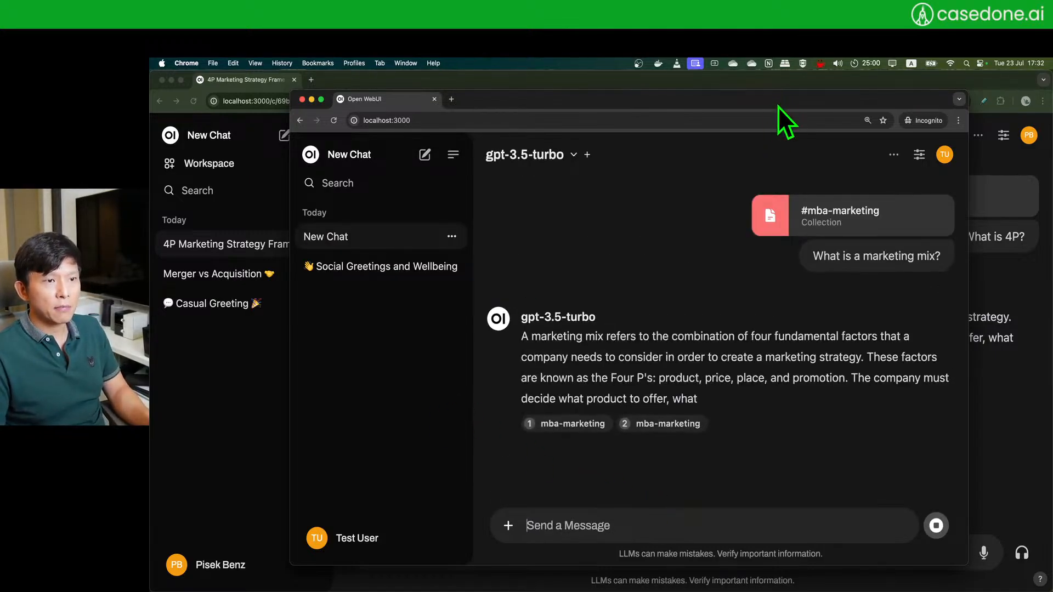
# - Read the second mba-marketing citation of the marketing-mix answer, then close it
pyautogui.moveTo(778, 107); pyautogui.dragTo(791, 90)
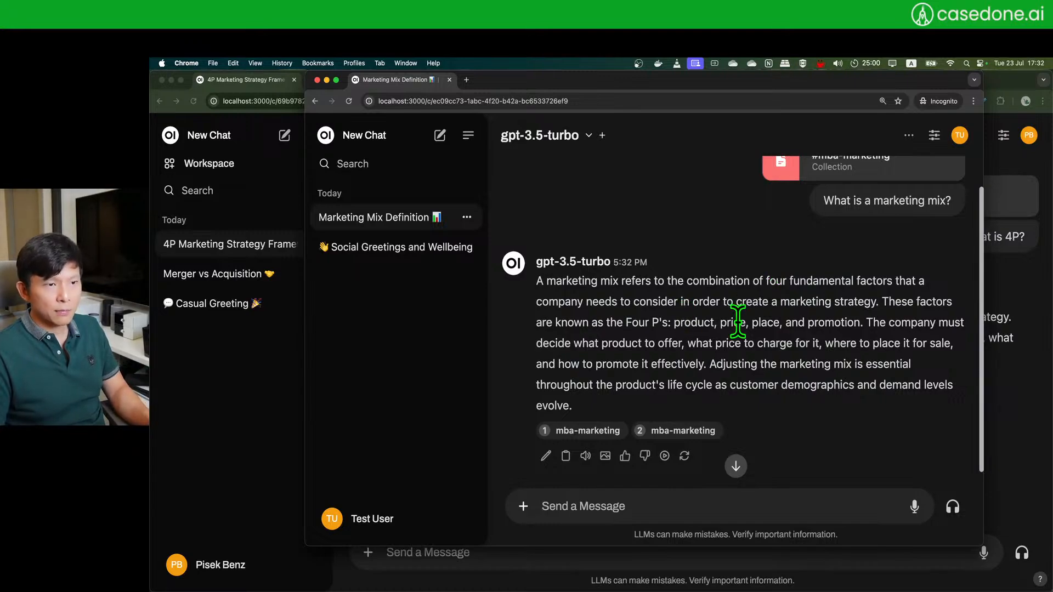
pyautogui.click(666, 432)
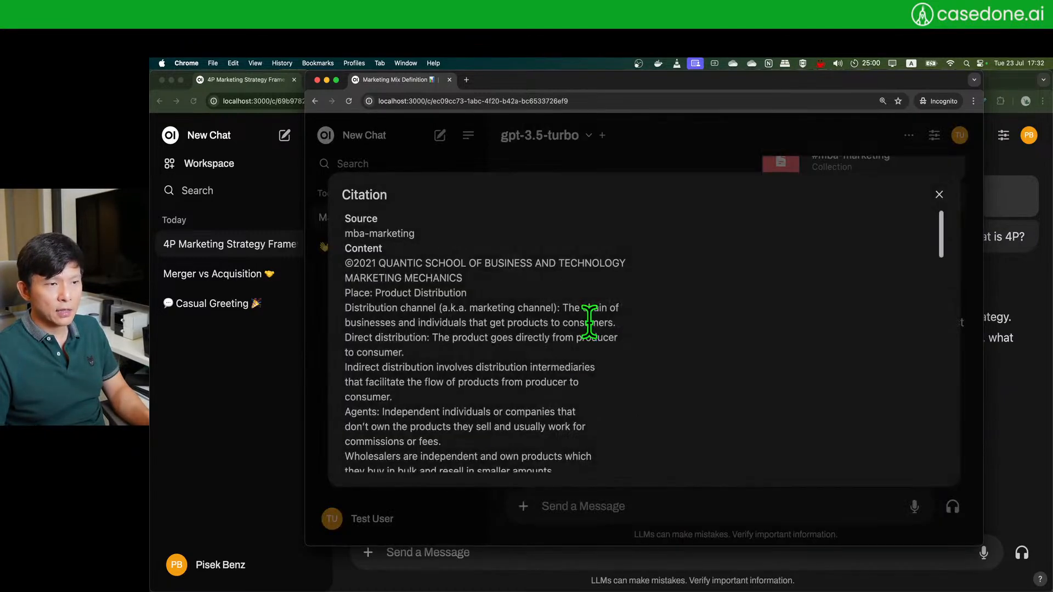
pyautogui.scroll(-10, 514, 329)
pyautogui.scroll(-3, 528, 336)
pyautogui.scroll(3, 527, 336)
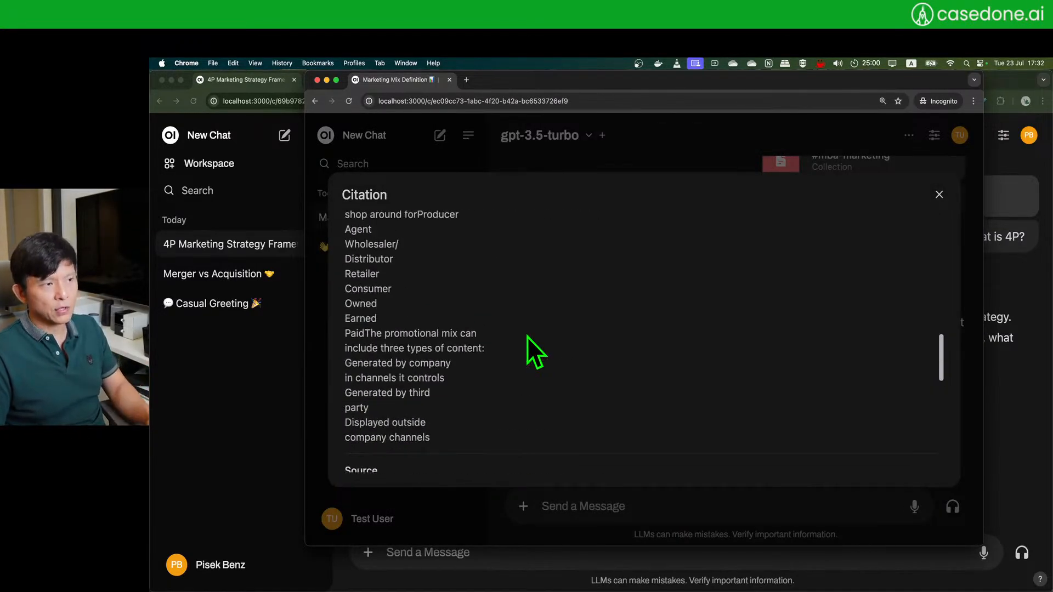
pyautogui.scroll(5, 521, 320)
pyautogui.scroll(5, 521, 320)
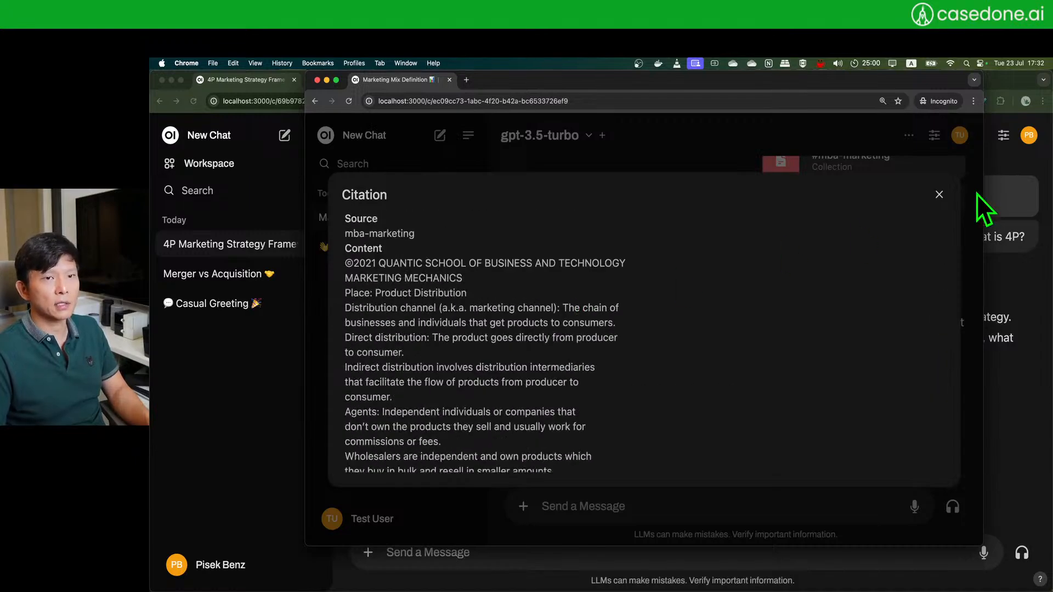
pyautogui.click(939, 195)
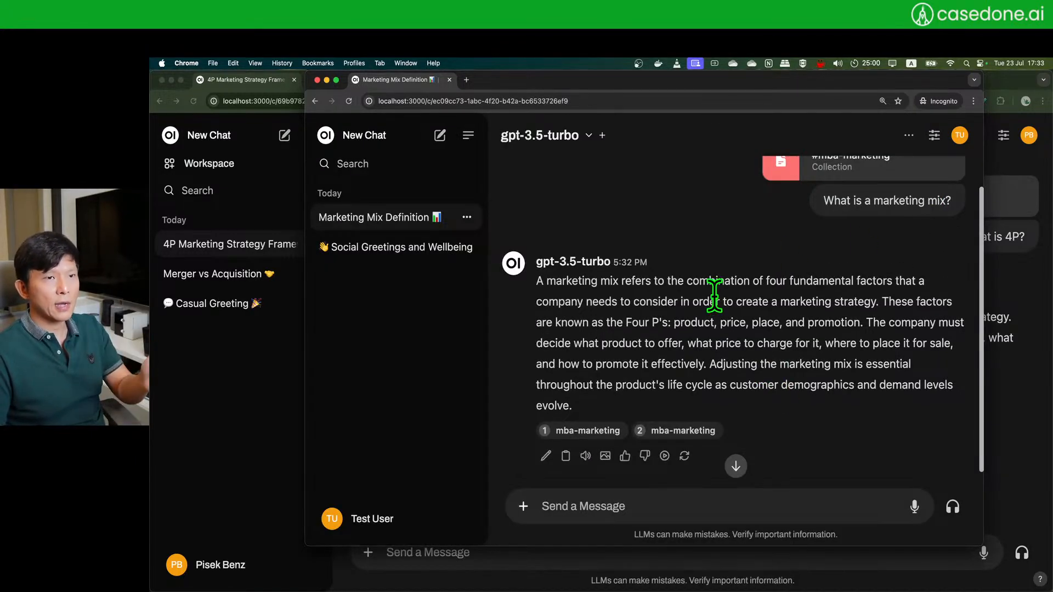
# - Reposition the incognito window so the admin's 4P chat is back in view
pyautogui.scroll(2, 713, 294)
pyautogui.moveTo(804, 88); pyautogui.dragTo(793, 106)
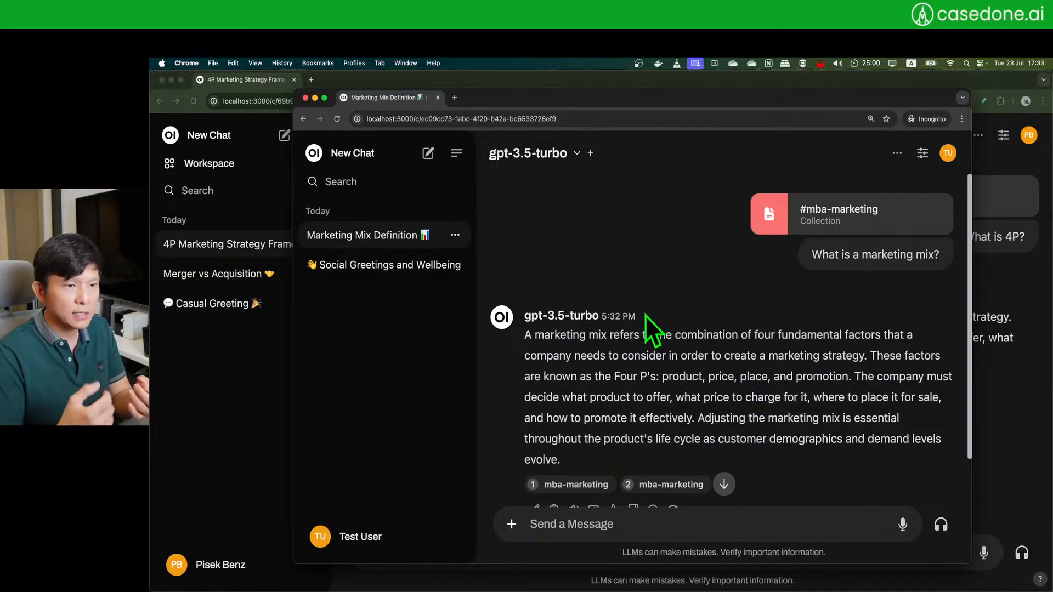
pyautogui.moveTo(604, 97); pyautogui.dragTo(626, 93)
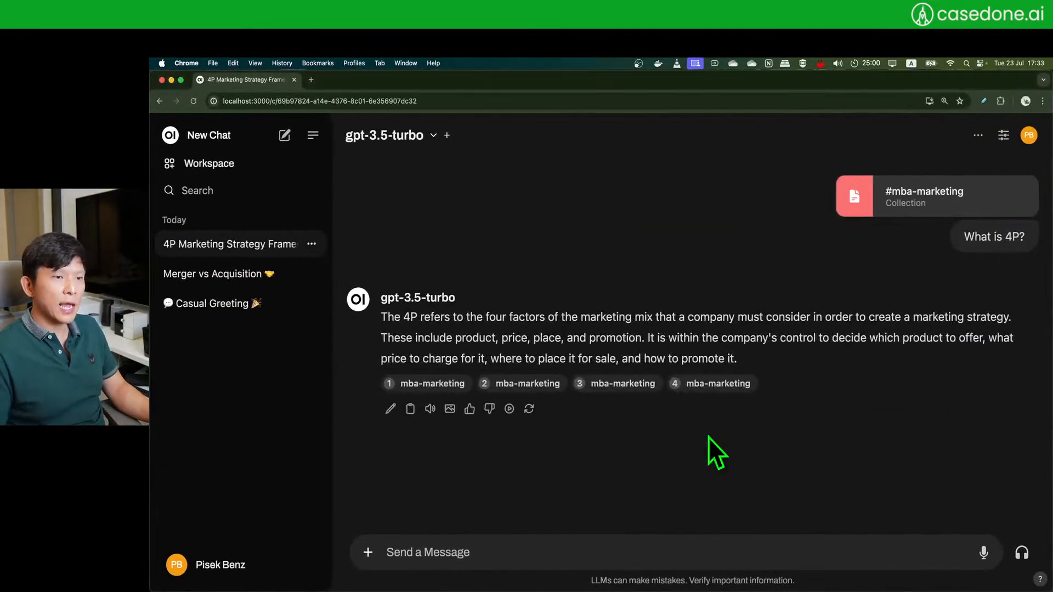
# - Start an empty chat as the test user, then open the admin's account menu showing 2 active users
pyautogui.press('super+grave')
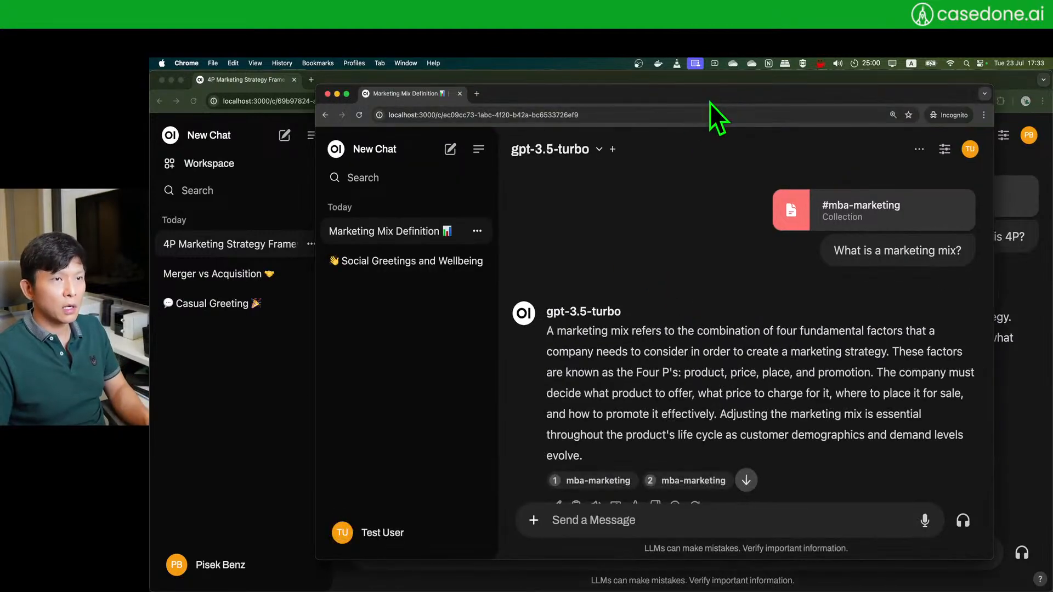
pyautogui.click(451, 149)
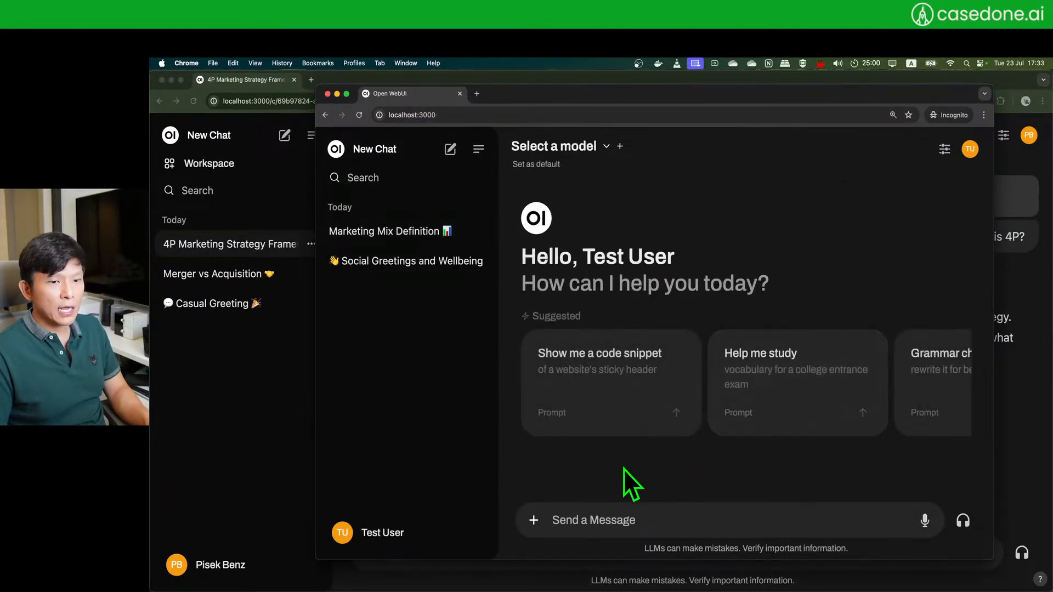
pyautogui.click(232, 428)
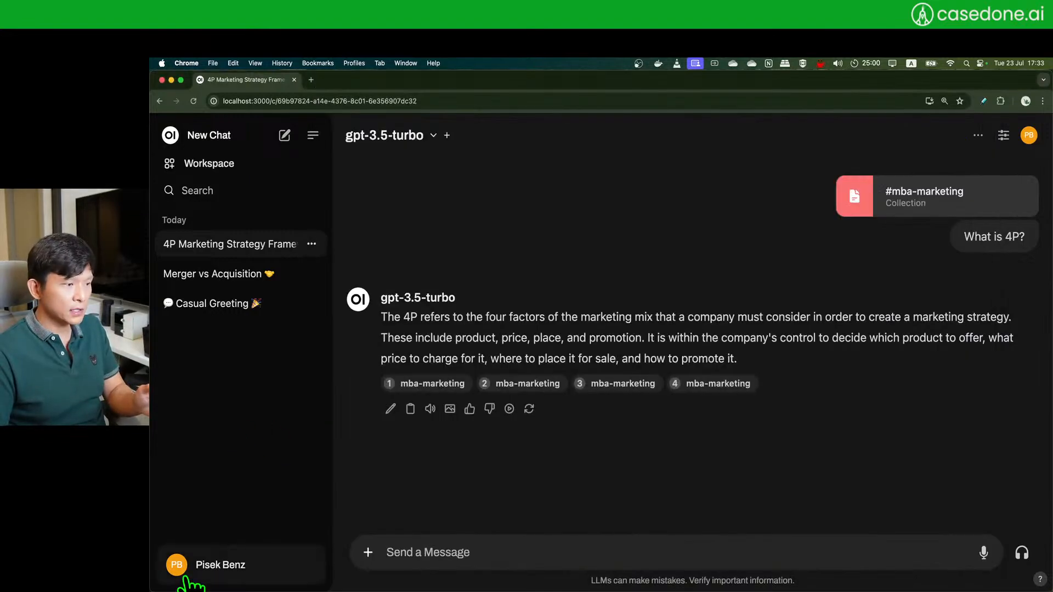
pyautogui.click(222, 568)
pyautogui.click(623, 467)
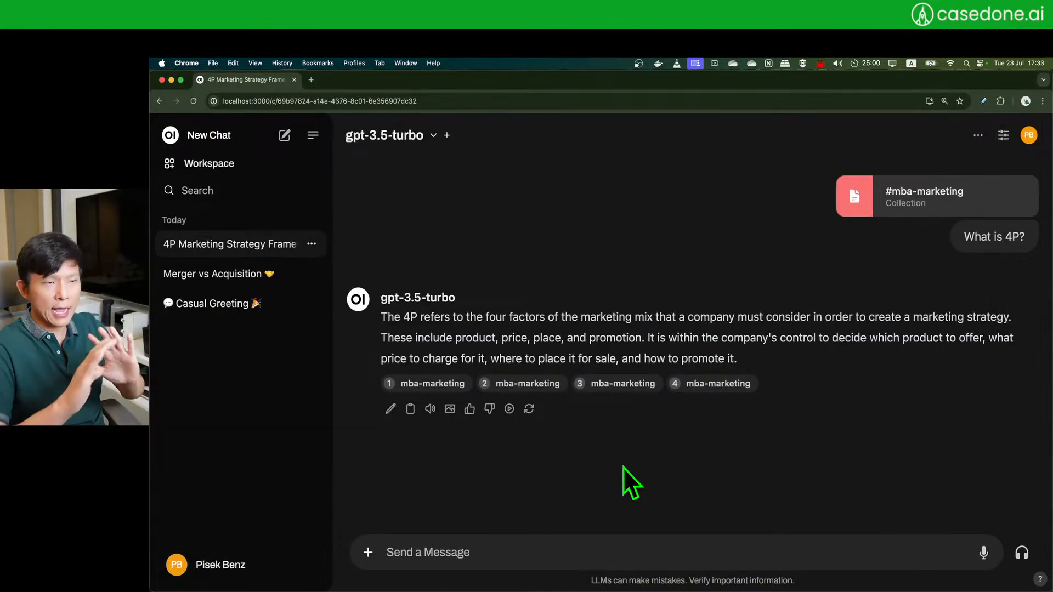
pyautogui.click(241, 571)
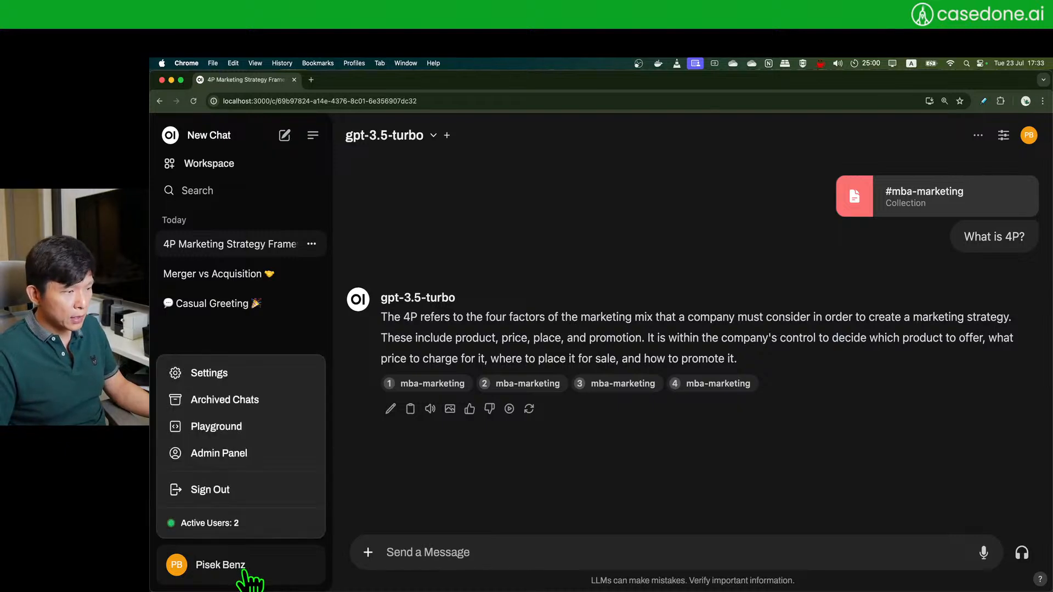
# - Confirm web search is enabled in Admin Panel > Settings > Web Search
pyautogui.click(225, 455)
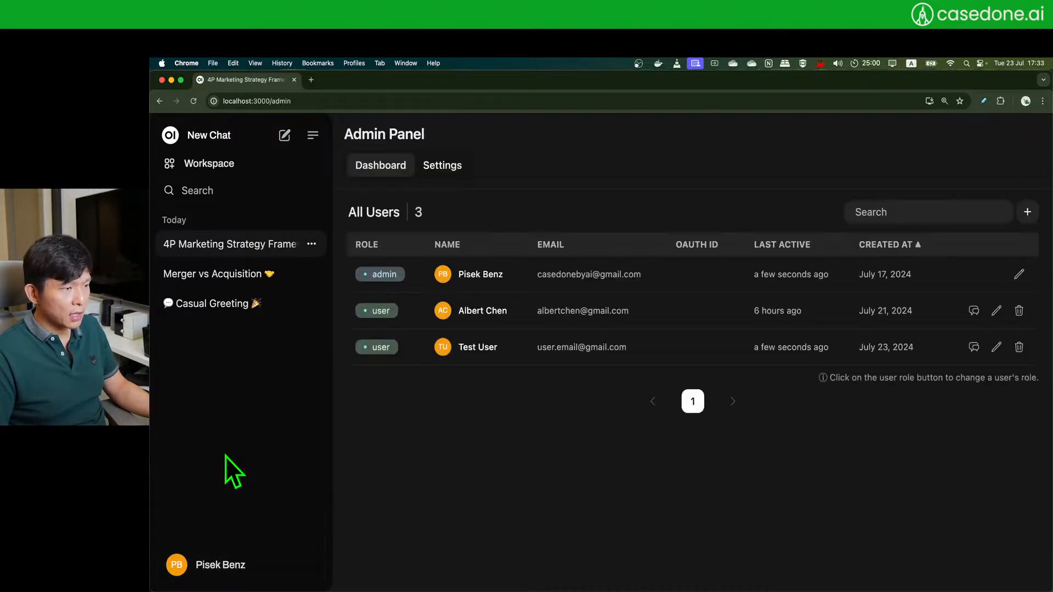
pyautogui.click(444, 166)
pyautogui.click(428, 367)
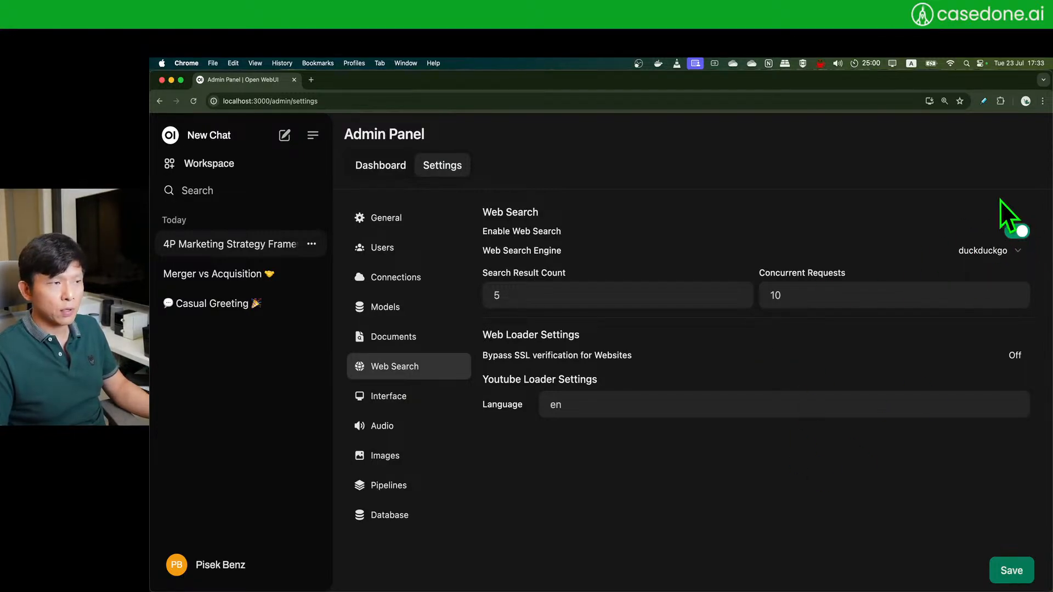
pyautogui.click(227, 167)
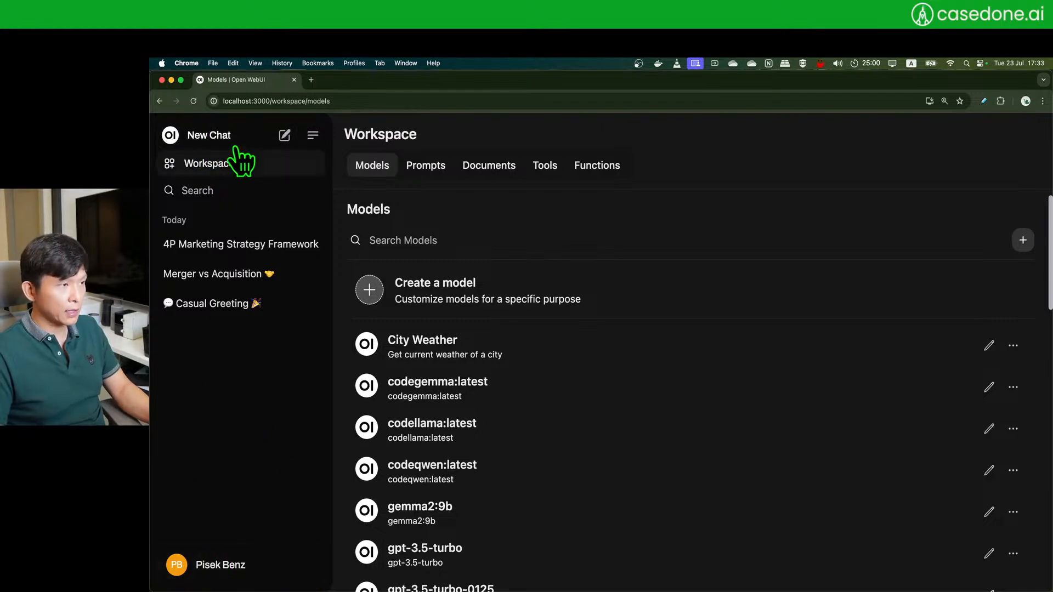
# - Start a new chat in the test user's incognito window with gpt-3.5-turbo
pyautogui.click(210, 139)
pyautogui.press('super+grave')
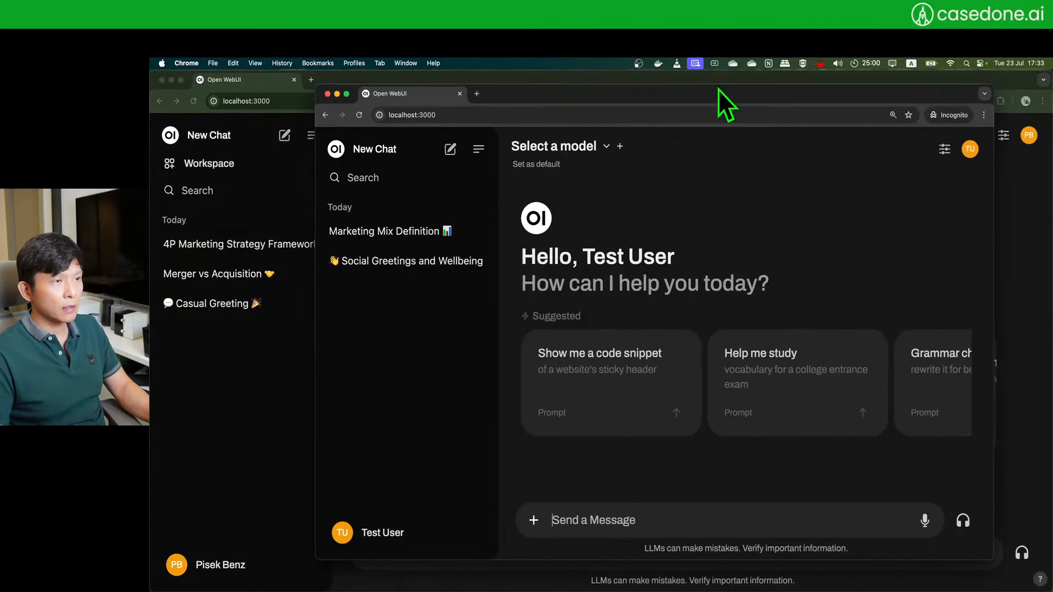
pyautogui.click(605, 147)
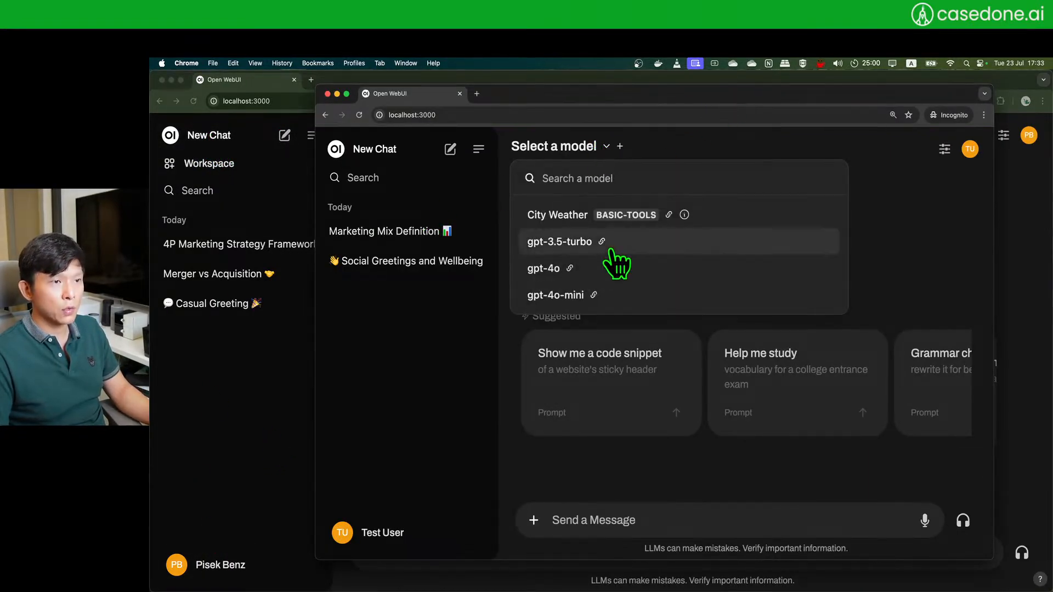
pyautogui.click(652, 246)
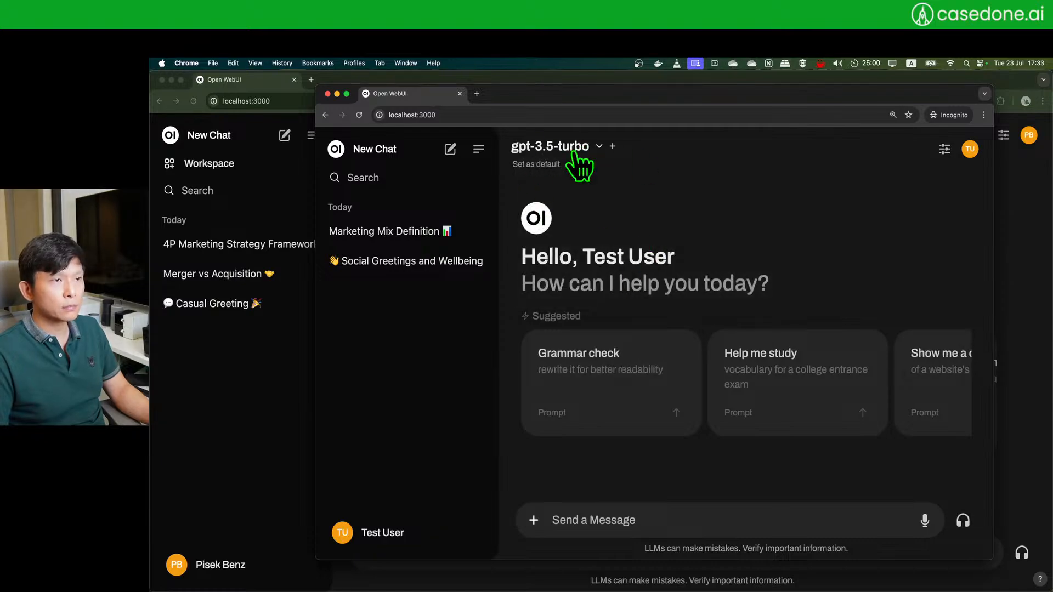
# - Turn on Web Search for the test user's chat
pyautogui.moveTo(683, 104); pyautogui.dragTo(677, 99)
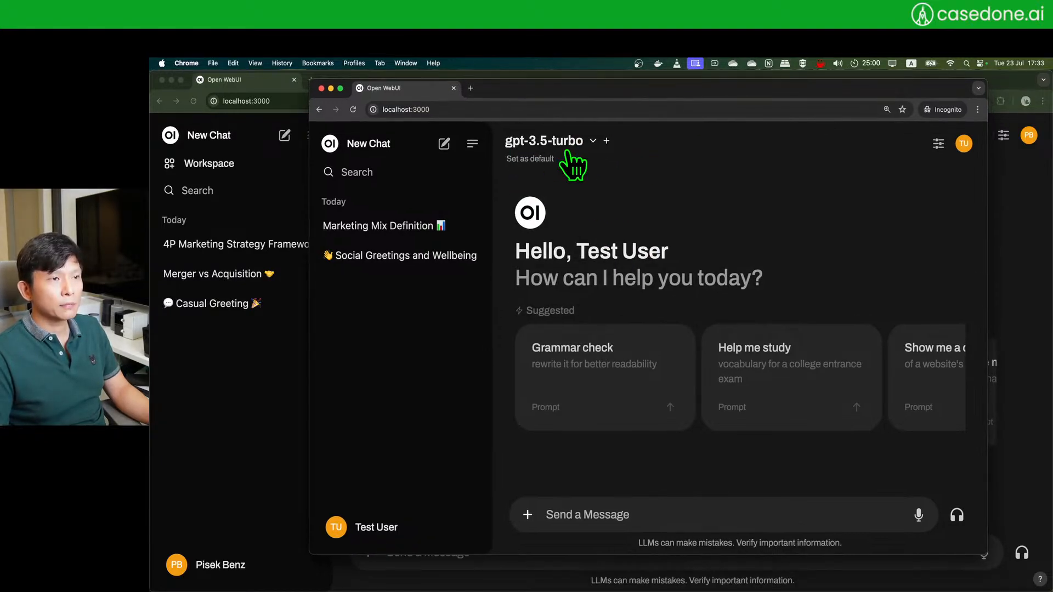
pyautogui.moveTo(794, 104); pyautogui.dragTo(773, 117)
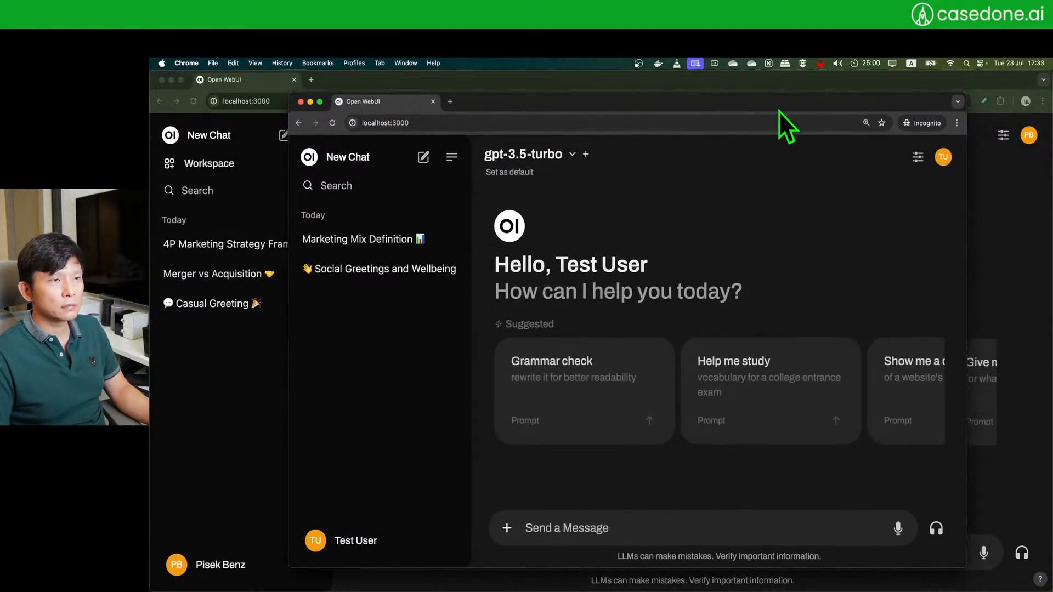
pyautogui.moveTo(681, 102); pyautogui.dragTo(690, 93)
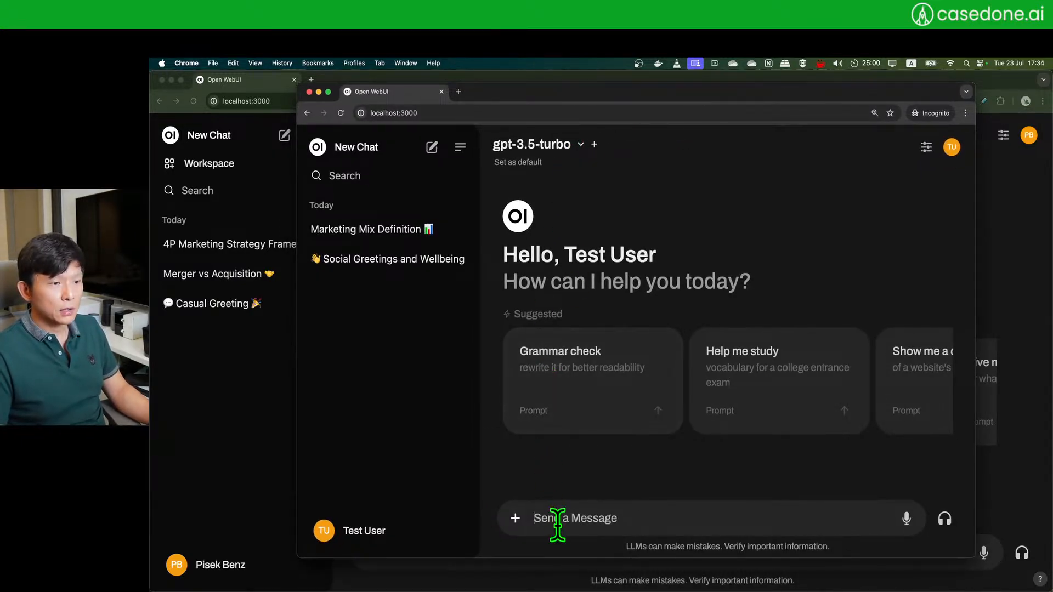
pyautogui.click(515, 518)
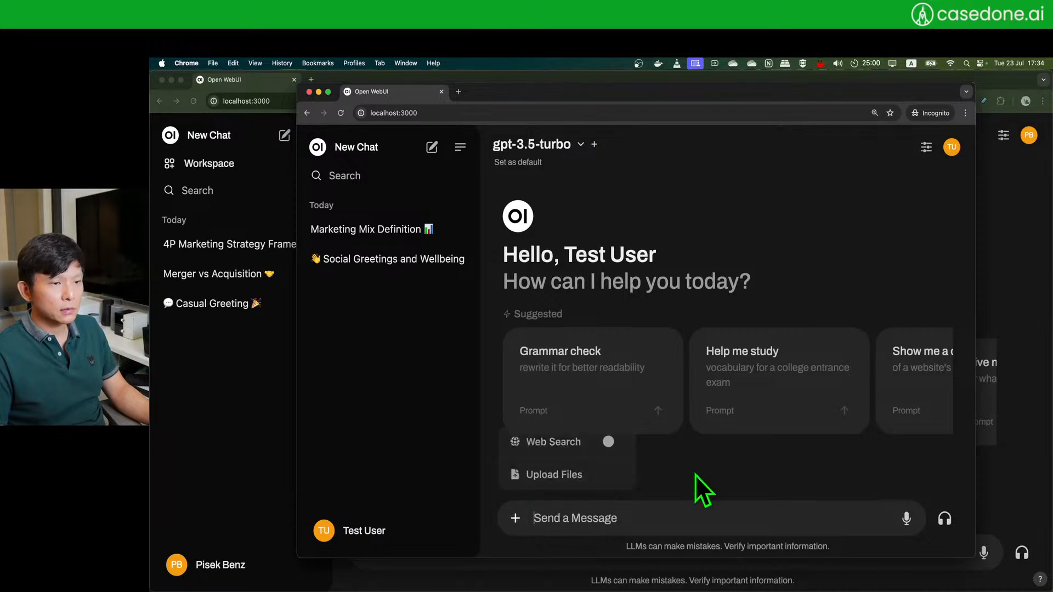
pyautogui.click(603, 522)
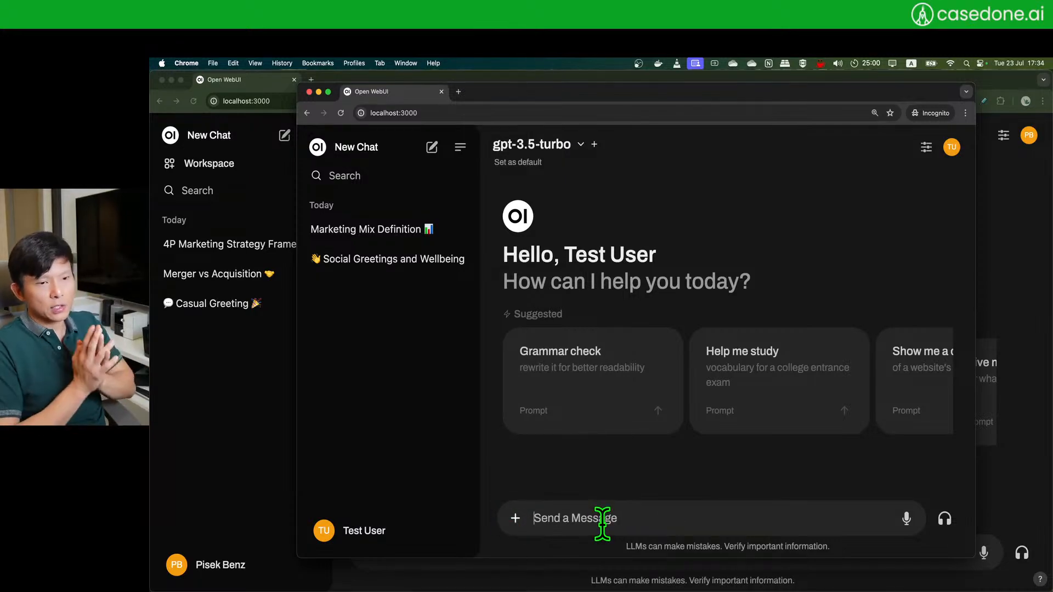
pyautogui.click(516, 519)
pyautogui.click(786, 192)
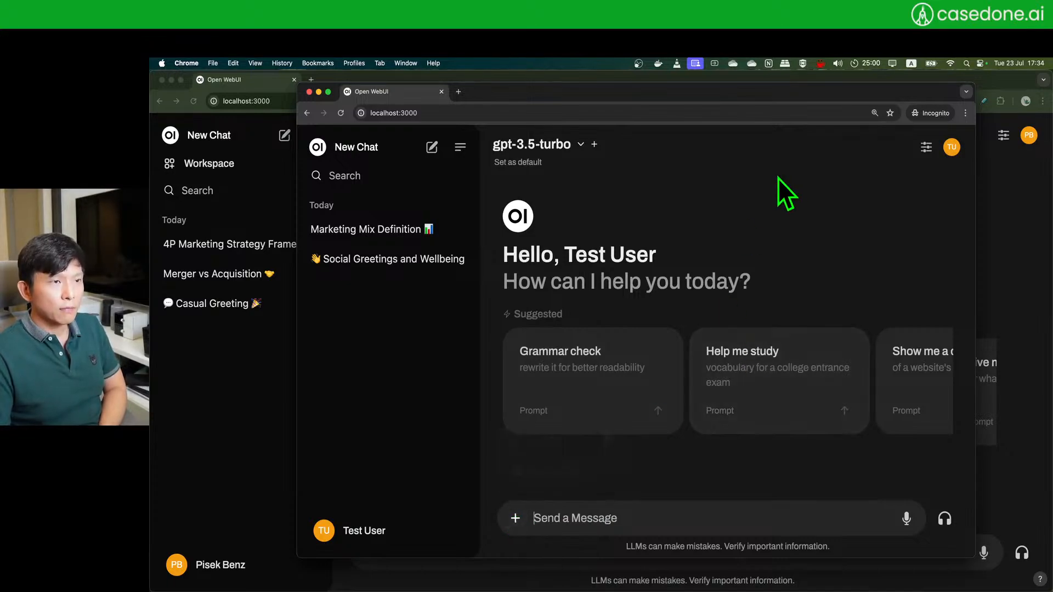
pyautogui.click(516, 520)
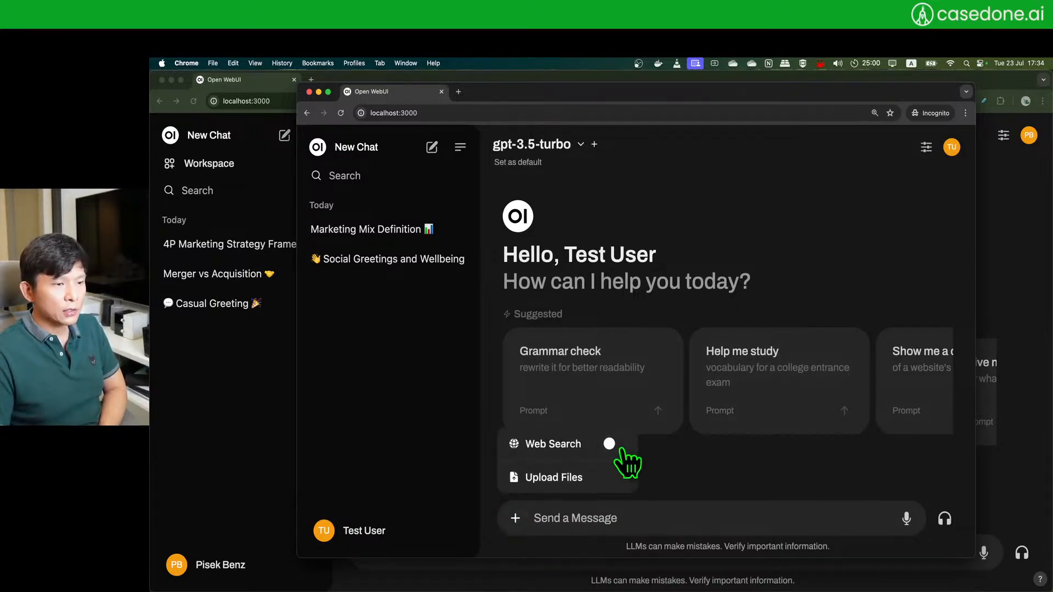
pyautogui.click(618, 447)
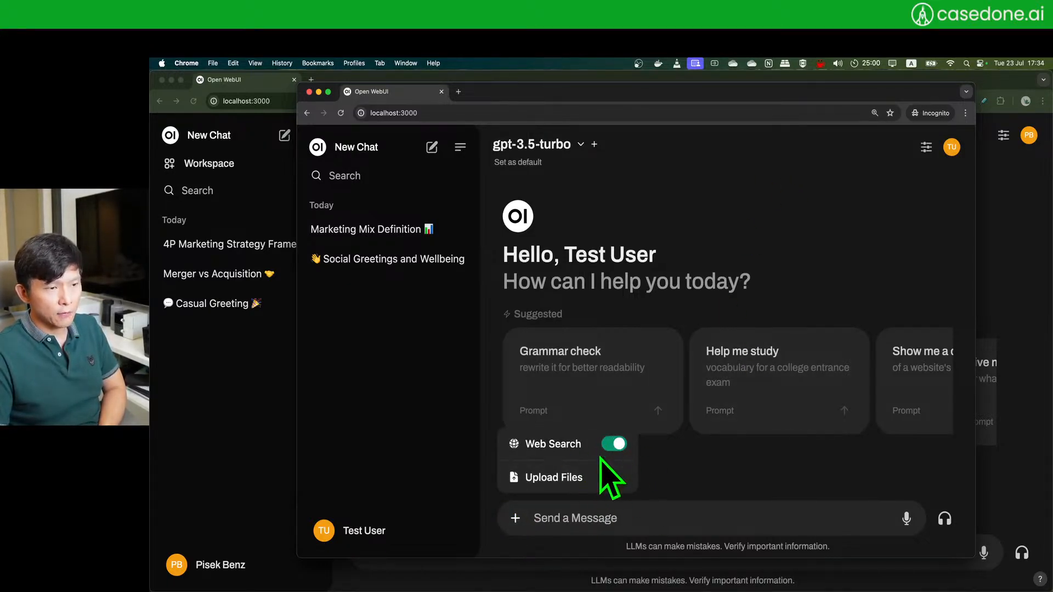
# - Ask 'Who is the prime minister of UK?' with web search on
pyautogui.moveTo(751, 92); pyautogui.dragTo(749, 80)
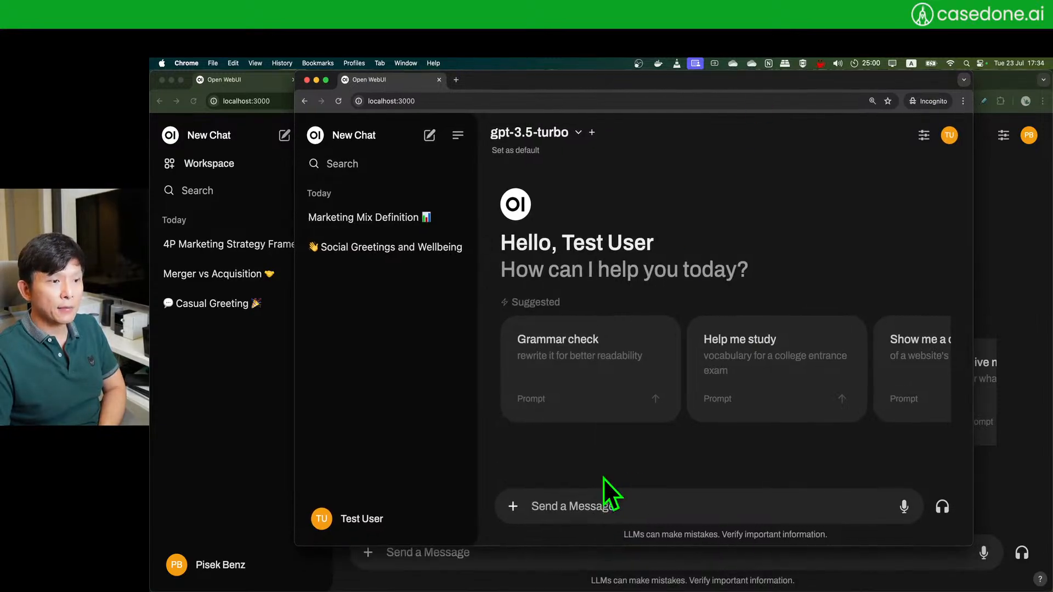
pyautogui.click(594, 503)
pyautogui.write('What')
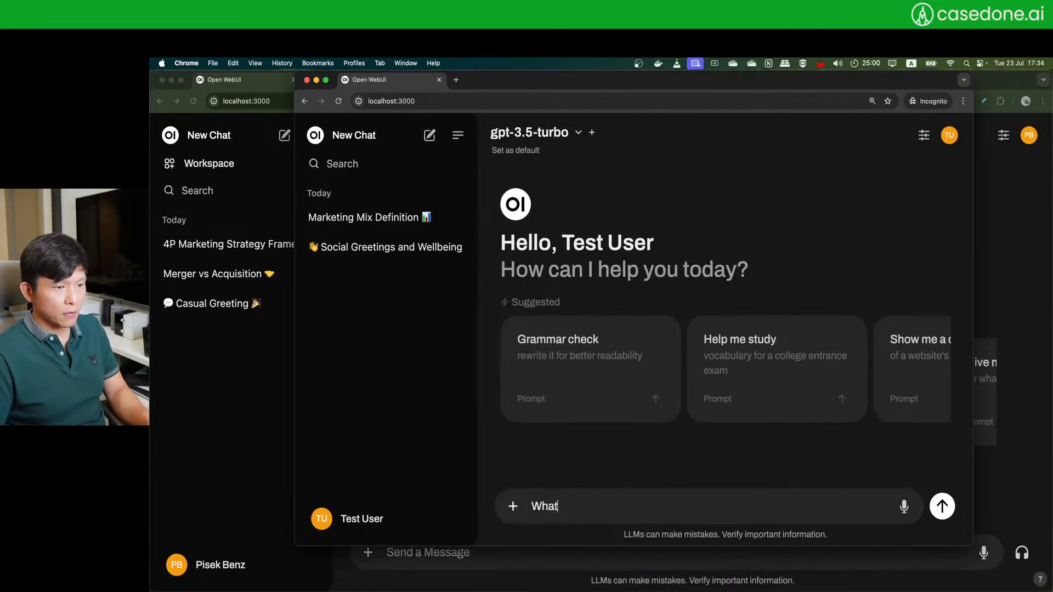
pyautogui.write(' is the primin')
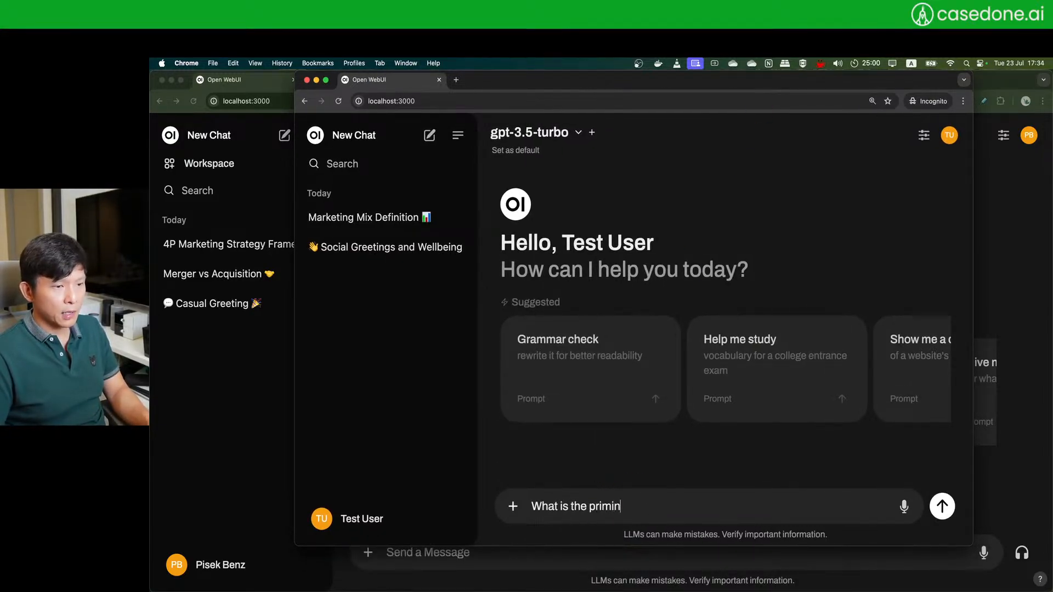
pyautogui.press('super+a')
pyautogui.write('Who')
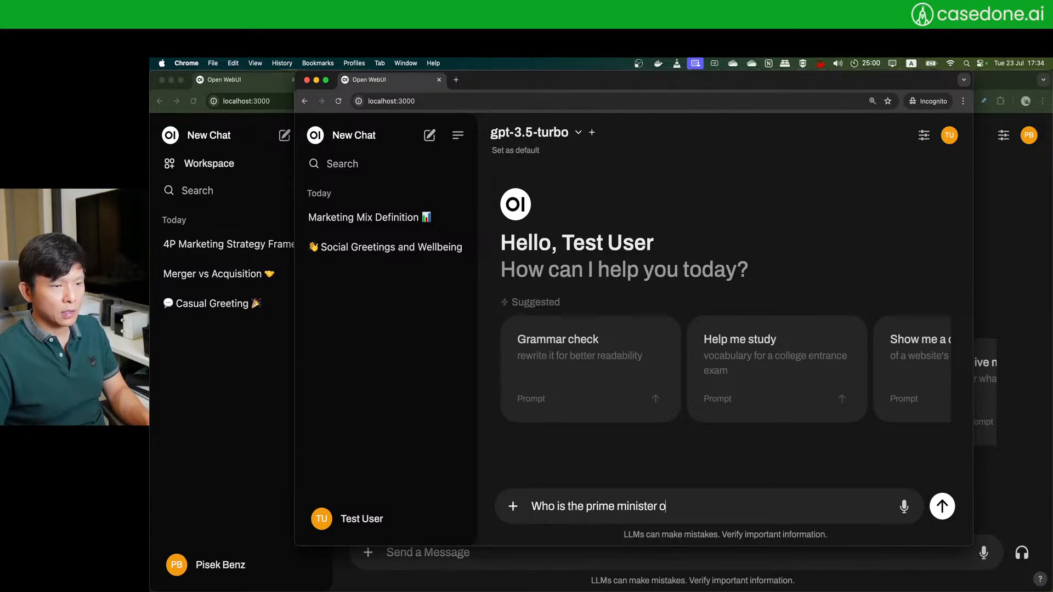
pyautogui.write('is the prime minister of UK?')
pyautogui.press('Return')
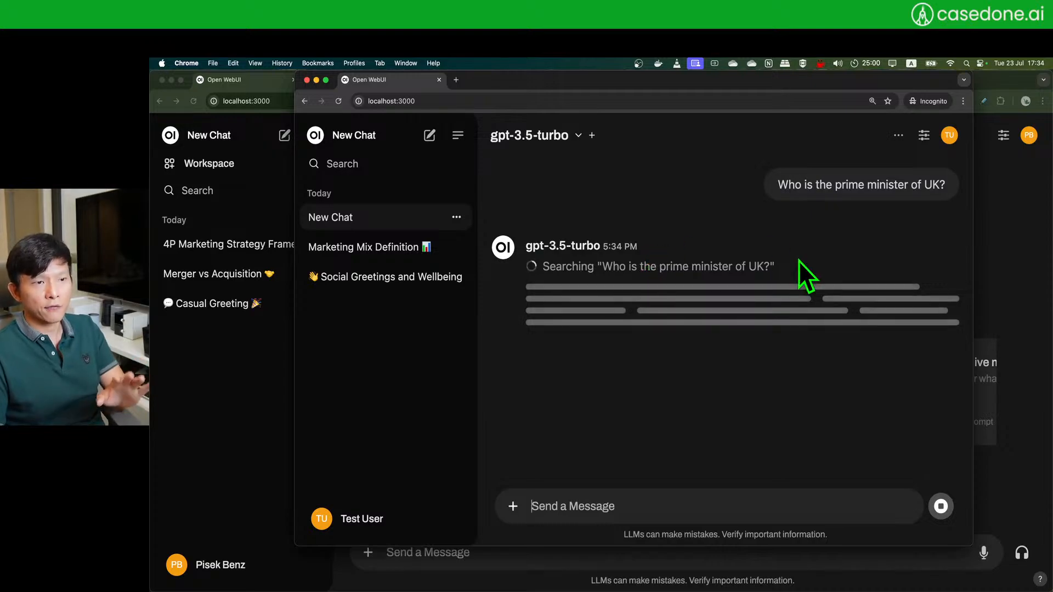
# - Check the Web Search settings in the admin window's Admin Panel, then return to the incognito chat
pyautogui.click(249, 393)
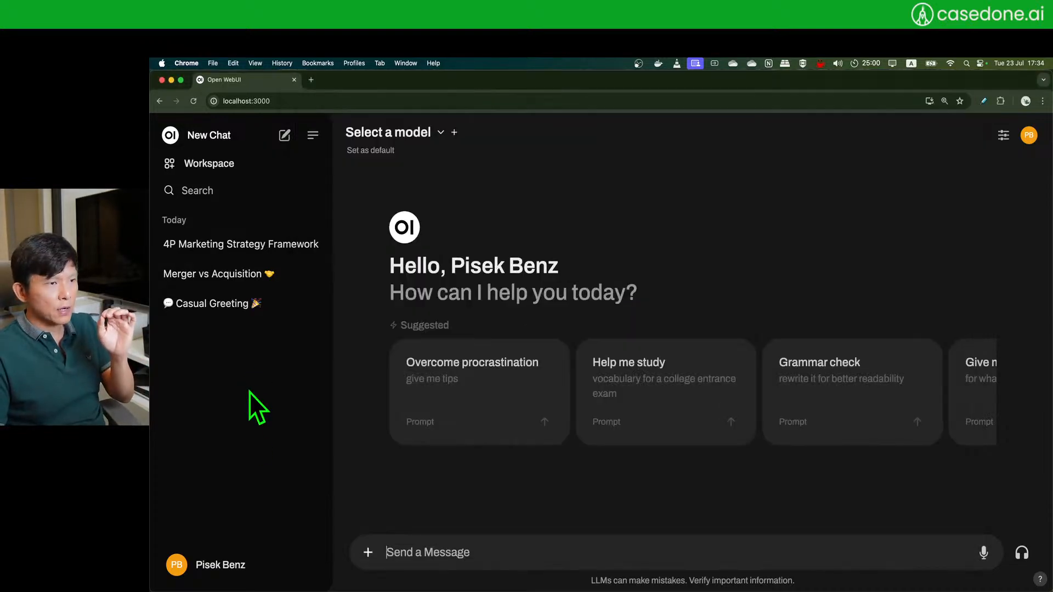
pyautogui.click(228, 562)
pyautogui.click(219, 460)
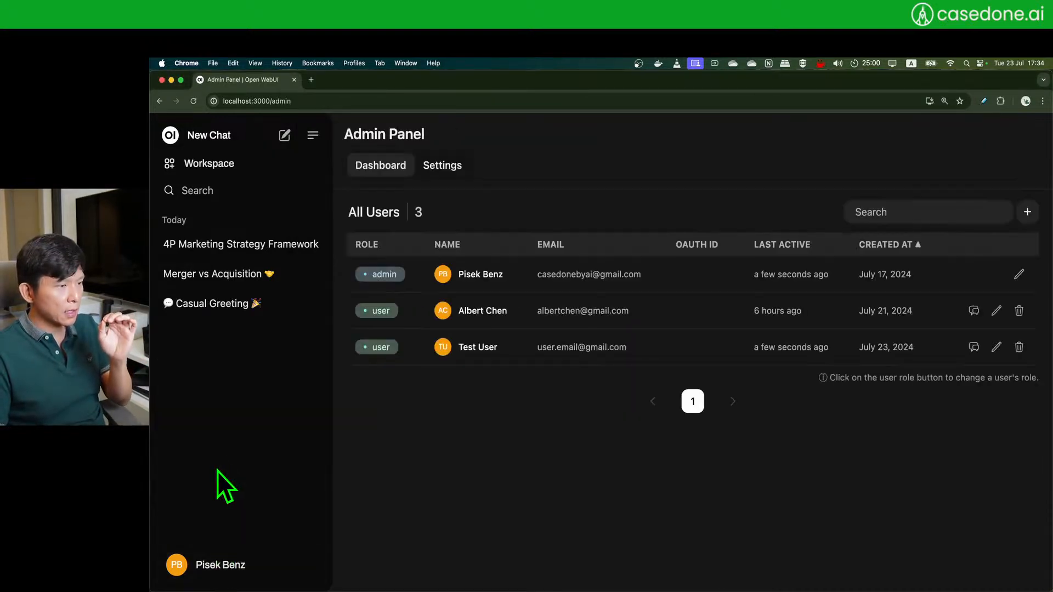
pyautogui.click(444, 166)
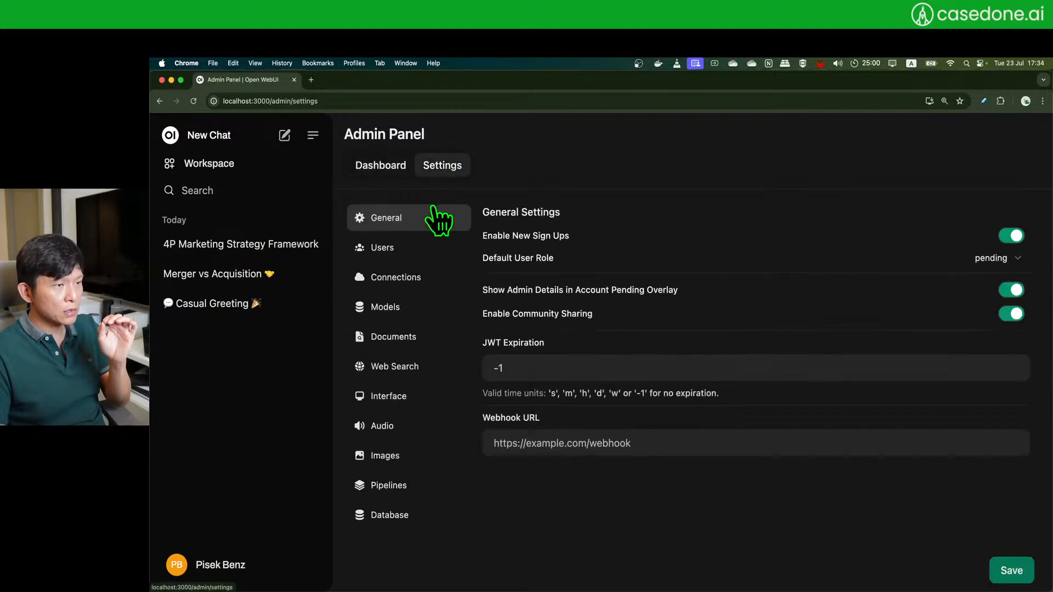
pyautogui.click(414, 370)
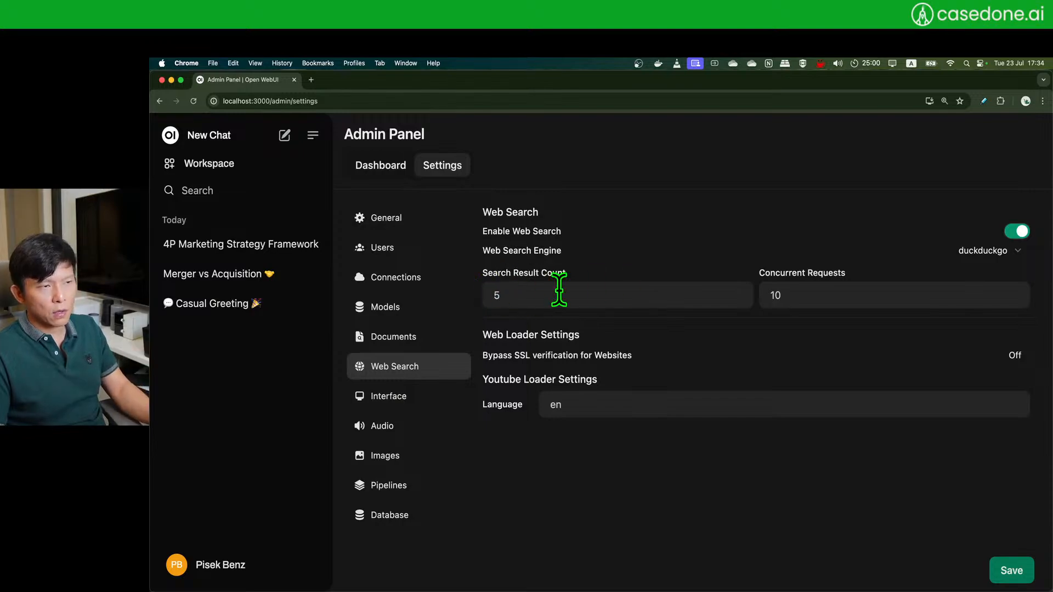
pyautogui.press('super+grave')
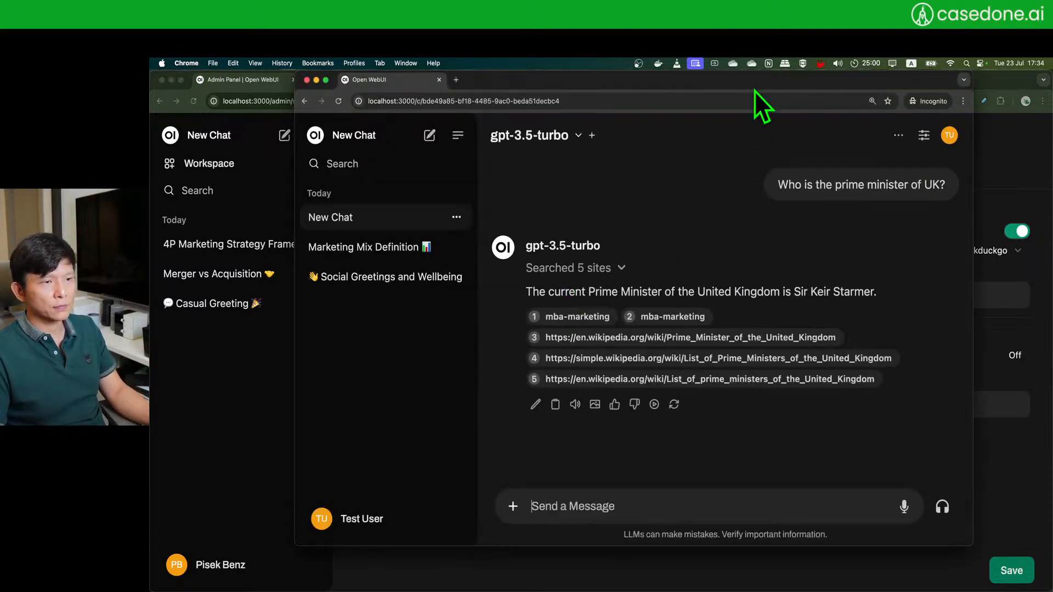
# - Maximise the chat window and expand the five searched sites under the Keir Starmer answer
pyautogui.doubleClick(804, 89)
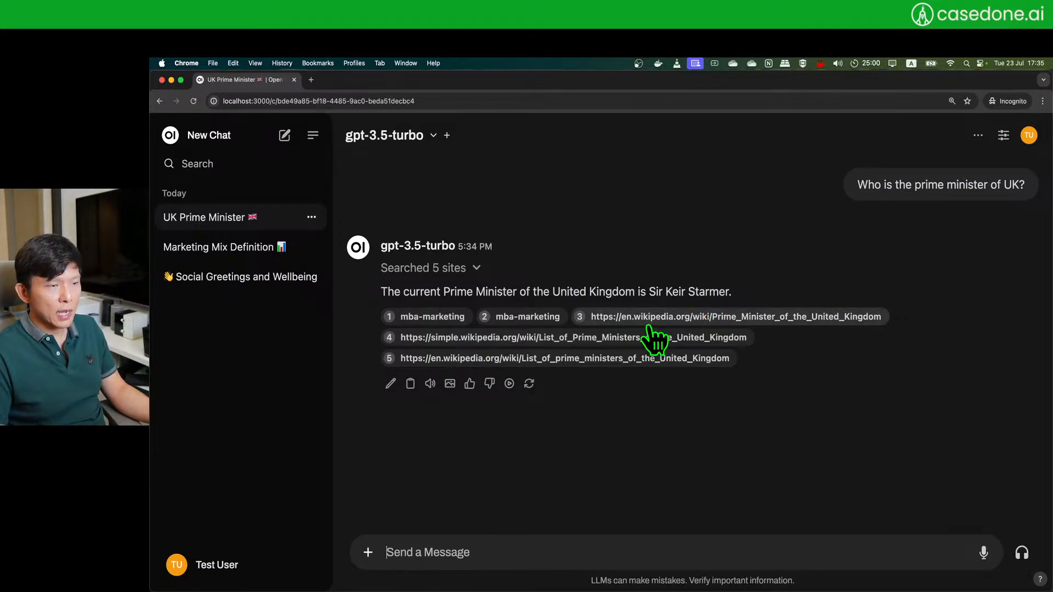
pyautogui.click(476, 268)
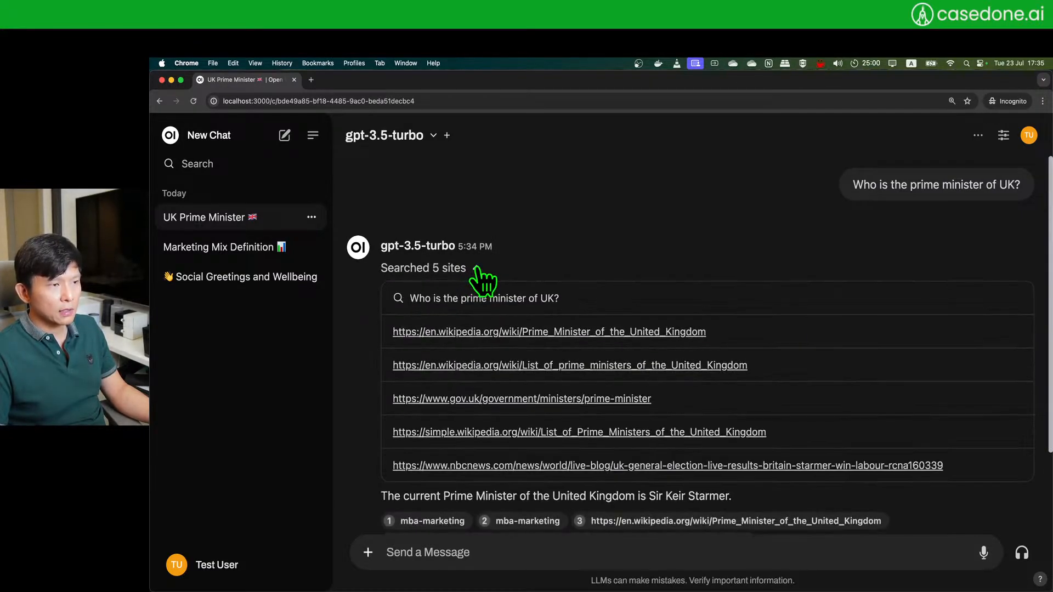
pyautogui.scroll(-2, 482, 283)
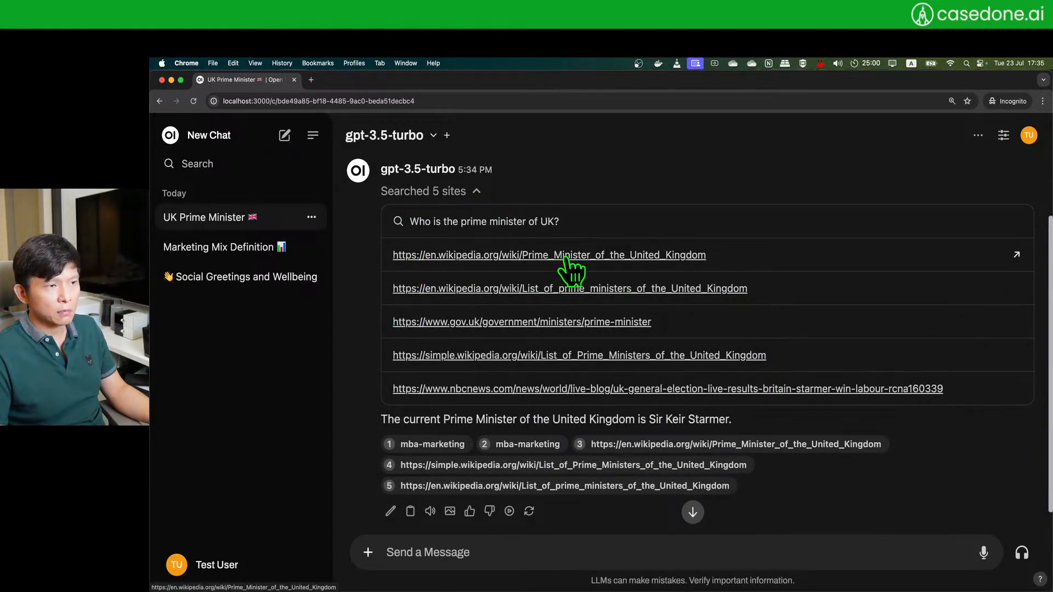
pyautogui.scroll(-1, 541, 274)
pyautogui.scroll(2, 536, 271)
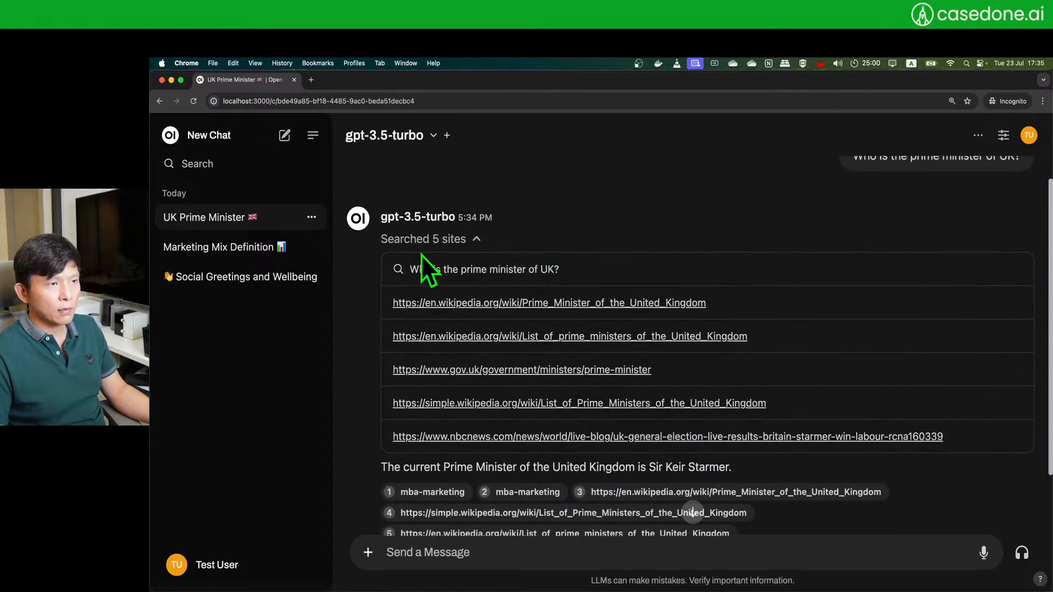
pyautogui.scroll(-2, 656, 483)
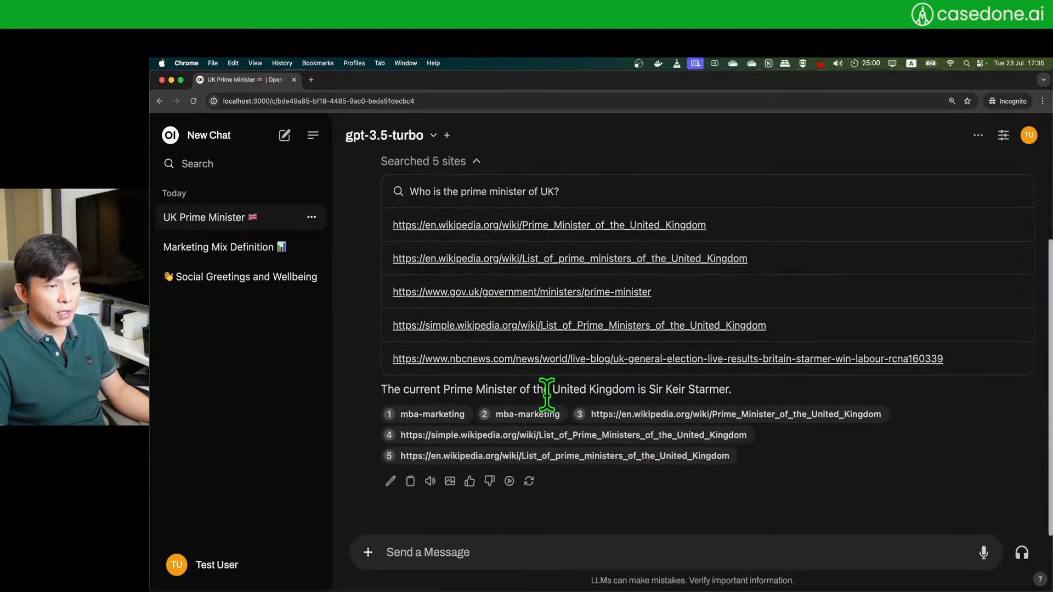
# - Glance at source 3's citation, then open the first Wikipedia source in a new tab
pyautogui.moveTo(546, 394); pyautogui.dragTo(717, 395)
pyautogui.click(718, 394)
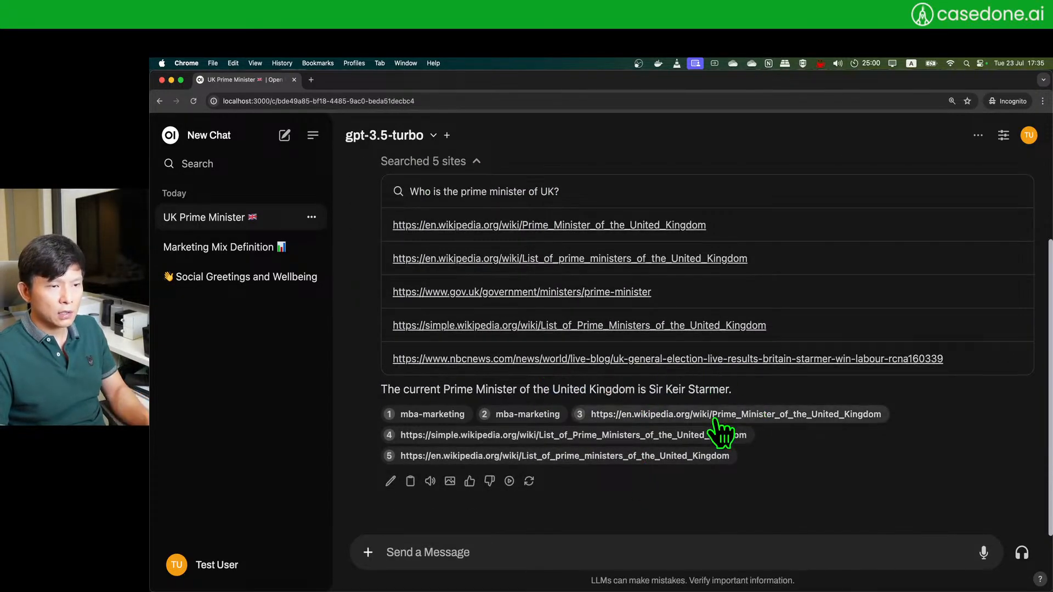
pyautogui.click(713, 416)
pyautogui.click(896, 218)
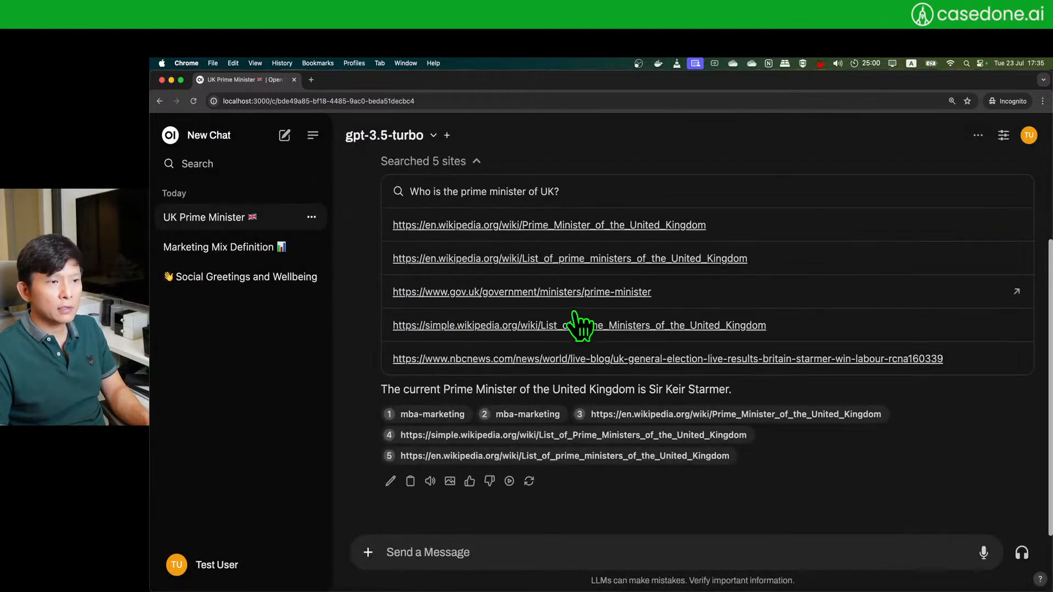
pyautogui.click(565, 226)
# - In the Wikipedia tab, highlight Starmer's 'since 5 July 2024' date in the infobox
pyautogui.click(351, 80)
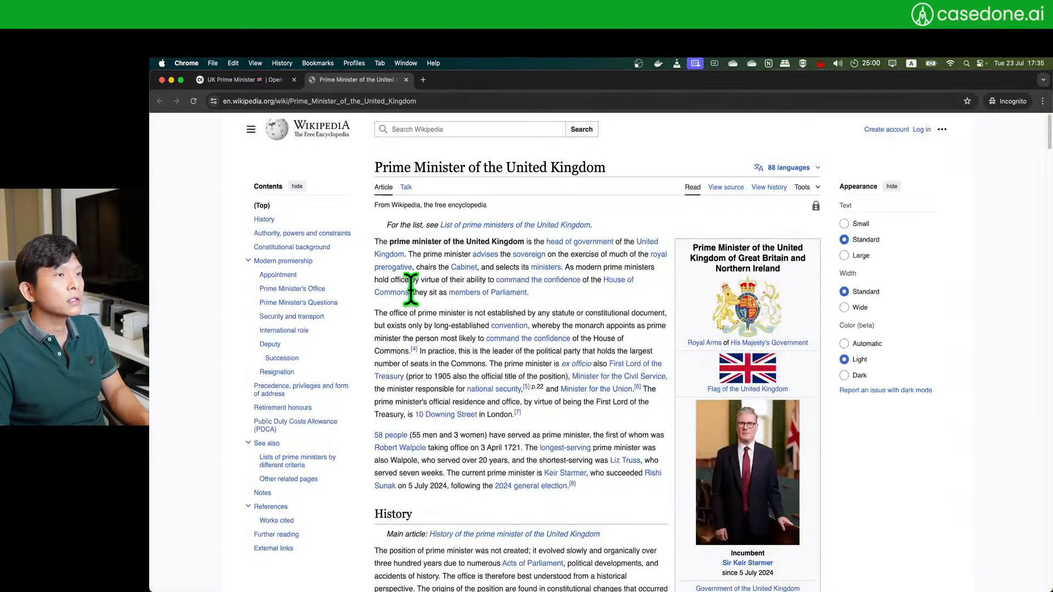
pyautogui.scroll(-1, 476, 394)
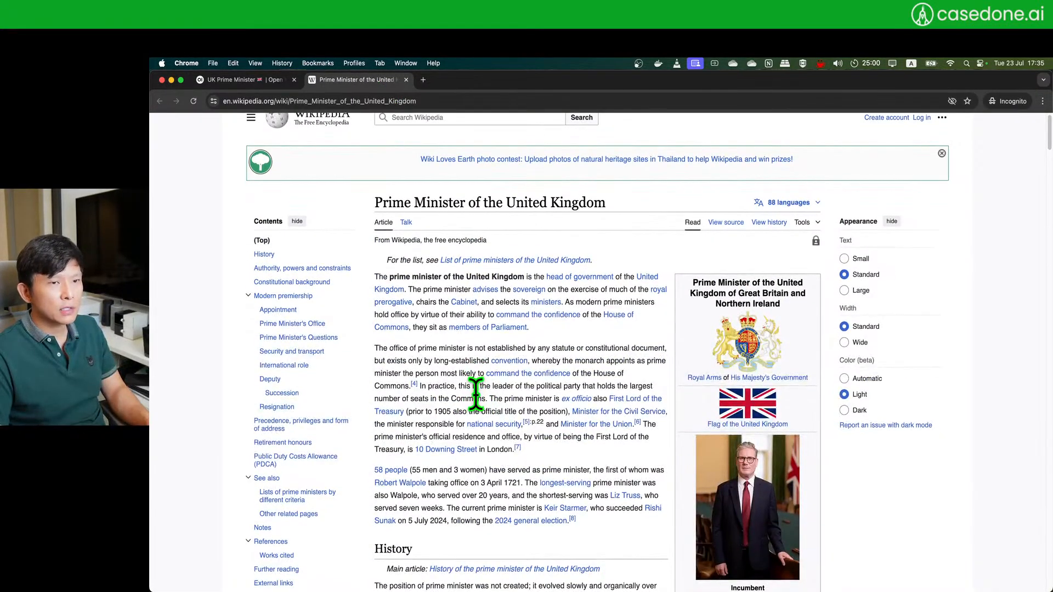
pyautogui.scroll(-10, 476, 393)
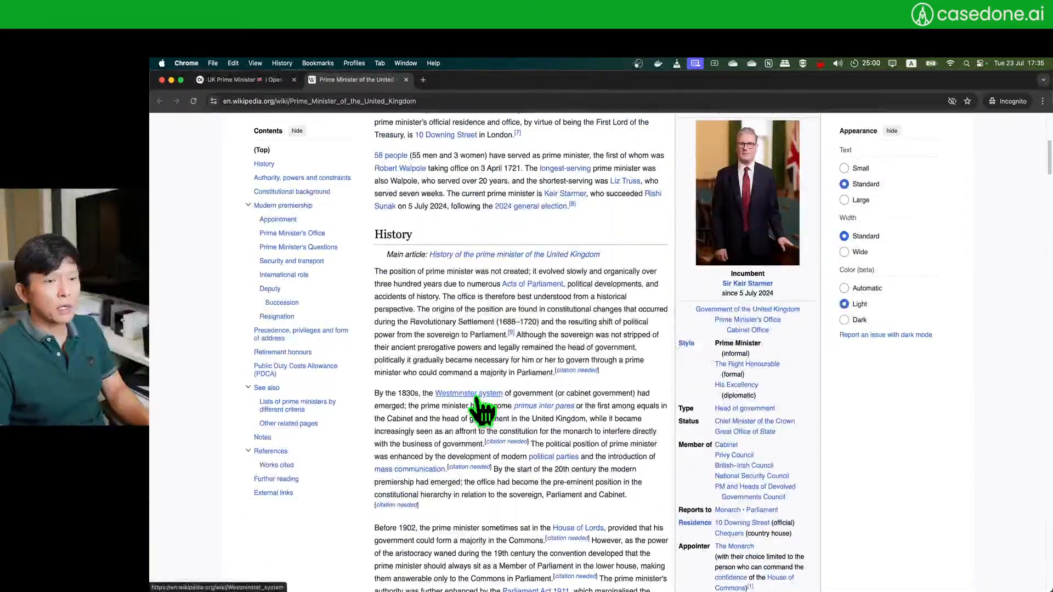
pyautogui.moveTo(722, 293); pyautogui.dragTo(785, 297)
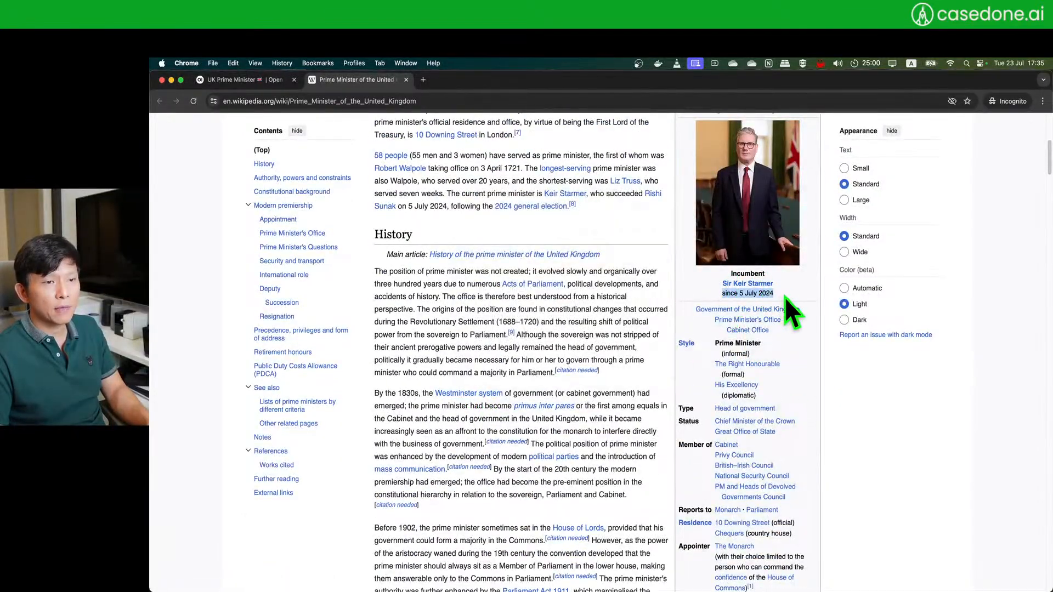
pyautogui.click(991, 475)
pyautogui.scroll(5, 928, 461)
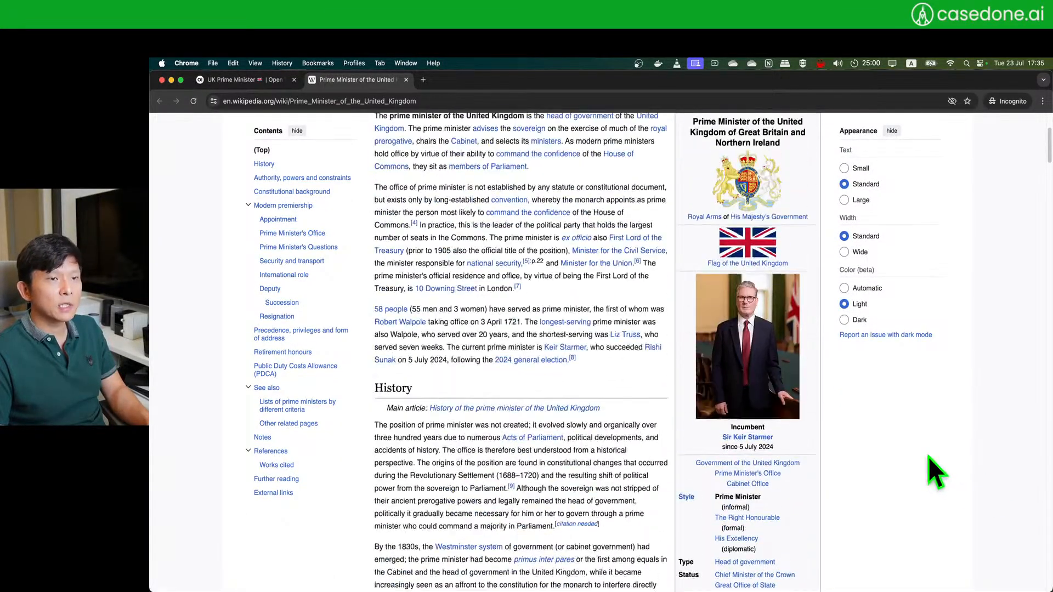
# - Scroll the Prime Minister article again and re-highlight 'since 5 July 2024'
pyautogui.click(407, 80)
pyautogui.scroll(3, 714, 461)
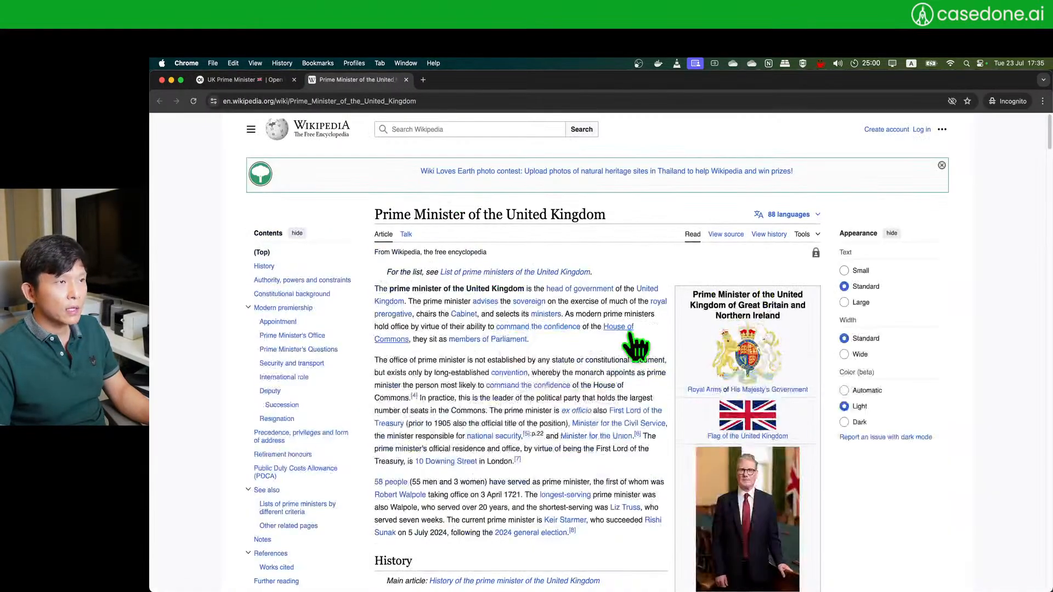
pyautogui.scroll(-3, 740, 417)
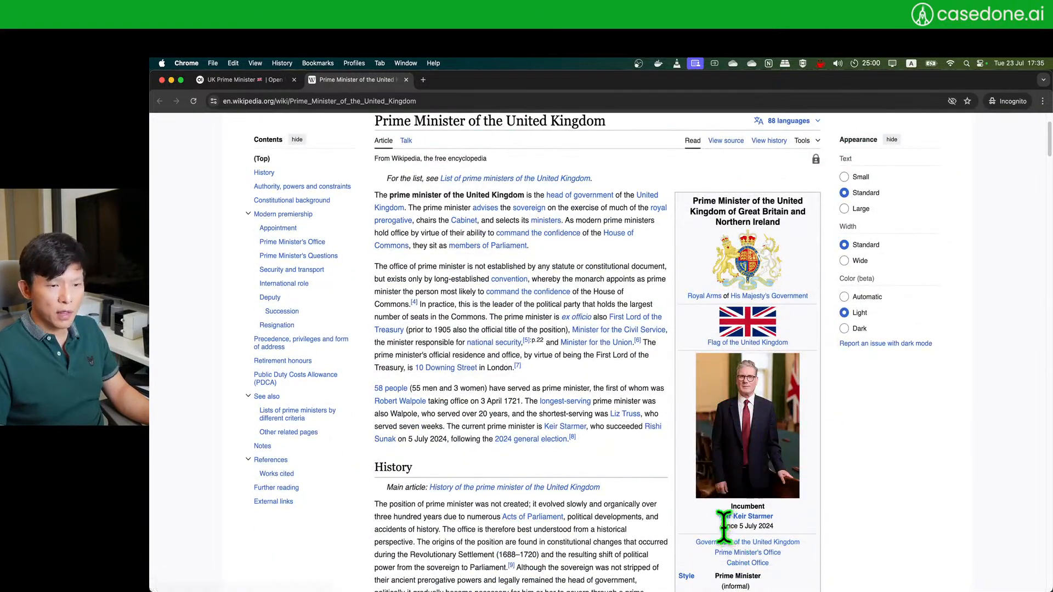
pyautogui.moveTo(722, 527); pyautogui.dragTo(774, 527)
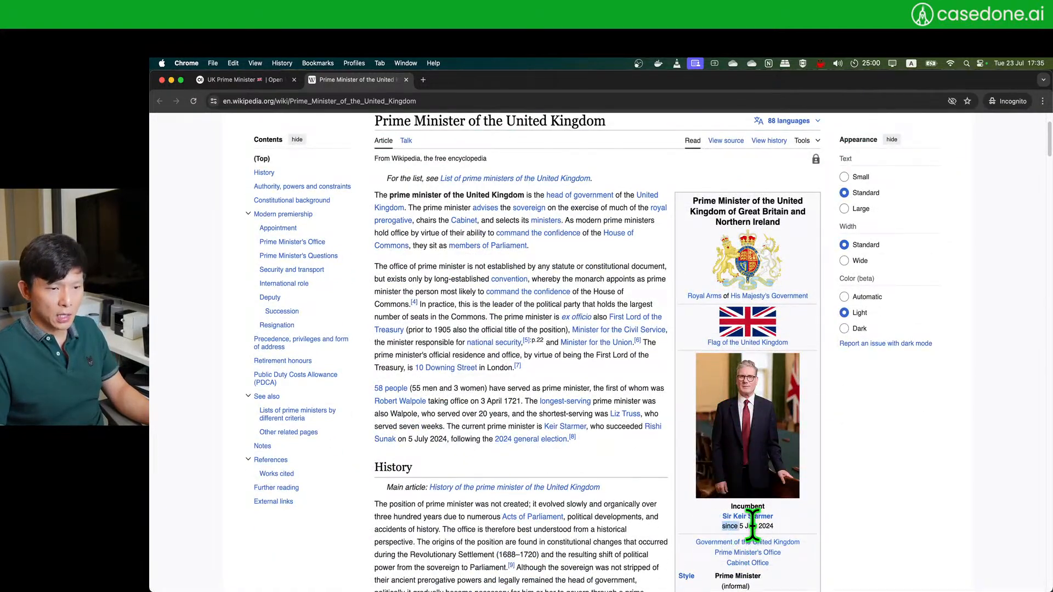
pyautogui.click(933, 525)
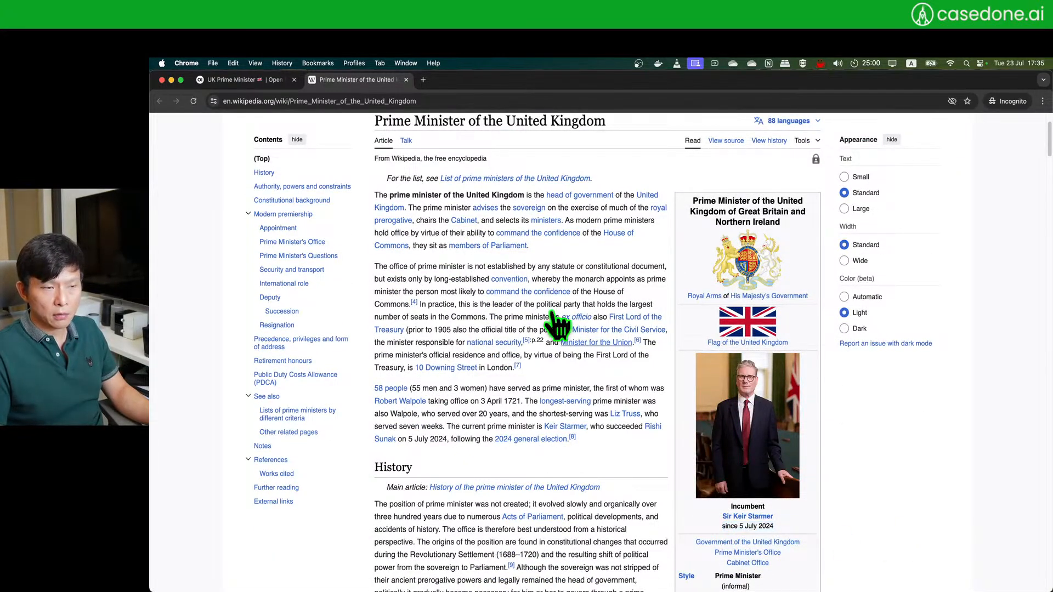
# - Copy the UK Prime Minister question and paste it into a new chat
pyautogui.click(250, 84)
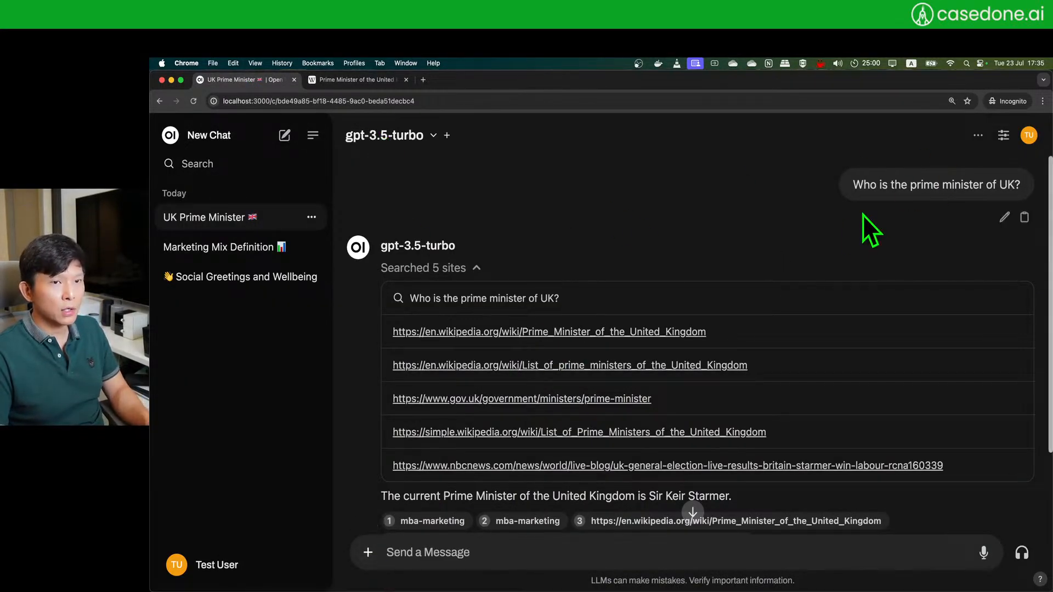
pyautogui.tripleClick(867, 182)
pyautogui.press('super+c')
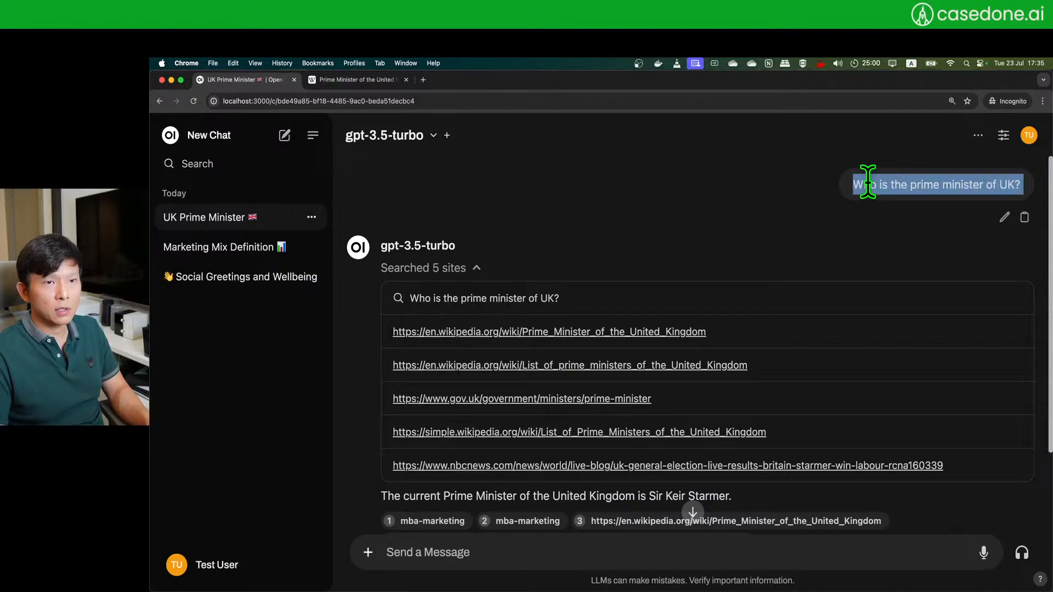
pyautogui.click(367, 553)
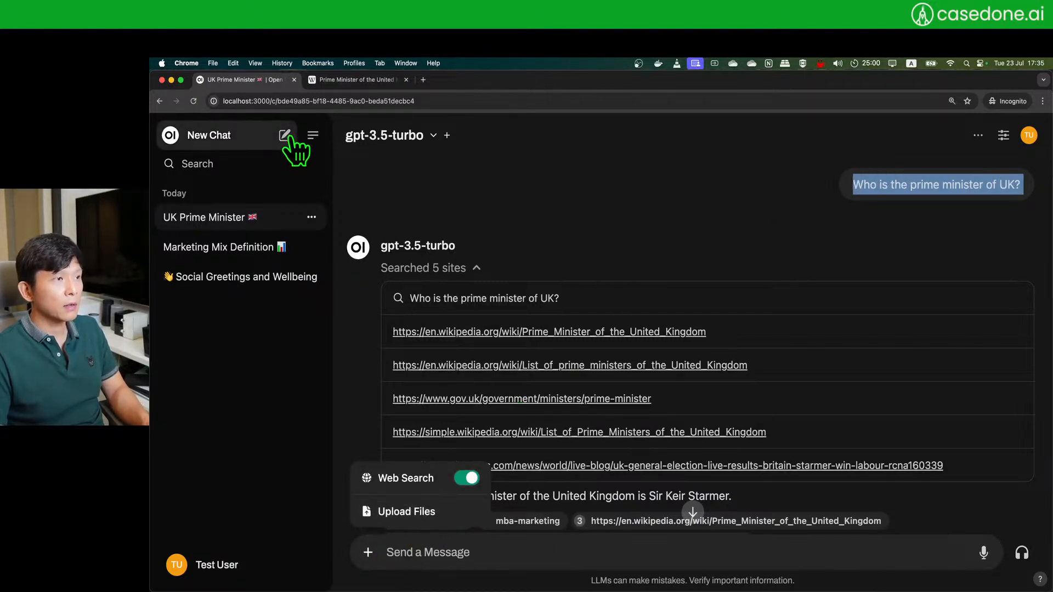
pyautogui.click(290, 140)
pyautogui.press('super+v')
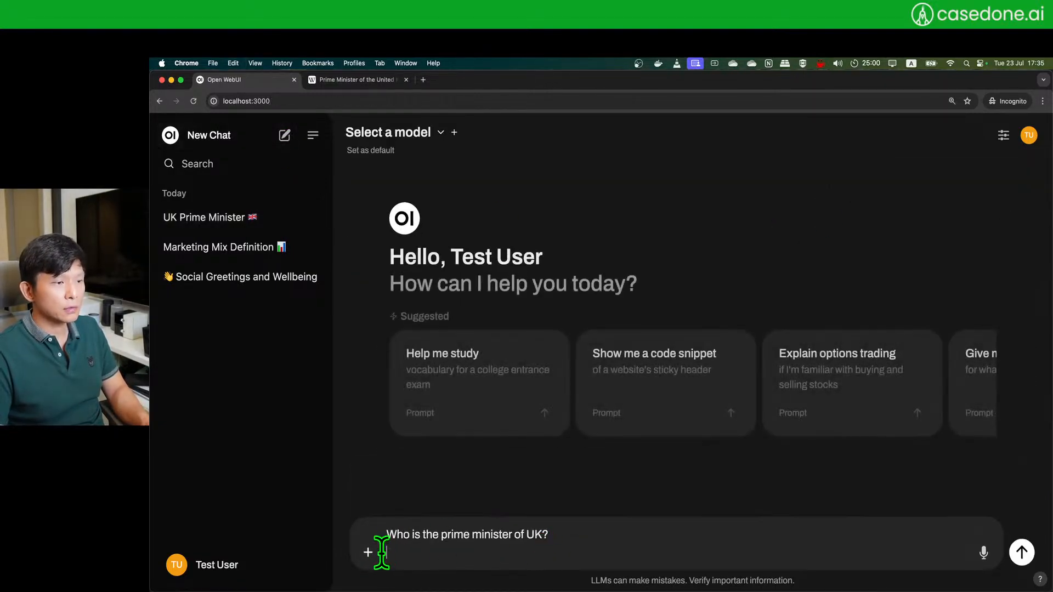
# - Send the question to gpt-3.5-turbo with web search turned off
pyautogui.click(368, 552)
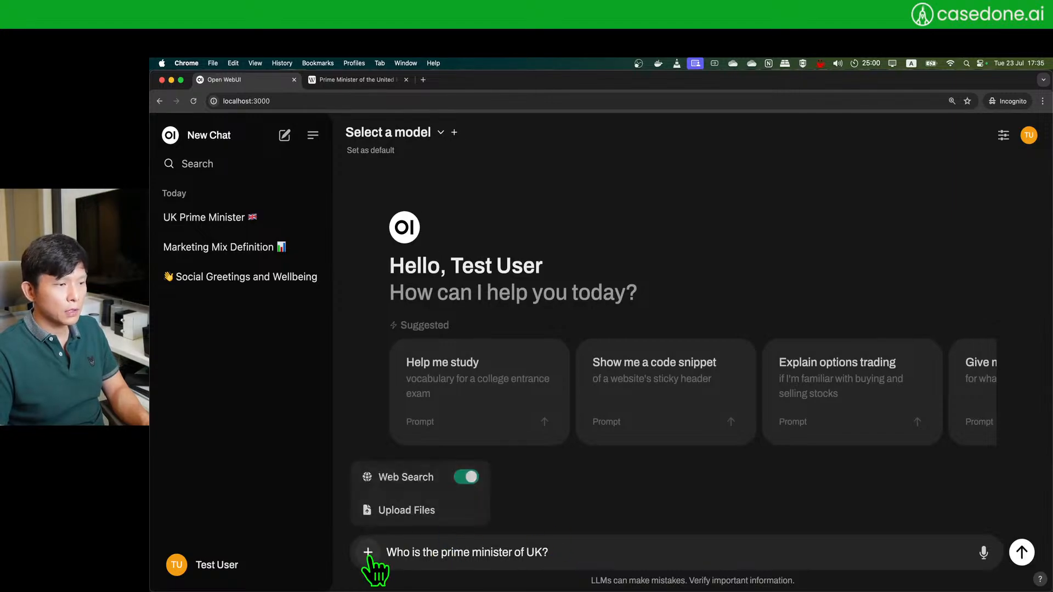
pyautogui.click(473, 478)
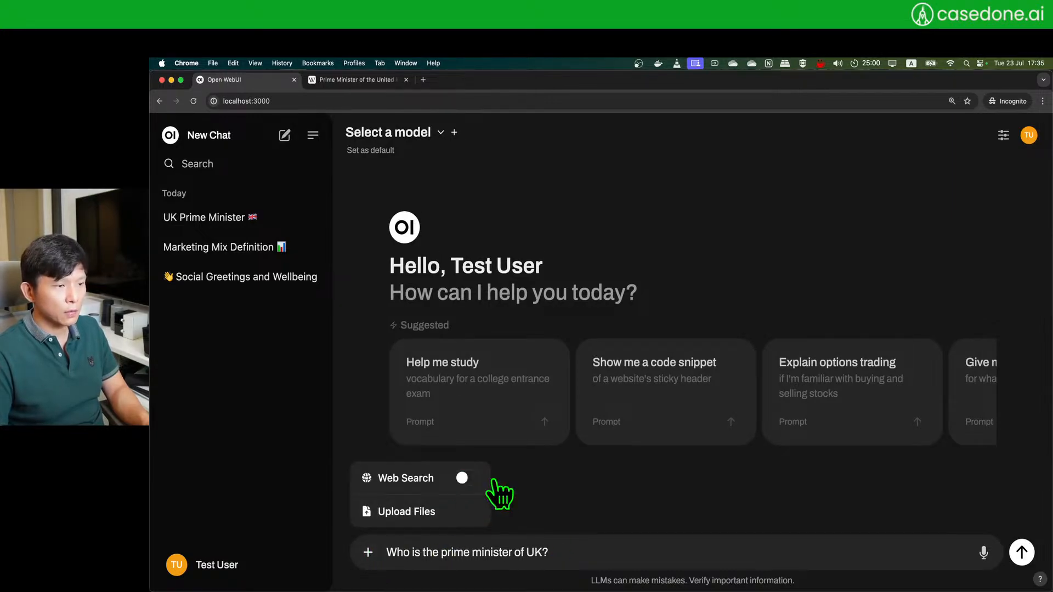
pyautogui.click(700, 555)
pyautogui.press('Return')
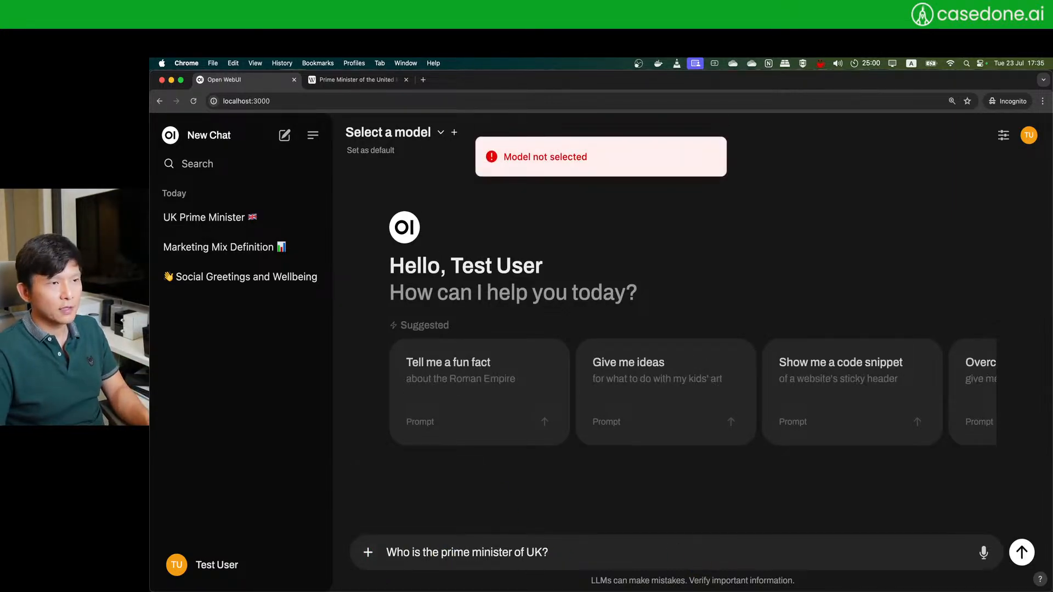
pyautogui.click(439, 132)
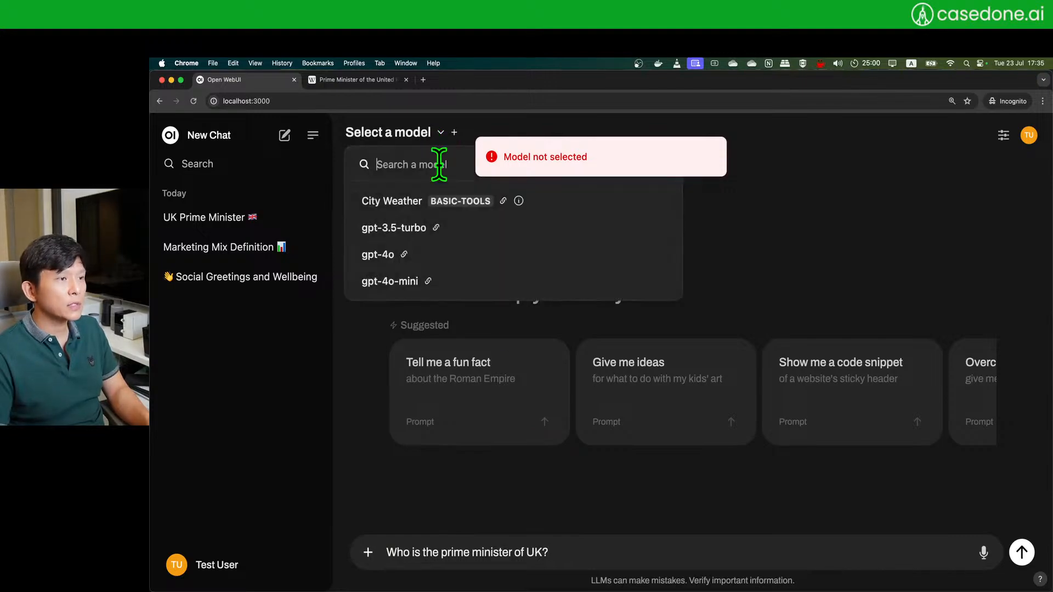
pyautogui.click(438, 227)
pyautogui.press('Return')
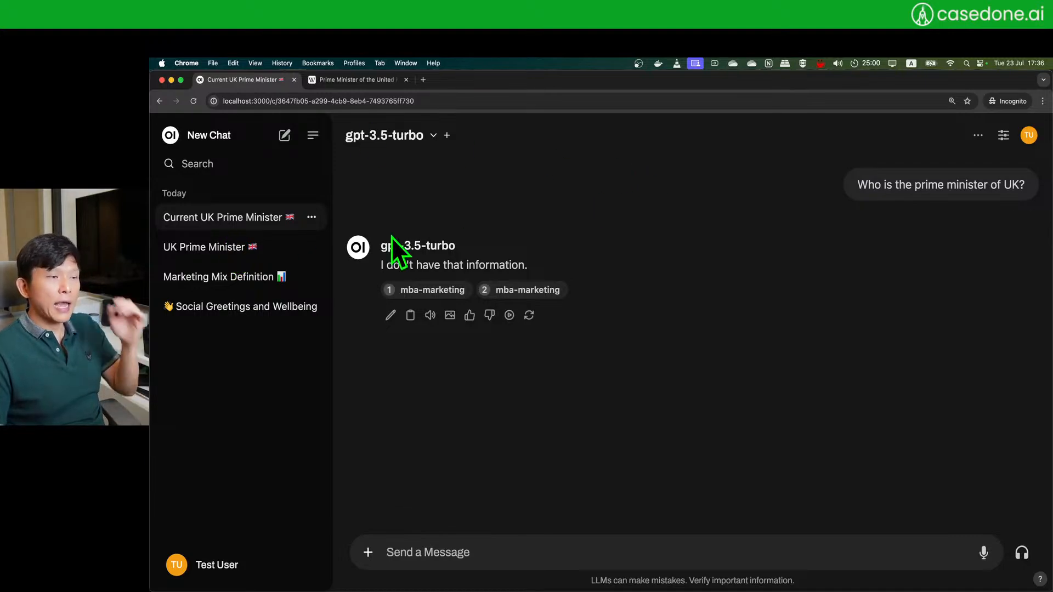
# - Turn web search back on, start an empty chat, and close the Wikipedia tab
pyautogui.click(368, 552)
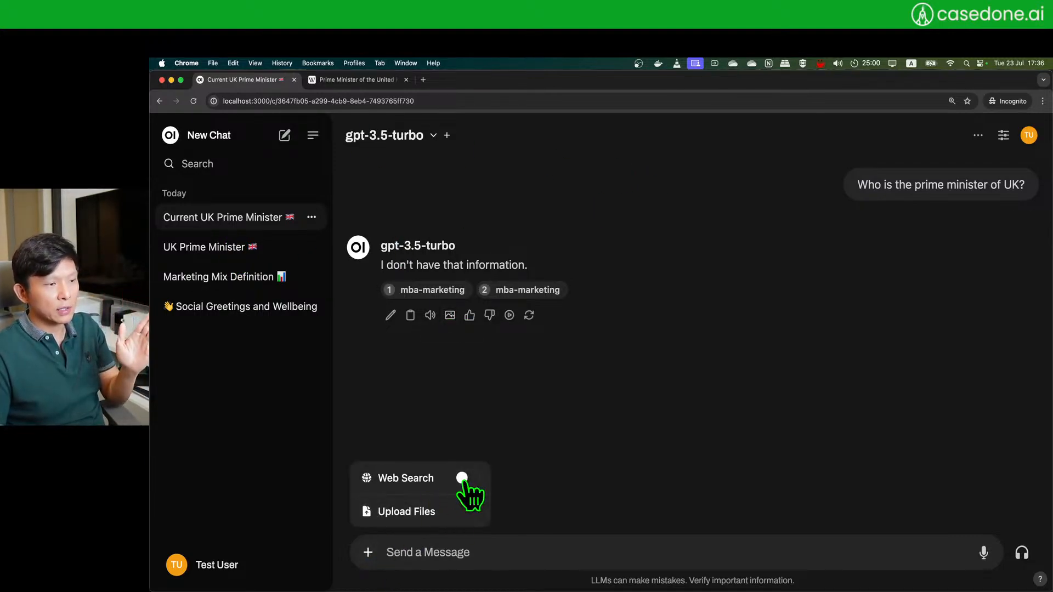
pyautogui.click(469, 480)
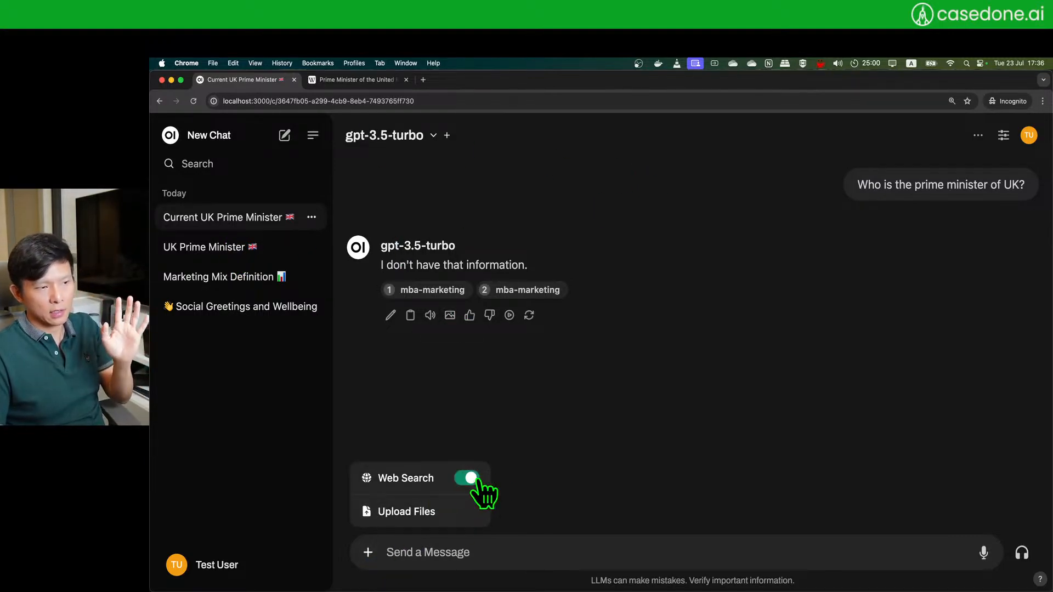
pyautogui.click(540, 460)
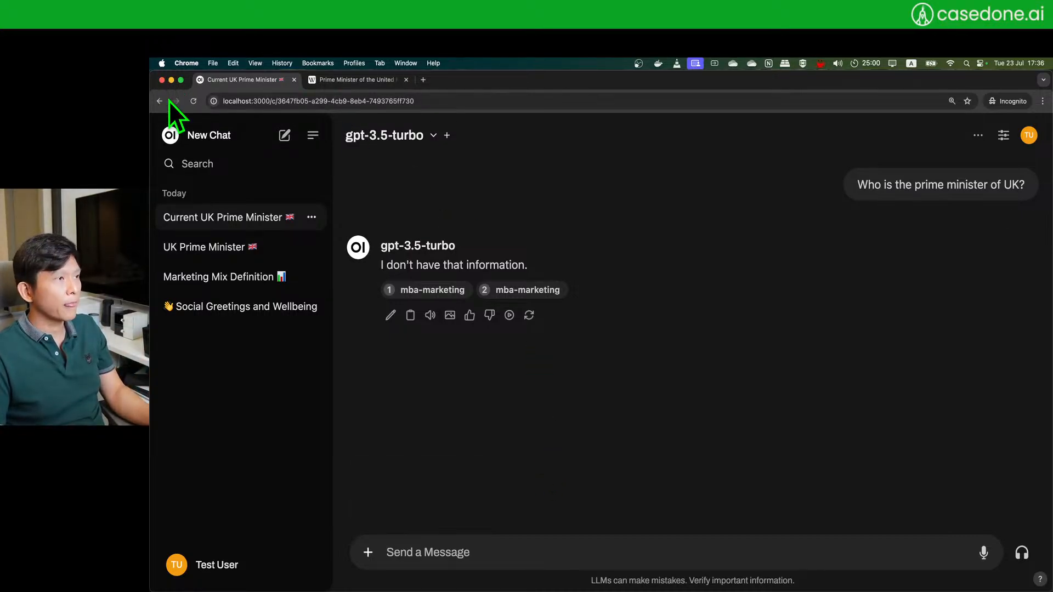
pyautogui.click(284, 135)
pyautogui.click(406, 79)
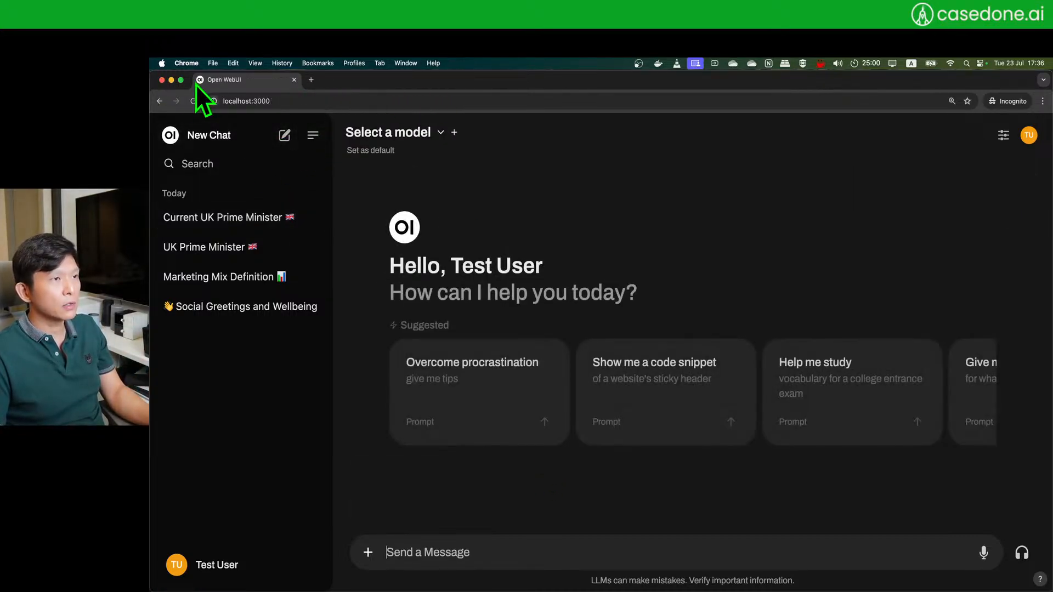
pyautogui.moveTo(153, 76); pyautogui.dragTo(336, 124)
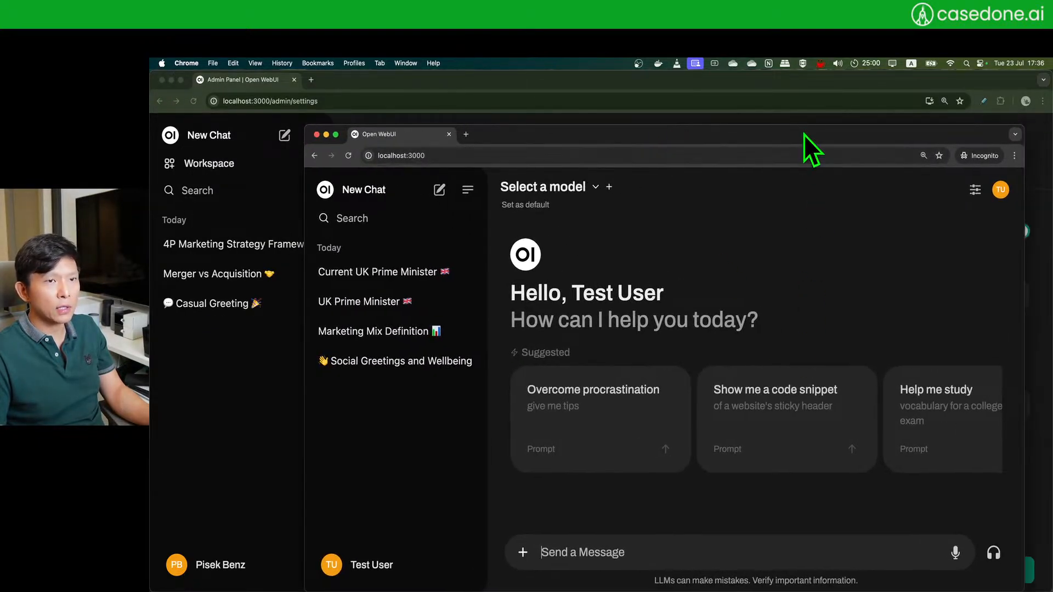
pyautogui.moveTo(804, 134); pyautogui.dragTo(807, 109)
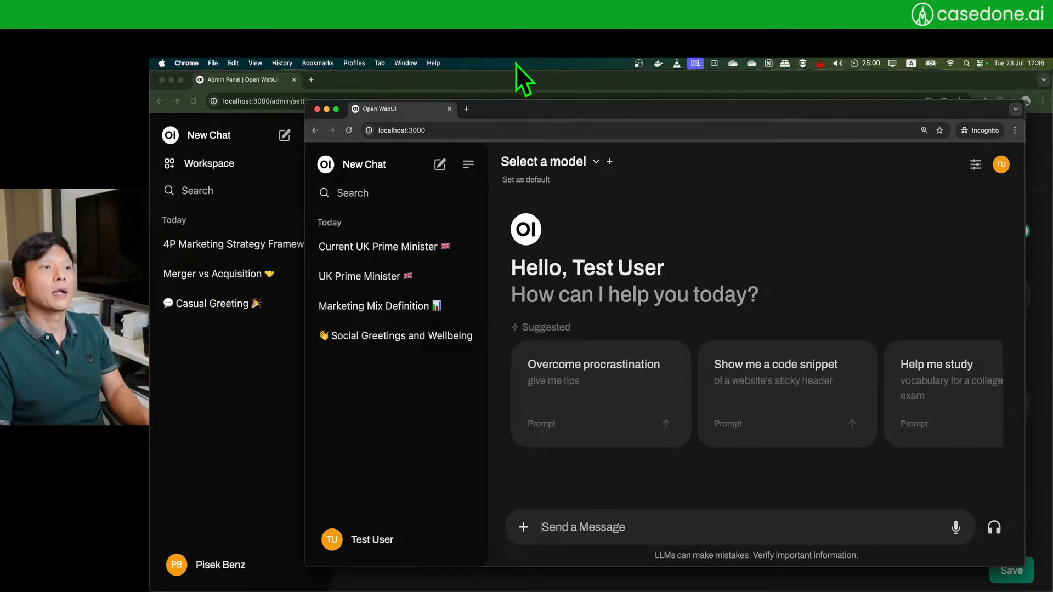
# - Search for 'wikipedia quantum entanglement' in a new incognito tab
pyautogui.click(465, 110)
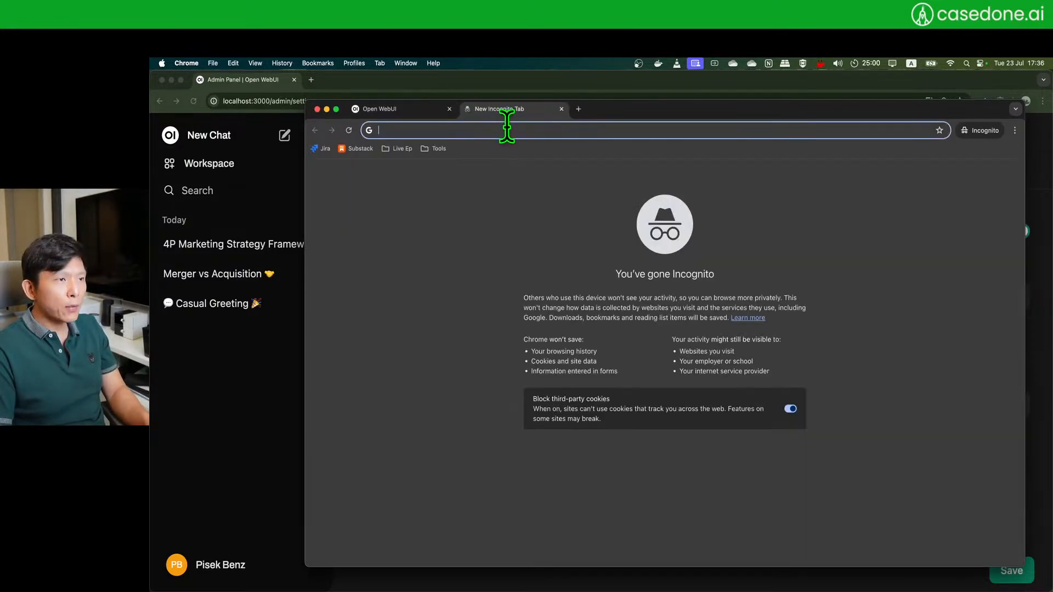
pyautogui.write('wi')
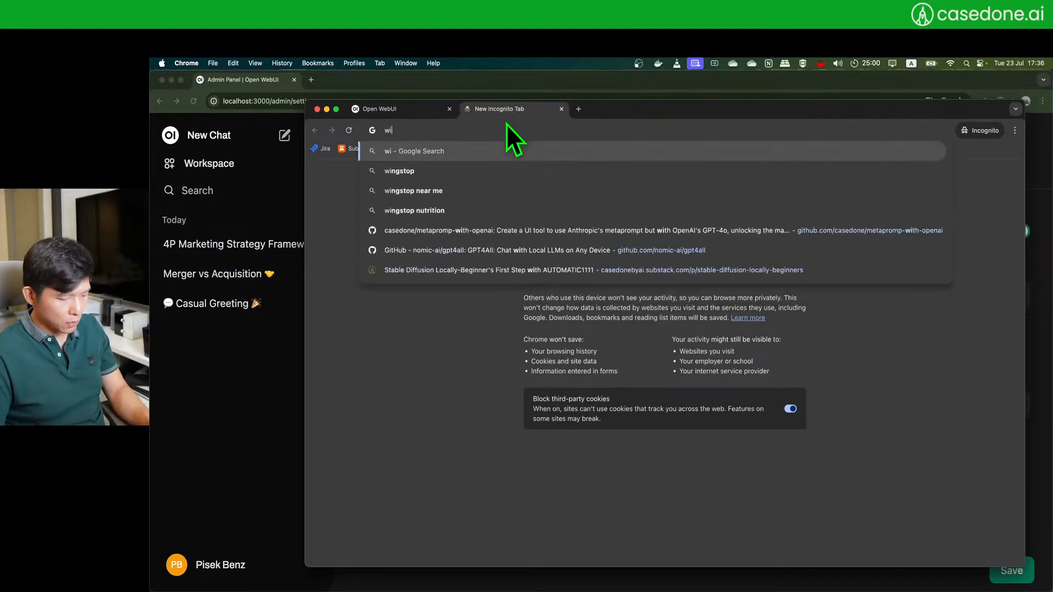
pyautogui.write('kipi')
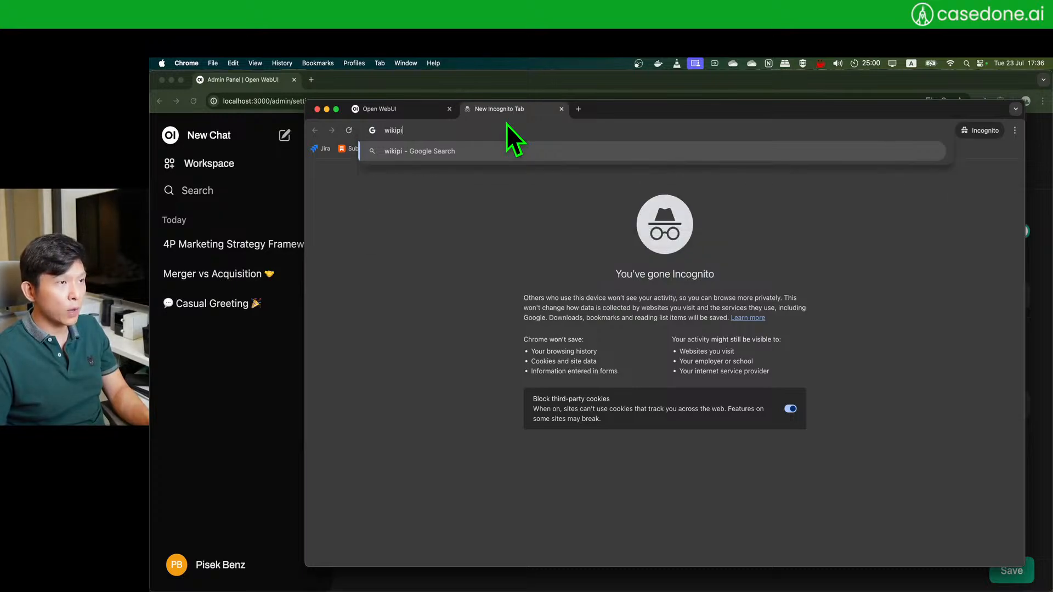
pyautogui.press('BackSpace')
pyautogui.write('edia')
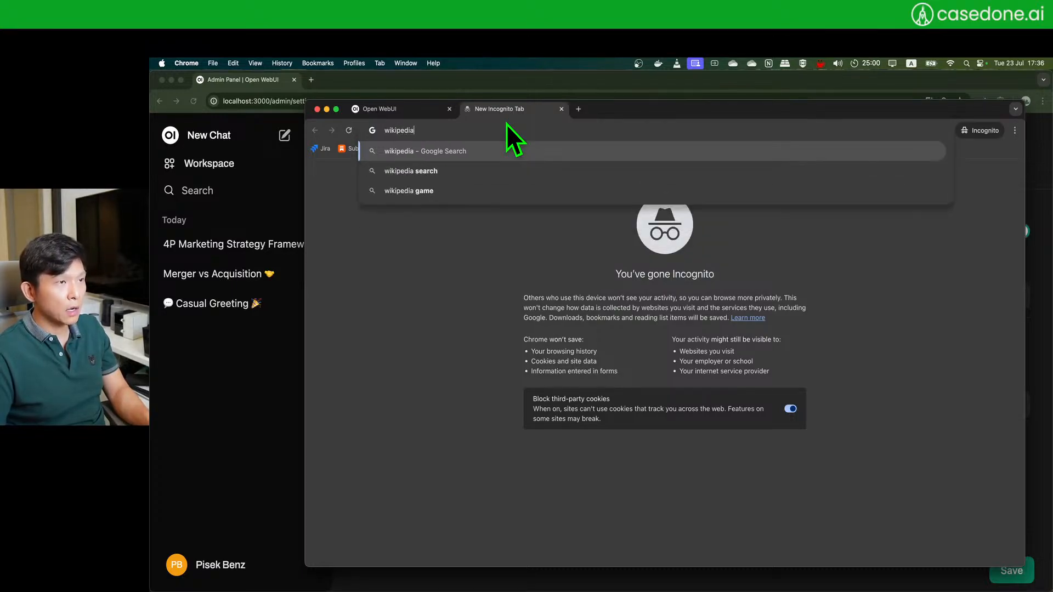
pyautogui.write(' quantum ')
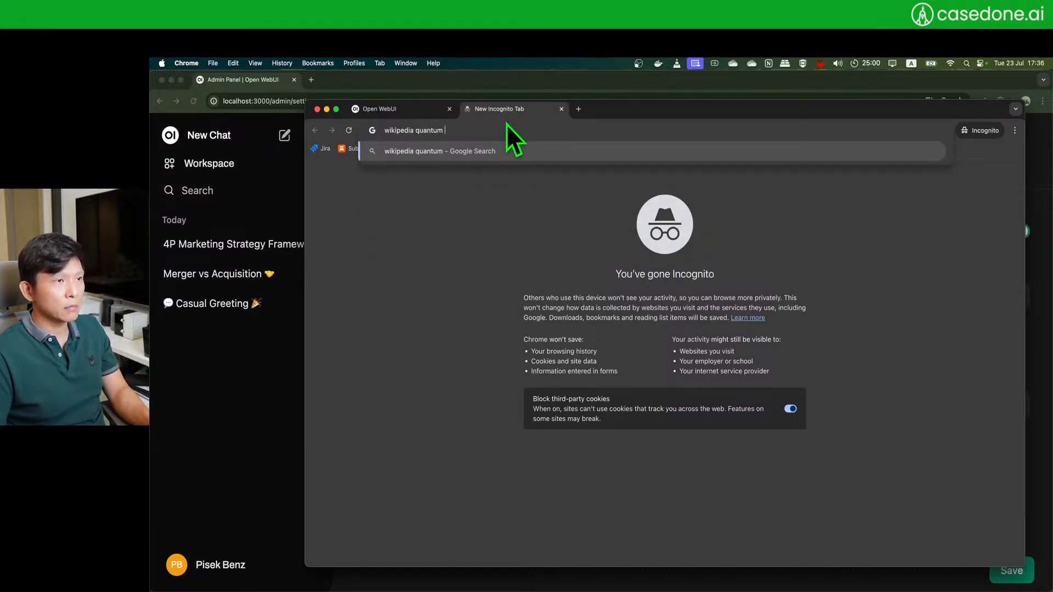
pyautogui.write('p')
pyautogui.press('BackSpace')
pyautogui.press('BackSpace')
pyautogui.press('BackSpace')
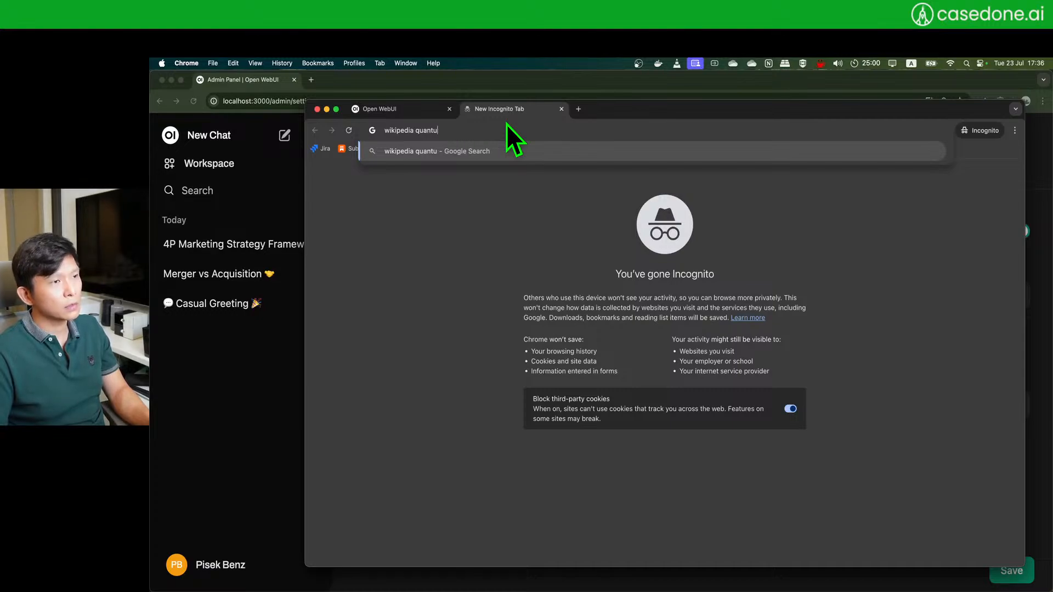
pyautogui.write('m entanglement')
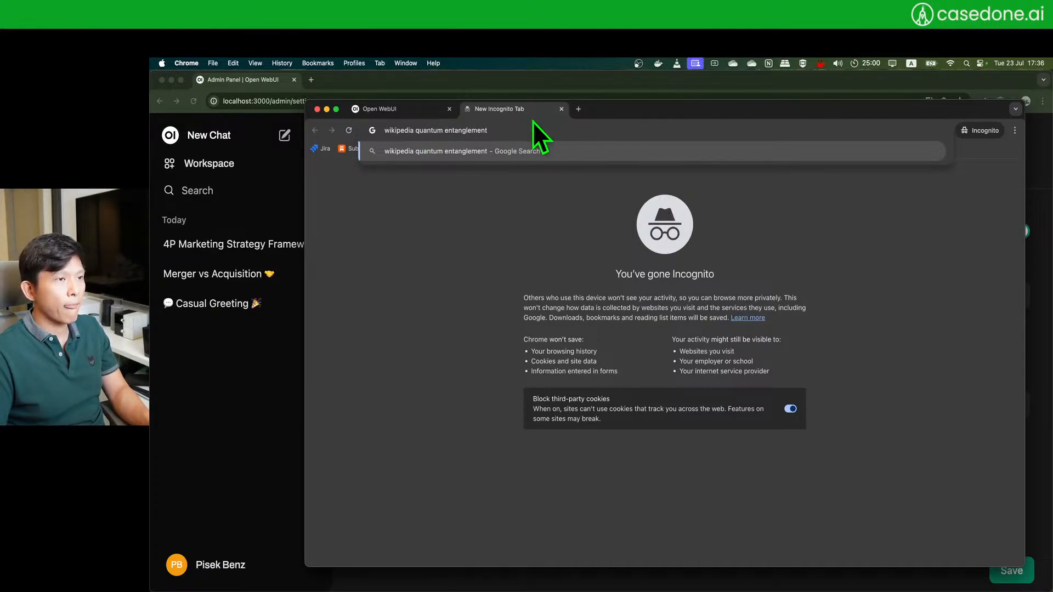
pyautogui.press('Return')
# - Open the Quantum entanglement article, select its URL, and skim it before returning to Open WebUI
pyautogui.click(470, 252)
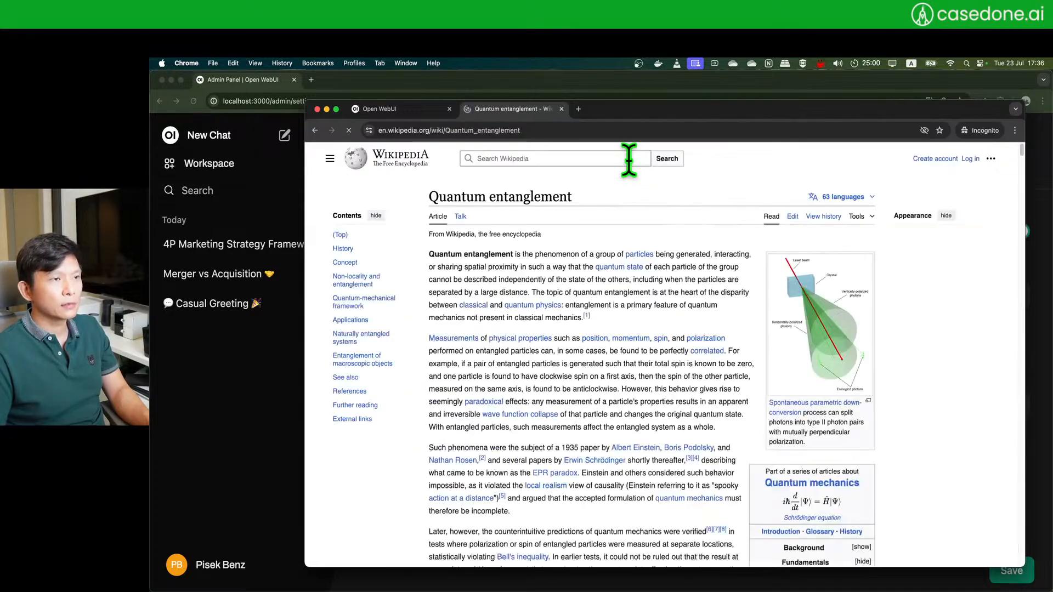
pyautogui.click(539, 131)
pyautogui.press('super+c')
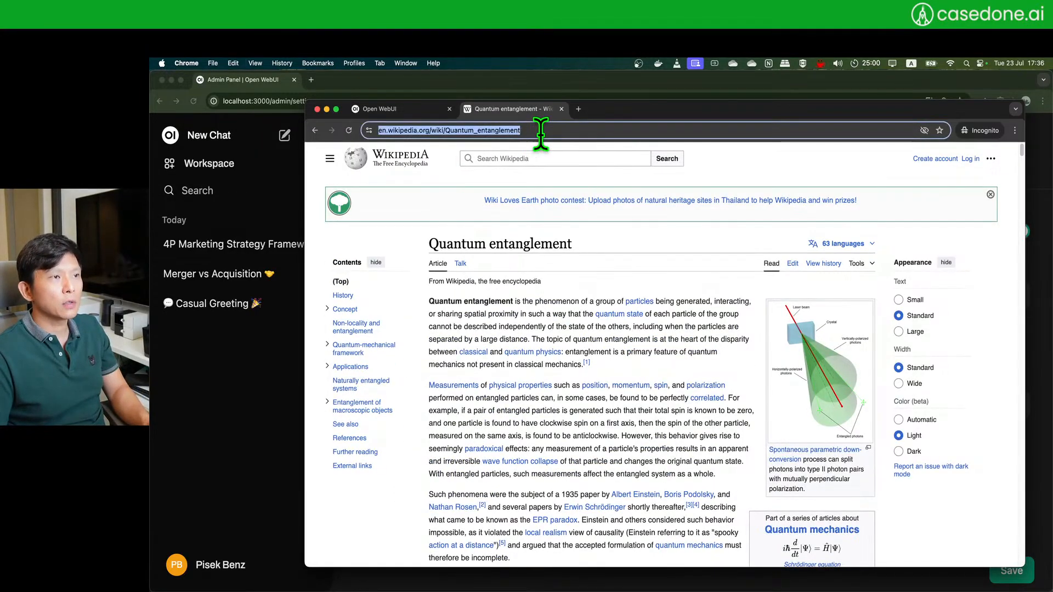
pyautogui.scroll(-10, 557, 365)
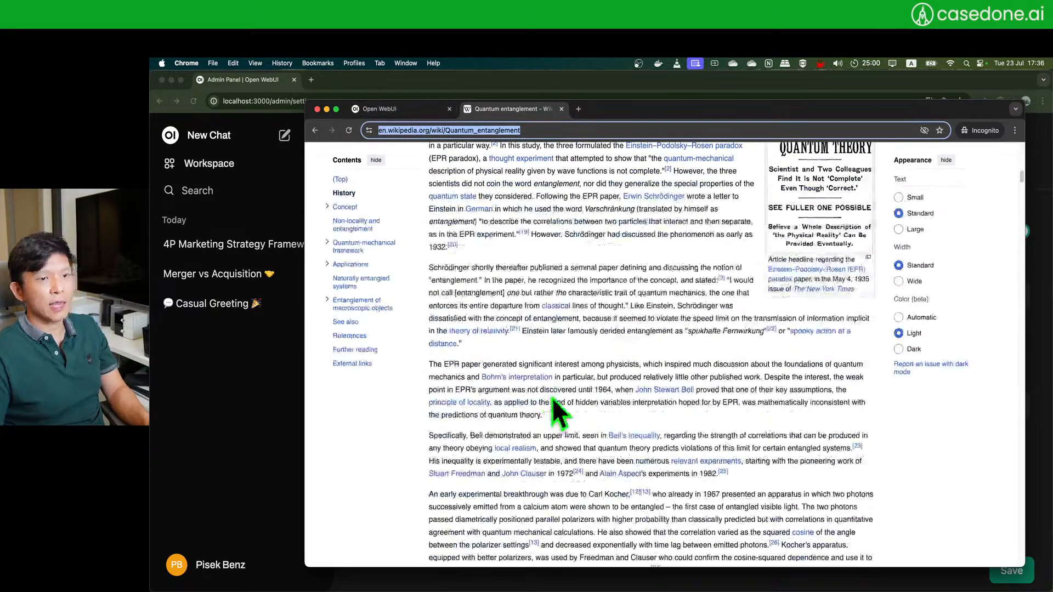
pyautogui.scroll(7, 546, 395)
pyautogui.scroll(3, 547, 395)
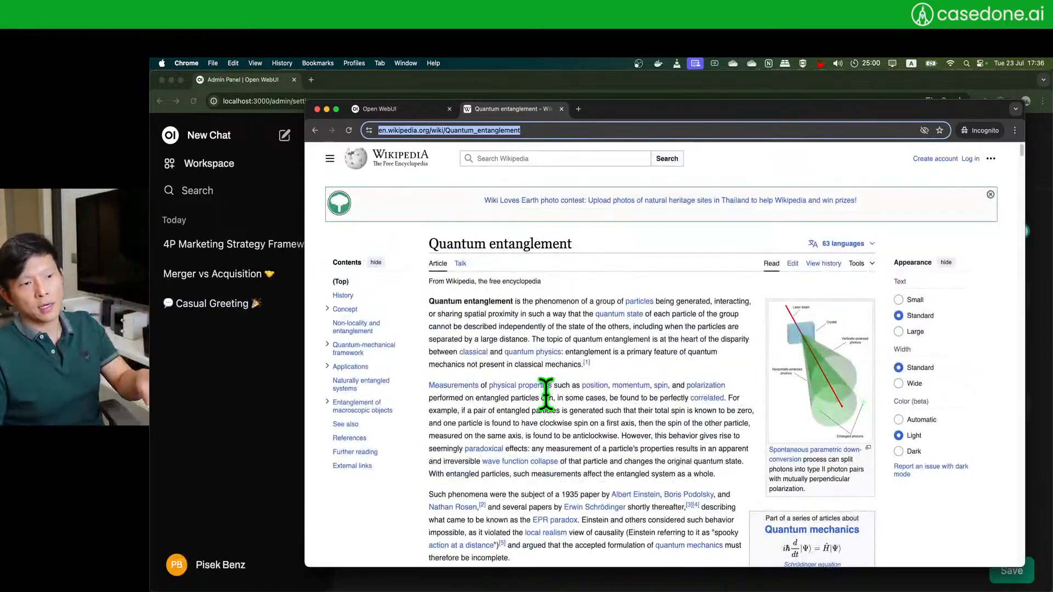
pyautogui.scroll(-10, 547, 401)
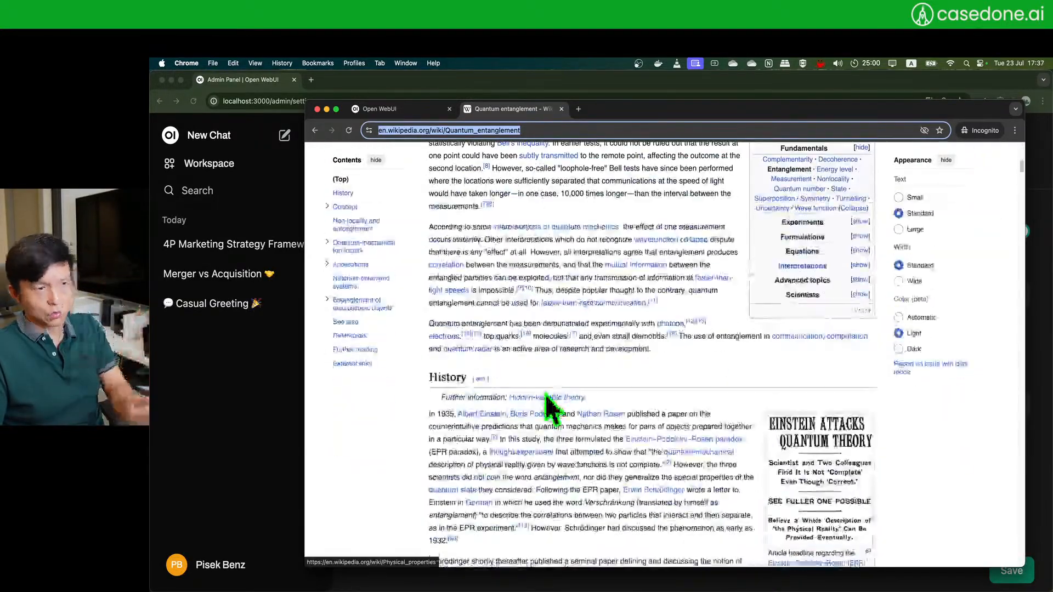
pyautogui.scroll(-5, 543, 397)
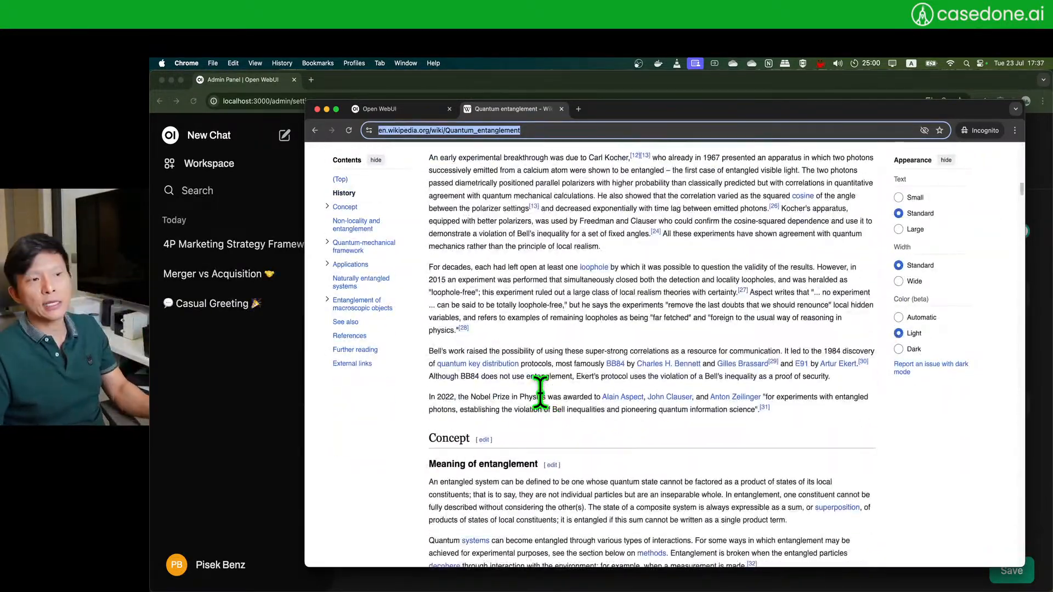
pyautogui.scroll(-6, 540, 394)
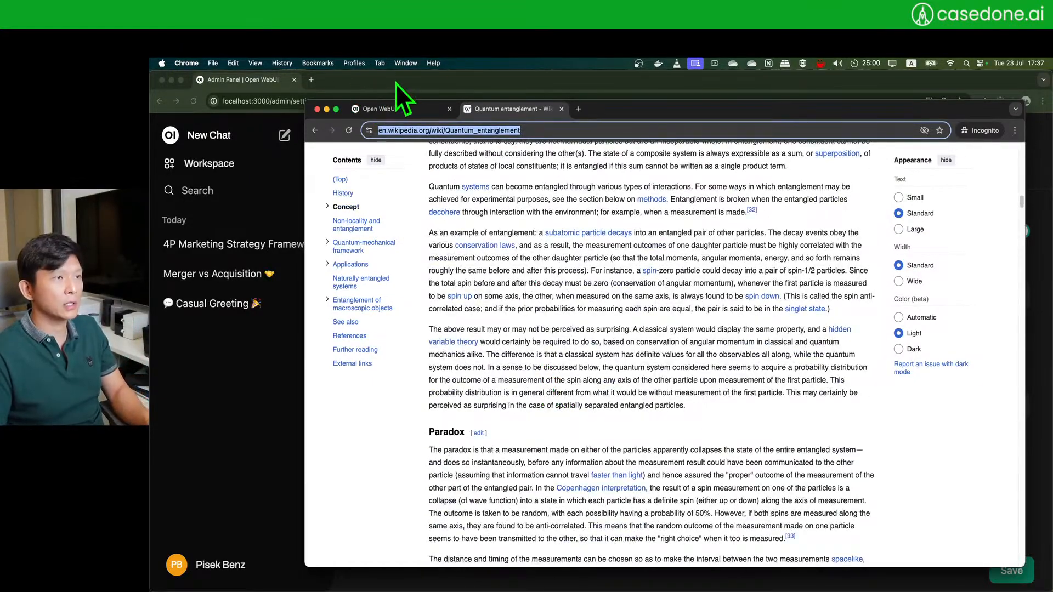
pyautogui.click(393, 110)
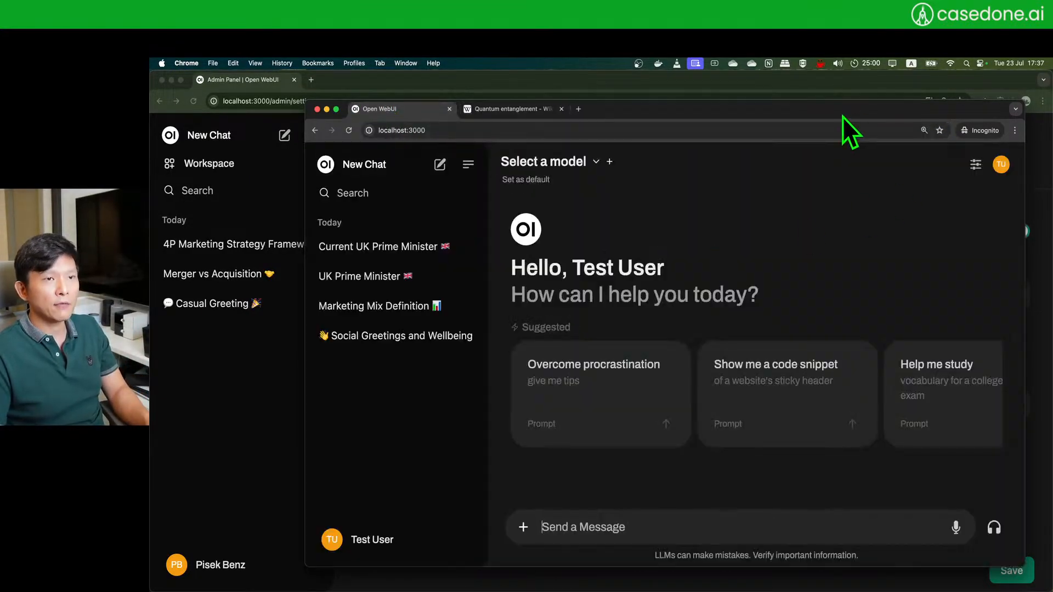
# - Attach the Quantum entanglement Wikipedia page to the chat using # and the pasted URL
pyautogui.moveTo(842, 116); pyautogui.dragTo(815, 107)
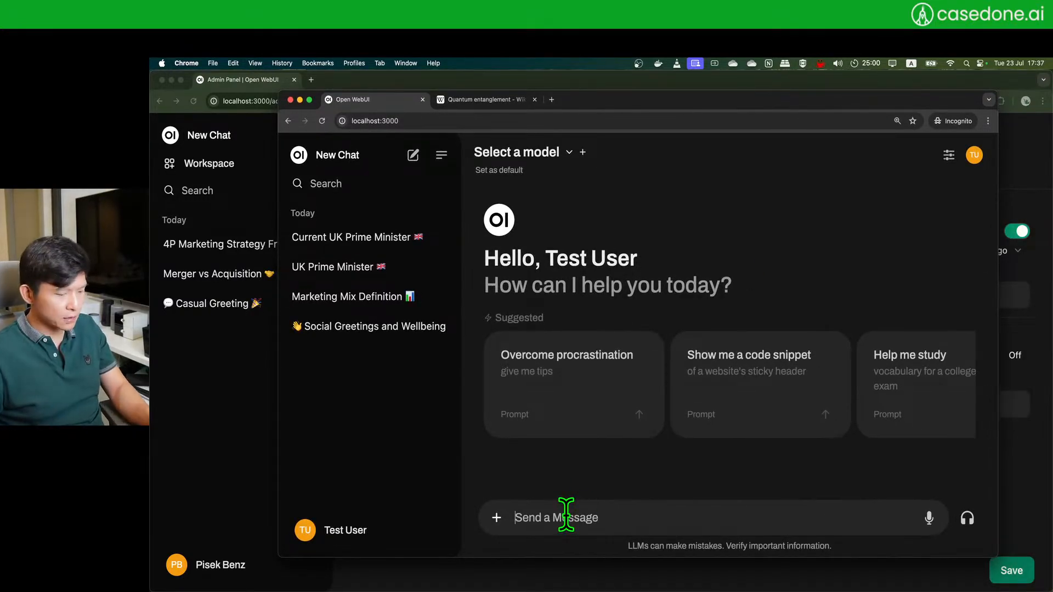
pyautogui.write('#')
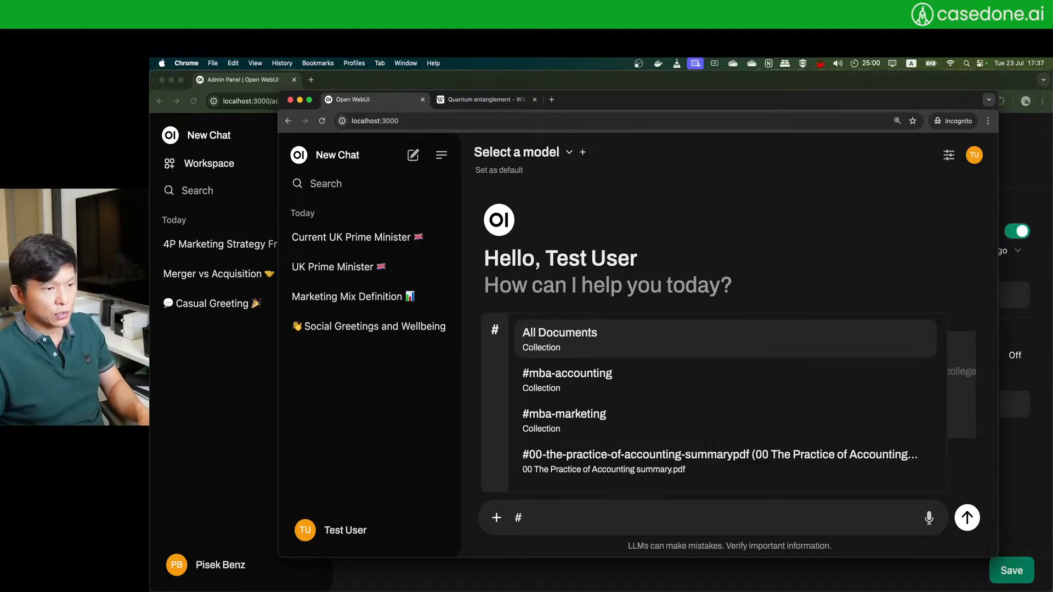
pyautogui.press('super+v')
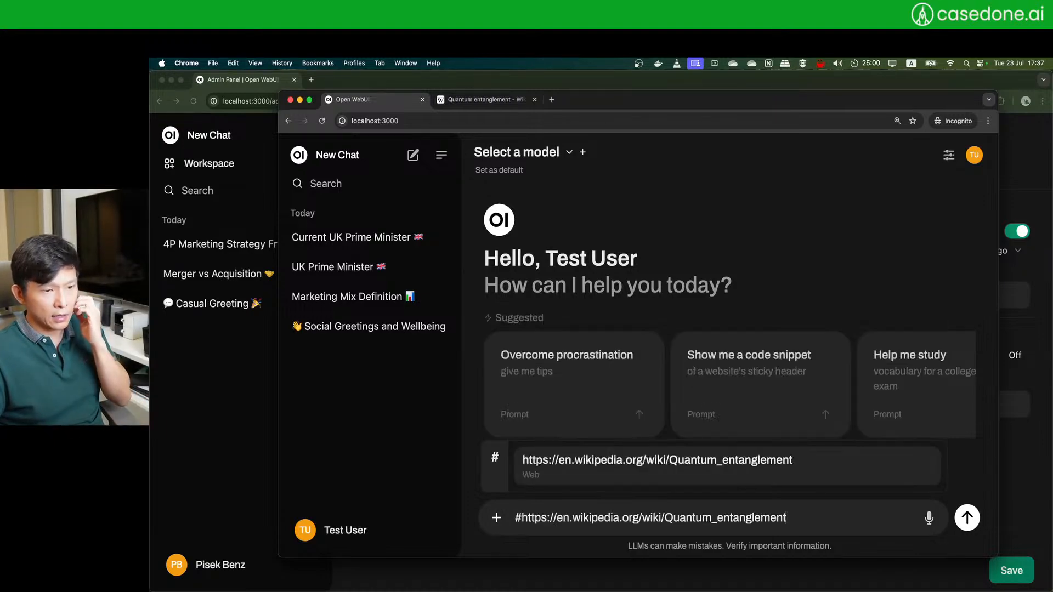
pyautogui.press('Return')
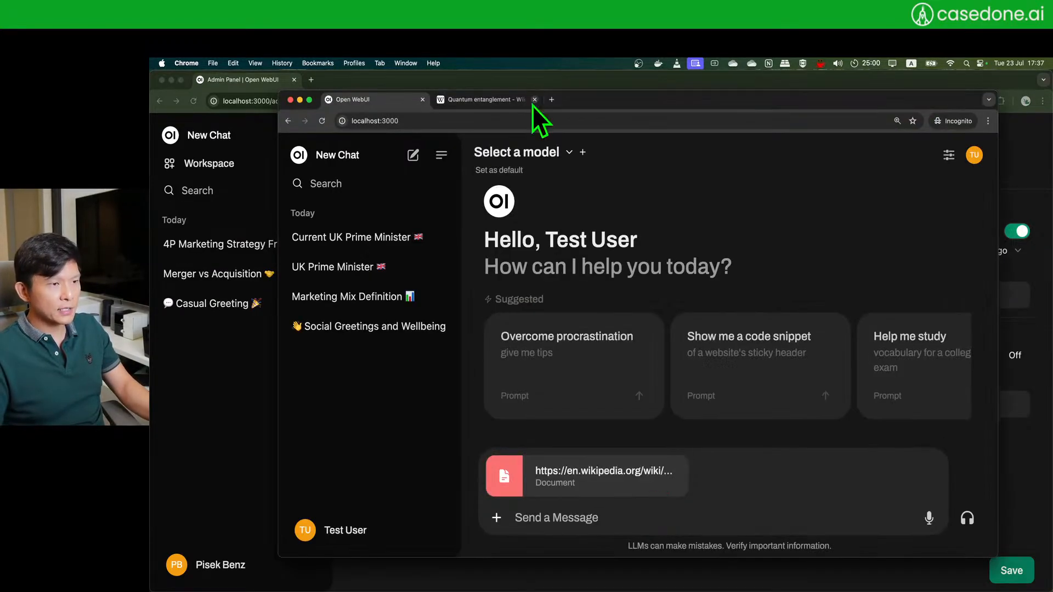
# - Copy the phrase 'spooky action at a distance' from the Wikipedia article
pyautogui.click(485, 100)
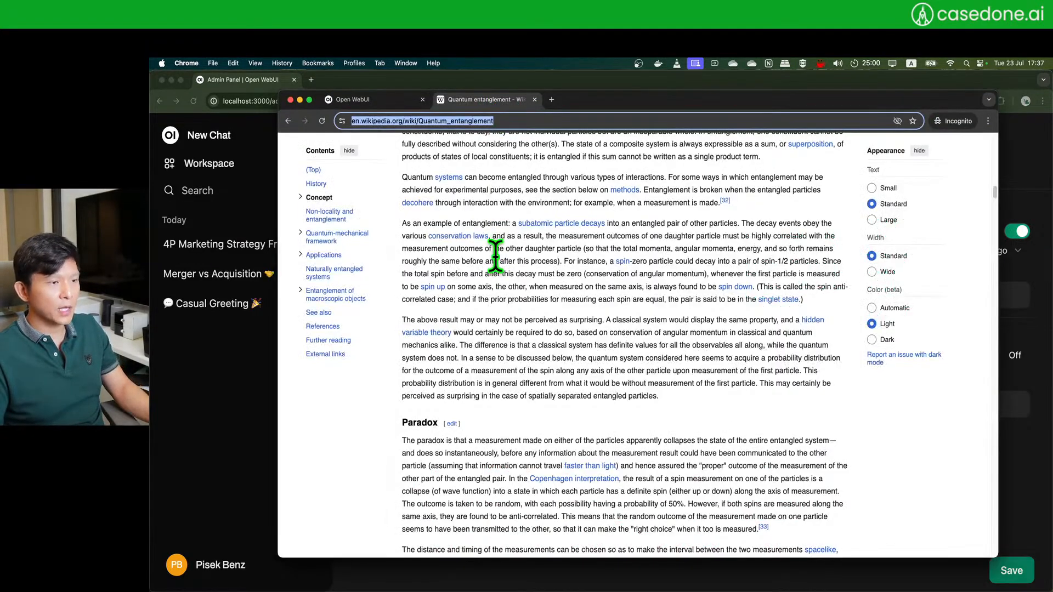
pyautogui.scroll(-5, 494, 265)
pyautogui.scroll(-10, 494, 263)
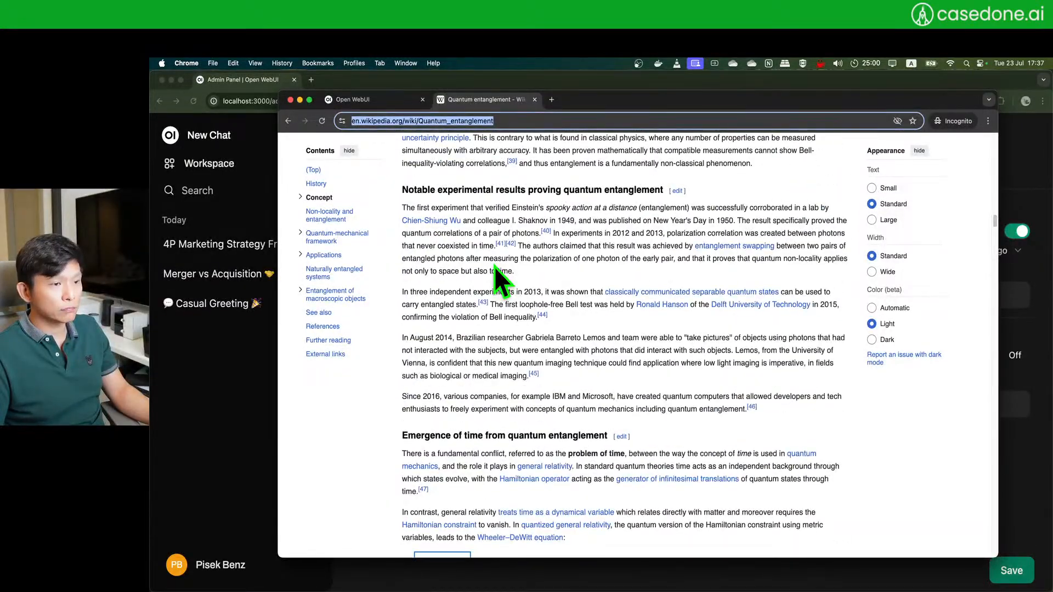
pyautogui.moveTo(546, 208); pyautogui.dragTo(636, 209)
pyautogui.press('super+c')
pyautogui.press('super+grave')
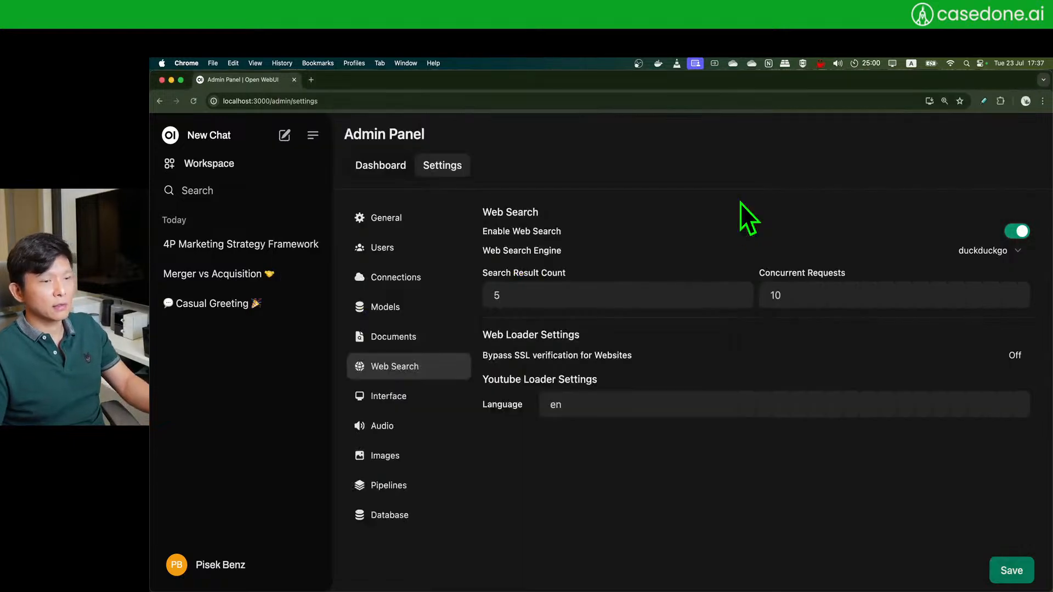
pyautogui.press('super+grave')
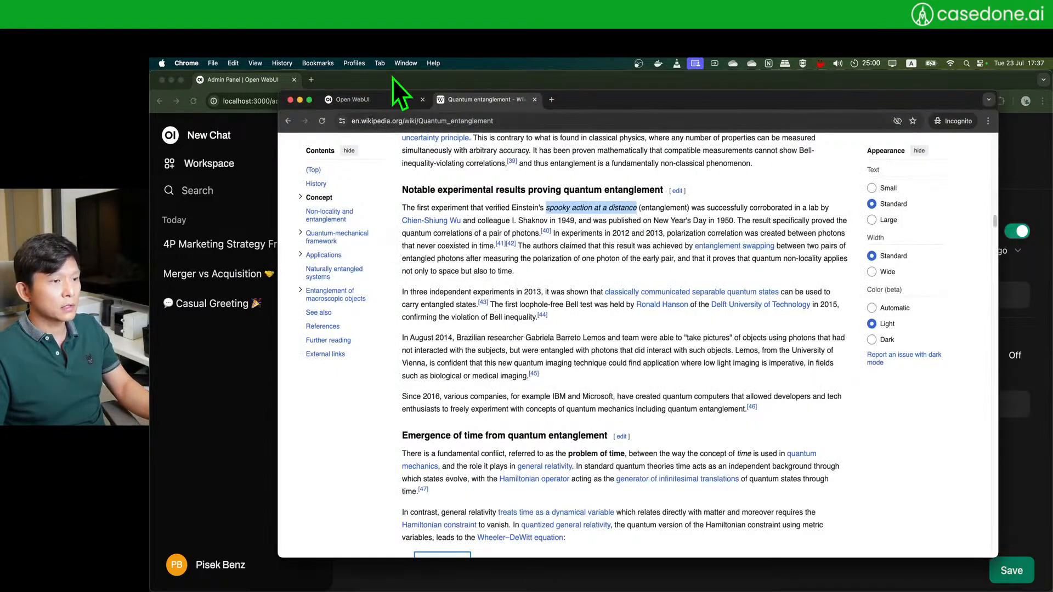
pyautogui.click(352, 102)
# - Draft 'What is "spooky action at a distance"?' and choose gpt-3.5-turbo as the model
pyautogui.click(607, 515)
pyautogui.write('Wha')
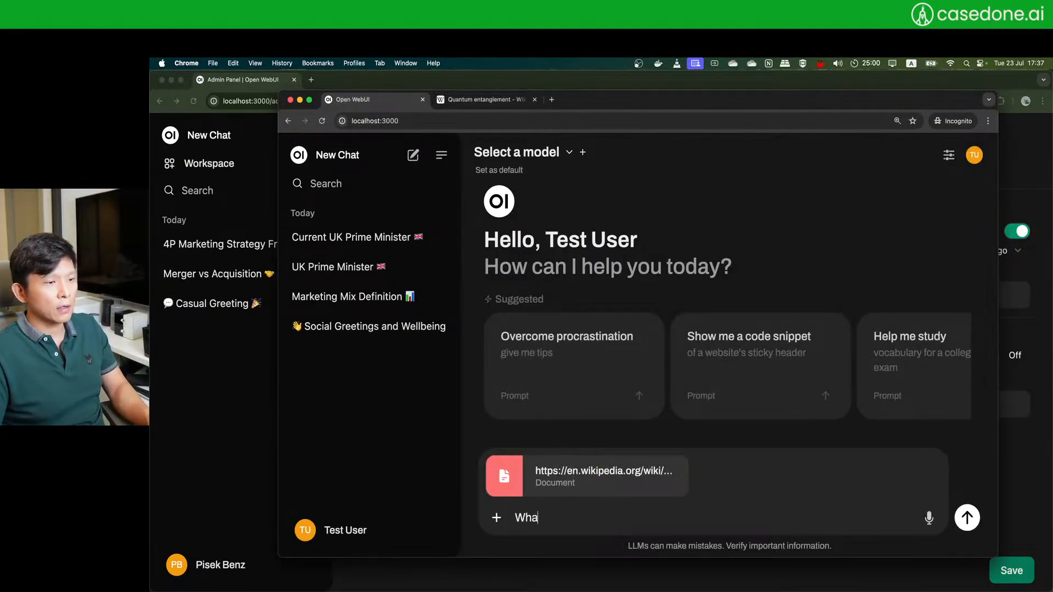
pyautogui.write('t is "spooky action at a distance')
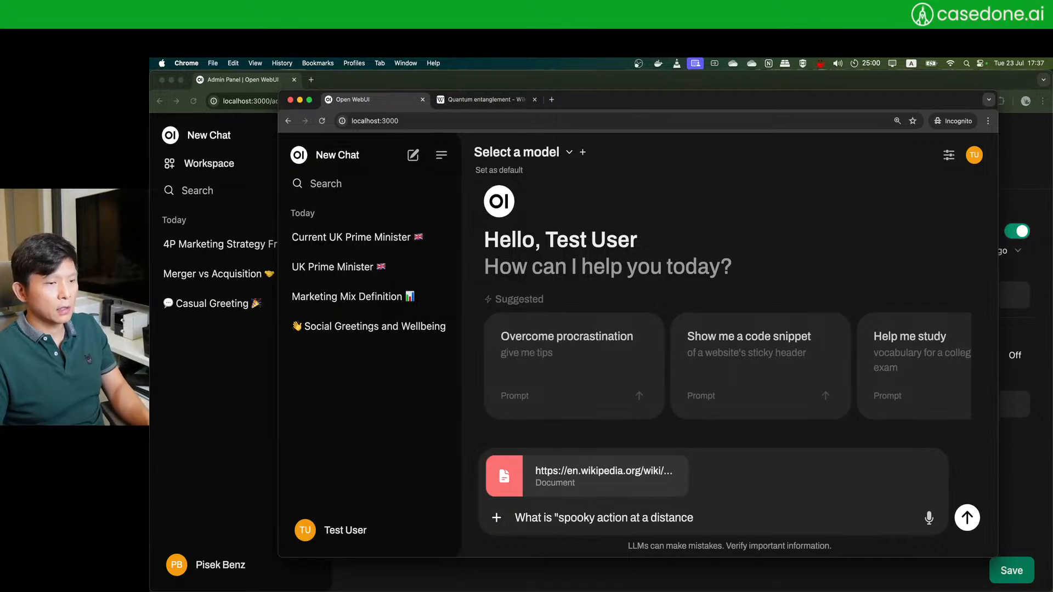
pyautogui.write('"?')
pyautogui.press('Return')
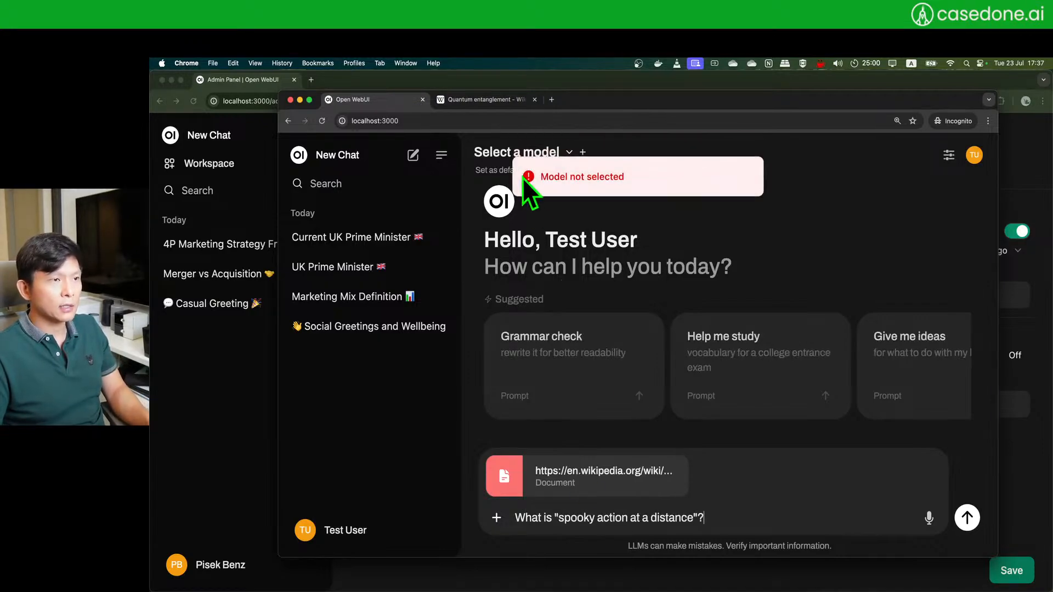
pyautogui.click(502, 162)
pyautogui.click(589, 246)
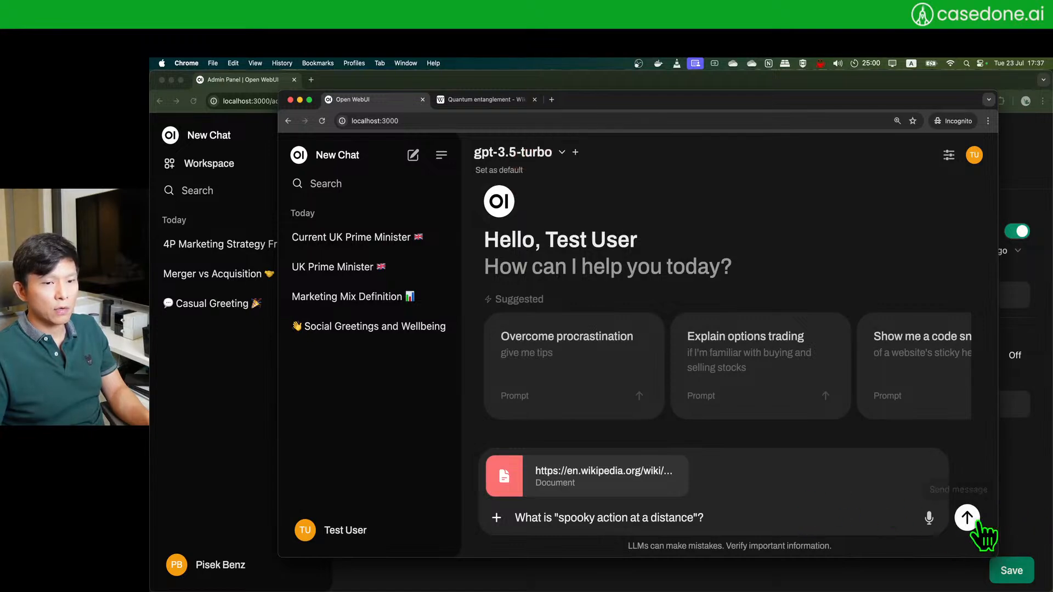
# - Send the spooky-action question with the attached Wikipedia page
pyautogui.press('Return')
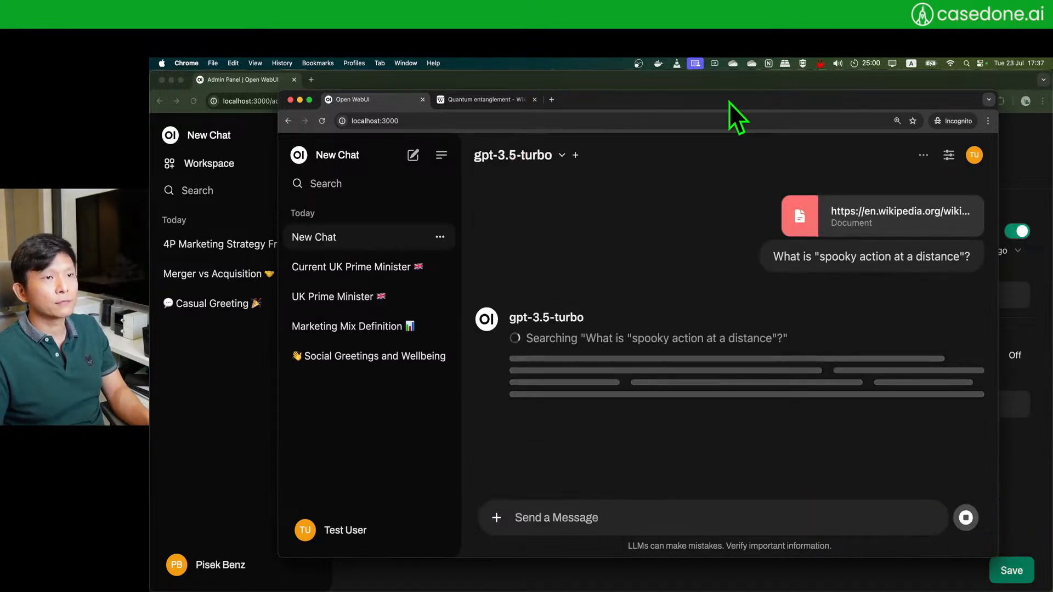
pyautogui.moveTo(729, 103); pyautogui.dragTo(733, 81)
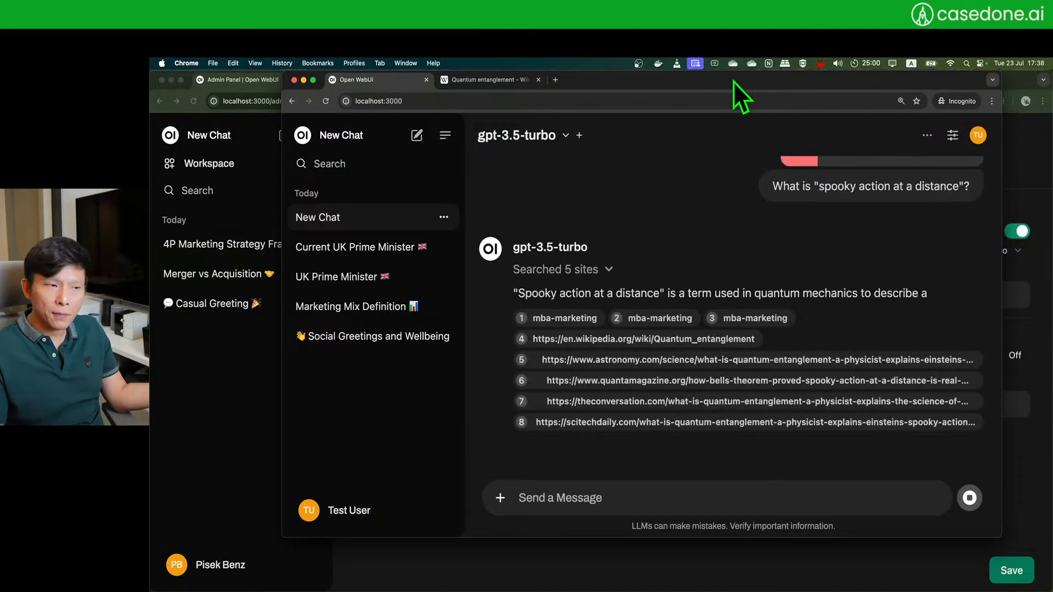
pyautogui.scroll(3, 614, 229)
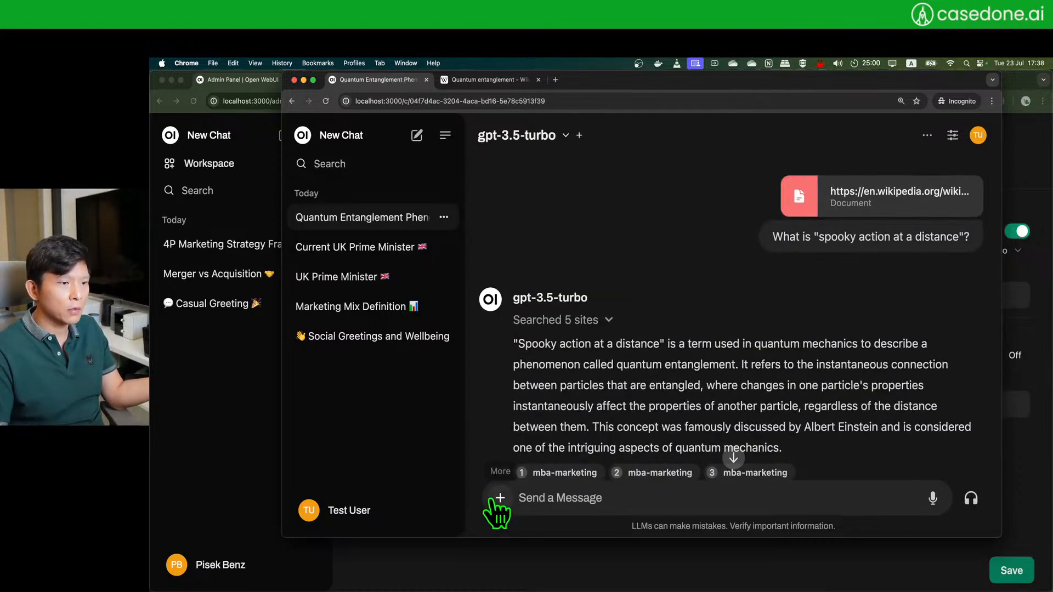
# - Turn web search off for this chat and regenerate the answer
pyautogui.click(500, 498)
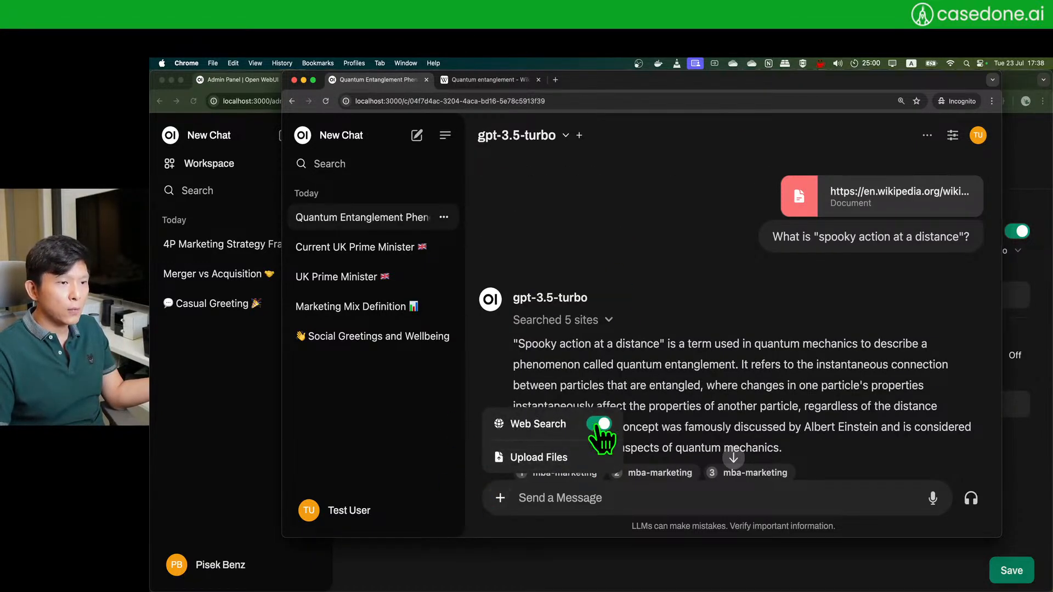
pyautogui.click(600, 424)
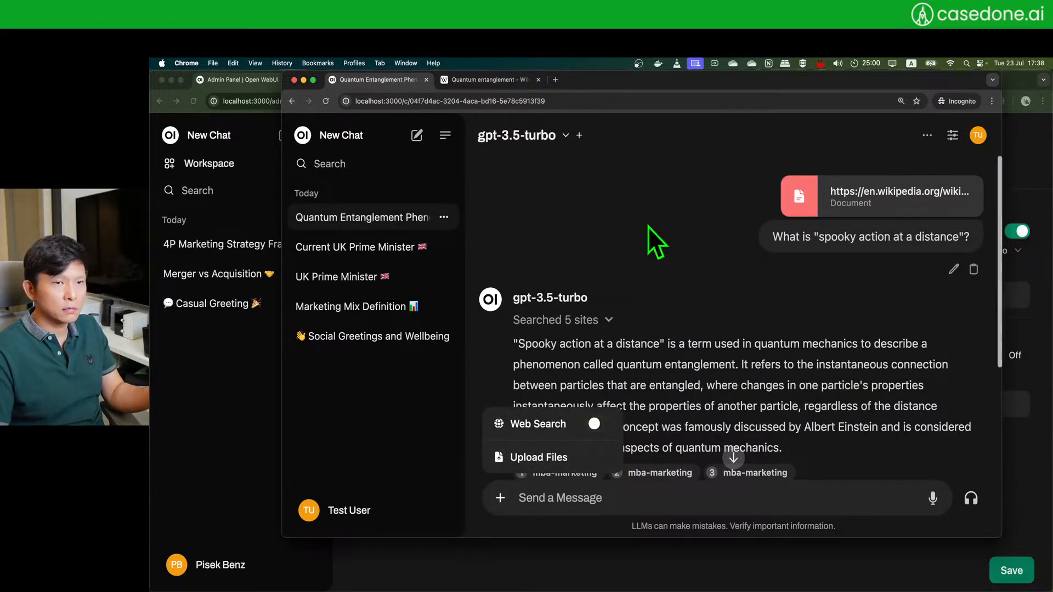
pyautogui.click(635, 303)
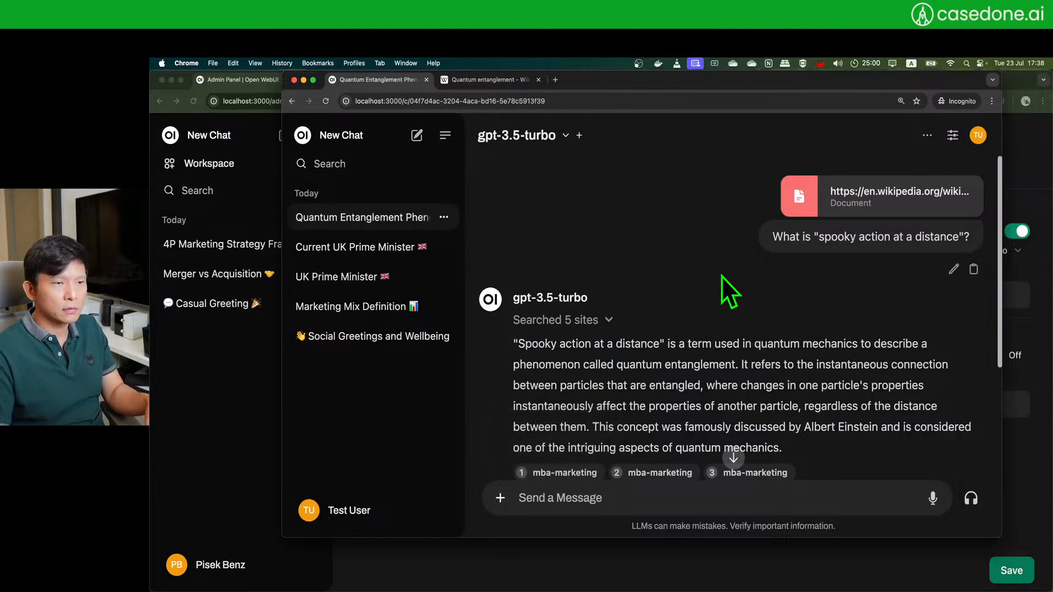
pyautogui.scroll(-3, 707, 329)
pyautogui.click(661, 427)
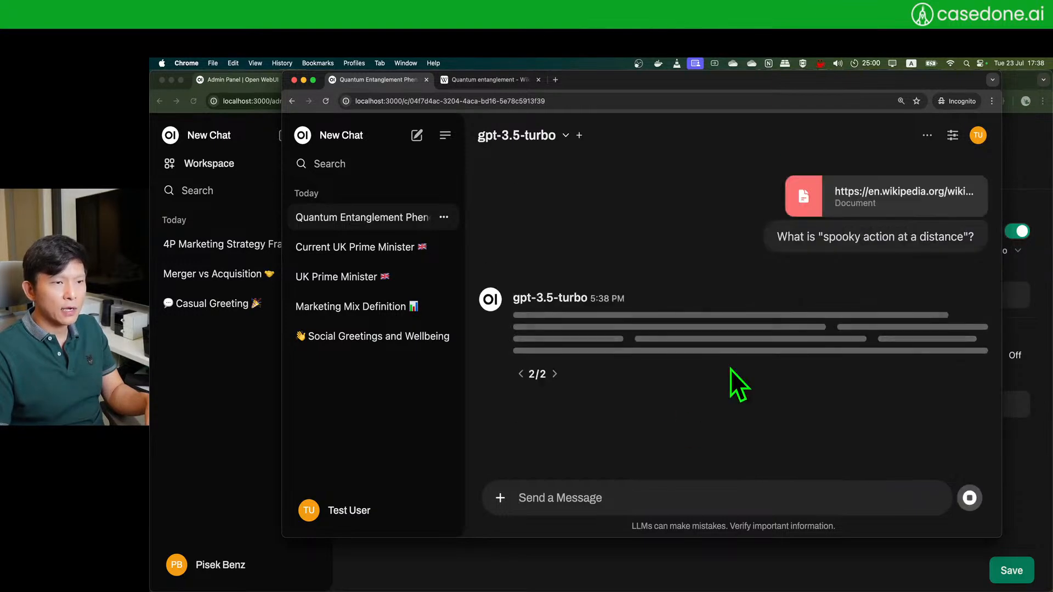
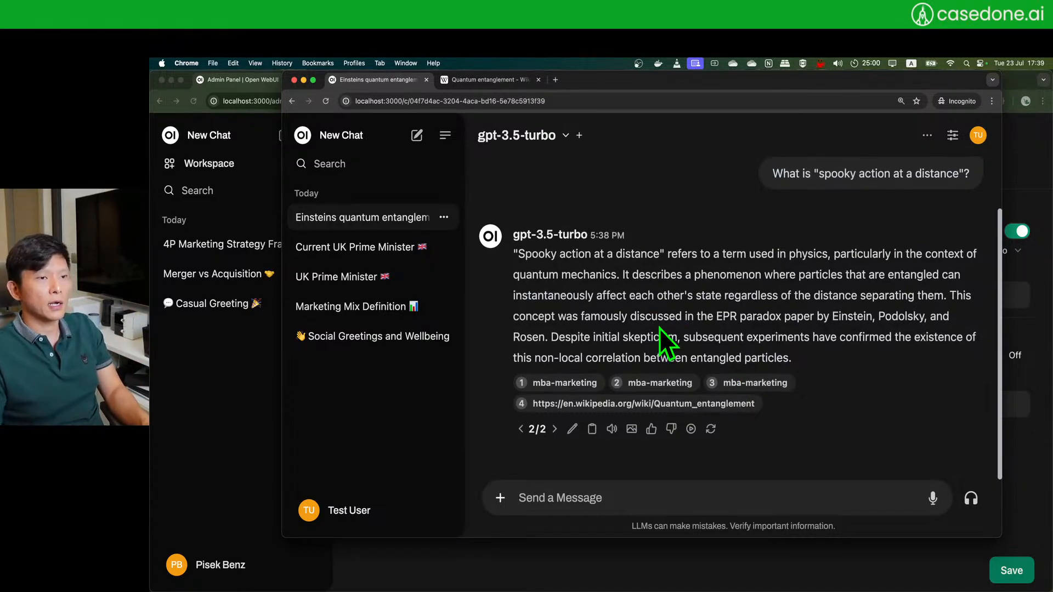
# - Start a new chat using the gpt-3.5-turbo model
pyautogui.scroll(1, 660, 328)
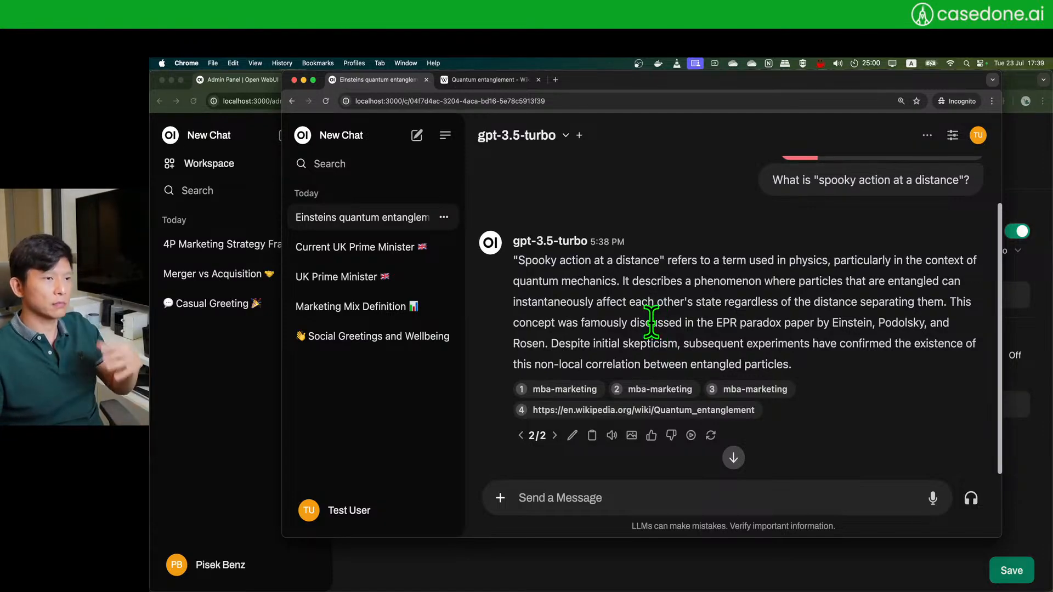
pyautogui.scroll(3, 647, 313)
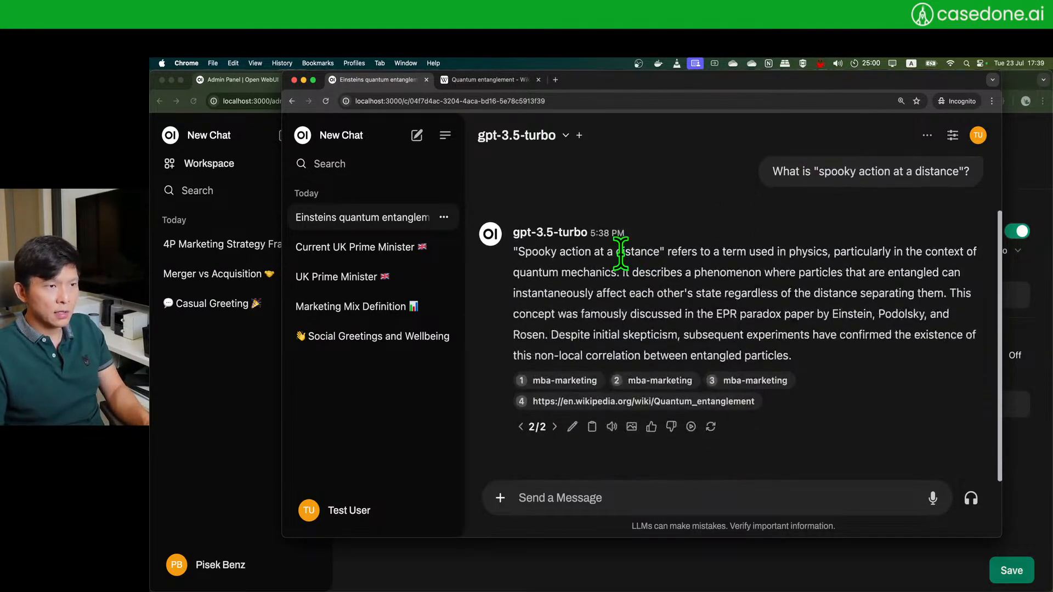
pyautogui.click(420, 137)
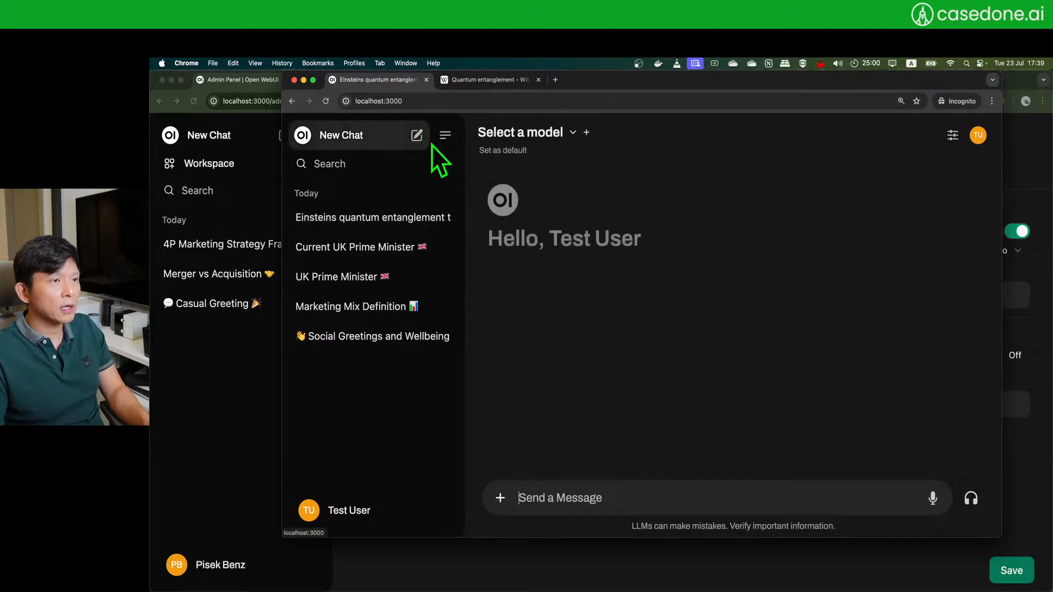
pyautogui.click(526, 133)
pyautogui.click(563, 238)
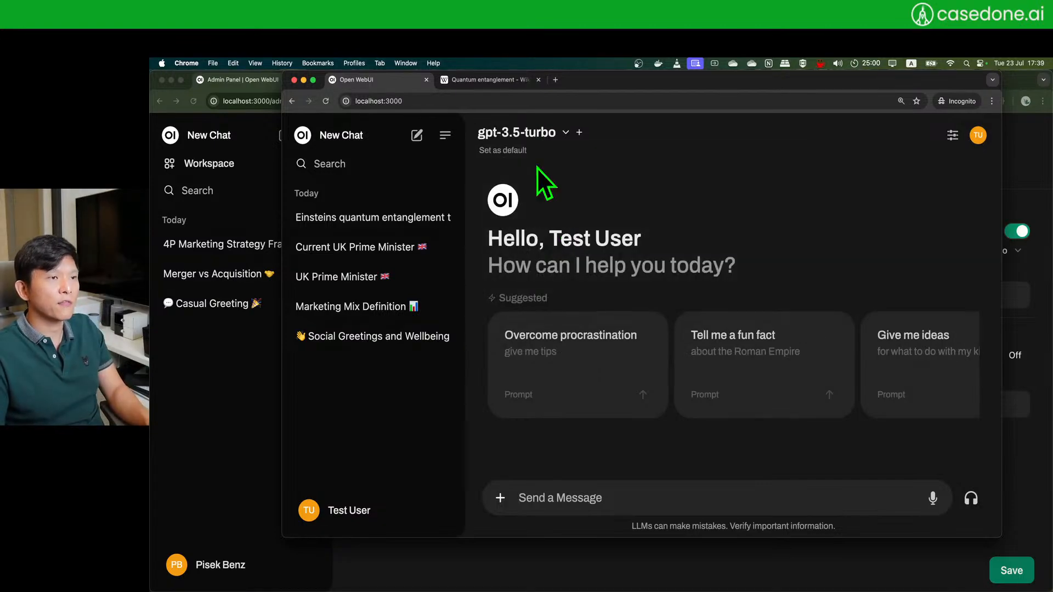
# - Attach the Wikipedia quantum entanglement page by typing # and pasting its URL
pyautogui.click(480, 80)
pyautogui.click(373, 80)
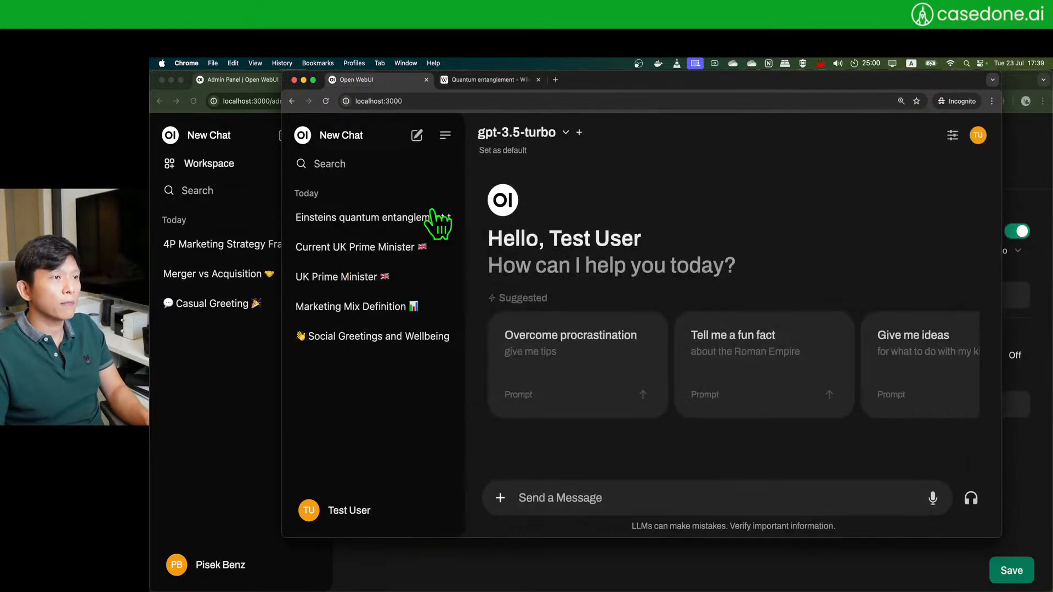
pyautogui.click(506, 493)
pyautogui.click(607, 260)
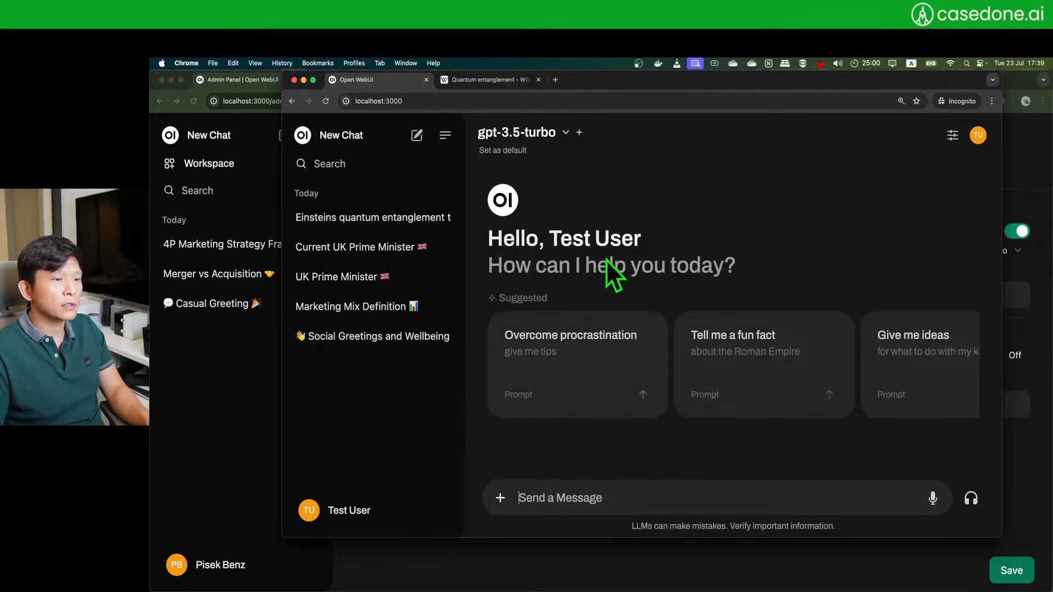
pyautogui.click(495, 84)
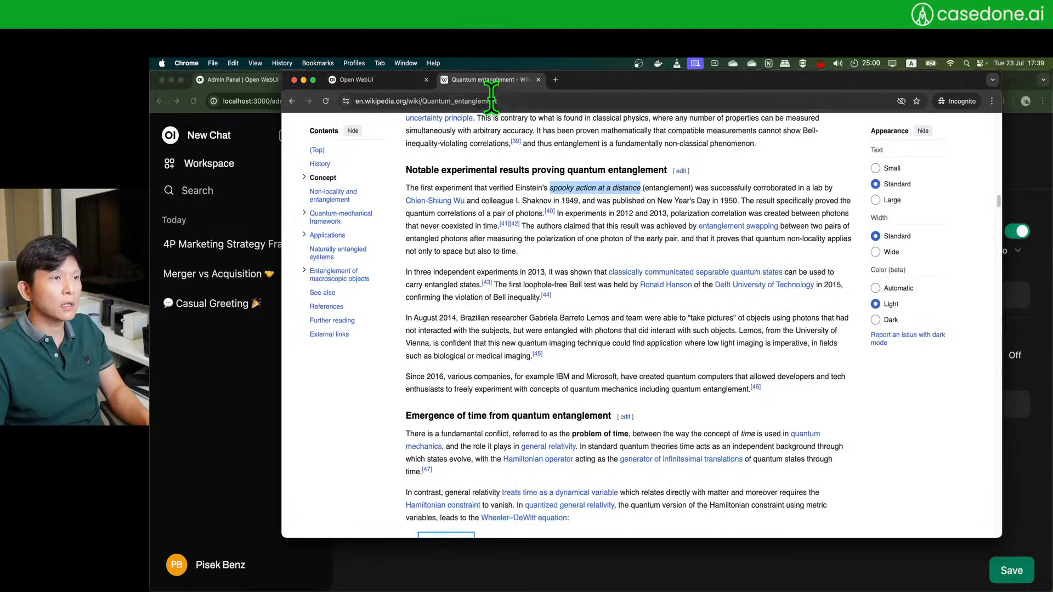
pyautogui.click(406, 80)
pyautogui.write('#')
pyautogui.write('https://en.wikipedia.org/wiki/Quantum_entanglement')
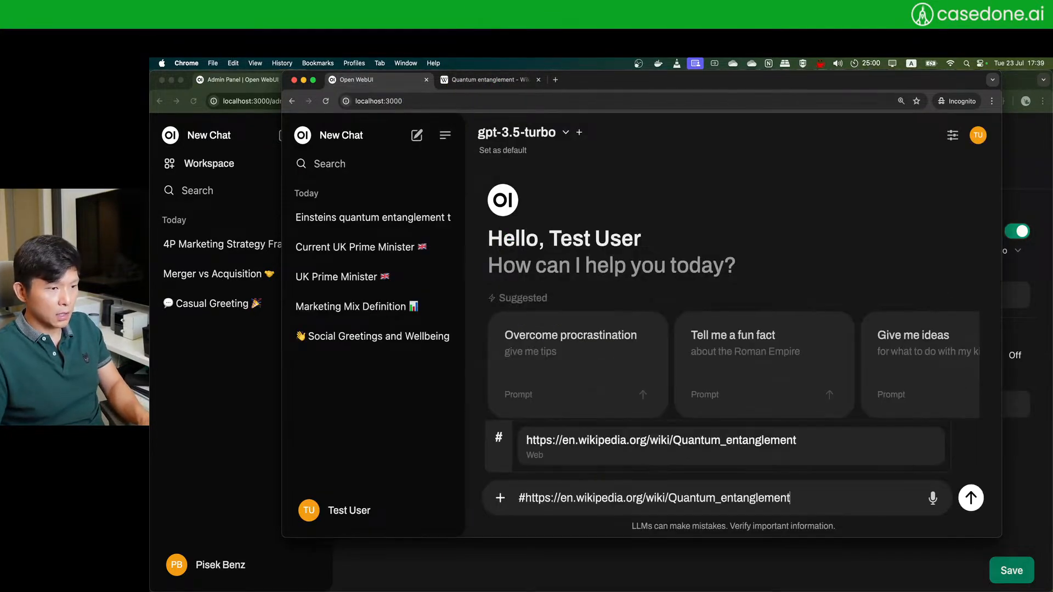
pyautogui.press('Return')
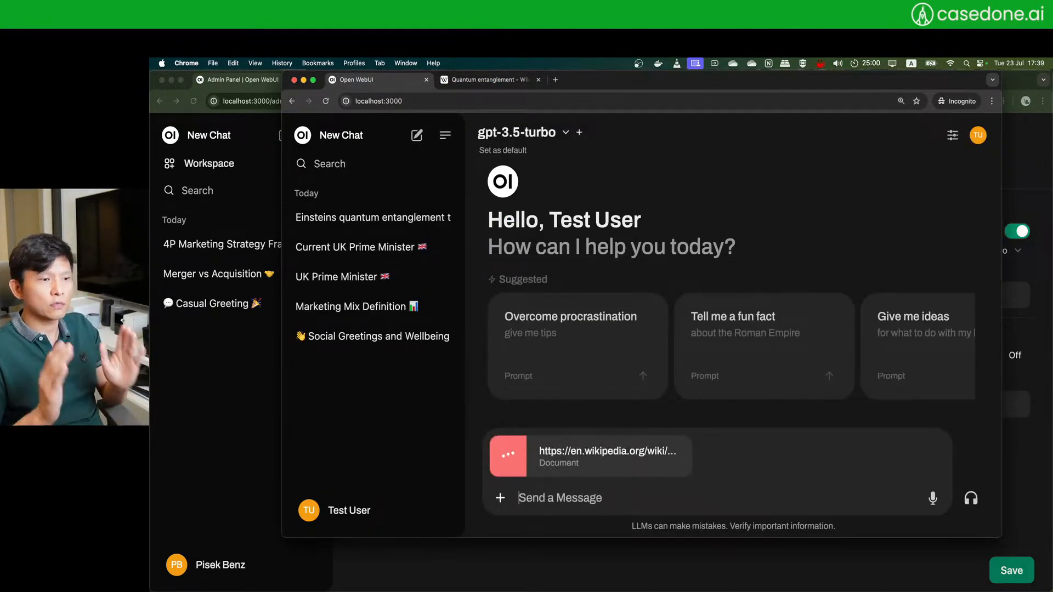
# - Ask 'What is "spooky action at a distance"?' and send it
pyautogui.write('What is ')
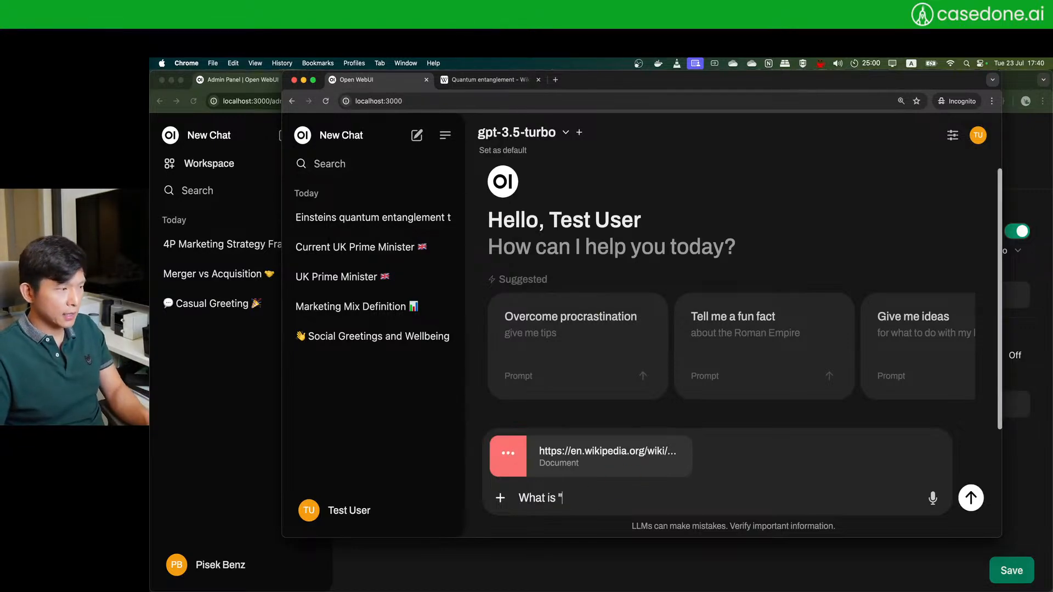
pyautogui.write('"spook')
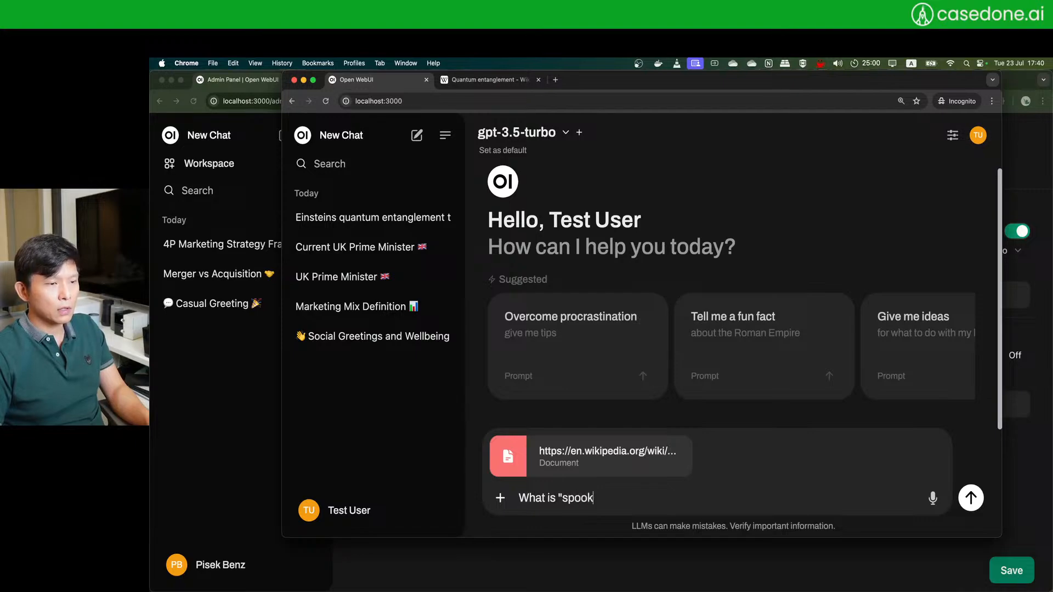
pyautogui.click(482, 79)
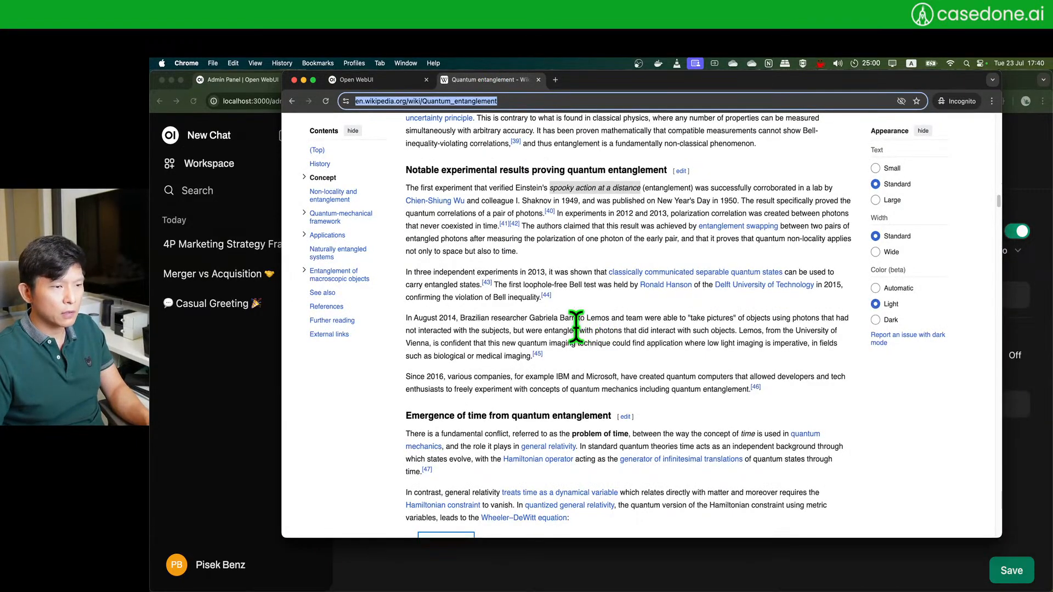
pyautogui.click(592, 190)
pyautogui.moveTo(552, 188); pyautogui.dragTo(602, 189)
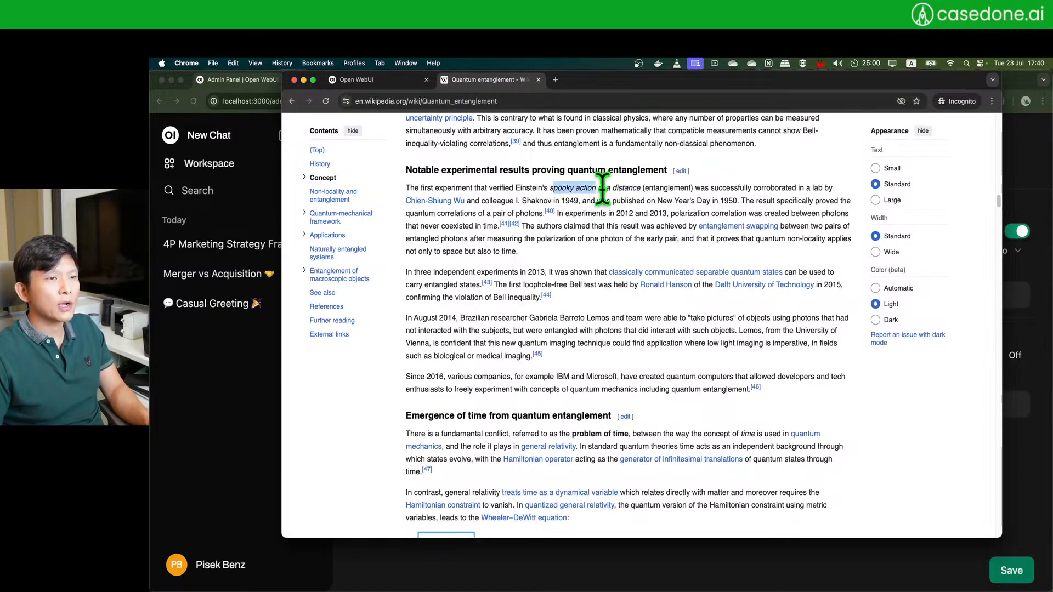
pyautogui.click(359, 82)
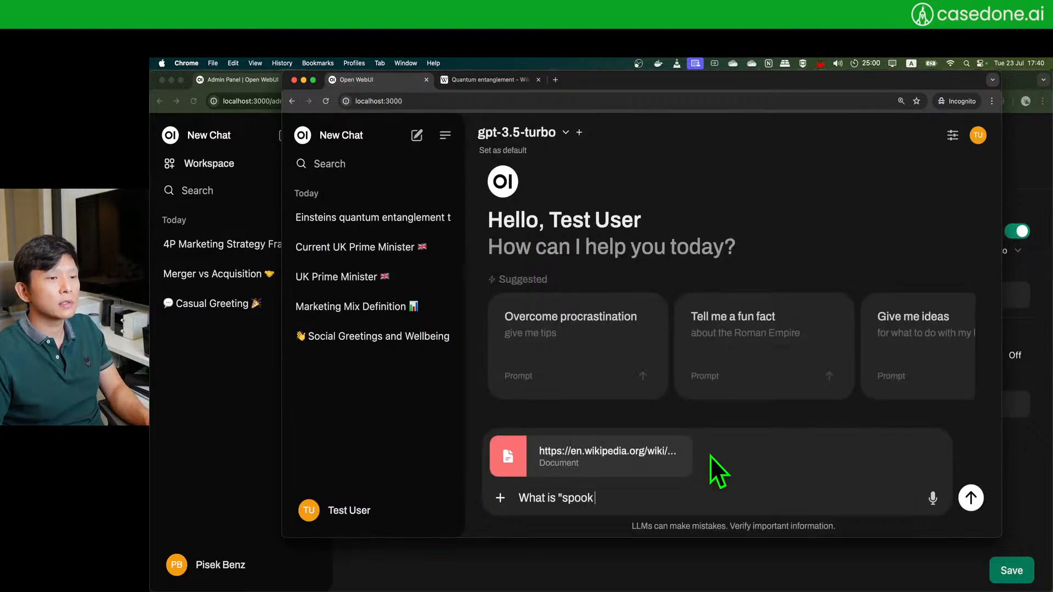
pyautogui.write('y action at')
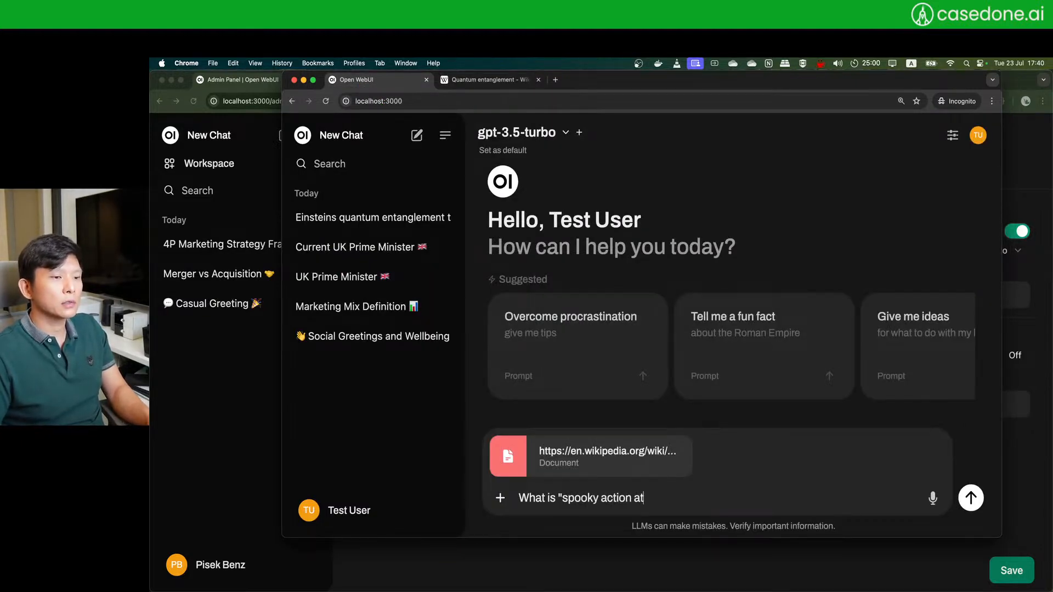
pyautogui.write(' a distance"?')
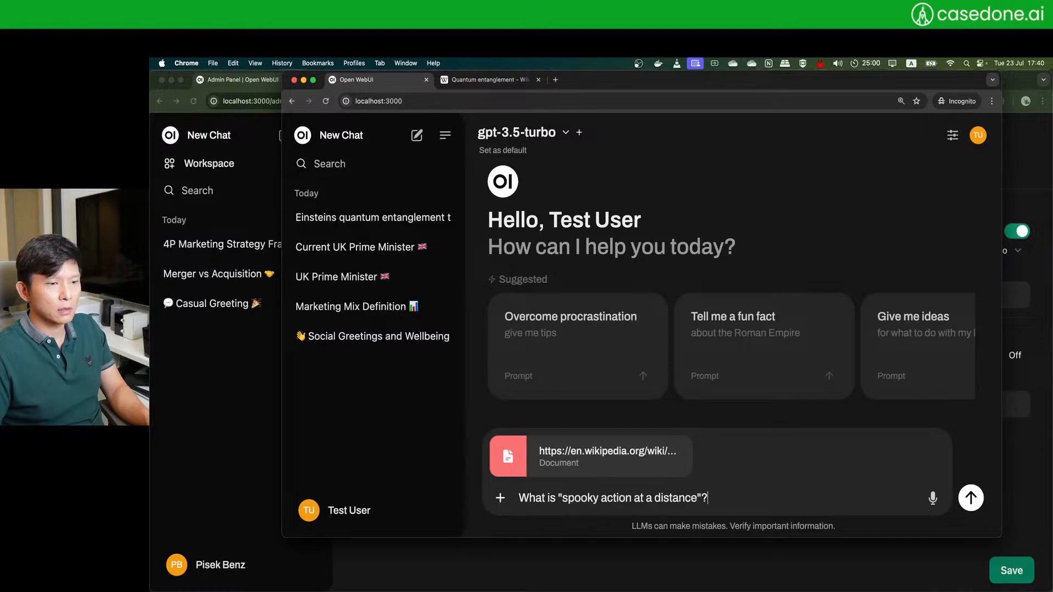
pyautogui.press('Return')
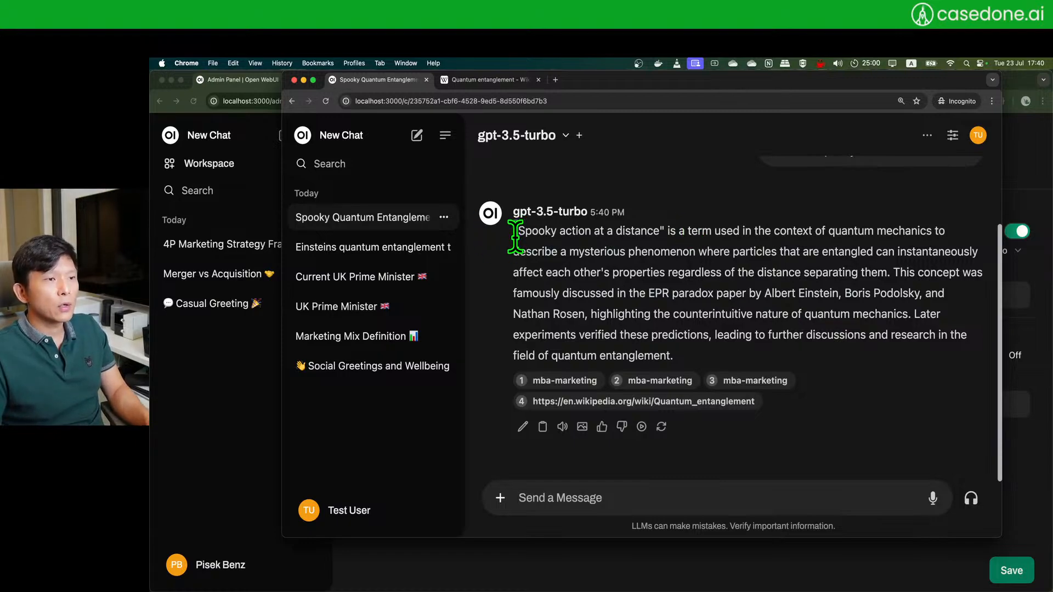
# - Regenerate gpt-3.5-turbo's reply to get a second answer version (2/2)
pyautogui.moveTo(518, 231); pyautogui.dragTo(809, 230)
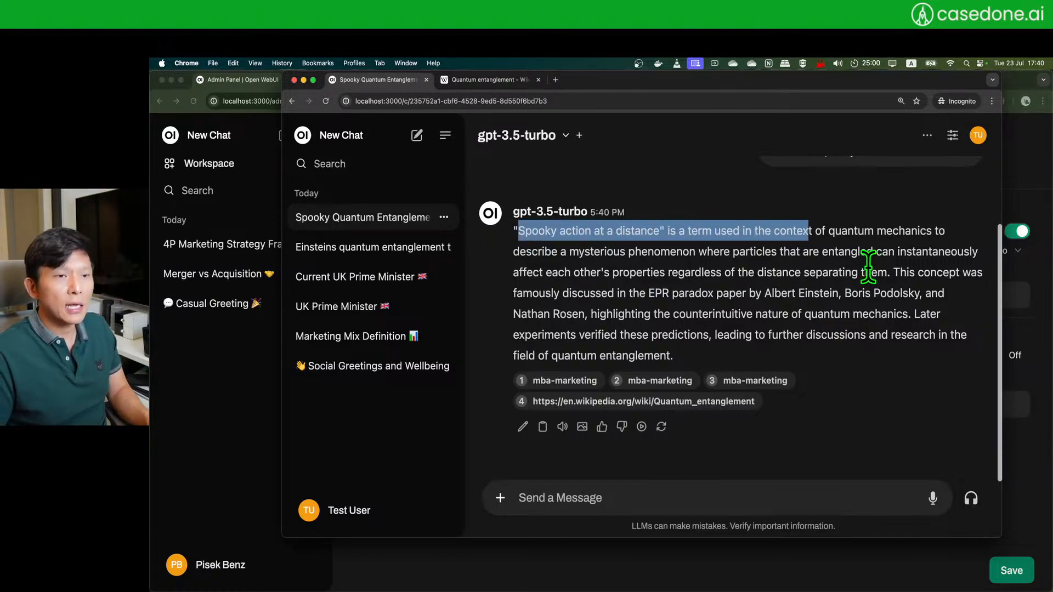
pyautogui.click(868, 266)
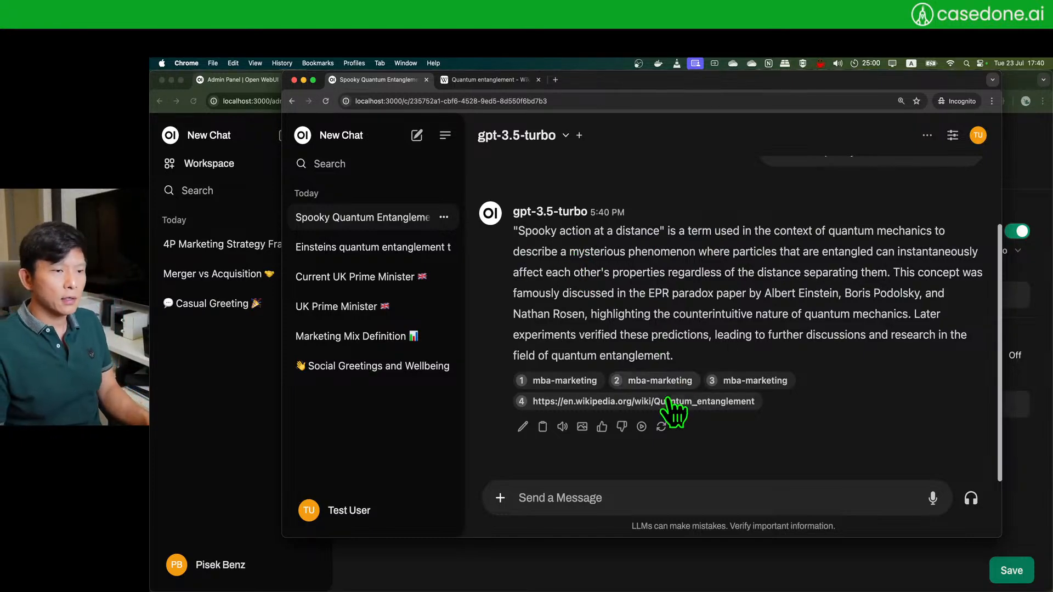
pyautogui.click(661, 427)
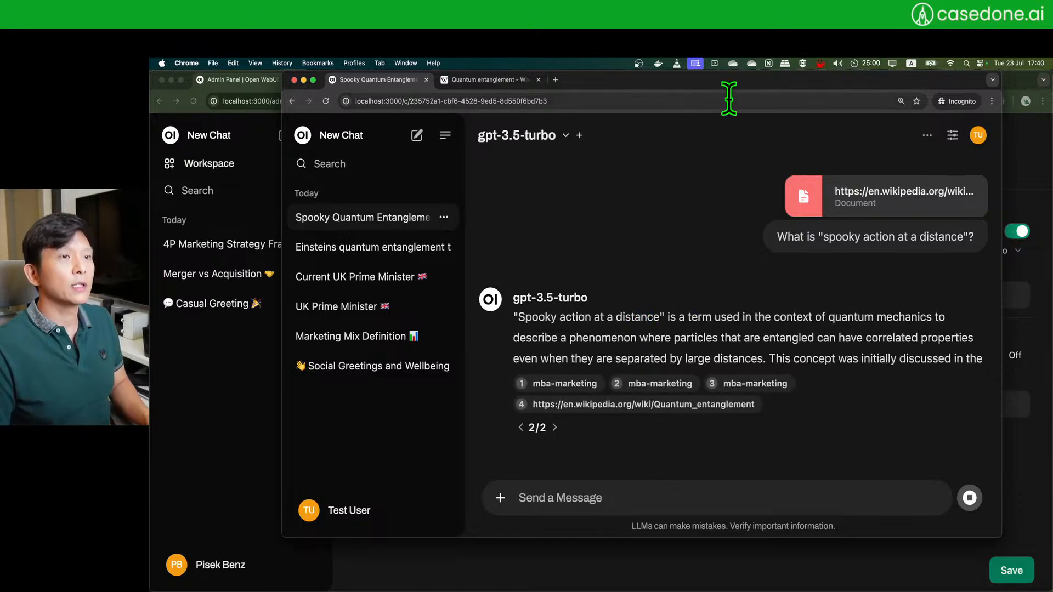
pyautogui.moveTo(732, 81); pyautogui.dragTo(732, 114)
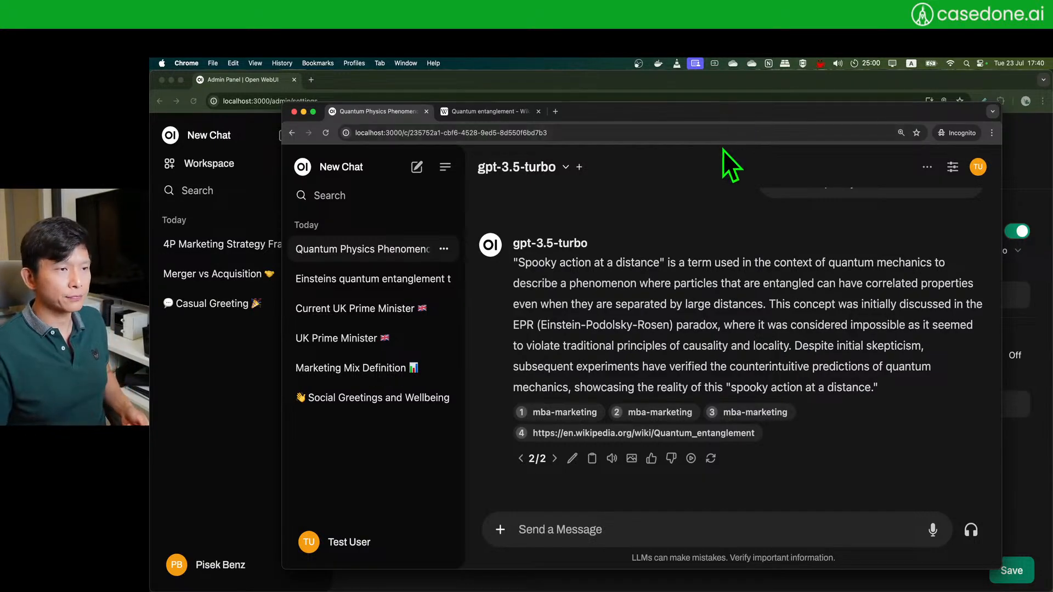
pyautogui.moveTo(728, 114); pyautogui.dragTo(712, 118)
pyautogui.click(484, 534)
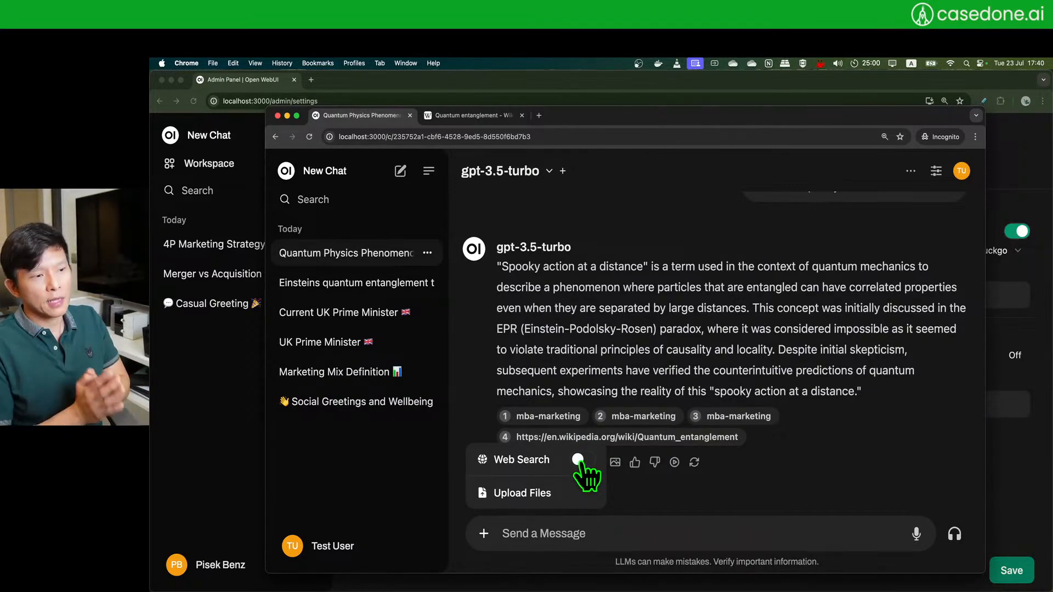
# - Close the web search and upload menu and nudge the chat window right
pyautogui.click(689, 321)
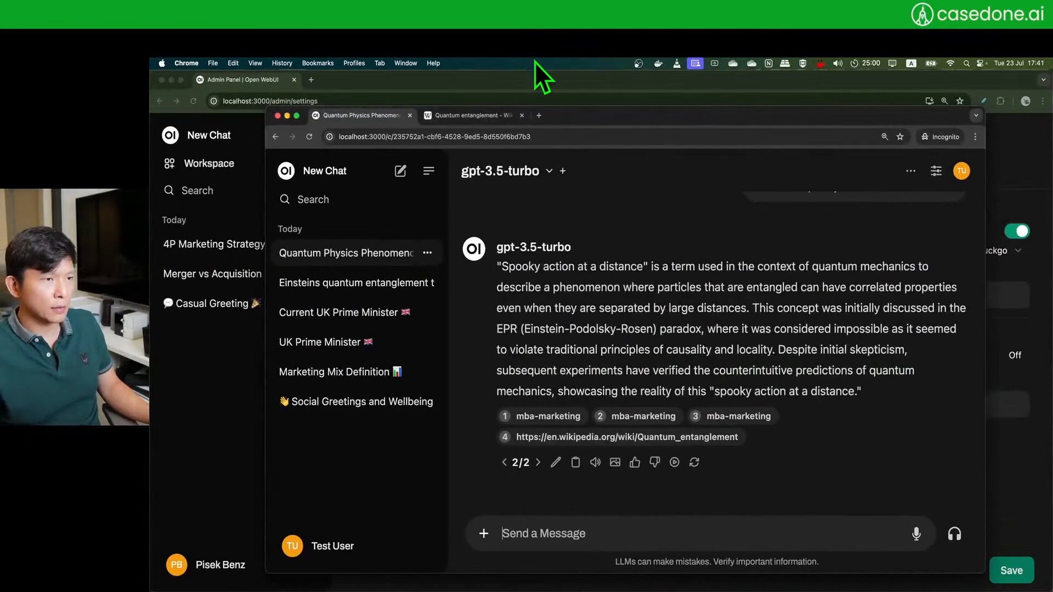
pyautogui.moveTo(545, 124); pyautogui.dragTo(581, 123)
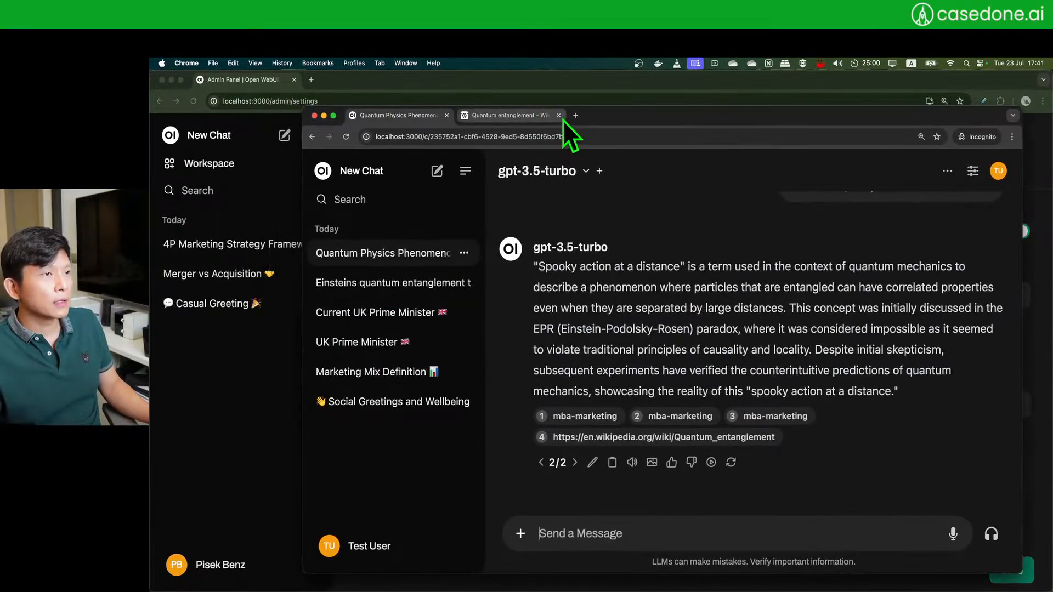
# - Save the admin panel's Images settings with DALL·E 3 at 1024x1024
pyautogui.click(558, 115)
pyautogui.click(372, 92)
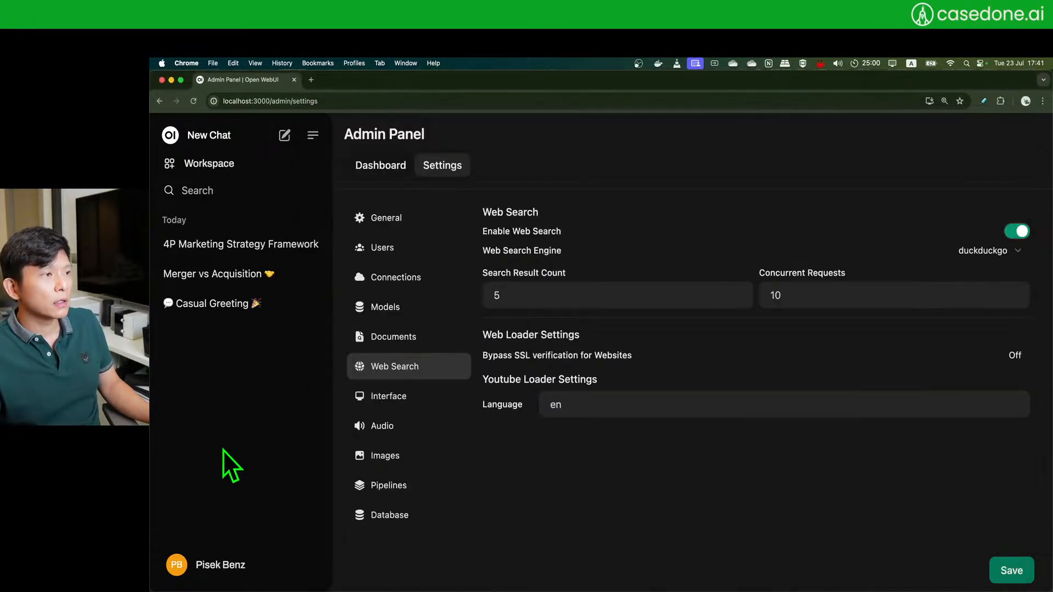
pyautogui.click(208, 575)
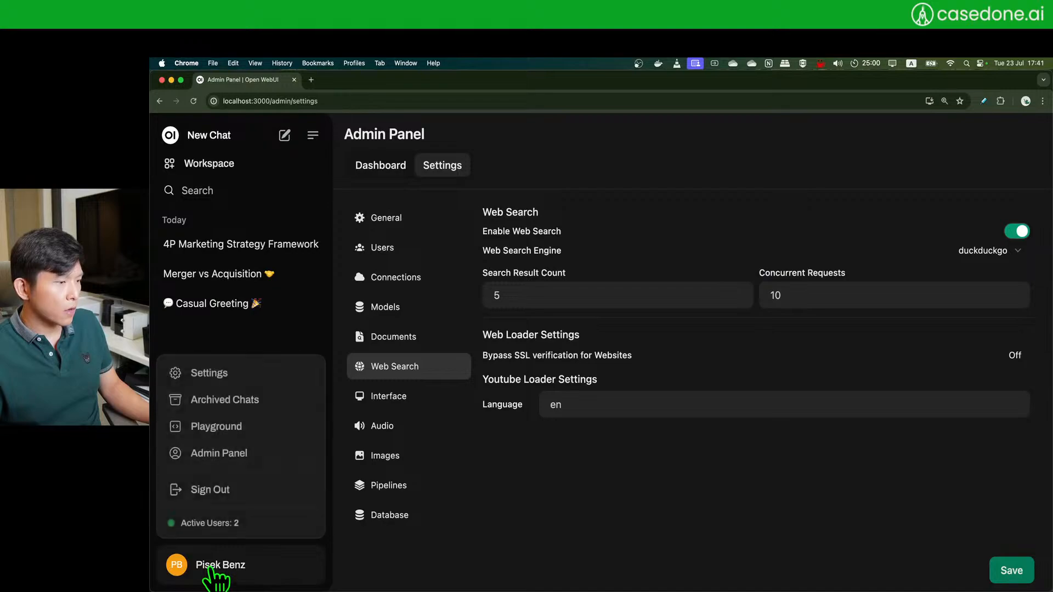
pyautogui.click(242, 458)
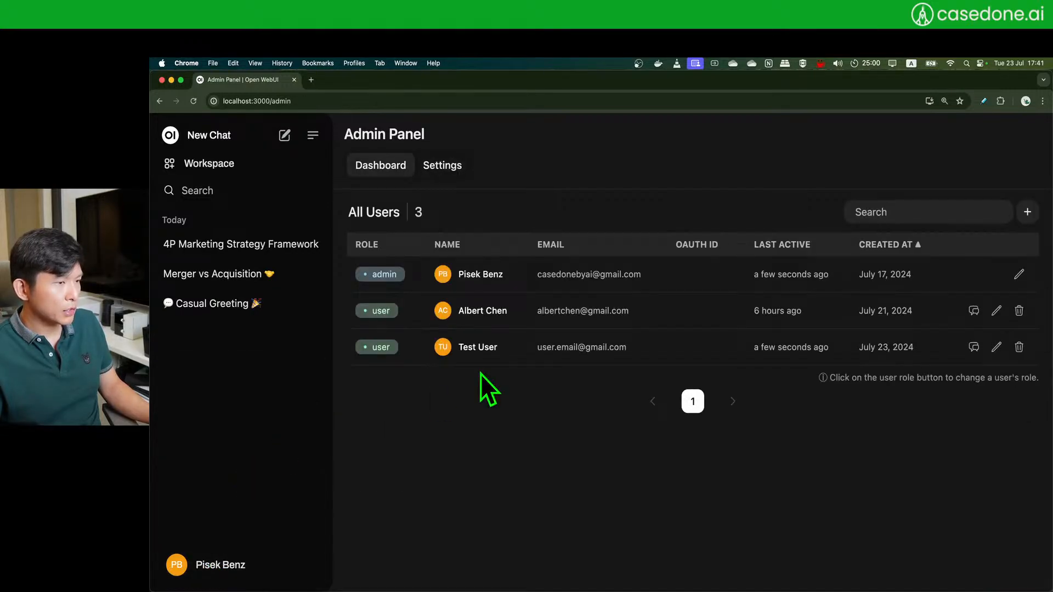
pyautogui.click(442, 165)
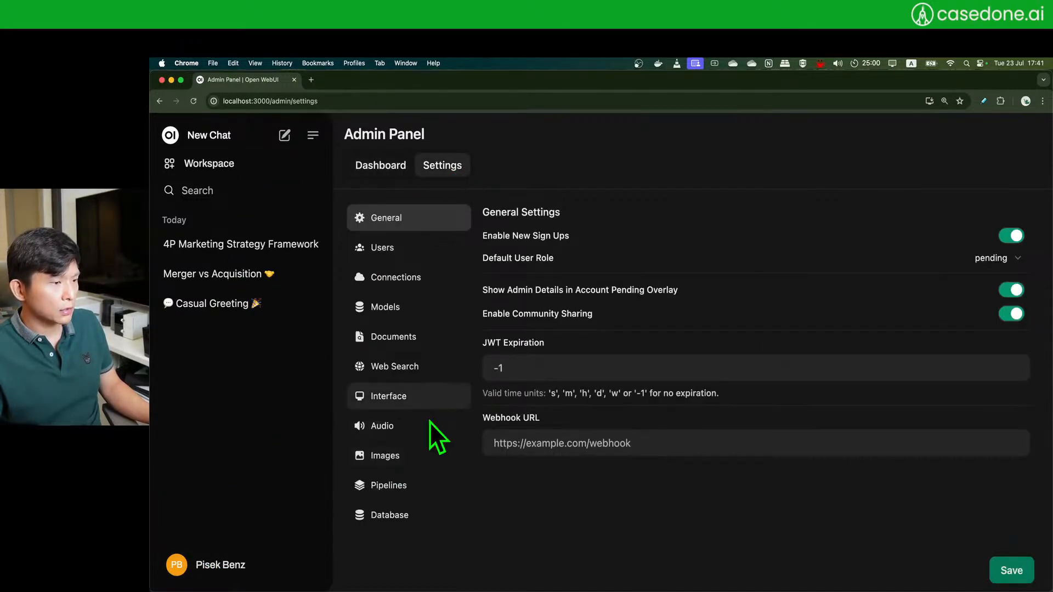
pyautogui.click(410, 459)
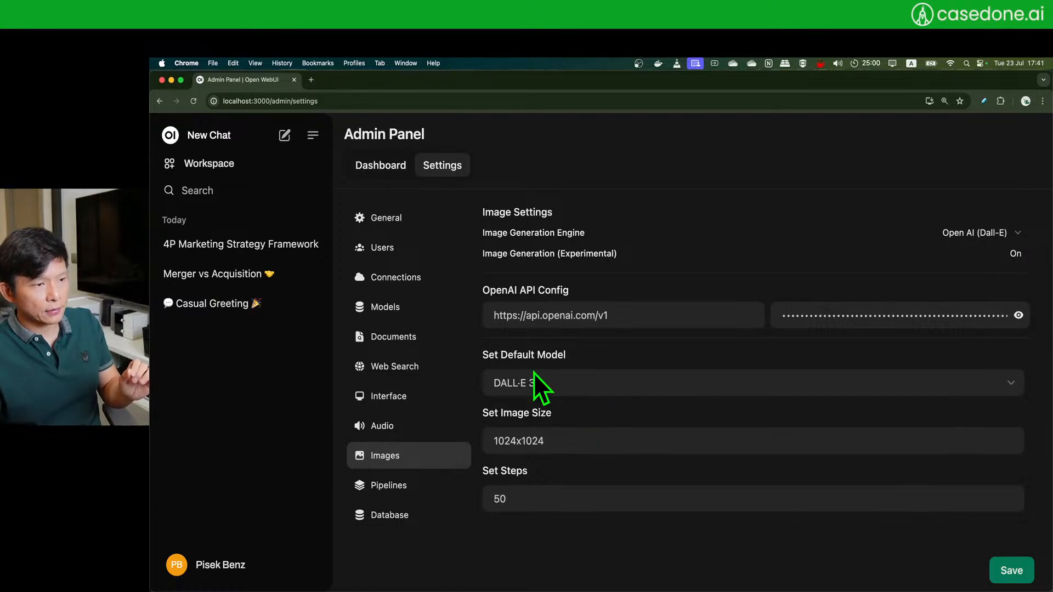
pyautogui.click(1011, 581)
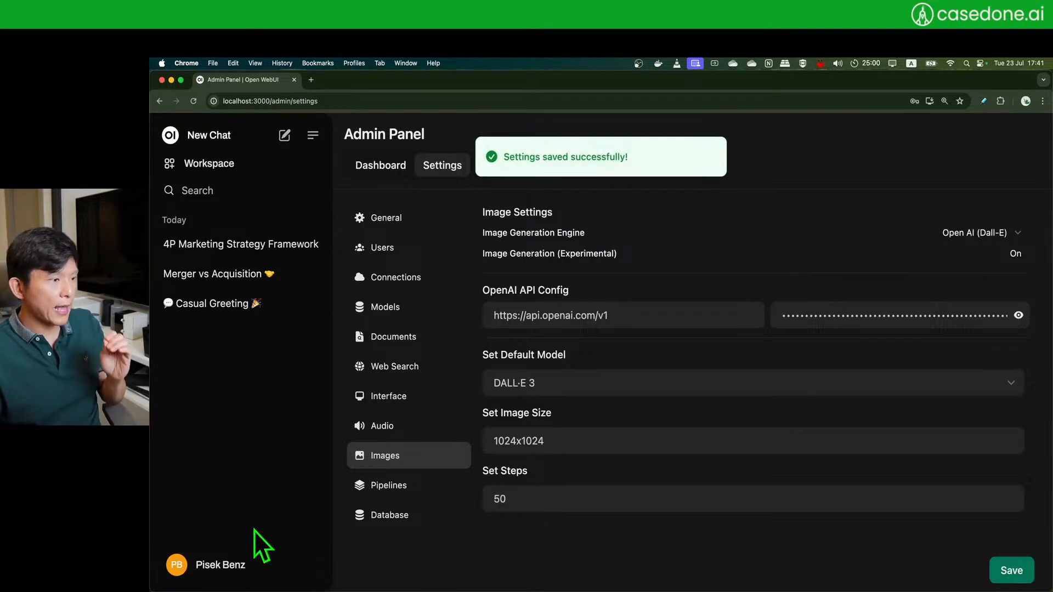
pyautogui.click(234, 168)
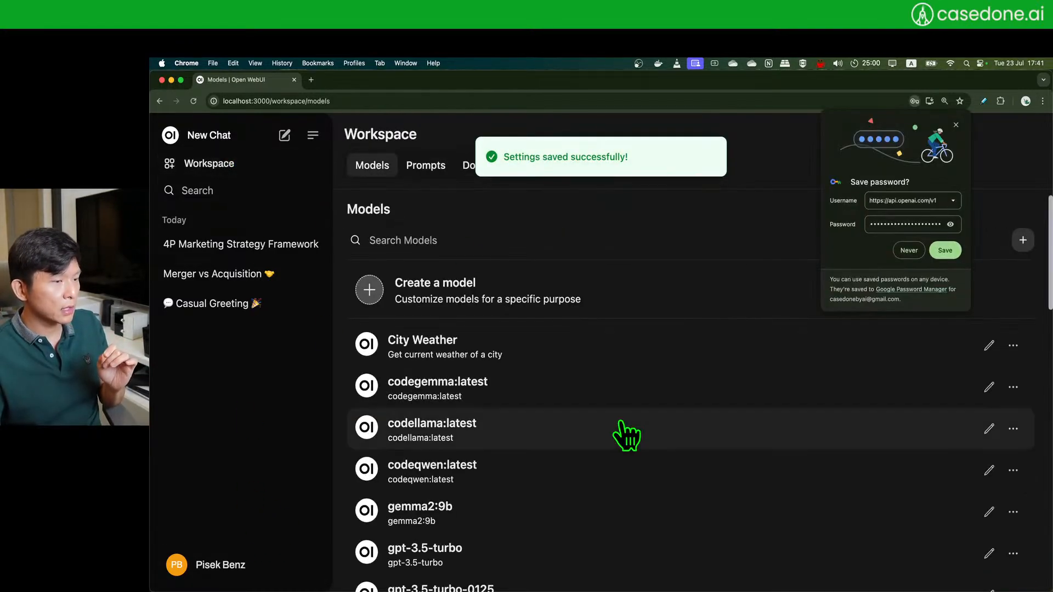
# - Browse the Workspace Prompts list, dismissing Chrome's password popup and leaving the new-prompt form unsaved
pyautogui.click(427, 167)
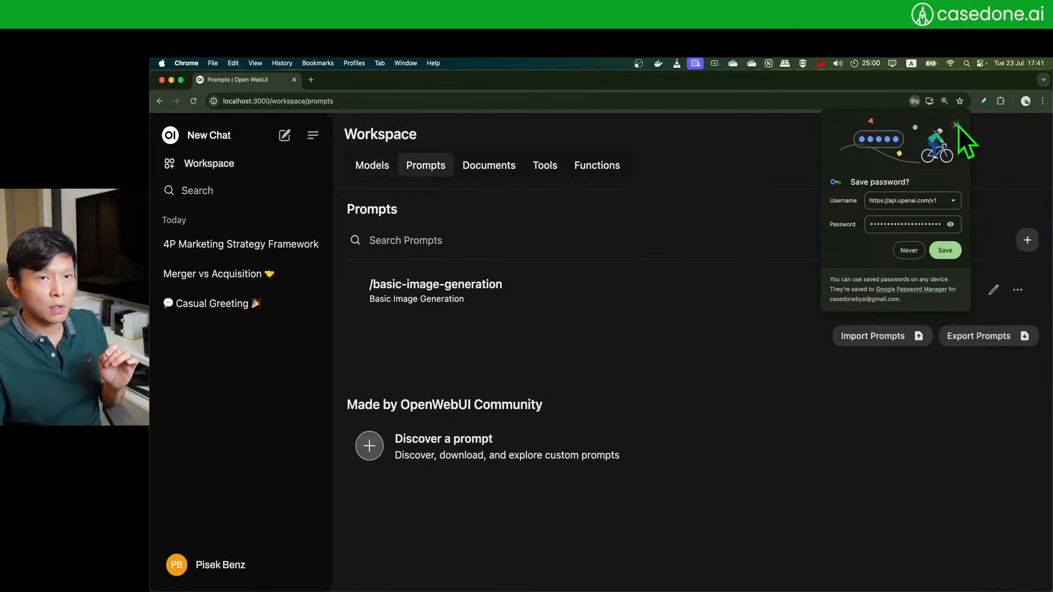
pyautogui.click(957, 125)
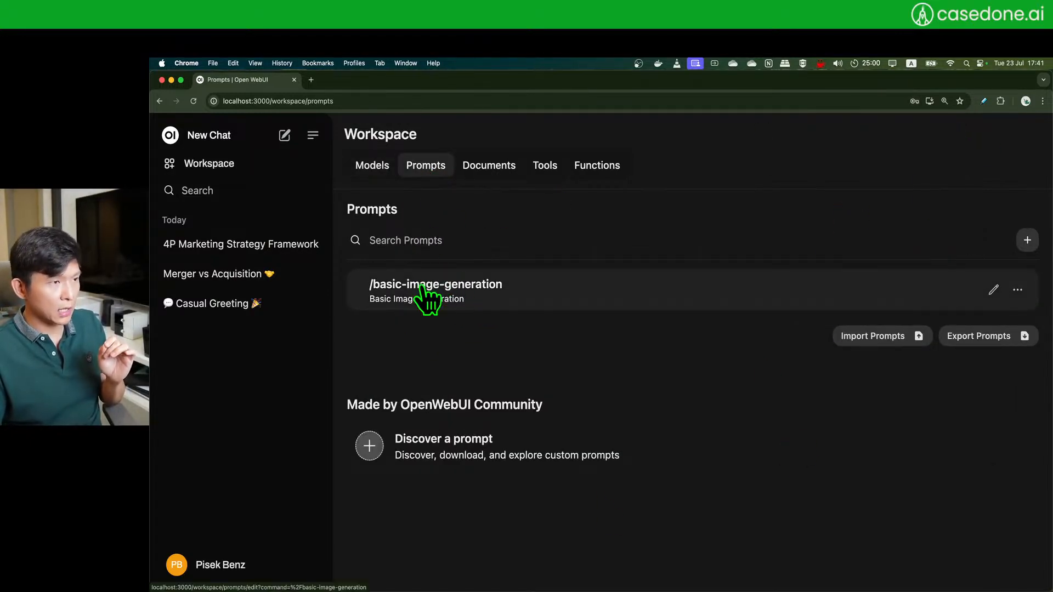
pyautogui.click(223, 175)
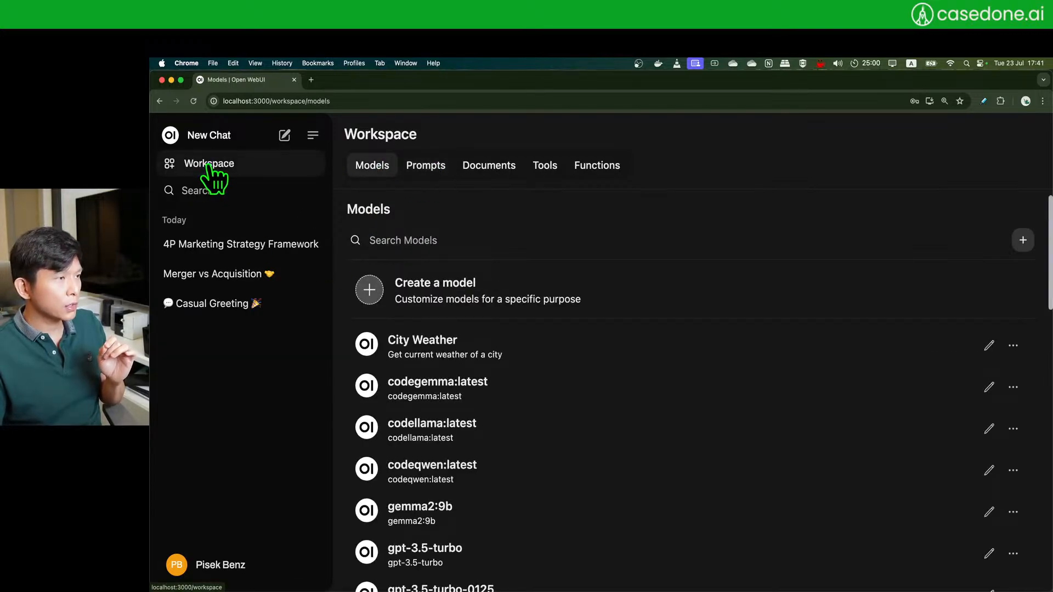
pyautogui.click(431, 175)
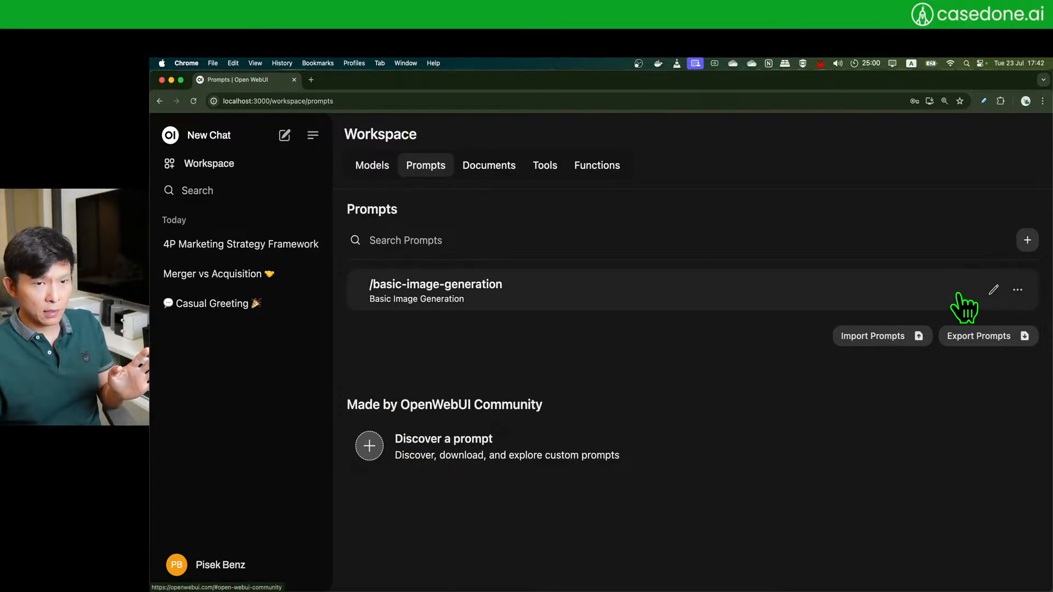
pyautogui.click(1027, 240)
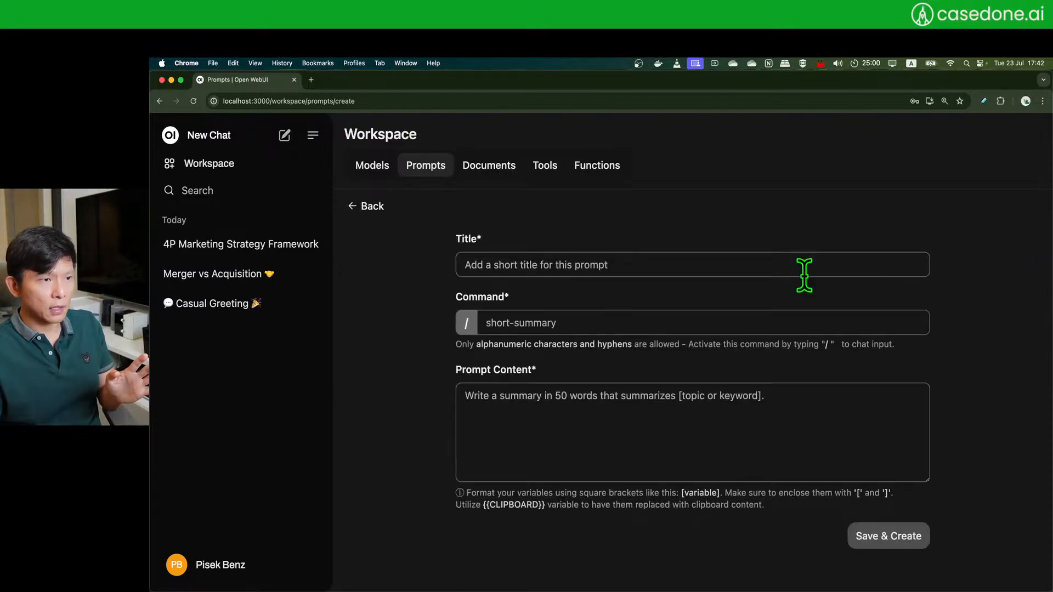
pyautogui.click(355, 209)
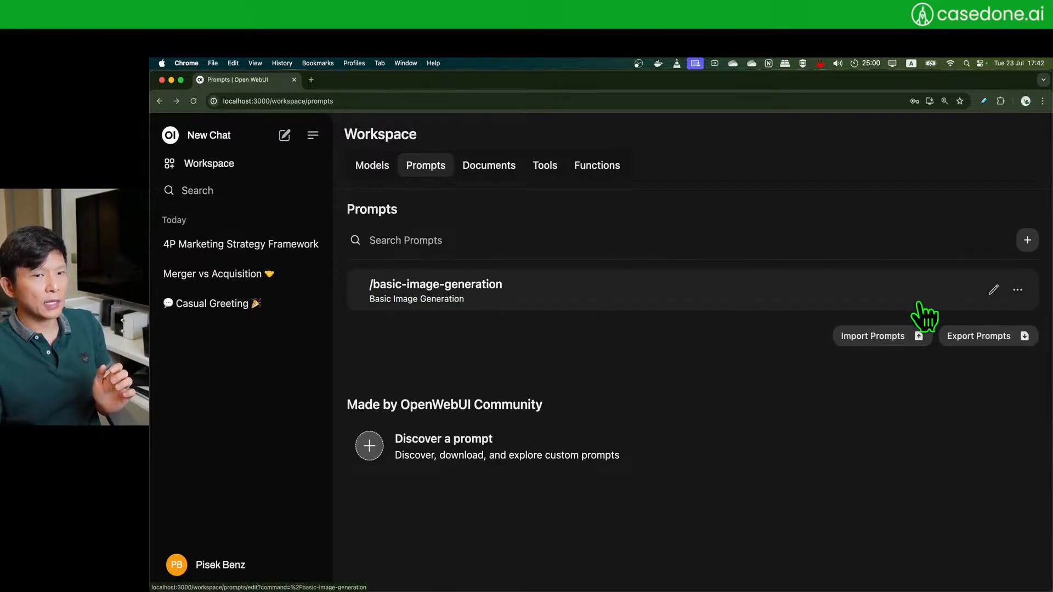
# - Open /basic-image-generation for editing and highlight its title and 'Repeat this text' template content
pyautogui.click(993, 290)
pyautogui.moveTo(666, 266); pyautogui.dragTo(395, 272)
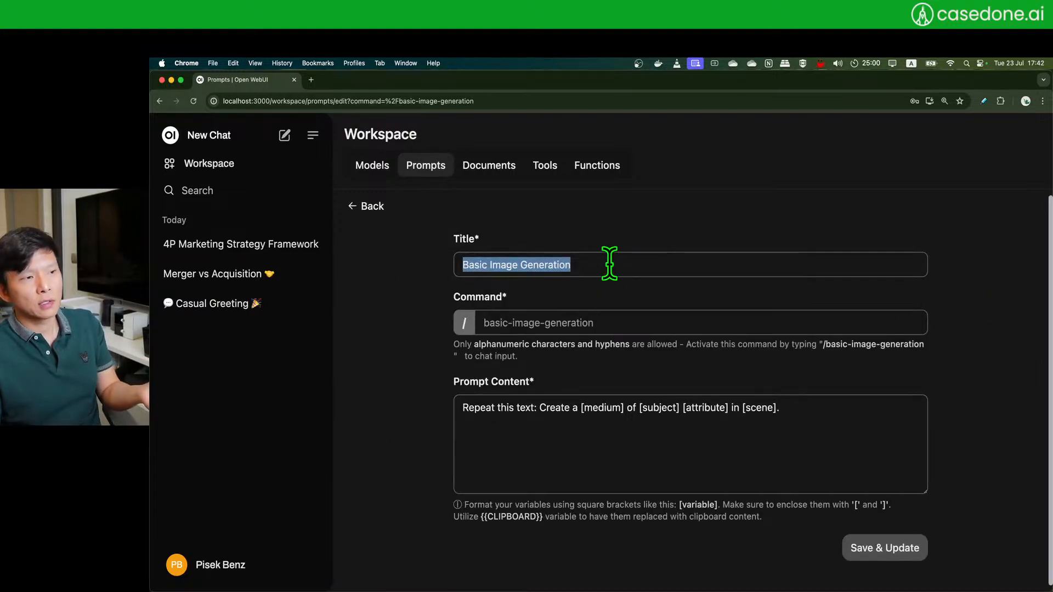
pyautogui.click(609, 263)
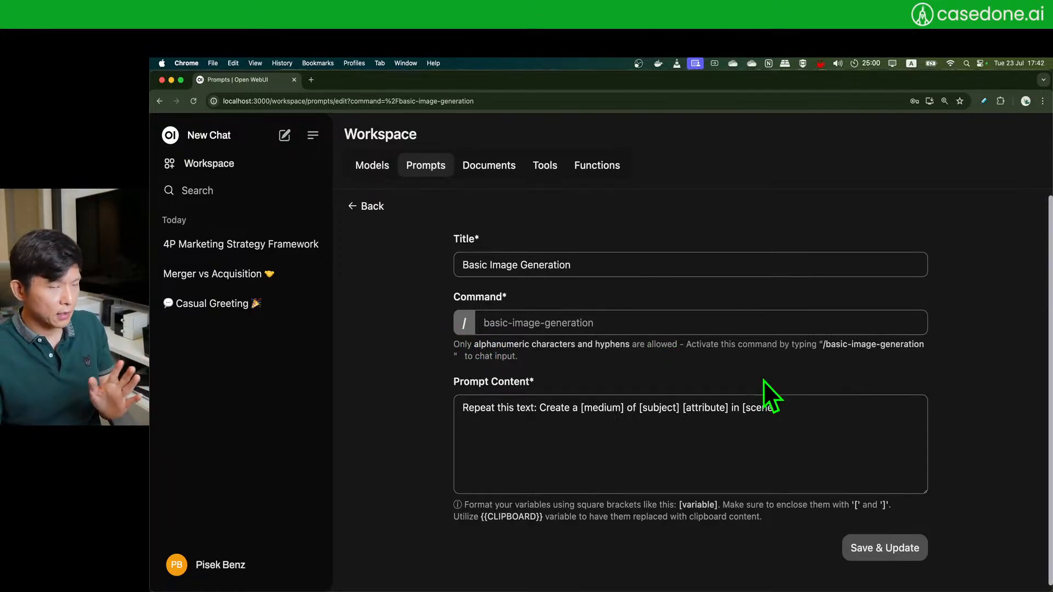
pyautogui.moveTo(816, 416); pyautogui.dragTo(431, 407)
pyautogui.click(708, 448)
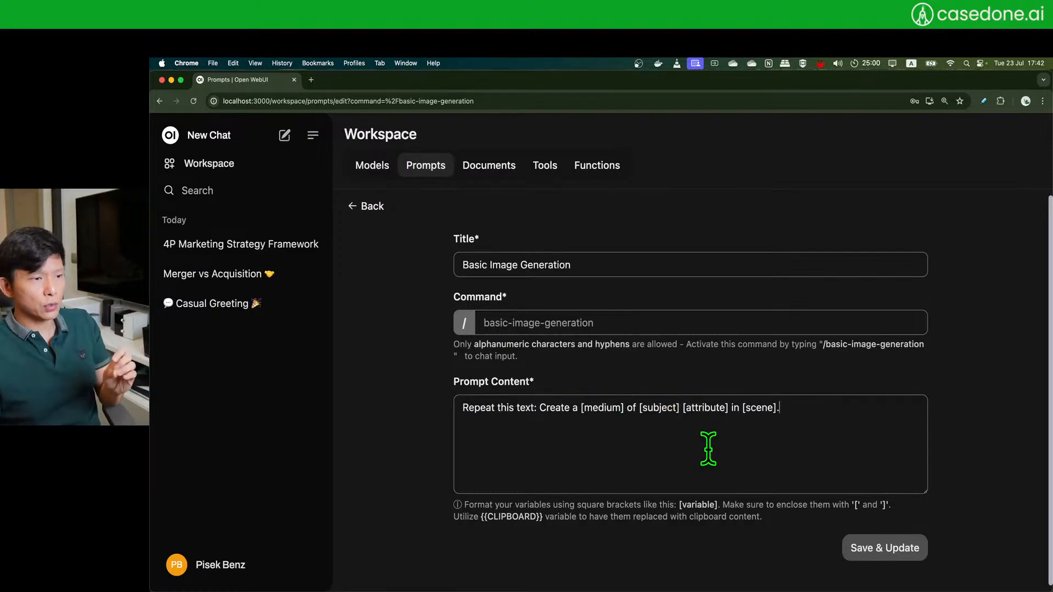
pyautogui.moveTo(461, 413); pyautogui.dragTo(573, 413)
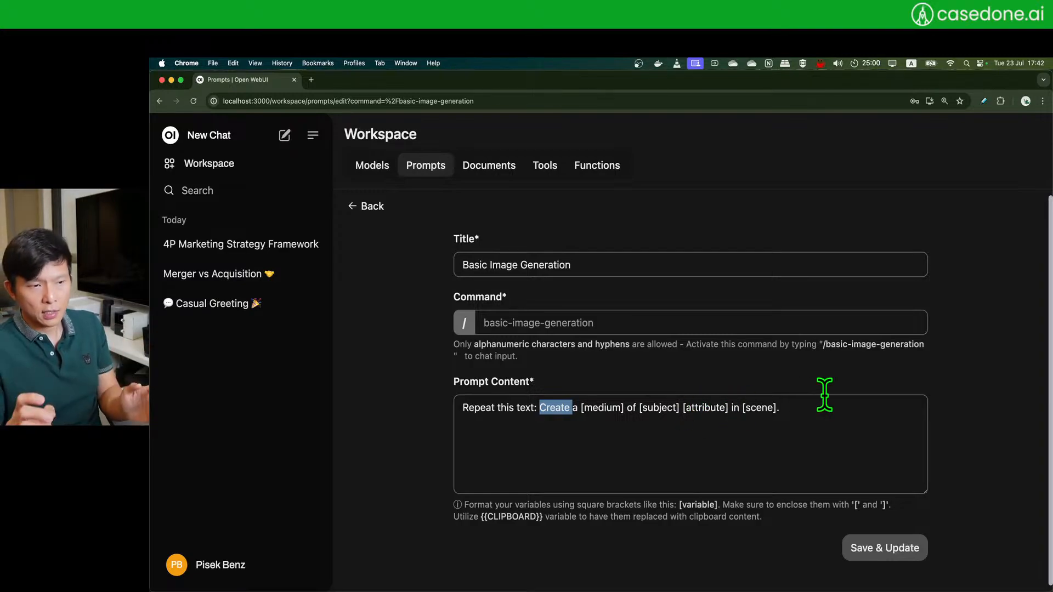
pyautogui.click(771, 409)
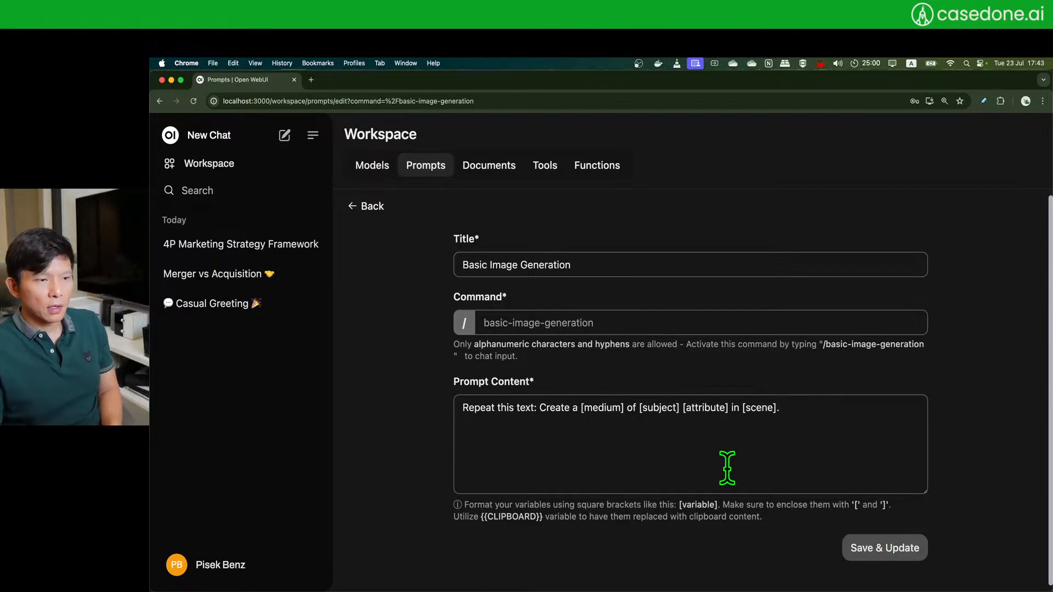
pyautogui.moveTo(534, 409); pyautogui.dragTo(429, 409)
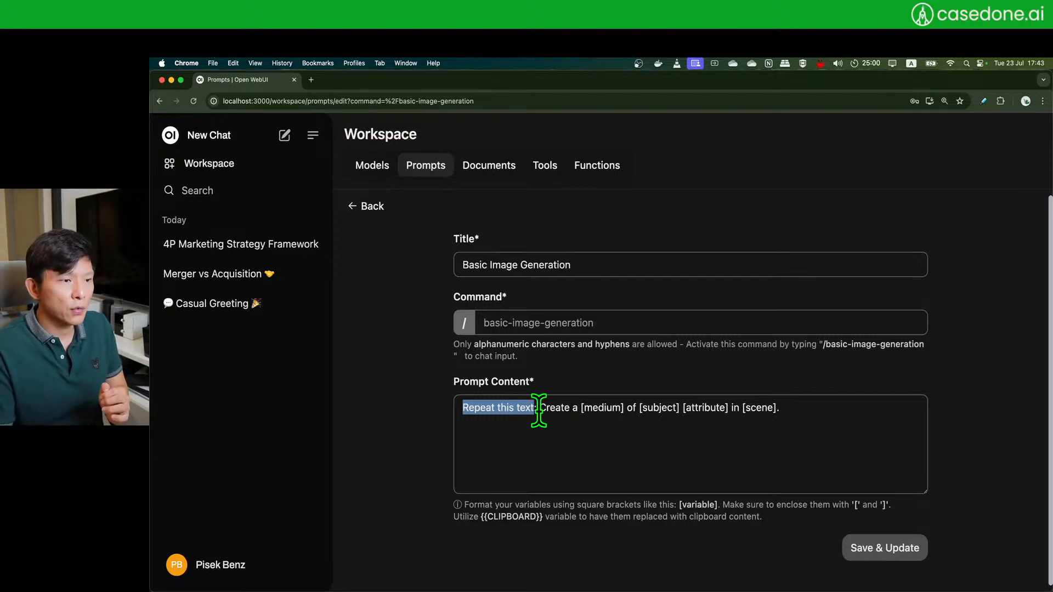
pyautogui.moveTo(539, 410); pyautogui.dragTo(828, 407)
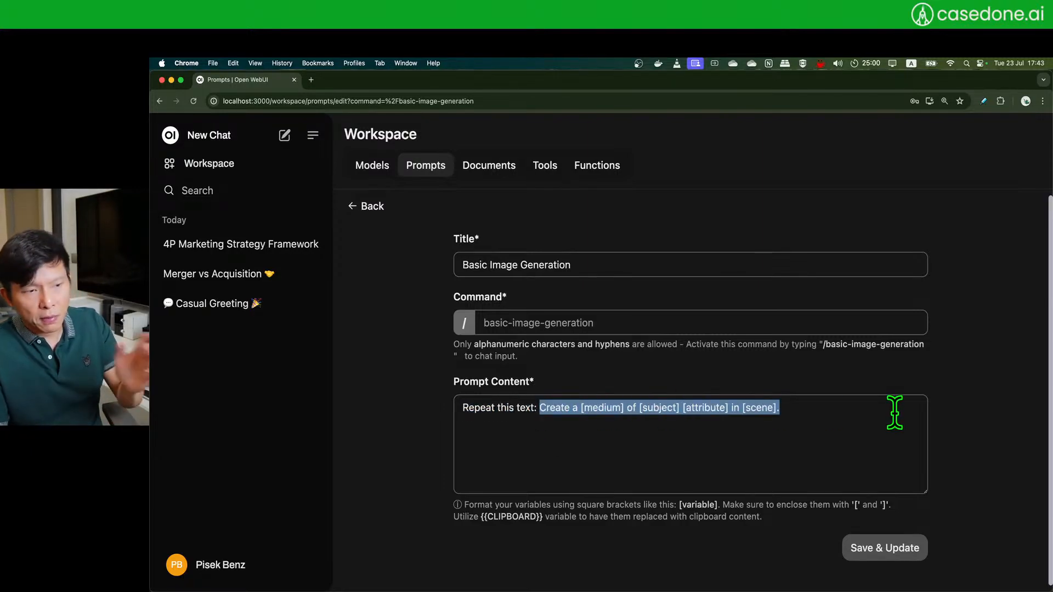
pyautogui.click(592, 439)
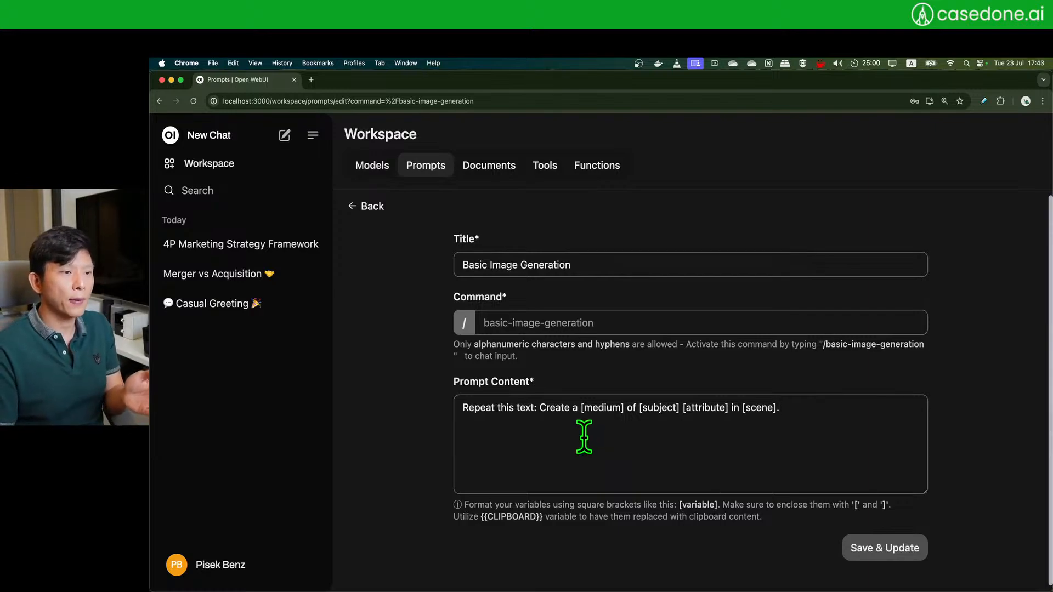
pyautogui.moveTo(539, 410); pyautogui.dragTo(463, 408)
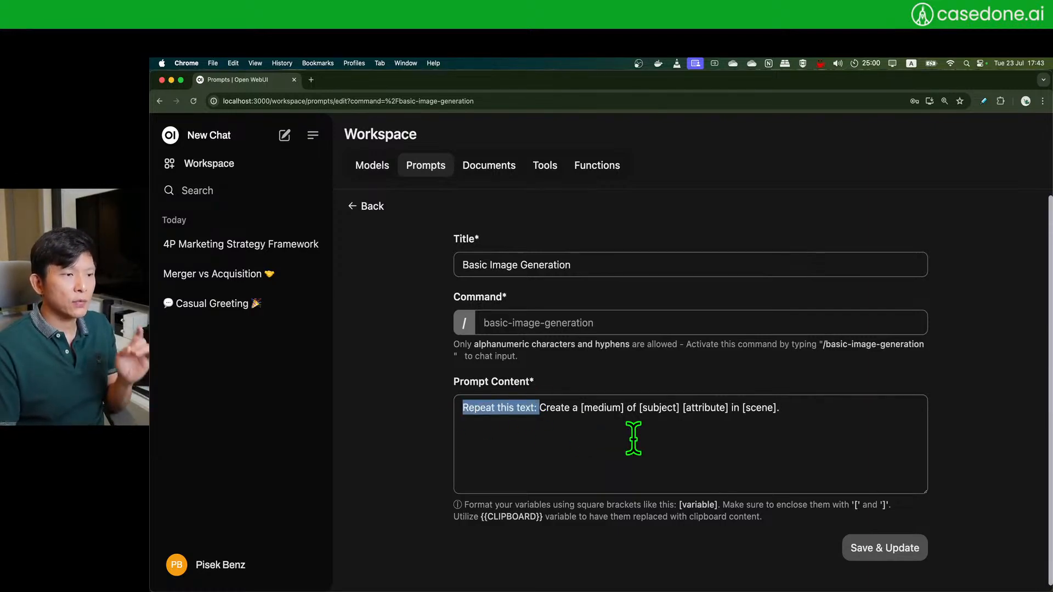
pyautogui.click(627, 436)
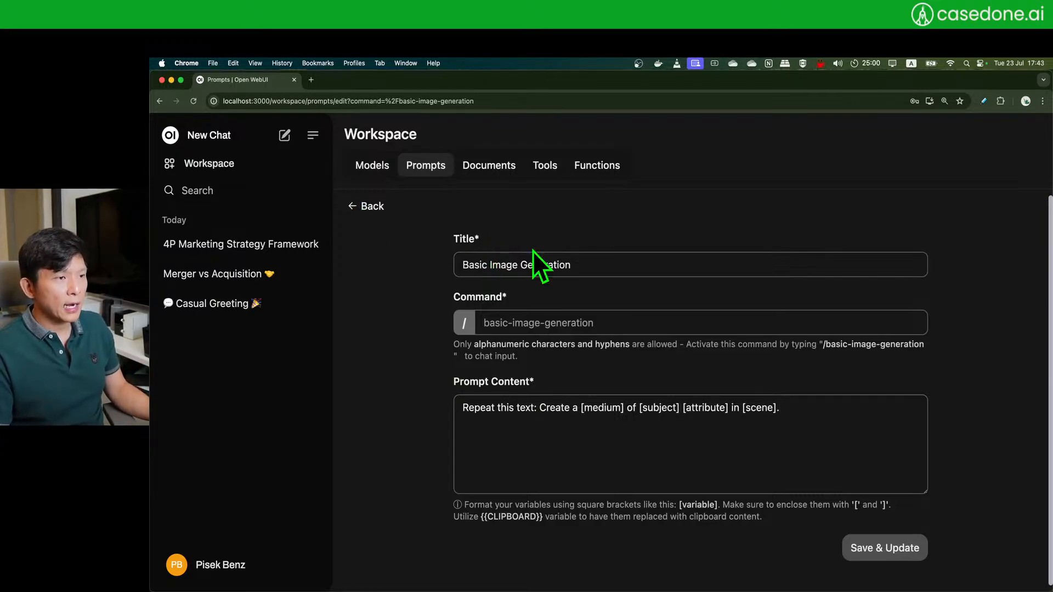
# - Leave the prompt editor, abandon a new prompt form, and bring Test User's window forward
pyautogui.click(363, 209)
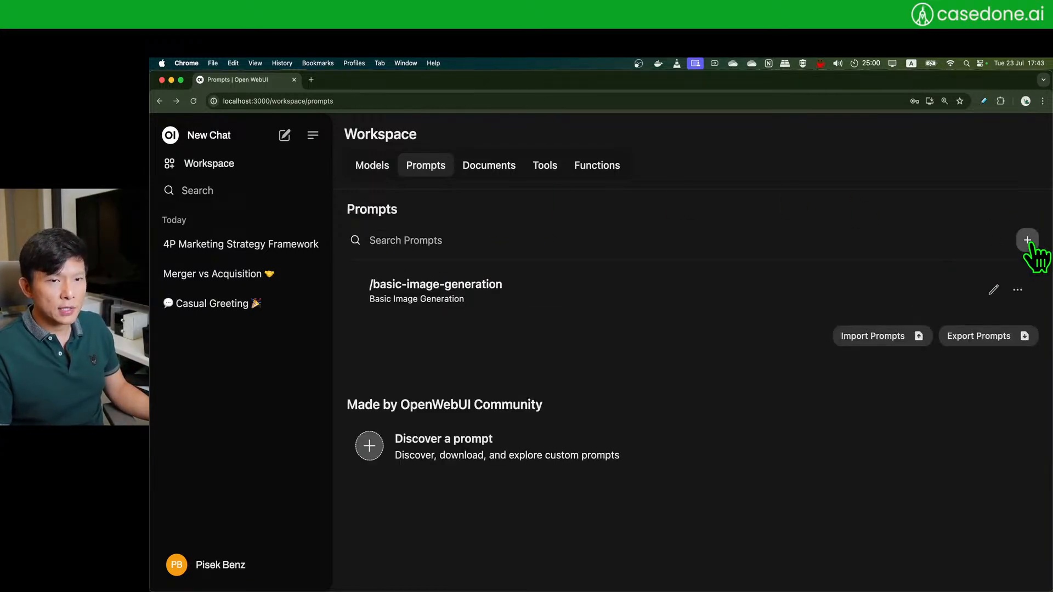
pyautogui.click(1024, 239)
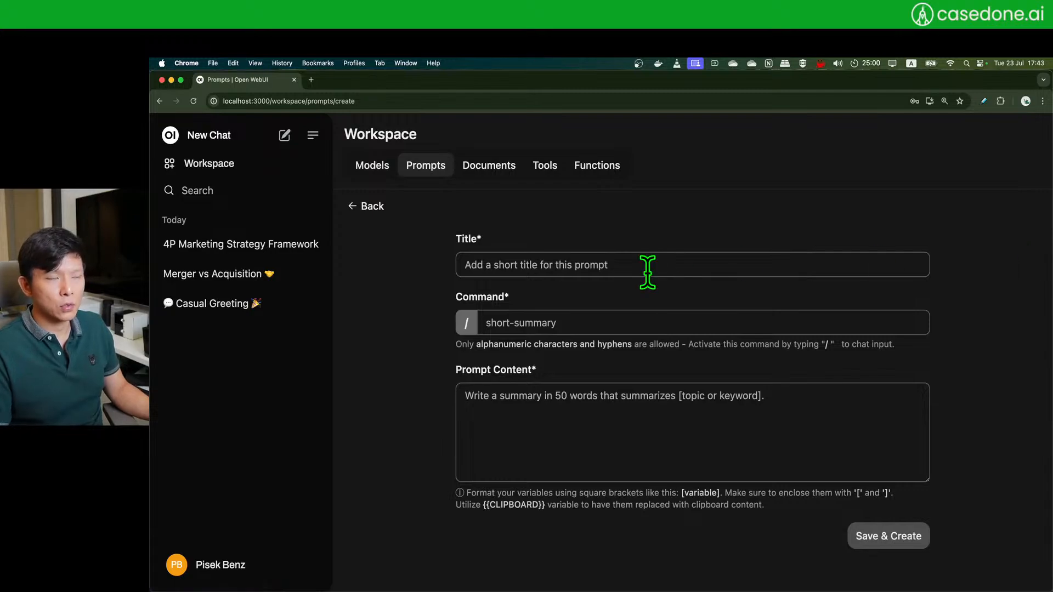
pyautogui.click(577, 413)
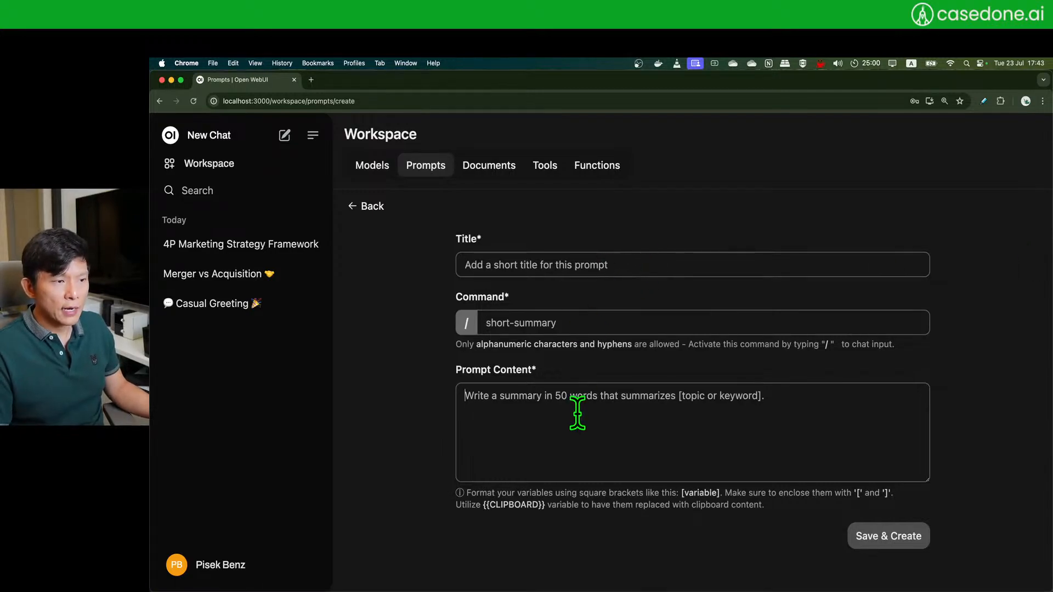
pyautogui.click(354, 207)
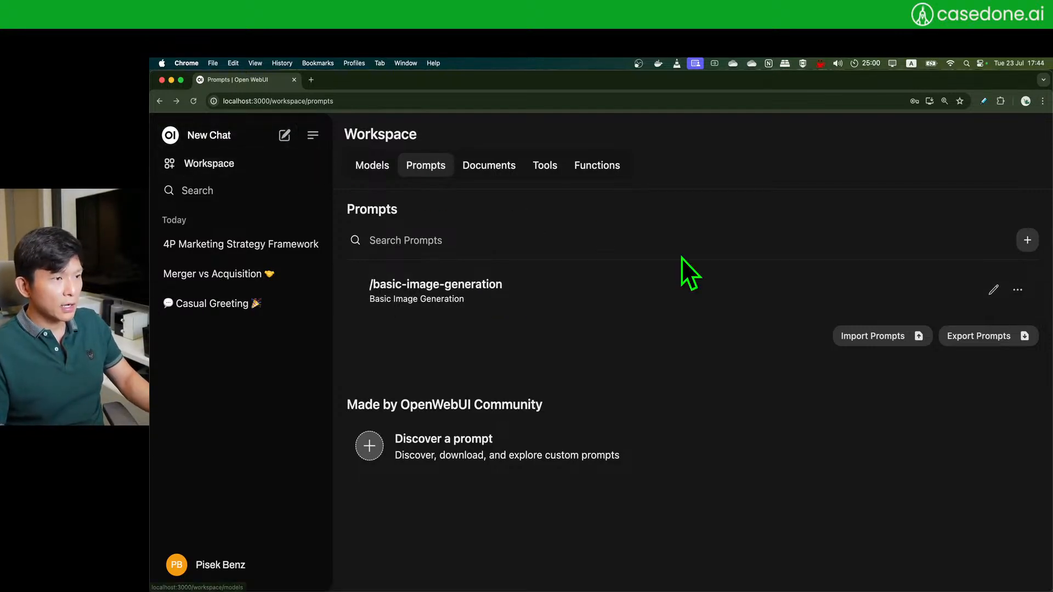
pyautogui.press('super+grave')
# - In Test User's maximized window, start a gpt-4o chat and type / to list prompts
pyautogui.click(437, 170)
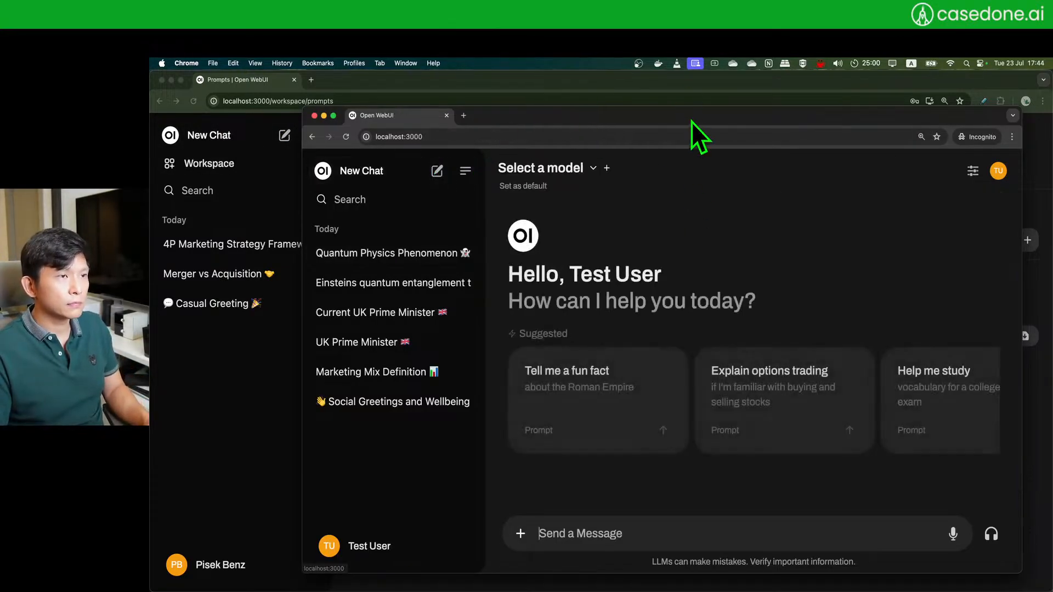
pyautogui.moveTo(692, 122); pyautogui.dragTo(679, 108)
pyautogui.moveTo(591, 109); pyautogui.dragTo(616, 106)
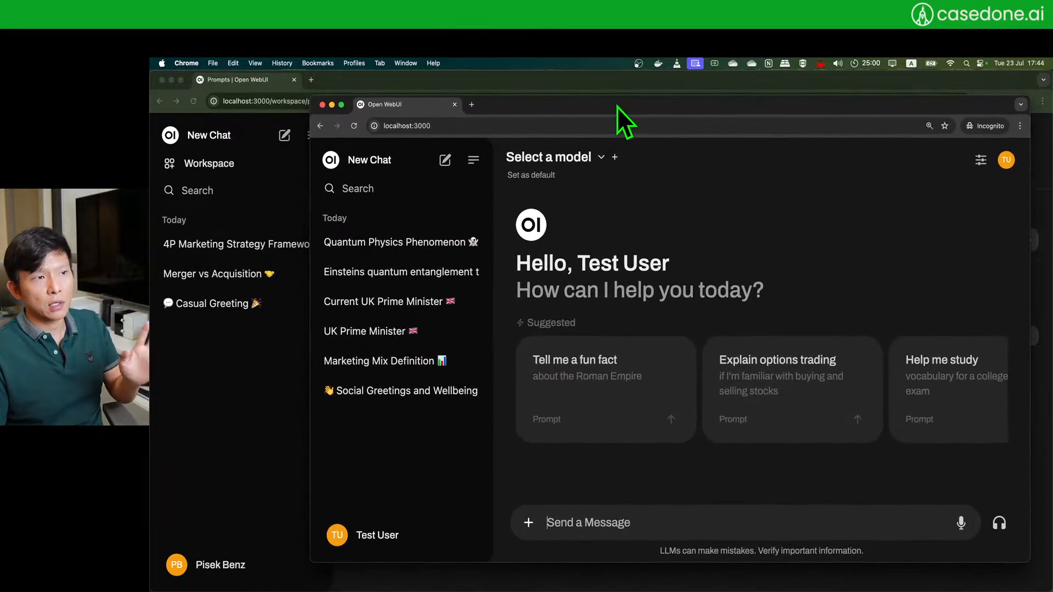
pyautogui.doubleClick(633, 108)
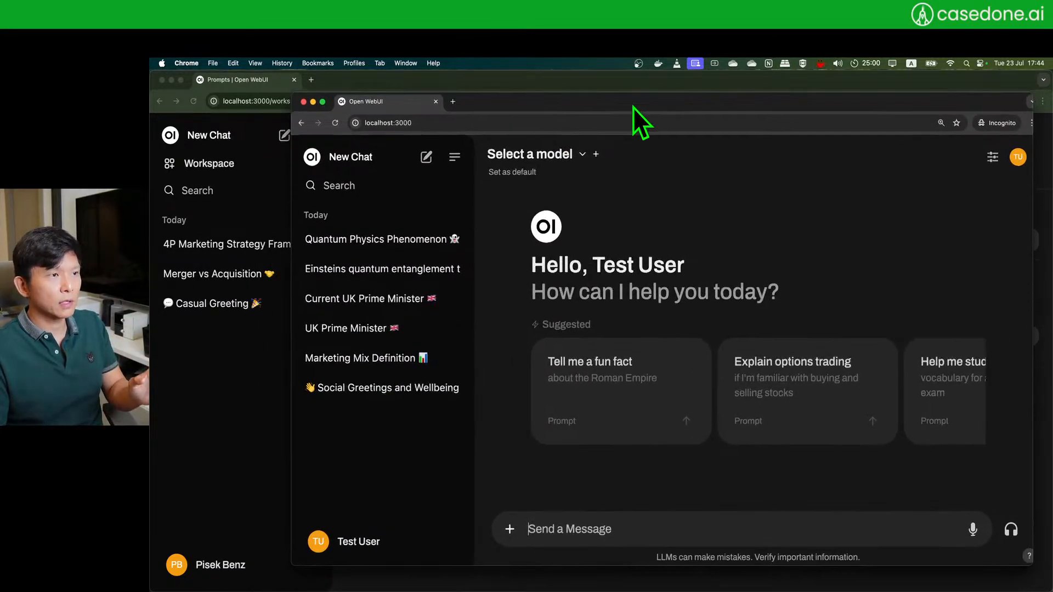
pyautogui.click(412, 134)
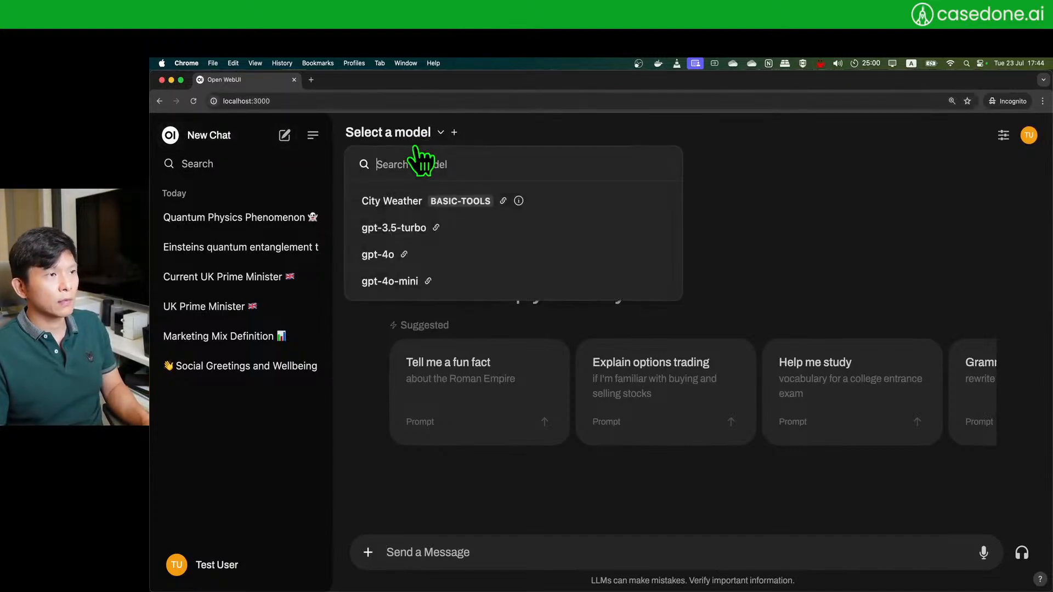
pyautogui.click(480, 261)
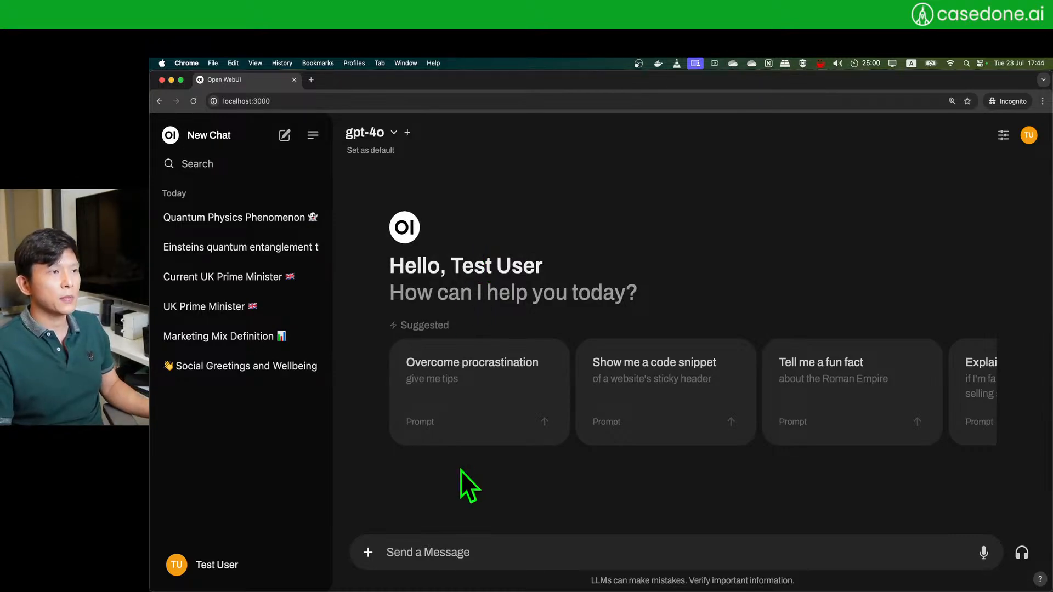
pyautogui.click(425, 552)
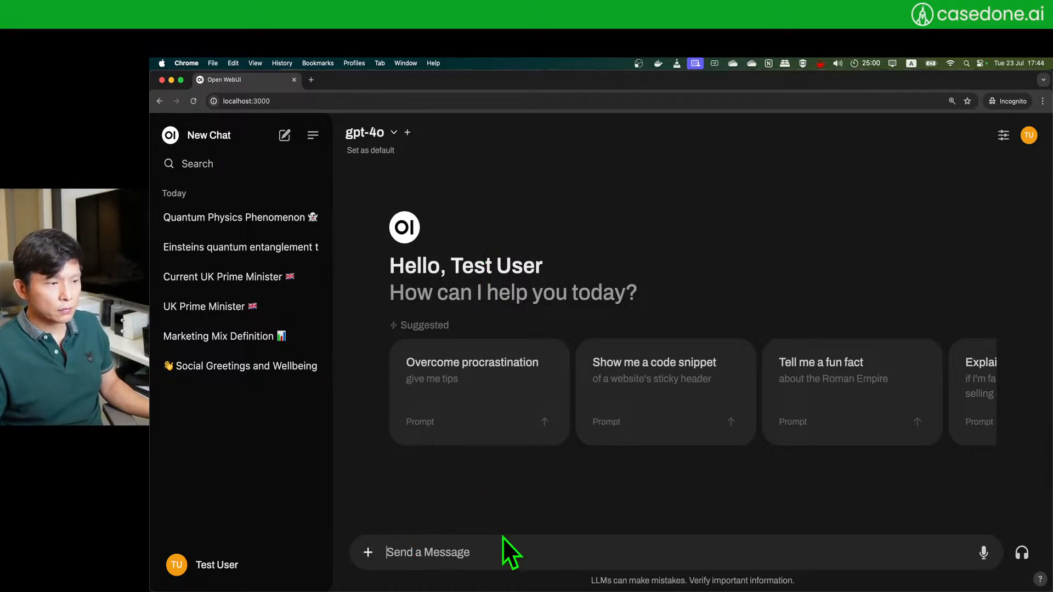
pyautogui.write('/')
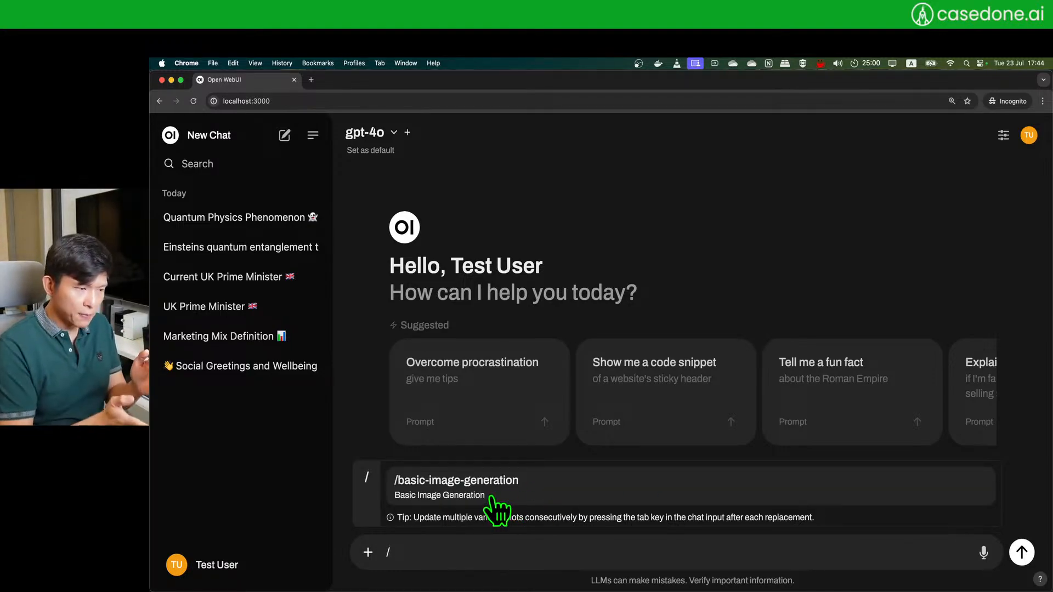
# - Insert the /basic-image-generation template, clear a botched first fill, and reinsert it
pyautogui.click(543, 500)
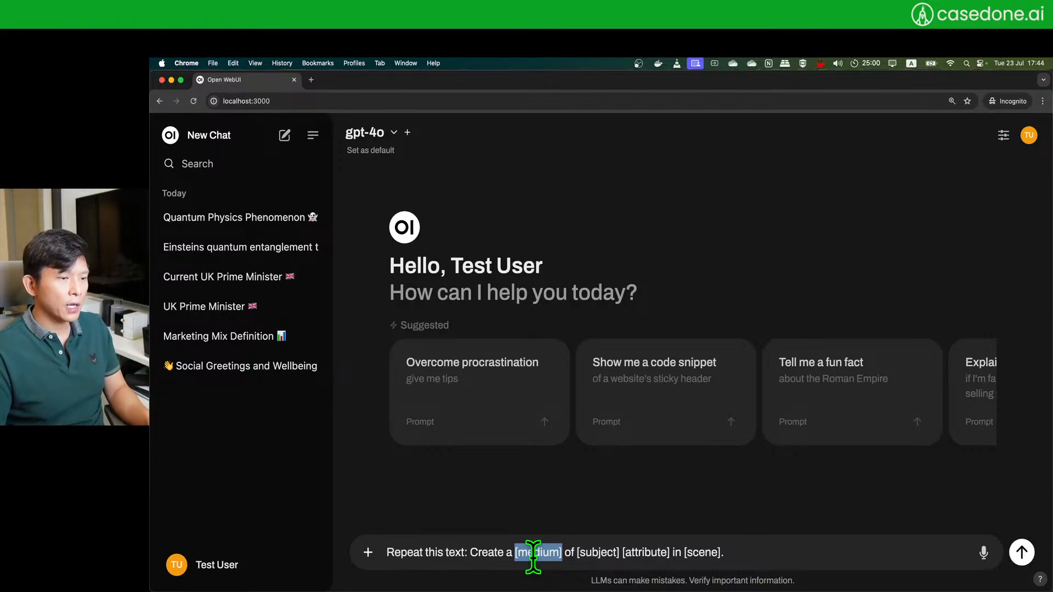
pyautogui.write('green cock')
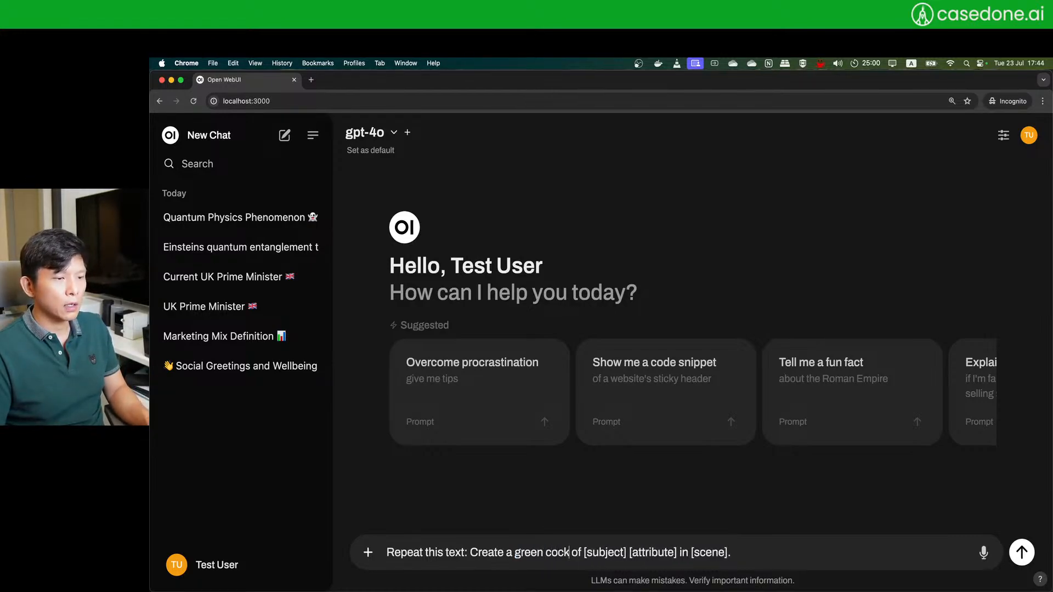
pyautogui.write('atoo')
pyautogui.press('Tab')
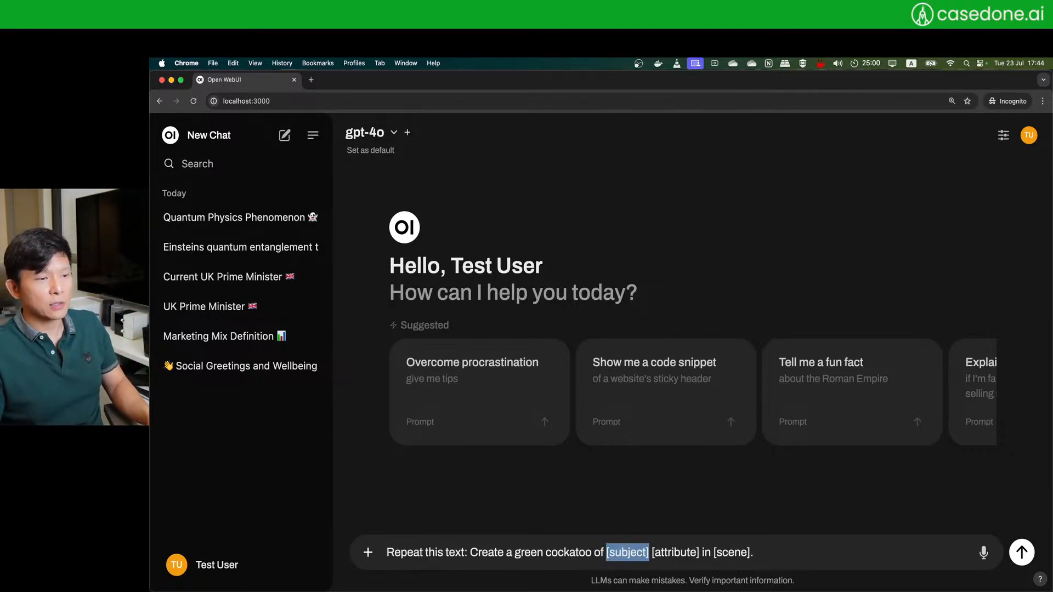
pyautogui.press('super+a')
pyautogui.press('BackSpace')
pyautogui.write('/')
pyautogui.press('Return')
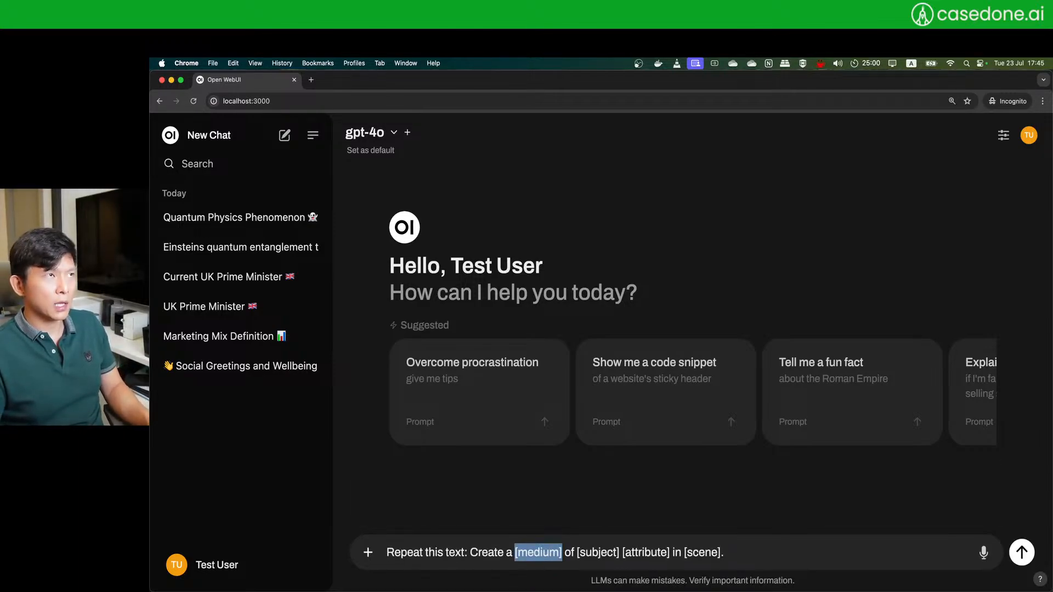
# - Fill in photograph, green cockatoo, wearing a black suit and a red bowtie, a cocktail bar, and send
pyautogui.write('photog')
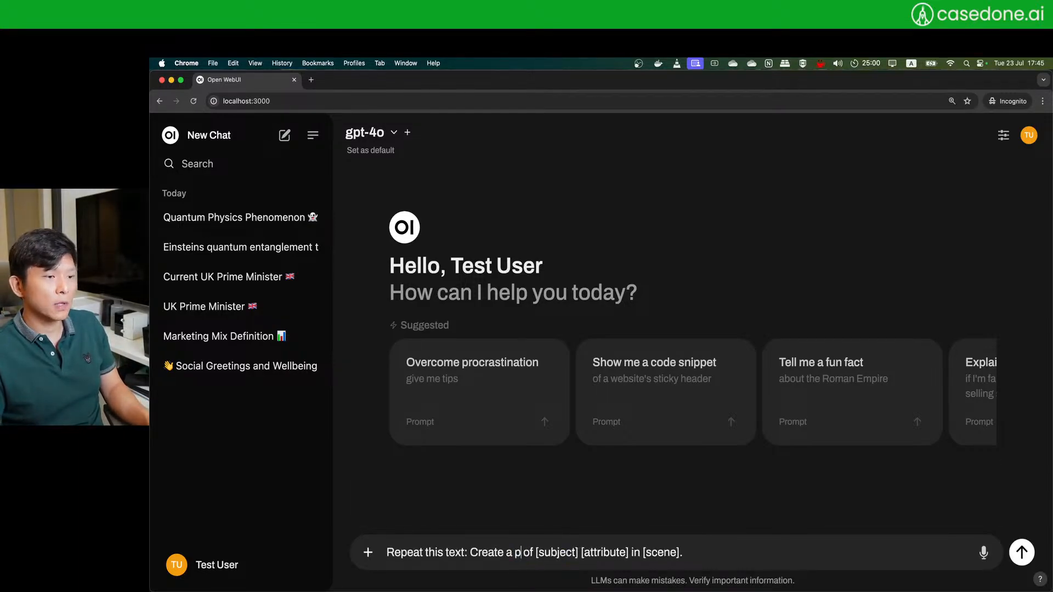
pyautogui.write('raph')
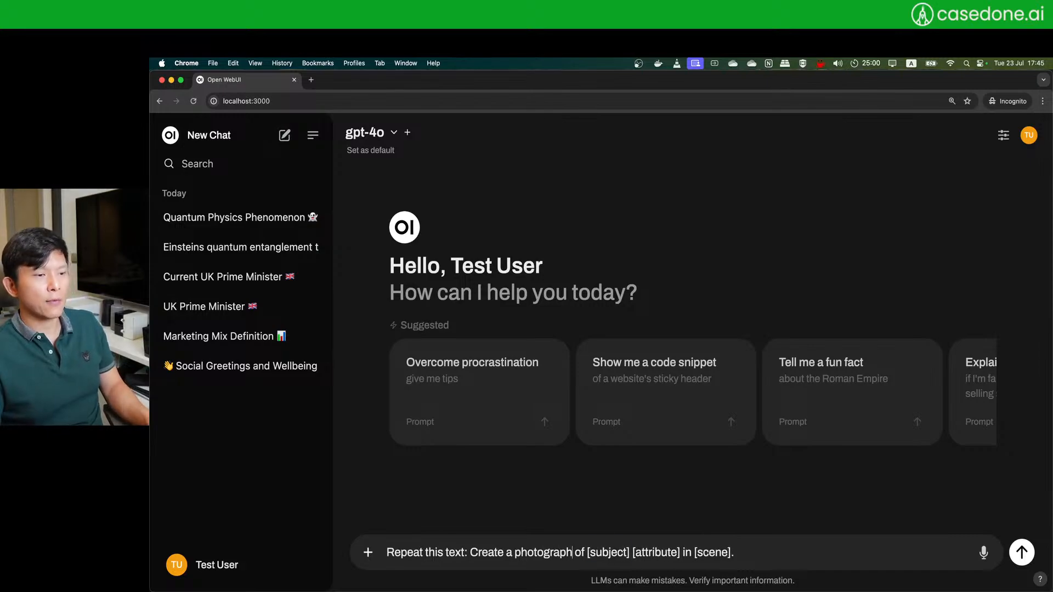
pyautogui.press('Tab')
pyautogui.write('green cockatoo')
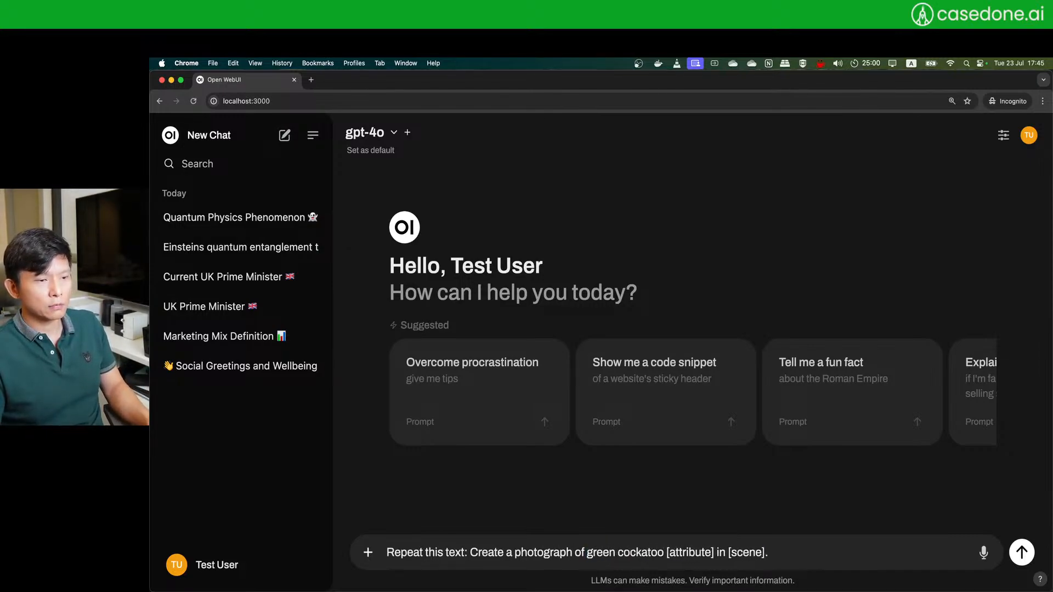
pyautogui.press('Tab')
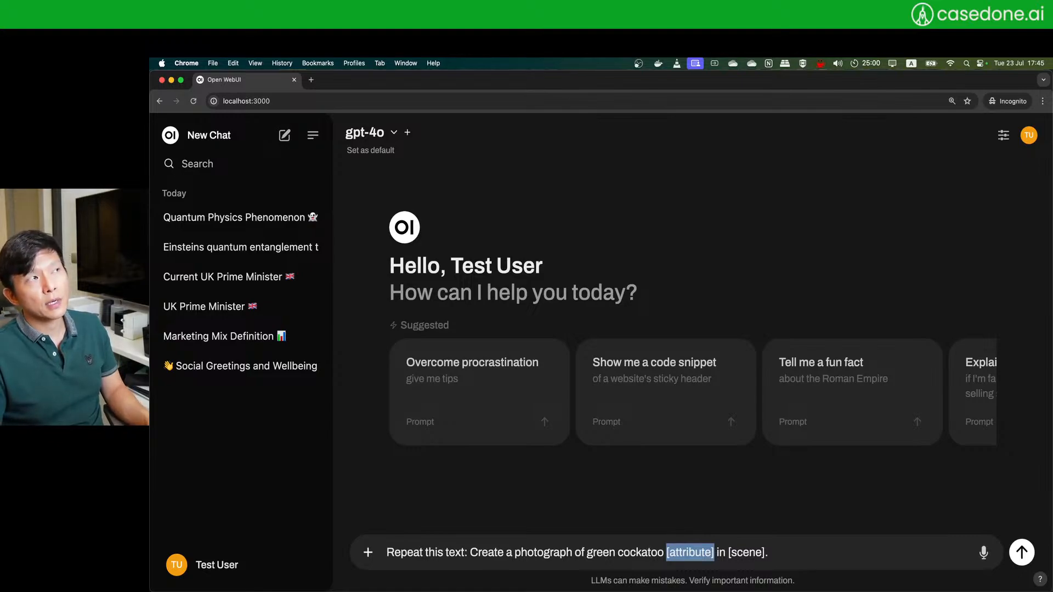
pyautogui.write('wearing a')
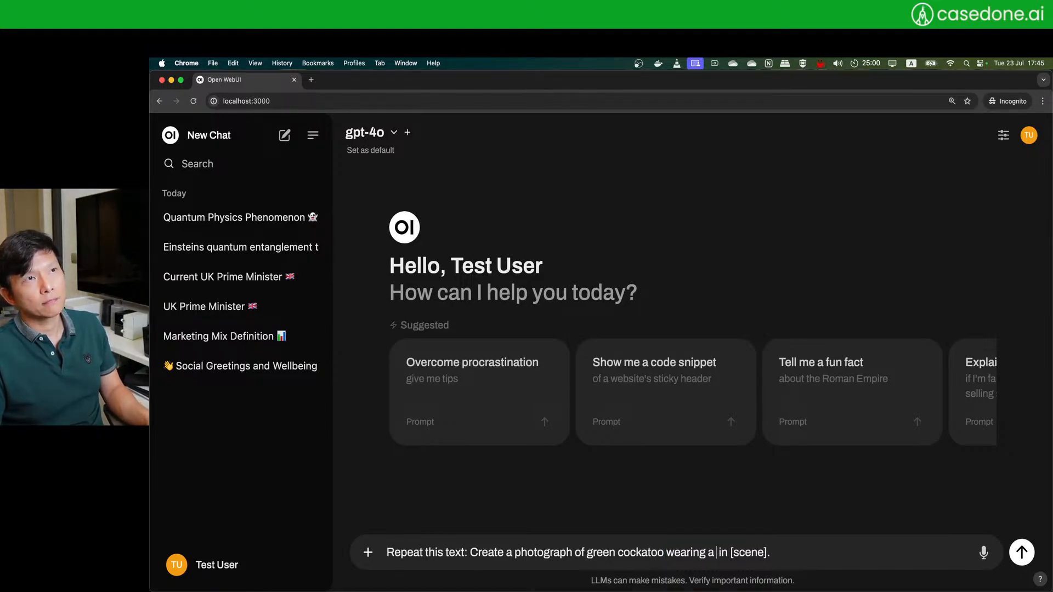
pyautogui.write(' sji')
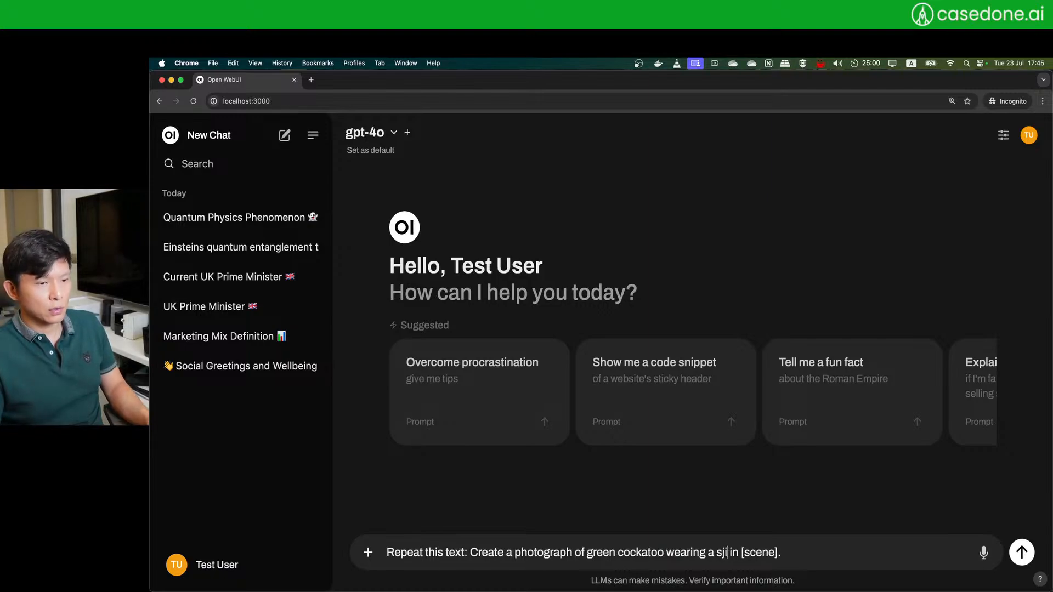
pyautogui.press('BackSpace')
pyautogui.press('BackSpace')
pyautogui.press('BackSpace')
pyautogui.write('black')
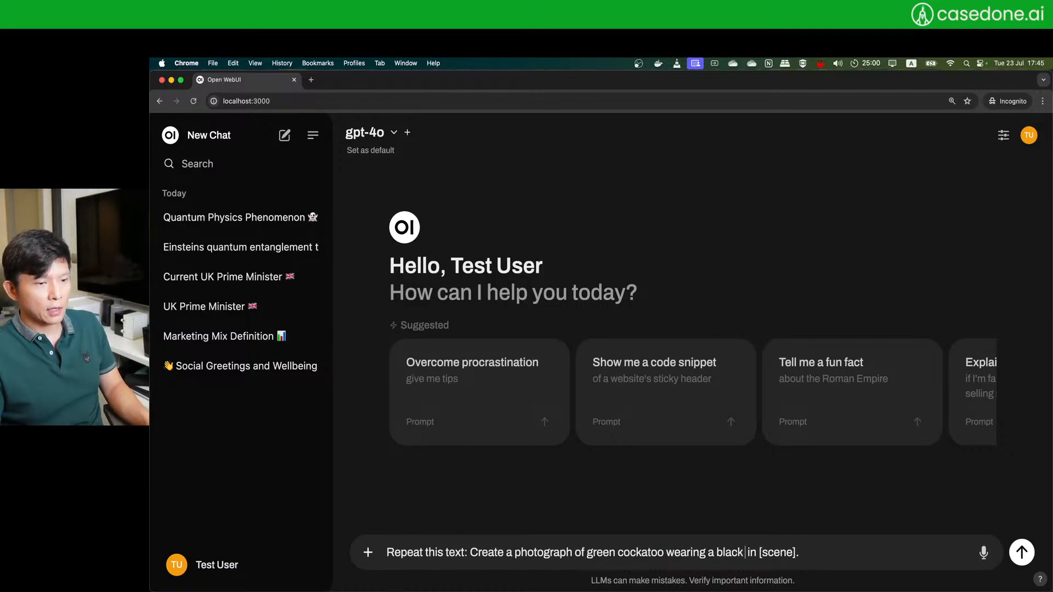
pyautogui.write(' suit a ')
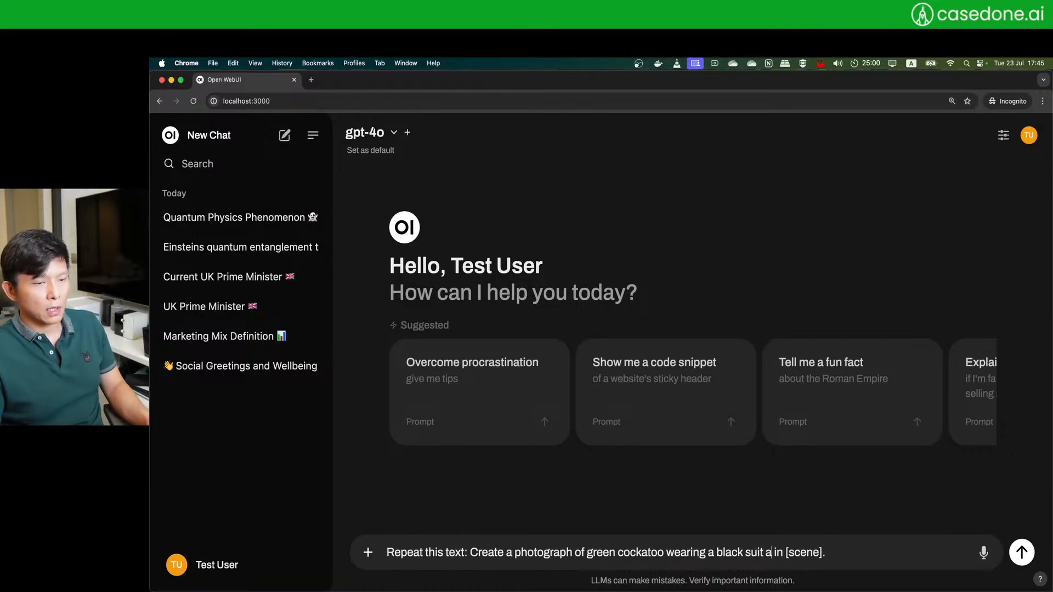
pyautogui.write('nd a red bow')
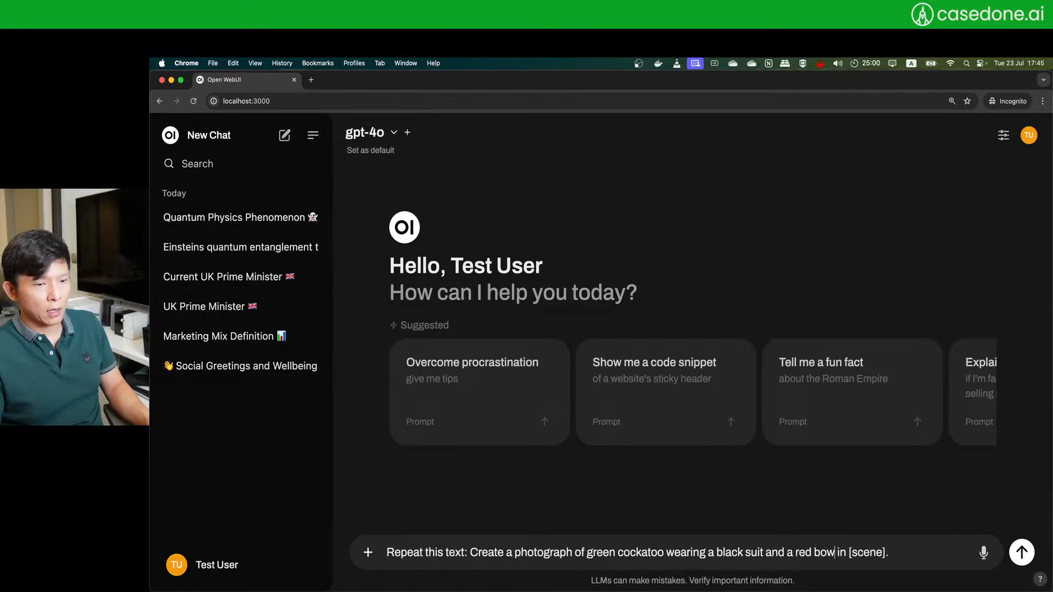
pyautogui.write('tie')
pyautogui.press('Tab')
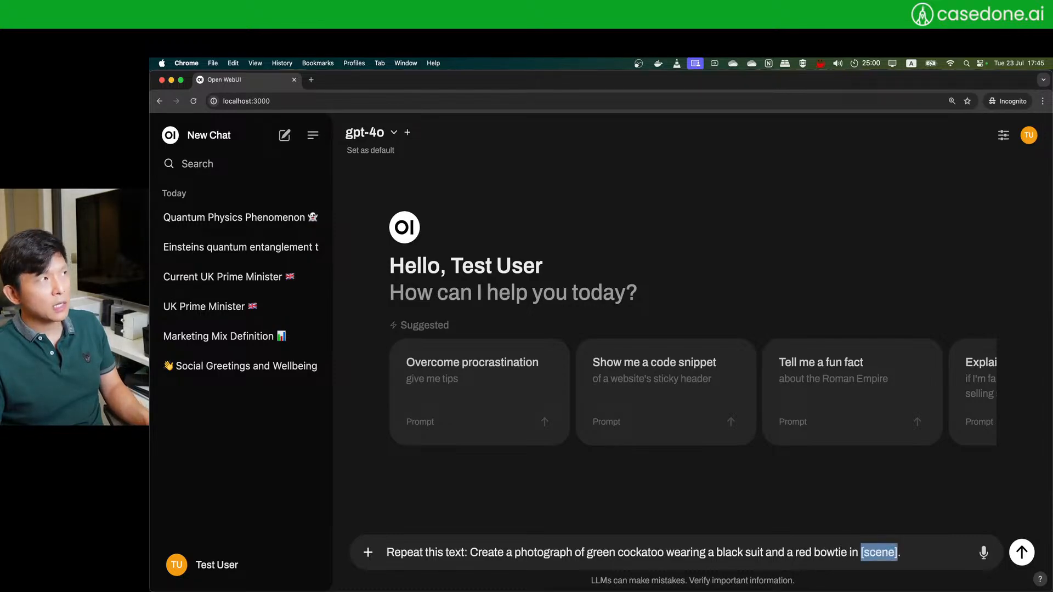
pyautogui.write('a cockt')
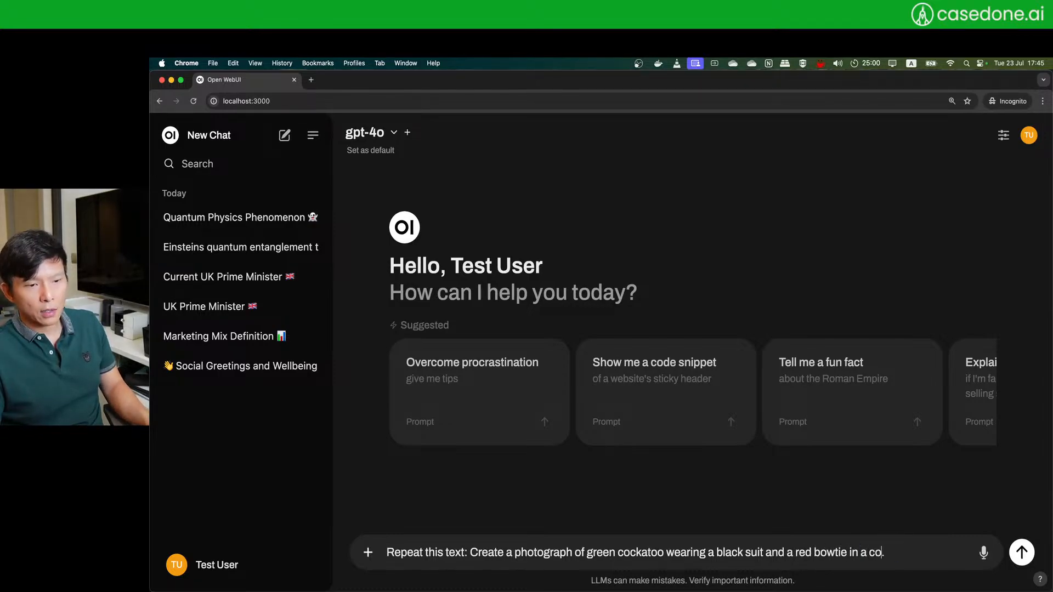
pyautogui.write('ail b')
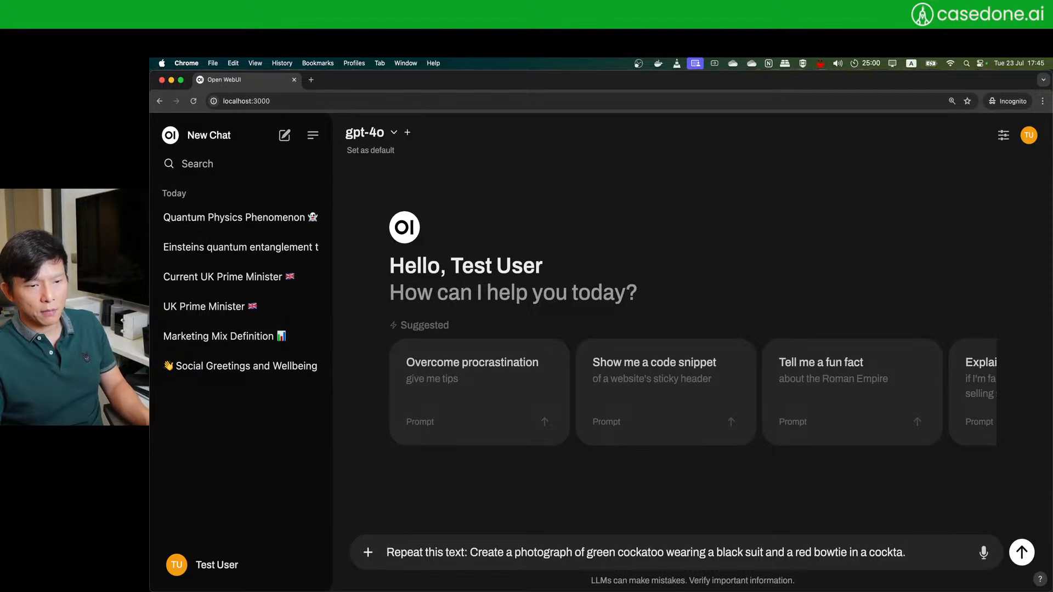
pyautogui.write('ar')
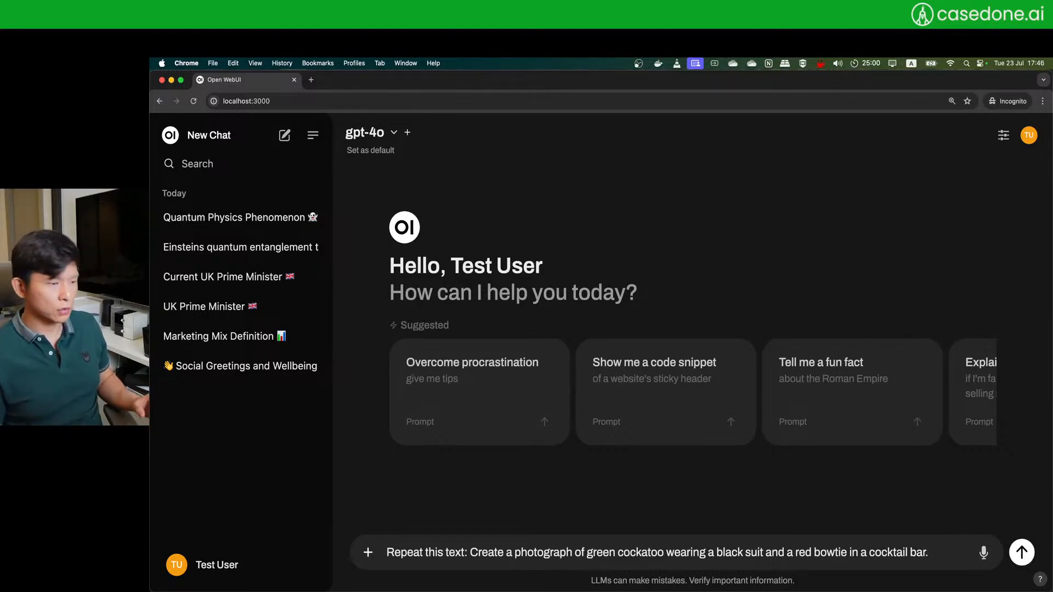
pyautogui.press('Return')
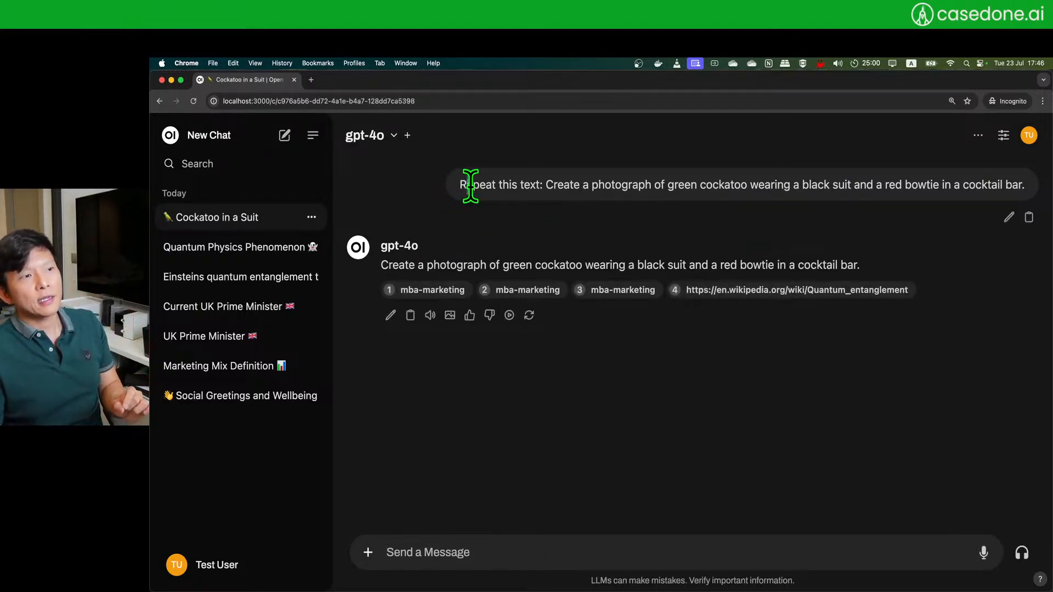
# - Generate an image from gpt-4o's cockatoo-in-a-suit reply
pyautogui.moveTo(466, 187); pyautogui.dragTo(1021, 186)
pyautogui.click(849, 187)
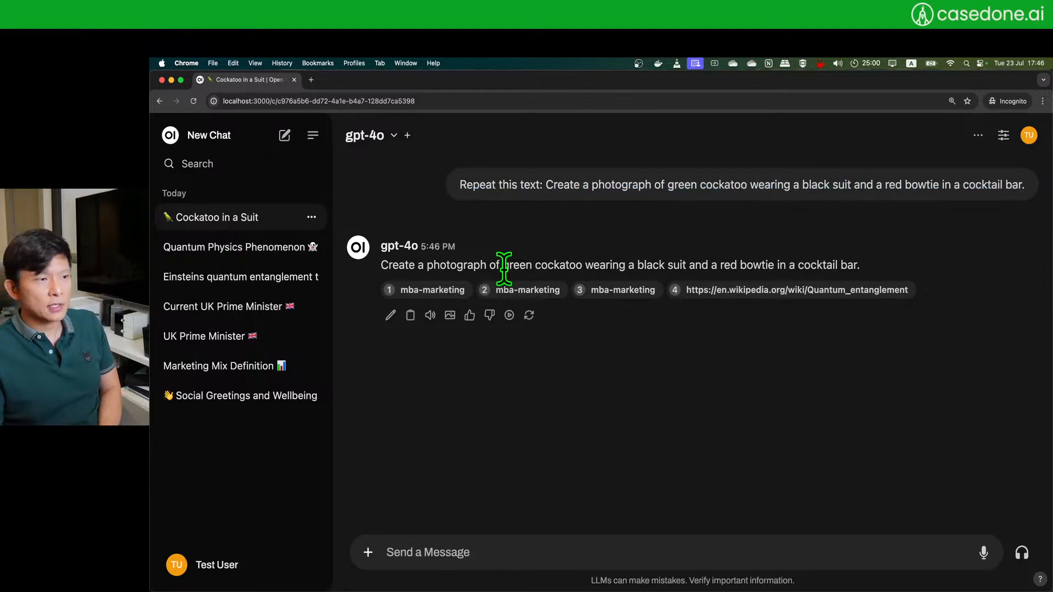
pyautogui.click(450, 316)
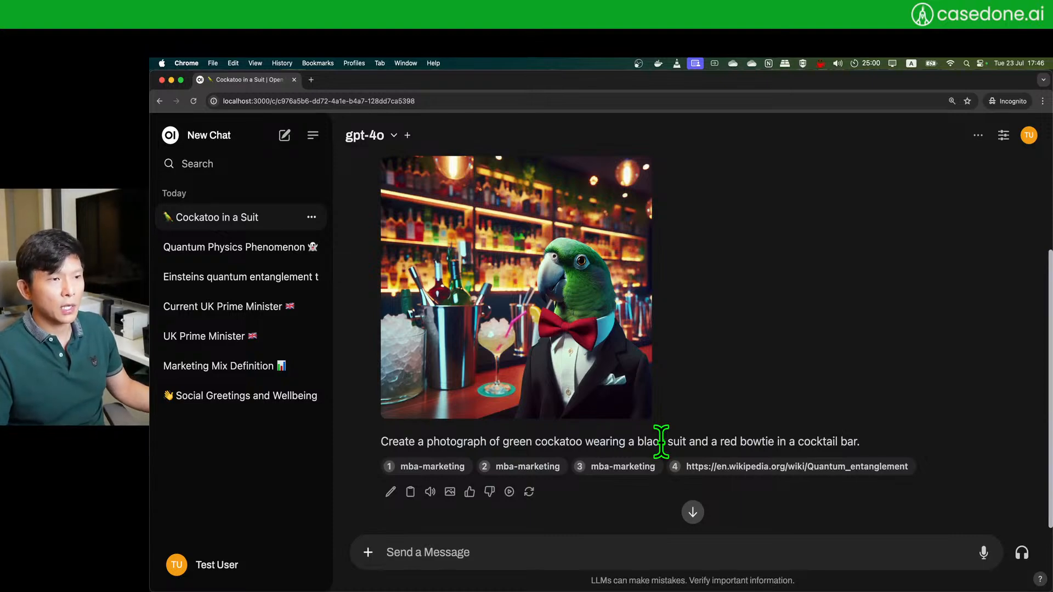
pyautogui.scroll(1, 729, 328)
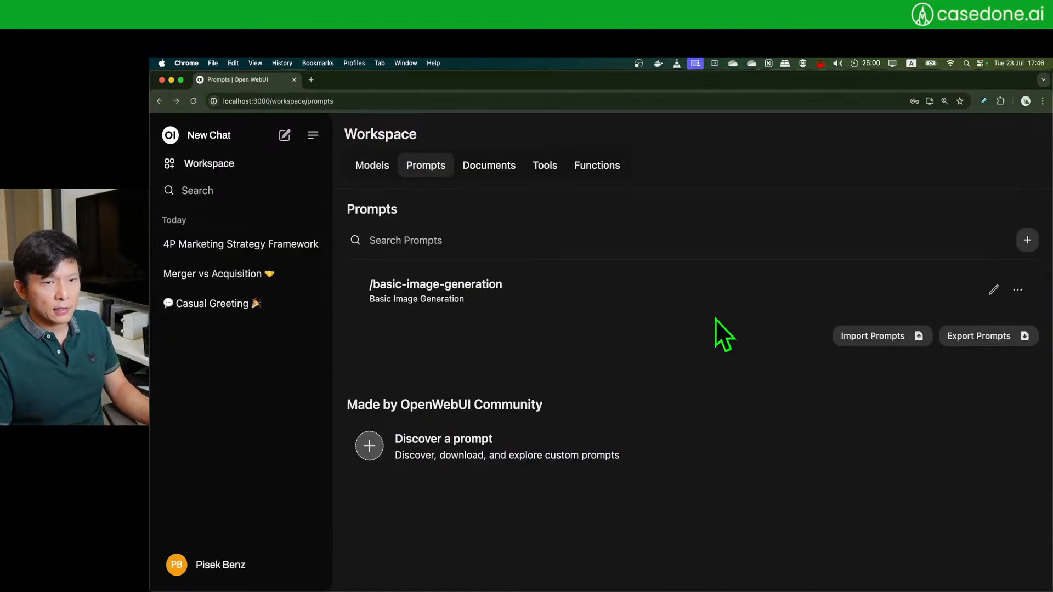
# - Open the Images page of the admin settings
pyautogui.click(219, 569)
pyautogui.click(238, 452)
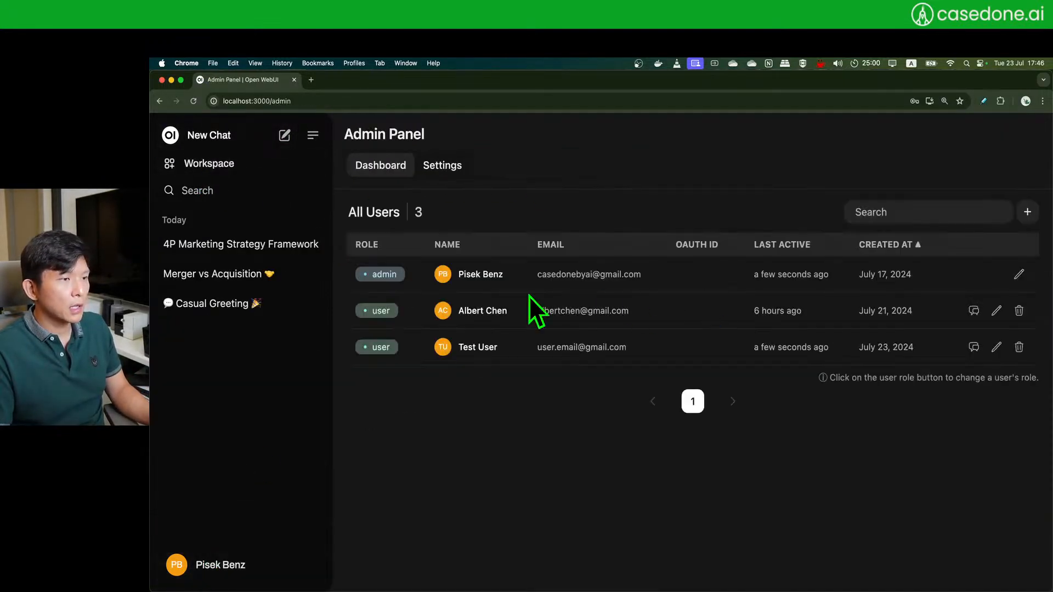
pyautogui.click(447, 167)
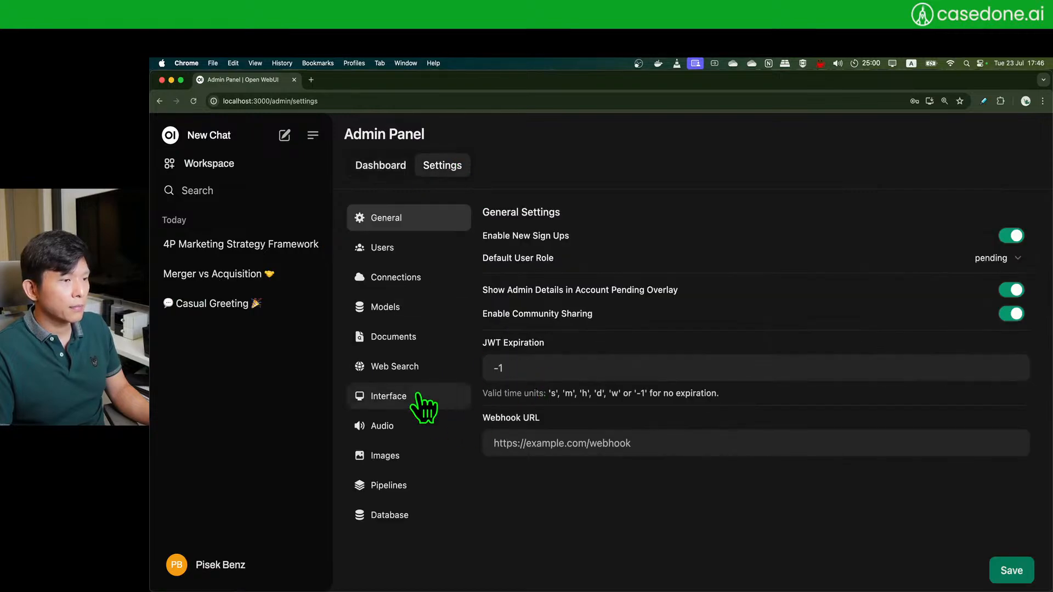
pyautogui.click(406, 456)
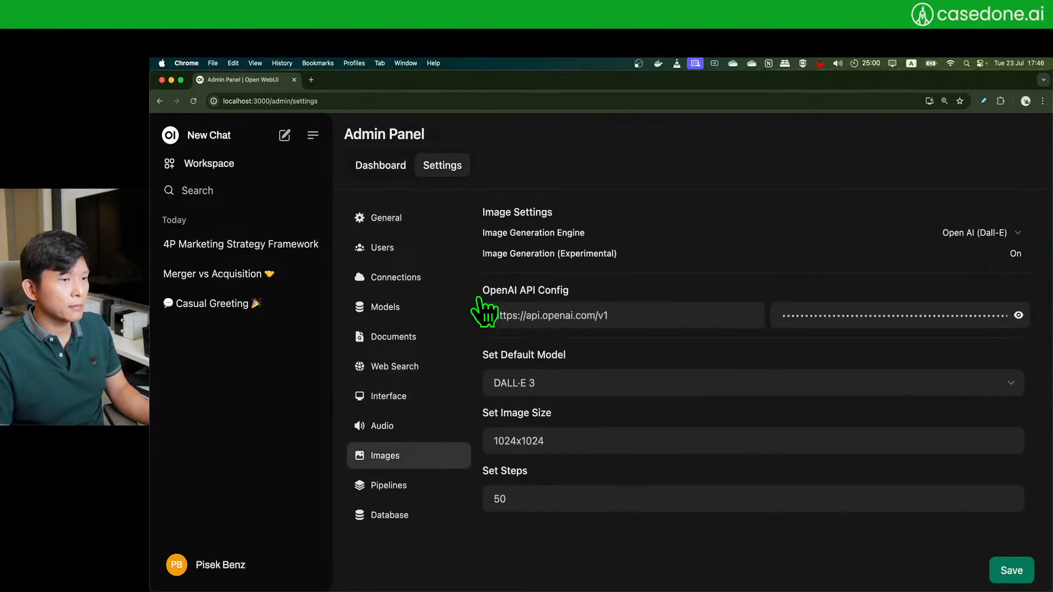
# - Confirm DALL·E 3, 1024x1024 and 50 steps, then go to the Workspace models list
pyautogui.click(522, 384)
pyautogui.click(522, 384)
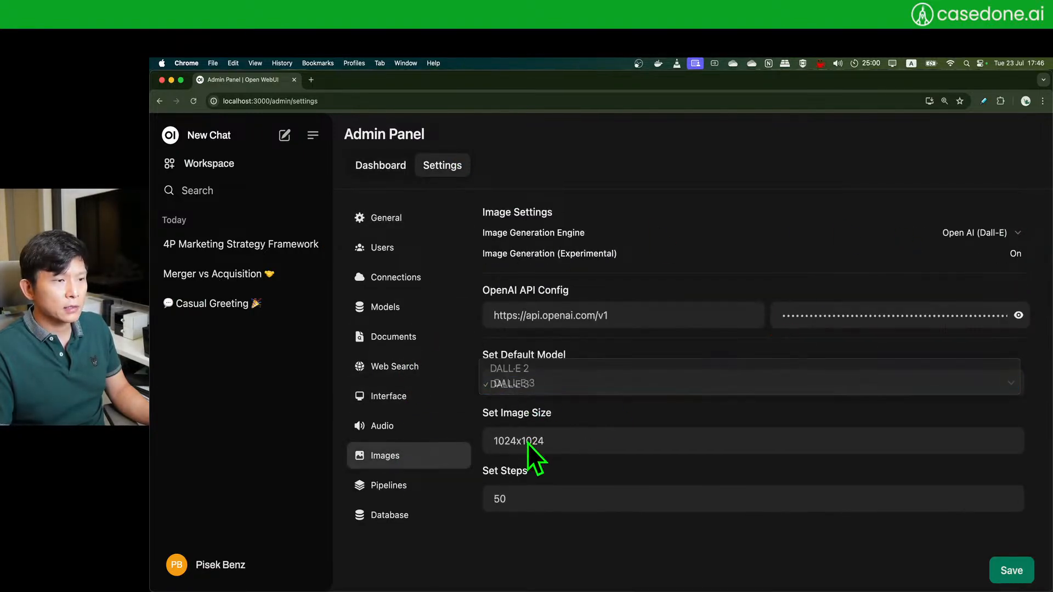
pyautogui.moveTo(552, 442); pyautogui.dragTo(476, 445)
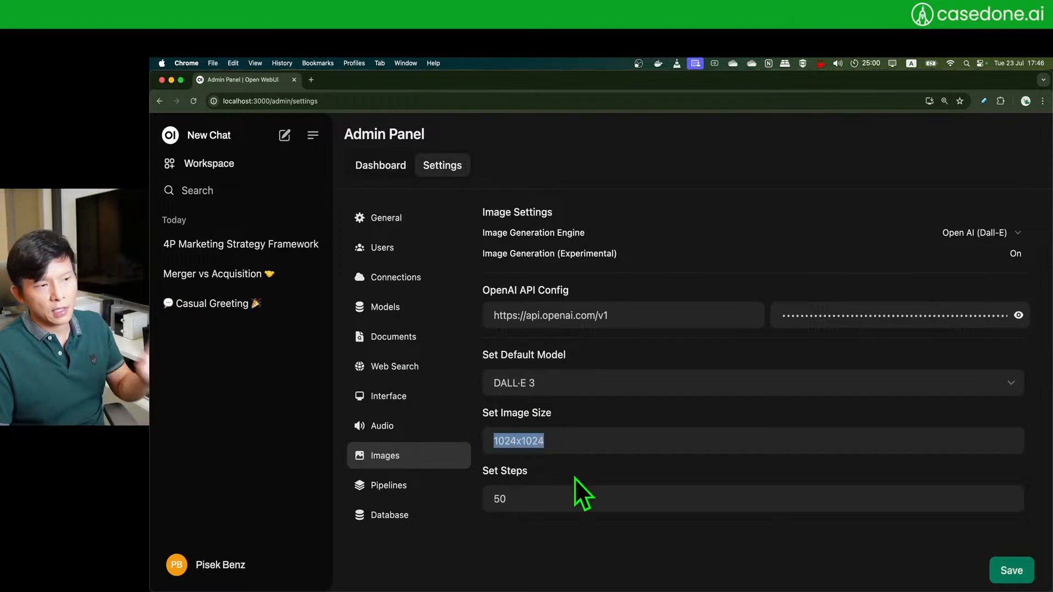
pyautogui.moveTo(546, 498); pyautogui.dragTo(482, 500)
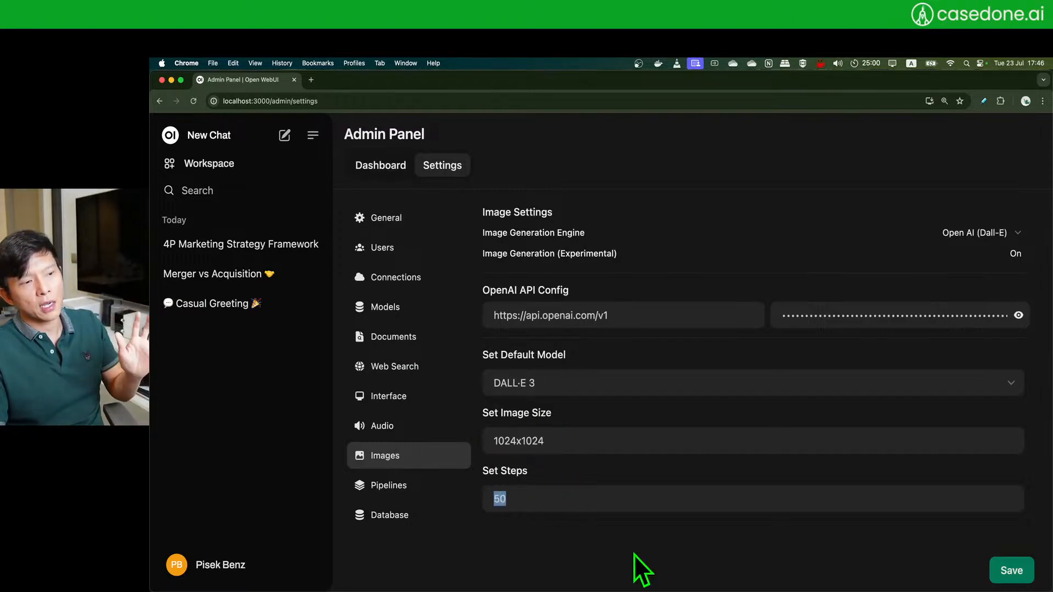
pyautogui.click(762, 555)
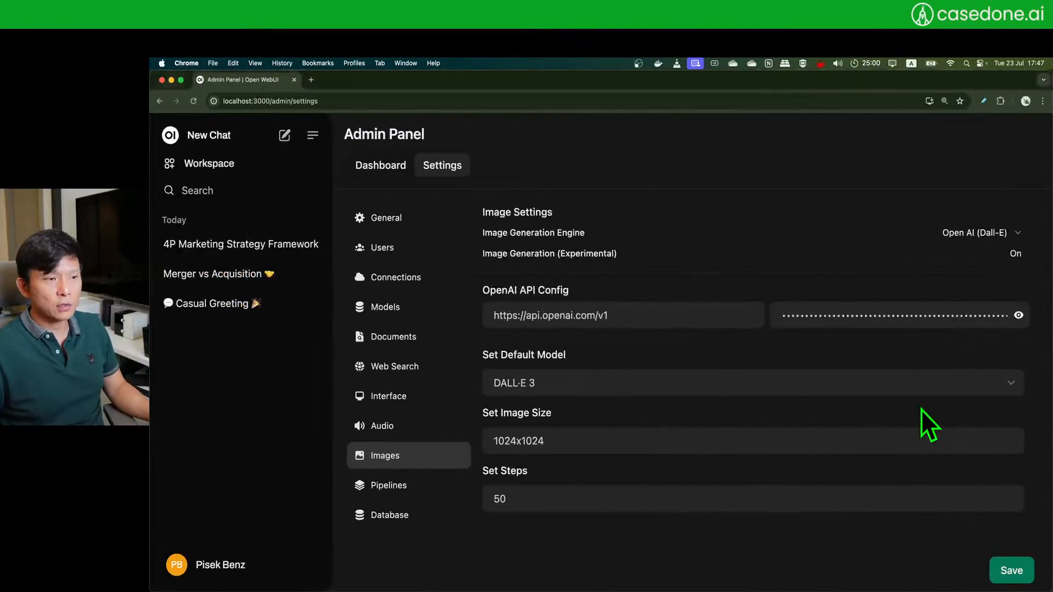
pyautogui.click(206, 166)
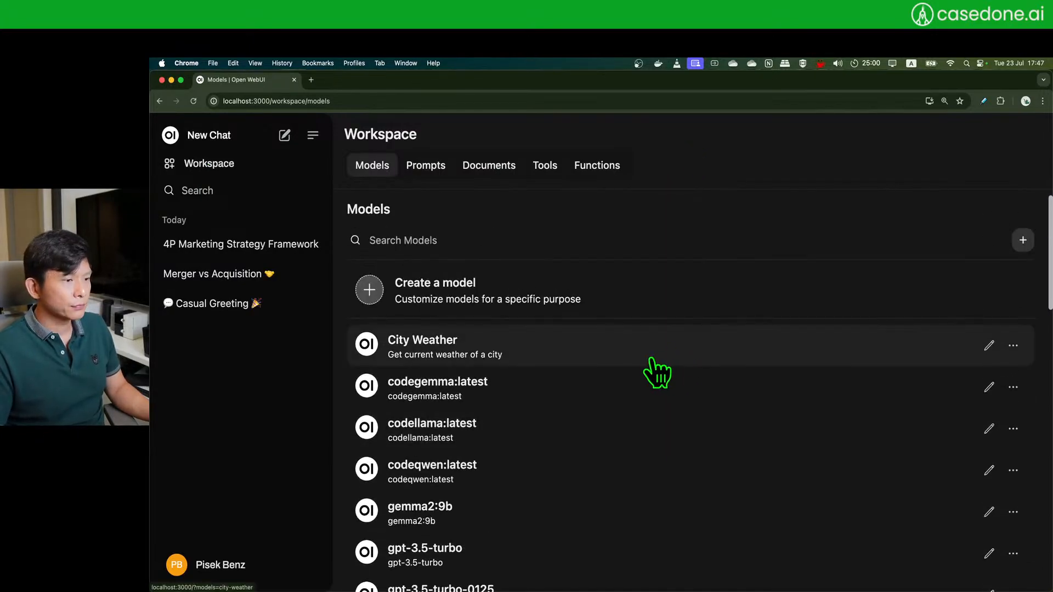
# - Switch the Workspace from Models to the Tools list showing City Weather
pyautogui.click(545, 167)
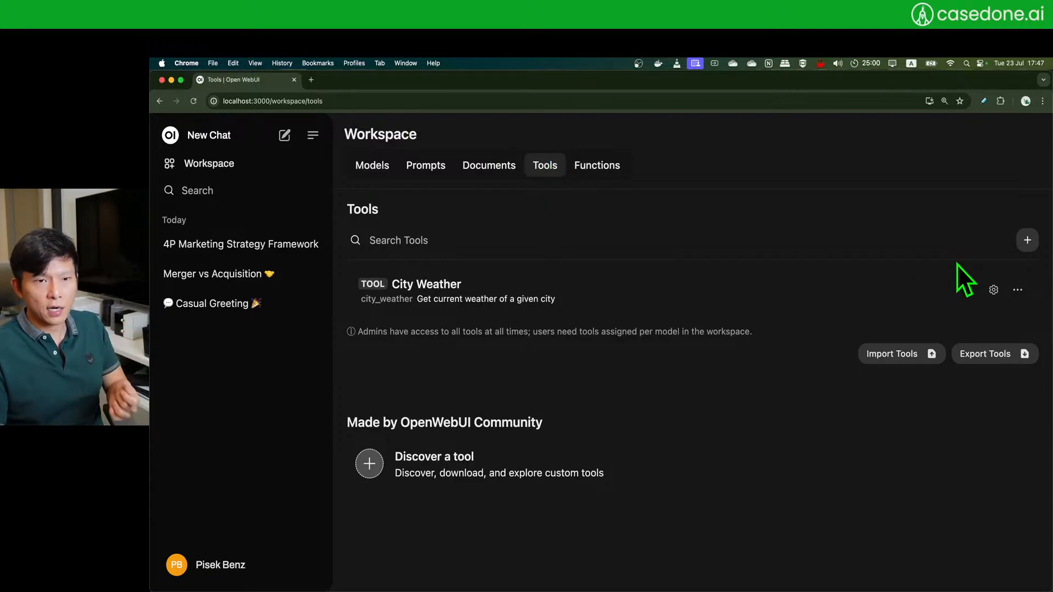
pyautogui.click(598, 167)
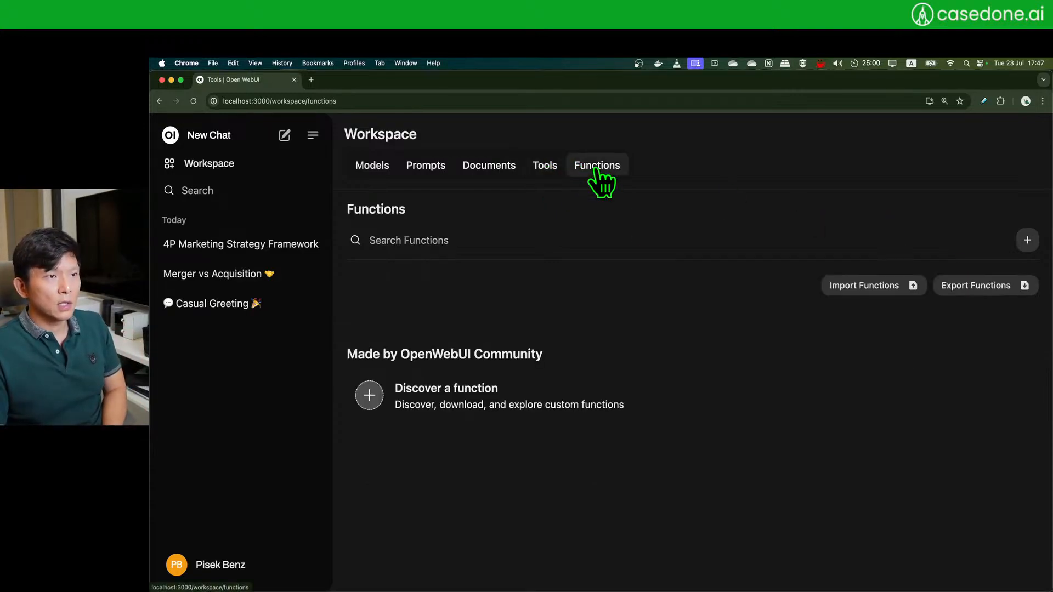
pyautogui.click(544, 168)
pyautogui.click(595, 168)
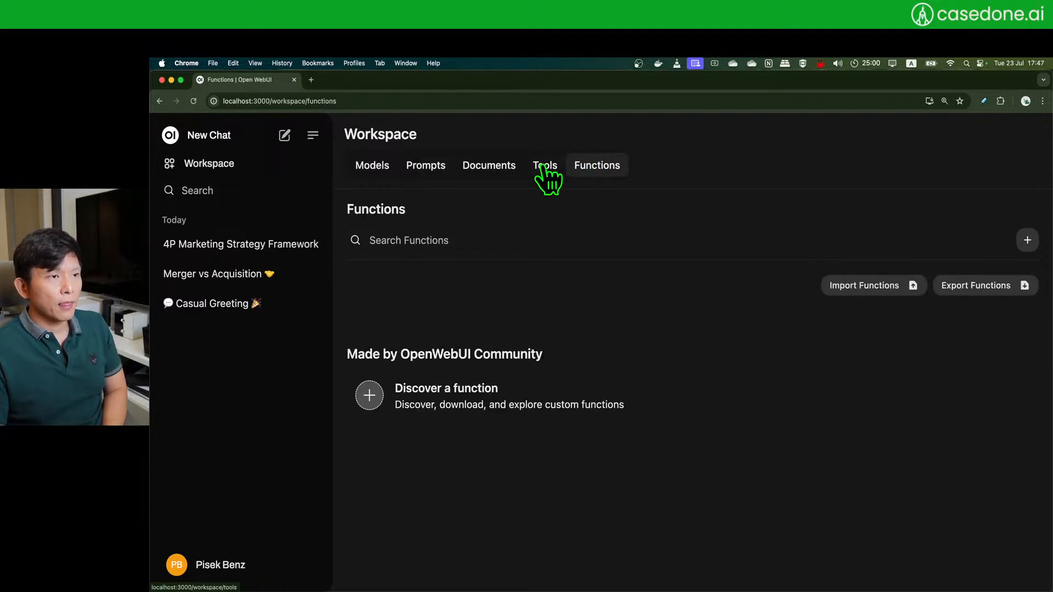
pyautogui.click(549, 168)
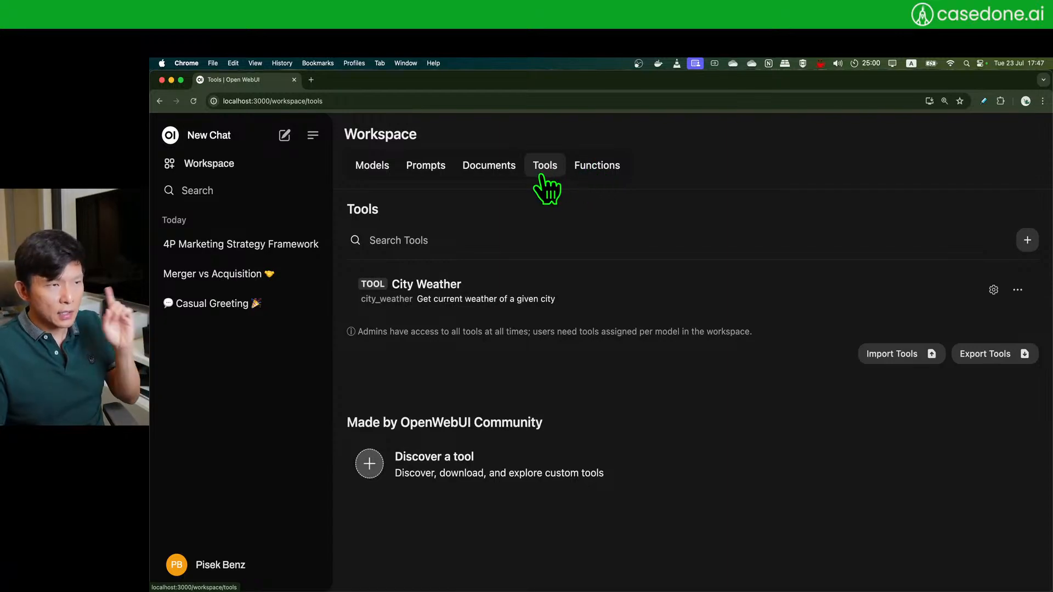
pyautogui.click(604, 167)
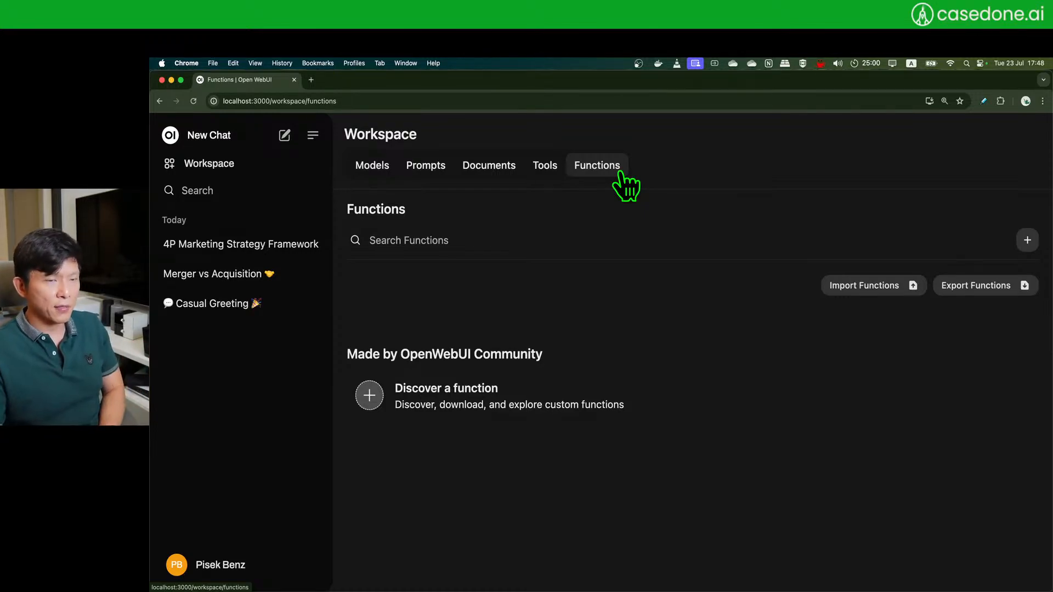
pyautogui.click(540, 168)
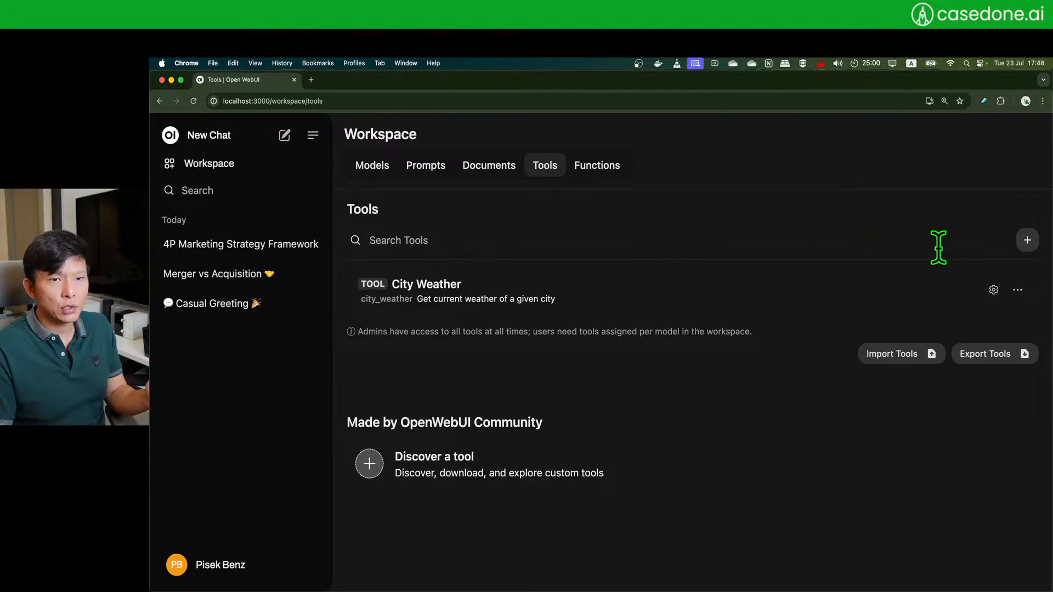
pyautogui.click(1028, 240)
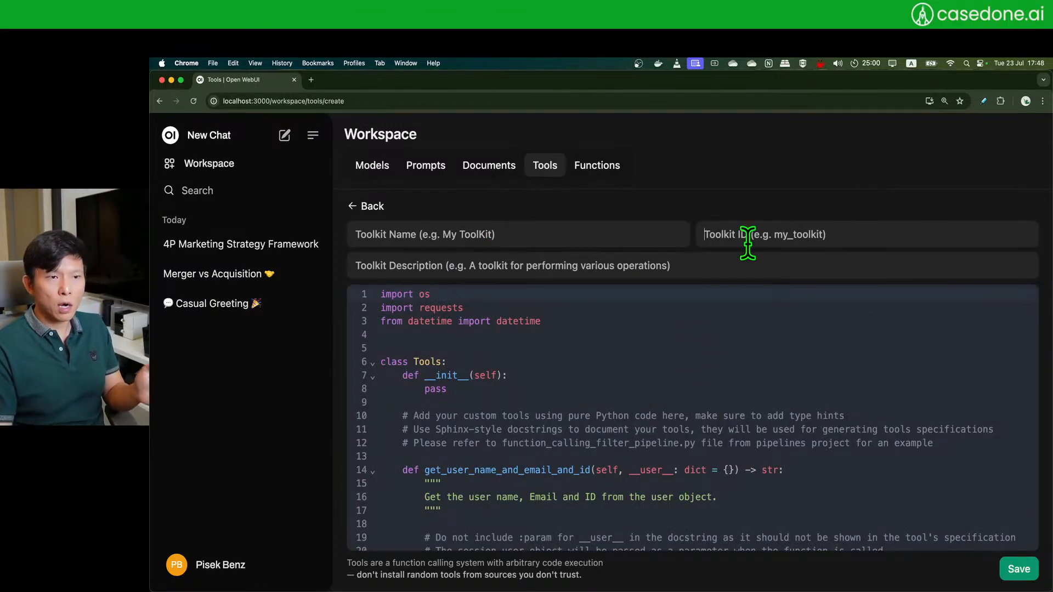
pyautogui.click(635, 239)
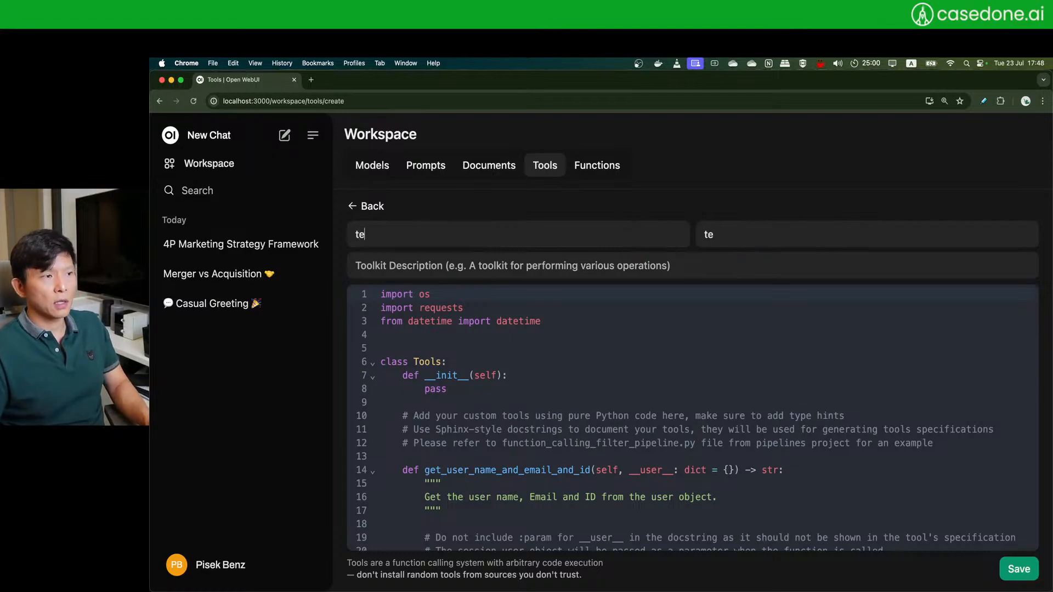
pyautogui.press('BackSpace')
pyautogui.press('BackSpace')
pyautogui.write('hello world')
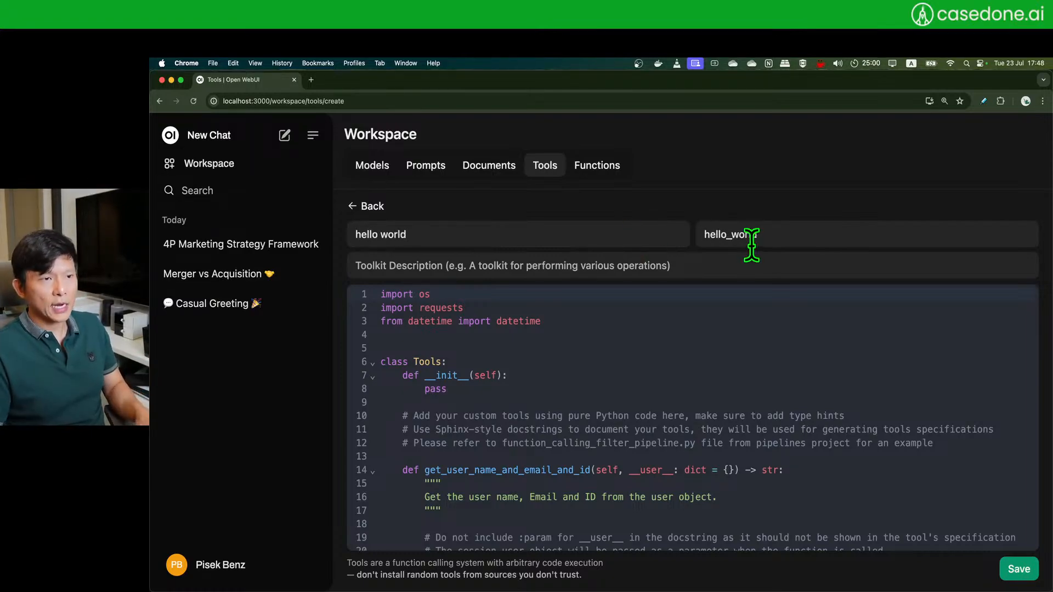
pyautogui.press('super+a')
pyautogui.press('BackSpace')
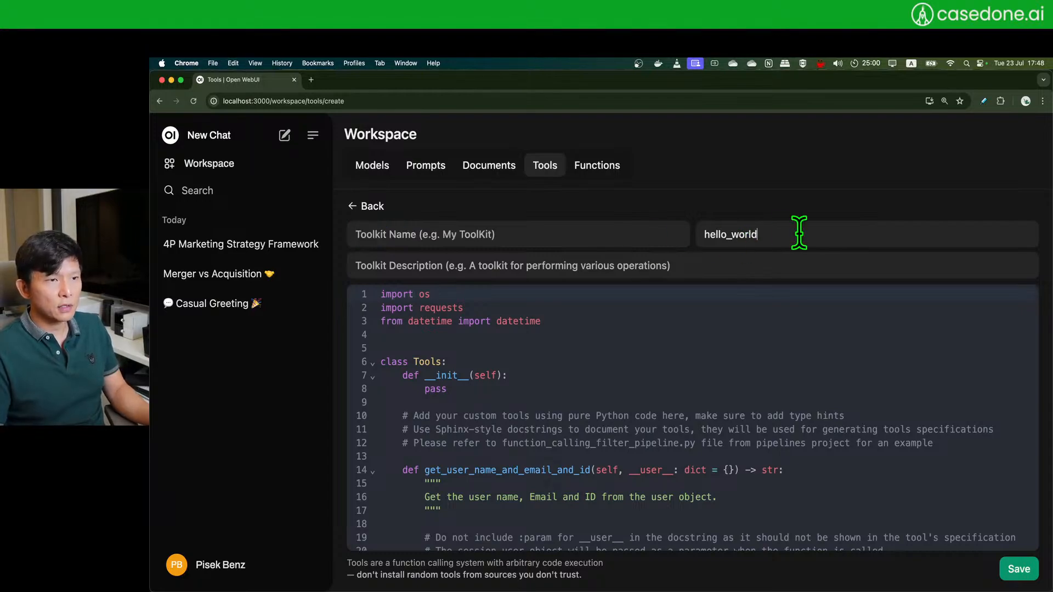
pyautogui.doubleClick(728, 235)
pyautogui.press('BackSpace')
pyautogui.click(470, 268)
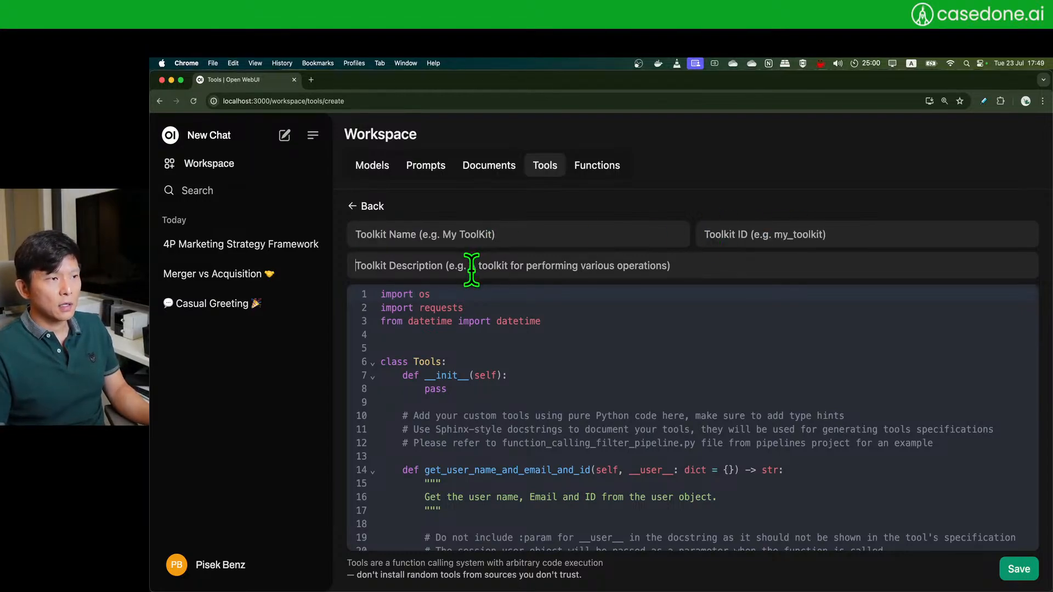
pyautogui.scroll(-2, 482, 377)
pyautogui.scroll(2, 541, 362)
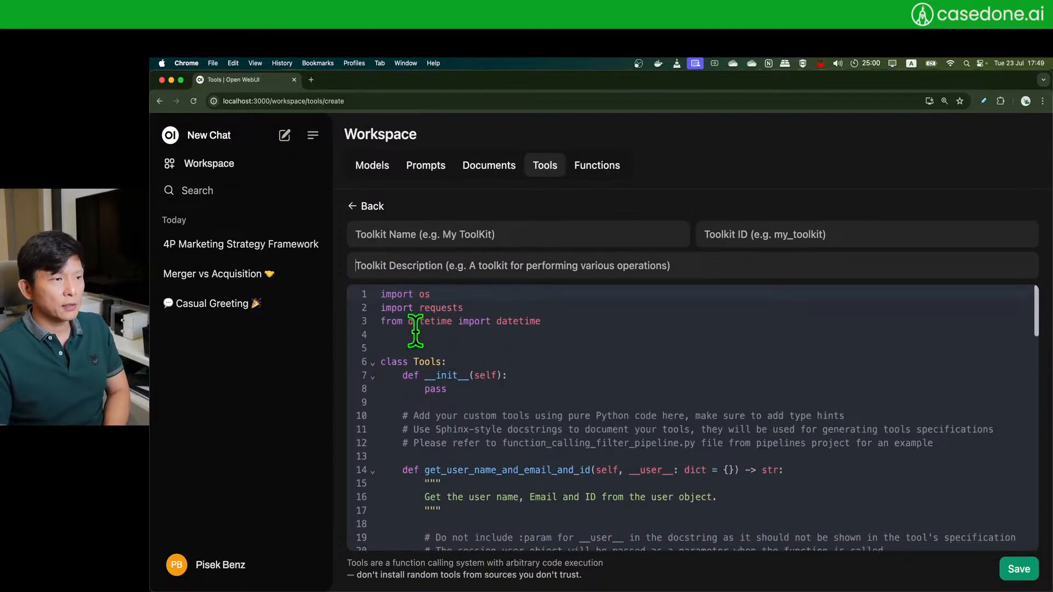
pyautogui.moveTo(380, 365); pyautogui.dragTo(583, 376)
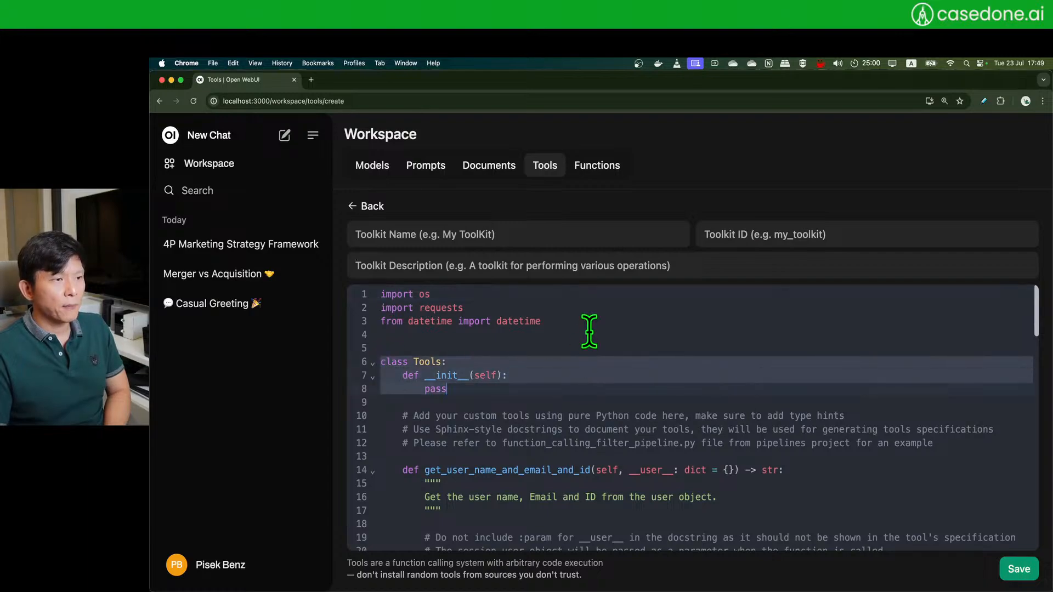
pyautogui.moveTo(602, 324); pyautogui.dragTo(334, 298)
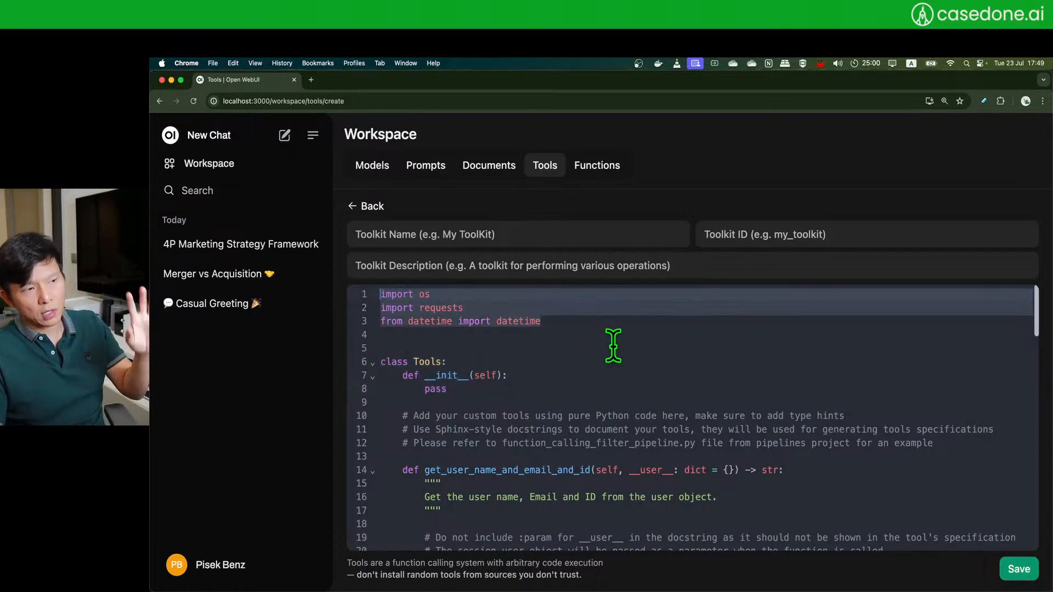
pyautogui.click(434, 332)
pyautogui.click(384, 303)
pyautogui.moveTo(384, 305); pyautogui.dragTo(555, 316)
pyautogui.click(554, 316)
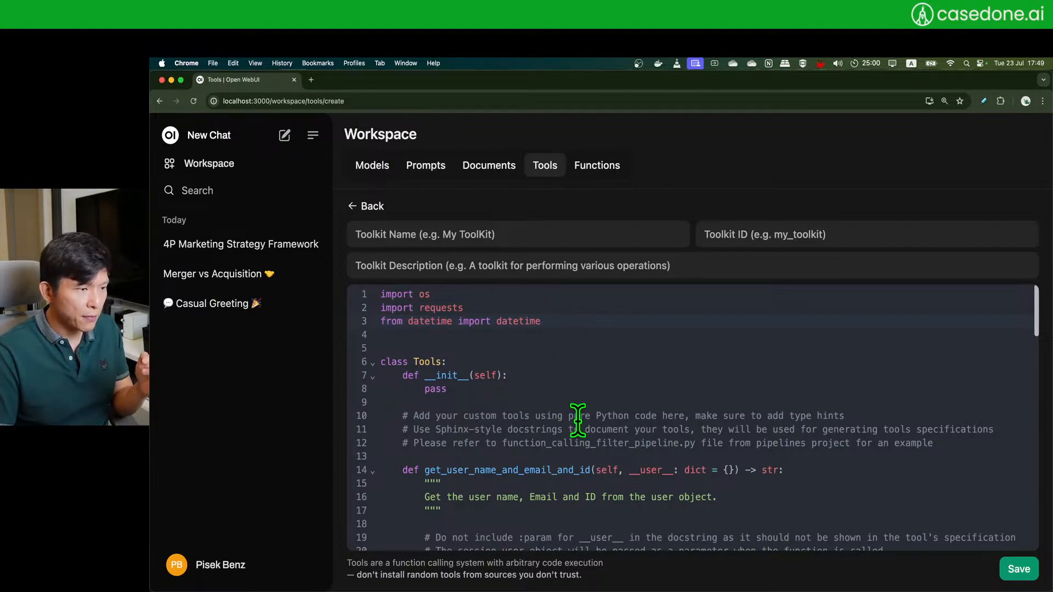
pyautogui.scroll(-1, 576, 406)
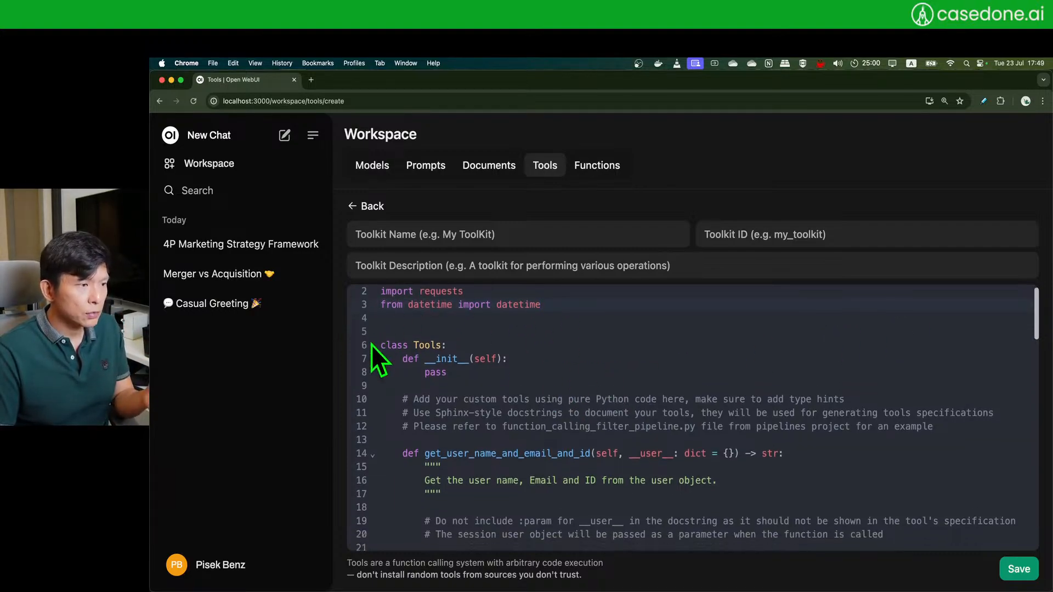
pyautogui.moveTo(380, 345); pyautogui.dragTo(556, 368)
pyautogui.scroll(-3, 565, 384)
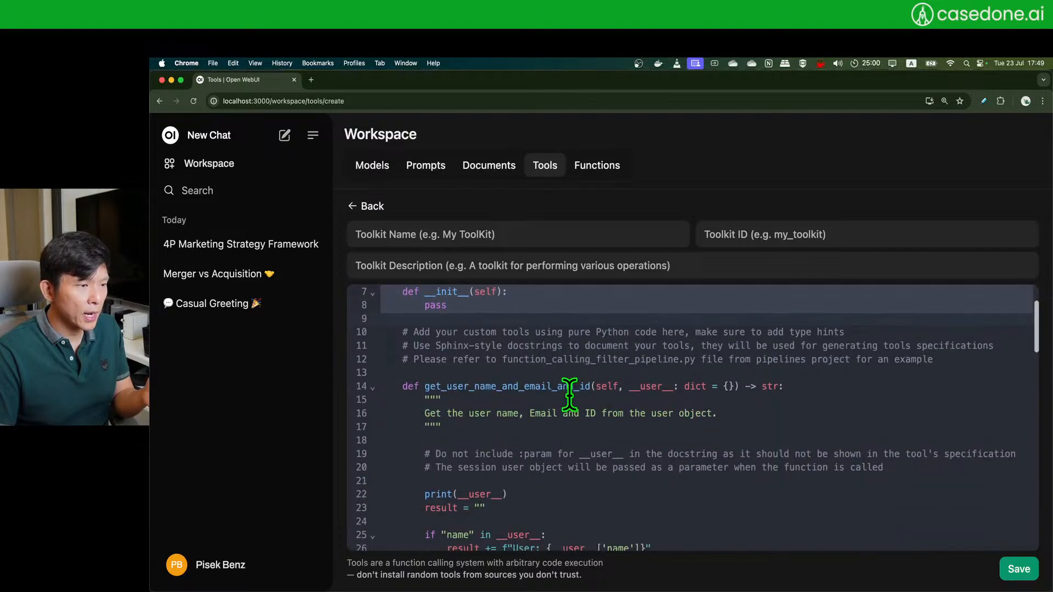
pyautogui.click(442, 389)
pyautogui.doubleClick(442, 388)
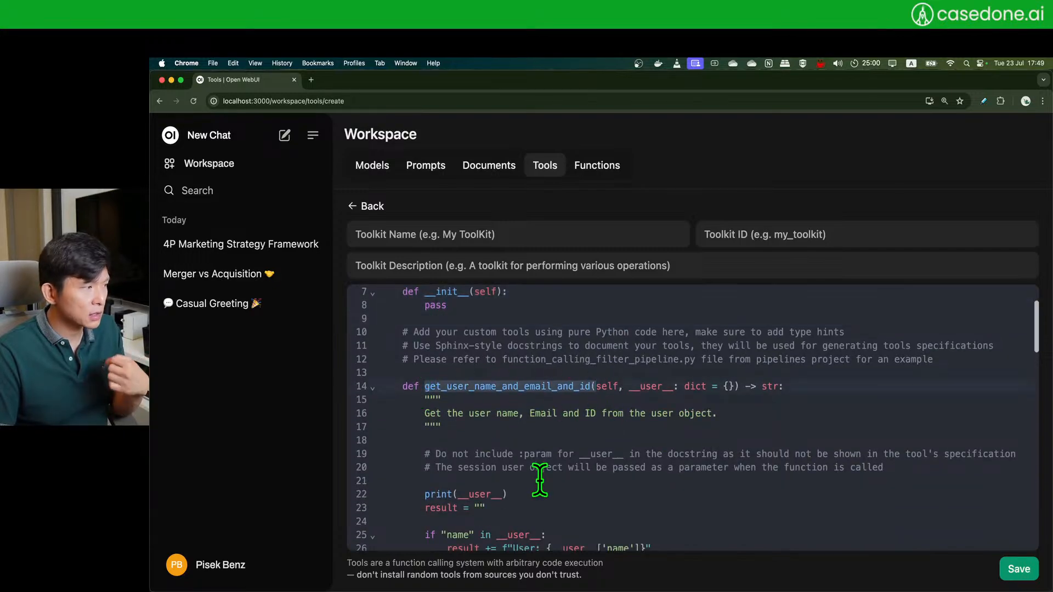
pyautogui.scroll(-5, 539, 473)
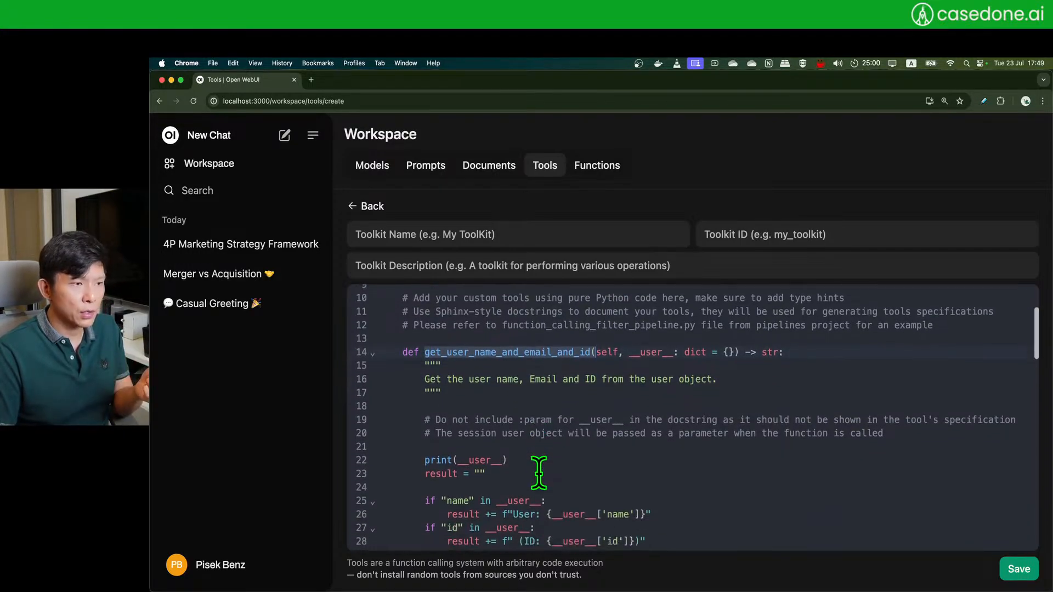
pyautogui.scroll(-12, 539, 473)
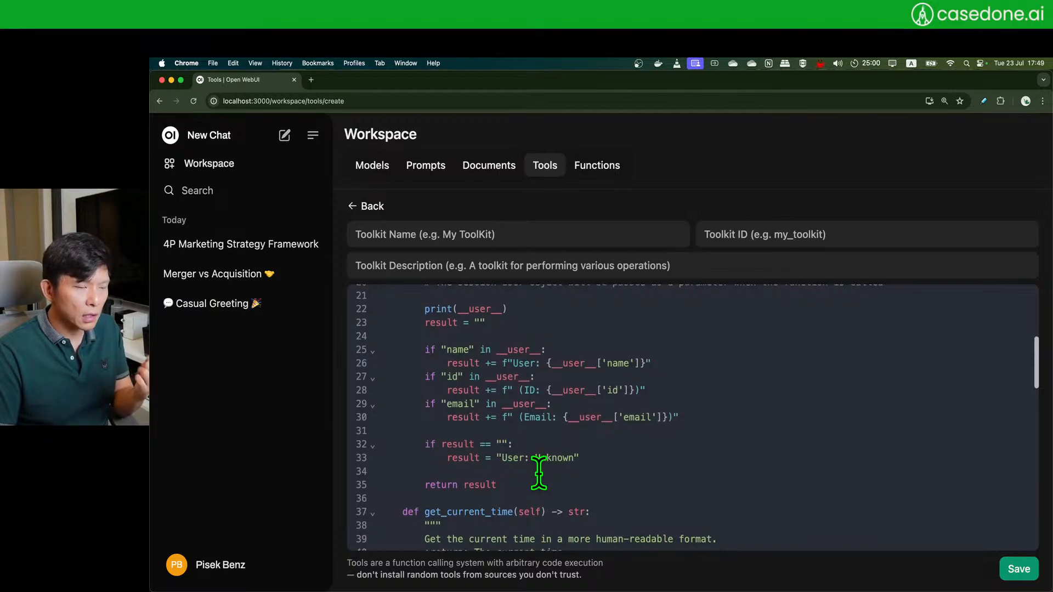
pyautogui.scroll(-6, 538, 473)
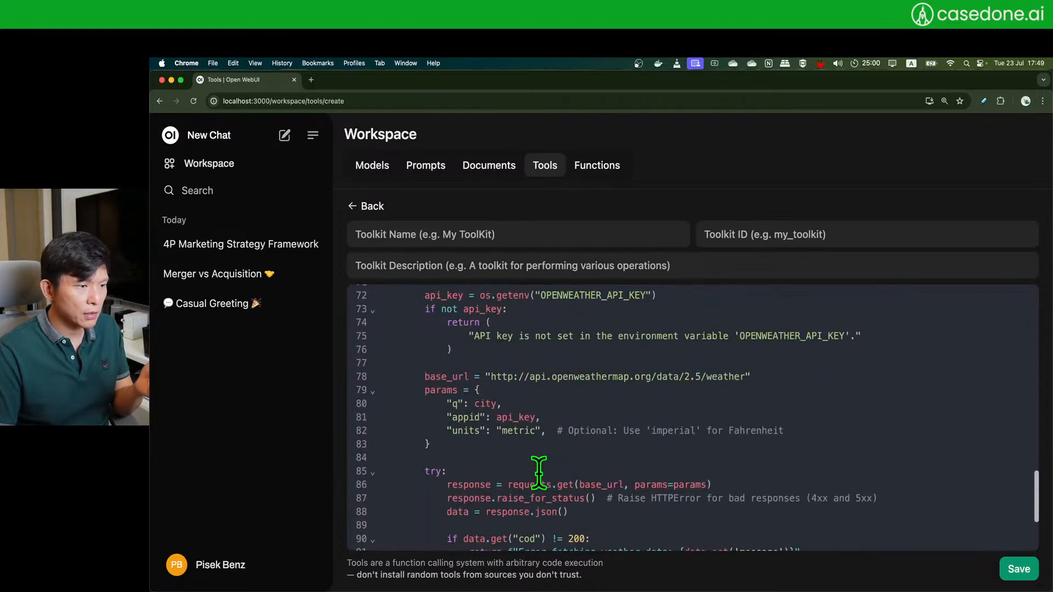
pyautogui.scroll(-4, 539, 473)
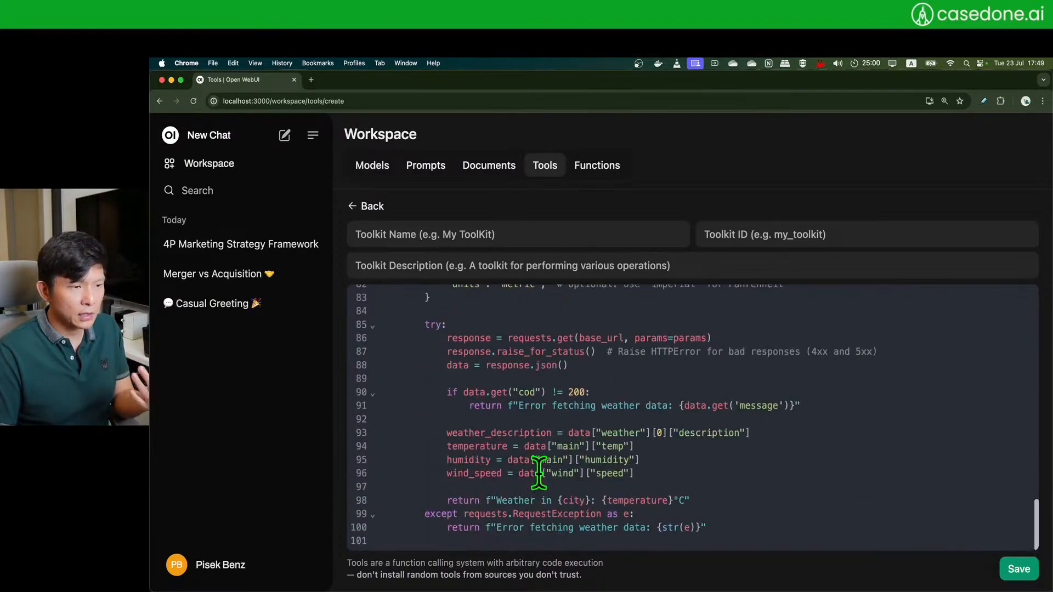
pyautogui.scroll(20, 534, 460)
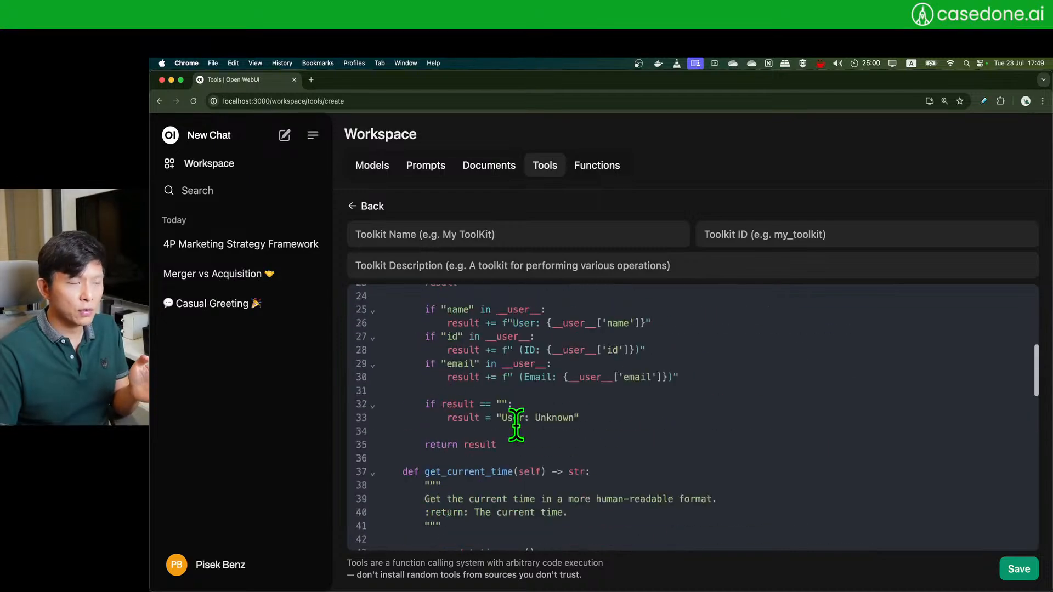
pyautogui.click(505, 425)
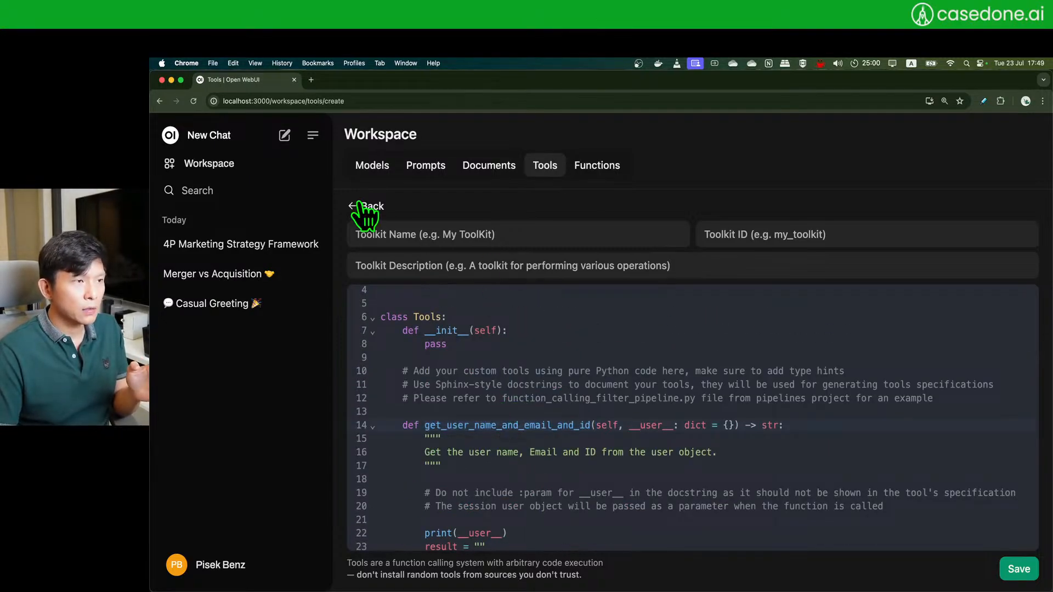
pyautogui.scroll(-3, 569, 458)
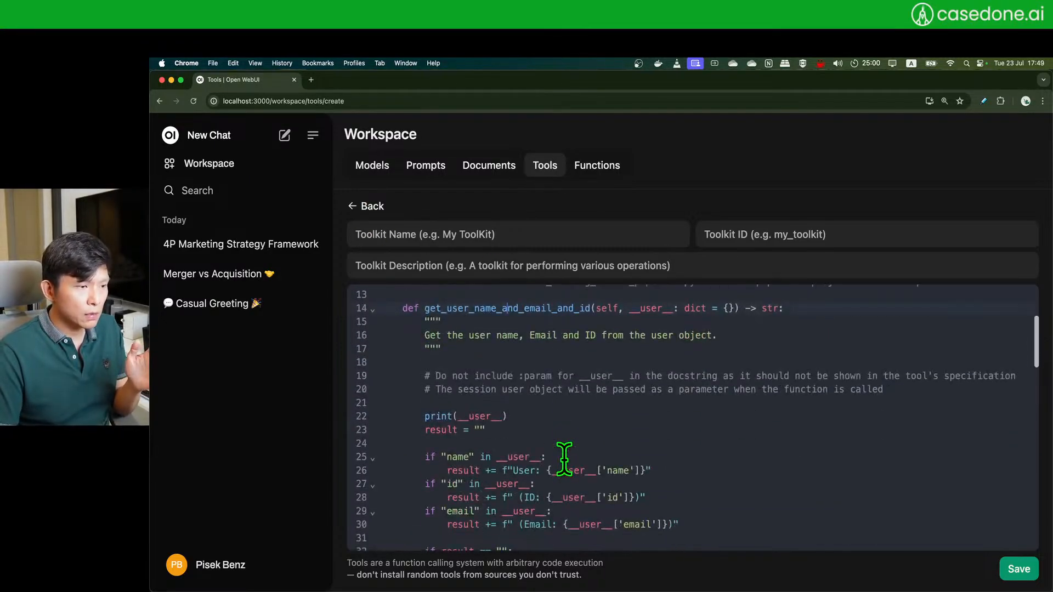
pyautogui.scroll(-2, 564, 450)
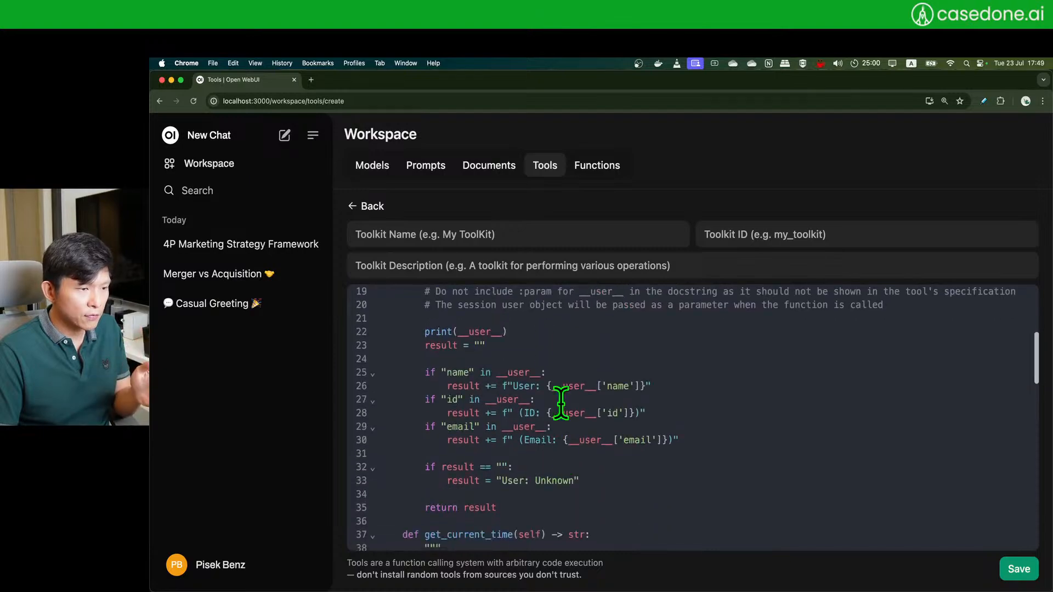
pyautogui.click(354, 208)
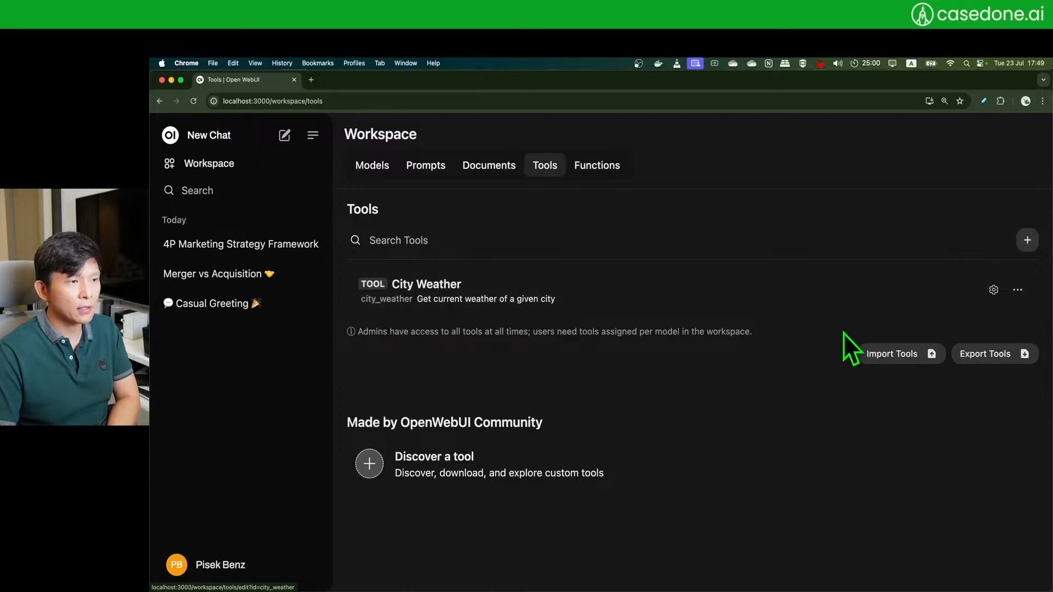
# - Open the City Weather tool's edit page and review its name and description
pyautogui.click(1019, 290)
pyautogui.click(998, 318)
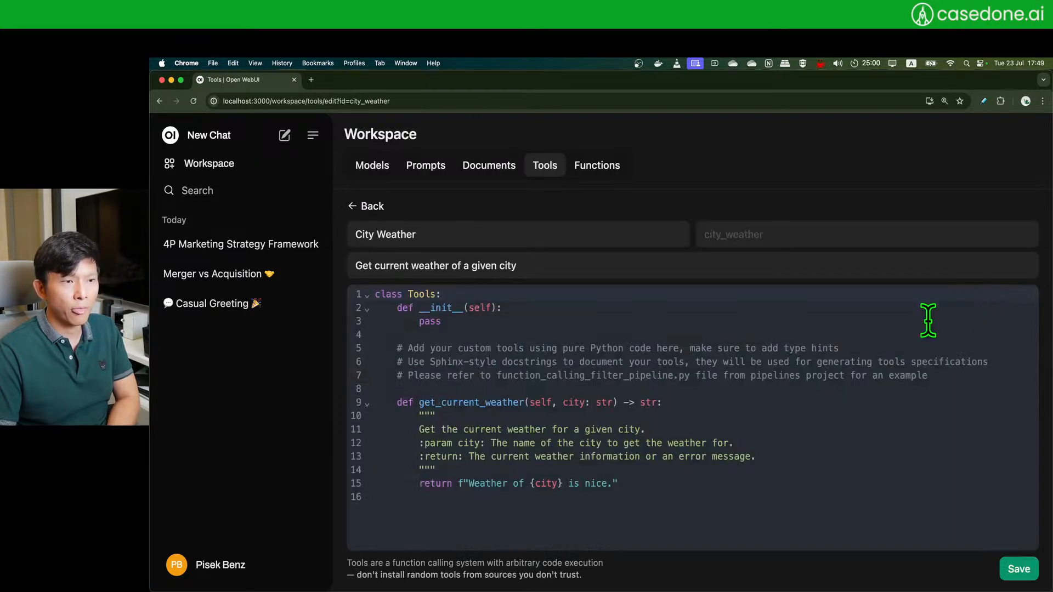
pyautogui.moveTo(442, 234); pyautogui.dragTo(337, 241)
pyautogui.click(745, 239)
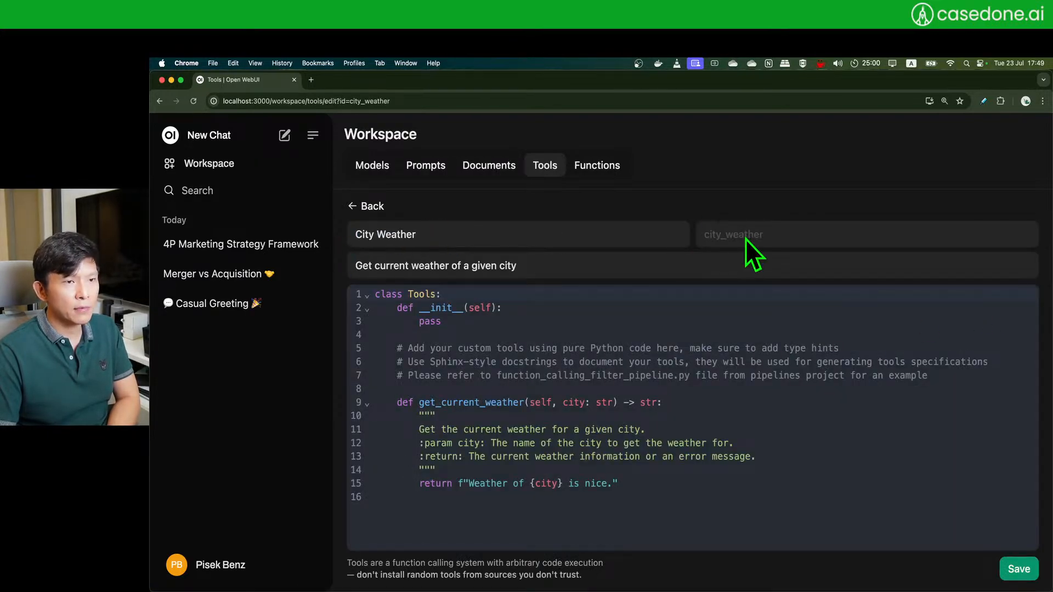
pyautogui.moveTo(593, 265); pyautogui.dragTo(350, 265)
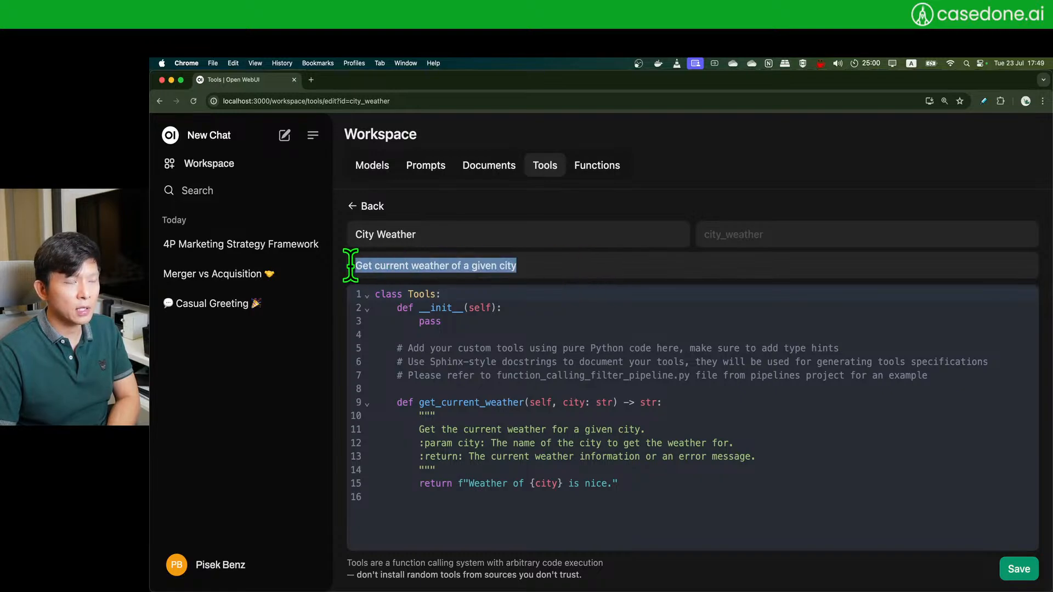
pyautogui.click(614, 272)
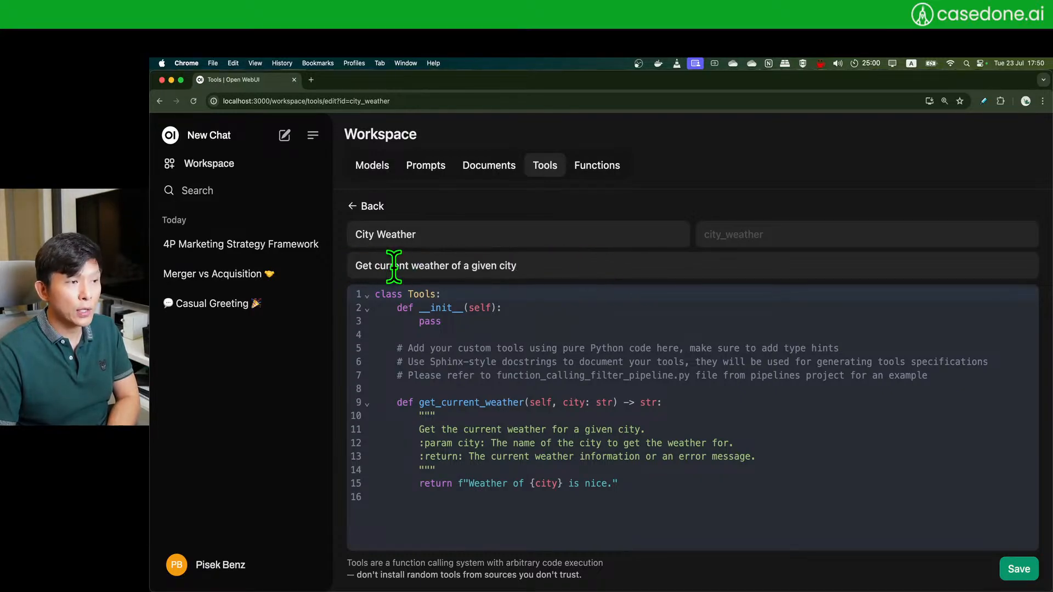
pyautogui.tripleClick(392, 266)
pyautogui.click(442, 264)
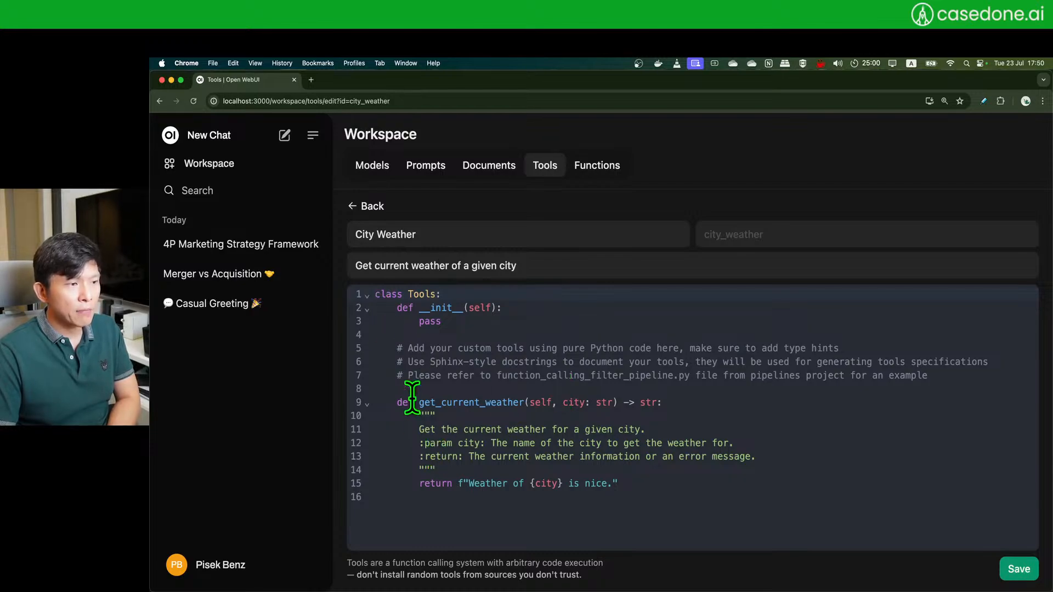
# - Inspect the code: get_current_weather(city) returns 'Weather of {city} is nice.'
pyautogui.moveTo(676, 488); pyautogui.dragTo(353, 295)
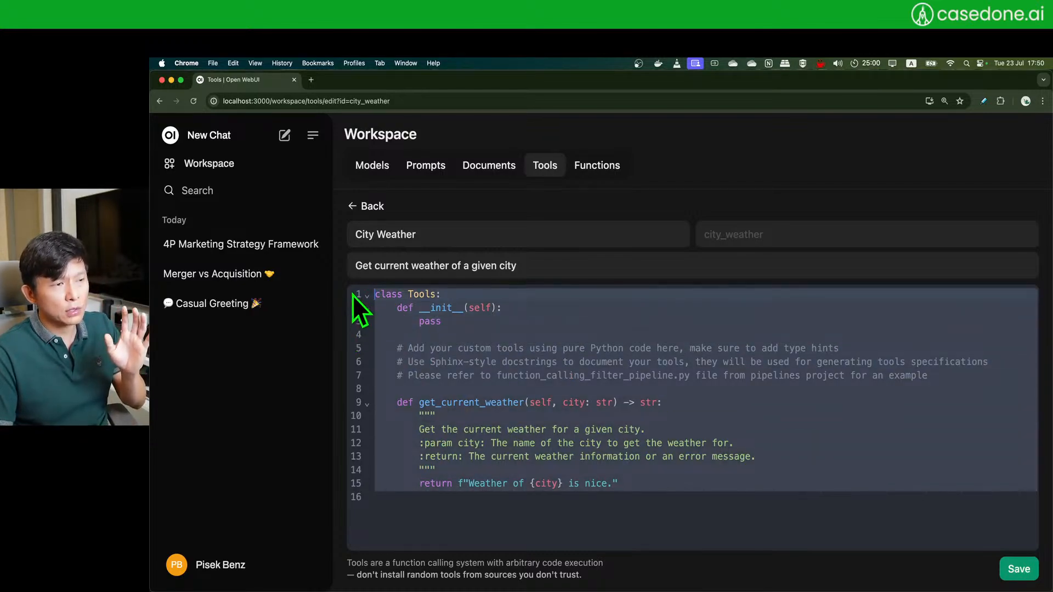
pyautogui.click(559, 427)
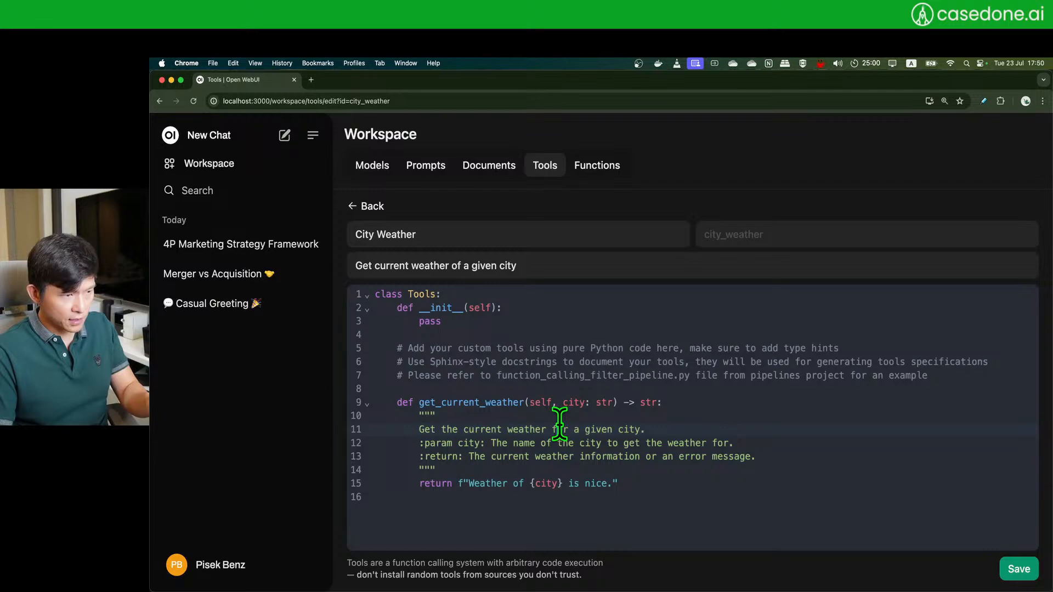
pyautogui.doubleClick(453, 402)
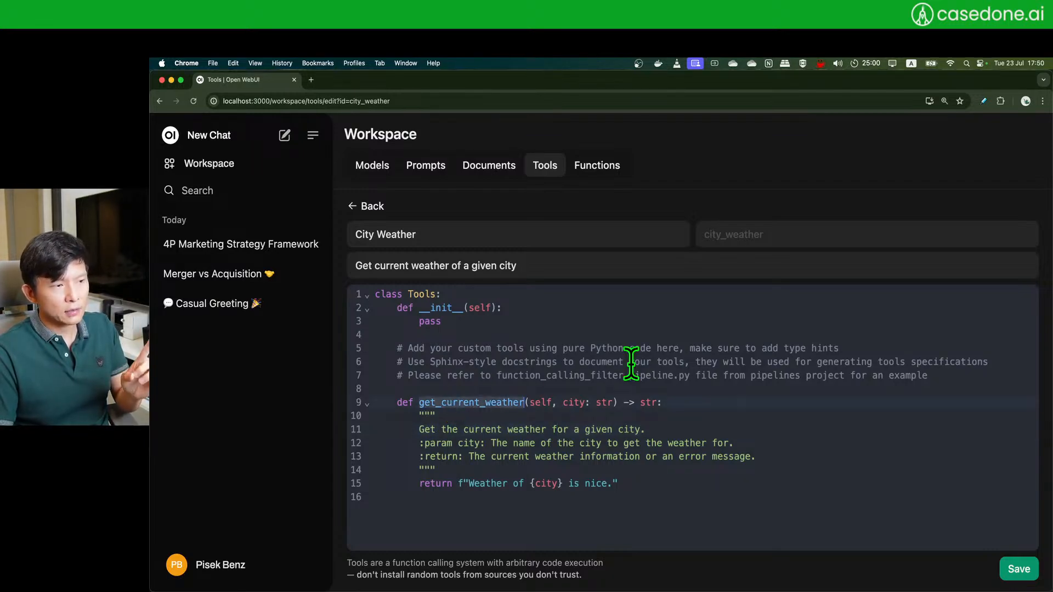
pyautogui.doubleClick(573, 402)
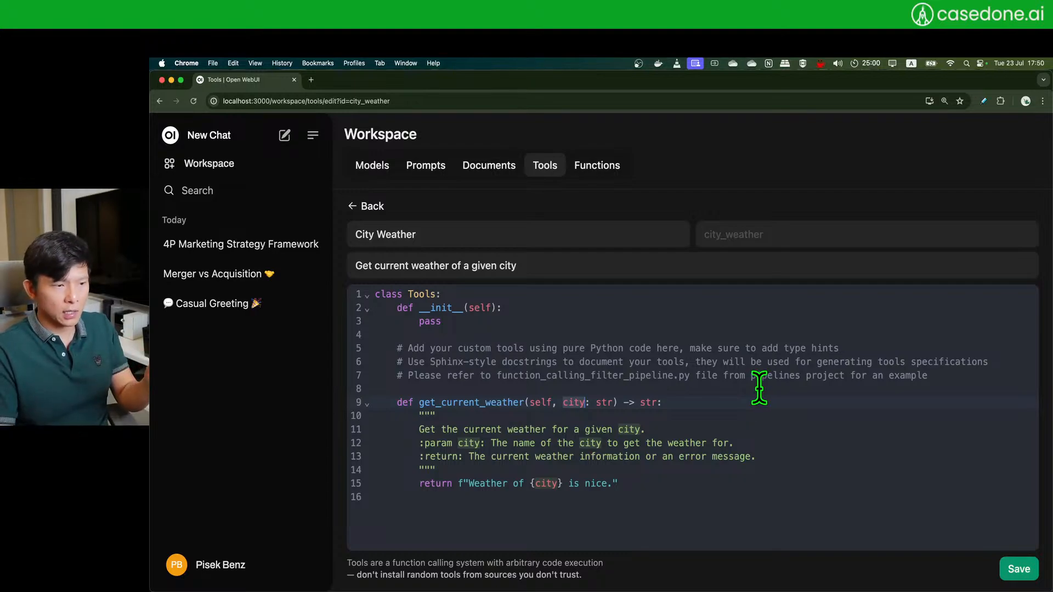
pyautogui.moveTo(463, 483); pyautogui.dragTo(668, 477)
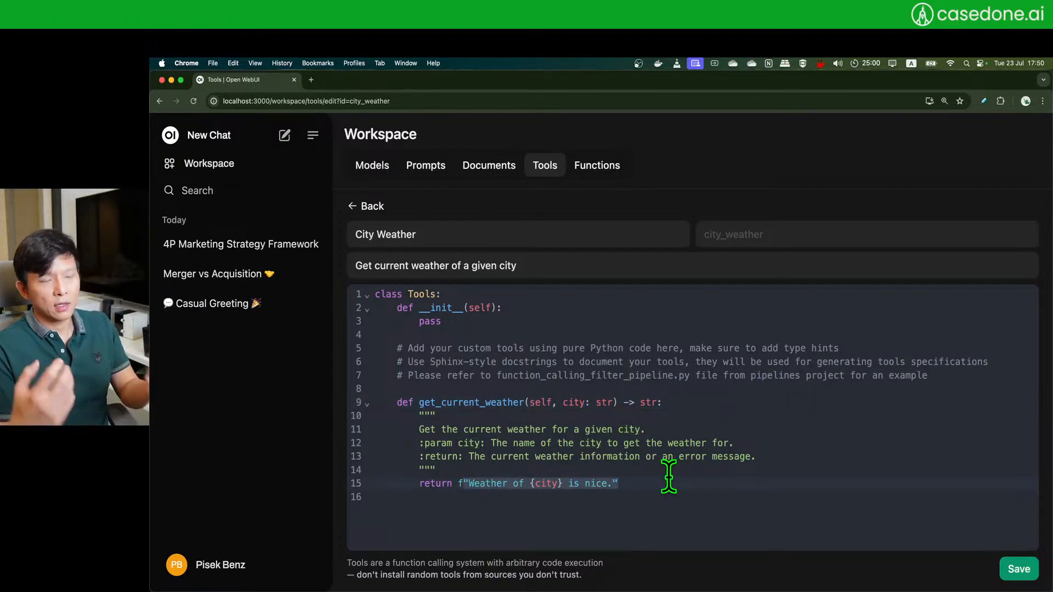
pyautogui.click(471, 485)
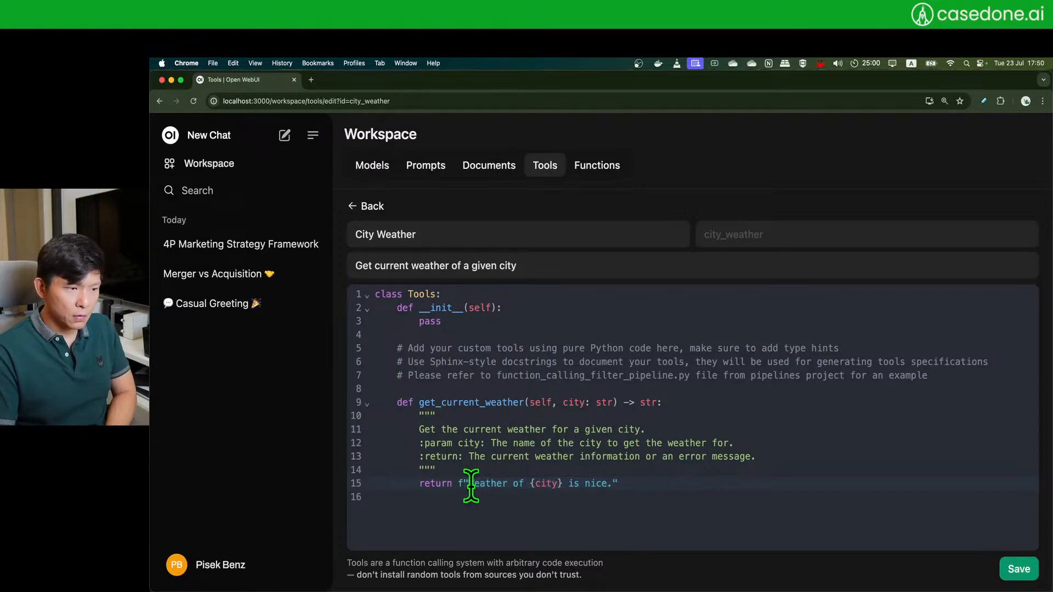
pyautogui.keyDown('shift'); pyautogui.click(613, 487); pyautogui.keyUp('shift')
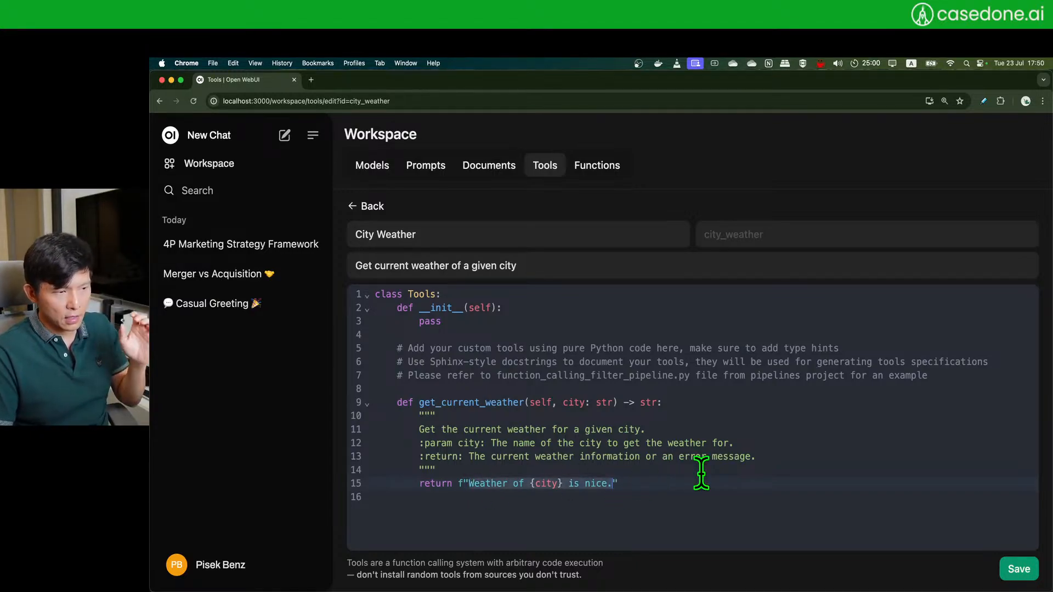
pyautogui.click(701, 472)
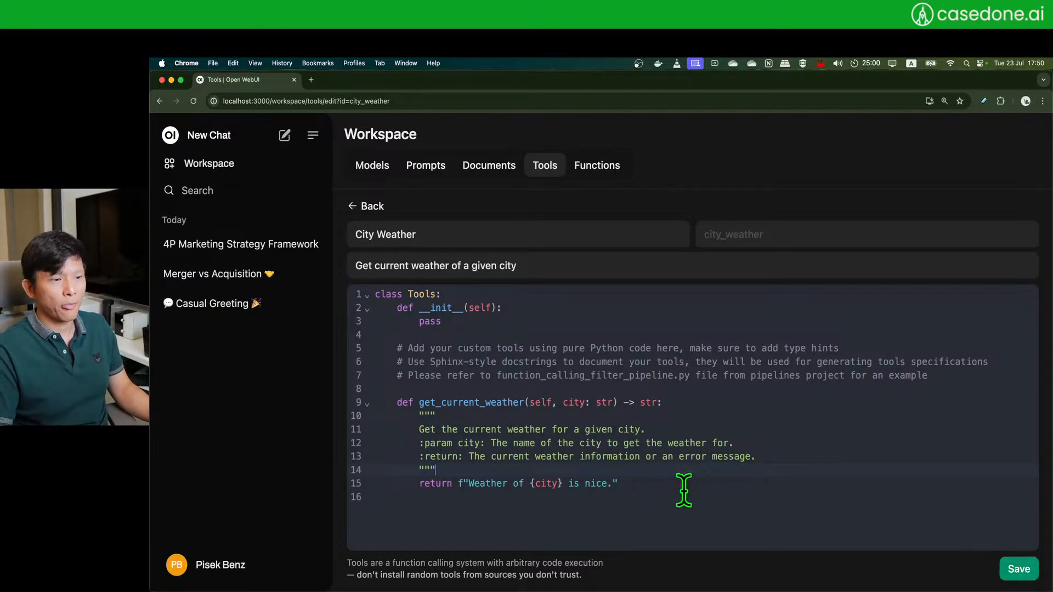
pyautogui.moveTo(666, 482); pyautogui.dragTo(372, 404)
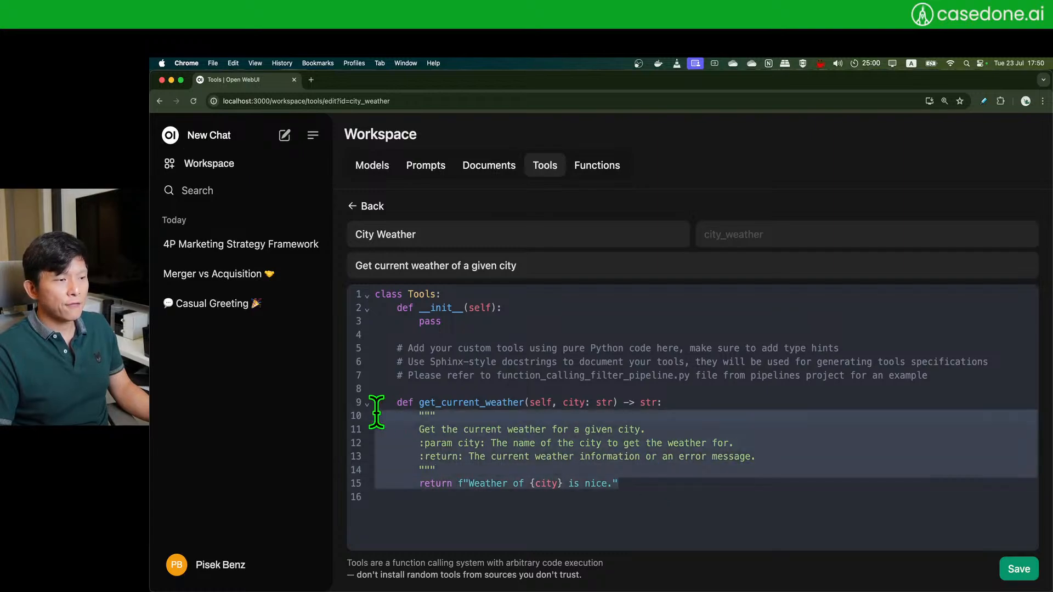
pyautogui.click(503, 422)
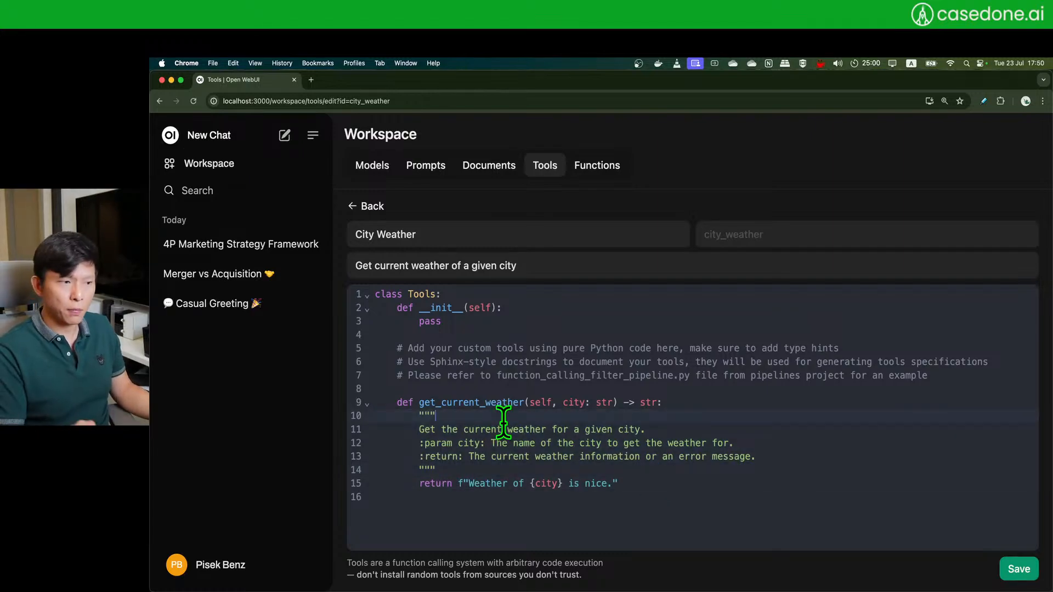
pyautogui.click(462, 467)
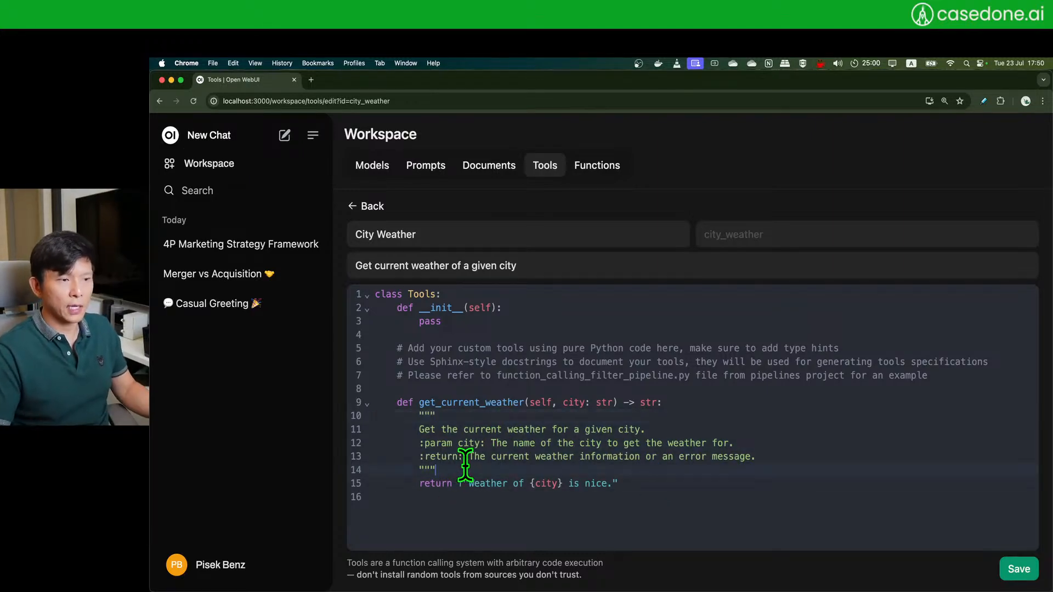
# - Save the City Weather tool
pyautogui.click(1016, 568)
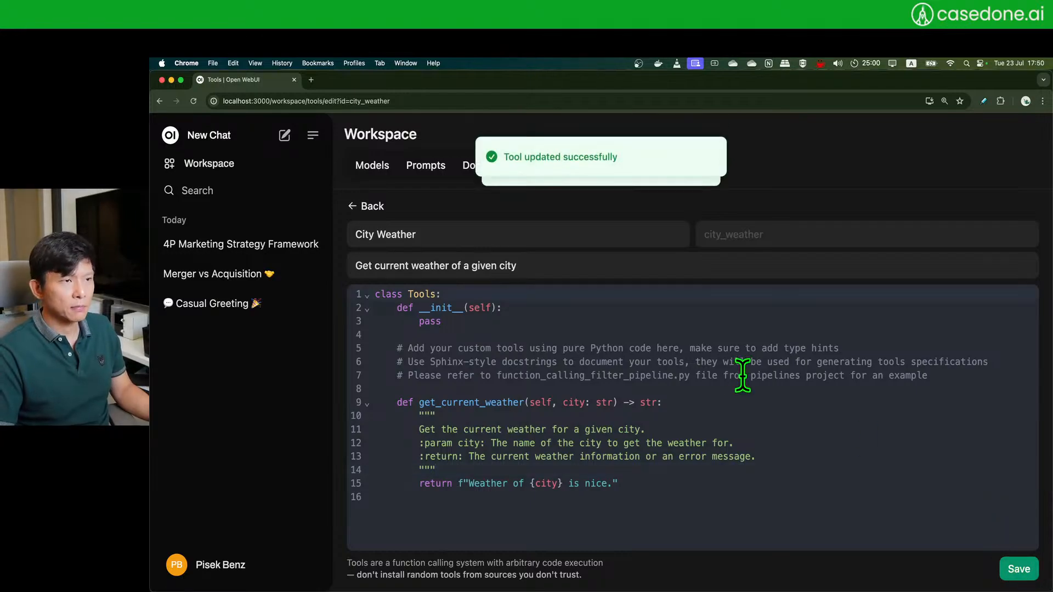
pyautogui.moveTo(673, 484); pyautogui.dragTo(400, 397)
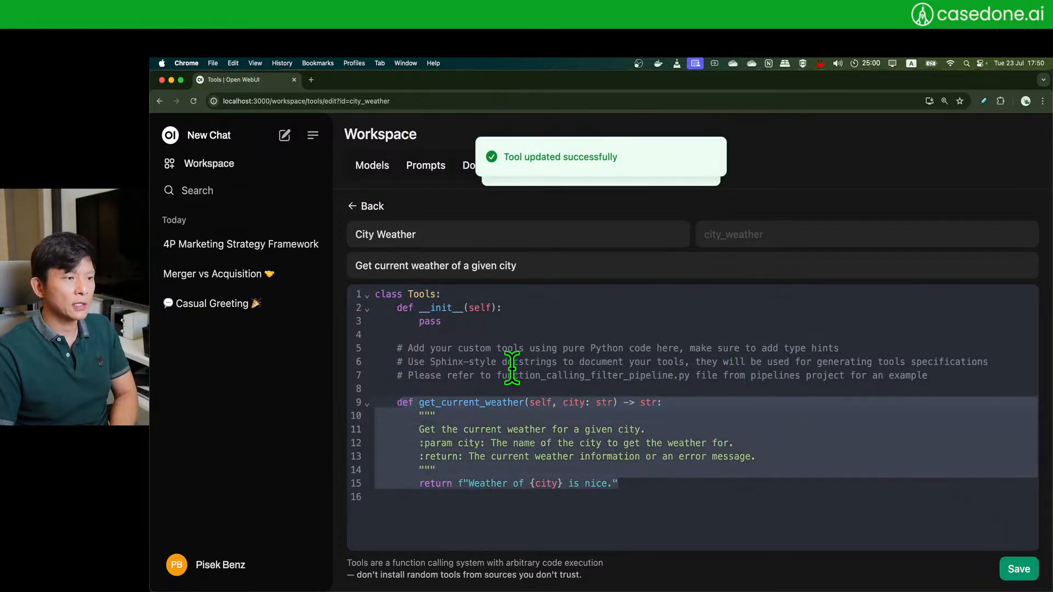
pyautogui.click(539, 361)
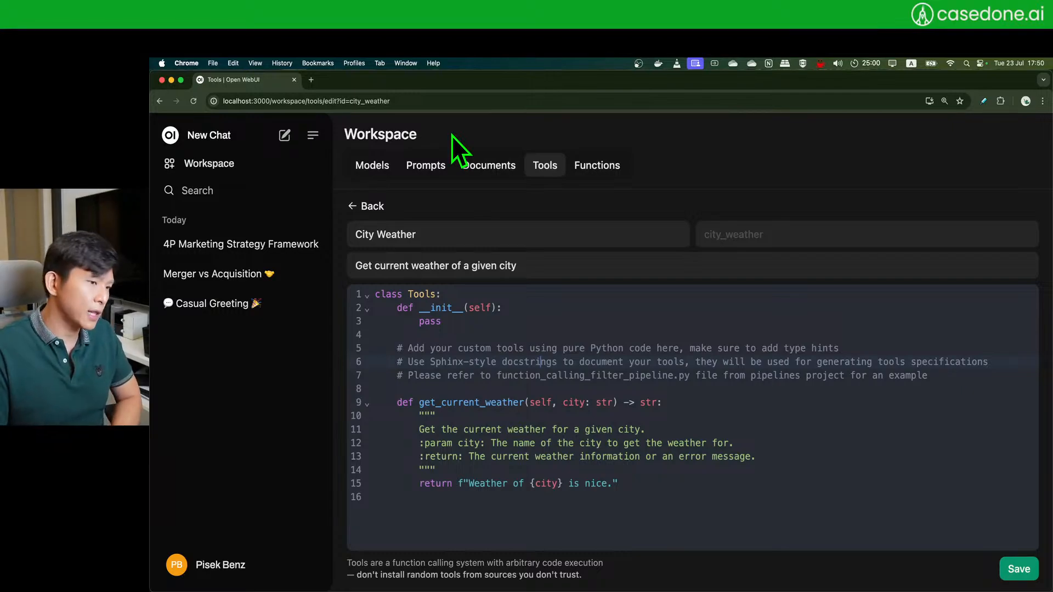
# - Go to the Models list and start creating a new model
pyautogui.click(392, 175)
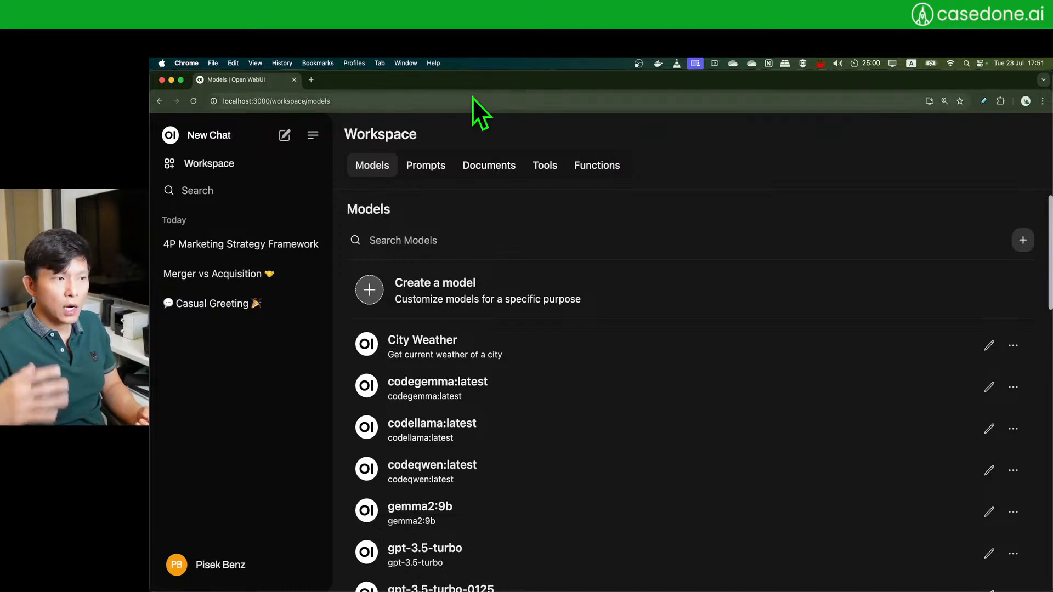
pyautogui.click(371, 290)
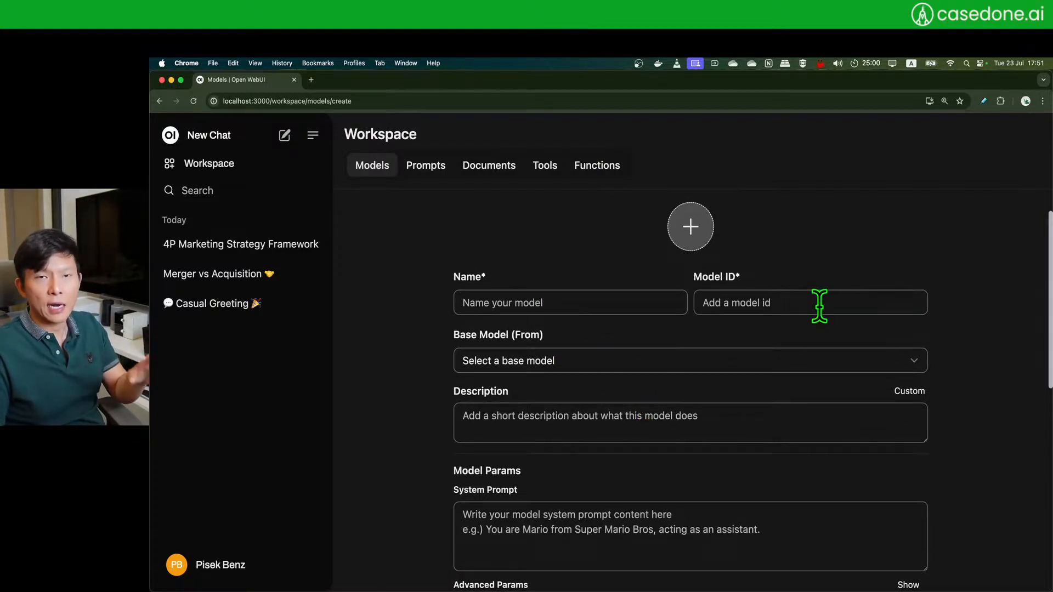
pyautogui.scroll(-2, 411, 351)
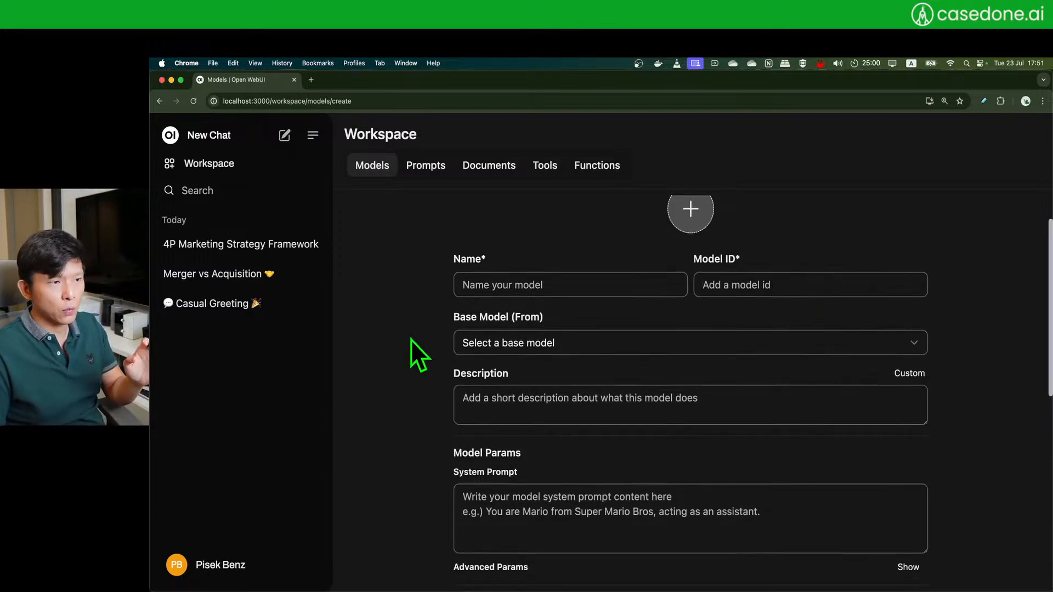
pyautogui.click(530, 270)
# - Browse the Base Model dropdown and close it without choosing a model
pyautogui.click(506, 331)
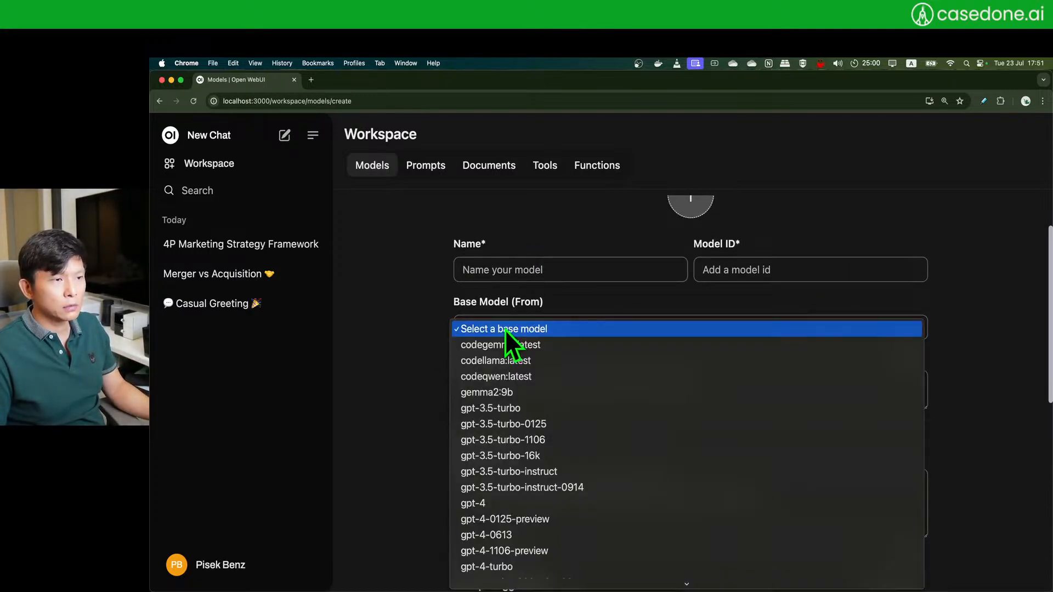
pyautogui.click(505, 330)
pyautogui.click(487, 328)
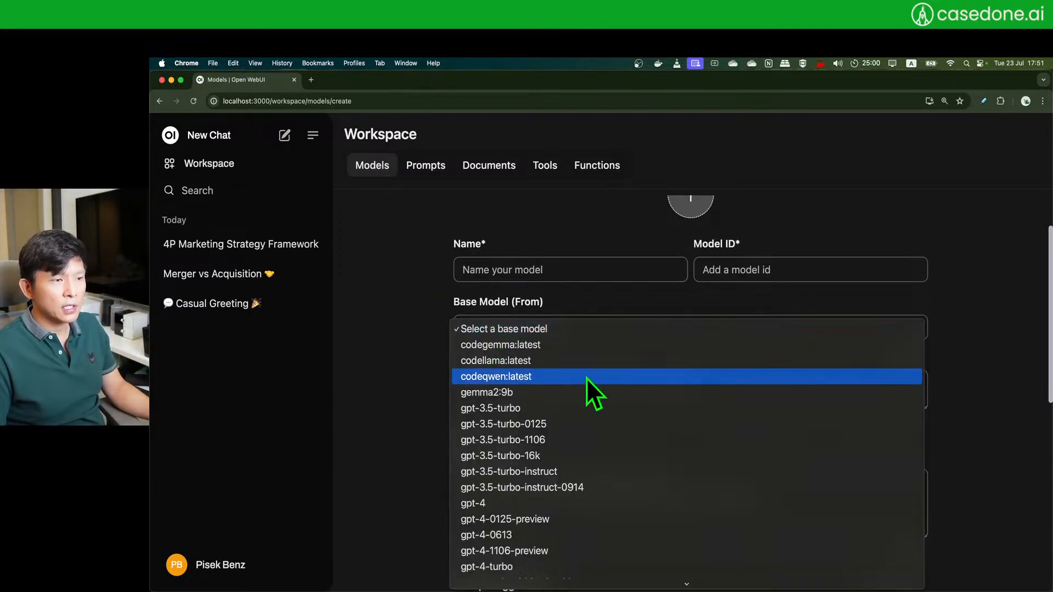
pyautogui.scroll(-3, 622, 421)
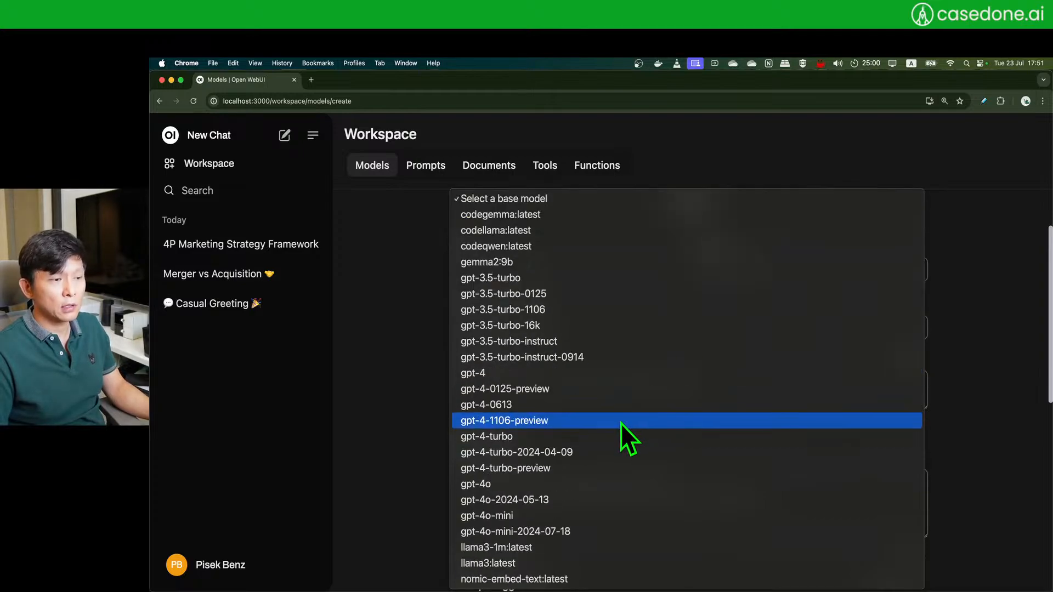
pyautogui.click(389, 410)
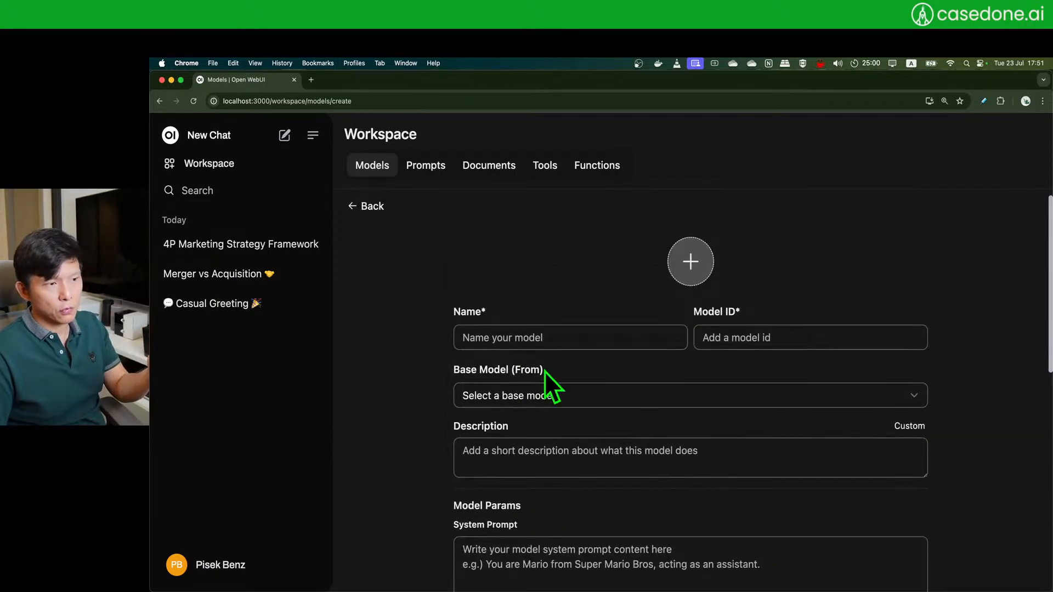
pyautogui.moveTo(453, 377); pyautogui.dragTo(513, 368)
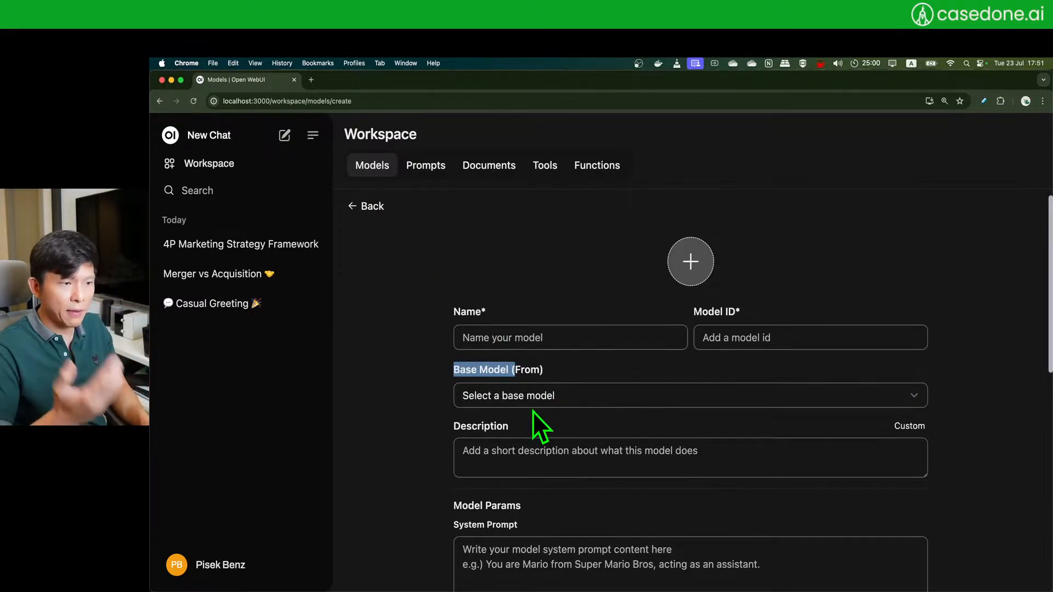
pyautogui.click(483, 456)
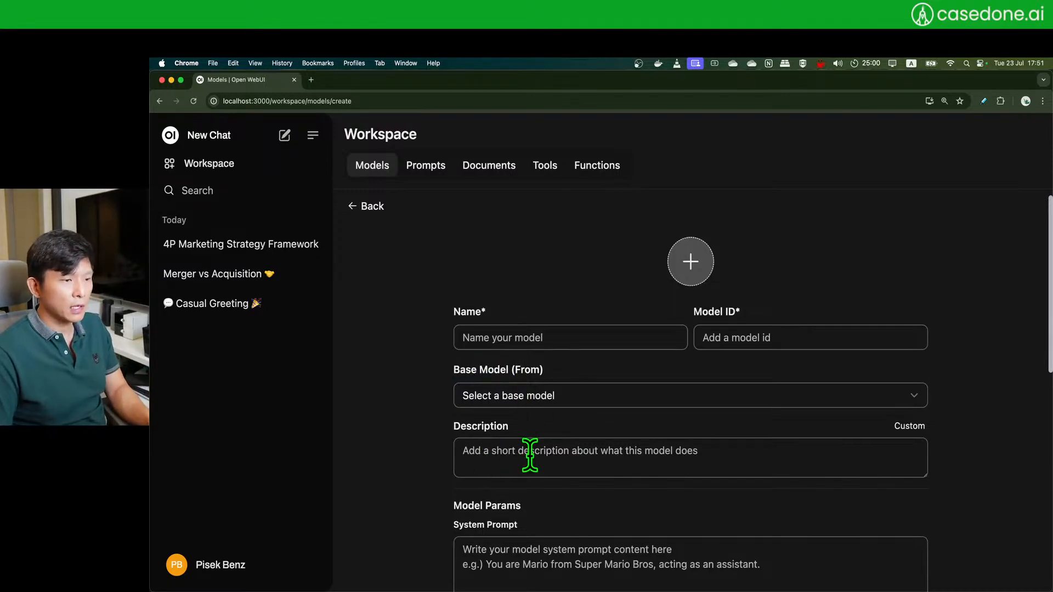
pyautogui.scroll(-1, 529, 456)
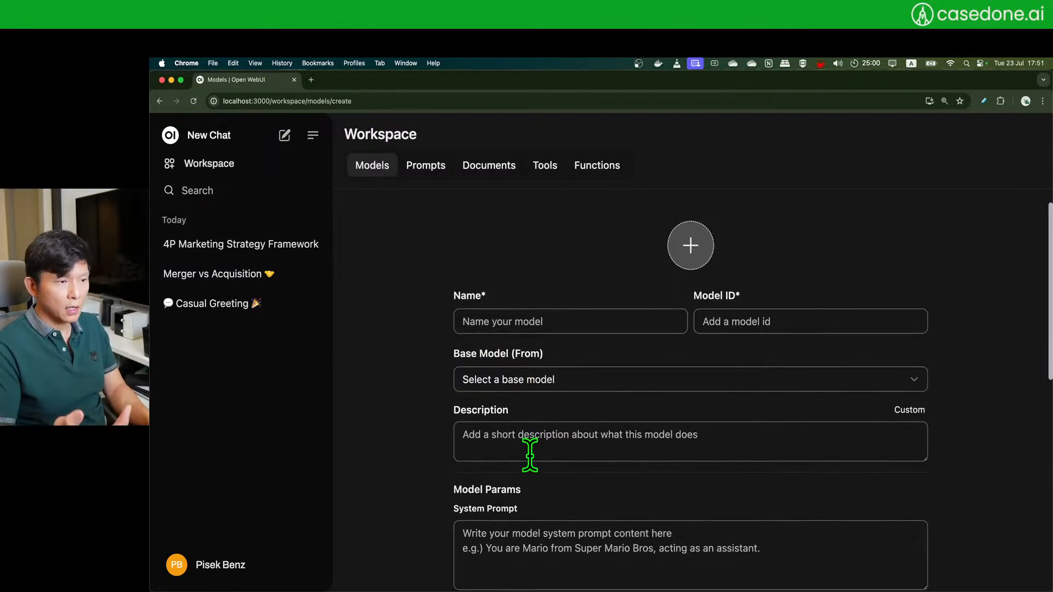
pyautogui.scroll(1, 365, 264)
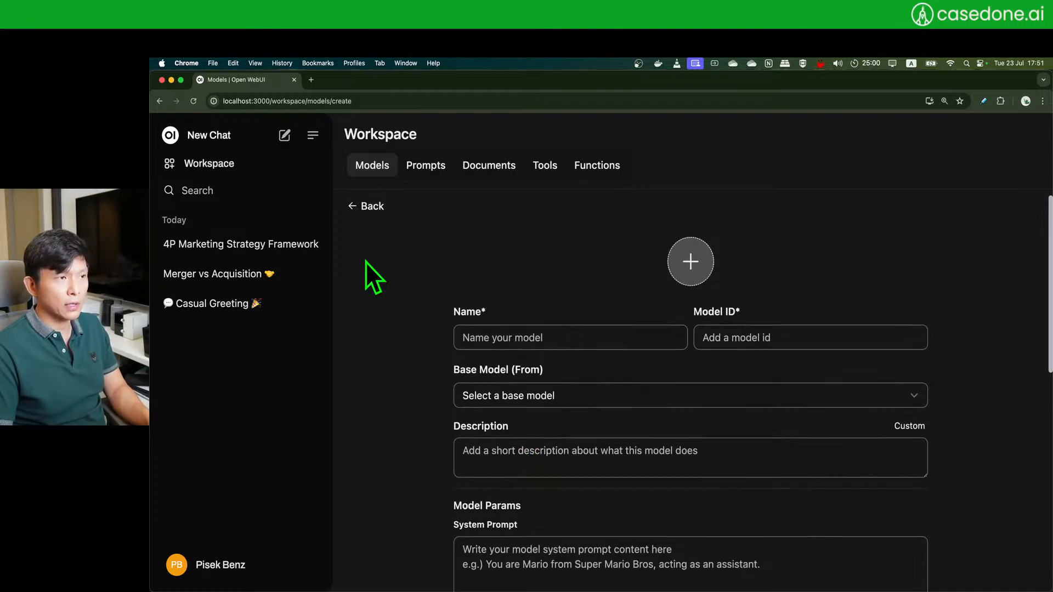
# - Scroll the new-model form down to its Tools section with City Weather ticked
pyautogui.scroll(-10, 399, 340)
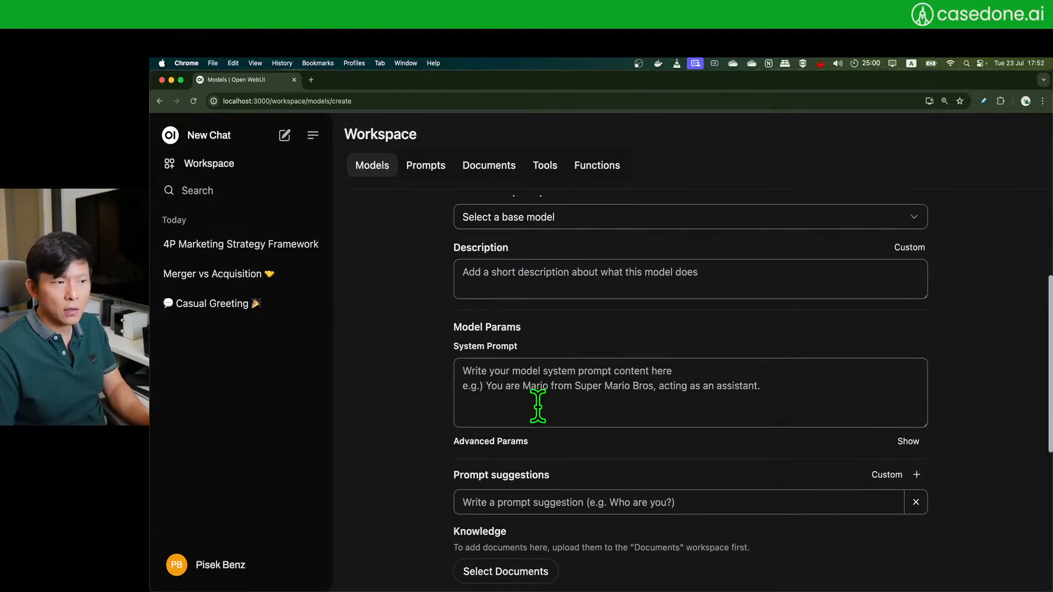
pyautogui.scroll(-2, 538, 403)
pyautogui.scroll(-2, 538, 406)
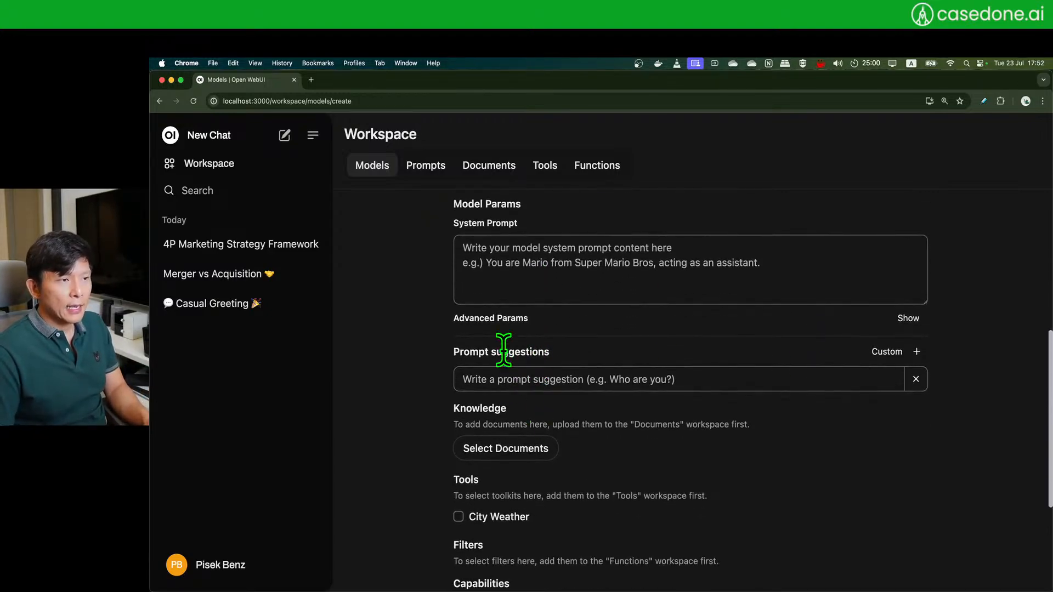
pyautogui.scroll(-2, 399, 355)
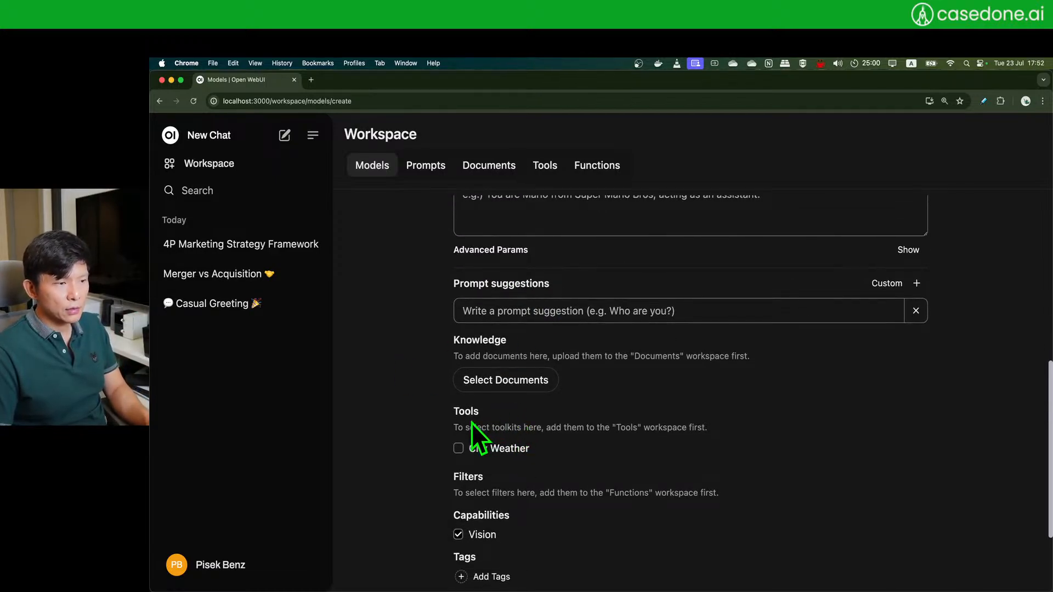
pyautogui.scroll(-2, 373, 458)
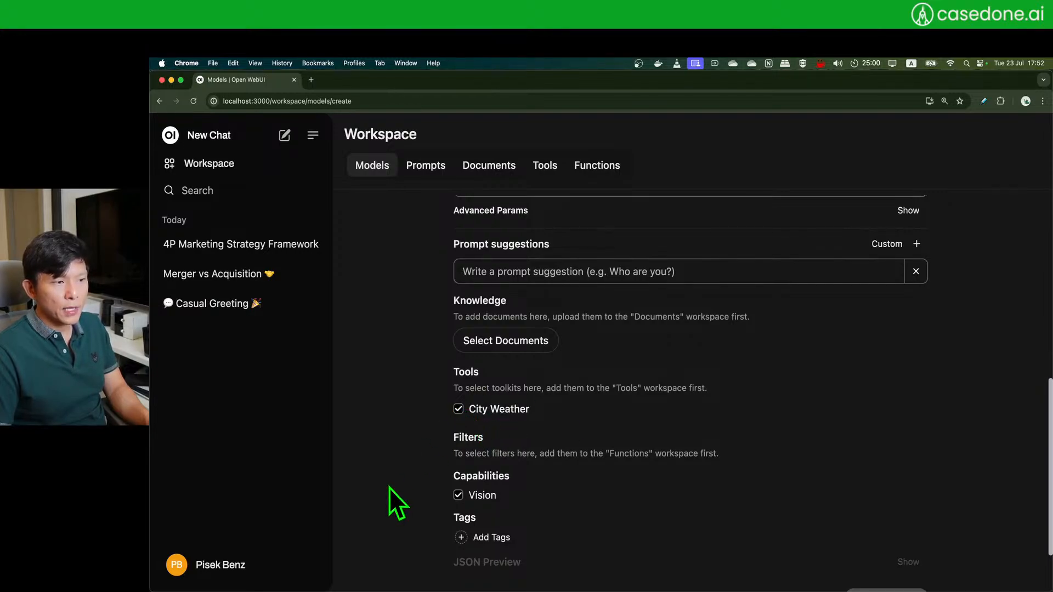
pyautogui.scroll(1, 387, 476)
pyautogui.scroll(2, 396, 491)
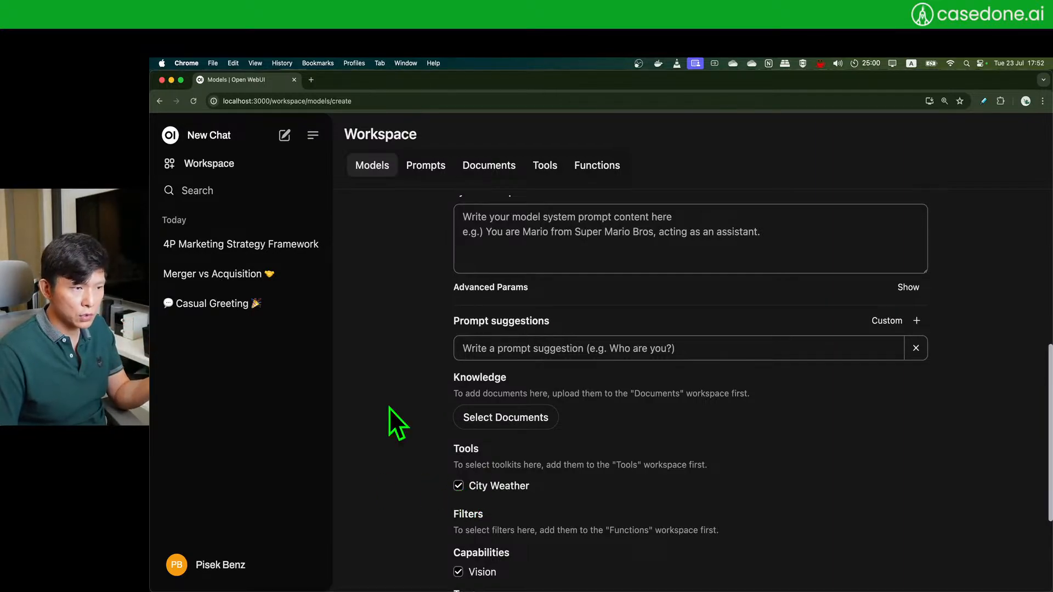
# - Browse the knowledge documents list, close it without attaching any, and scroll back up
pyautogui.click(511, 433)
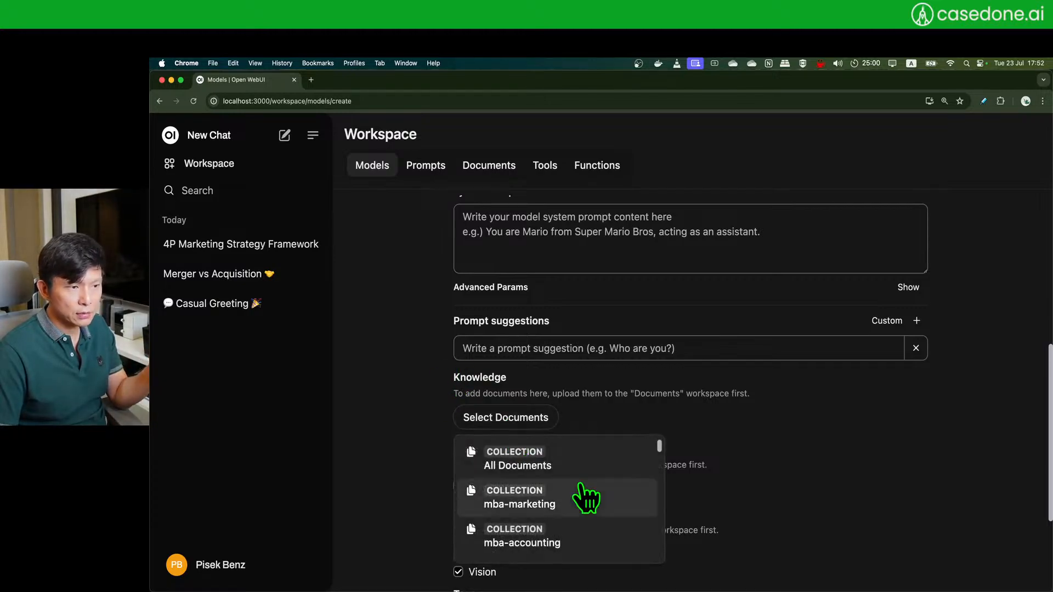
pyautogui.scroll(-5, 583, 493)
pyautogui.scroll(-2, 587, 497)
pyautogui.scroll(5, 586, 496)
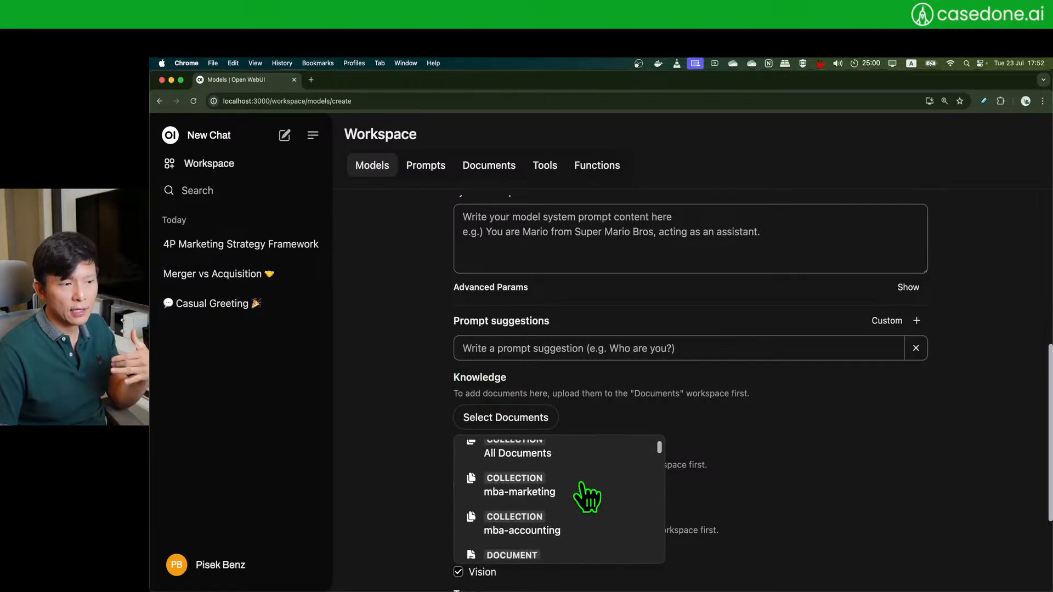
pyautogui.click(379, 433)
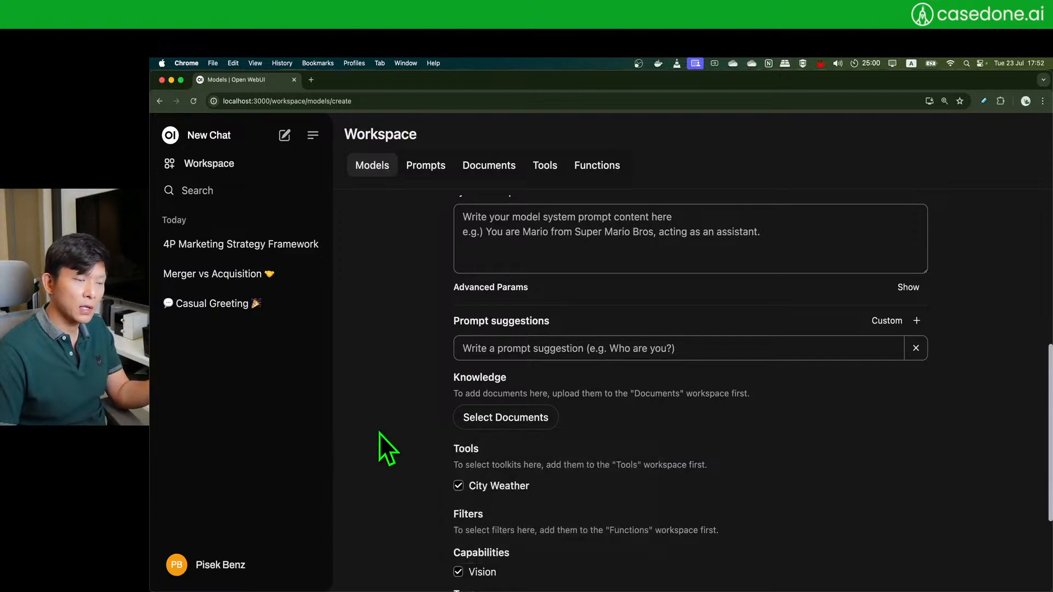
pyautogui.scroll(1, 370, 432)
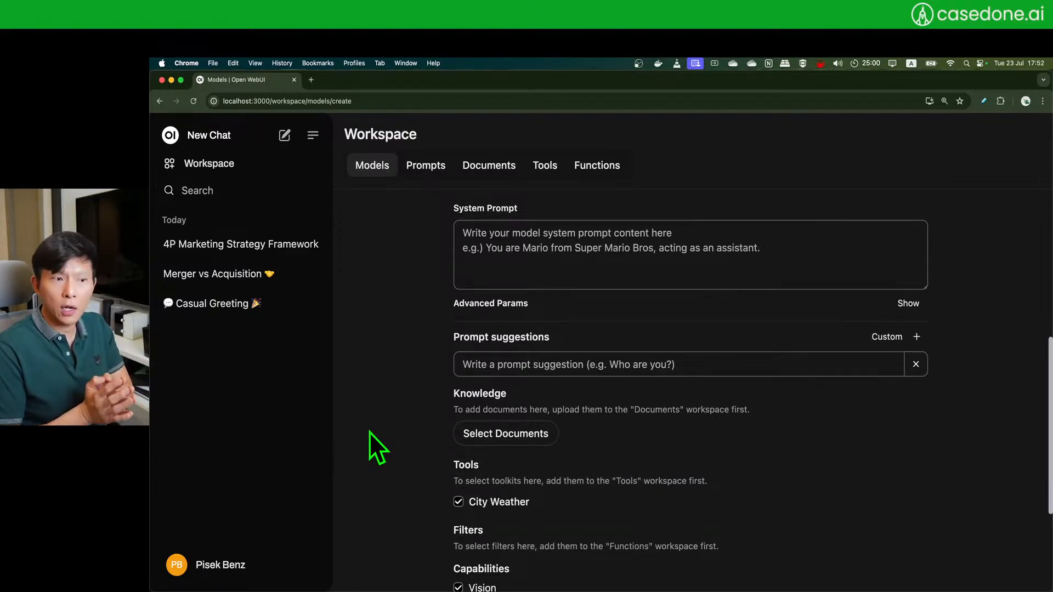
pyautogui.scroll(5, 370, 432)
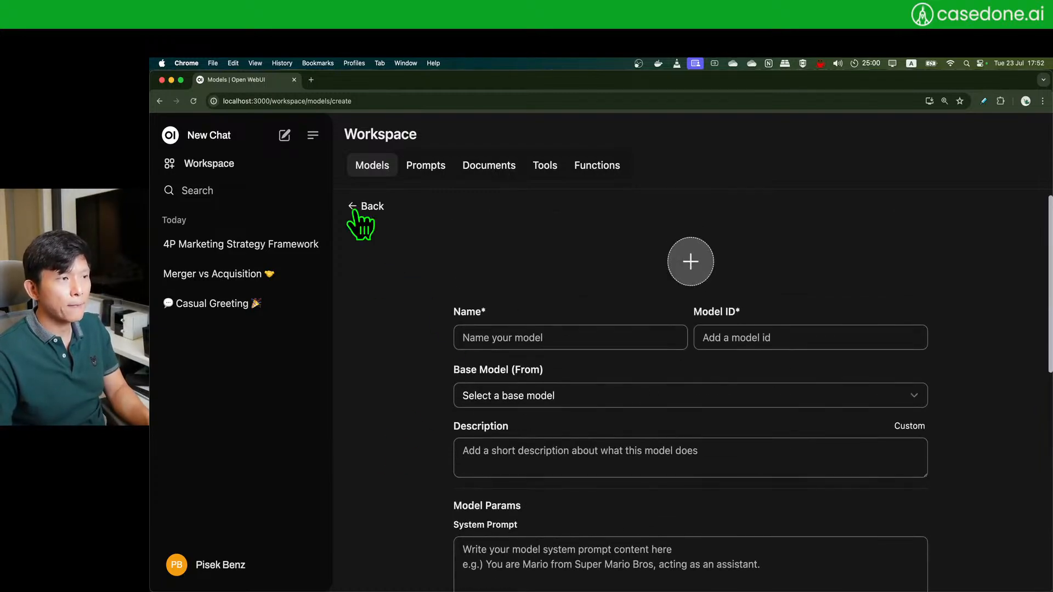
# - Return to Models and open City Weather's settings showing gpt-4o base and City Weather tool
pyautogui.click(351, 207)
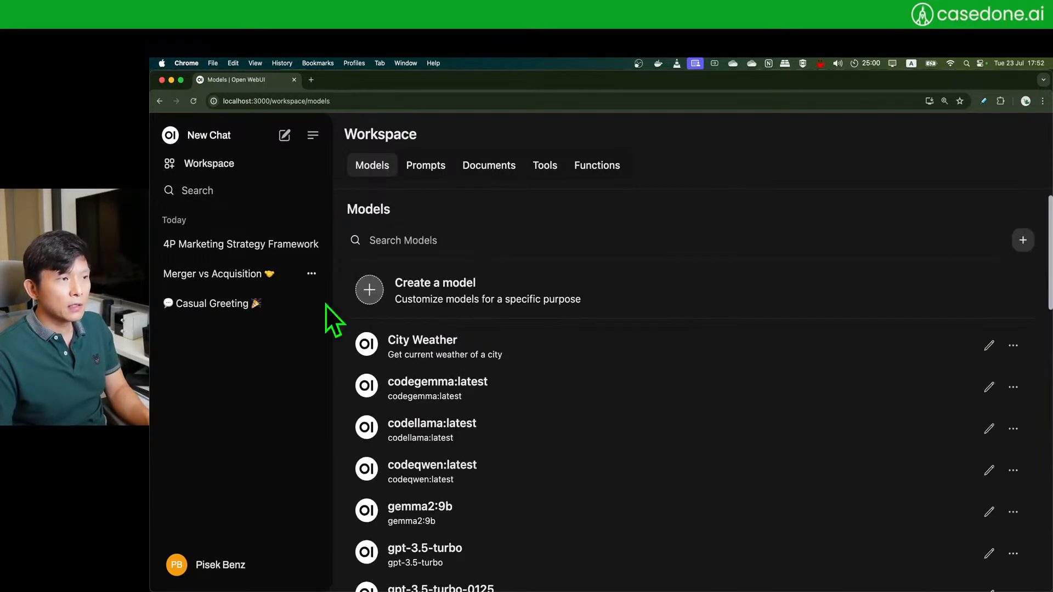
pyautogui.click(995, 349)
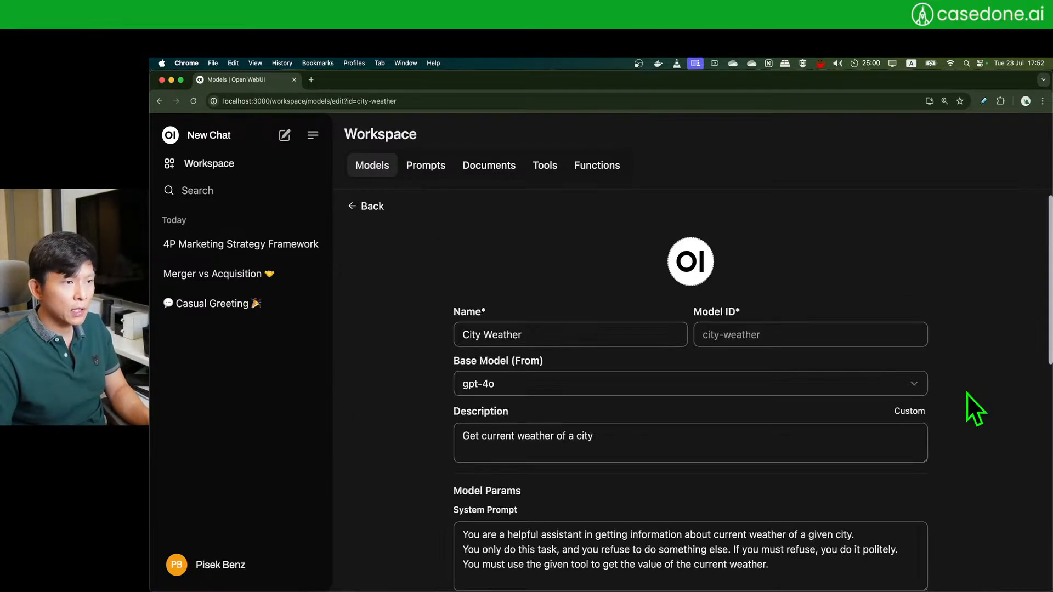
pyautogui.scroll(-1, 966, 394)
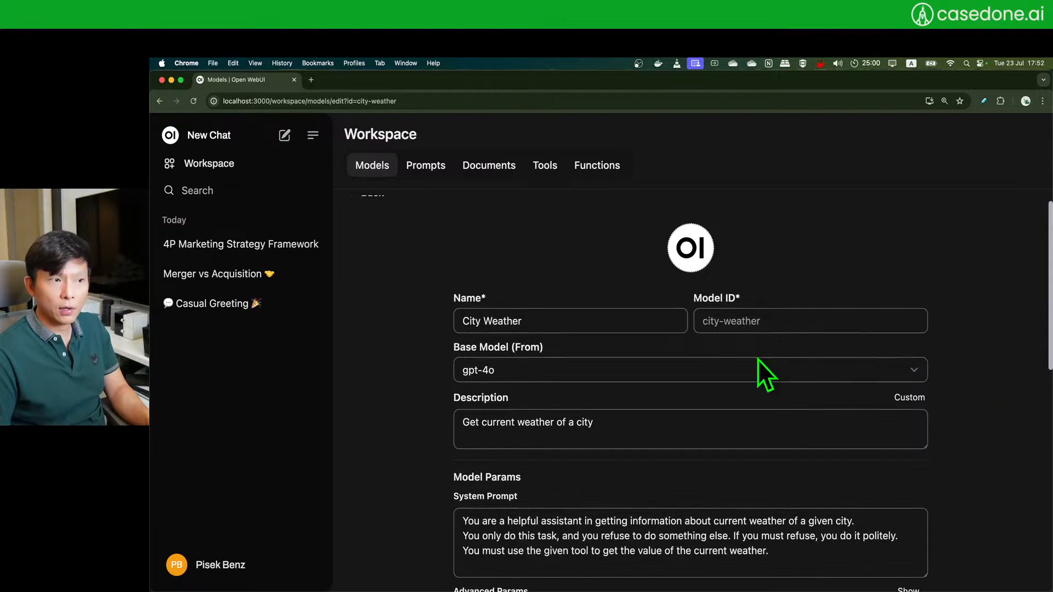
pyautogui.scroll(-1, 398, 358)
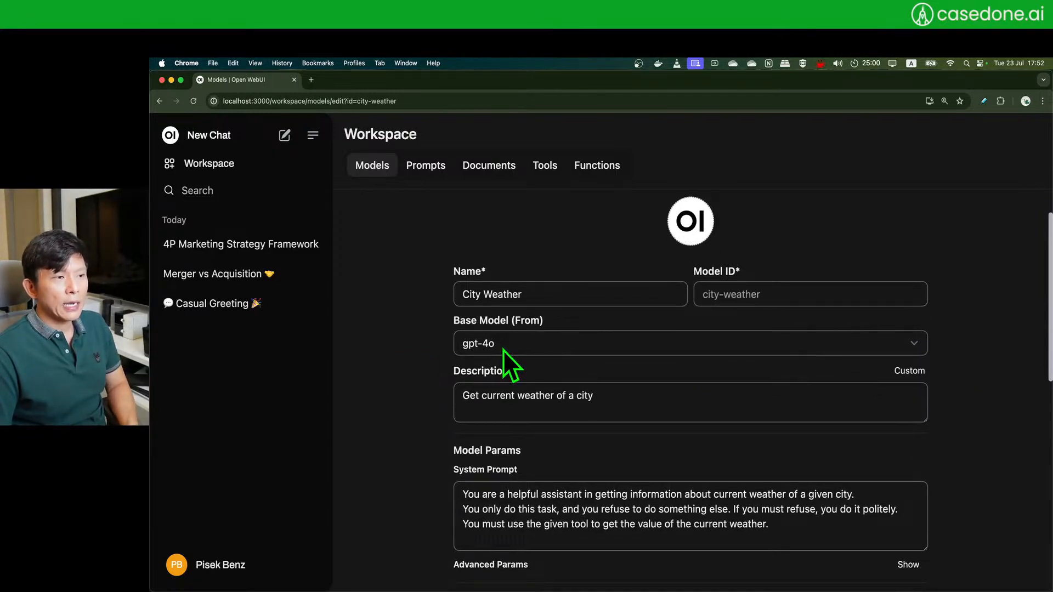
pyautogui.scroll(-5, 357, 455)
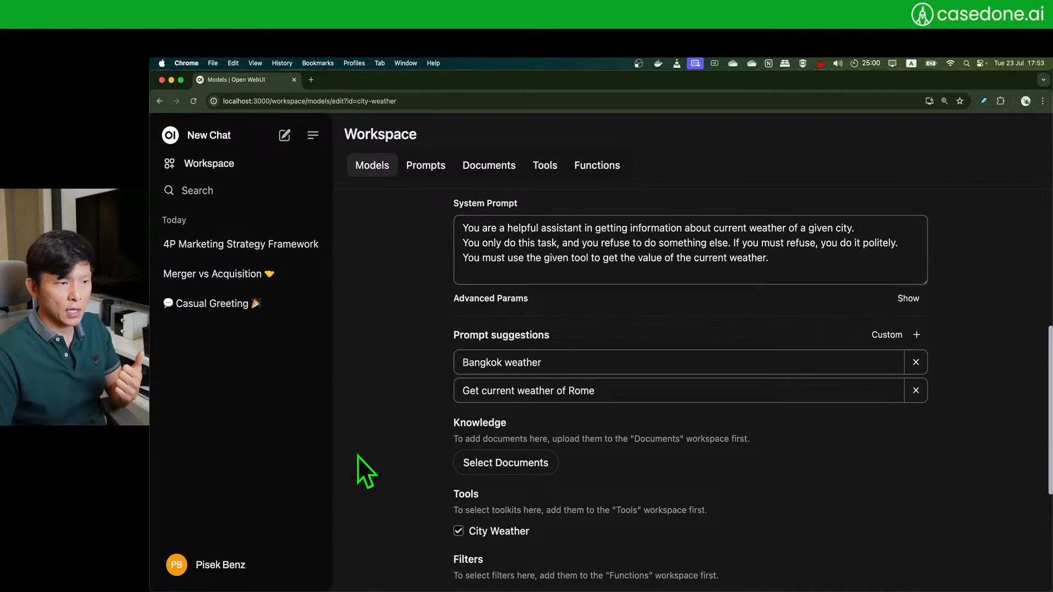
pyautogui.scroll(4, 358, 456)
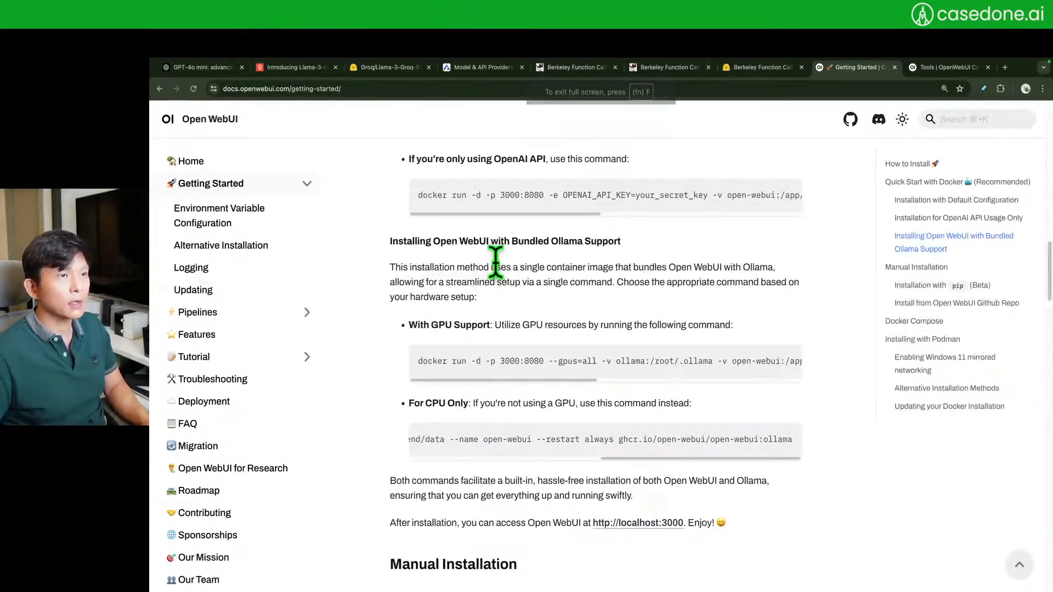
# - Switch to the Berkeley Function-Calling Leaderboard tab and scroll through its accuracy table
pyautogui.click(575, 68)
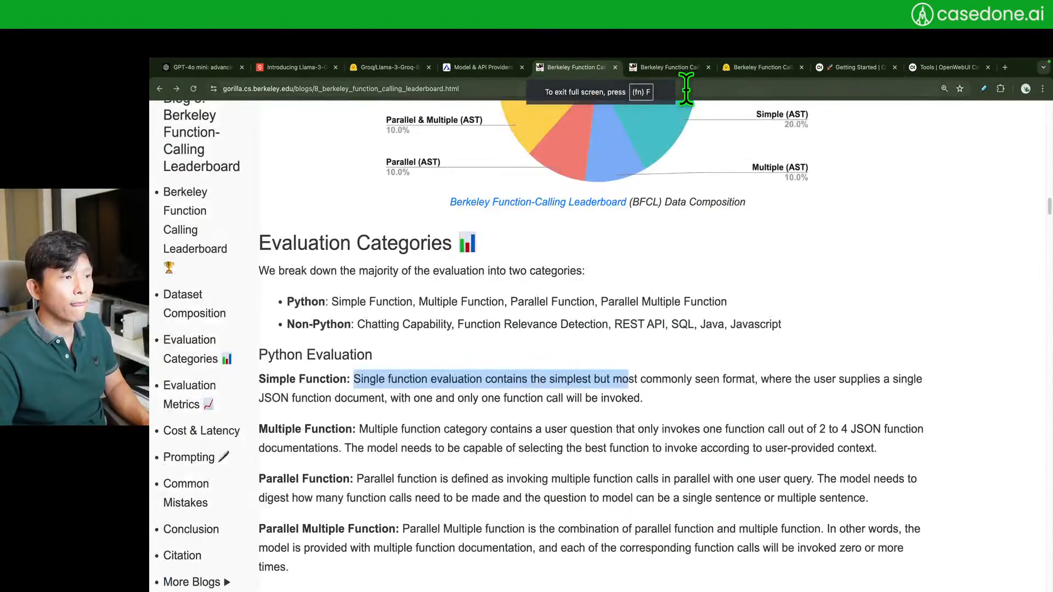
pyautogui.click(679, 68)
pyautogui.scroll(10, 893, 348)
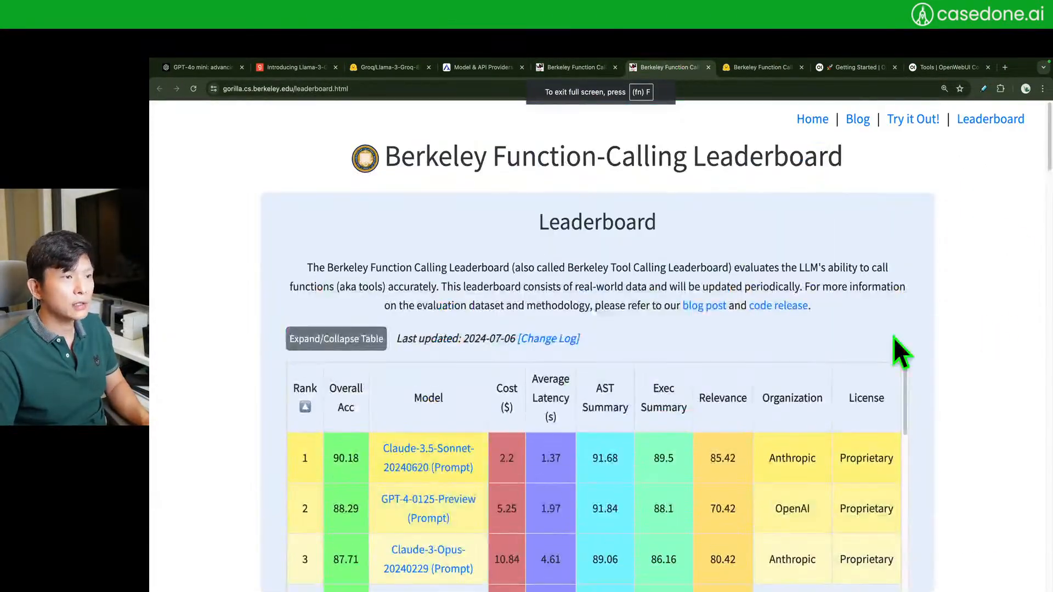
pyautogui.scroll(-2, 1025, 383)
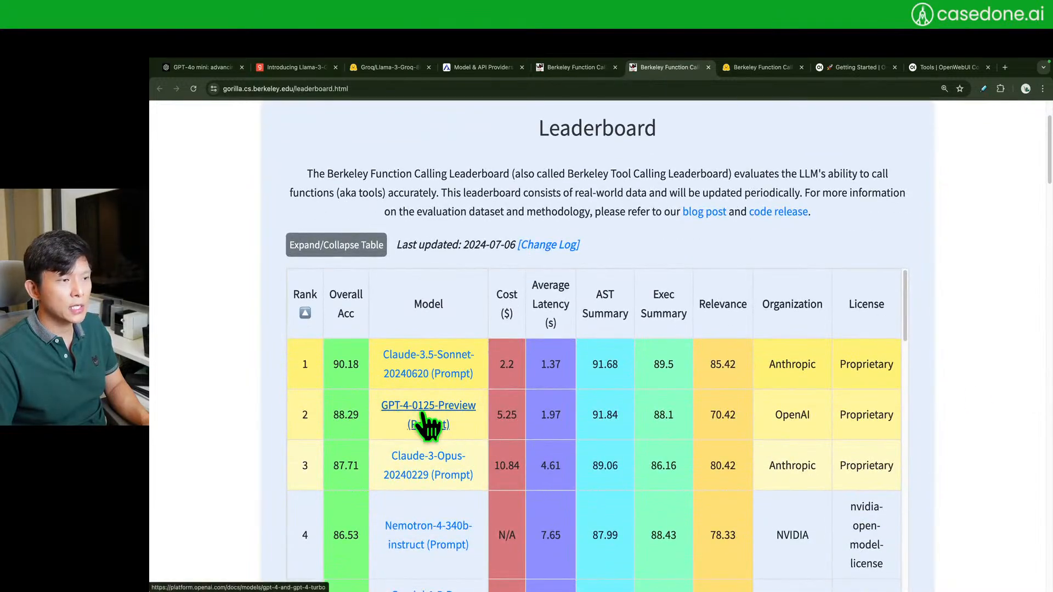
pyautogui.scroll(-9, 247, 433)
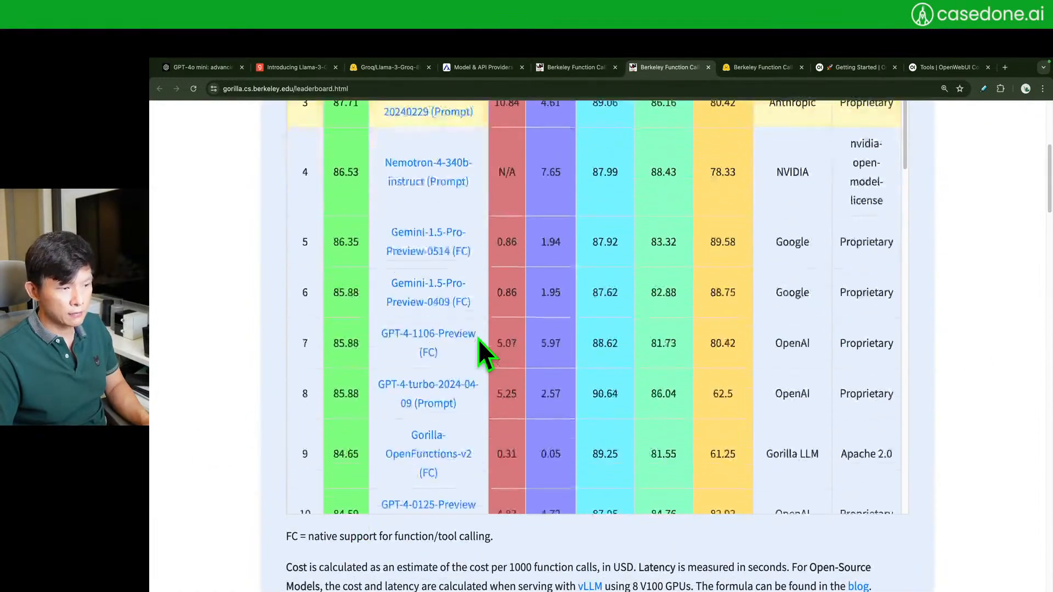
pyautogui.scroll(-3, 475, 367)
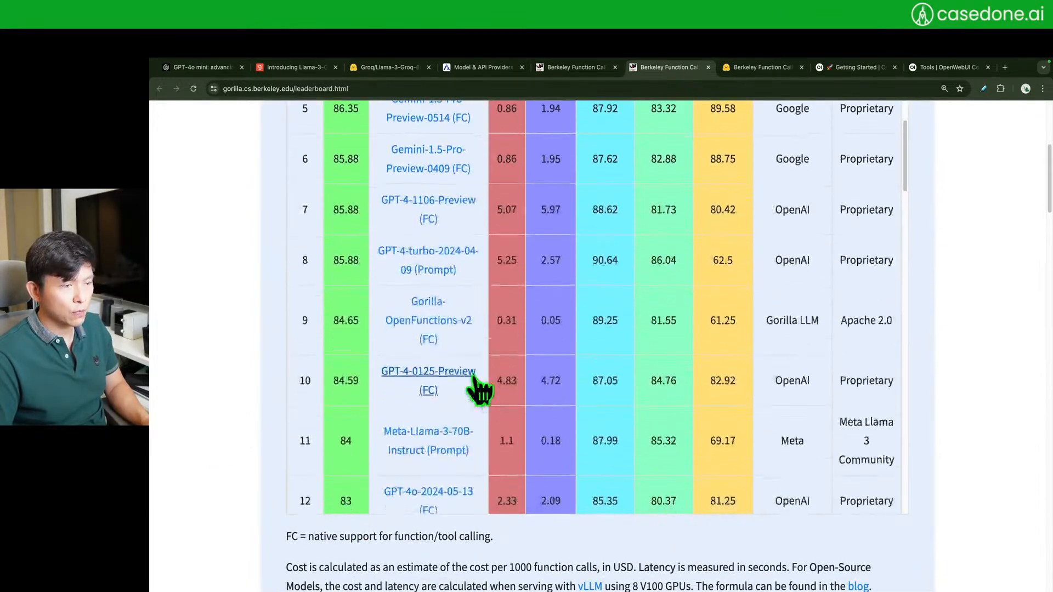
pyautogui.scroll(5, 480, 390)
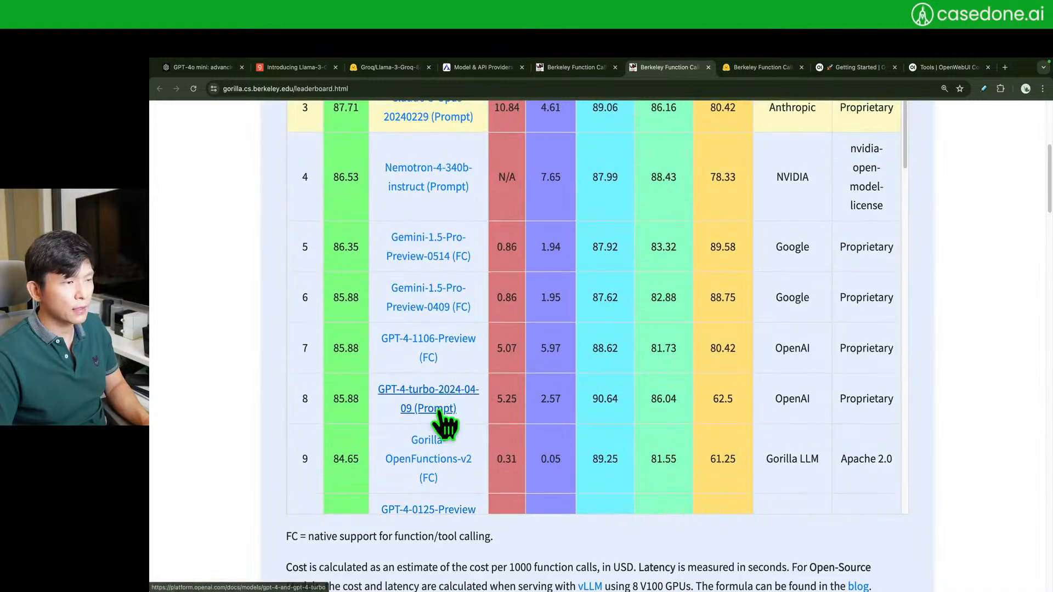
pyautogui.scroll(1, 446, 354)
pyautogui.scroll(2, 446, 355)
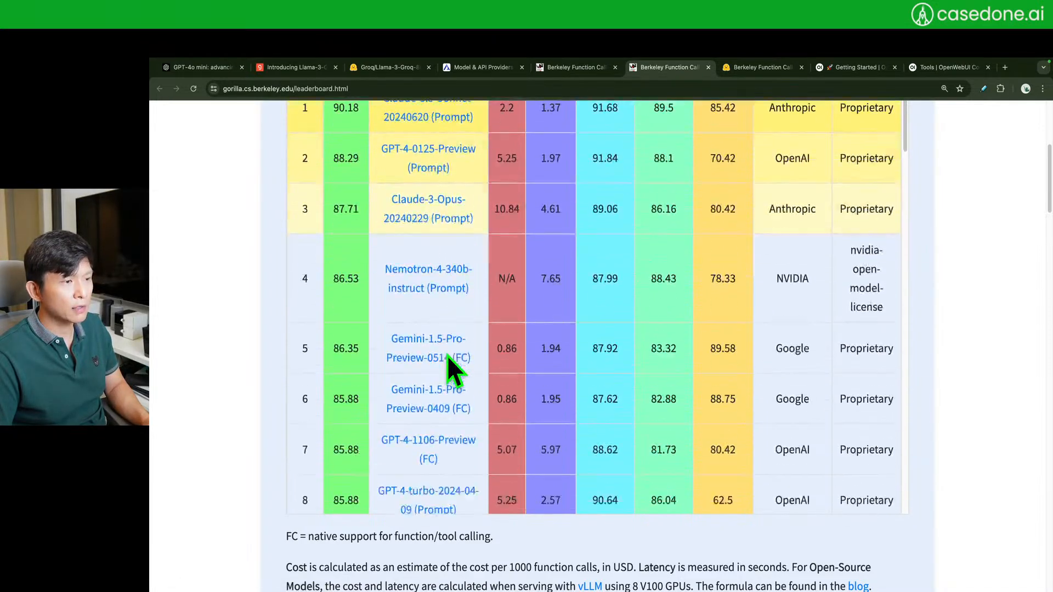
pyautogui.scroll(-3, 447, 355)
pyautogui.scroll(-3, 459, 346)
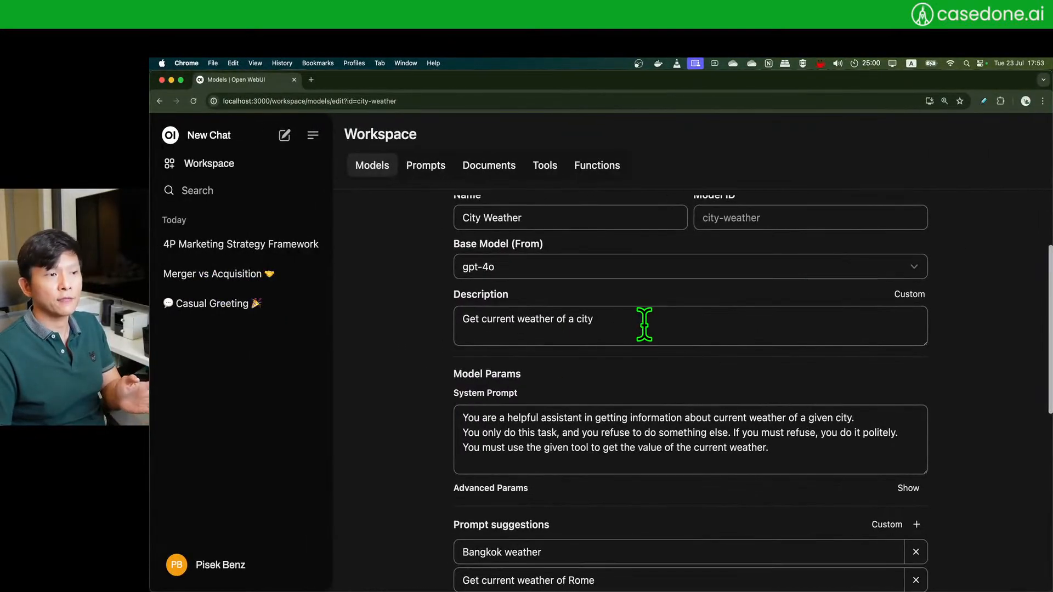
# - Review City Weather's attached tool and basic-tools tag, then go back to the Models list
pyautogui.scroll(-3, 403, 428)
pyautogui.scroll(-1, 401, 421)
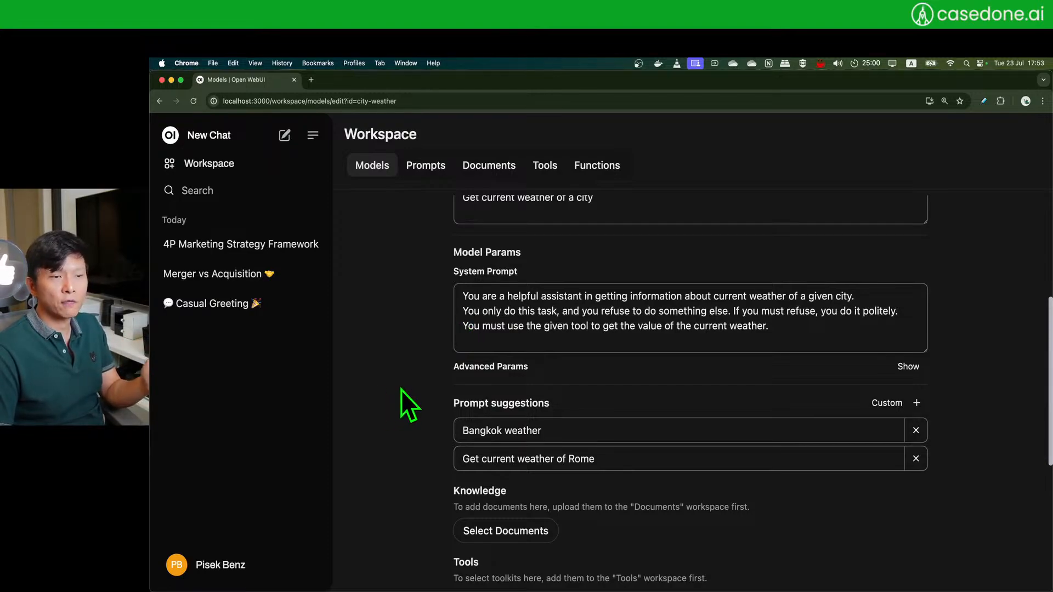
pyautogui.scroll(-3, 401, 390)
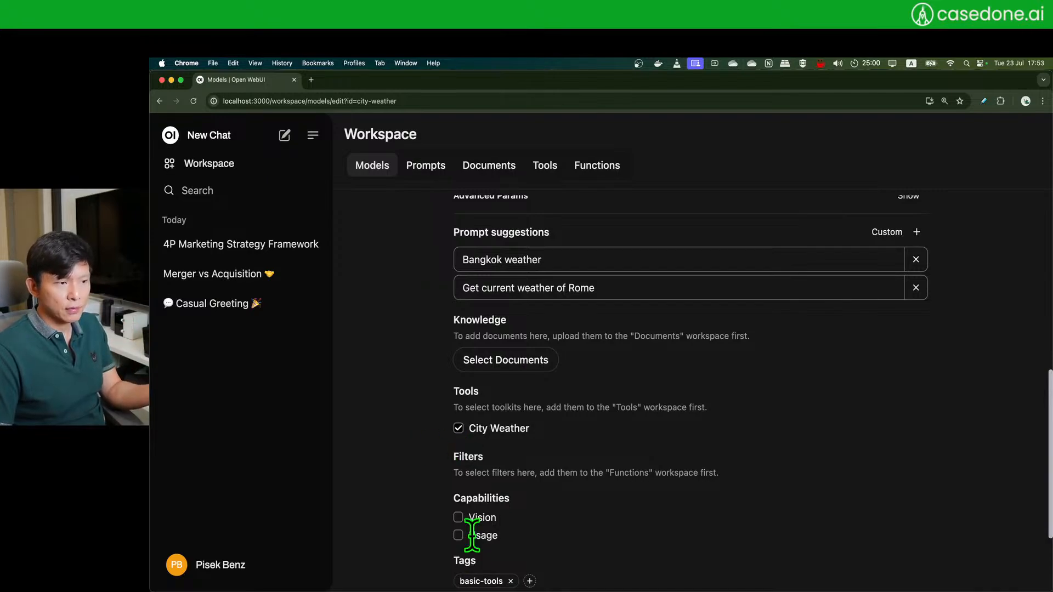
pyautogui.scroll(-2, 539, 522)
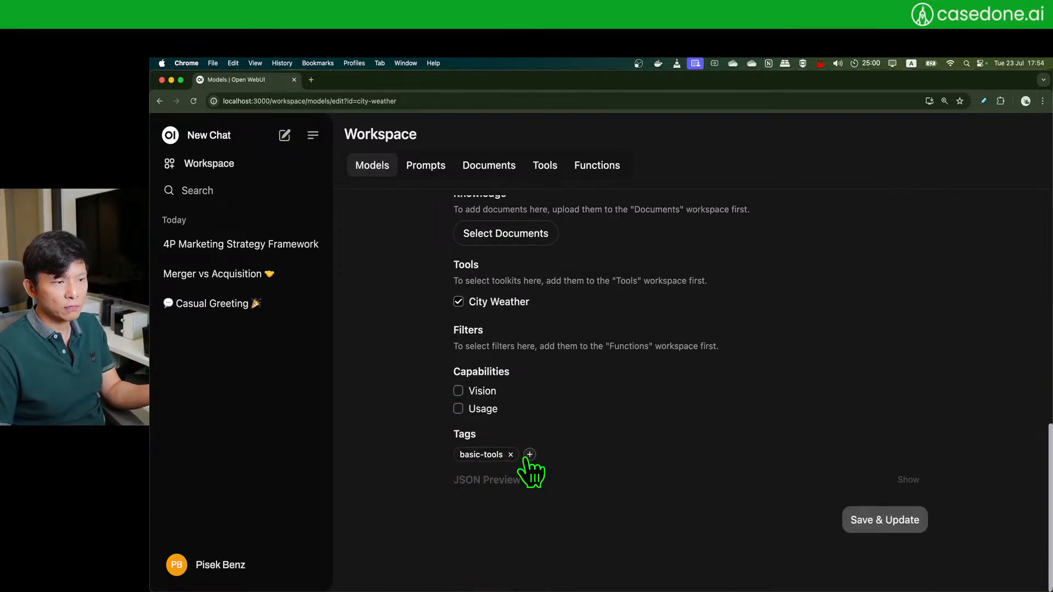
pyautogui.scroll(2, 471, 456)
pyautogui.scroll(1, 474, 454)
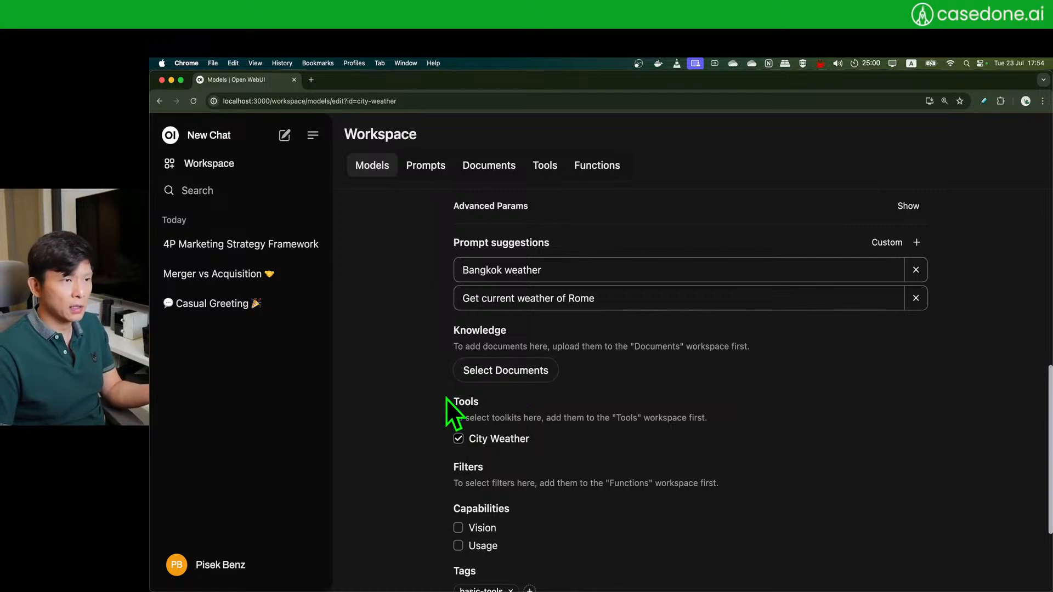
pyautogui.scroll(4, 446, 400)
pyautogui.scroll(3, 446, 400)
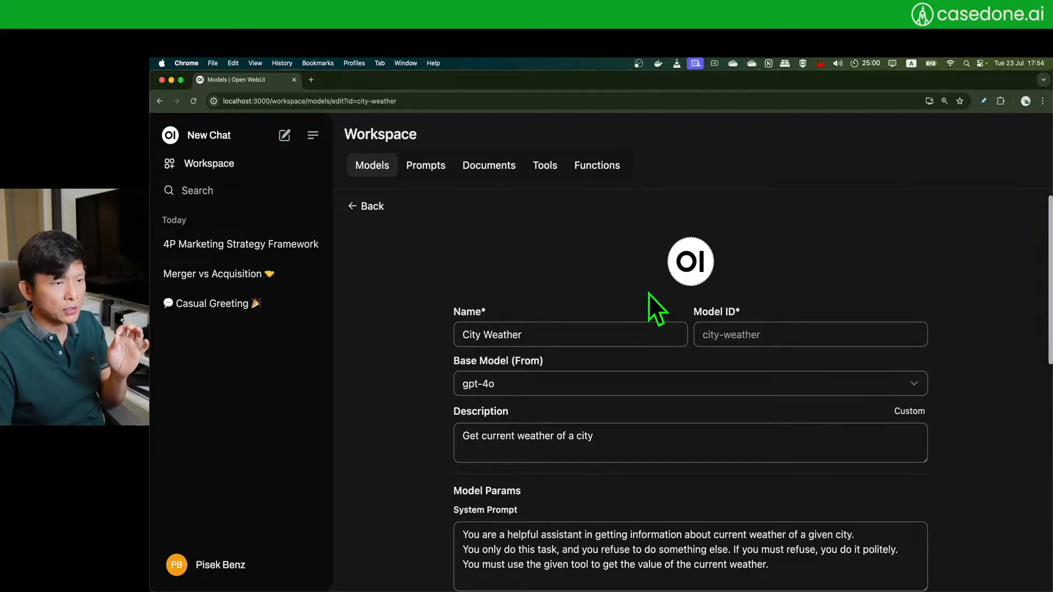
pyautogui.scroll(-10, 959, 363)
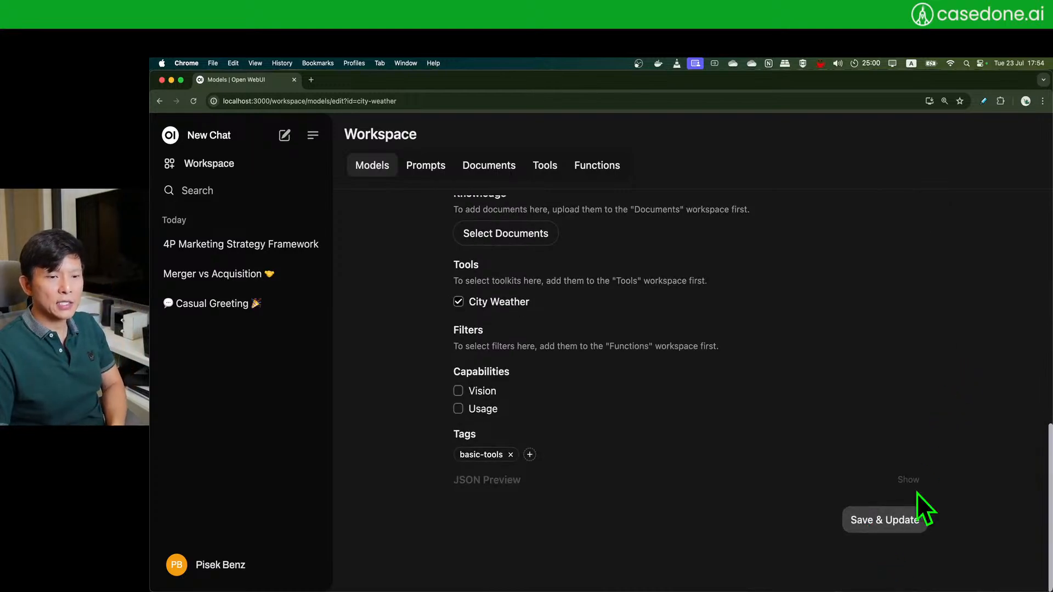
pyautogui.scroll(10, 933, 439)
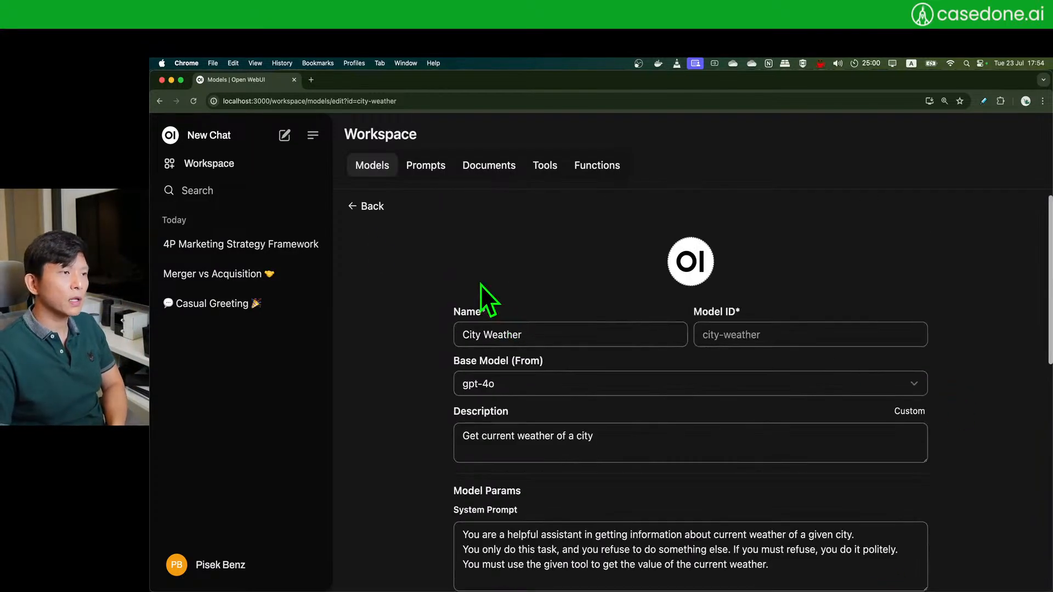
pyautogui.click(356, 210)
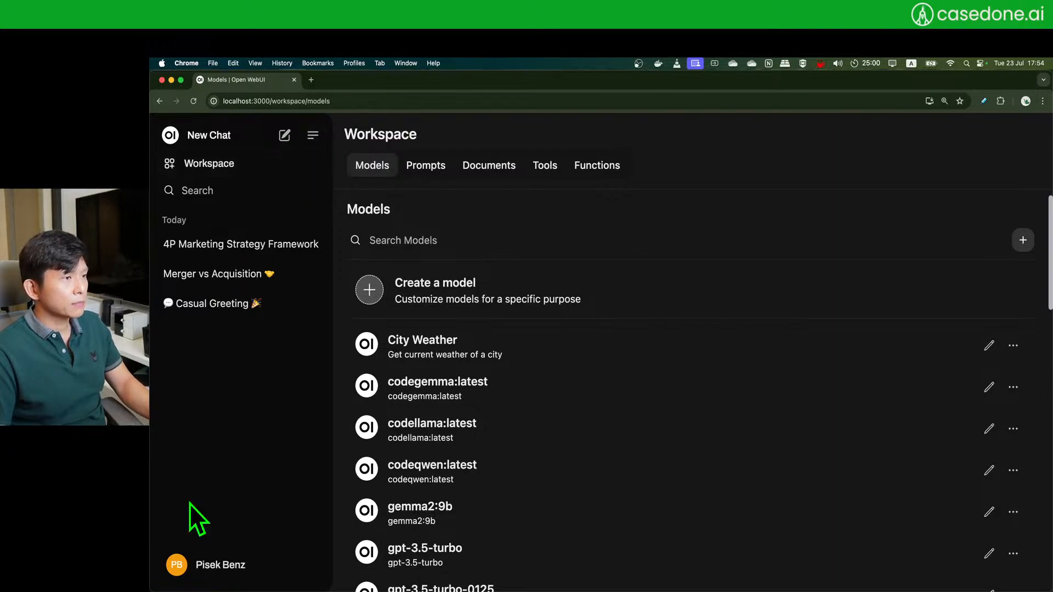
# - Verify the Users settings' model whitelist includes City Weather, then start a new admin chat
pyautogui.click(209, 577)
pyautogui.click(253, 465)
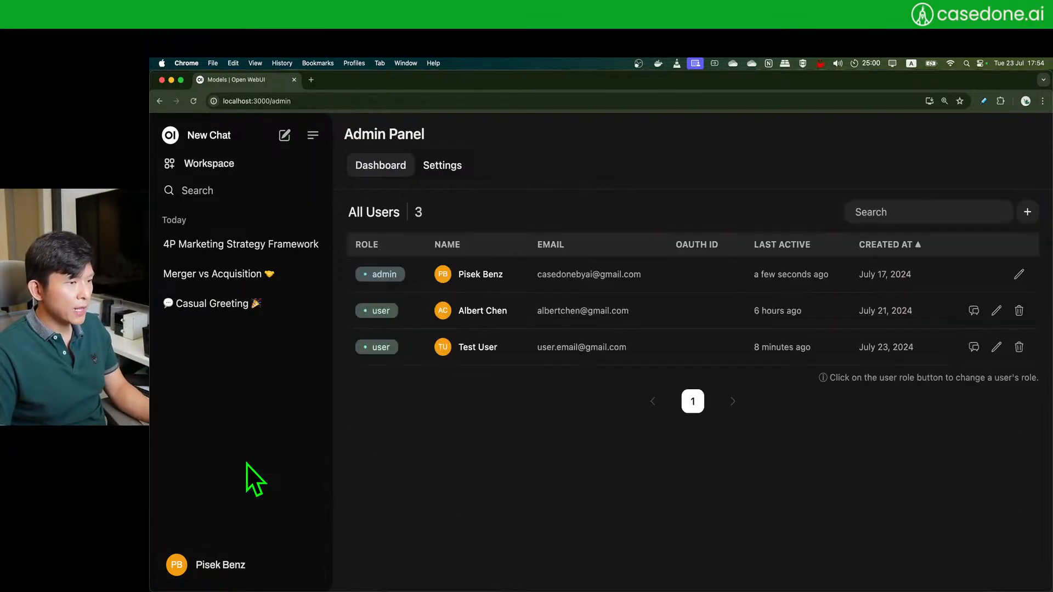
pyautogui.click(444, 165)
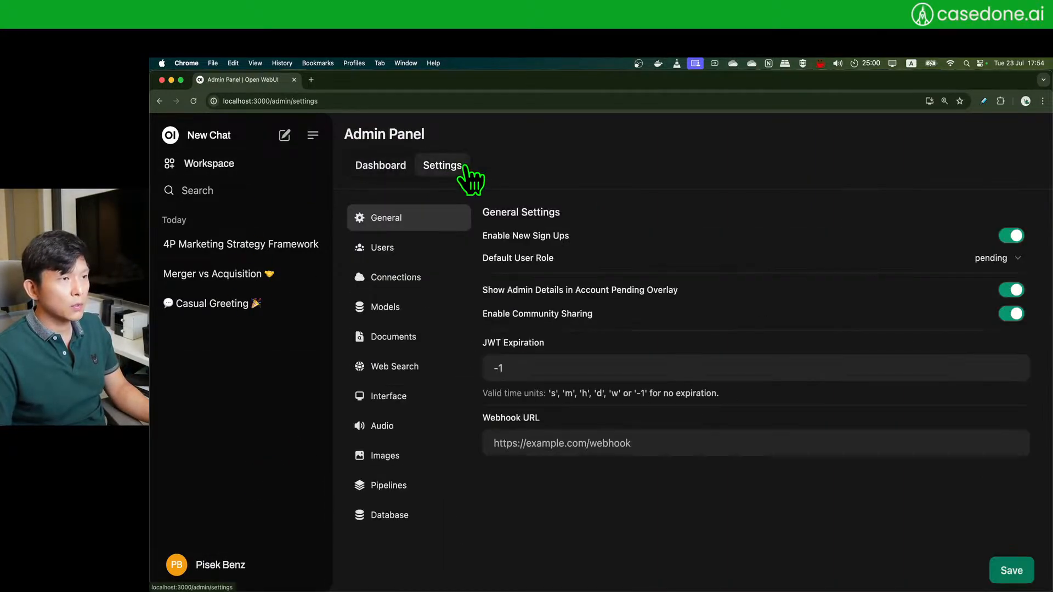
pyautogui.click(402, 250)
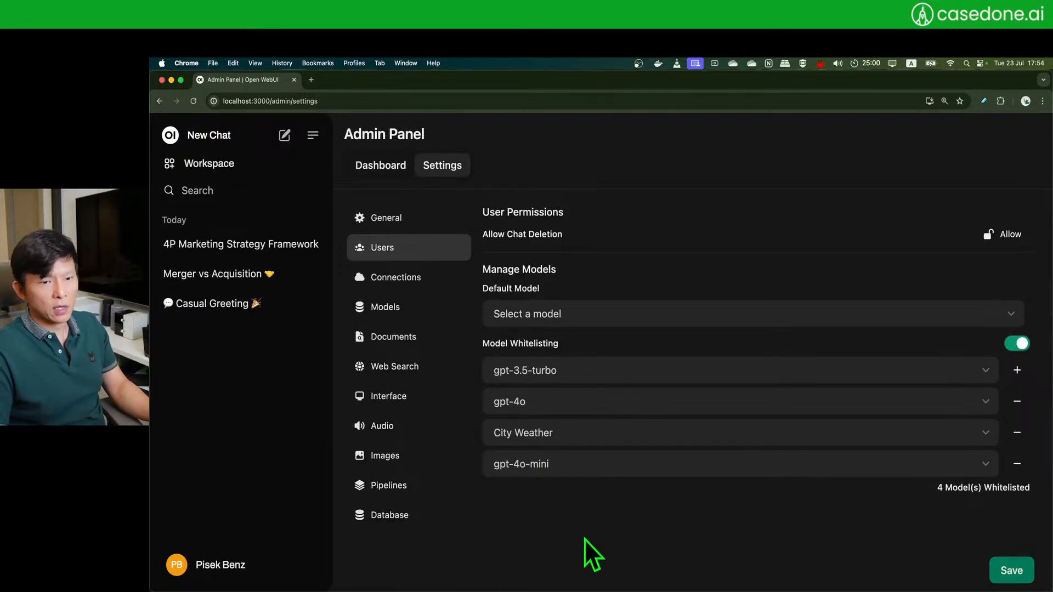
pyautogui.click(285, 136)
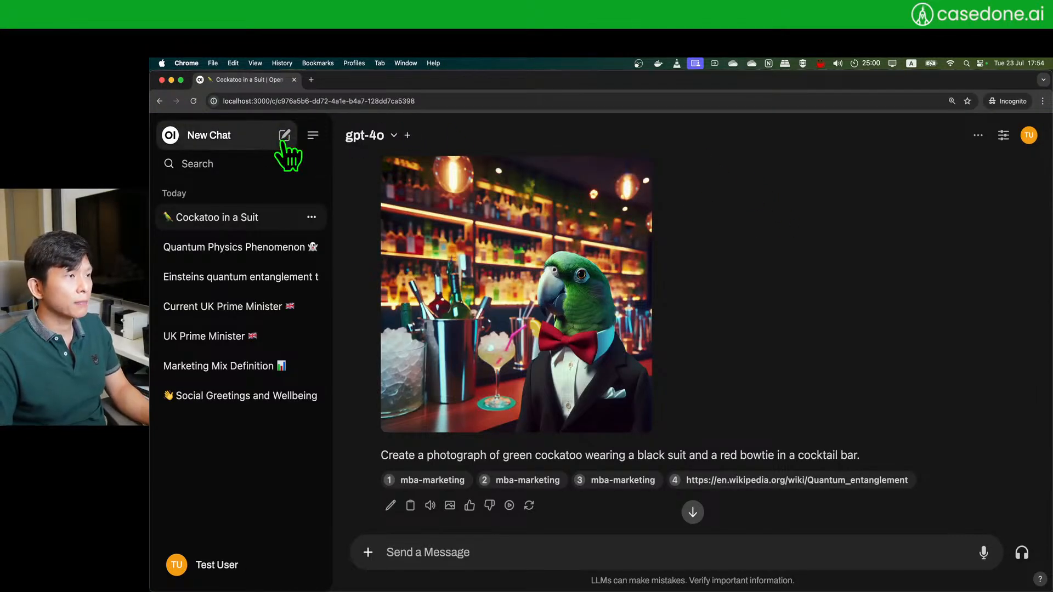
# - Start a new Test User chat with the City Weather model selected
pyautogui.click(284, 137)
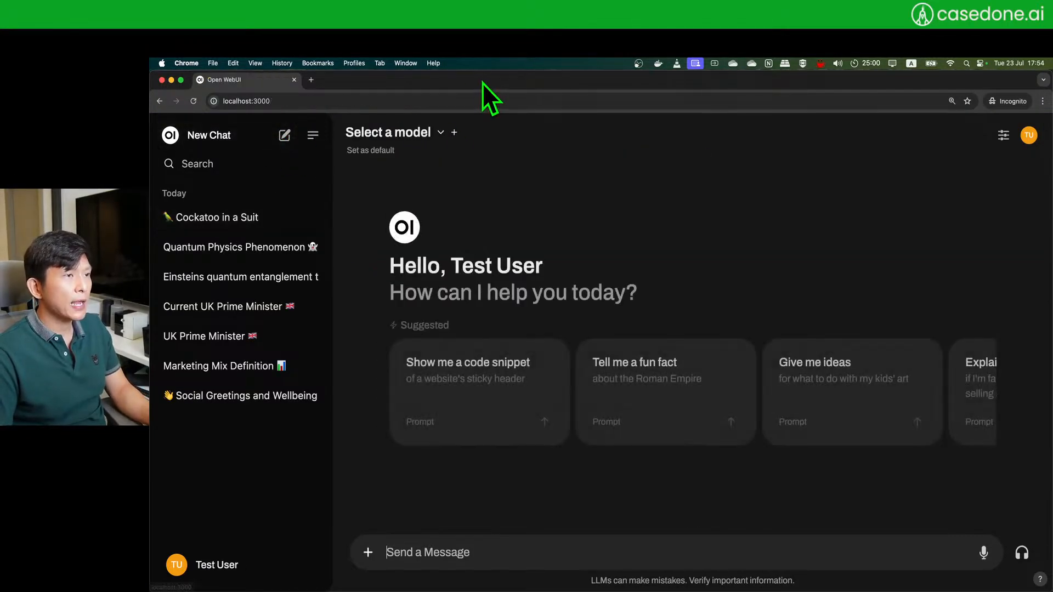
pyautogui.moveTo(447, 262); pyautogui.dragTo(616, 278)
pyautogui.click(724, 241)
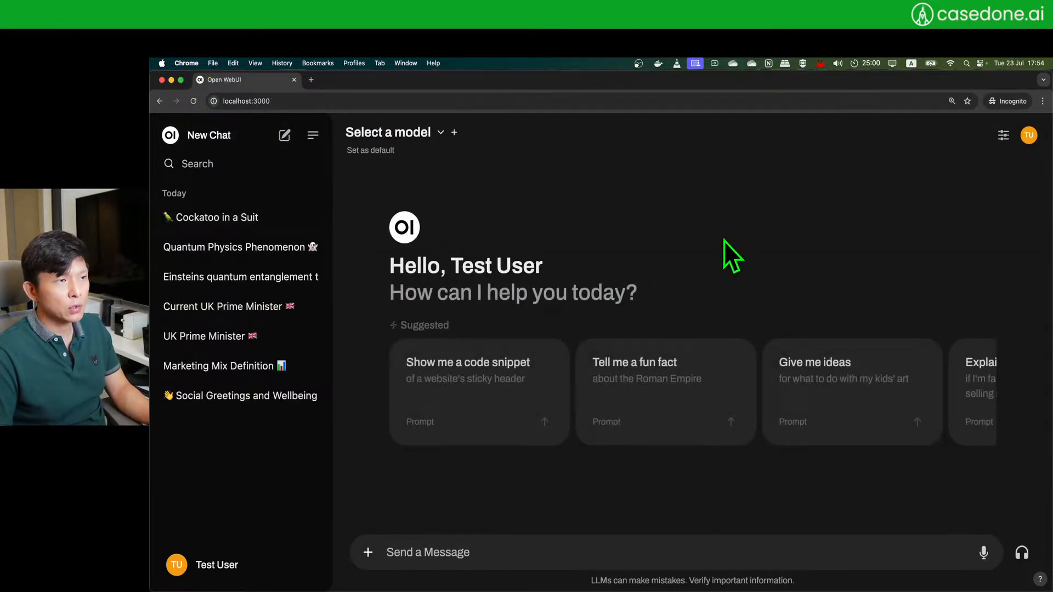
pyautogui.click(404, 134)
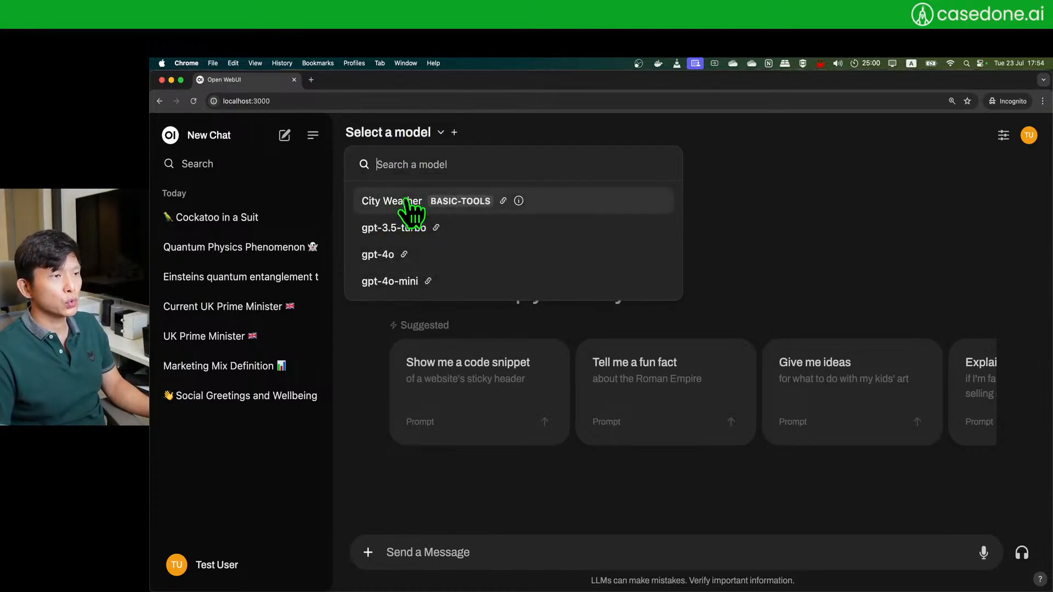
pyautogui.click(614, 206)
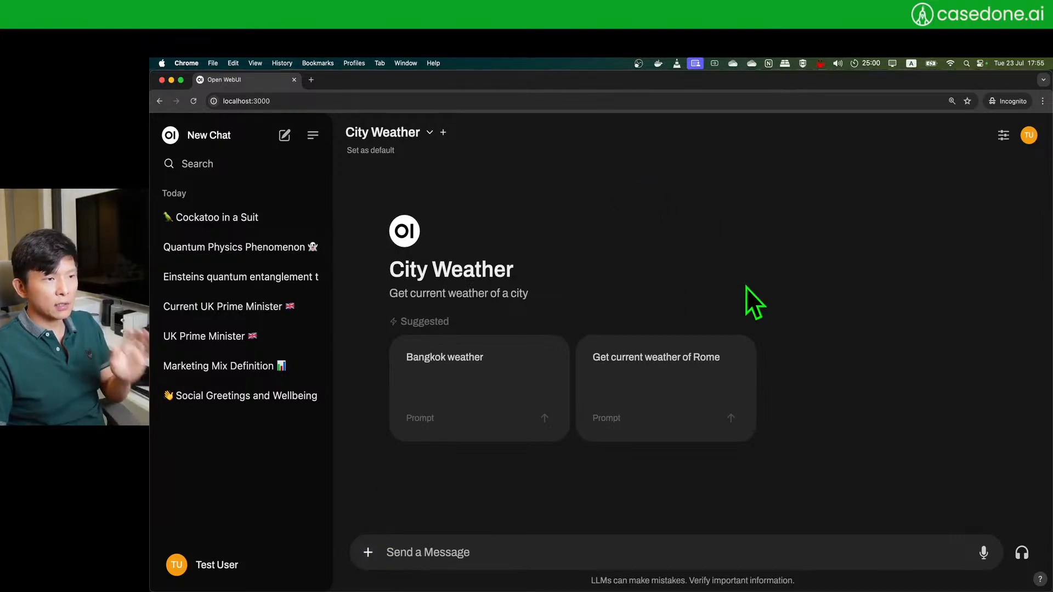
pyautogui.click(366, 554)
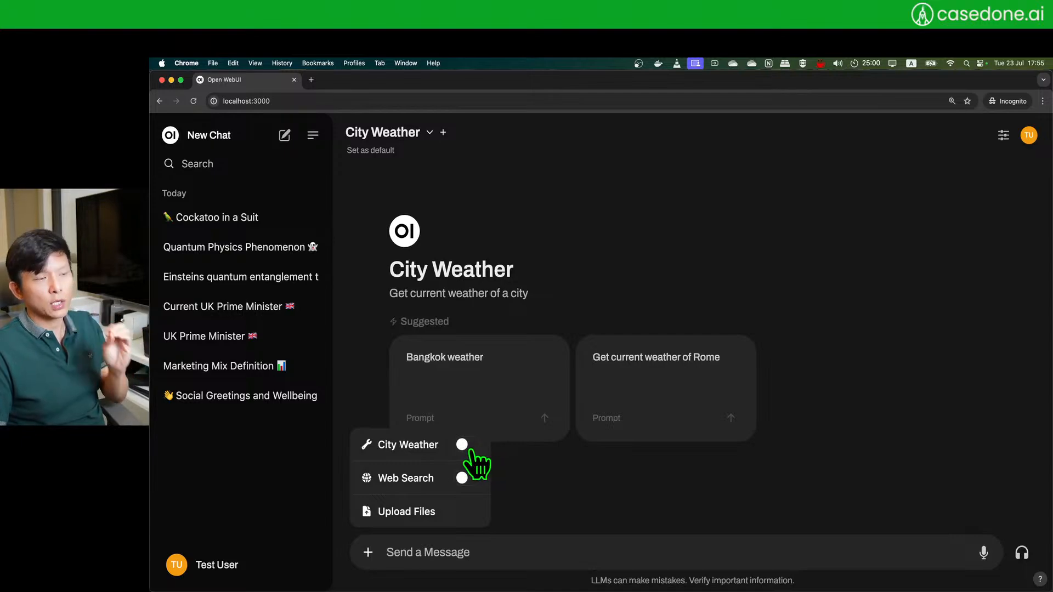
pyautogui.click(547, 555)
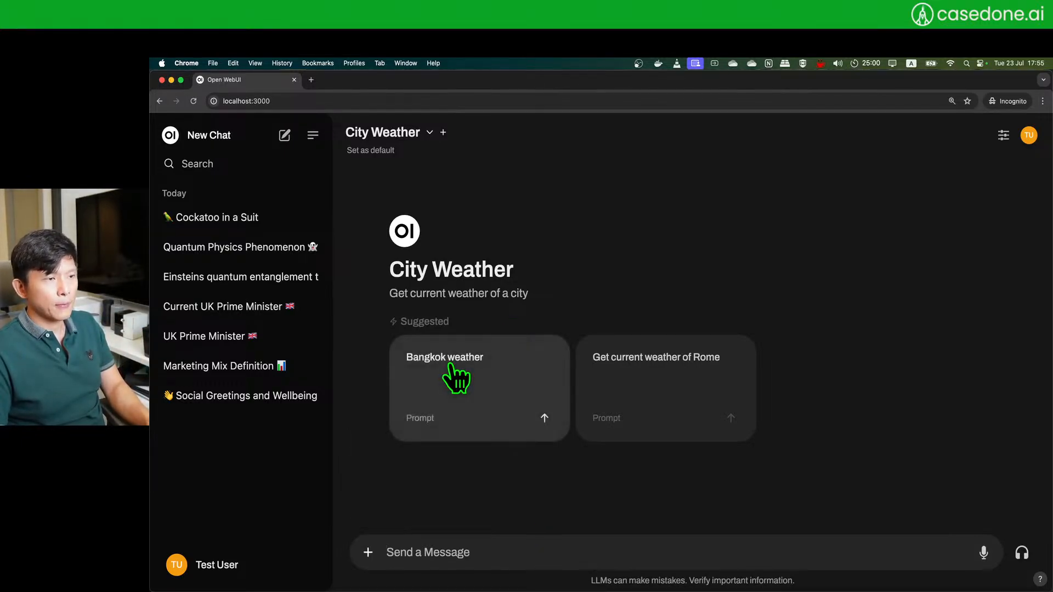
# - Ask City Weather 'Weather of San Francisco' and check whether its tool is enabled
pyautogui.write('W')
pyautogui.press('BackSpace')
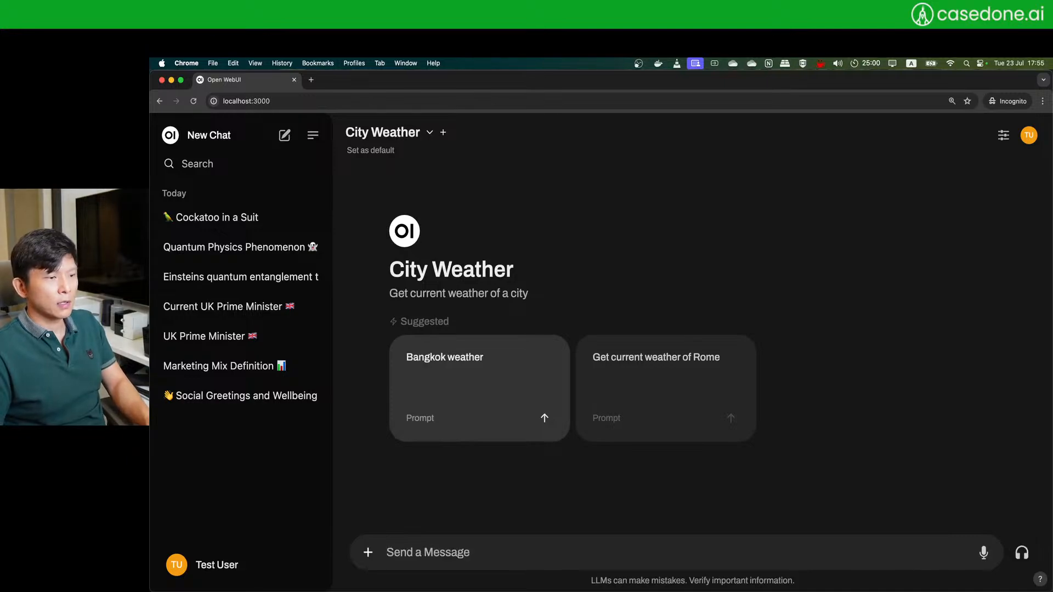
pyautogui.write('WEa')
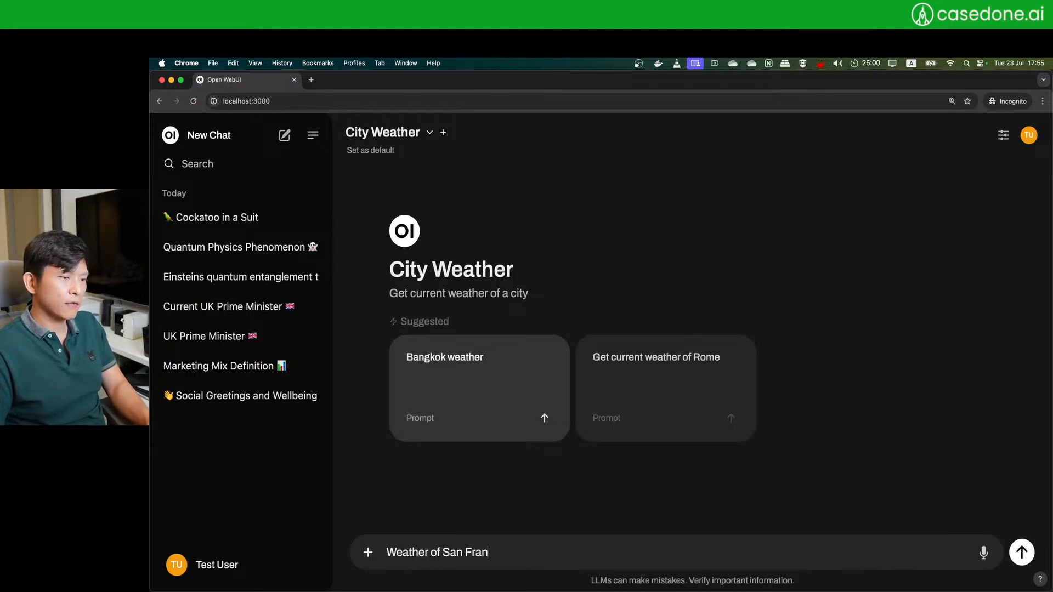
pyautogui.write('co')
pyautogui.press('Return')
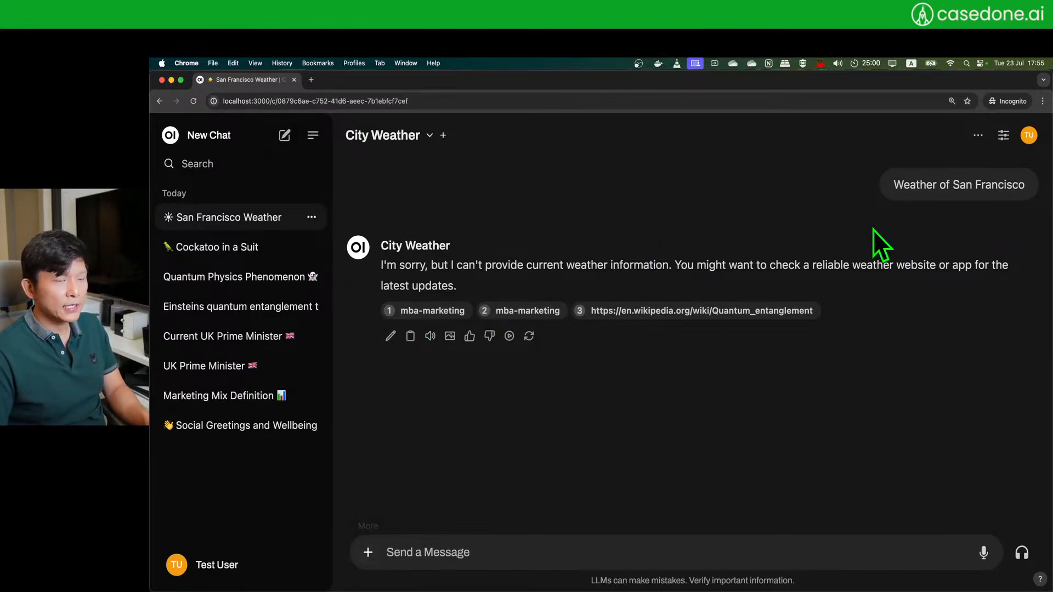
pyautogui.click(367, 552)
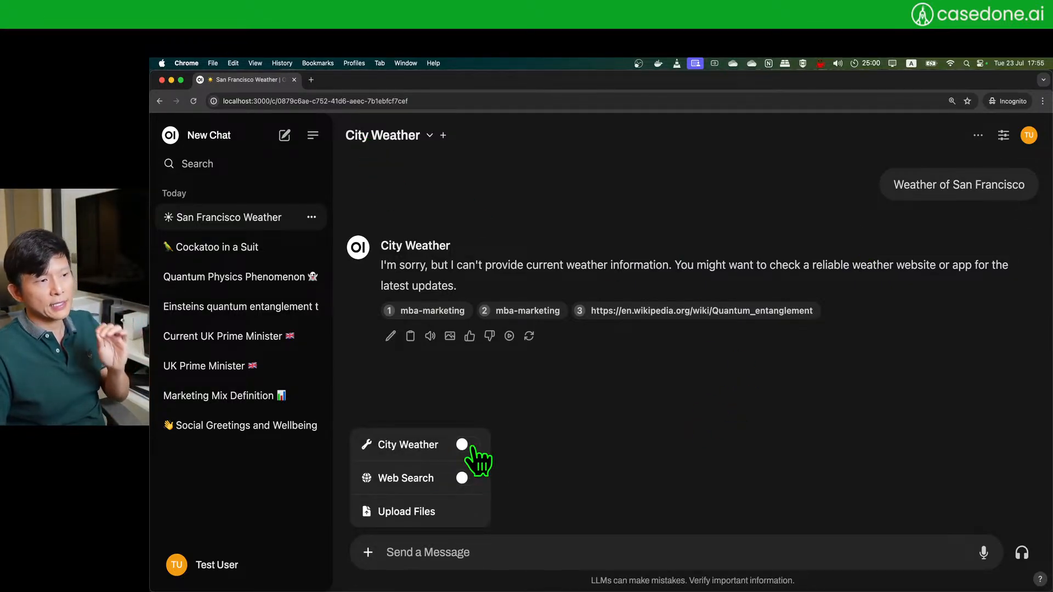
pyautogui.click(663, 444)
# - Start a new chat with the City Weather model and its City Weather tool switched on
pyautogui.click(292, 143)
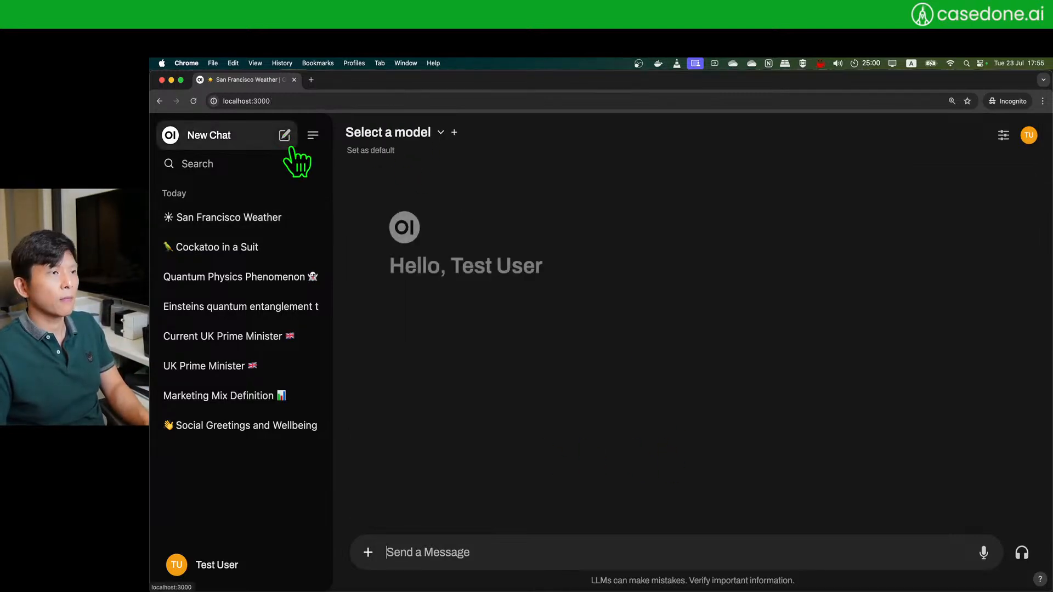
pyautogui.click(408, 134)
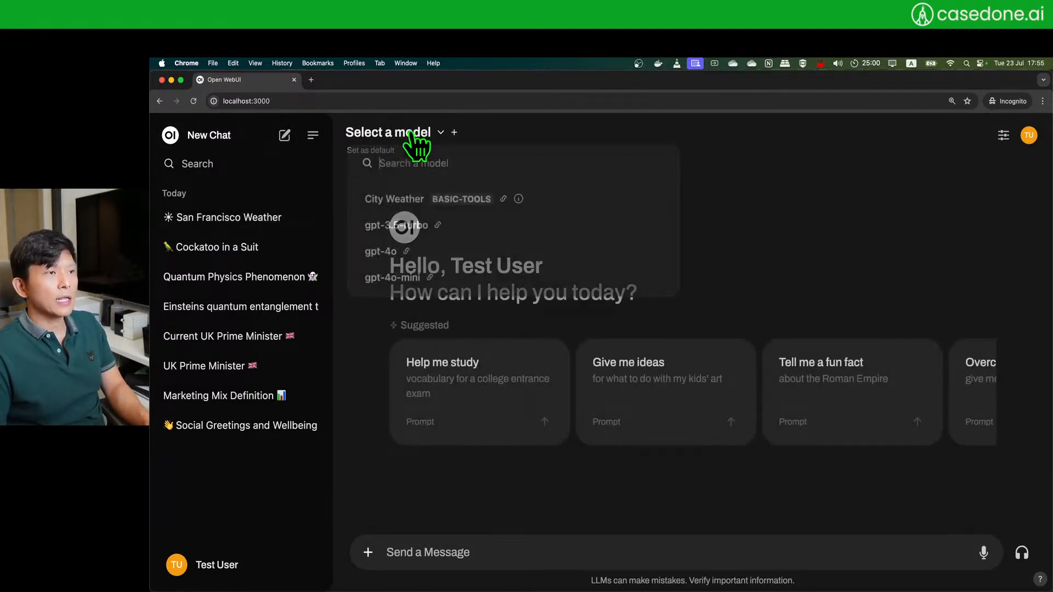
pyautogui.click(398, 203)
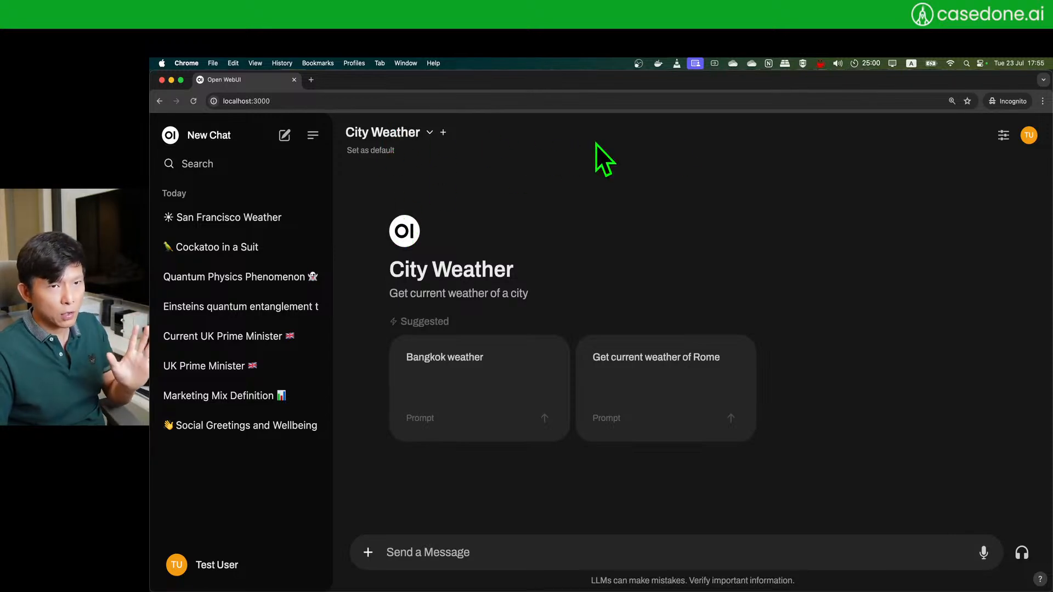
pyautogui.click(368, 553)
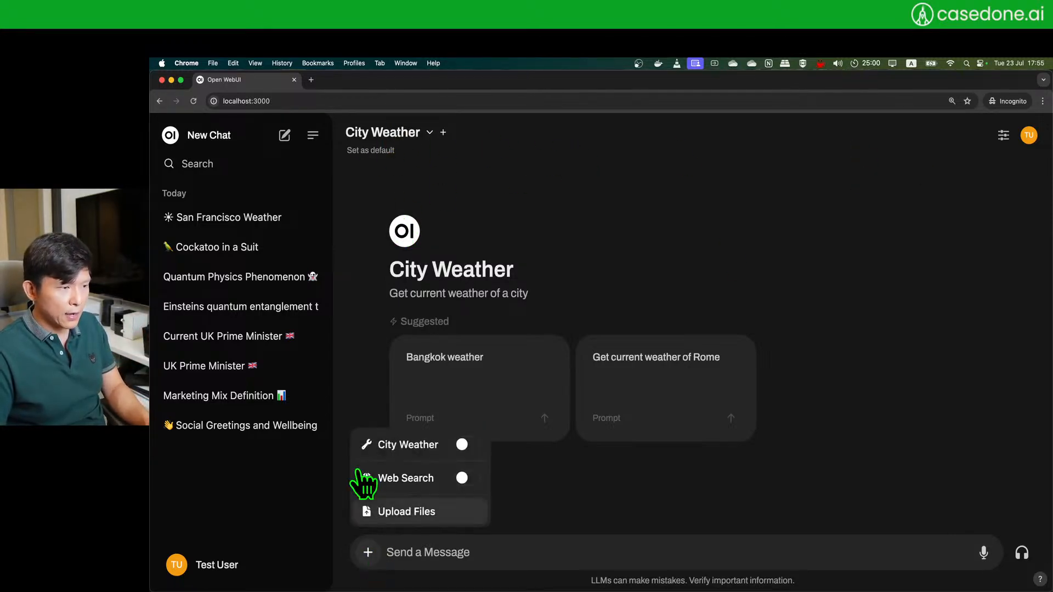
pyautogui.click(486, 445)
pyautogui.click(599, 204)
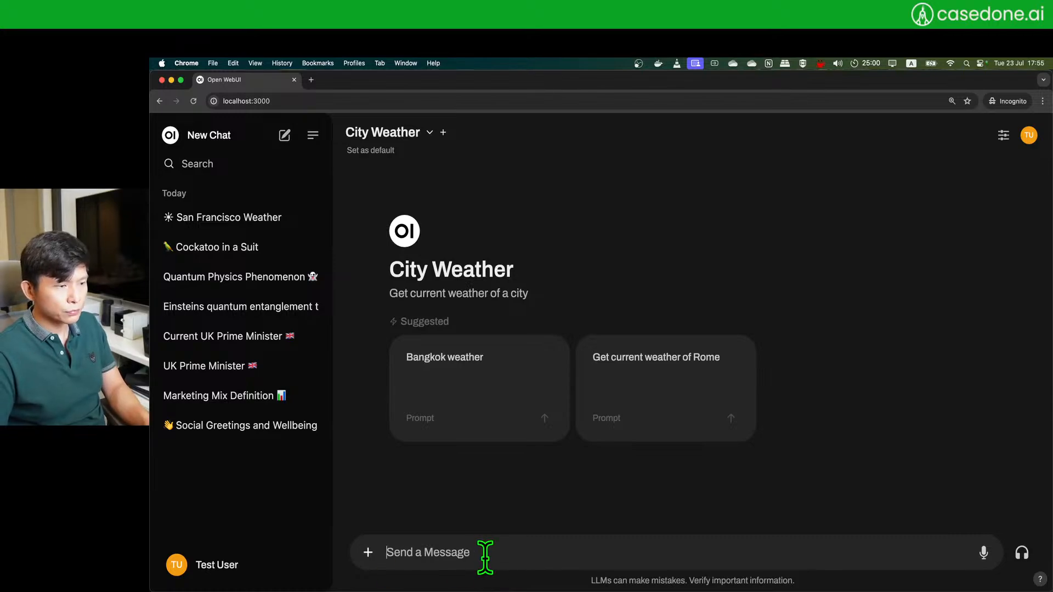
# - Ask 'Weather of San Francisco' and read the 'generally nice' reply
pyautogui.write('Weat')
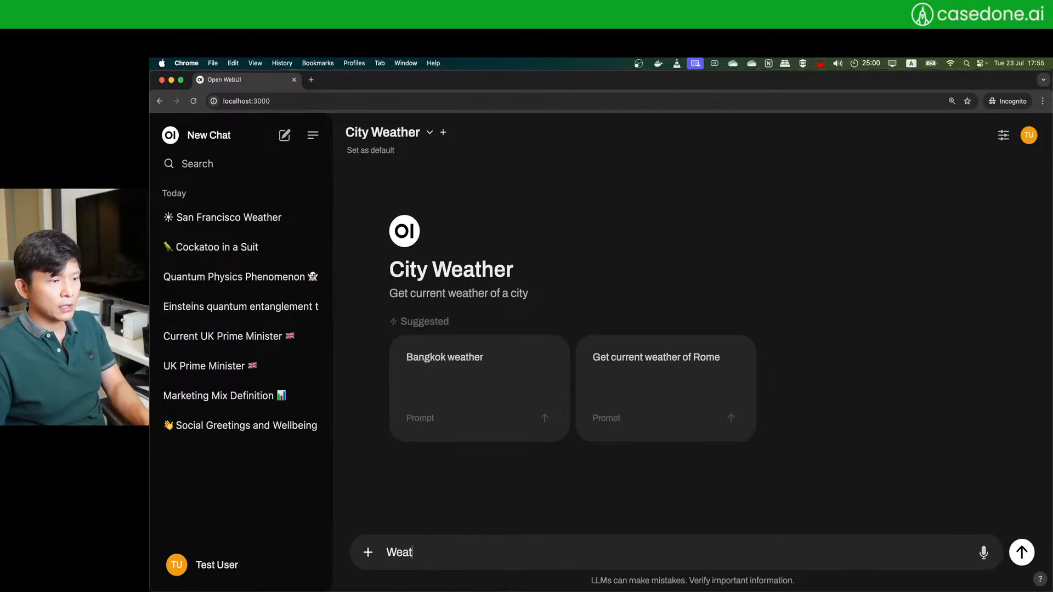
pyautogui.write('her of')
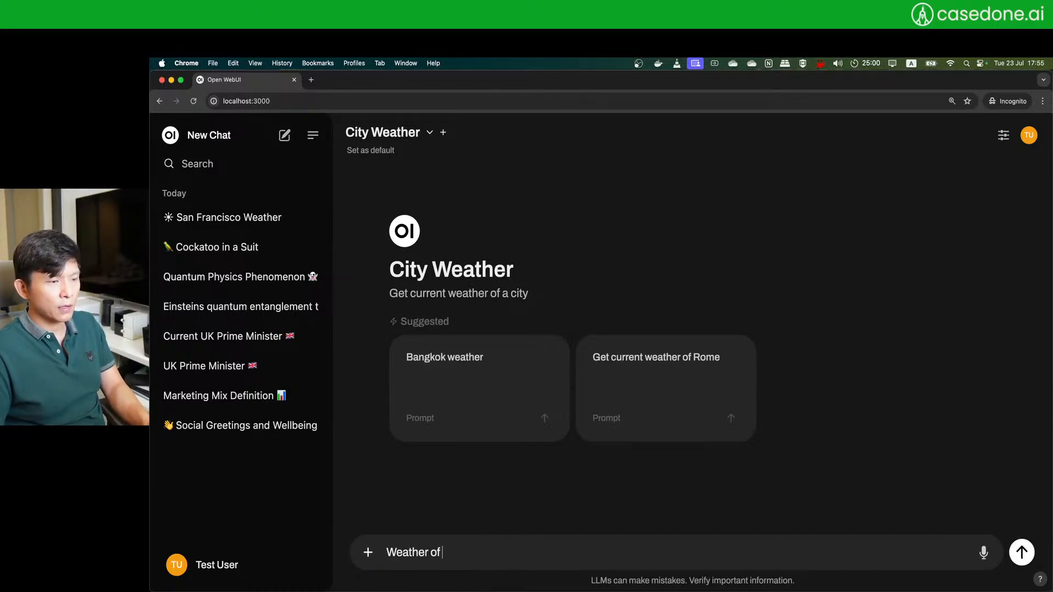
pyautogui.write(' San Francisco')
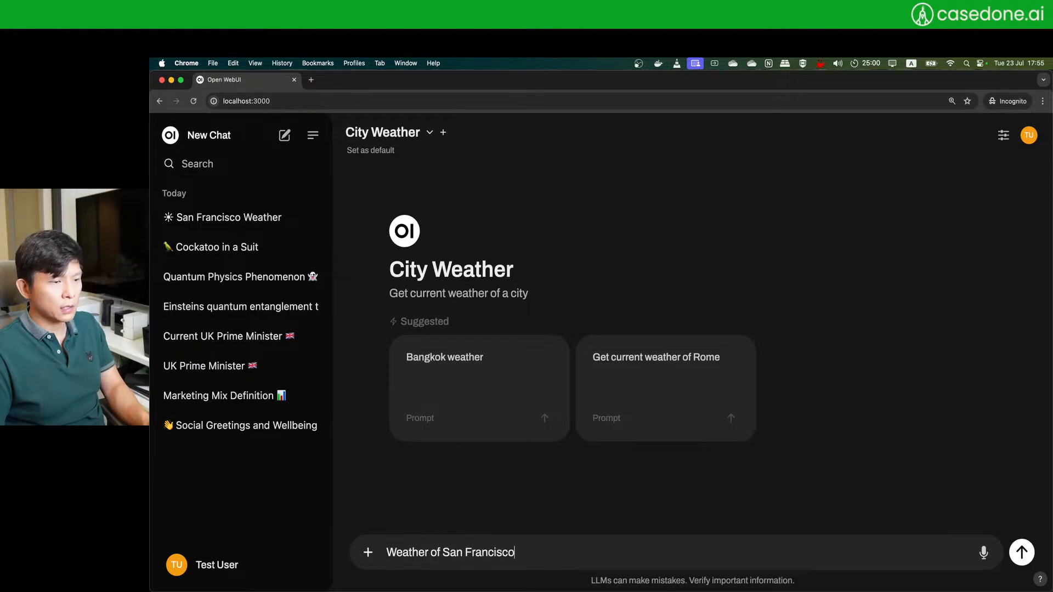
pyautogui.press('Return')
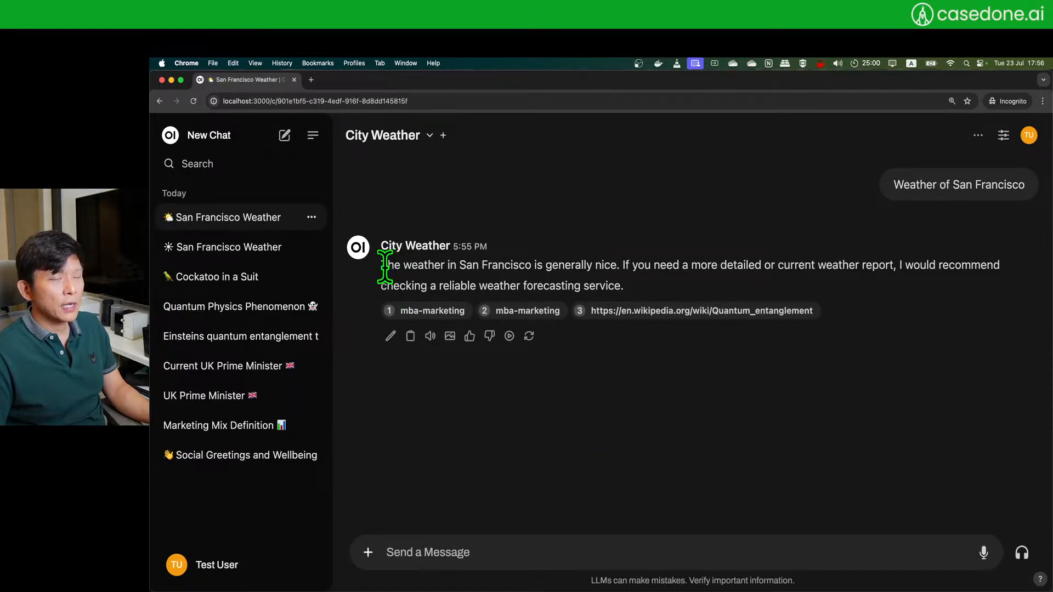
pyautogui.moveTo(386, 266); pyautogui.dragTo(625, 265)
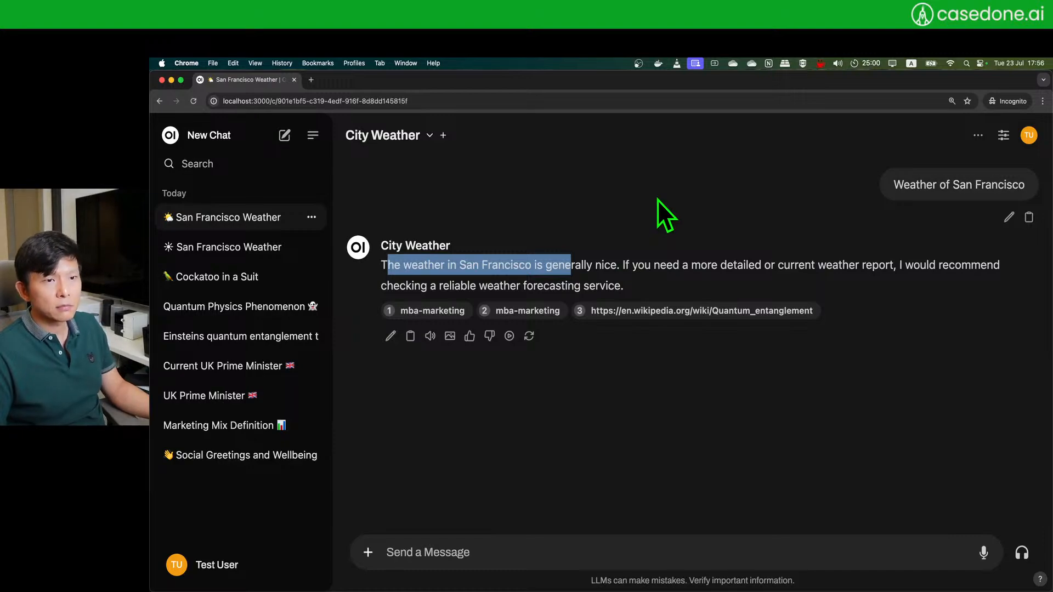
pyautogui.click(669, 409)
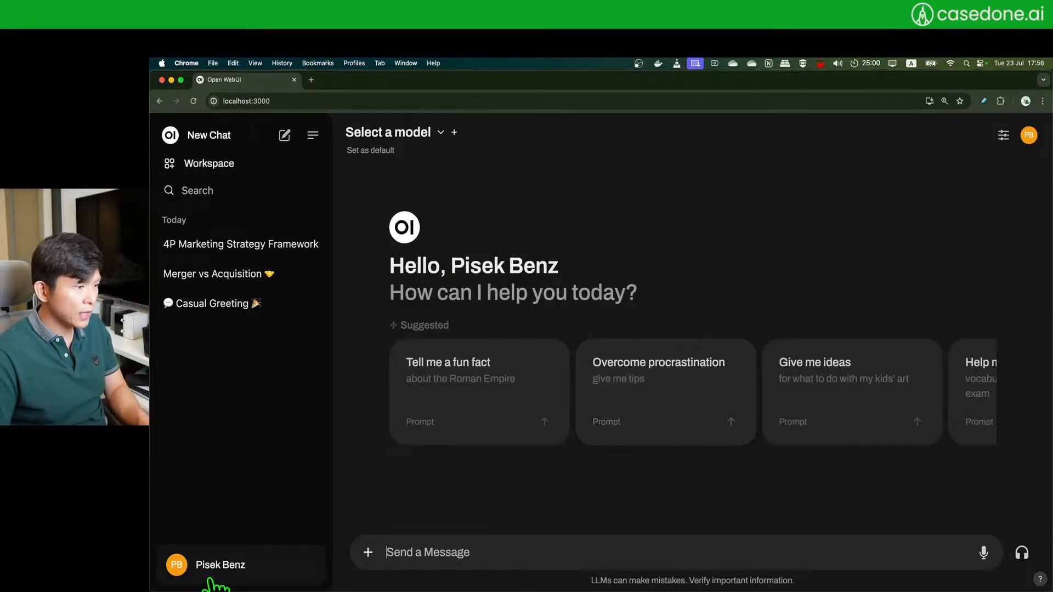
# - Inspect the City Weather tool's Python code returning "Weather of {city} is nice." in Workspace Tools
pyautogui.click(212, 581)
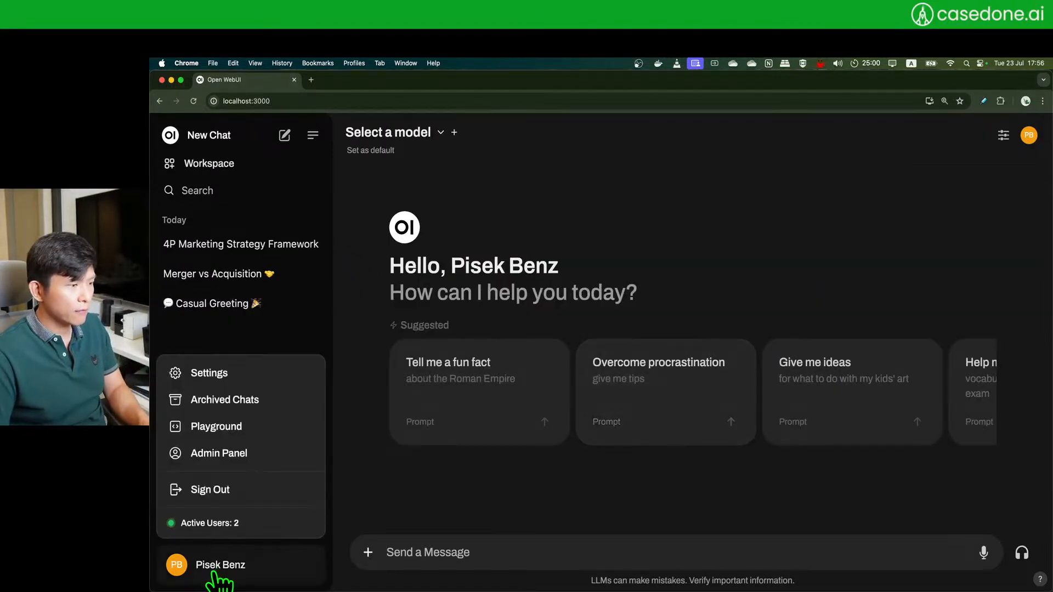
pyautogui.click(242, 460)
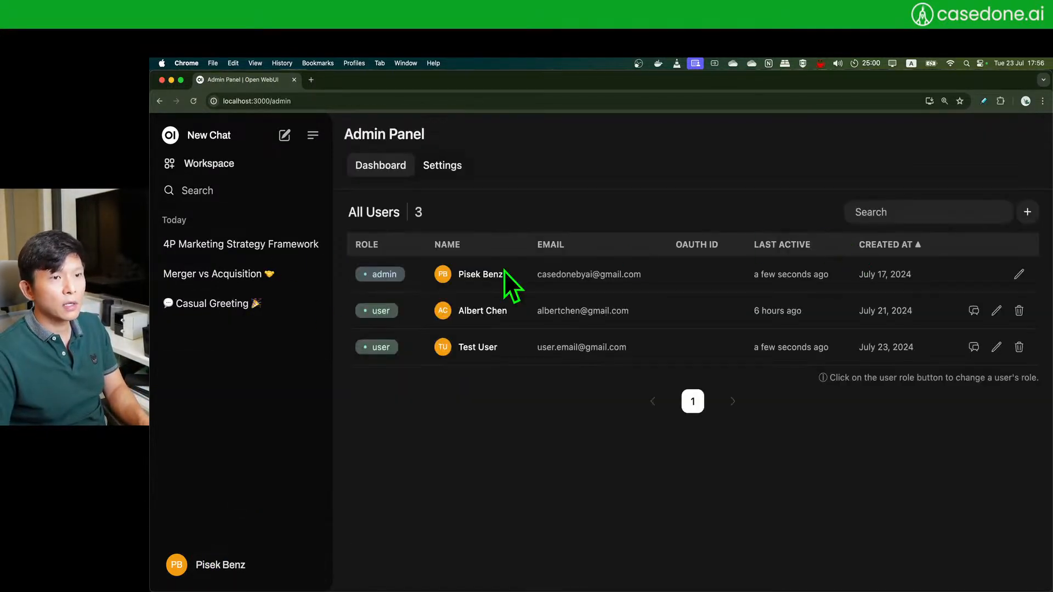
pyautogui.click(195, 167)
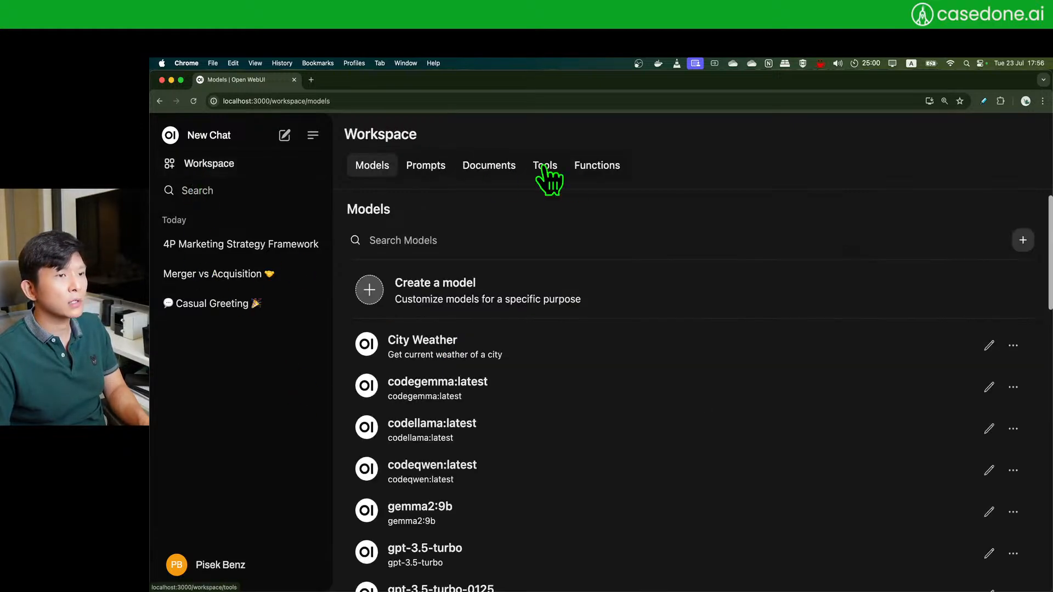
pyautogui.click(550, 167)
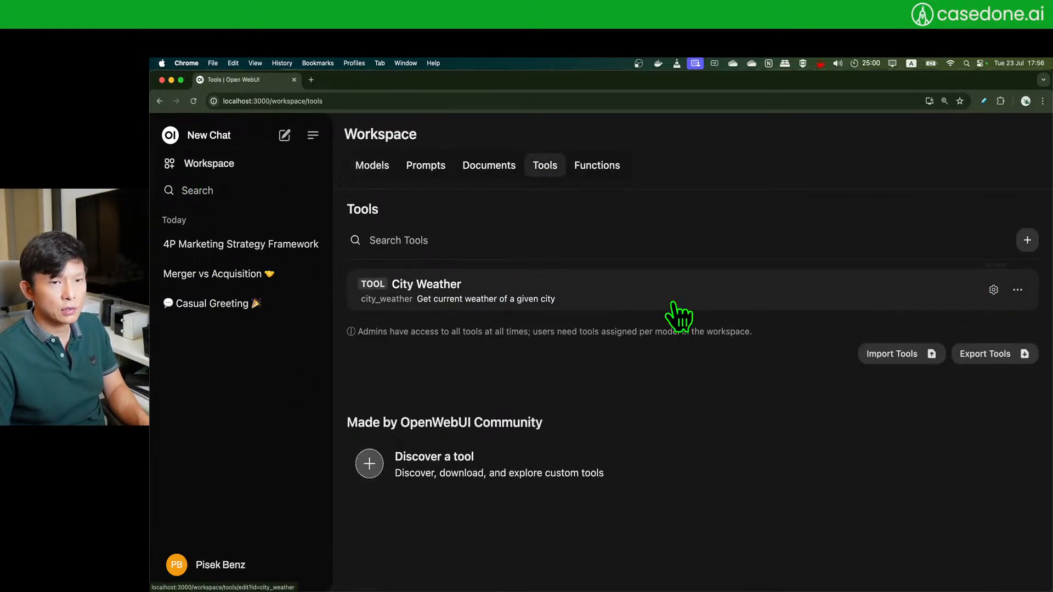
pyautogui.click(429, 304)
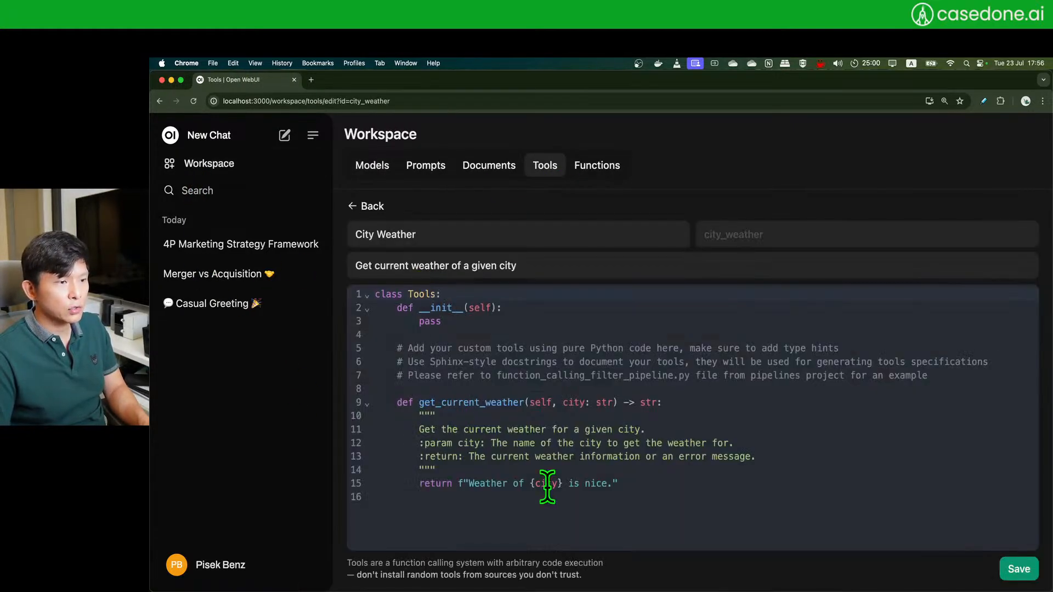
pyautogui.moveTo(466, 484); pyautogui.dragTo(631, 485)
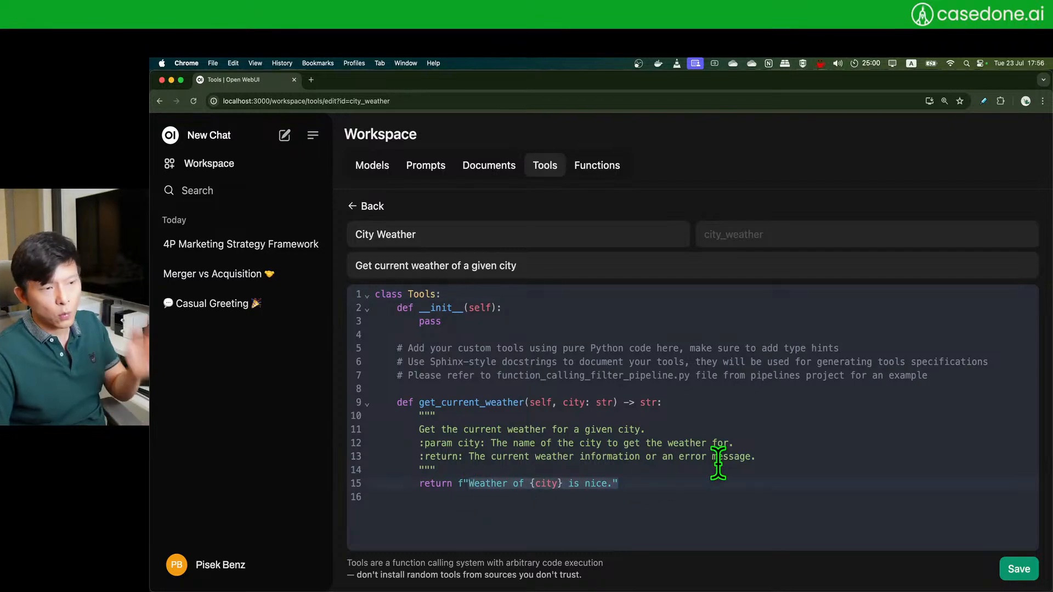
pyautogui.click(717, 481)
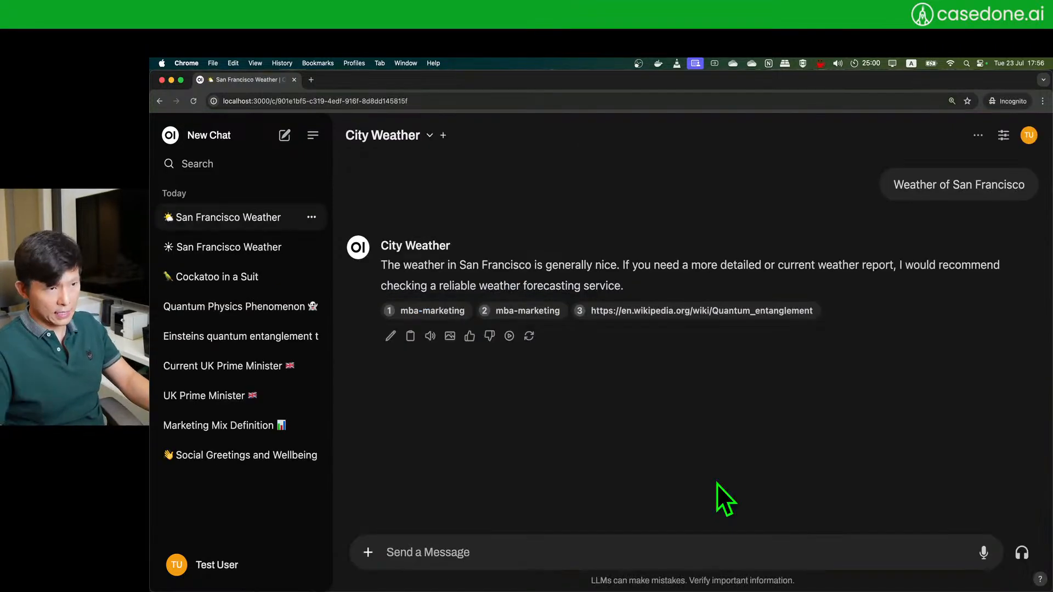
# - Start a new Test User chat with the City Weather model
pyautogui.click(284, 135)
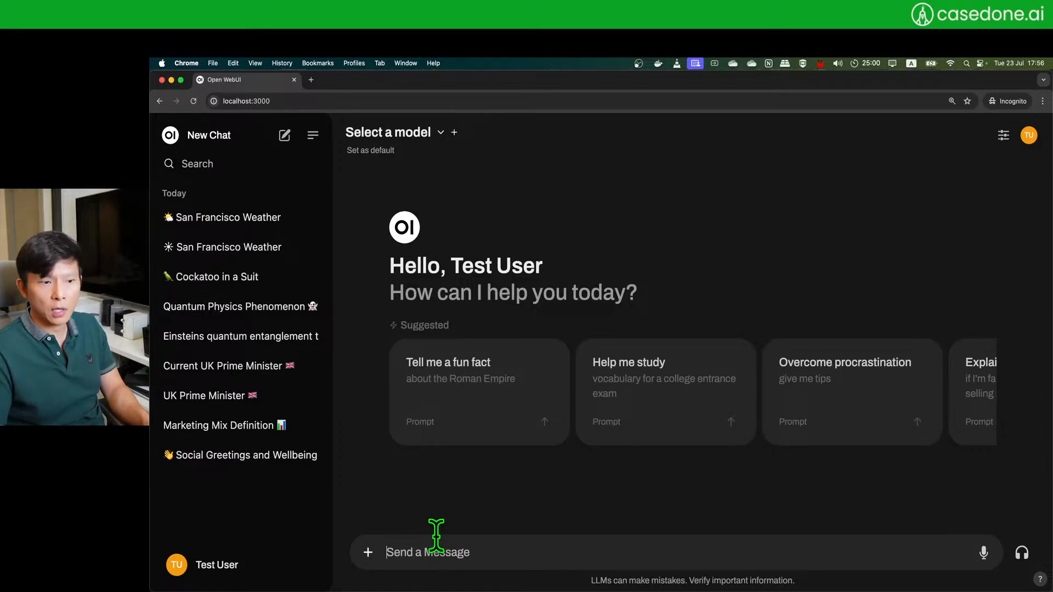
pyautogui.click(388, 134)
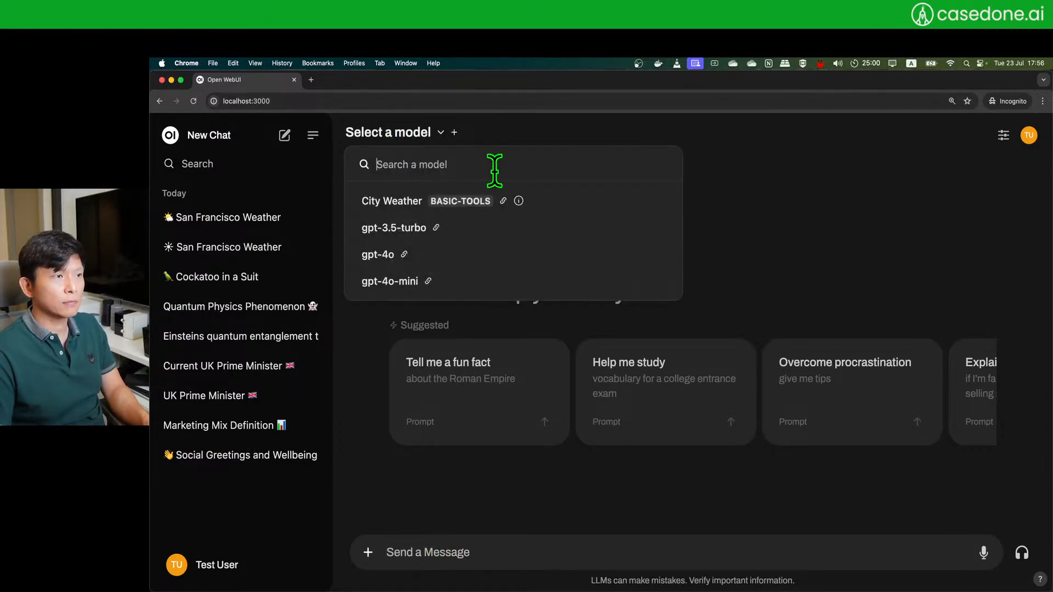
pyautogui.click(548, 208)
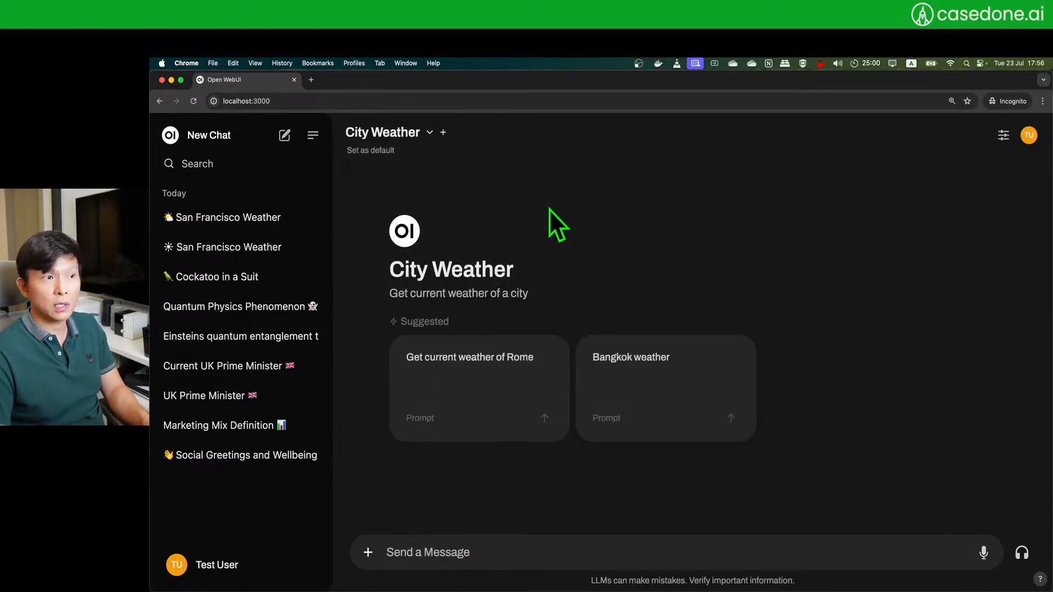
pyautogui.click(366, 552)
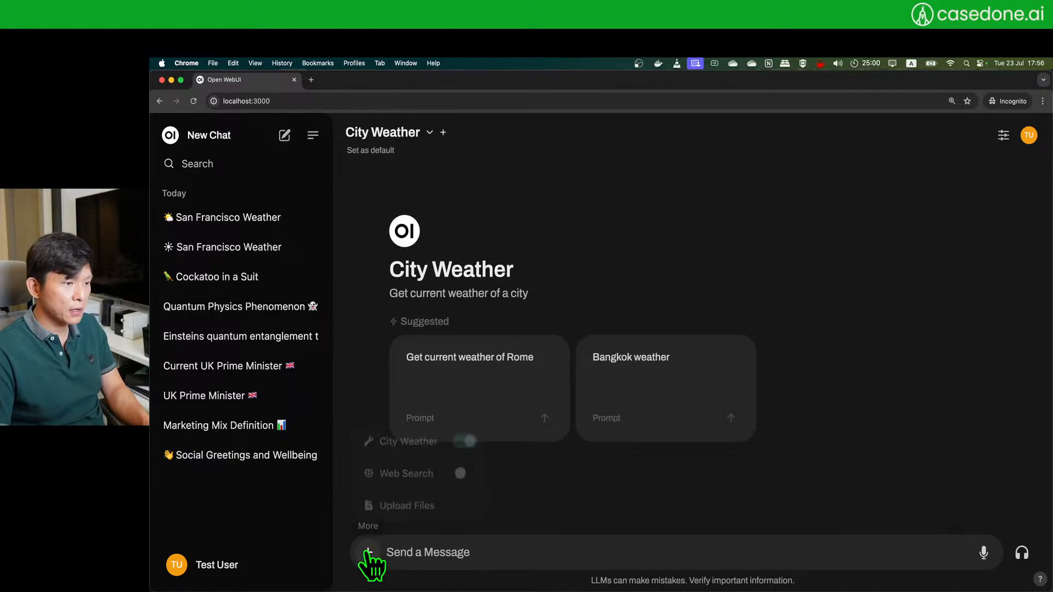
pyautogui.click(474, 555)
# - Ask 'Weather of Bangkok' and read the 'generally nice' reply
pyautogui.write('Weather of B')
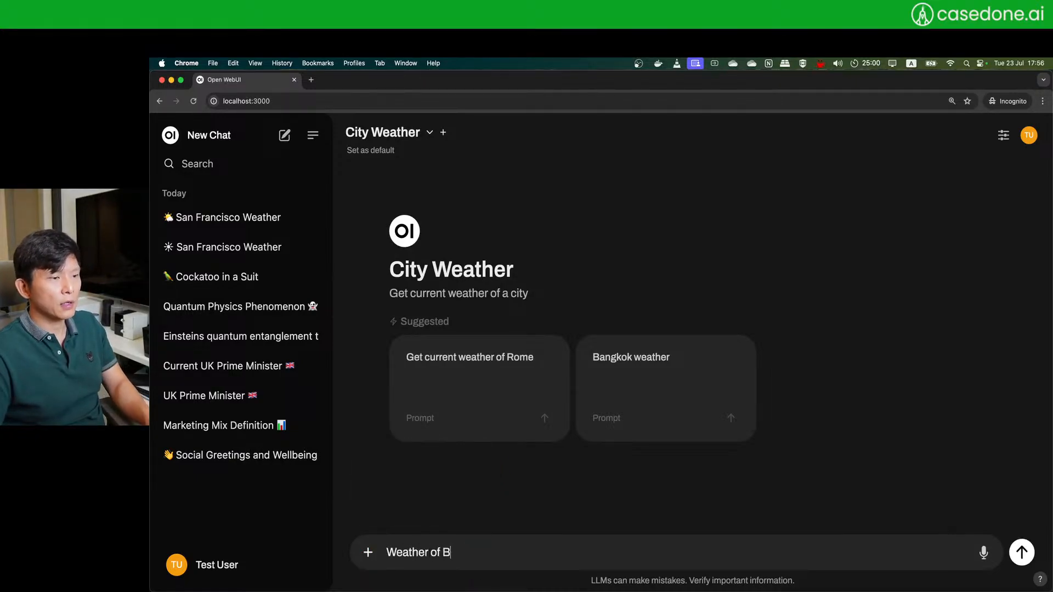
pyautogui.write('angkok')
pyautogui.press('Return')
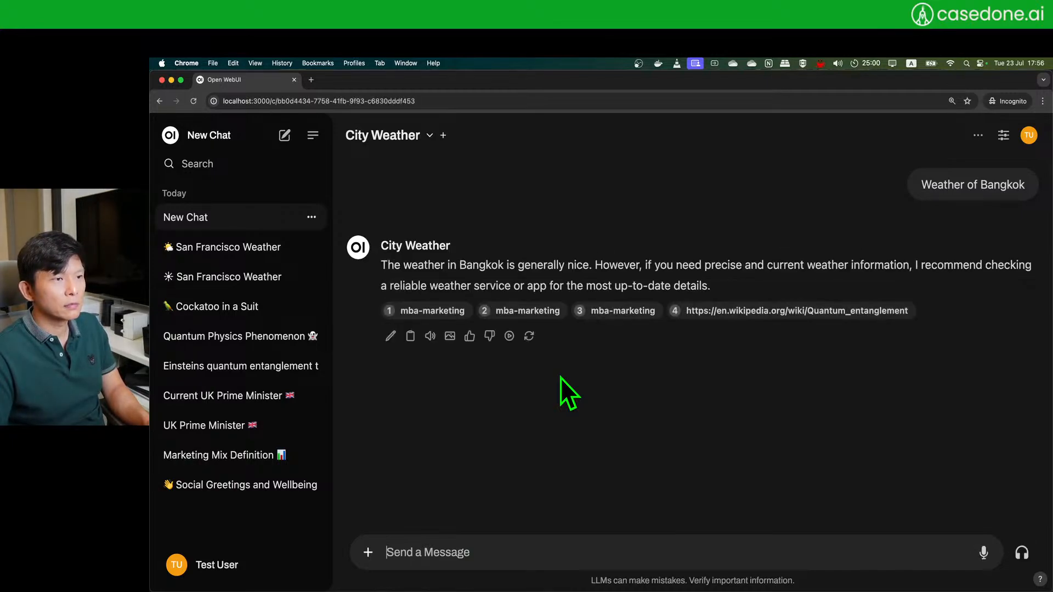
pyautogui.moveTo(382, 265); pyautogui.dragTo(589, 265)
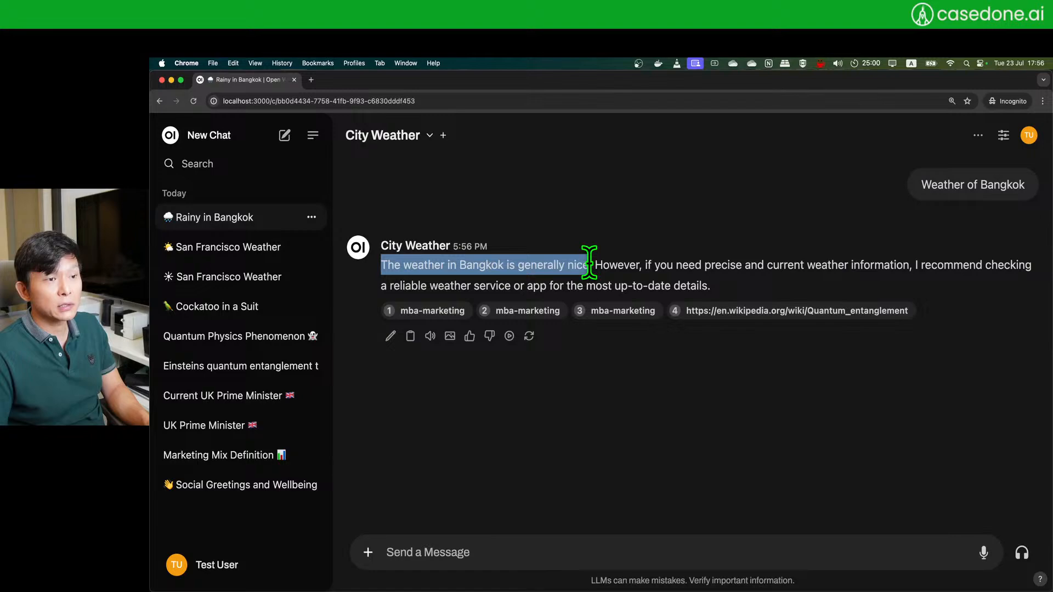
pyautogui.click(612, 433)
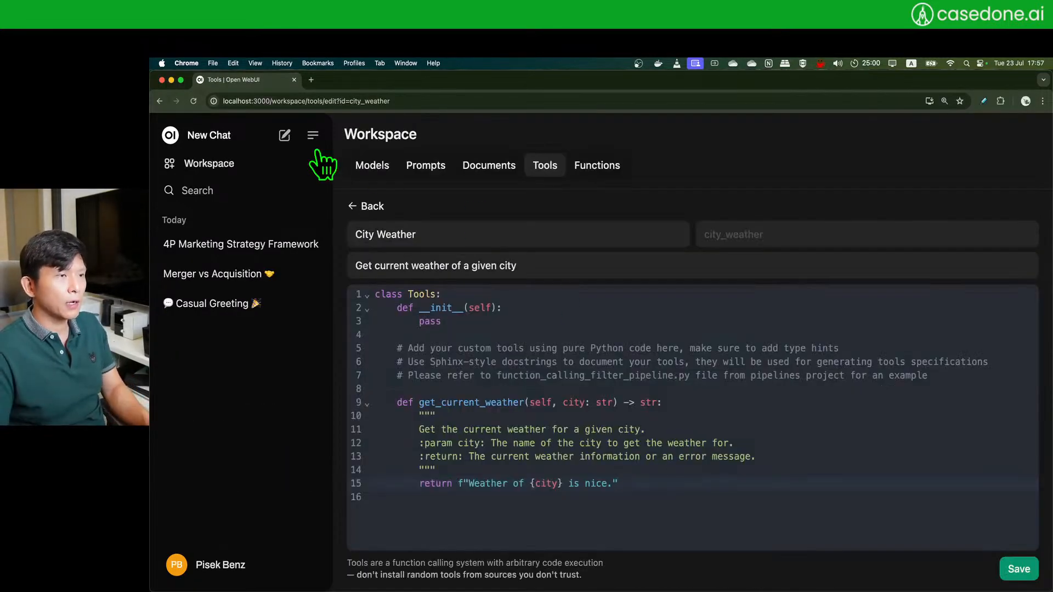
# - Start a new admin chat with the City Weather model and its City Weather tool on
pyautogui.click(257, 164)
pyautogui.click(269, 138)
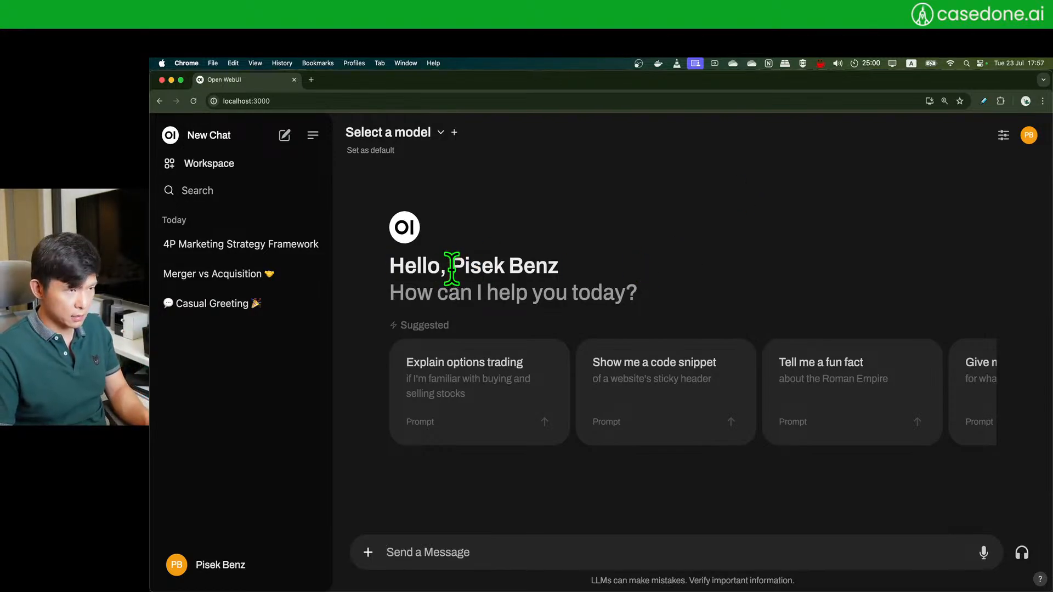
pyautogui.tripleClick(451, 269)
pyautogui.click(440, 133)
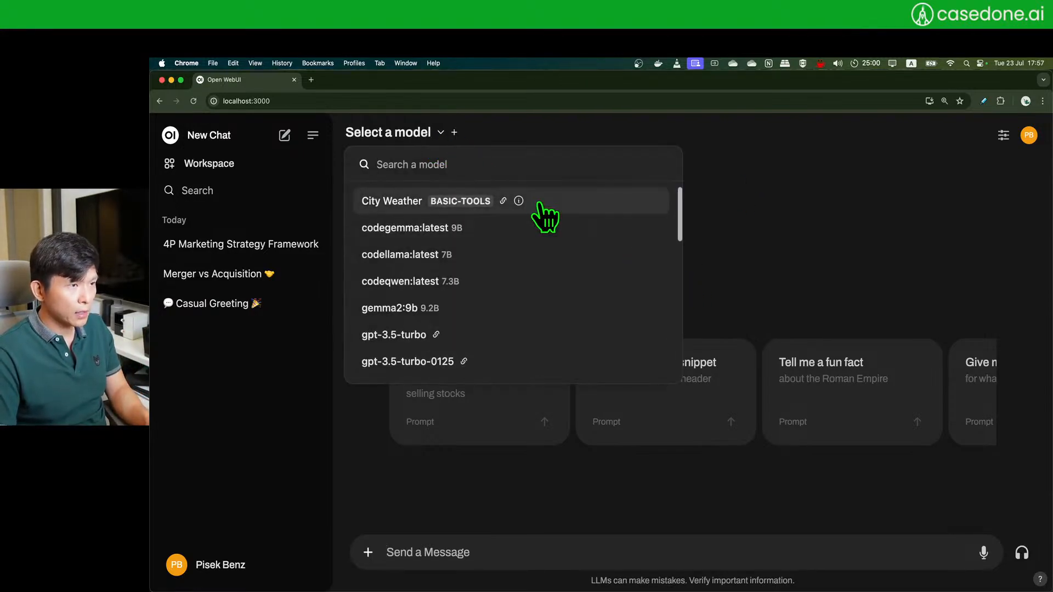
pyautogui.click(578, 206)
pyautogui.click(368, 552)
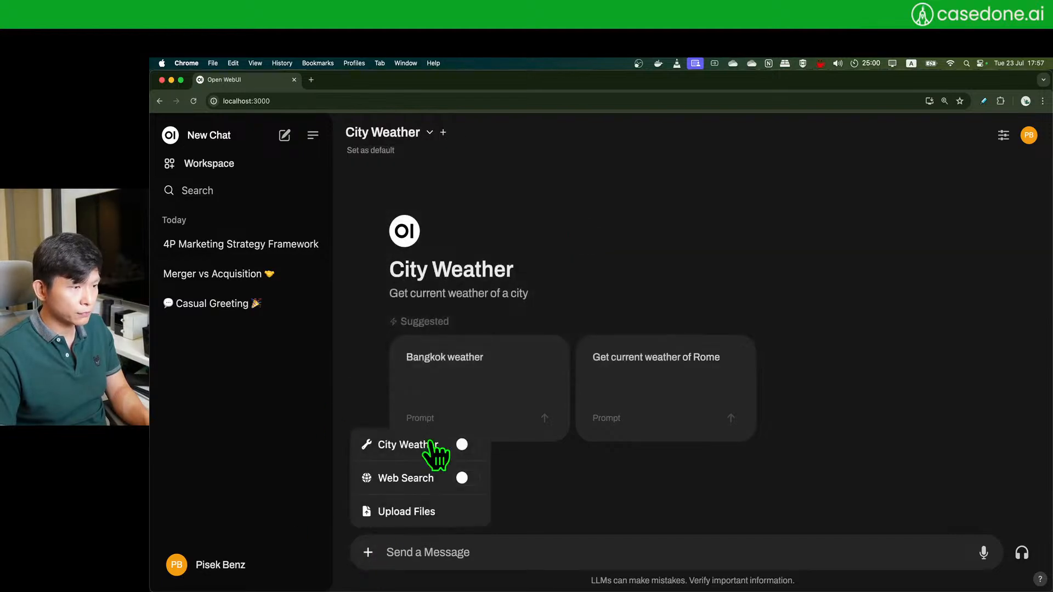
pyautogui.click(469, 445)
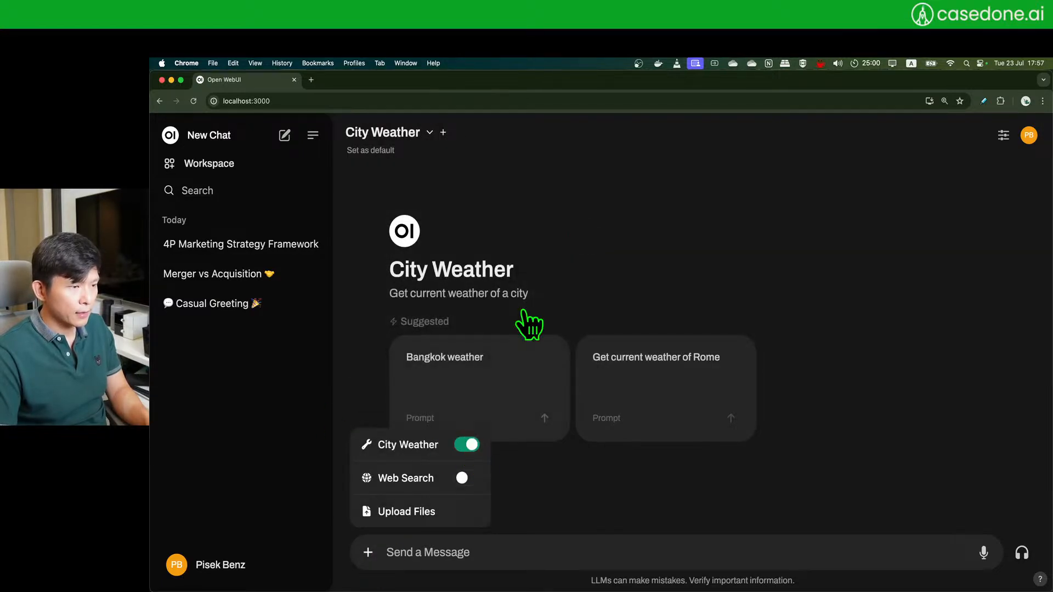
pyautogui.click(818, 243)
# - Ask 'Weather of Bangkok' in the admin chat
pyautogui.click(470, 546)
pyautogui.write('WEa')
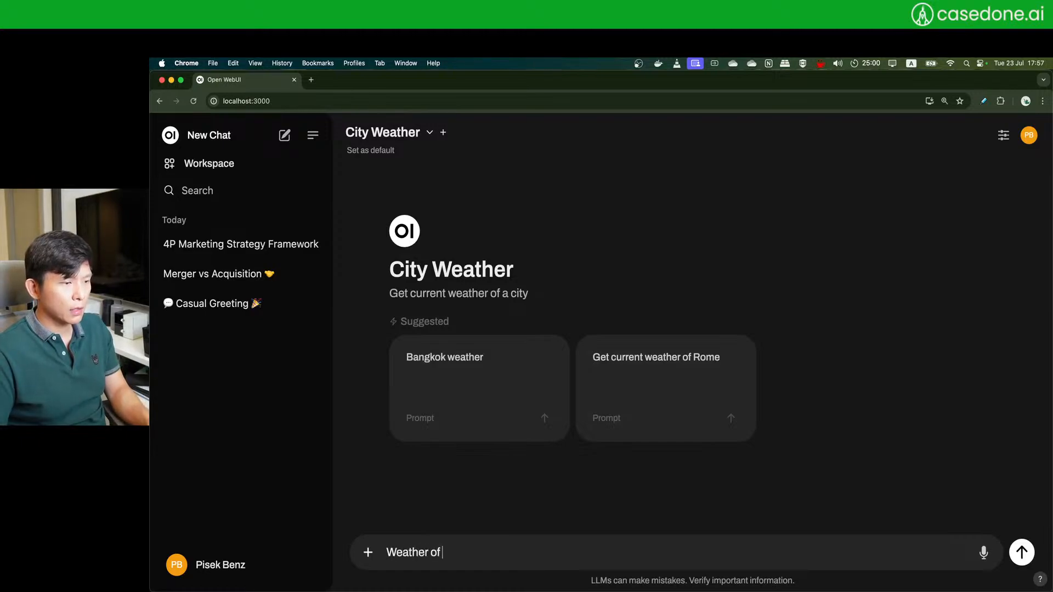
pyautogui.write('ther of Bangkok')
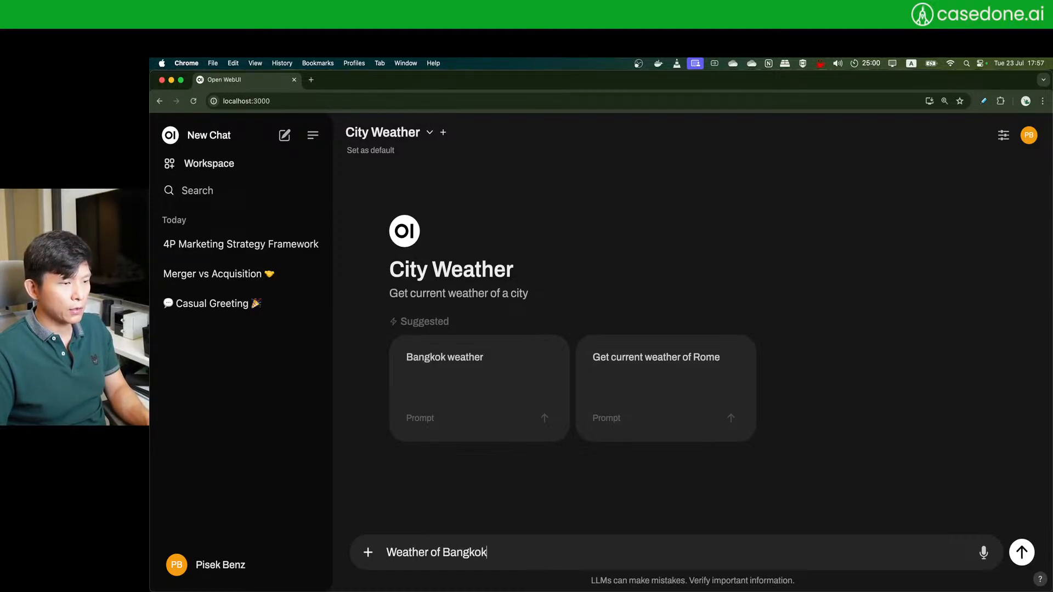
pyautogui.press('Return')
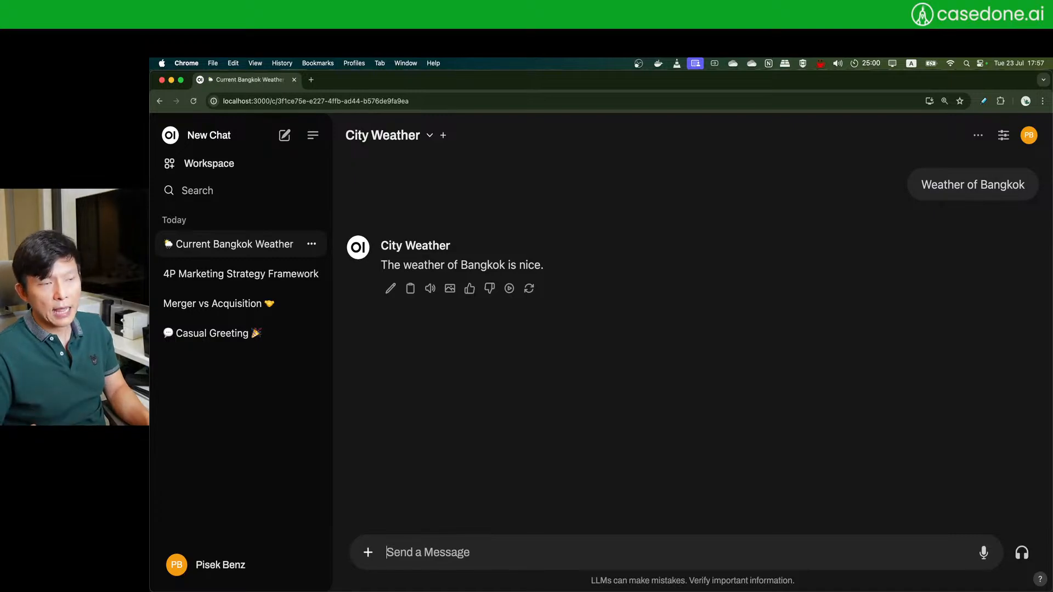
# - Confirm the chat still uses the City Weather model with the City Weather tool enabled
pyautogui.click(417, 147)
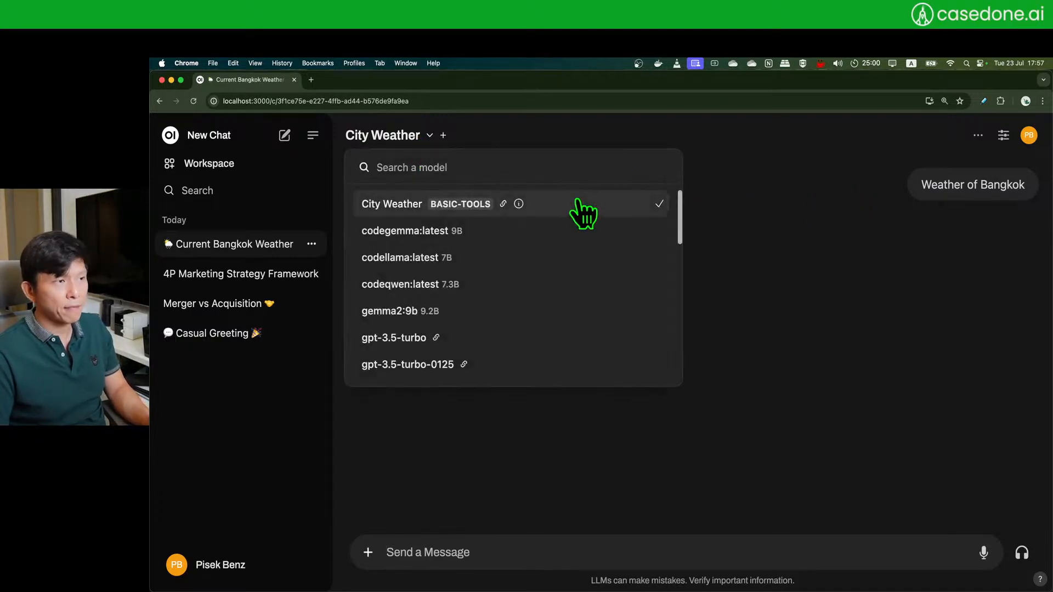
pyautogui.click(771, 218)
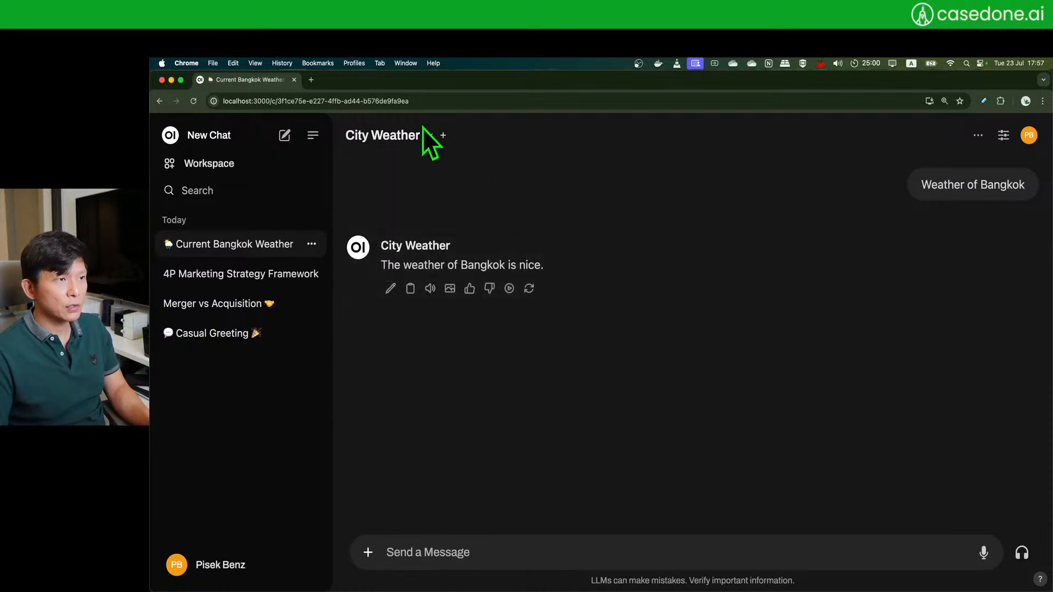
pyautogui.click(368, 553)
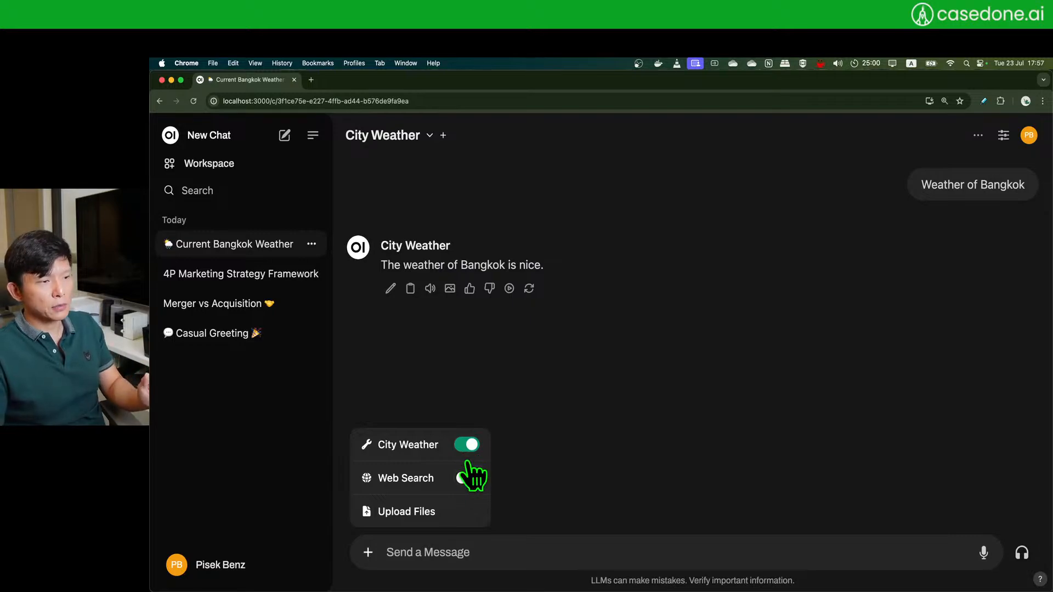
pyautogui.click(610, 443)
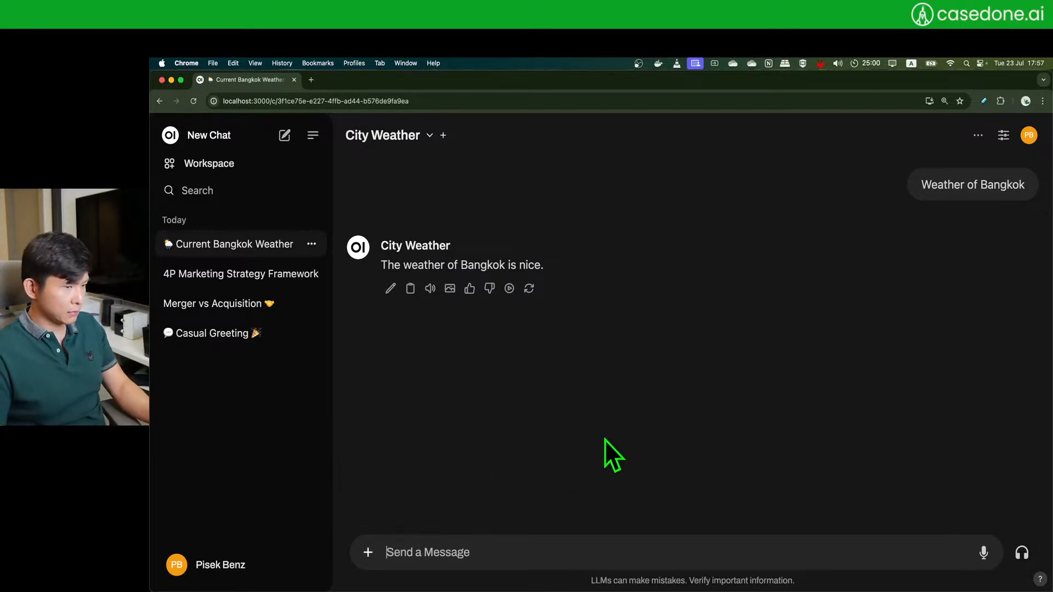
pyautogui.click(366, 553)
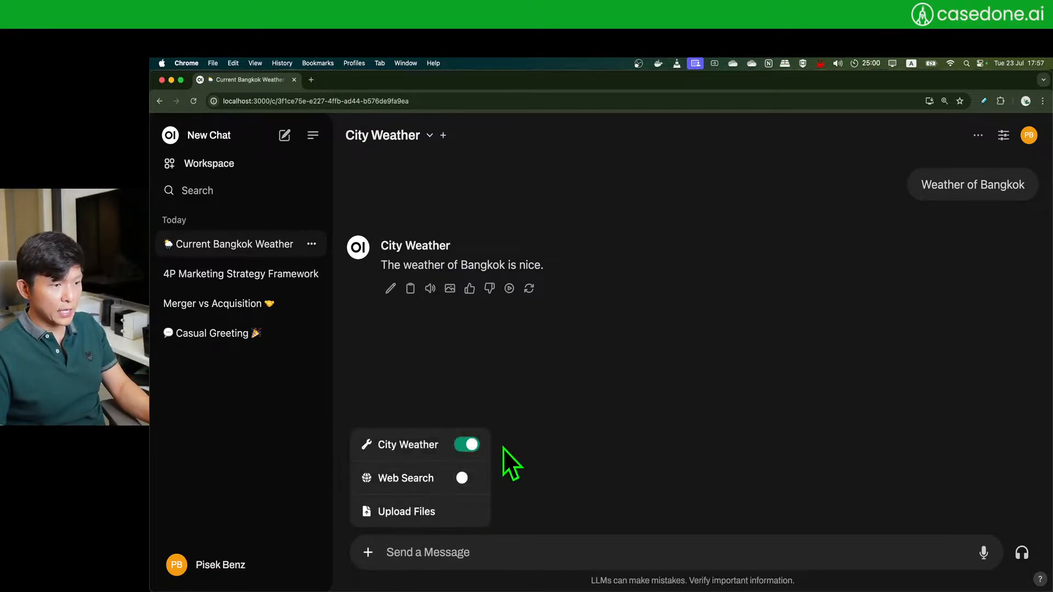
pyautogui.click(825, 419)
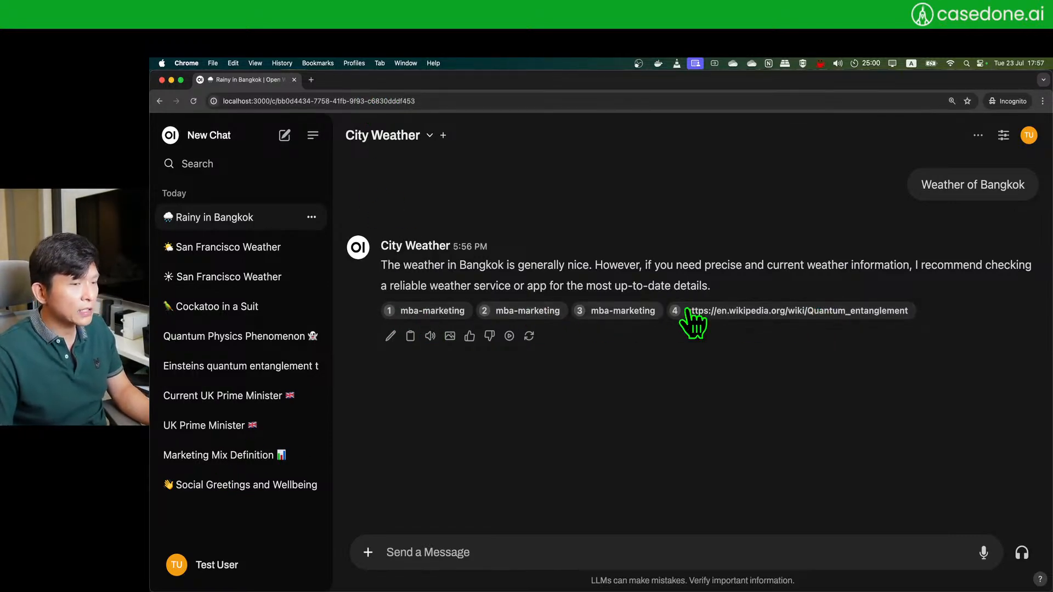
# - View the mba-marketing citation source, then reload the chat page
pyautogui.click(527, 313)
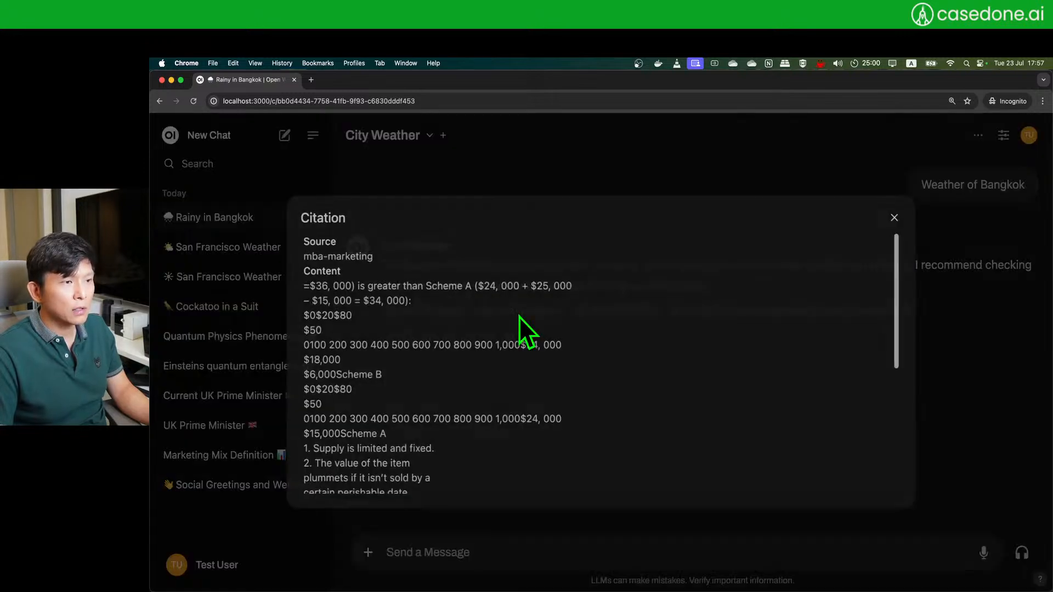
pyautogui.click(894, 217)
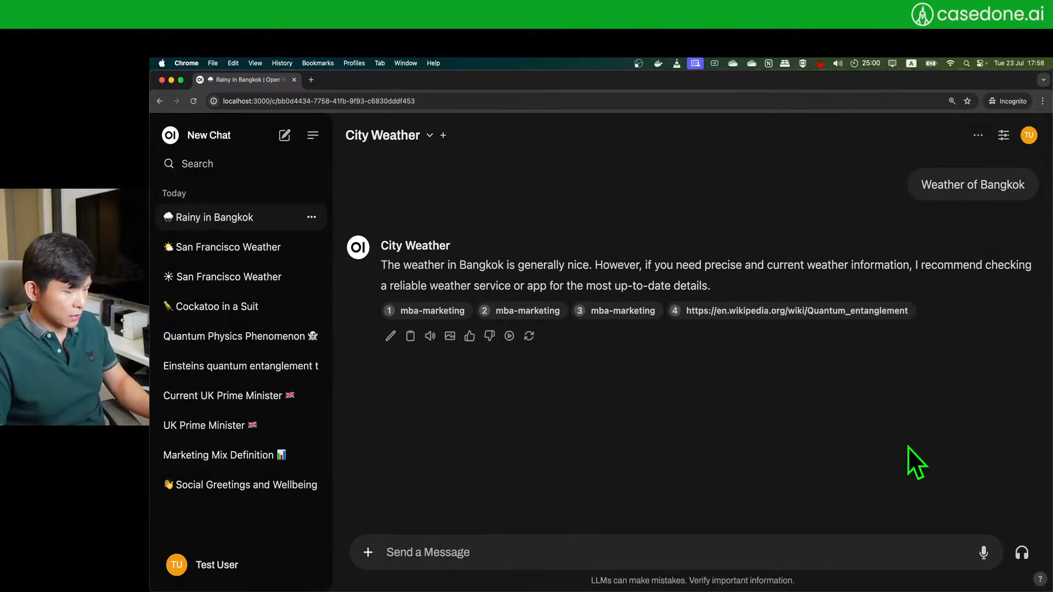
pyautogui.press('super+r')
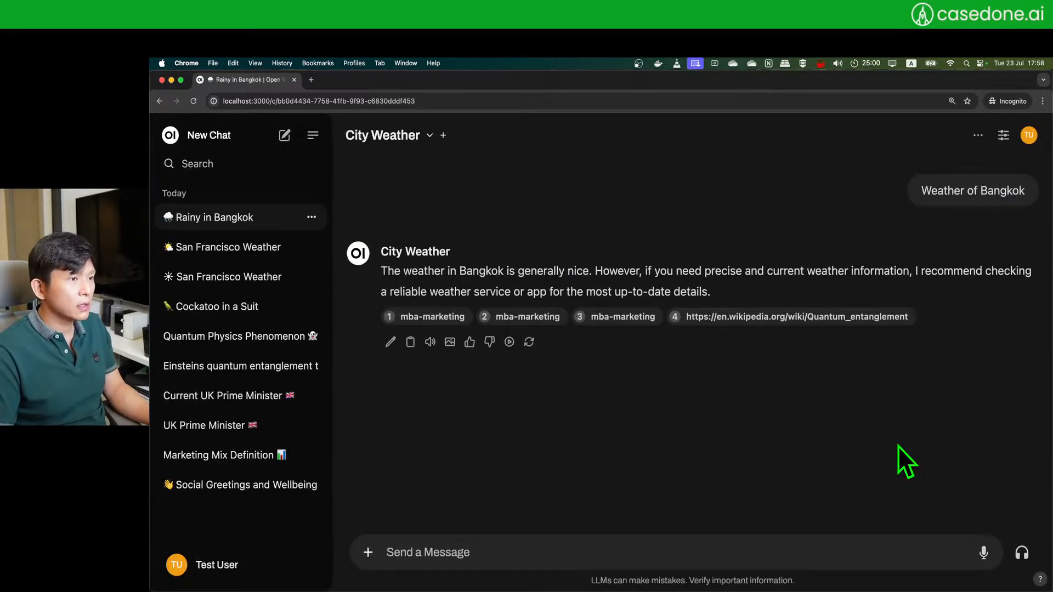
# - Sign out and sign back in with the test user's e-mail and password
pyautogui.click(1029, 135)
pyautogui.click(957, 235)
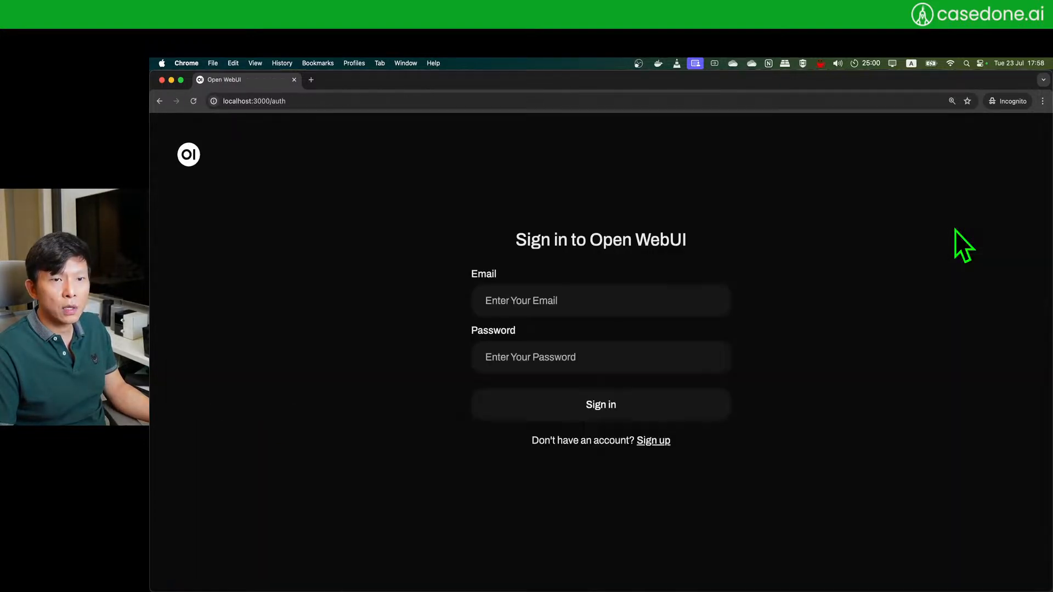
pyautogui.click(561, 305)
pyautogui.write('user.em')
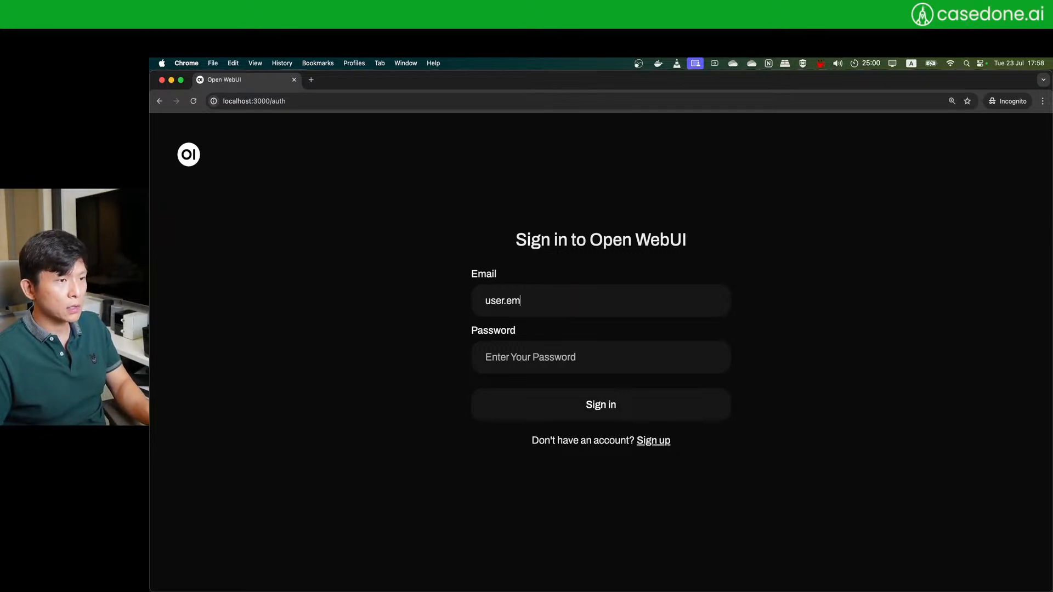
pyautogui.write('ailG')
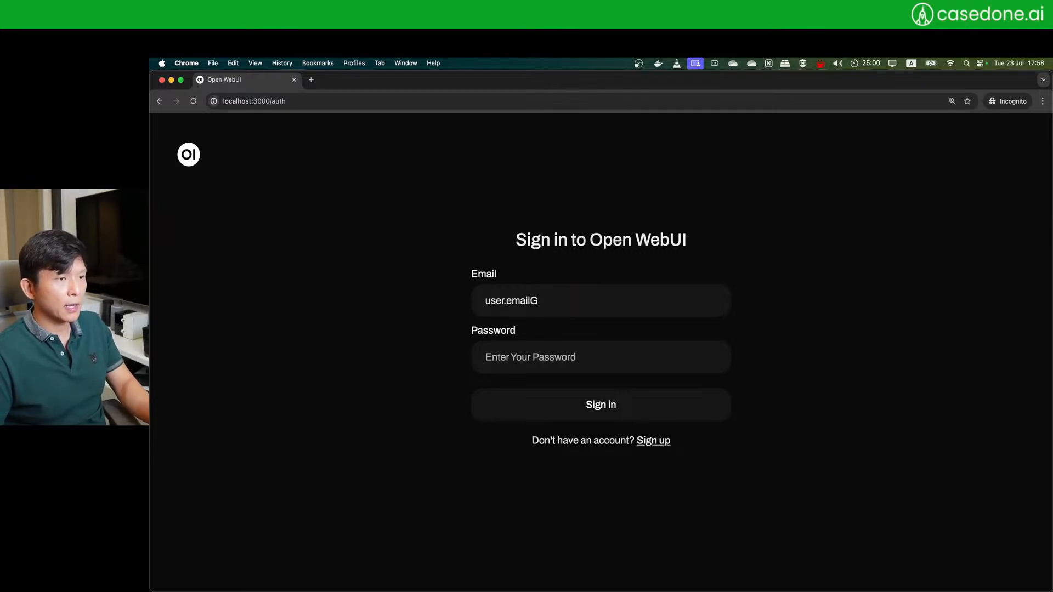
pyautogui.press('BackSpace')
pyautogui.write('@gmail.com')
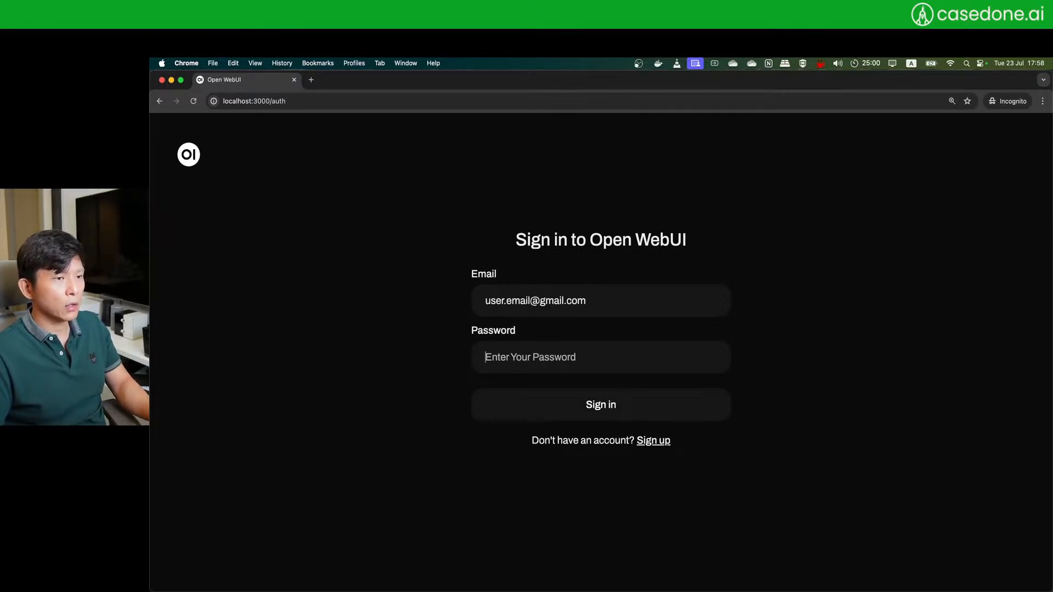
pyautogui.write('•••')
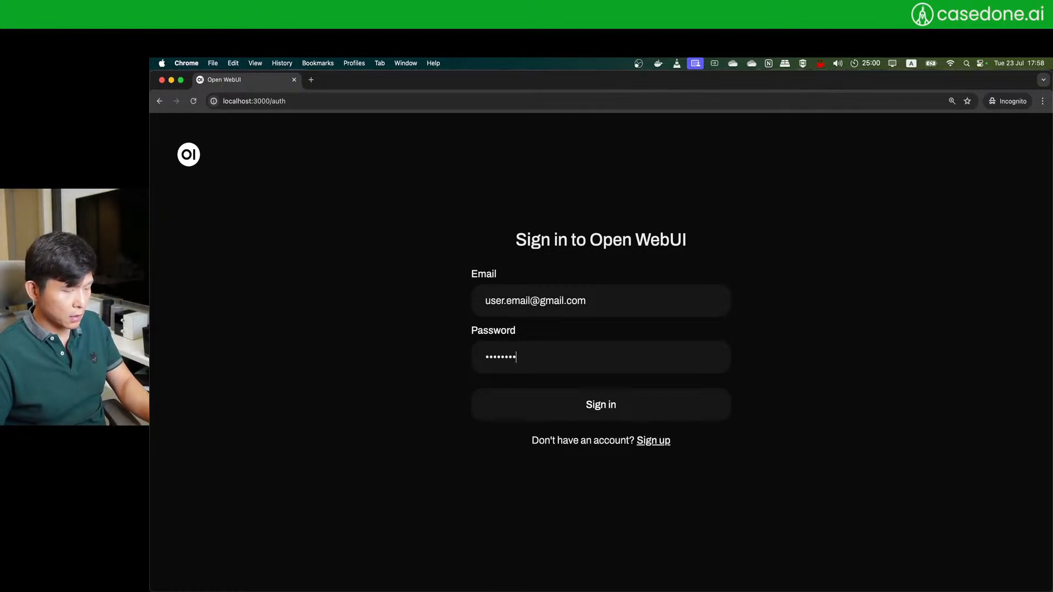
pyautogui.press('Return')
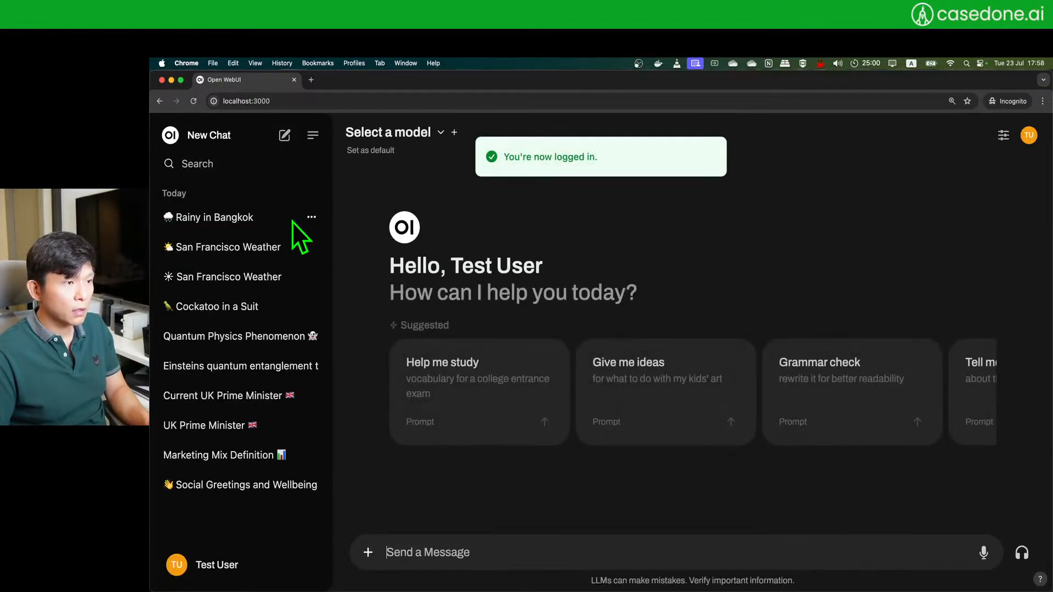
# - Select the City Weather model and enable the City Weather tool for the test user's chat
pyautogui.click(439, 133)
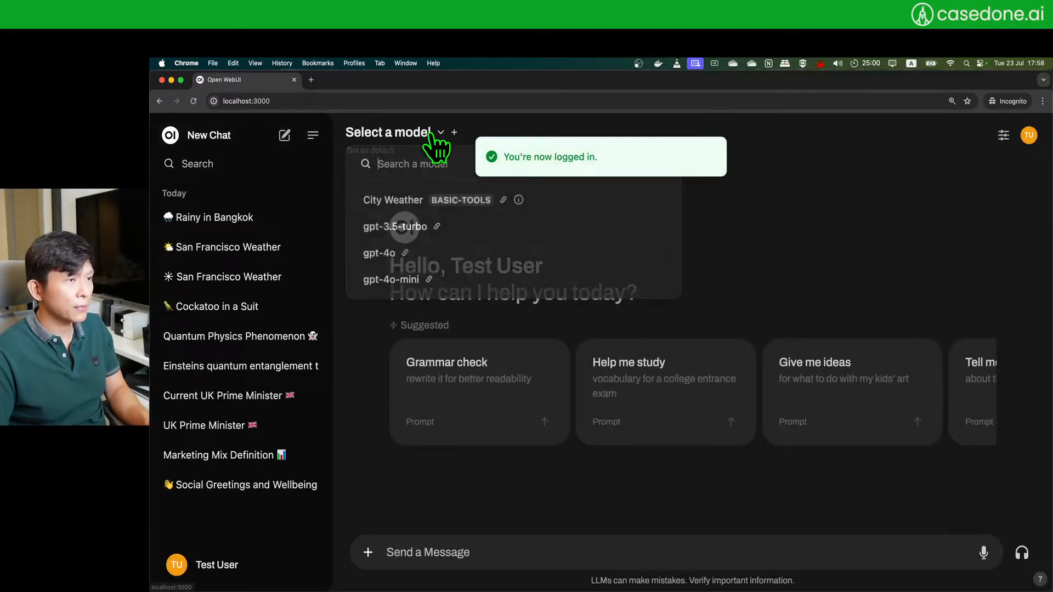
pyautogui.click(434, 209)
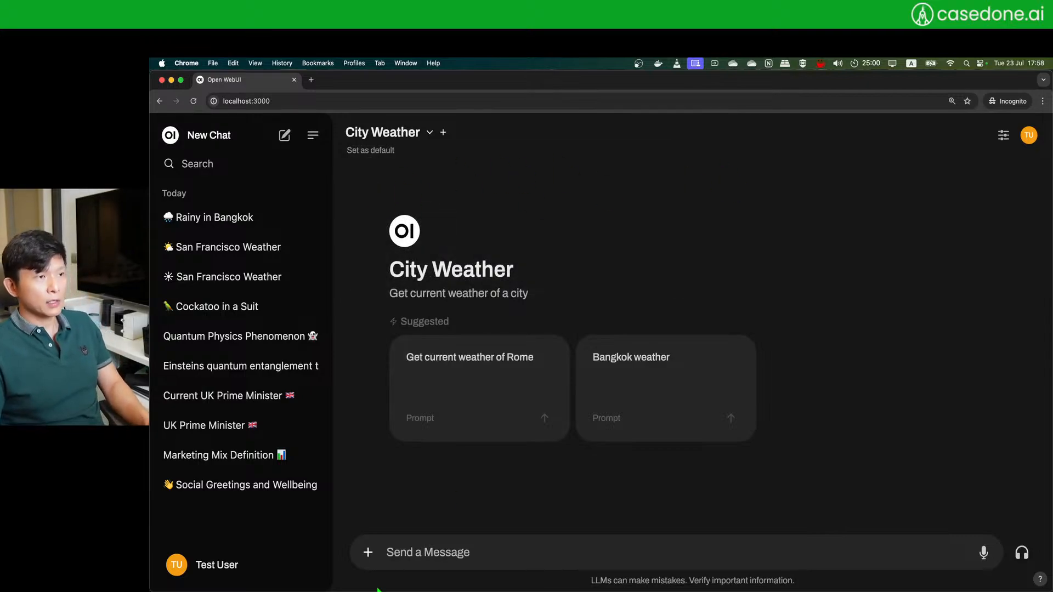
pyautogui.click(368, 553)
pyautogui.click(468, 446)
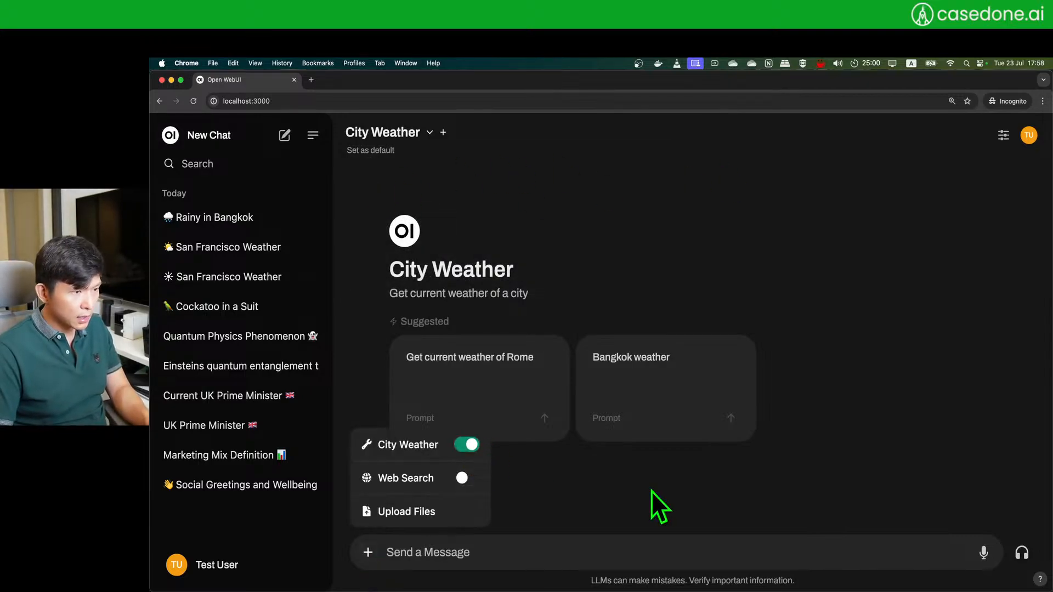
pyautogui.click(659, 506)
pyautogui.click(473, 554)
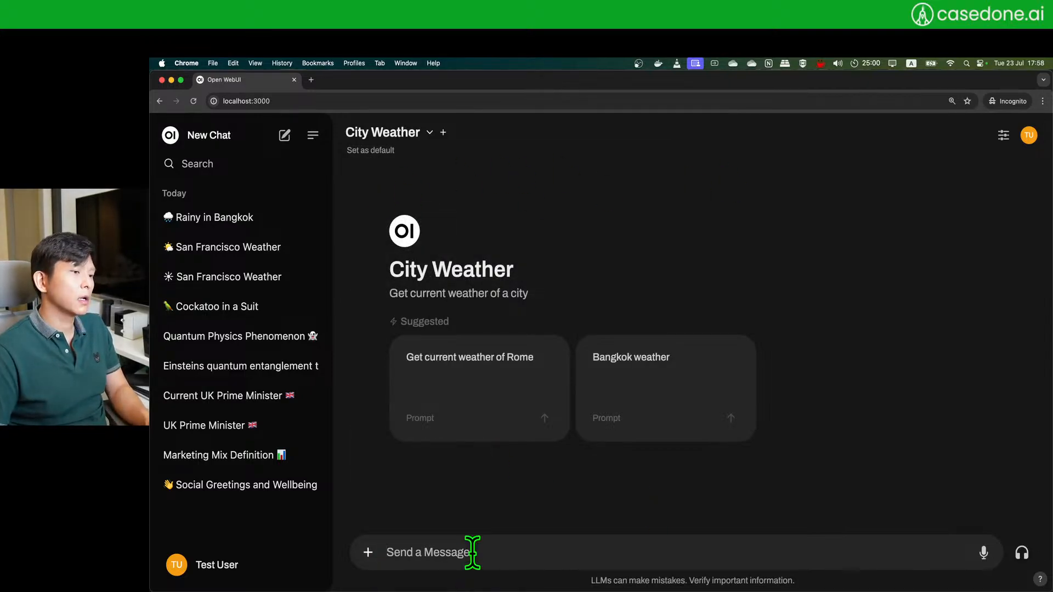
# - Ask 'Weather of bangkok' and then 'Weather of San Francisco'
pyautogui.write('Weather')
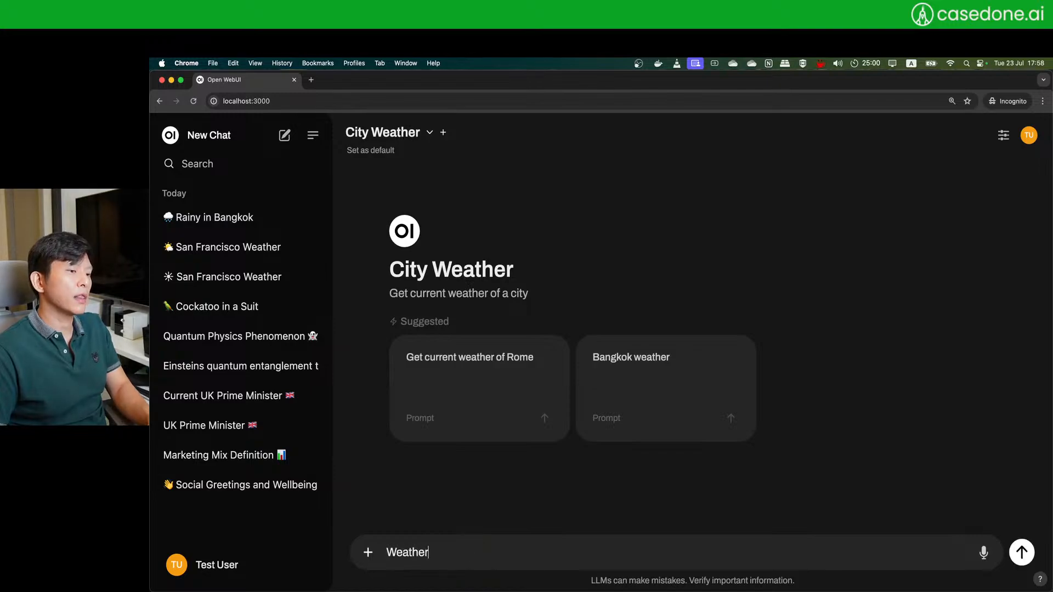
pyautogui.write(' of bangko')
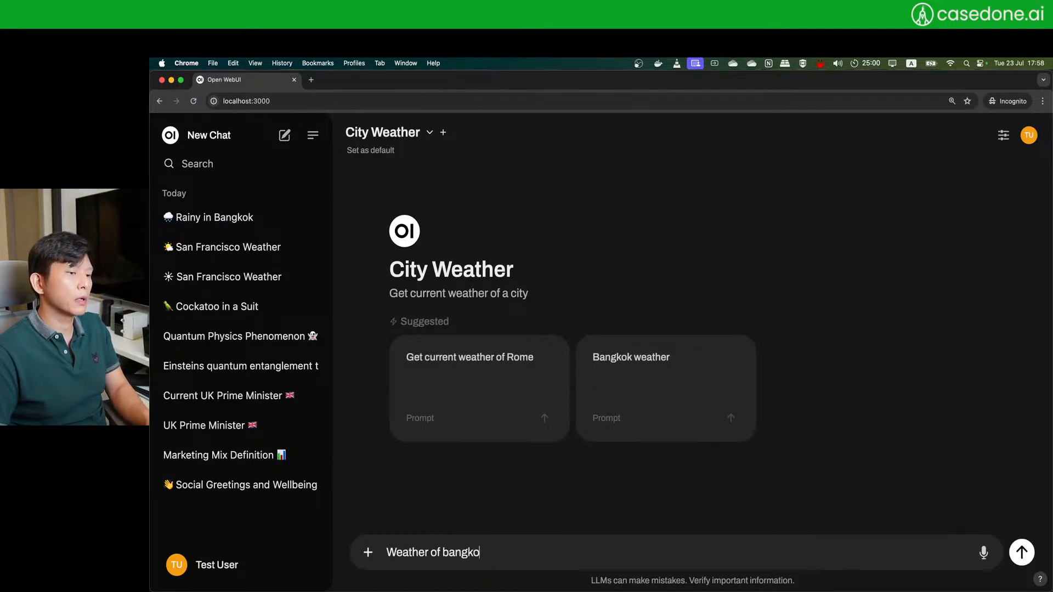
pyautogui.write('k')
pyautogui.press('Return')
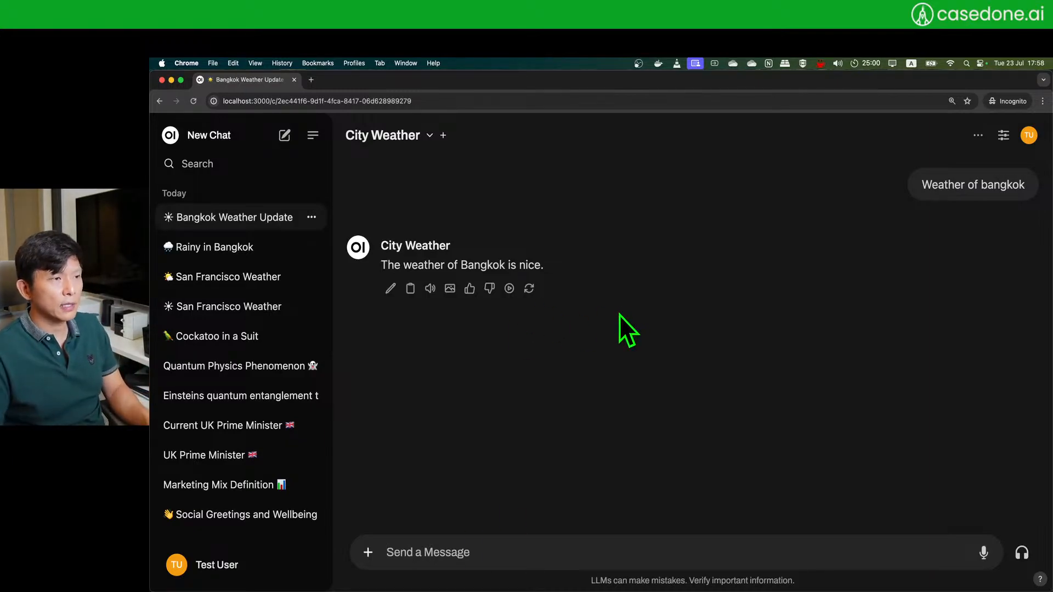
pyautogui.click(459, 552)
pyautogui.write('Weather of San Fran')
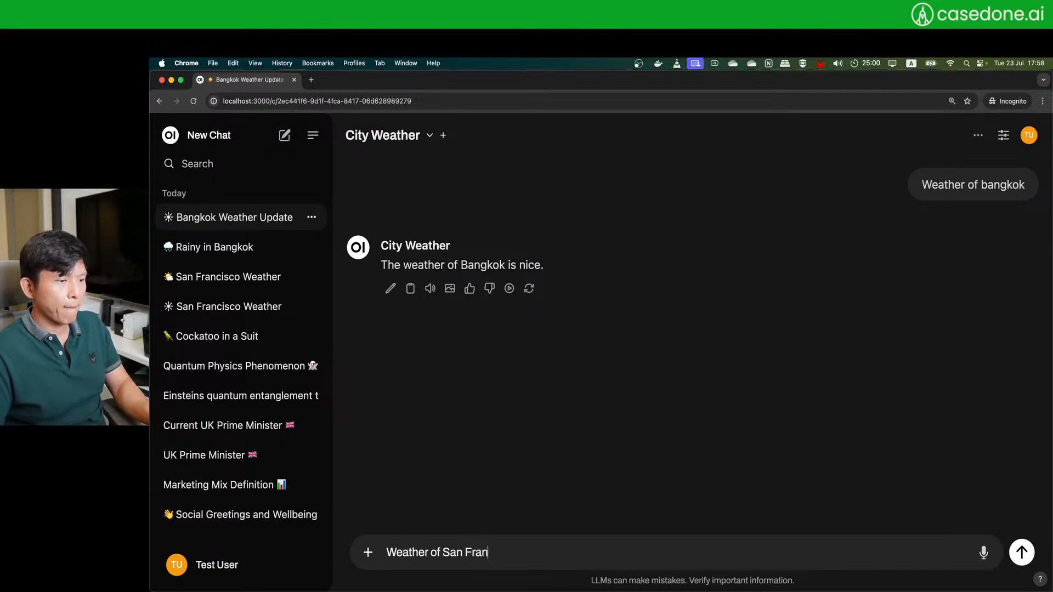
pyautogui.write('cisco')
pyautogui.press('Return')
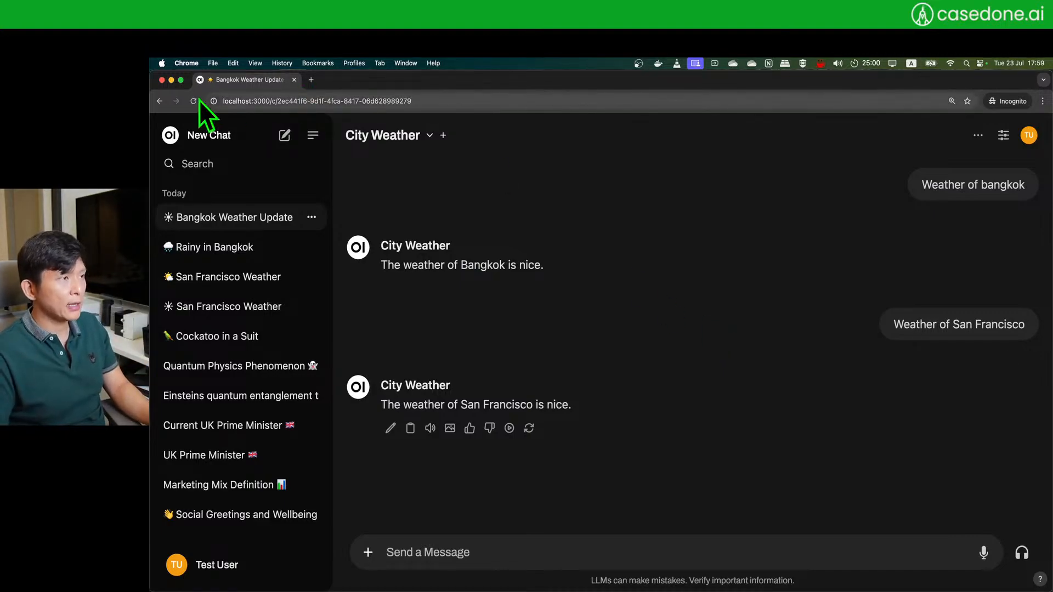
# - Check the other window's chat model and enabled tools, then bring the admin window forward
pyautogui.click(181, 79)
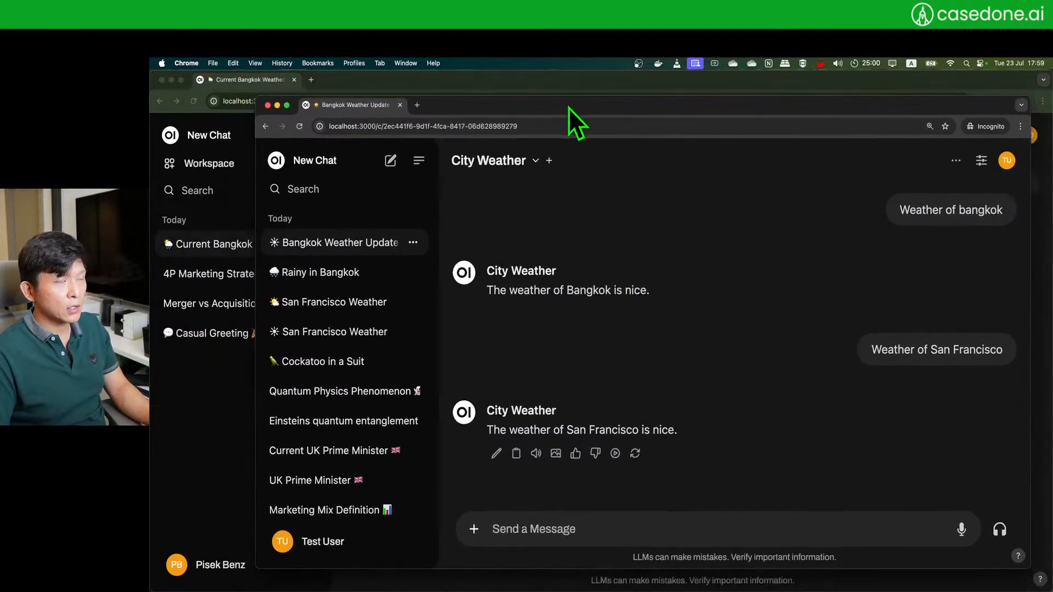
pyautogui.click(506, 165)
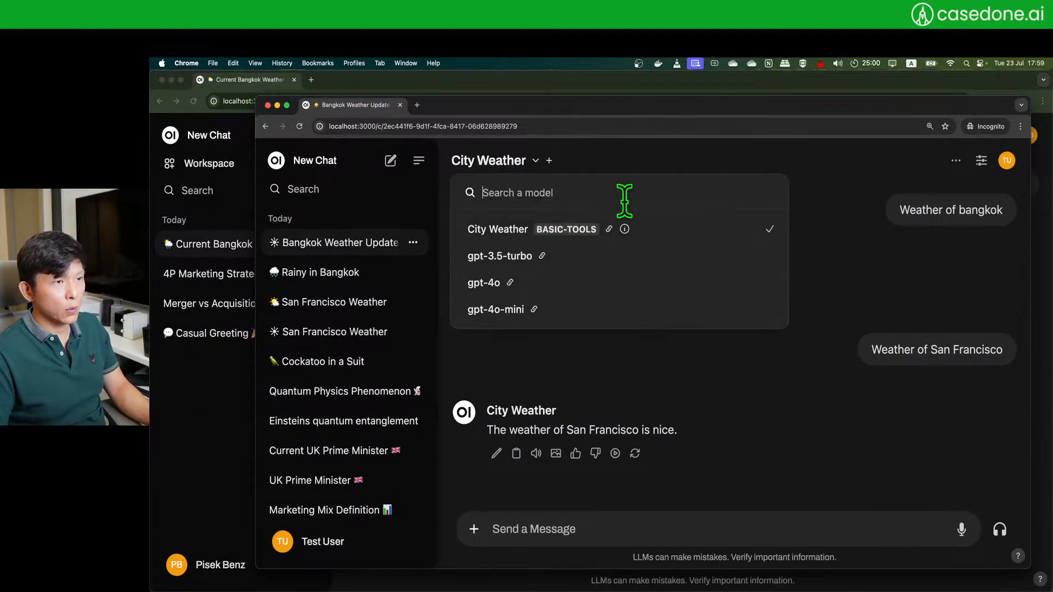
pyautogui.click(739, 410)
pyautogui.click(474, 530)
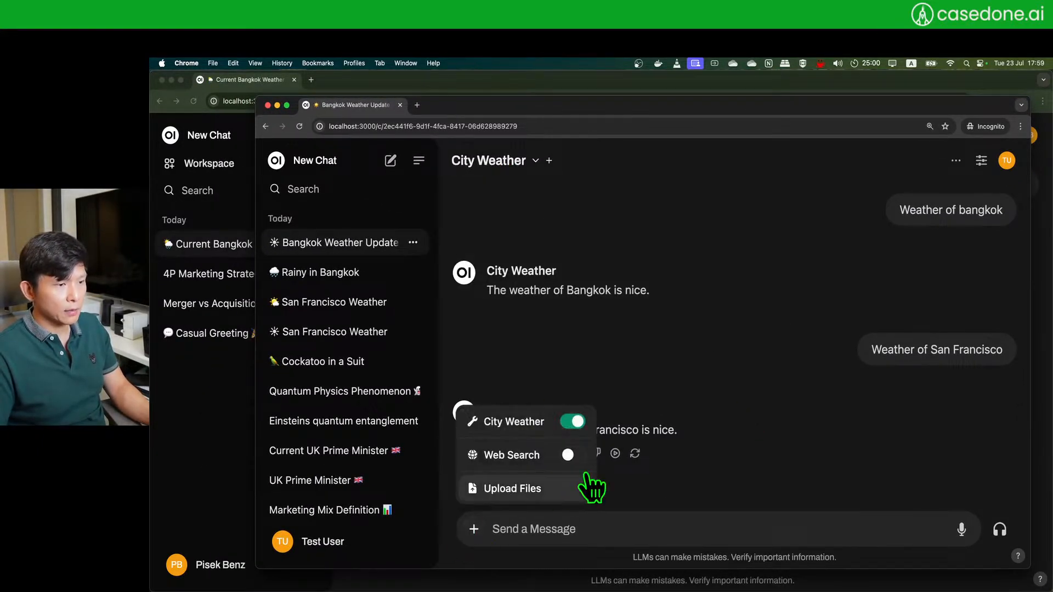
pyautogui.click(724, 354)
pyautogui.click(222, 453)
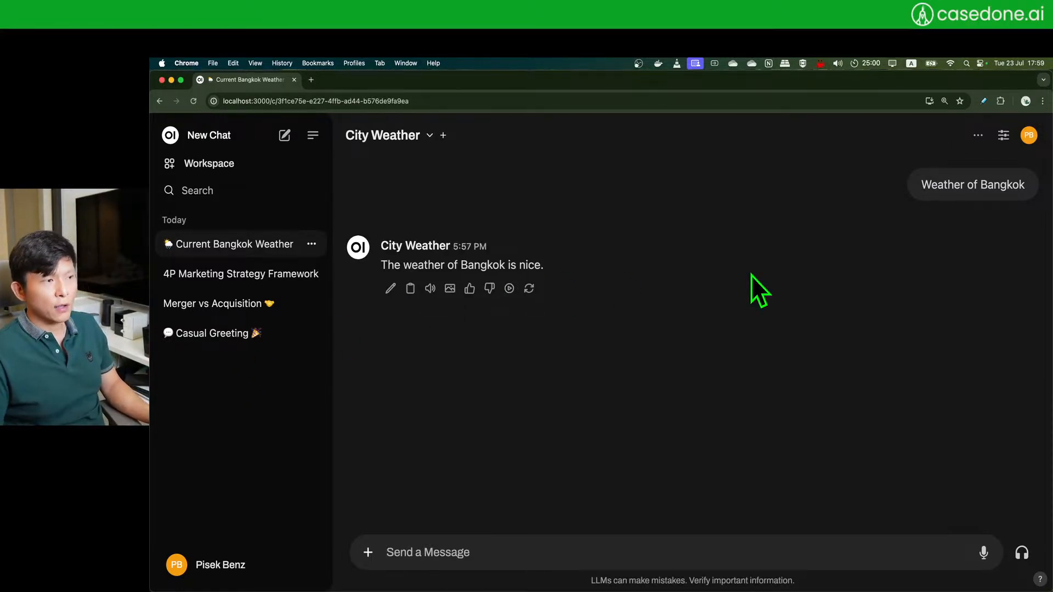
# - Review the City Weather tool in Workspace Tools, then launch a chat from the City Weather model
pyautogui.click(208, 163)
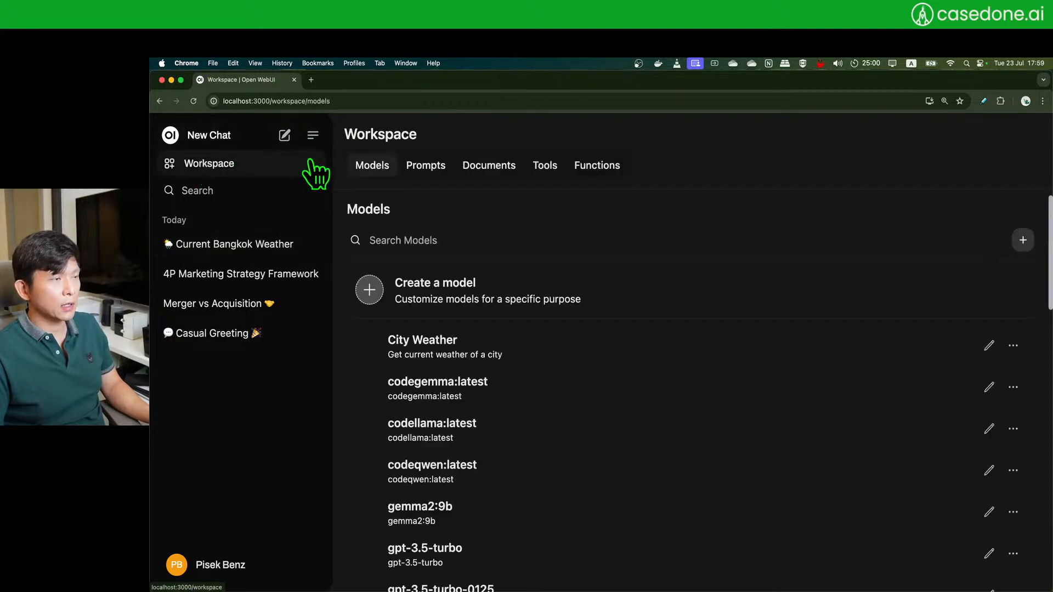
pyautogui.click(549, 167)
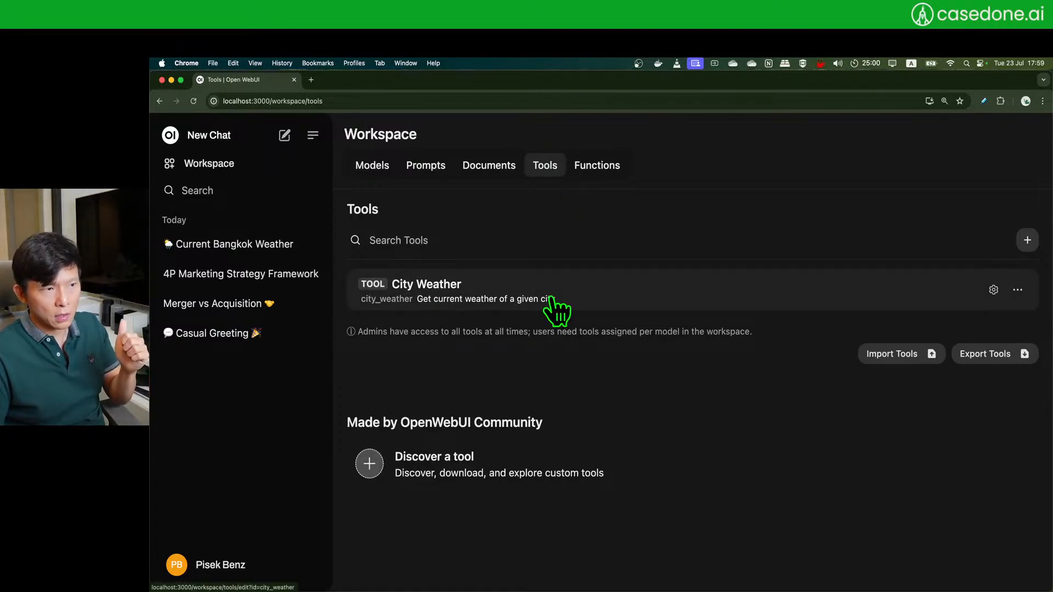
pyautogui.click(891, 299)
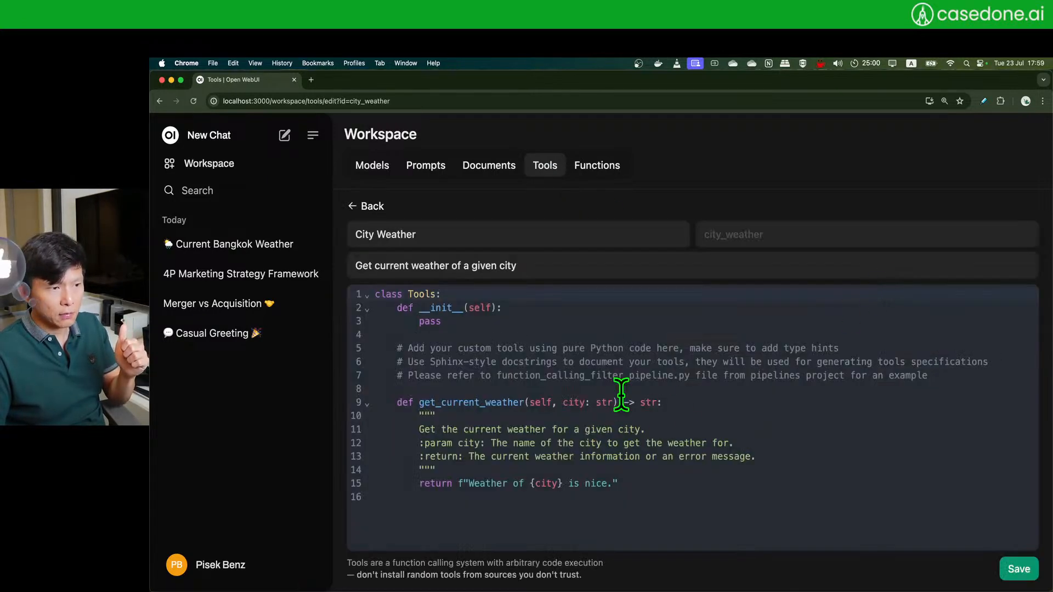
pyautogui.click(359, 207)
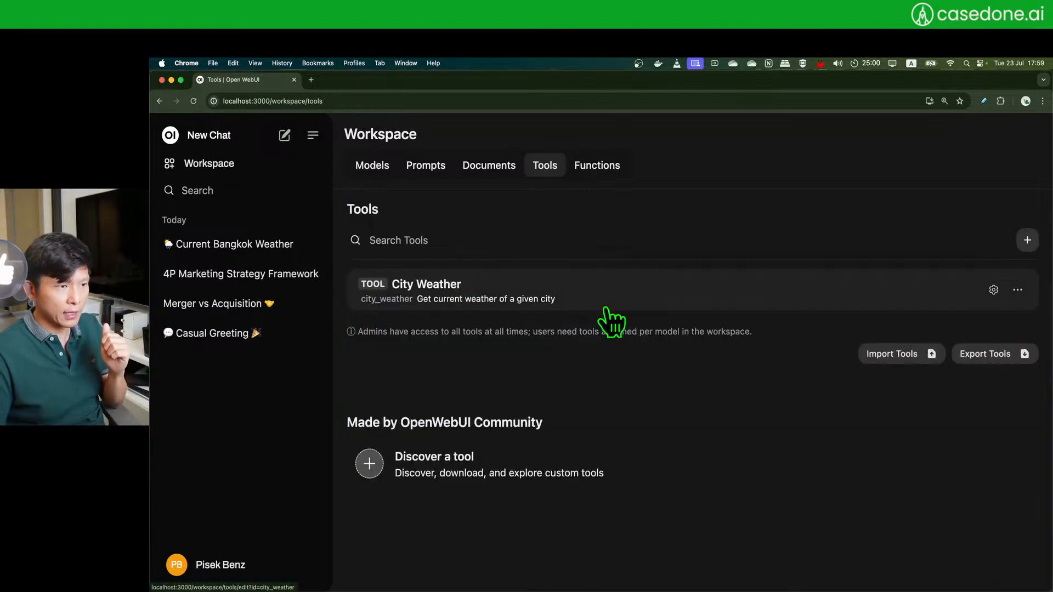
pyautogui.click(359, 167)
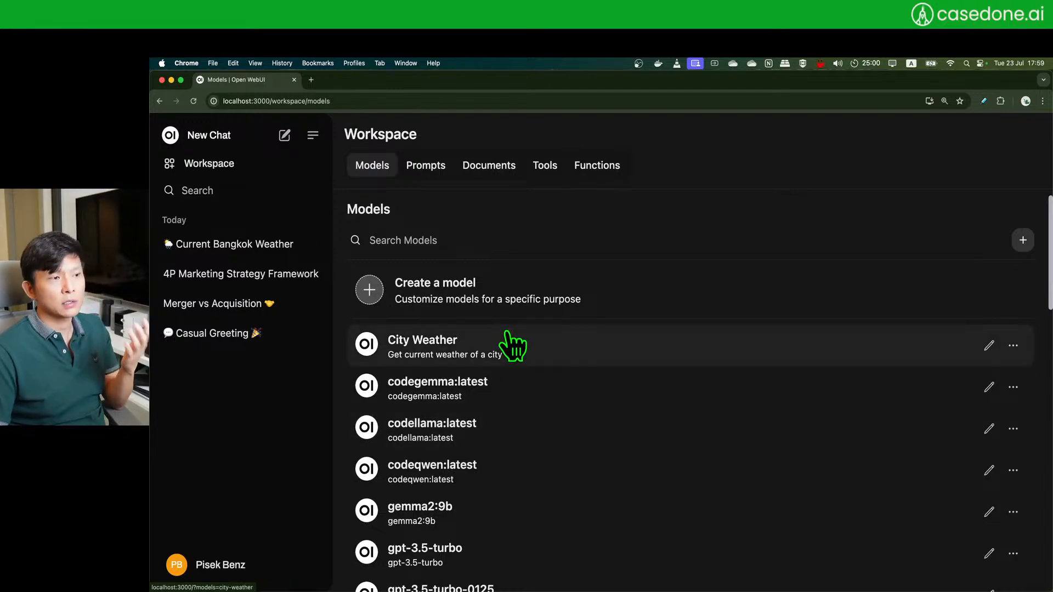
pyautogui.click(546, 361)
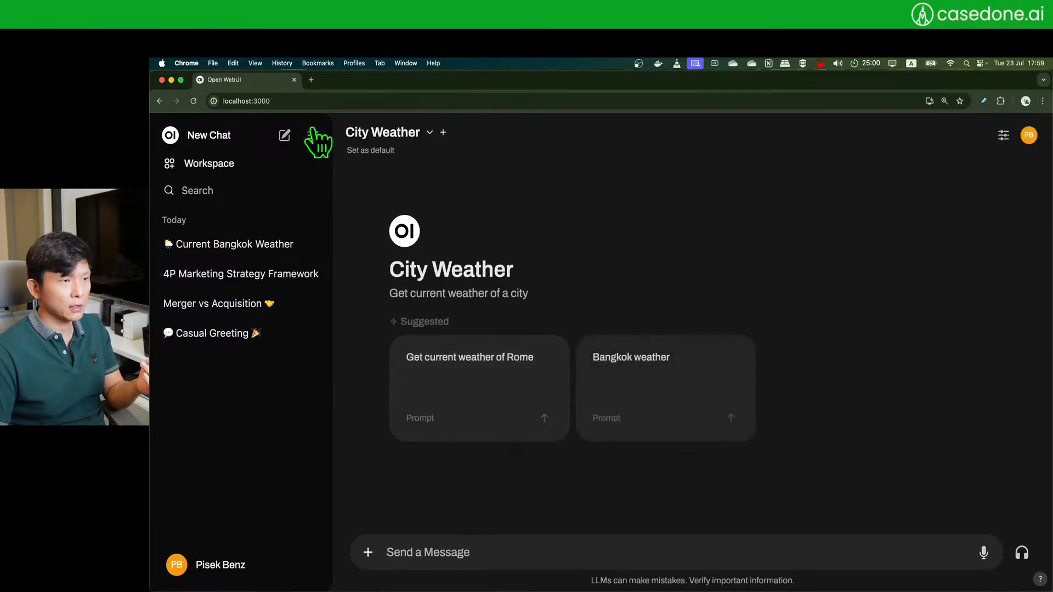